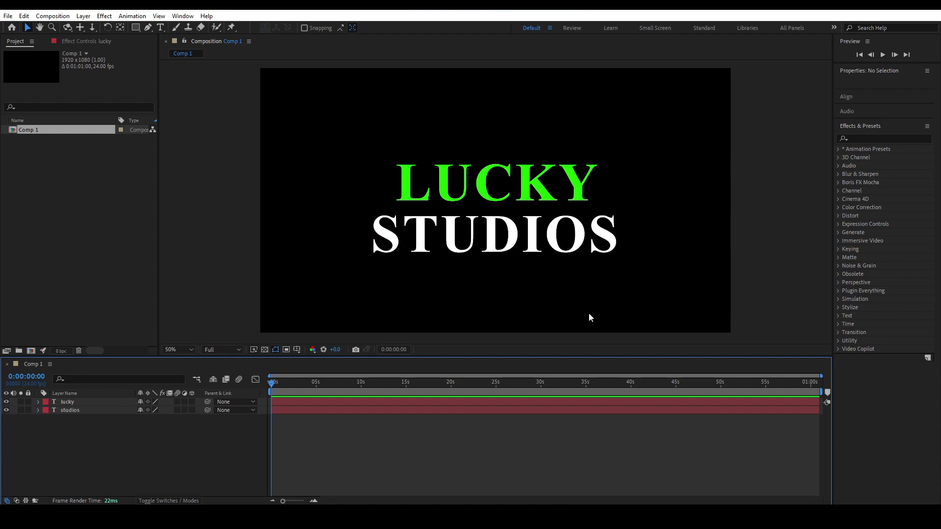
pyautogui.moveTo(87, 439); pyautogui.dragTo(66, 397)
pyautogui.click(83, 420)
pyautogui.click(75, 403)
pyautogui.click(78, 410)
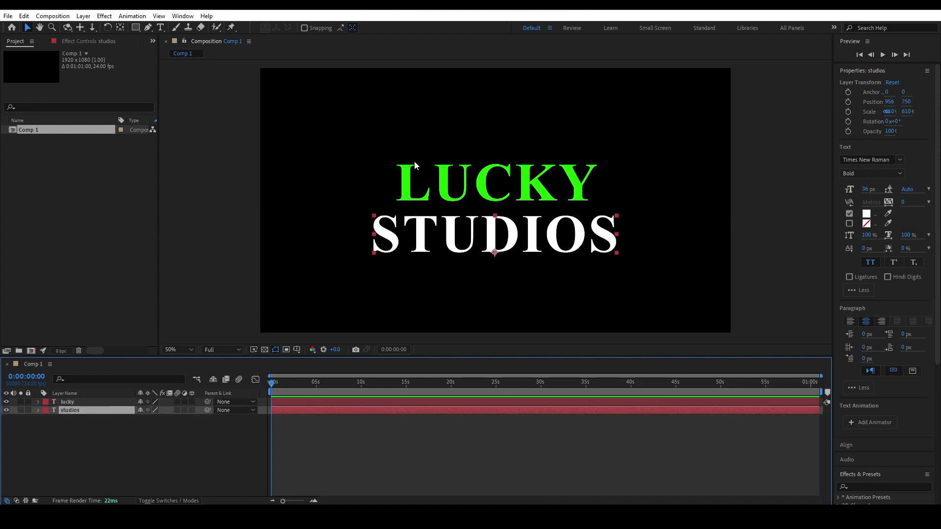
pyautogui.click(465, 198)
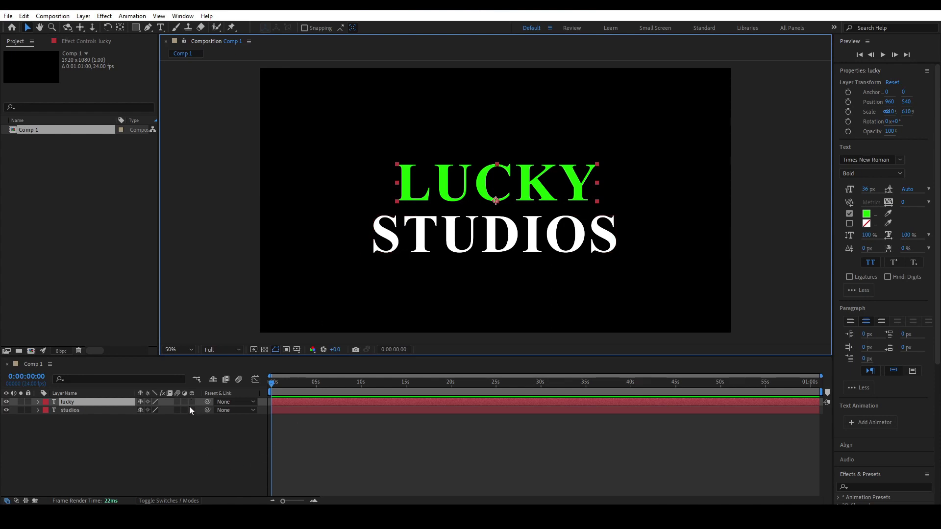
# Step: Try rotating the 2D lucky text layer to about 1x+6°, and reset its rotation
pyautogui.click(37, 402)
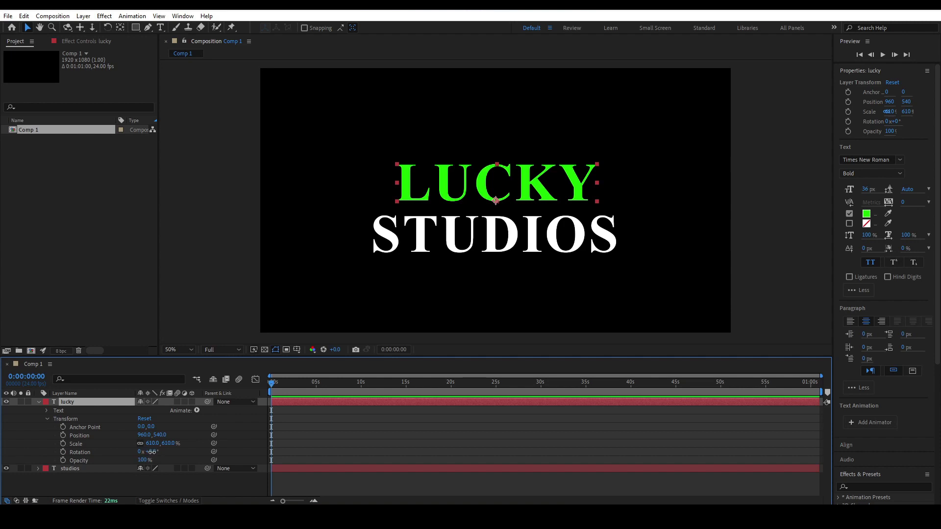
pyautogui.moveTo(152, 452); pyautogui.dragTo(323, 445)
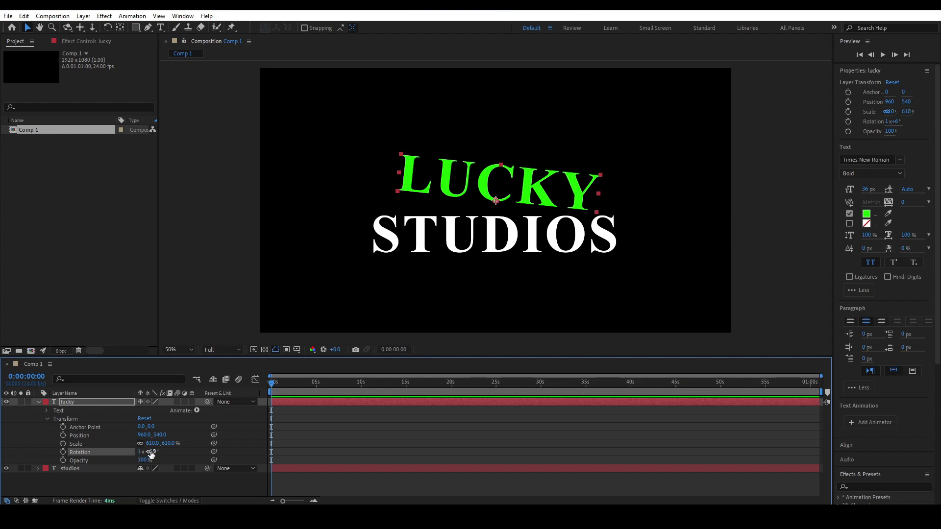
pyautogui.rightClick(130, 451)
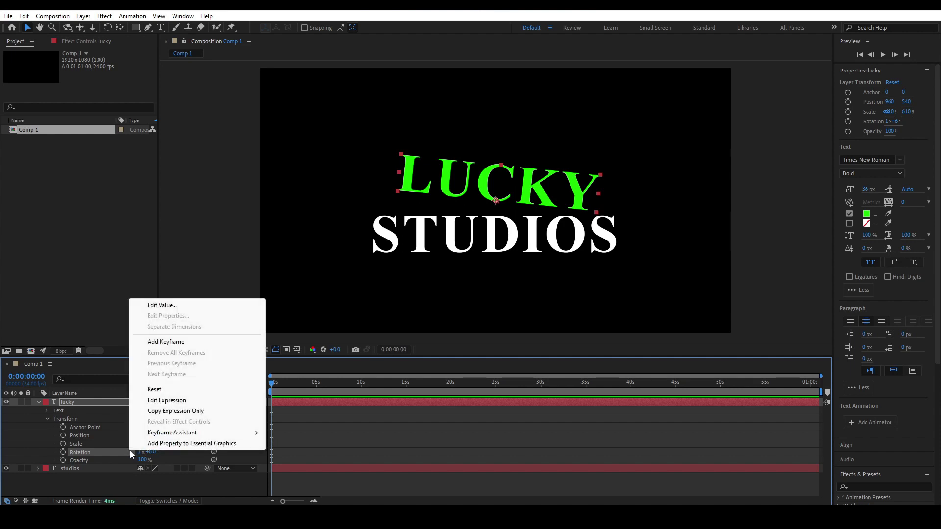
pyautogui.click(158, 392)
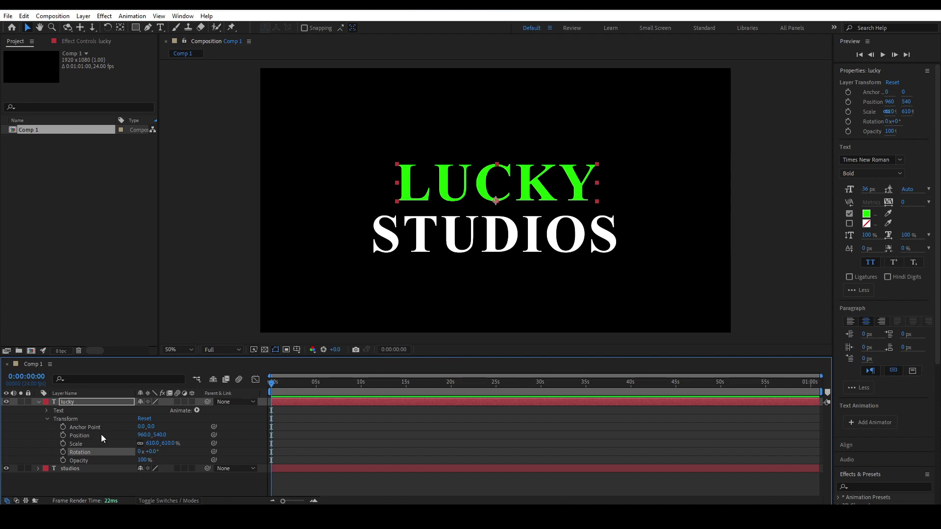
# Step: Make the studios text layer 3D and set the composition viewer to a single view
pyautogui.click(84, 402)
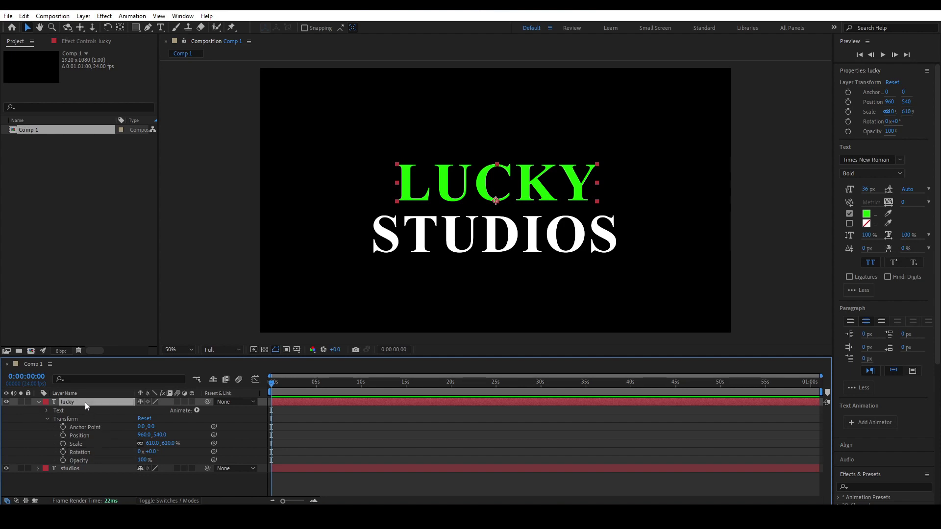
pyautogui.click(85, 469)
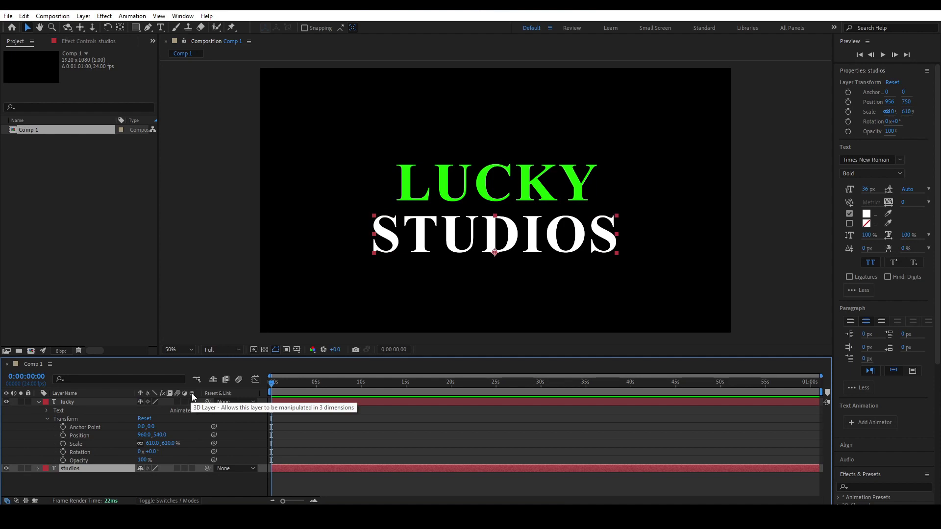
pyautogui.click(192, 468)
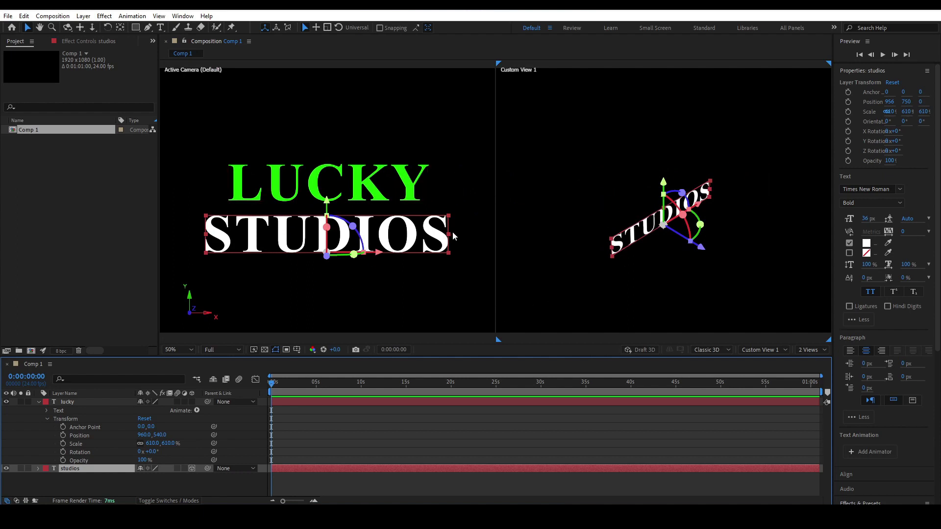
pyautogui.click(823, 354)
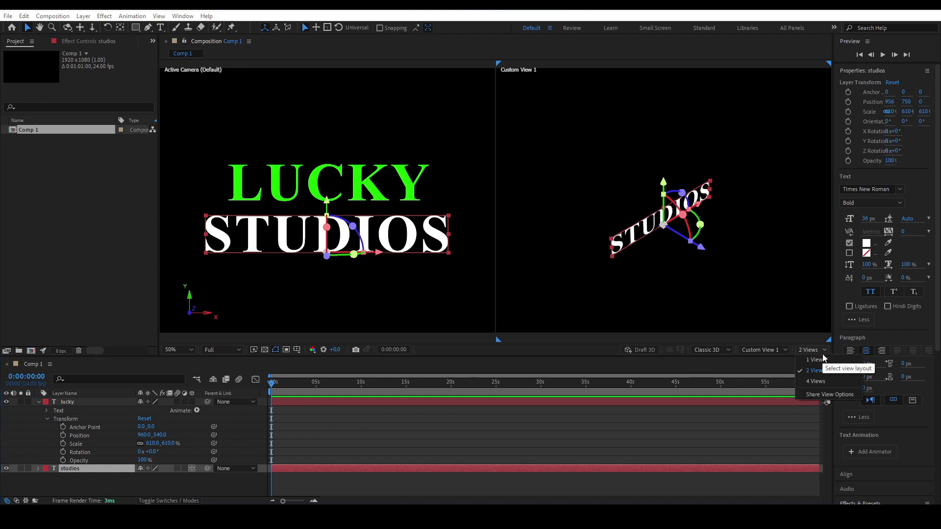
pyautogui.click(819, 358)
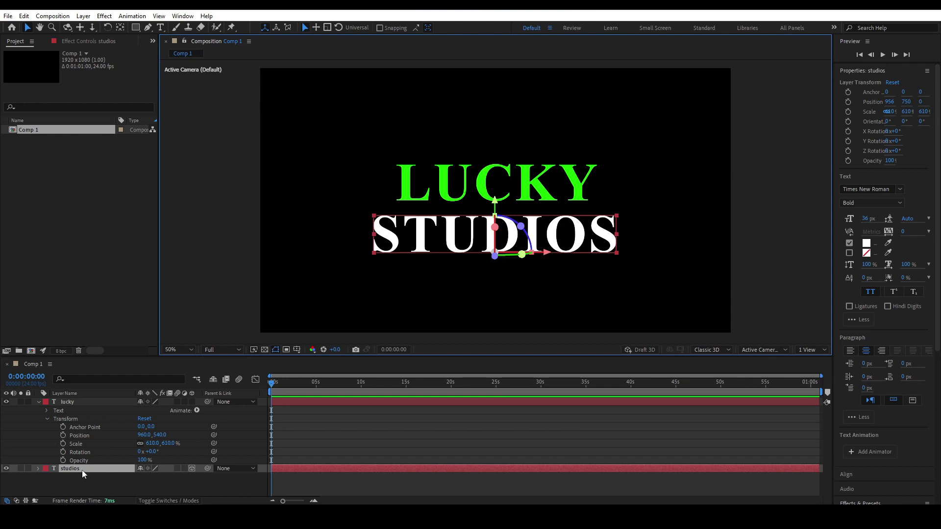
# Step: Examine the 3D transform properties of the studios layer against those of the 2D lucky layer, and collapse both layers
pyautogui.click(38, 469)
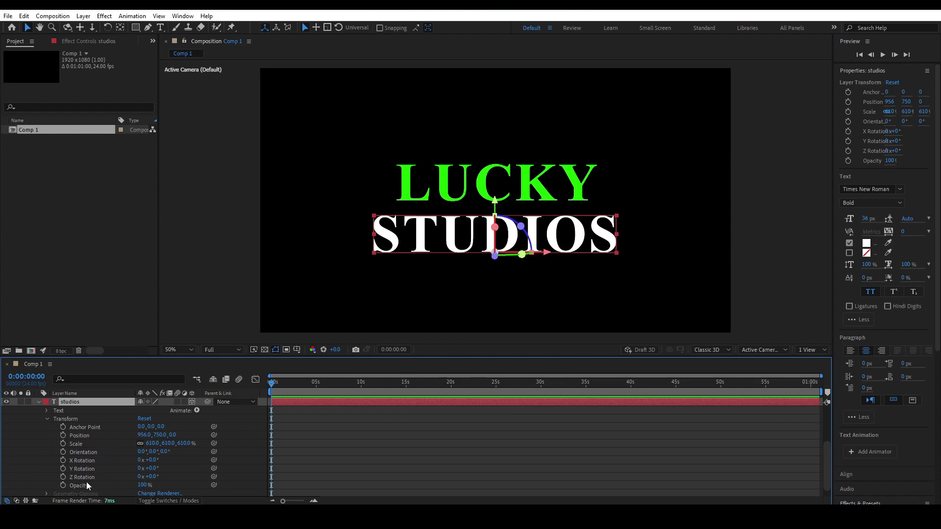
pyautogui.scroll(2, 122, 462)
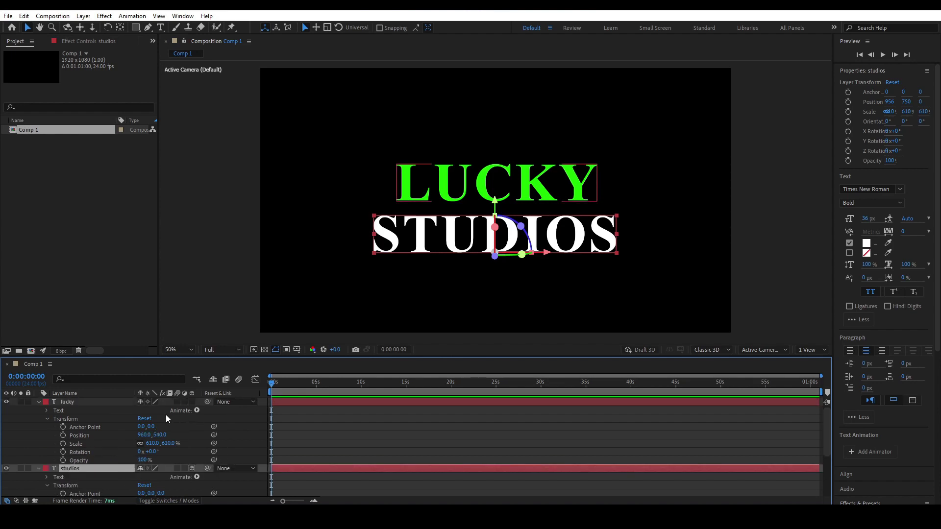
pyautogui.click(39, 401)
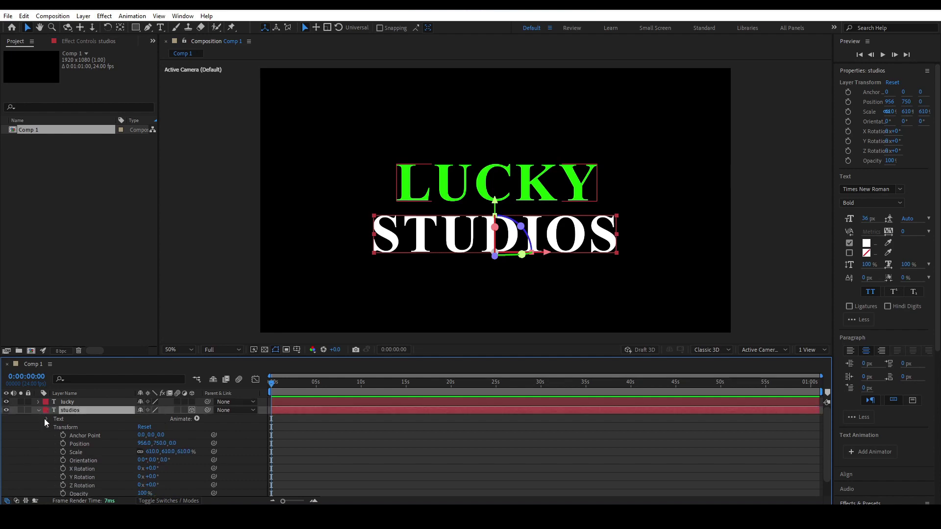
pyautogui.click(39, 411)
# Step: Turn on 3D for the lucky and studios text layers together, and deselect them
pyautogui.moveTo(83, 421); pyautogui.dragTo(74, 405)
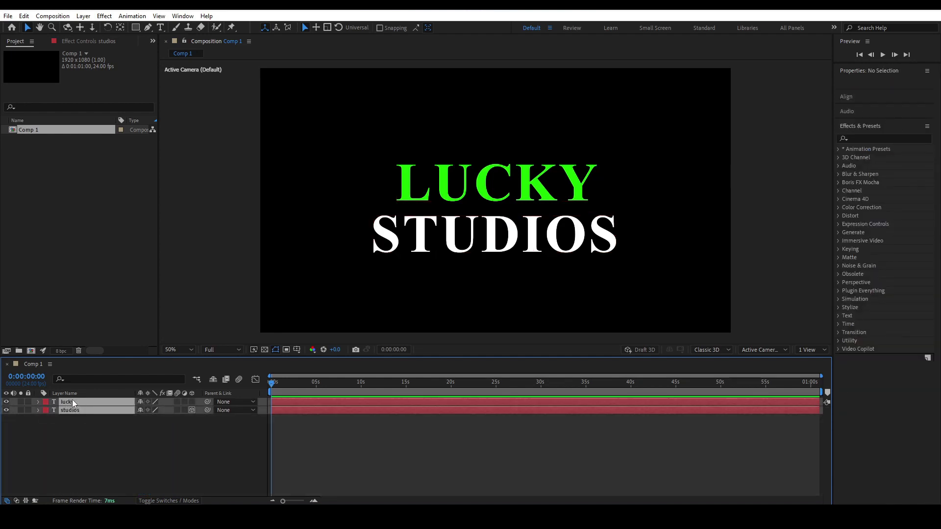
pyautogui.click(192, 402)
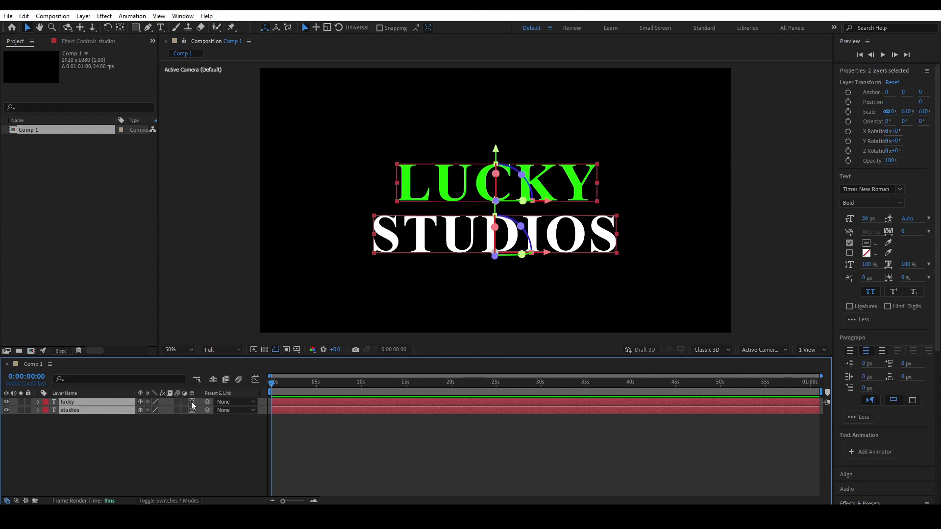
pyautogui.click(192, 402)
pyautogui.click(191, 402)
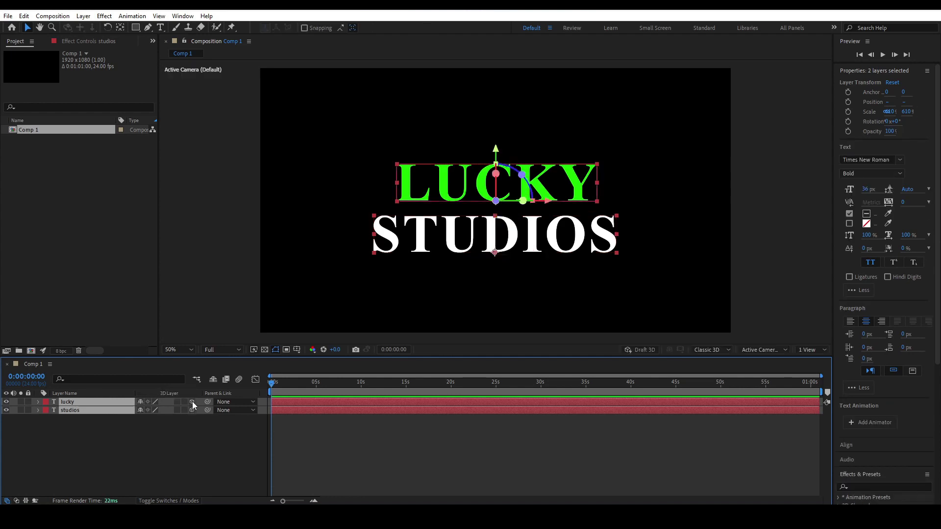
pyautogui.click(58, 444)
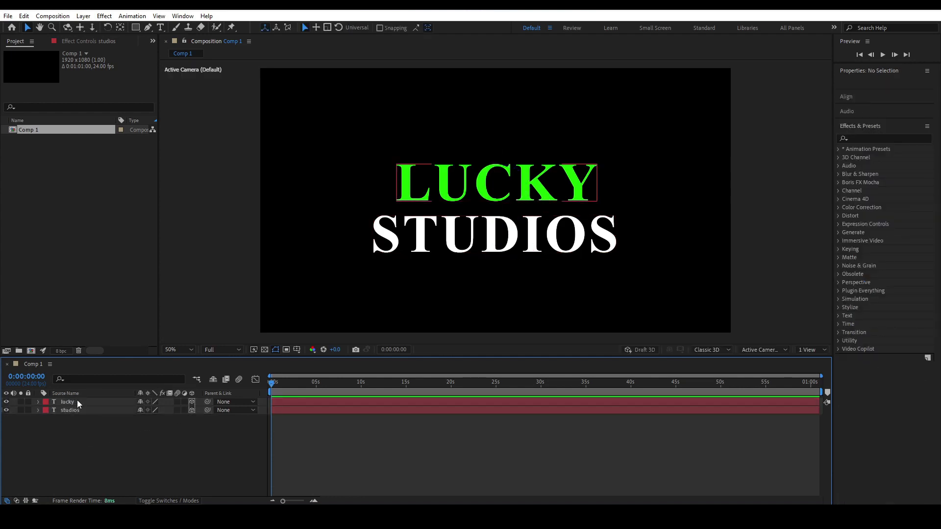
# Step: Review the studios layer's 3D transform properties and collapse the layer again
pyautogui.click(72, 409)
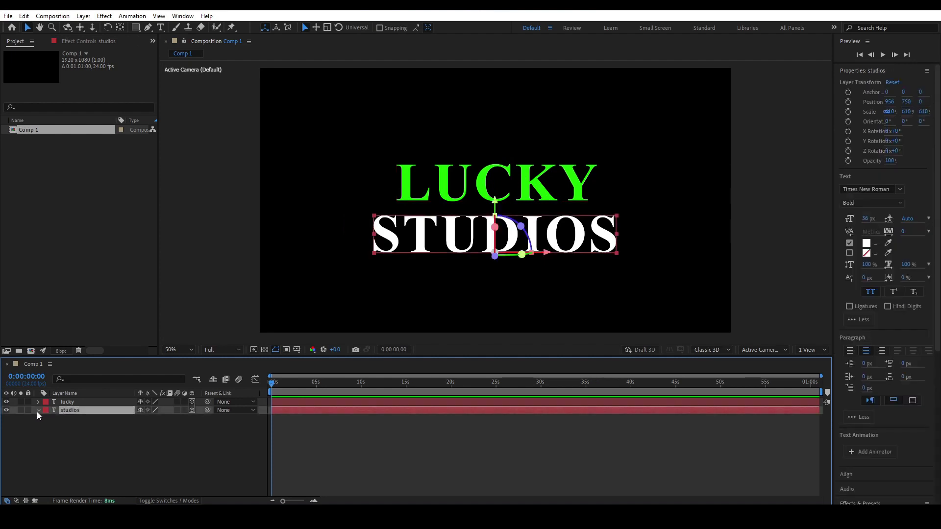
pyautogui.click(37, 410)
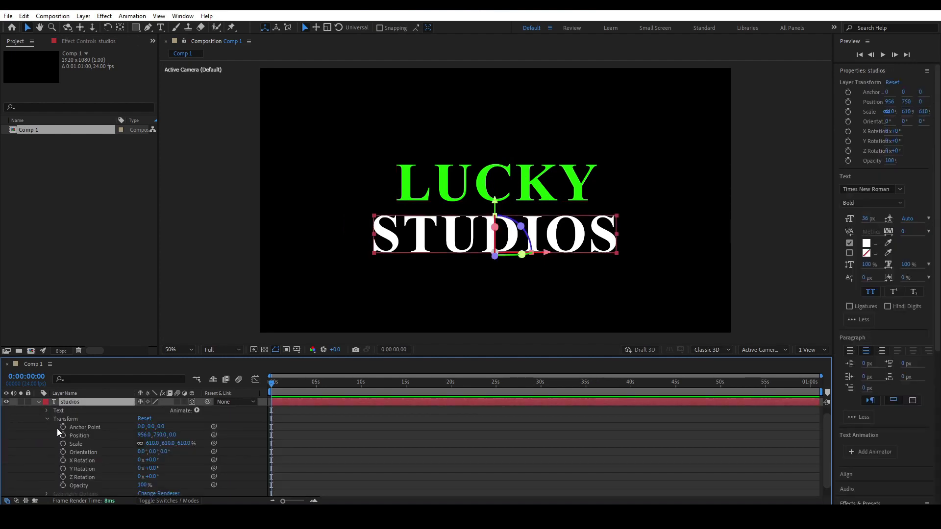
pyautogui.scroll(1, 60, 428)
pyautogui.click(43, 413)
pyautogui.click(22, 425)
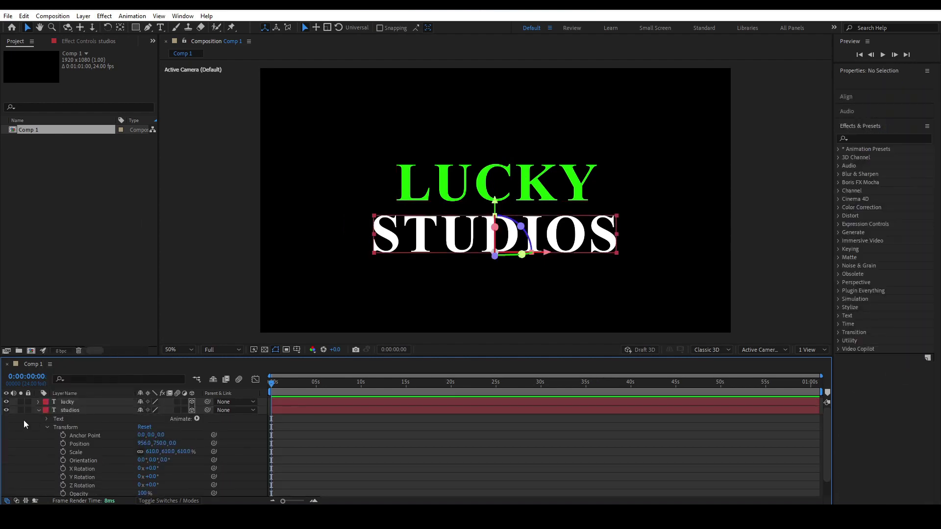
pyautogui.click(38, 411)
# Step: Turn off 3D for both the lucky and studios text layers
pyautogui.moveTo(74, 422); pyautogui.dragTo(70, 405)
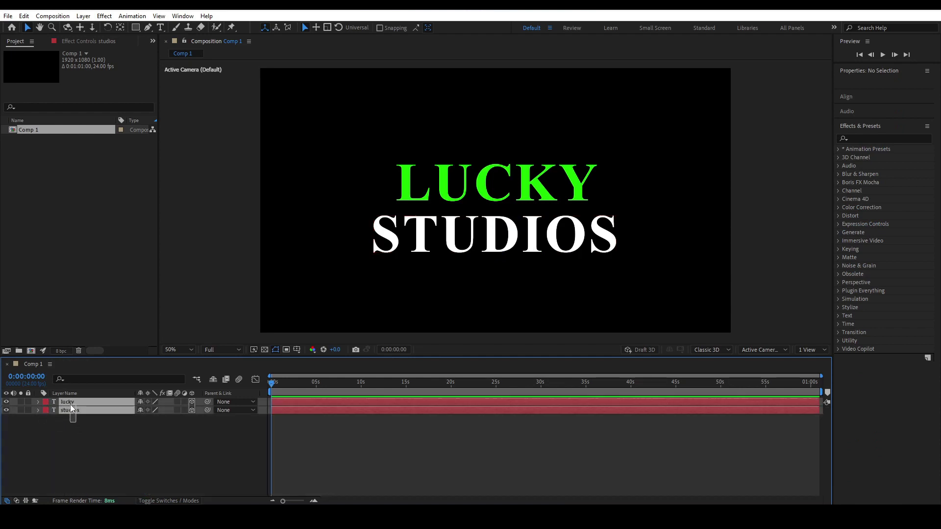
pyautogui.click(190, 401)
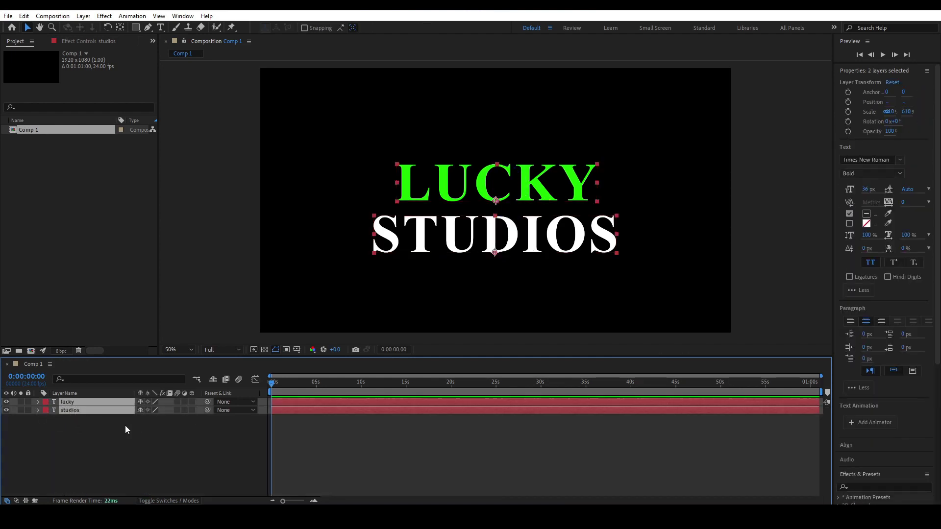
pyautogui.click(126, 426)
# Step: Move the lucky text down over the studios text so they overlap, at about position 990, 748, and deselect everything
pyautogui.click(85, 402)
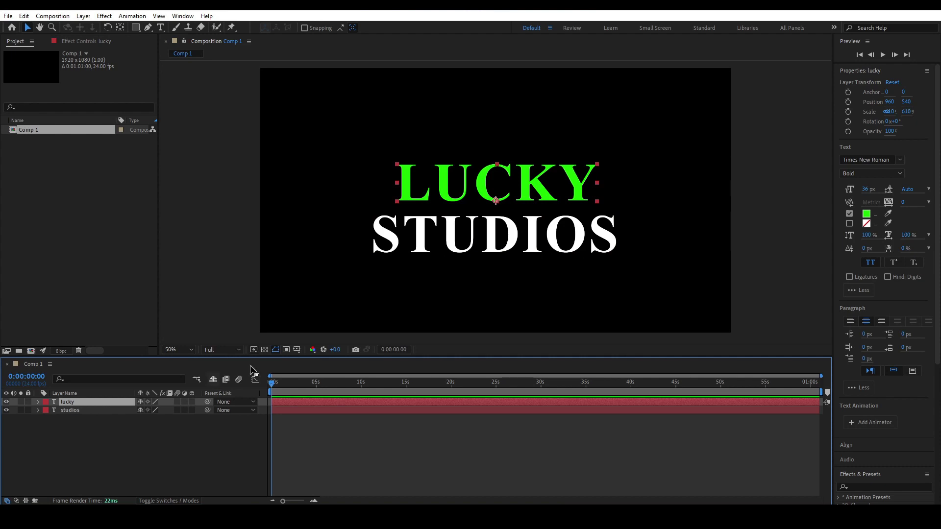
pyautogui.moveTo(503, 175); pyautogui.dragTo(511, 222)
pyautogui.click(89, 413)
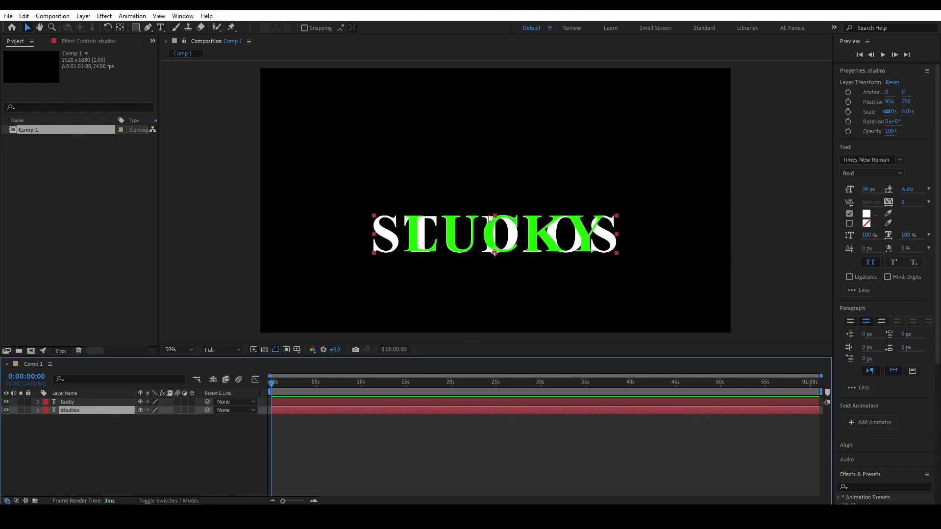
pyautogui.click(72, 402)
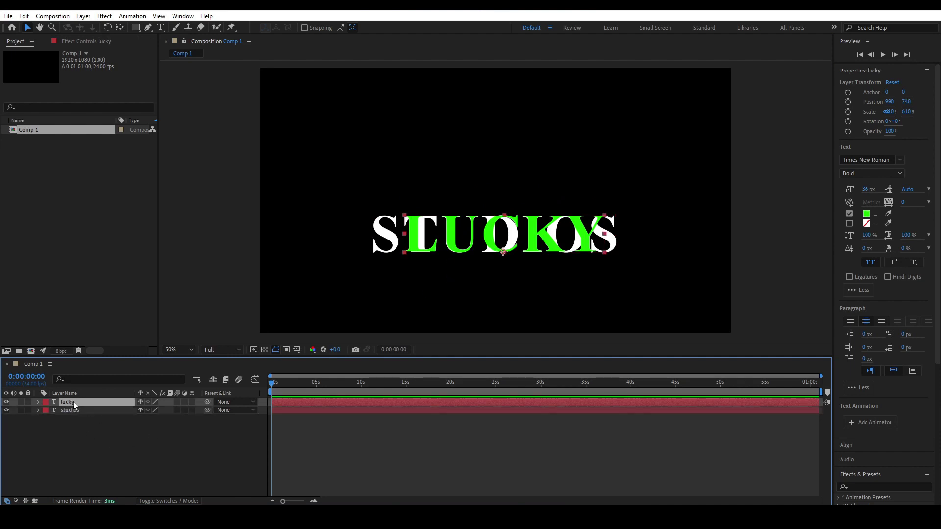
pyautogui.moveTo(99, 427); pyautogui.dragTo(73, 402)
pyautogui.click(122, 434)
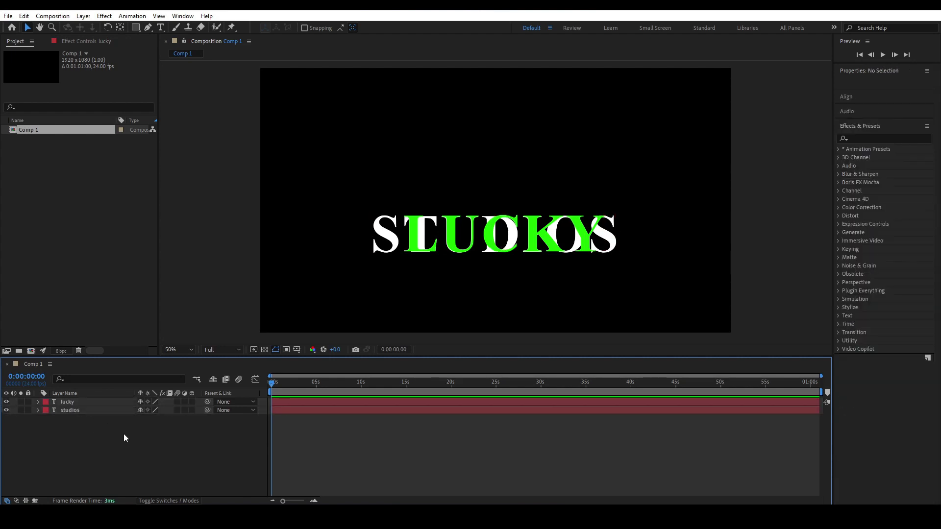
# Step: Enable 3D on the overlapping lucky and studios text layers
pyautogui.moveTo(135, 430); pyautogui.dragTo(85, 399)
pyautogui.click(88, 421)
pyautogui.click(192, 402)
pyautogui.click(191, 410)
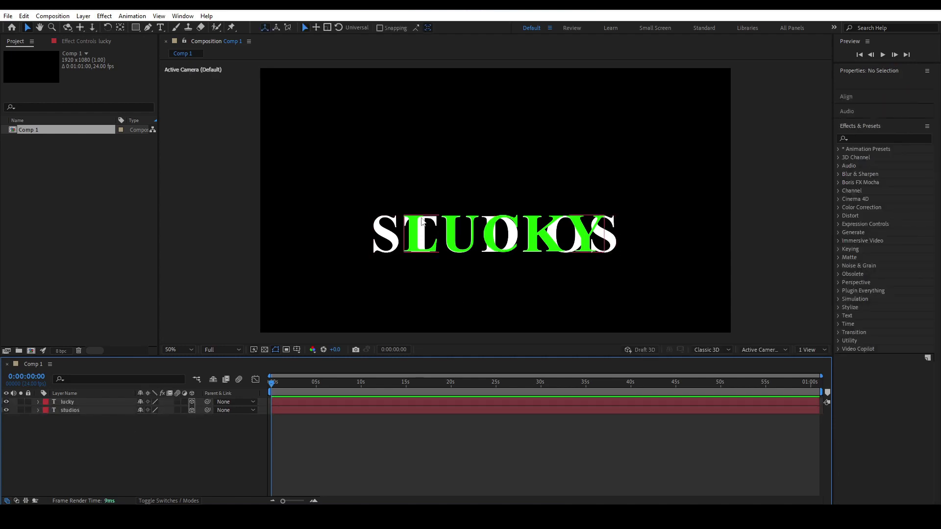
# Step: Expand the lucky and studios layers to examine the 3D transform properties of each
pyautogui.click(74, 403)
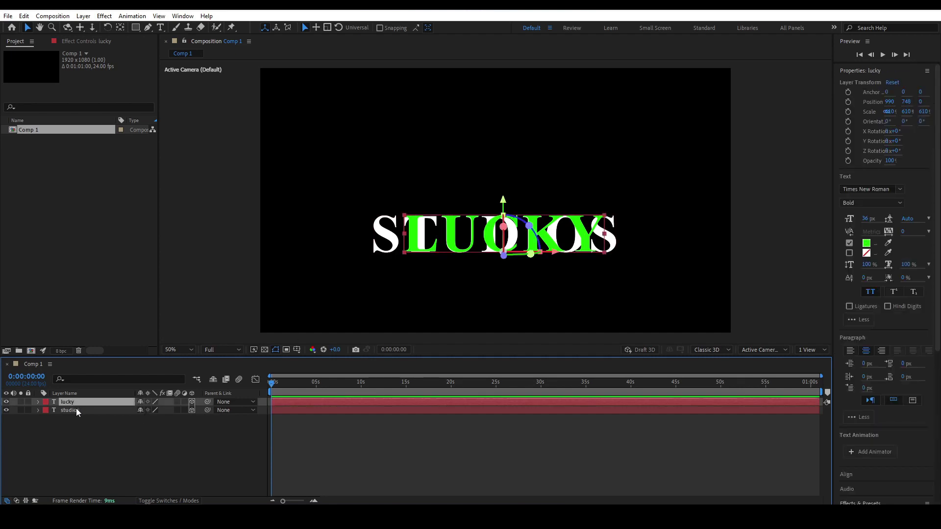
pyautogui.click(75, 412)
pyautogui.click(67, 403)
pyautogui.click(39, 402)
pyautogui.scroll(-1, 52, 425)
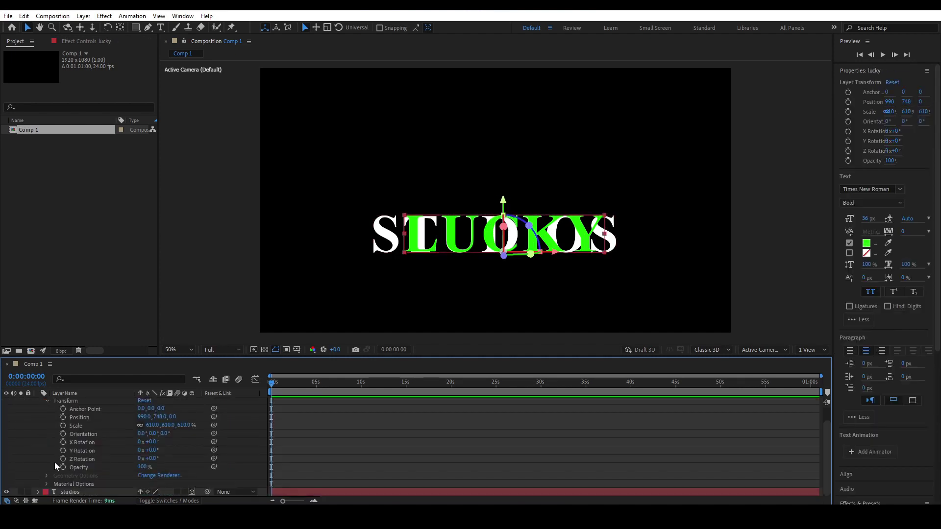
pyautogui.click(40, 491)
pyautogui.scroll(-3, 102, 445)
pyautogui.scroll(3, 102, 446)
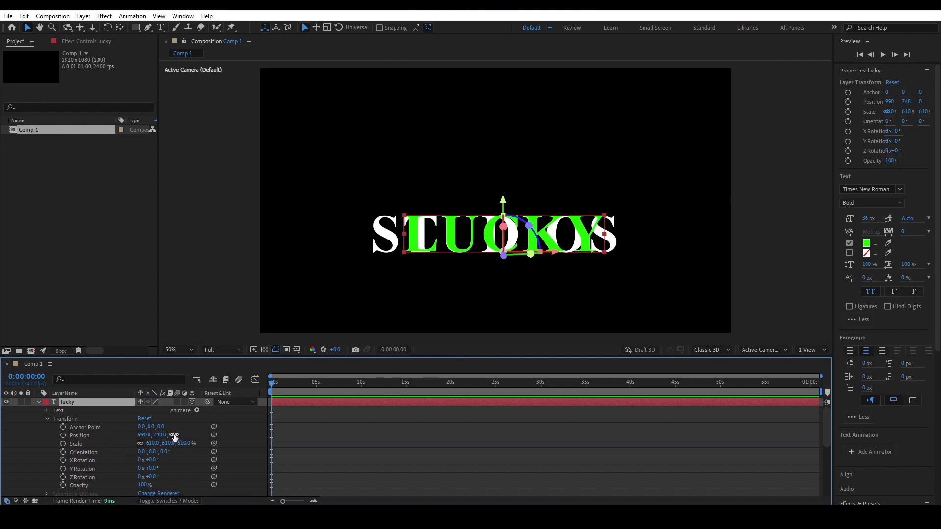
# Step: Shift the lucky text forward in Z to about -353, push it behind the studios text to about 752, and collapse its properties
pyautogui.moveTo(175, 435); pyautogui.dragTo(2, 433)
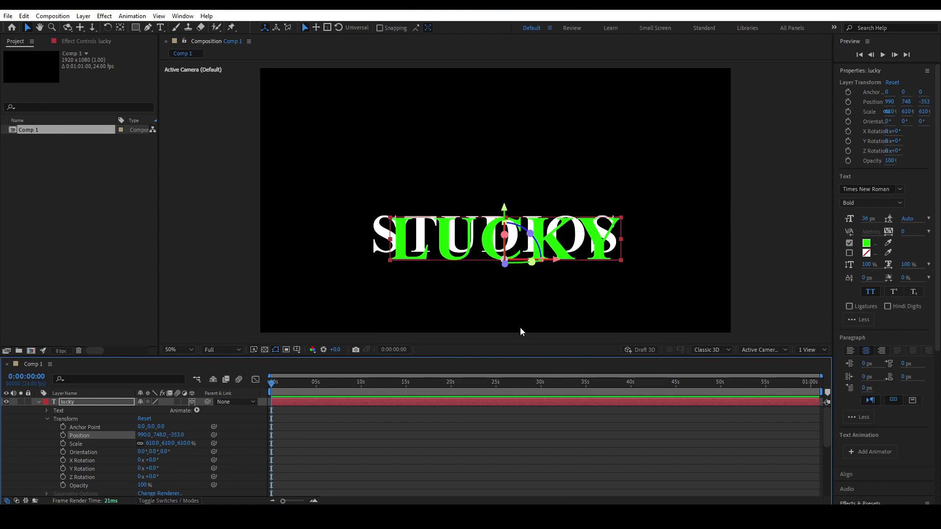
pyautogui.moveTo(172, 437); pyautogui.dragTo(683, 405)
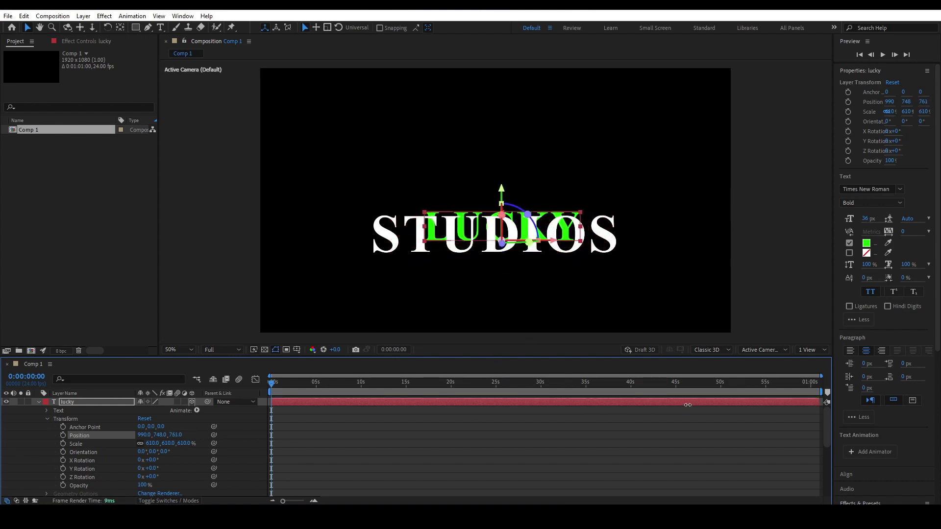
pyautogui.click(505, 260)
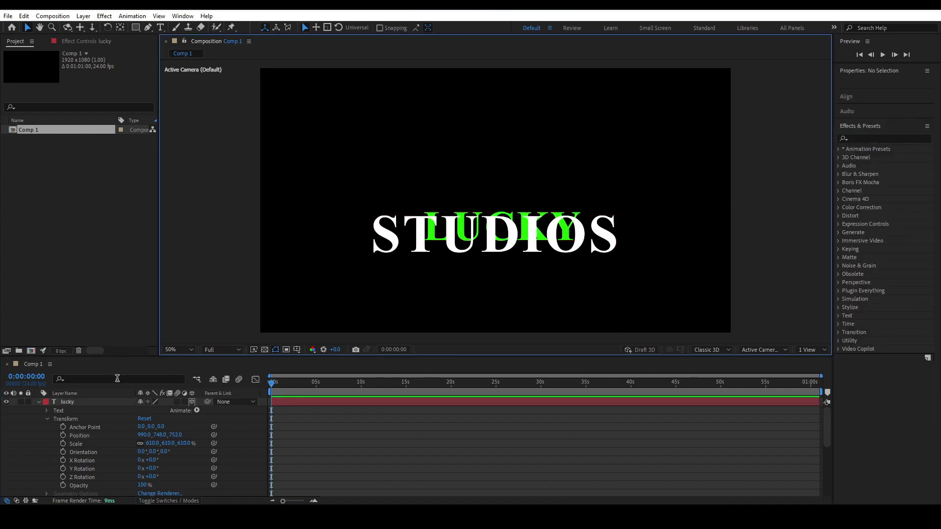
pyautogui.click(39, 402)
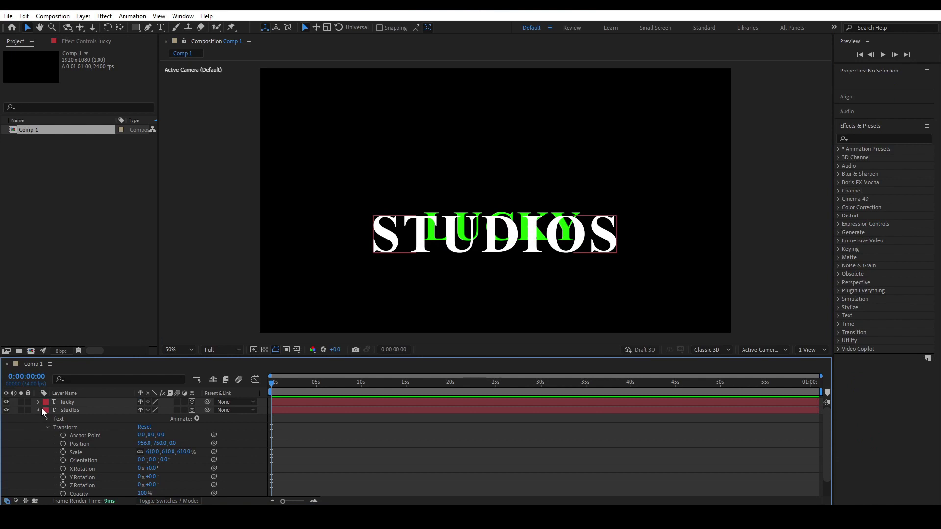
# Step: Collapse the studios layer's properties and move the lucky text up along Y to about 519, above the studios text
pyautogui.click(39, 408)
pyautogui.click(76, 400)
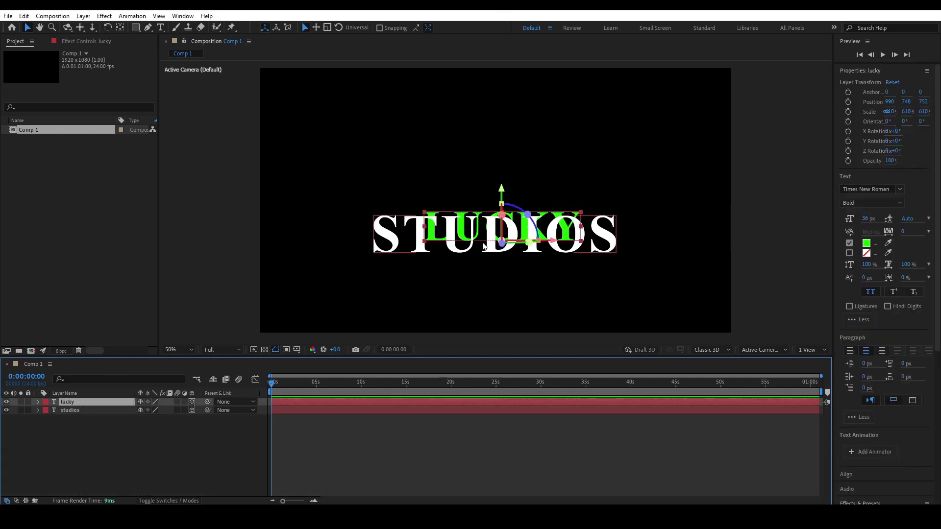
pyautogui.click(177, 460)
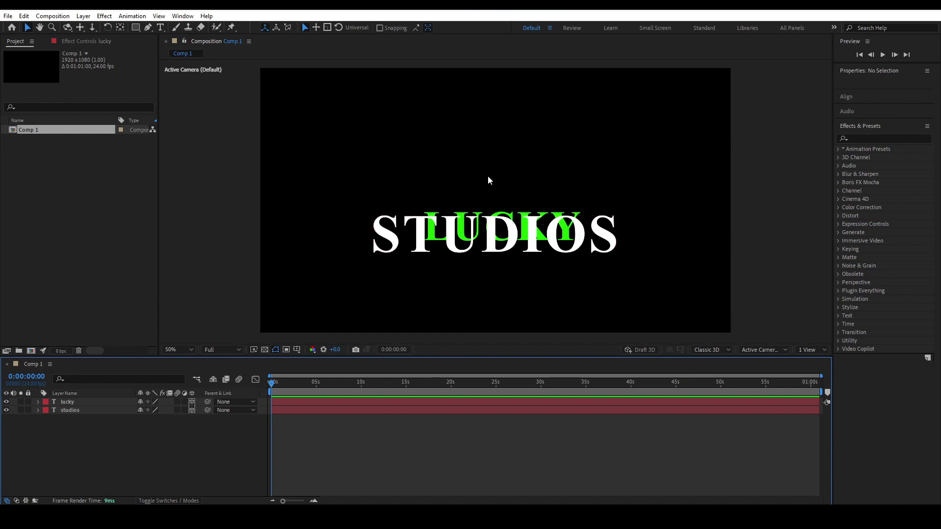
pyautogui.click(84, 401)
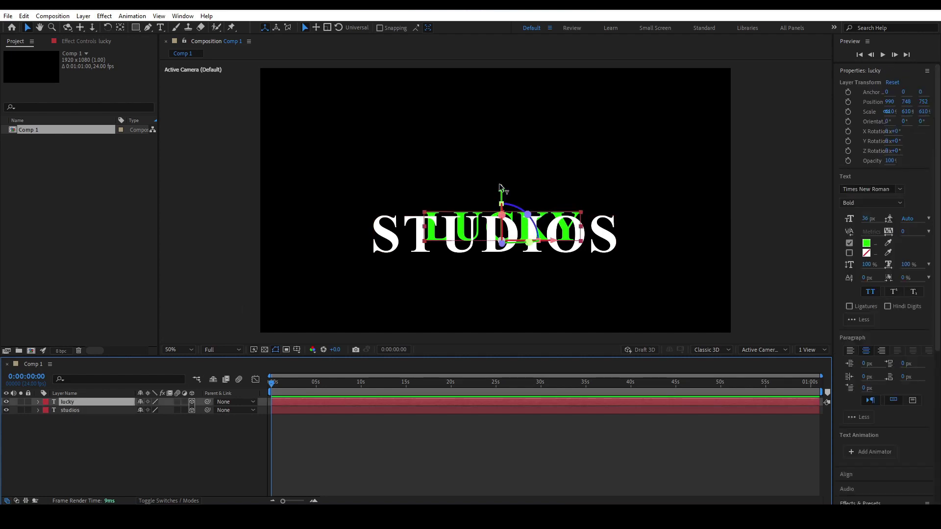
pyautogui.moveTo(499, 191); pyautogui.dragTo(498, 145)
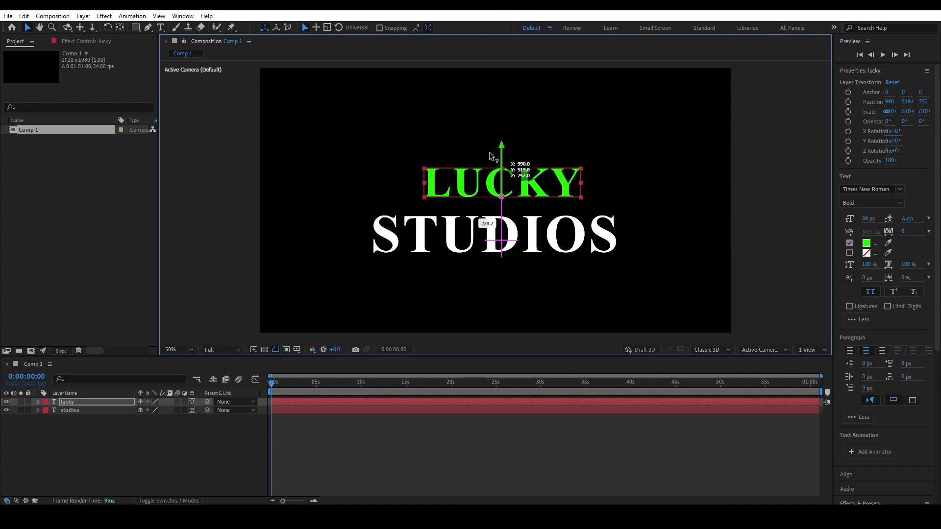
# Step: Bring the lucky text forward in Z to about 119, and reset its Position property to the default
pyautogui.press('p')
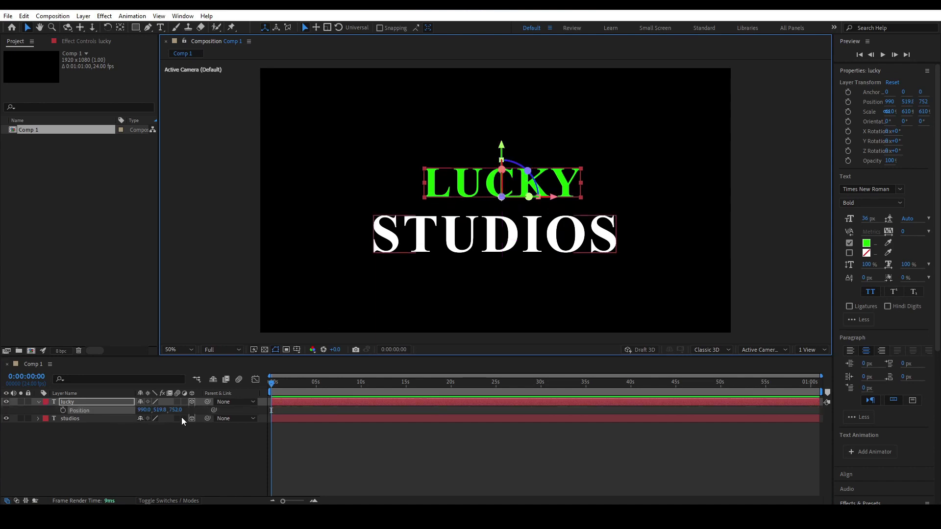
pyautogui.click(99, 402)
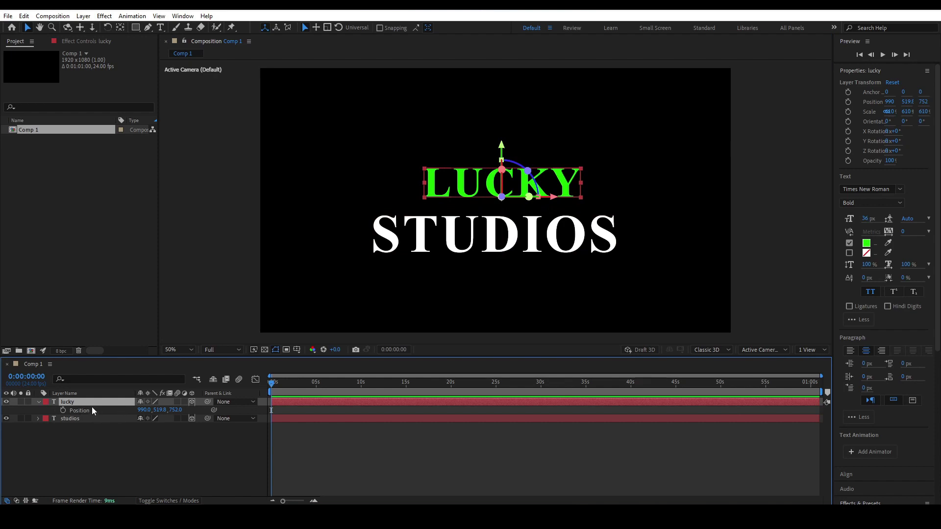
pyautogui.moveTo(176, 410); pyautogui.dragTo(31, 409)
pyautogui.rightClick(90, 412)
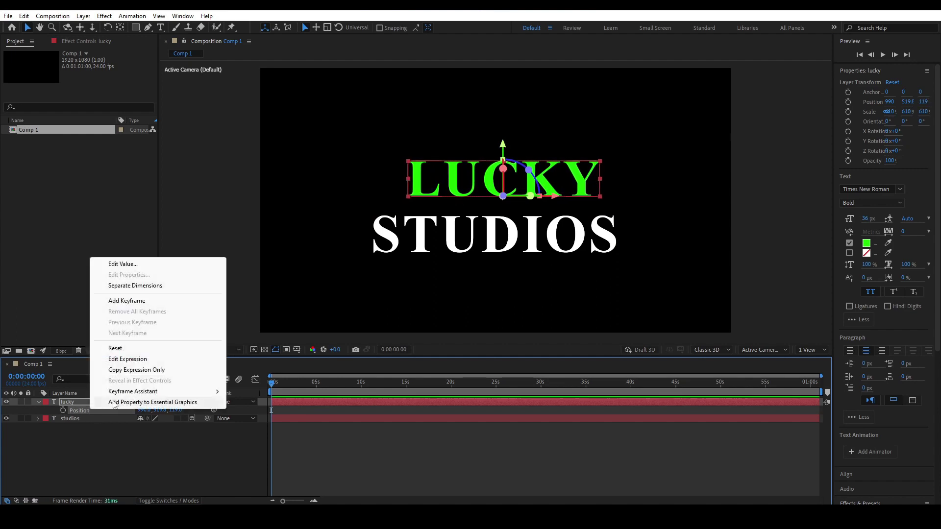
pyautogui.click(120, 350)
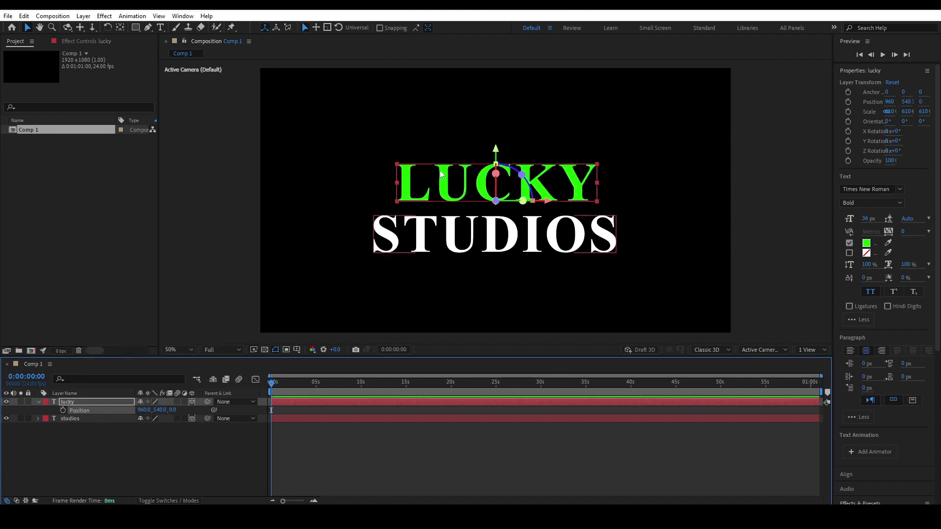
# Step: Collapse the properties of both text layers and leave neither layer selected
pyautogui.hotkey('ctrl', 'a')
pyautogui.press('u')
pyautogui.click(102, 427)
pyautogui.moveTo(104, 427); pyautogui.dragTo(78, 402)
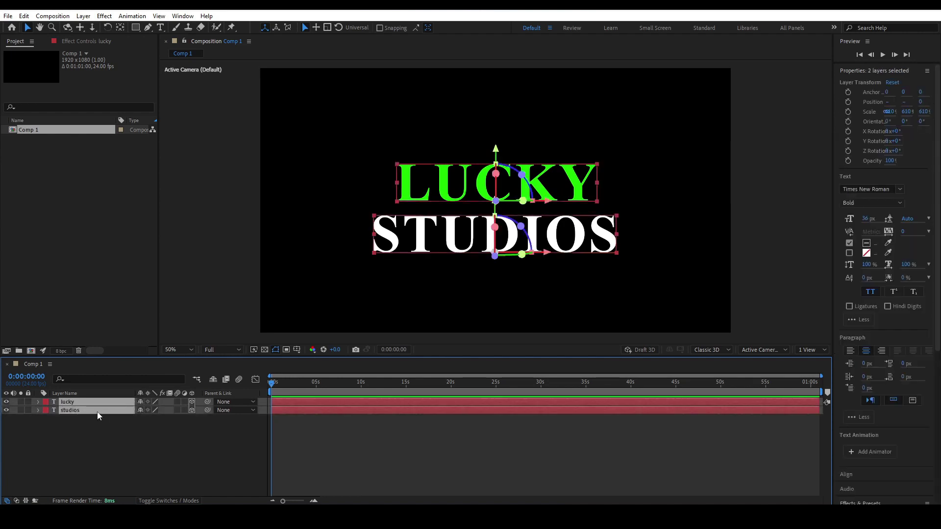
pyautogui.click(162, 431)
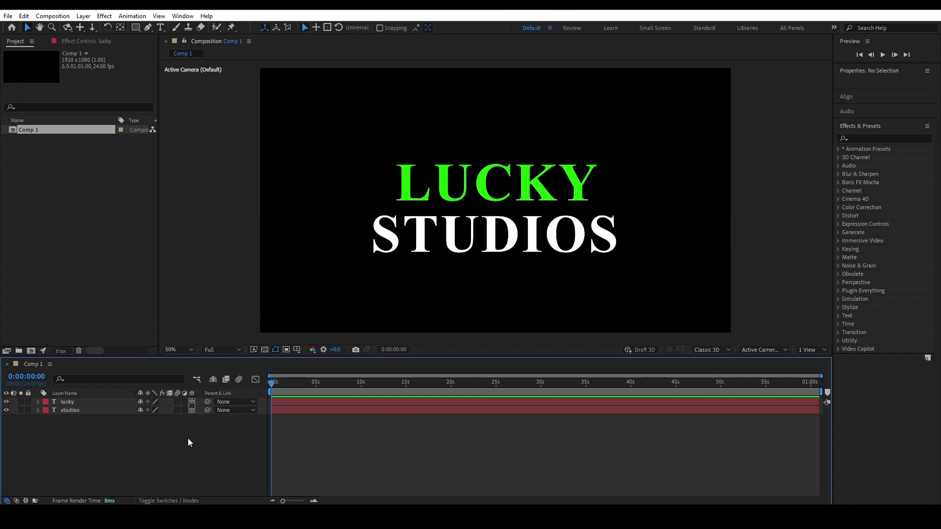
pyautogui.moveTo(100, 435); pyautogui.dragTo(83, 402)
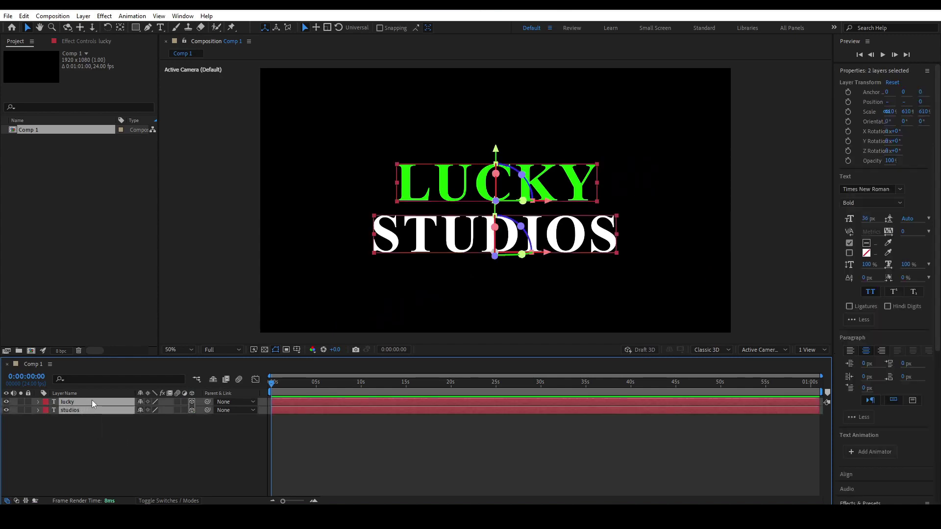
pyautogui.click(215, 447)
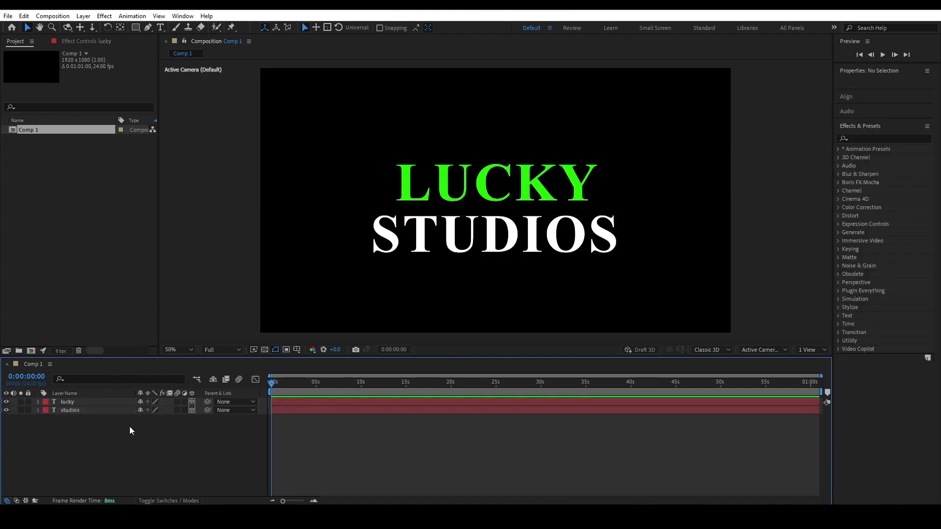
# Step: Reveal the lucky layer's Position property and bring the text forward in Z to -61
pyautogui.click(114, 401)
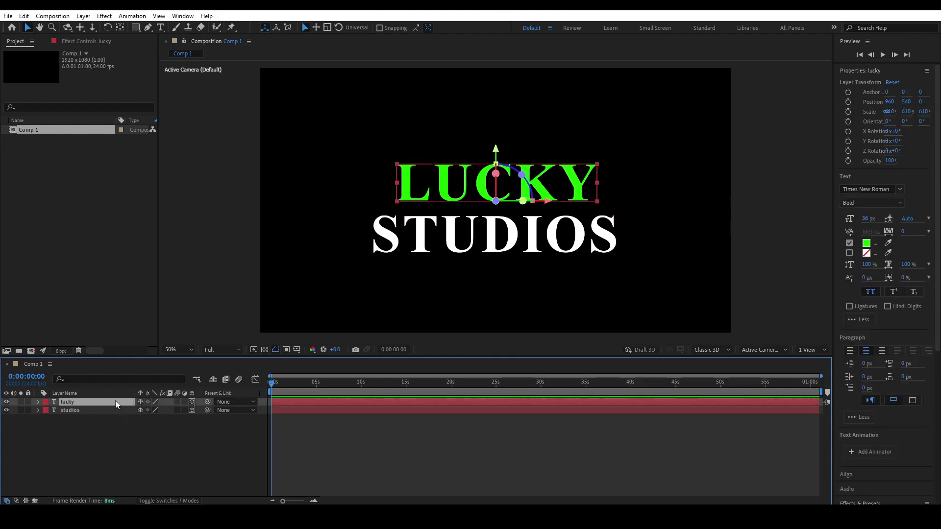
pyautogui.press('p')
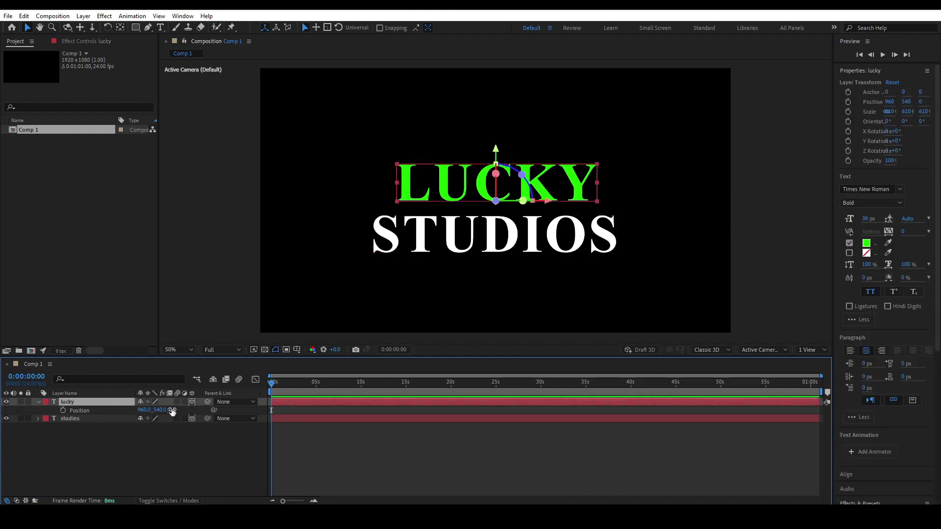
pyautogui.moveTo(172, 410); pyautogui.dragTo(137, 405)
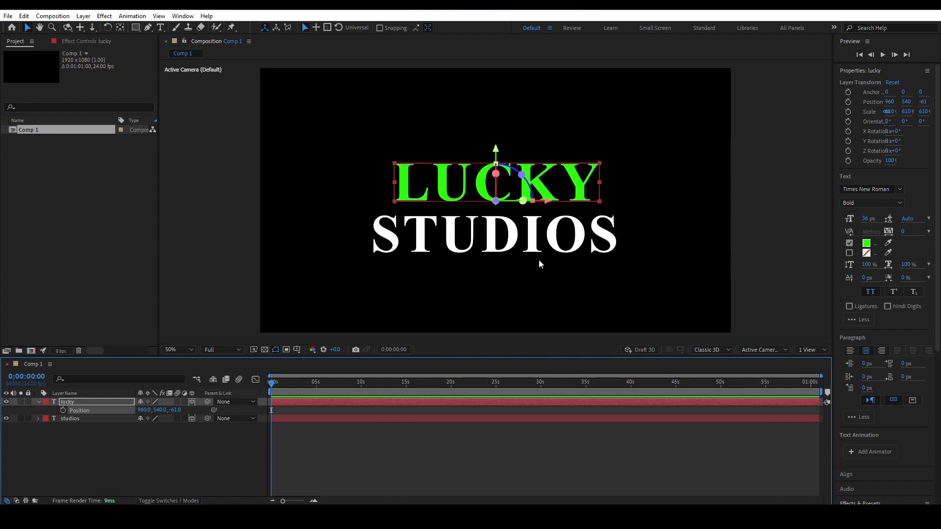
# Step: Turn off 3D for the lucky and studios text layers and select both layers
pyautogui.moveTo(104, 436); pyautogui.dragTo(82, 397)
pyautogui.click(192, 399)
pyautogui.click(191, 401)
pyautogui.click(191, 419)
pyautogui.moveTo(73, 436); pyautogui.dragTo(84, 412)
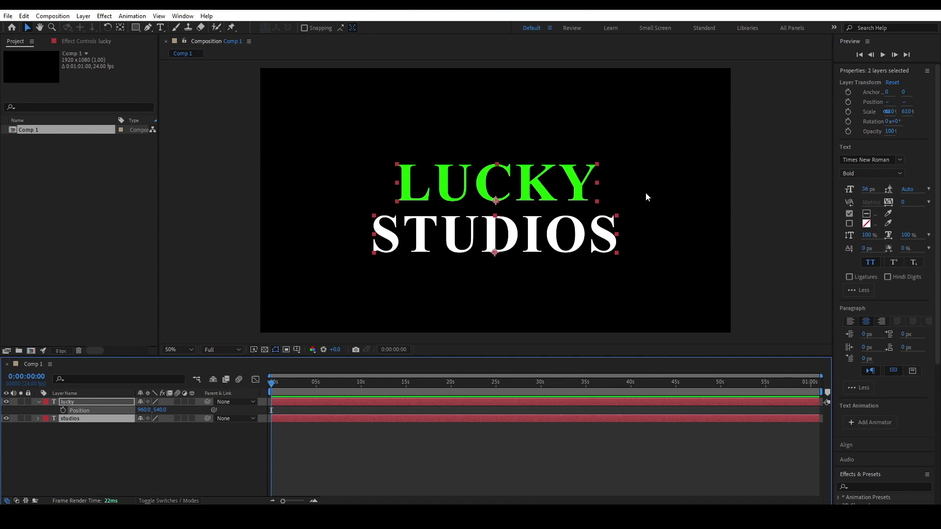
# Step: Select the lucky and studios text layers together and turn both back into 3D layers
pyautogui.click(95, 432)
pyautogui.moveTo(102, 434); pyautogui.dragTo(76, 402)
pyautogui.keyDown('ctrl'); pyautogui.click(85, 409); pyautogui.keyUp('ctrl')
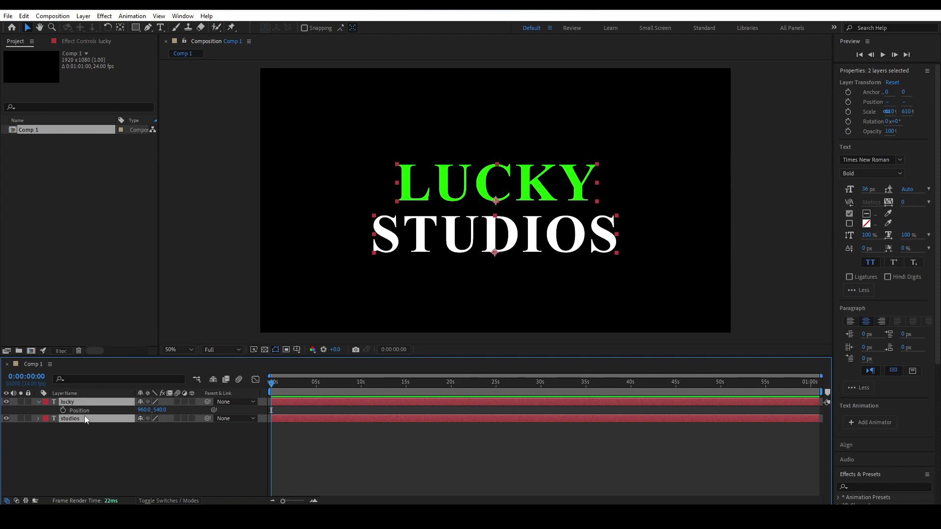
pyautogui.click(191, 402)
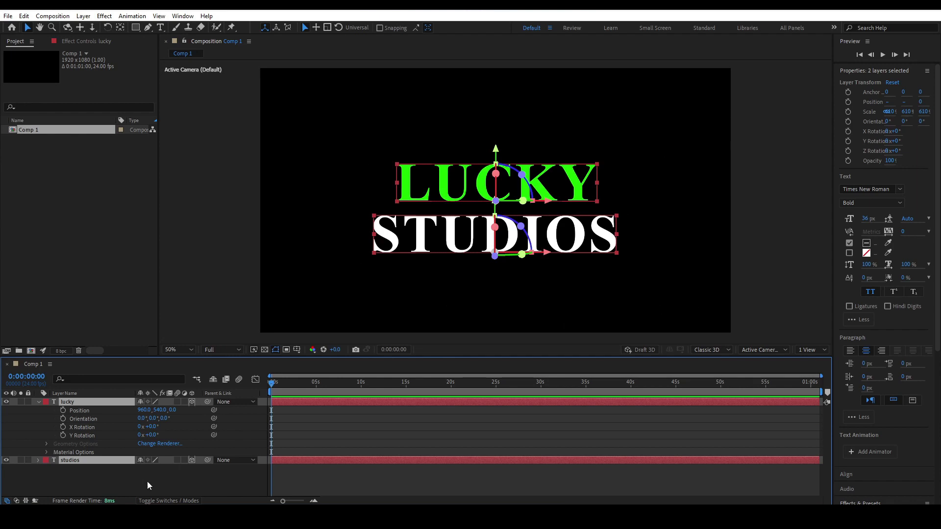
pyautogui.rightClick(123, 470)
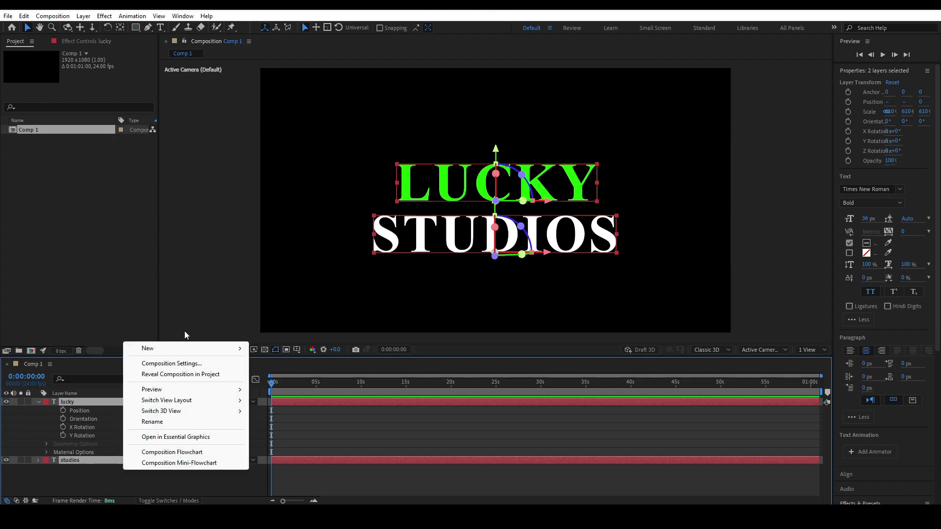
pyautogui.moveTo(191, 349)
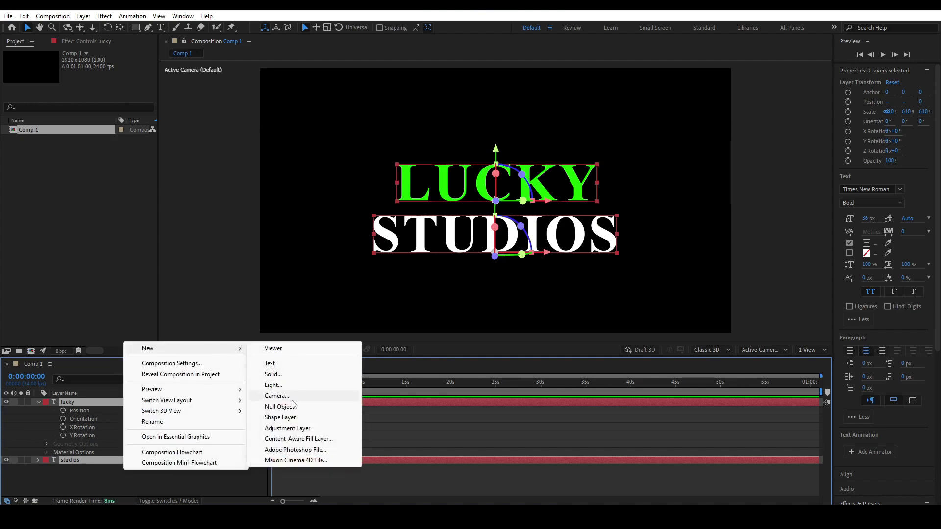
pyautogui.click(236, 486)
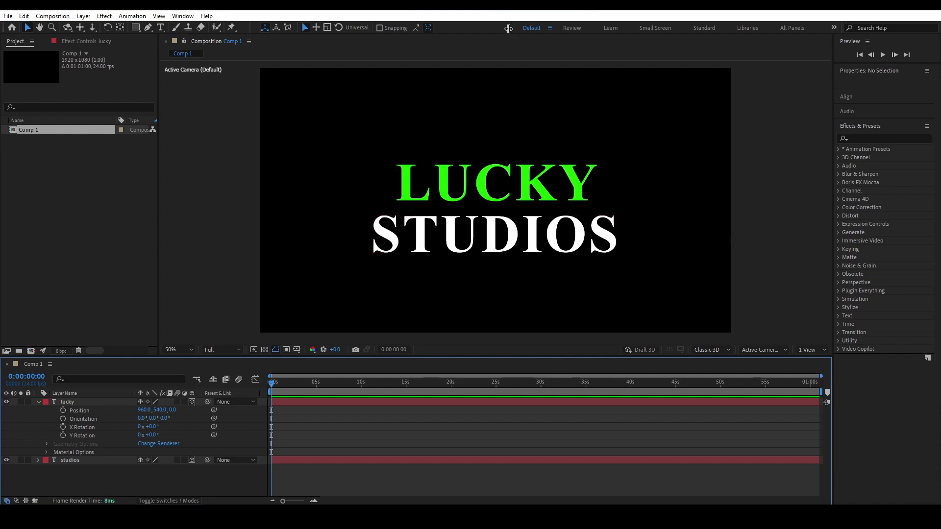
pyautogui.click(824, 347)
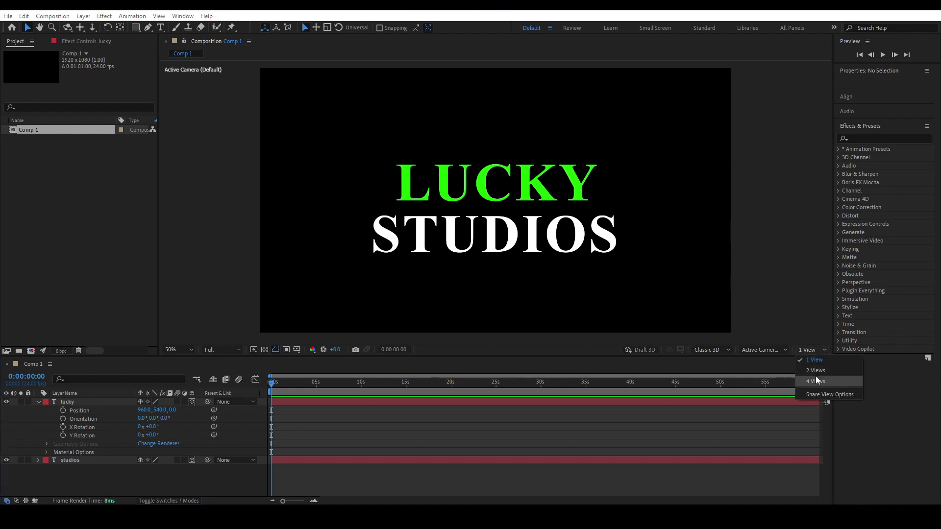
pyautogui.click(783, 282)
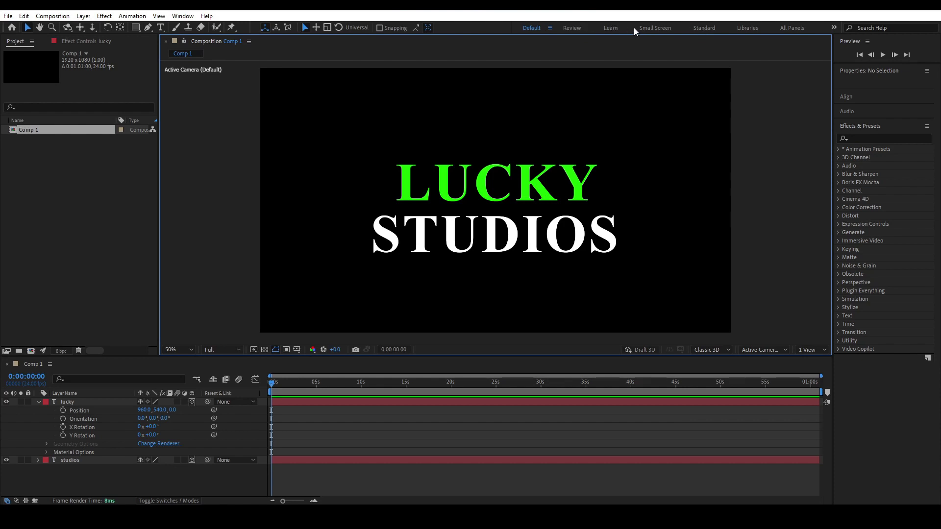
# Step: Switch to the Minimal workspace and set the composition viewer to a 2 Views layout
pyautogui.click(834, 28)
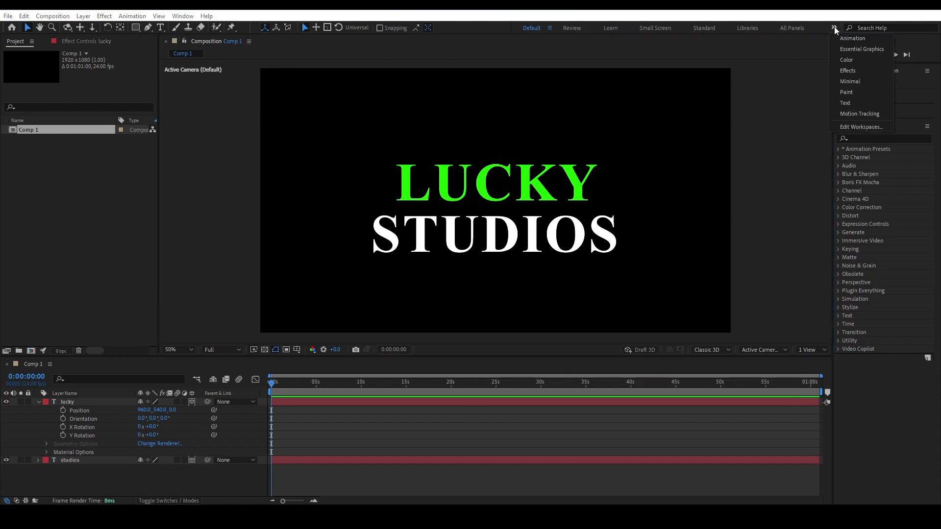
pyautogui.click(864, 82)
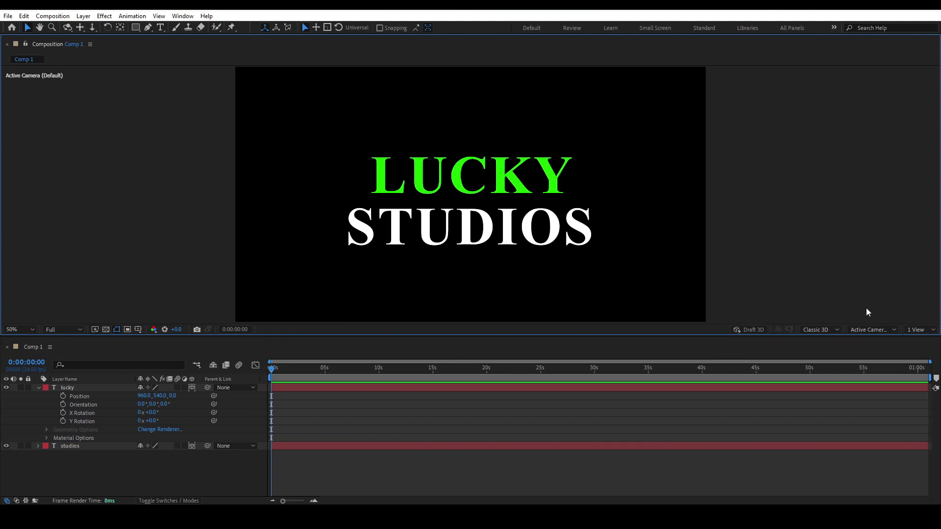
pyautogui.click(931, 331)
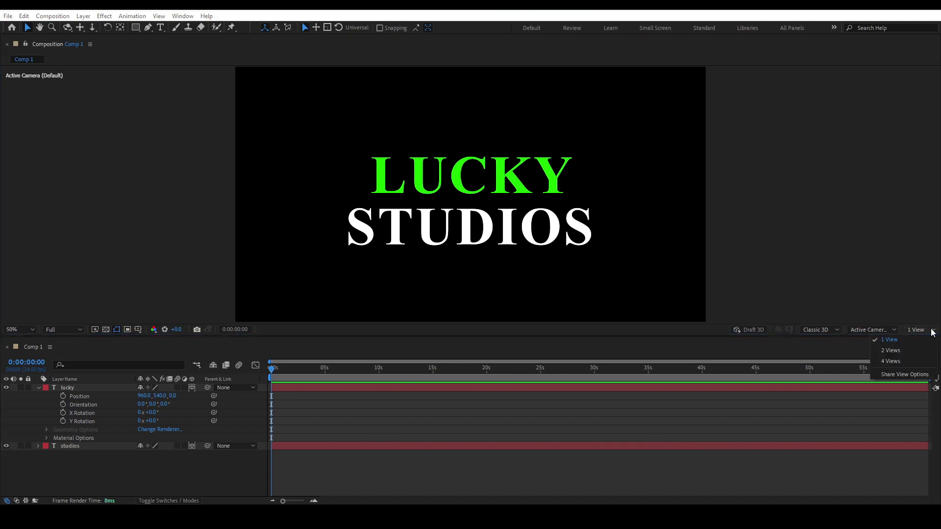
pyautogui.click(897, 352)
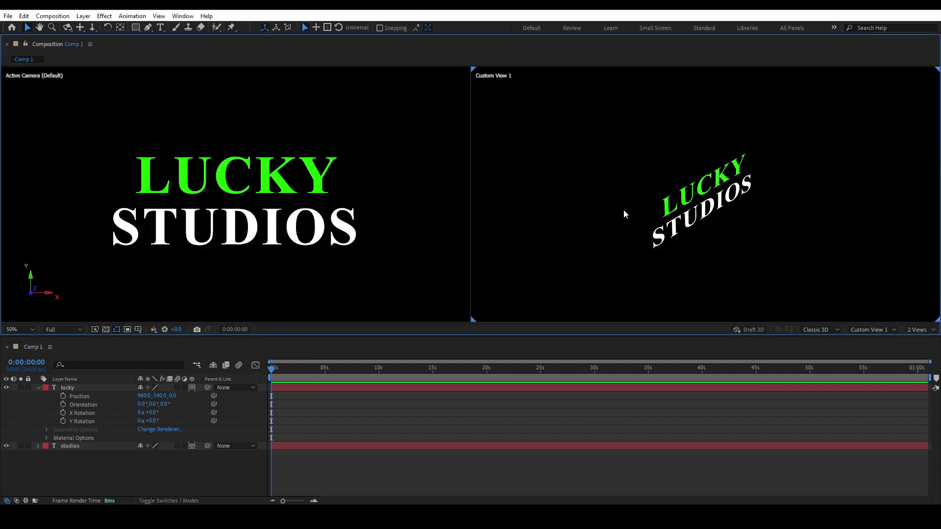
# Step: Change the composition's Custom View 1 viewport to Active Camera (Default)
pyautogui.click(69, 117)
pyautogui.click(509, 130)
pyautogui.click(580, 148)
pyautogui.click(883, 329)
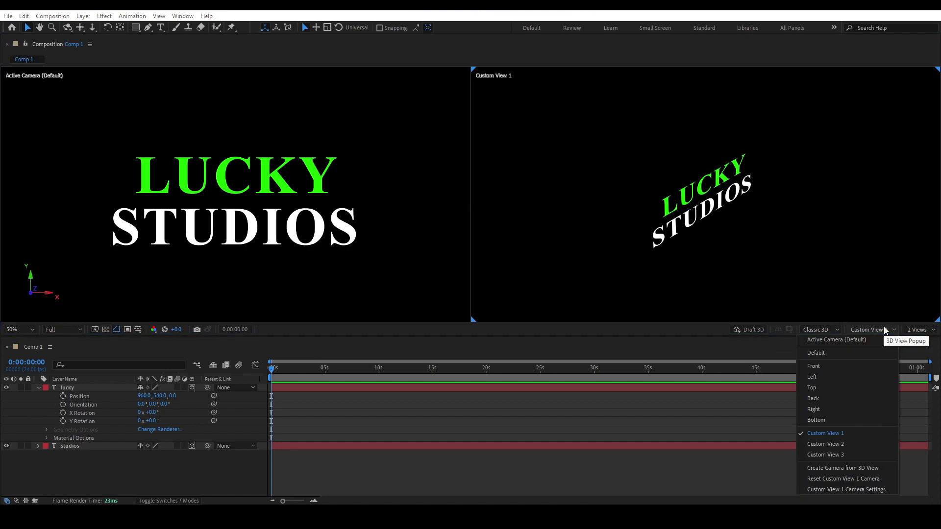
pyautogui.click(835, 340)
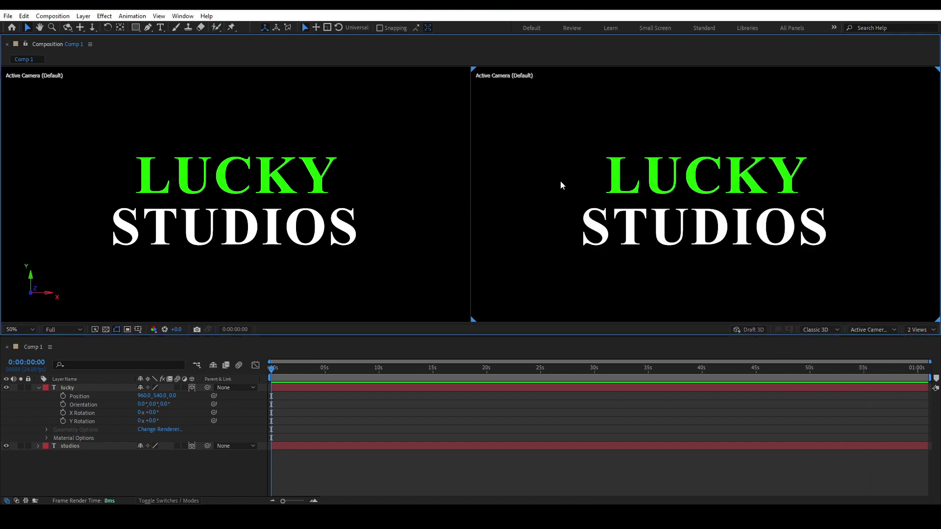
pyautogui.click(889, 328)
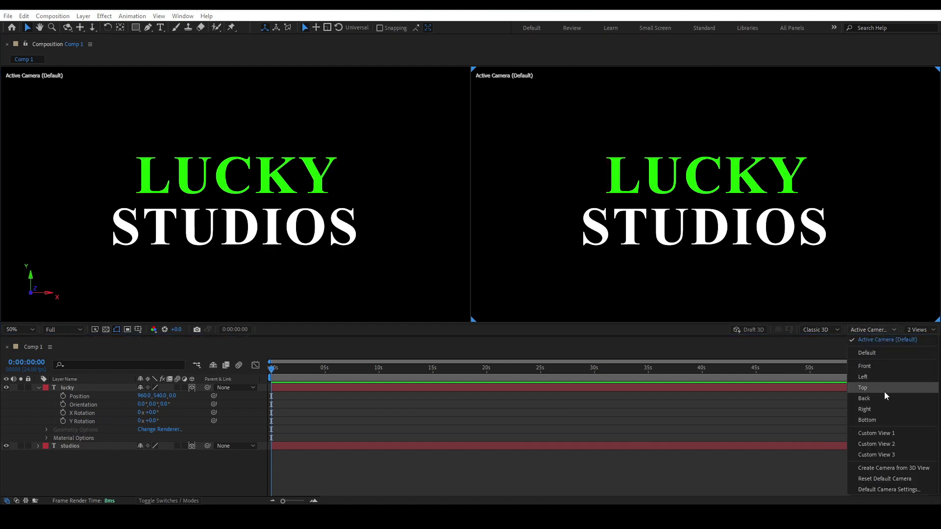
pyautogui.click(637, 190)
pyautogui.click(400, 105)
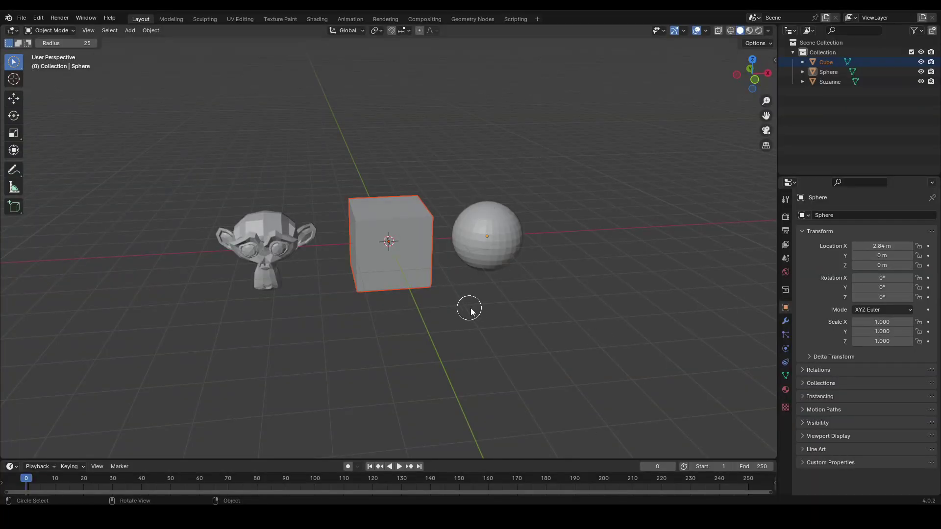
# Step: Switch to Blender and examine the monkey head, cube and sphere from angled and front-facing viewpoints, leaving no object selected
pyautogui.scroll(-2, 404, 277)
pyautogui.scroll(2, 419, 292)
pyautogui.moveTo(426, 310); pyautogui.dragTo(431, 267)
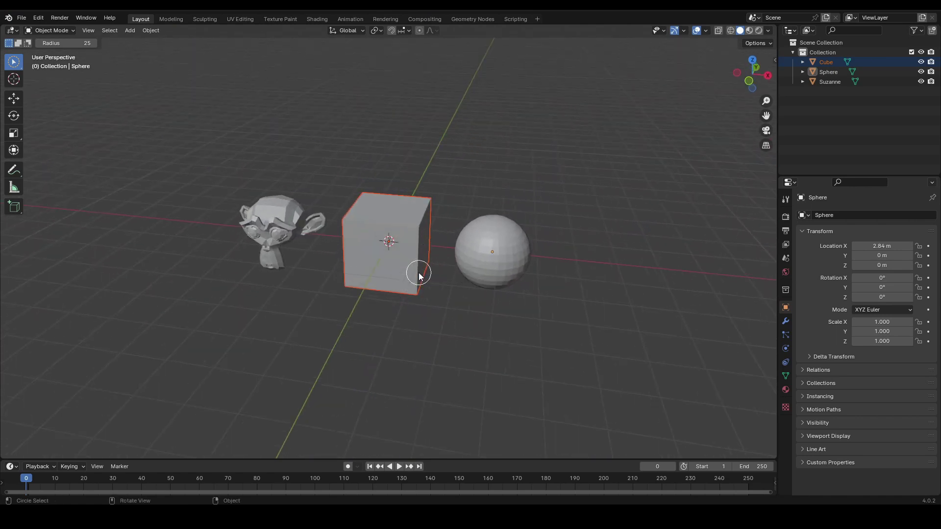
pyautogui.moveTo(409, 305); pyautogui.dragTo(426, 288)
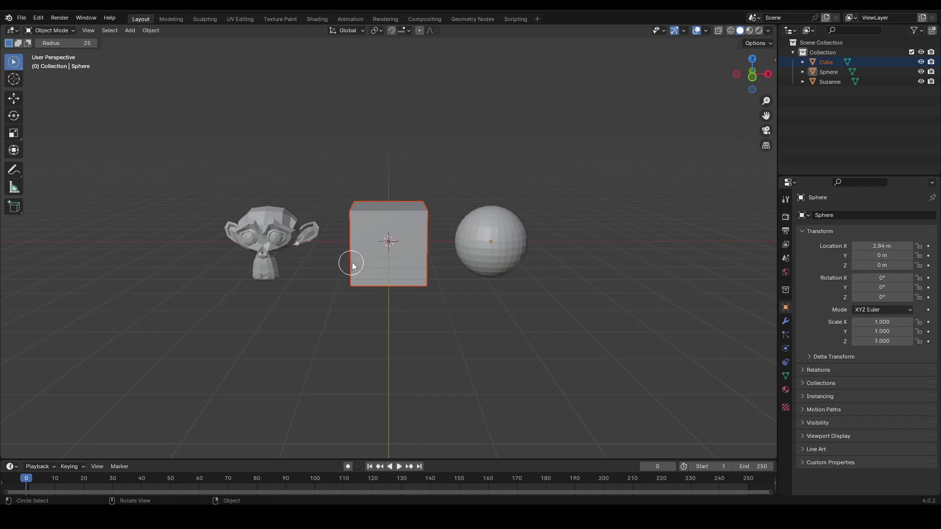
pyautogui.moveTo(357, 275); pyautogui.dragTo(356, 266)
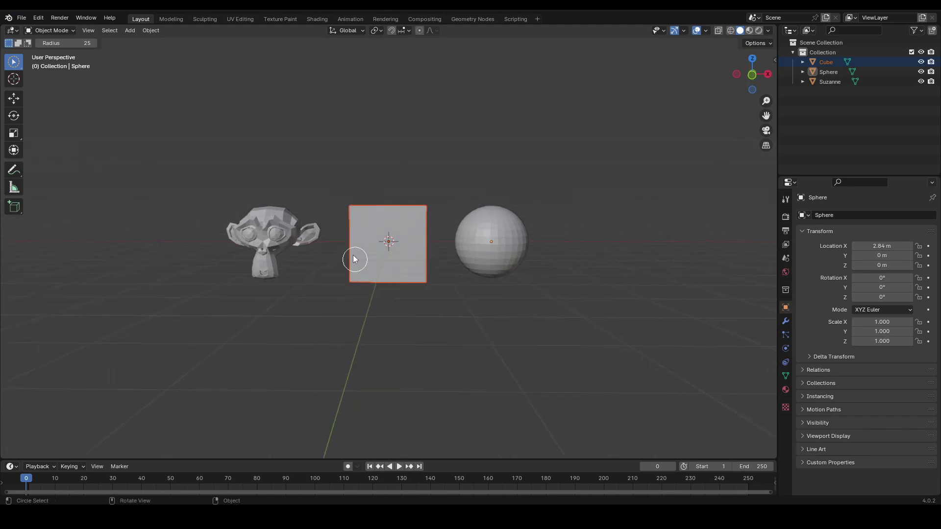
pyautogui.click(266, 220)
pyautogui.click(403, 222)
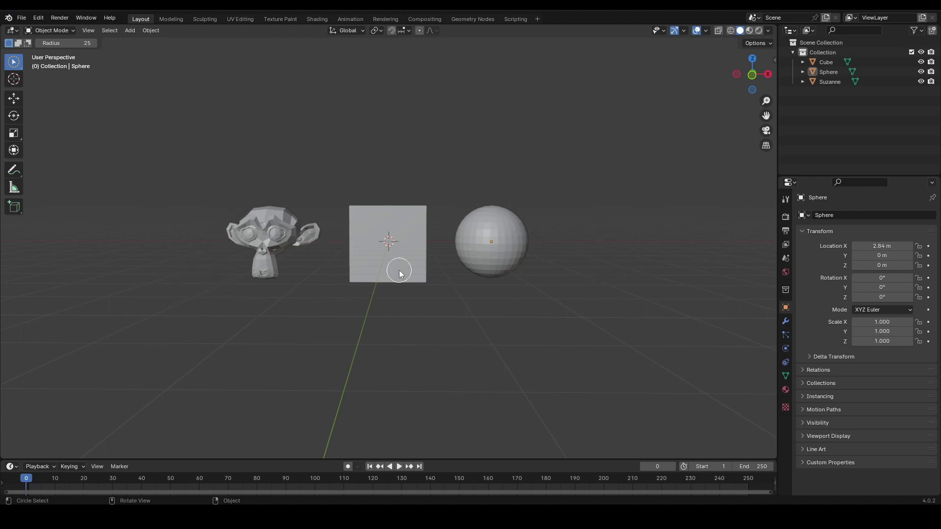
# Step: Examine how the monkey head, cube and sphere line up when seen from above, from both sides, from the front and at an angle
pyautogui.middleClick(393, 233)
pyautogui.moveTo(393, 233); pyautogui.dragTo(396, 346)
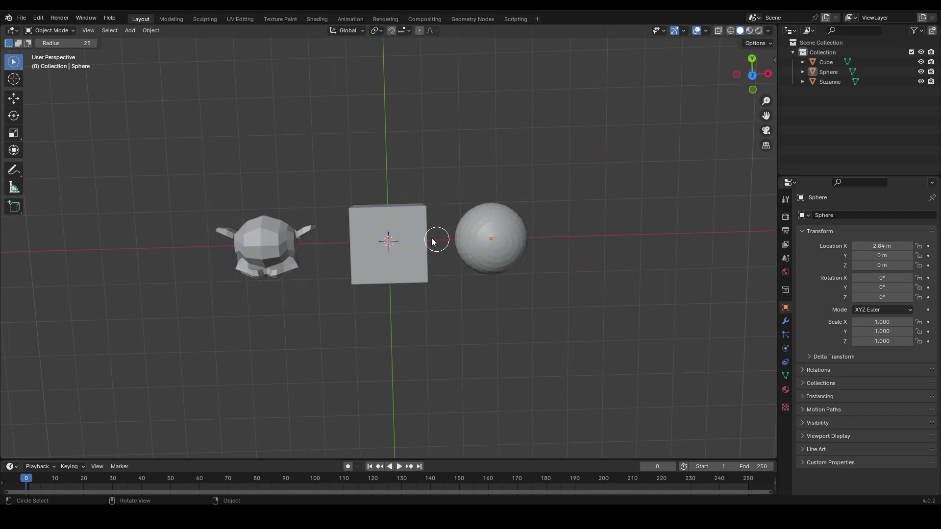
pyautogui.moveTo(475, 282); pyautogui.dragTo(421, 209)
pyautogui.moveTo(365, 346); pyautogui.dragTo(427, 309)
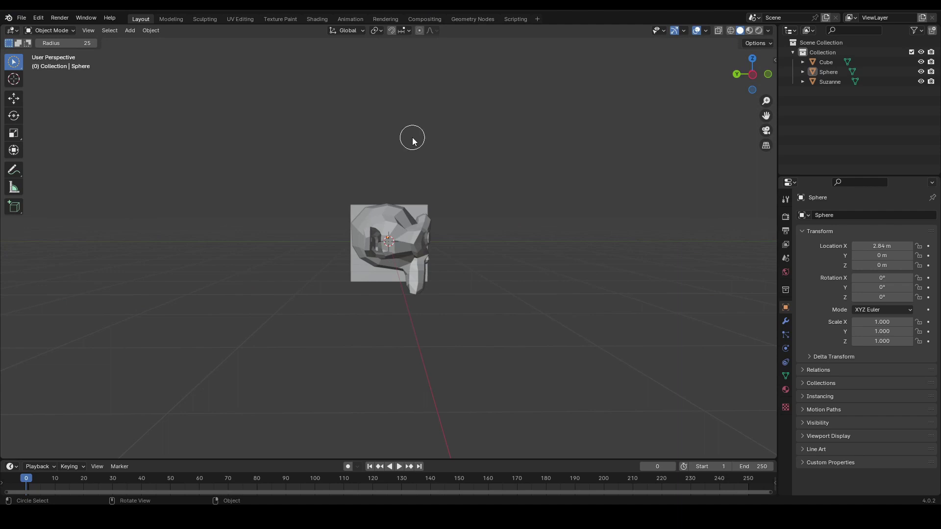
pyautogui.moveTo(493, 281); pyautogui.dragTo(268, 234)
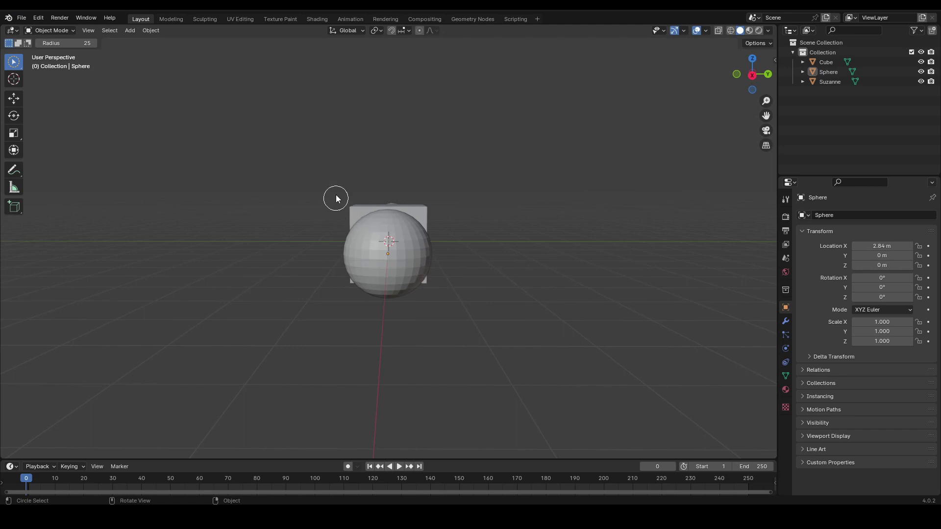
pyautogui.moveTo(304, 262); pyautogui.dragTo(416, 266)
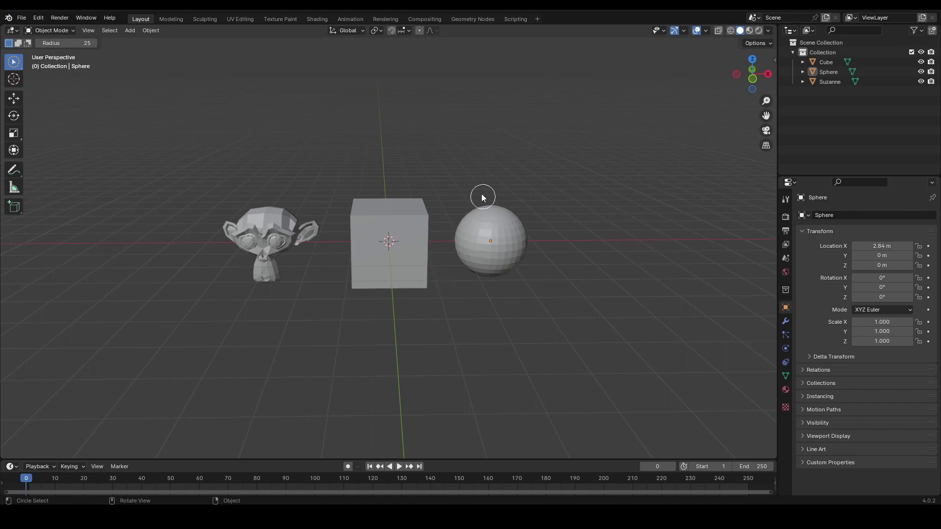
pyautogui.scroll(-1, 430, 279)
pyautogui.moveTo(430, 279); pyautogui.dragTo(485, 300)
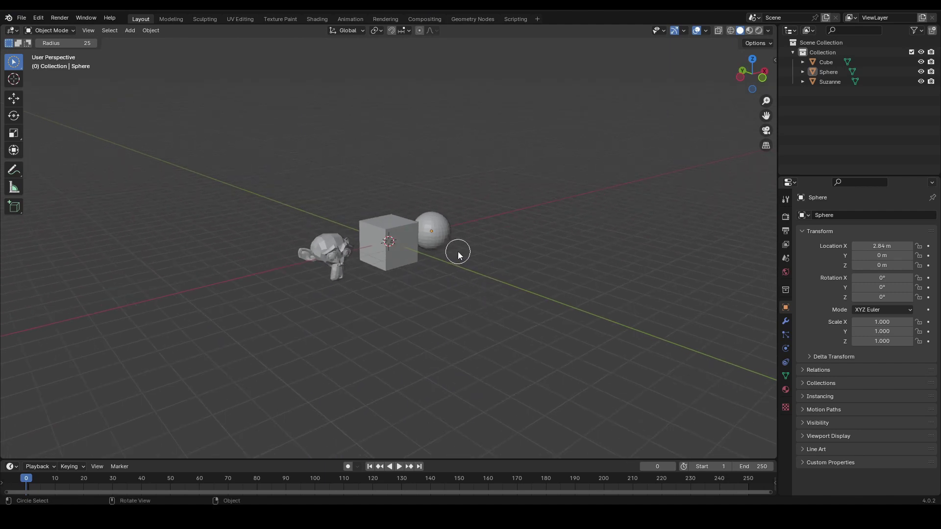
pyautogui.scroll(5, 458, 253)
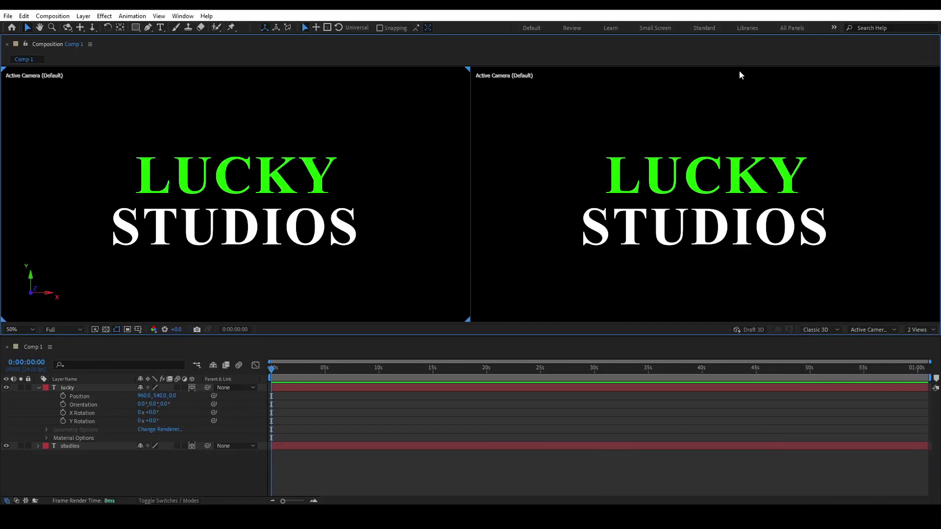
# Step: Return to After Effects and change the second Active Camera (Default) viewport to the Top view
pyautogui.click(551, 169)
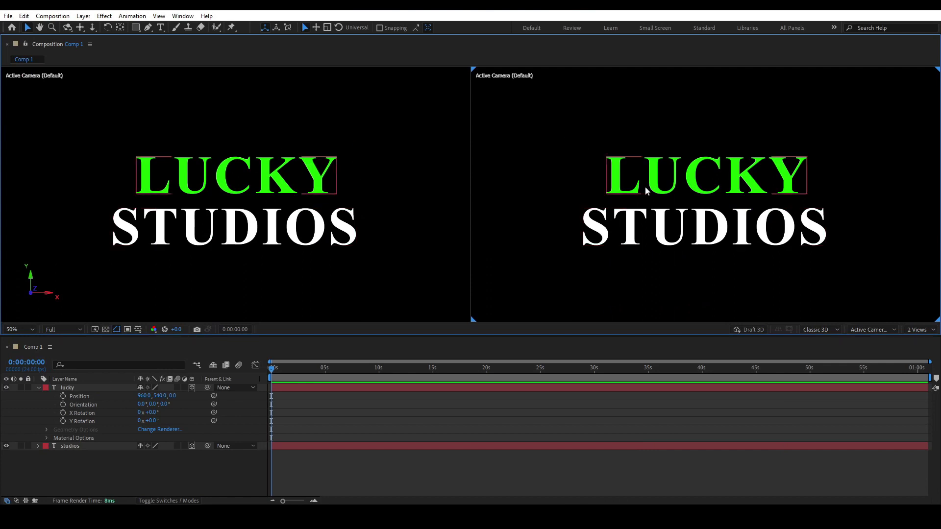
pyautogui.click(887, 329)
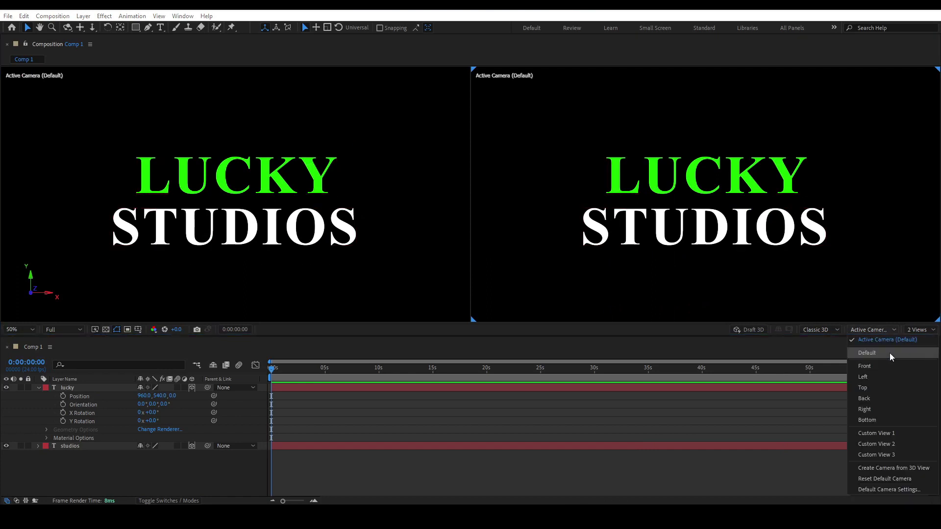
pyautogui.click(868, 383)
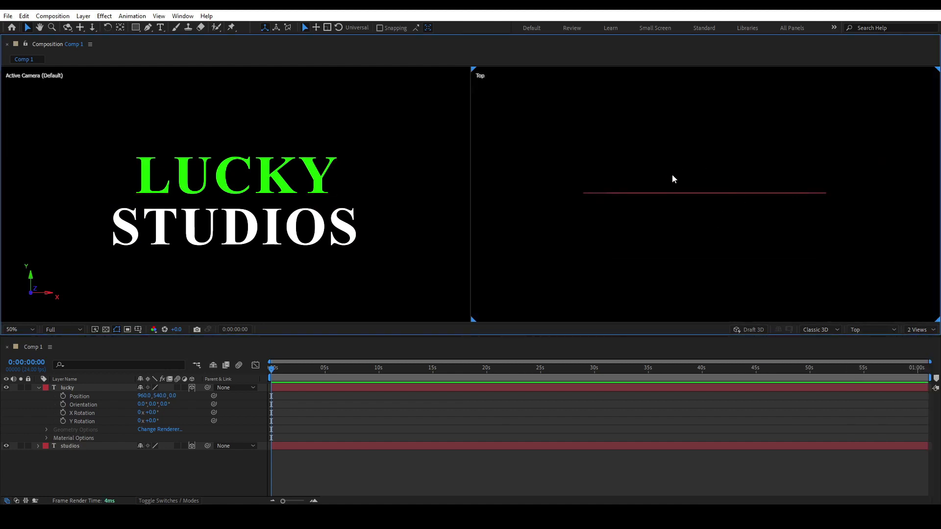
# Step: Try rotating the lucky text layer to a Y orientation of 88°, then reset its Orientation and deselect it
pyautogui.click(229, 186)
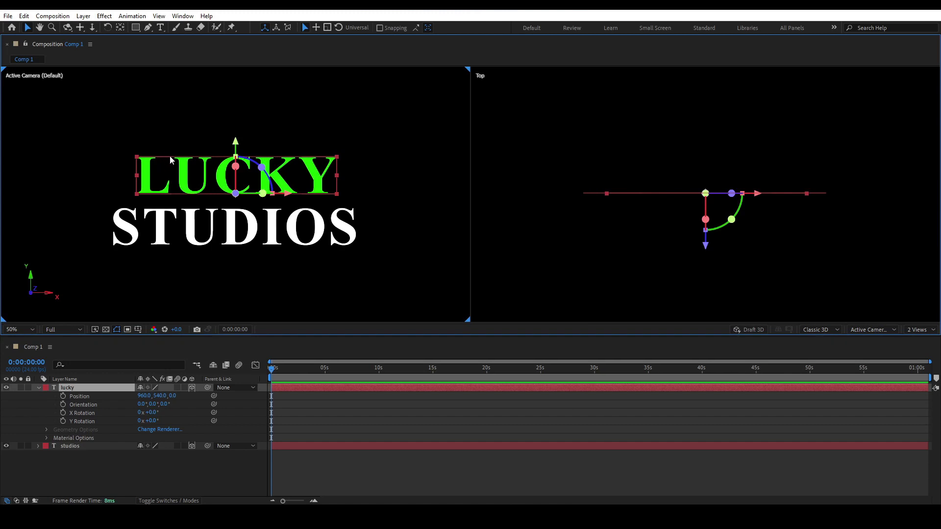
pyautogui.moveTo(152, 404)
pyautogui.mouseDown()
pyautogui.moveTo(186, 404)
pyautogui.moveTo(164, 405)
pyautogui.mouseUp()
pyautogui.click(125, 406)
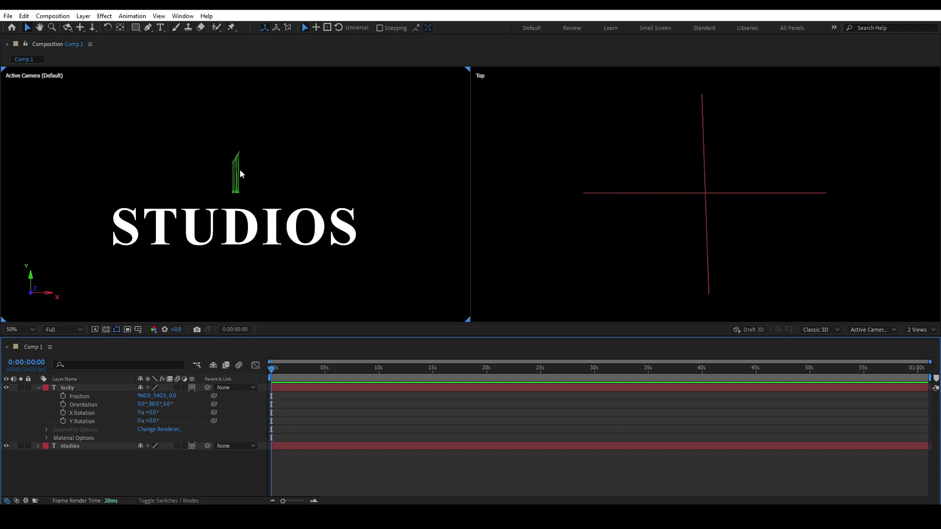
pyautogui.click(84, 404)
pyautogui.rightClick(86, 405)
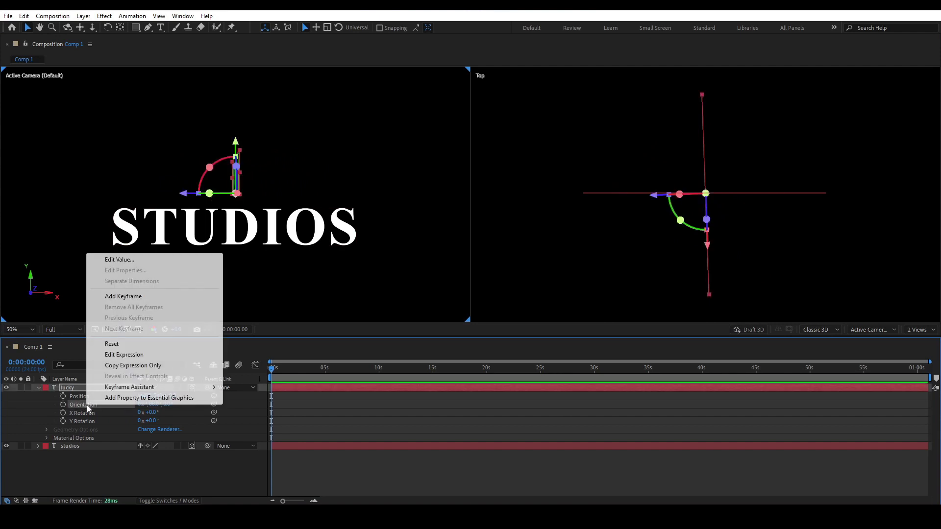
pyautogui.click(130, 343)
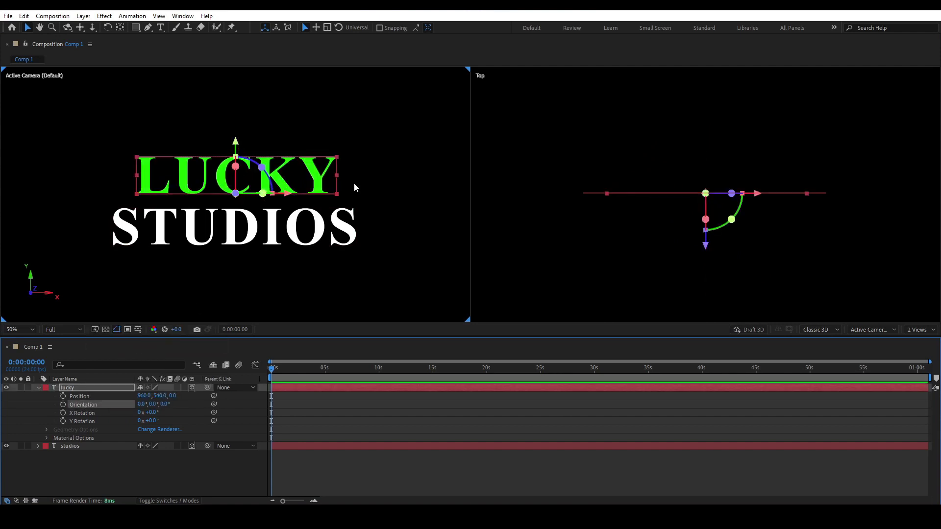
pyautogui.click(384, 164)
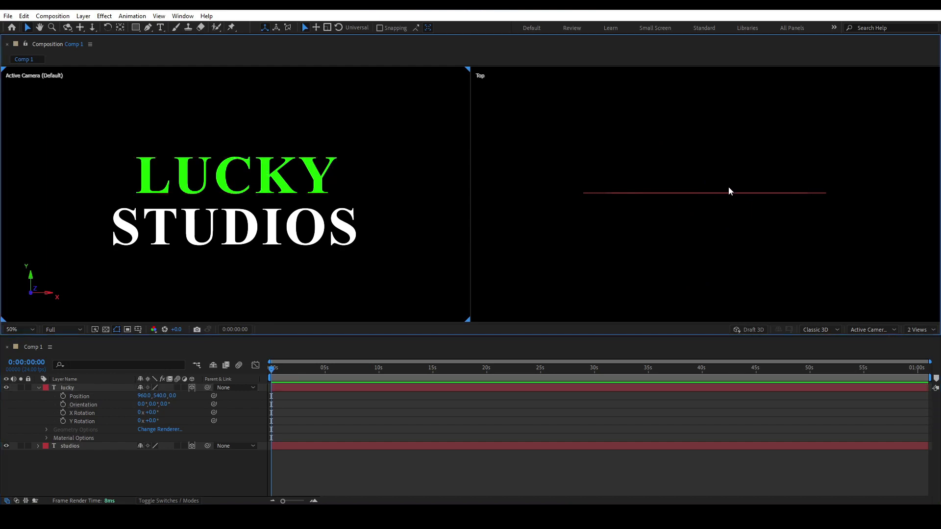
# Step: Select the lucky and studios text layers in turn to compare their outlines in the Top view
pyautogui.click(615, 192)
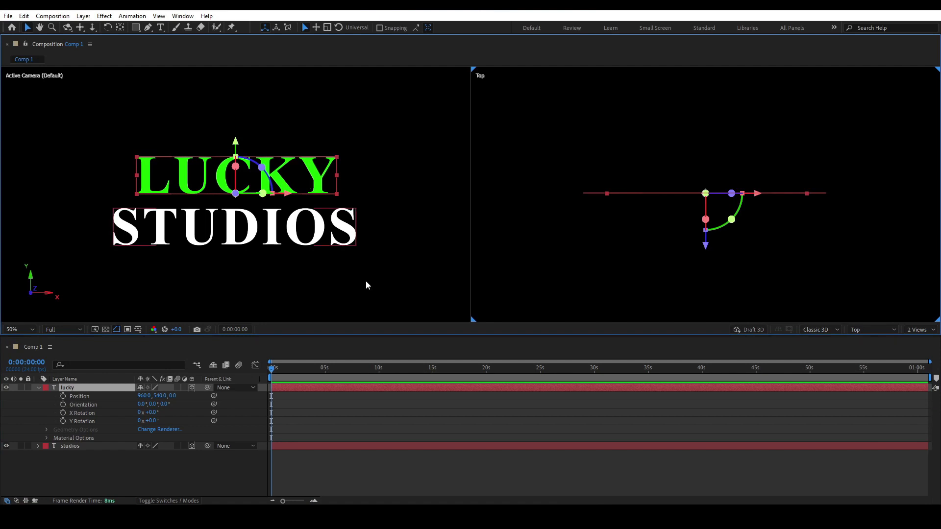
pyautogui.click(635, 228)
pyautogui.click(274, 224)
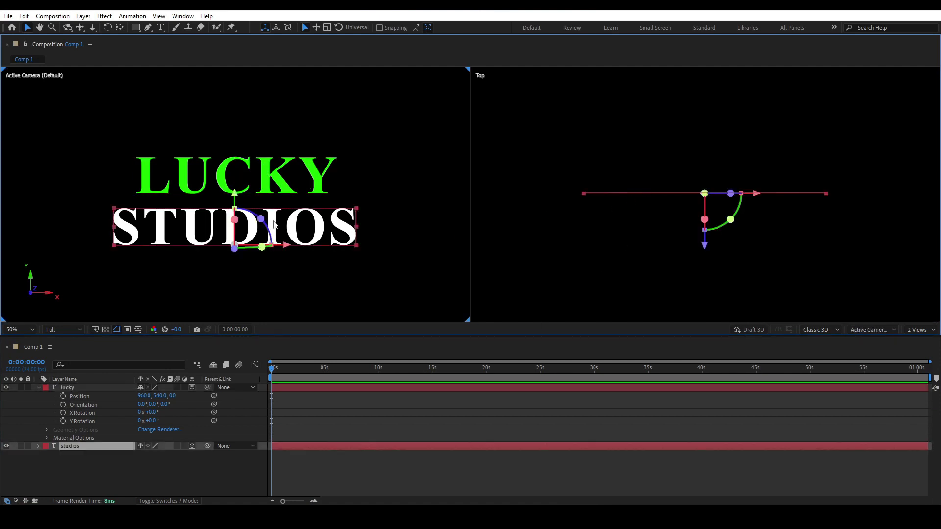
pyautogui.click(281, 179)
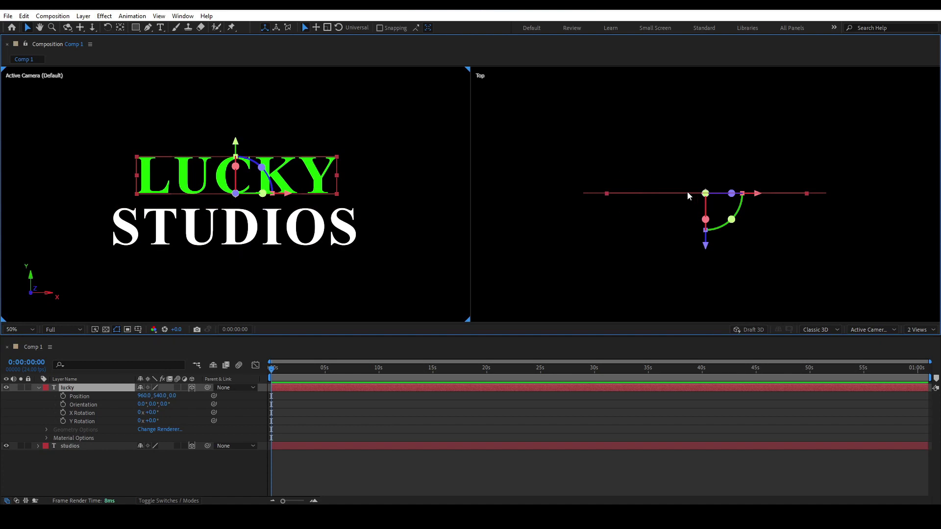
pyautogui.click(593, 190)
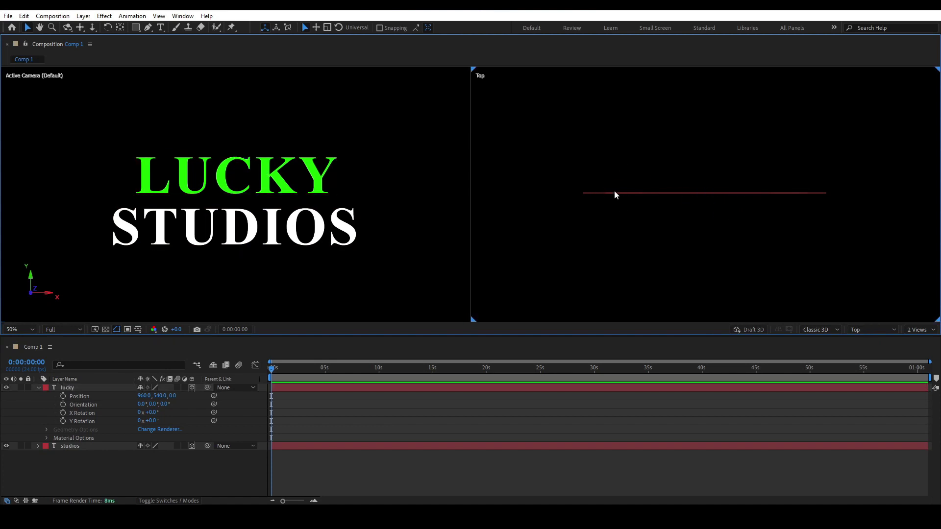
pyautogui.click(624, 192)
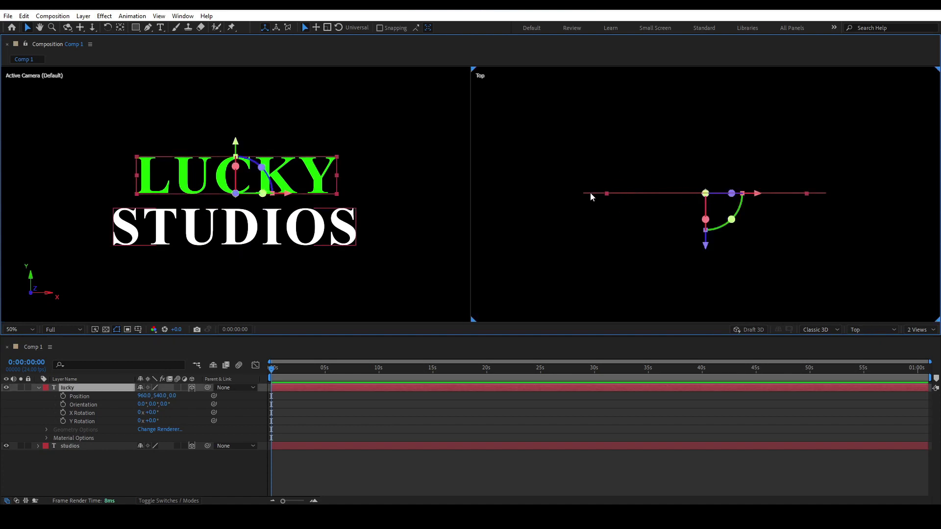
pyautogui.click(591, 193)
pyautogui.click(622, 193)
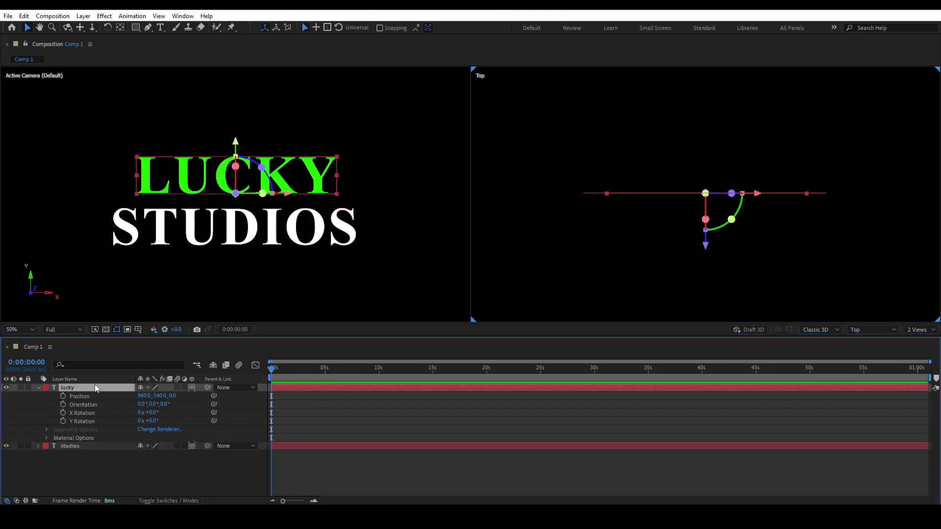
# Step: Change the Top viewport to the Left view and clear the layer selection
pyautogui.click(878, 331)
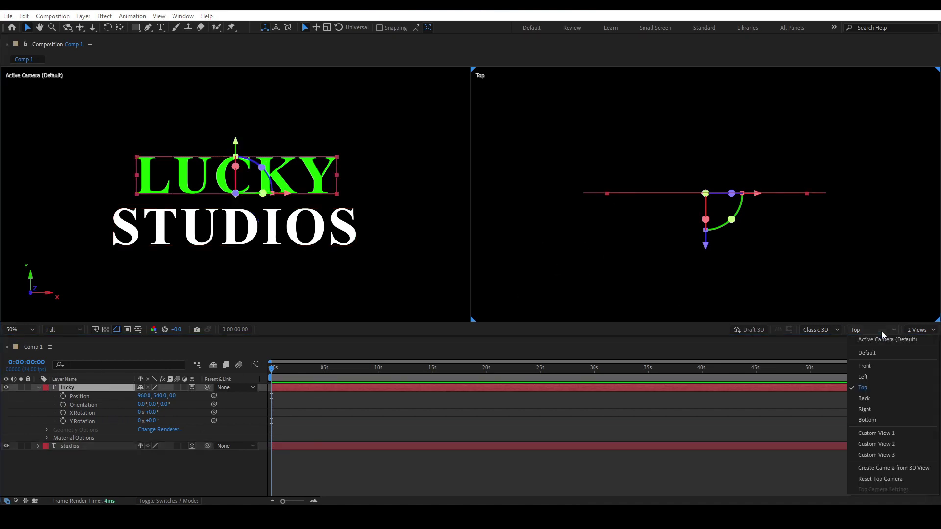
pyautogui.click(868, 380)
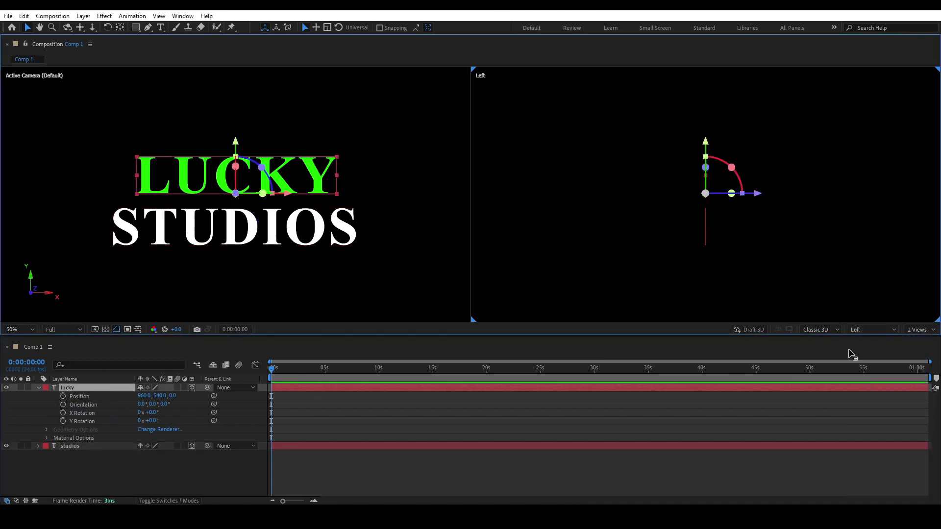
pyautogui.click(748, 278)
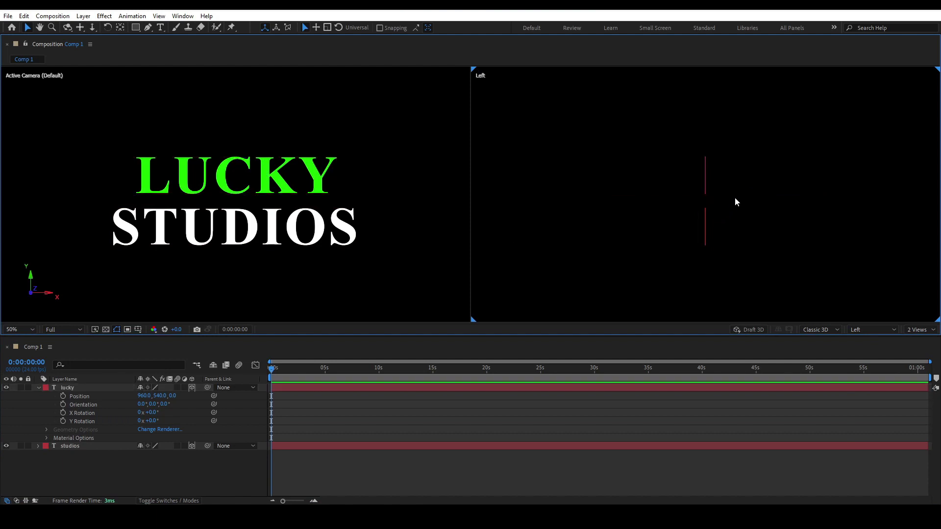
# Step: Select the lucky and studios text layers in turn to compare their placement in the Left view
pyautogui.click(286, 177)
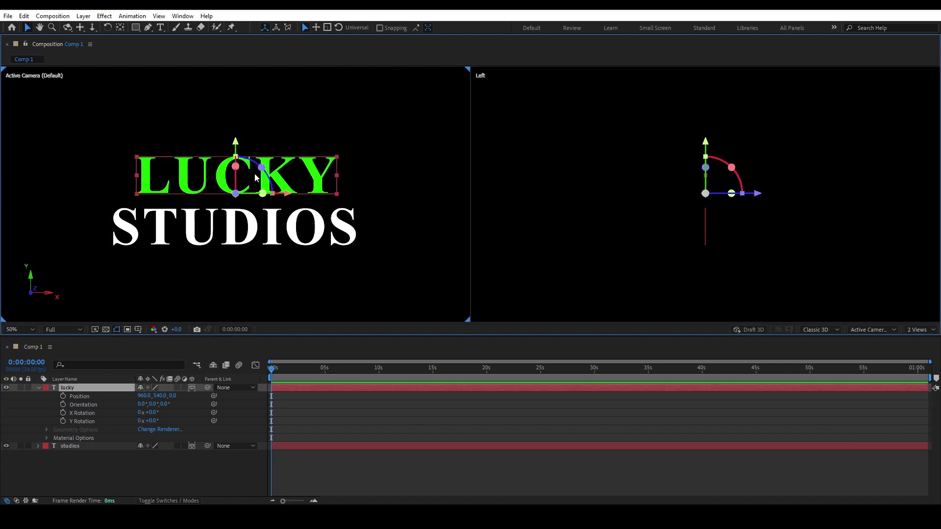
pyautogui.click(281, 219)
pyautogui.click(784, 469)
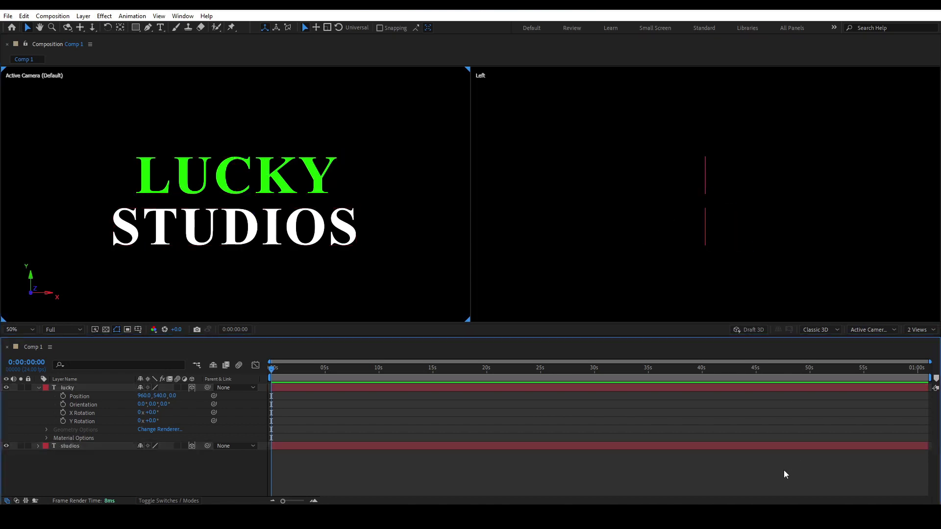
pyautogui.click(892, 331)
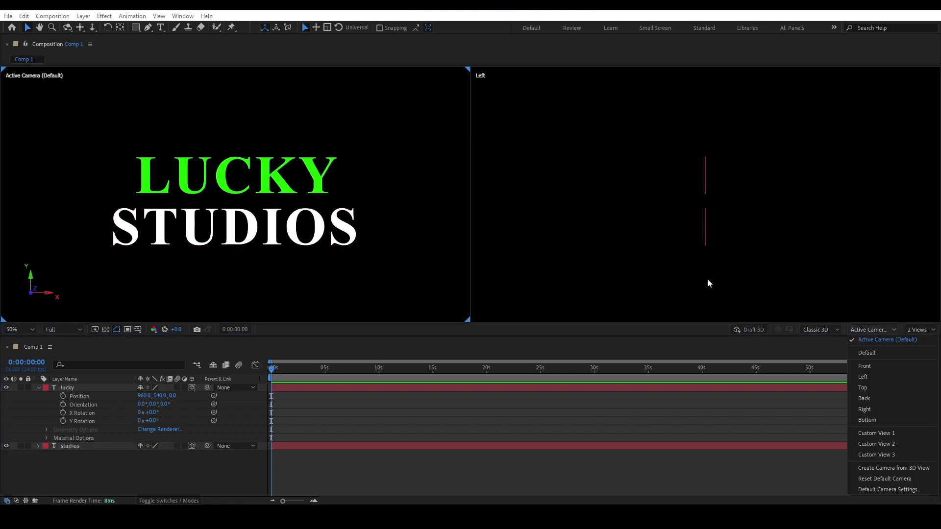
pyautogui.click(737, 242)
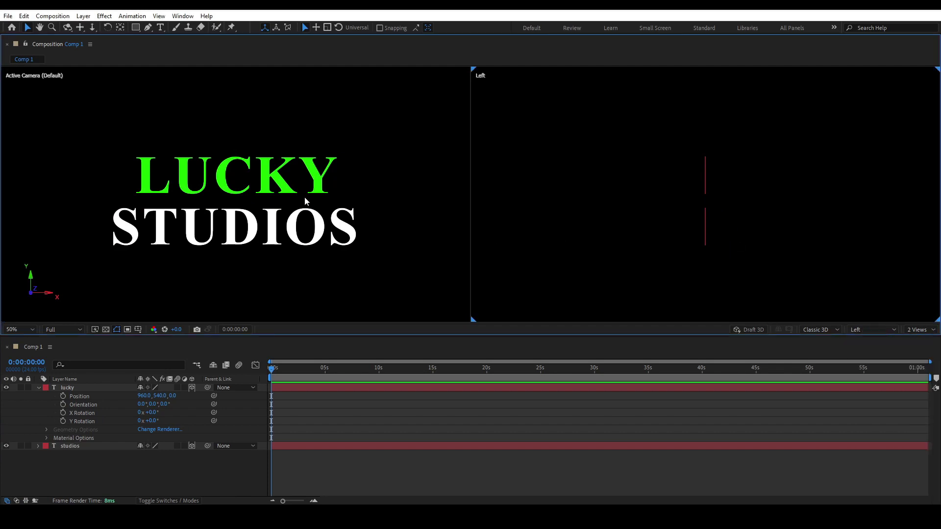
# Step: Move the lucky text layer along its Z axis in the Left view to a Z position of about -766
pyautogui.click(267, 186)
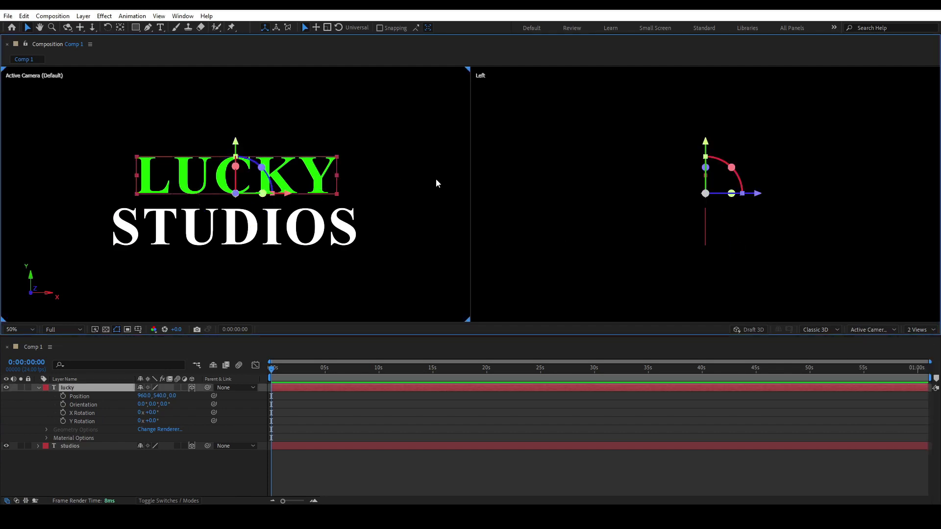
pyautogui.click(845, 279)
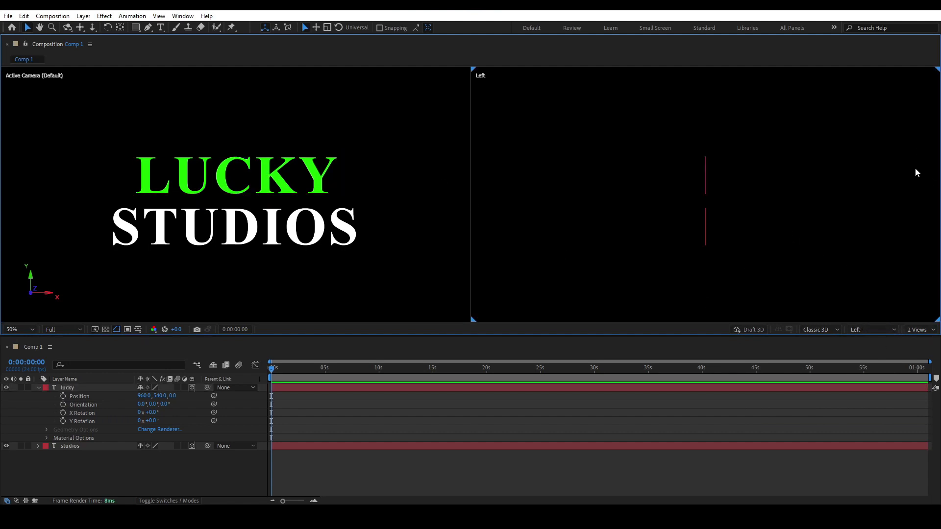
pyautogui.click(704, 174)
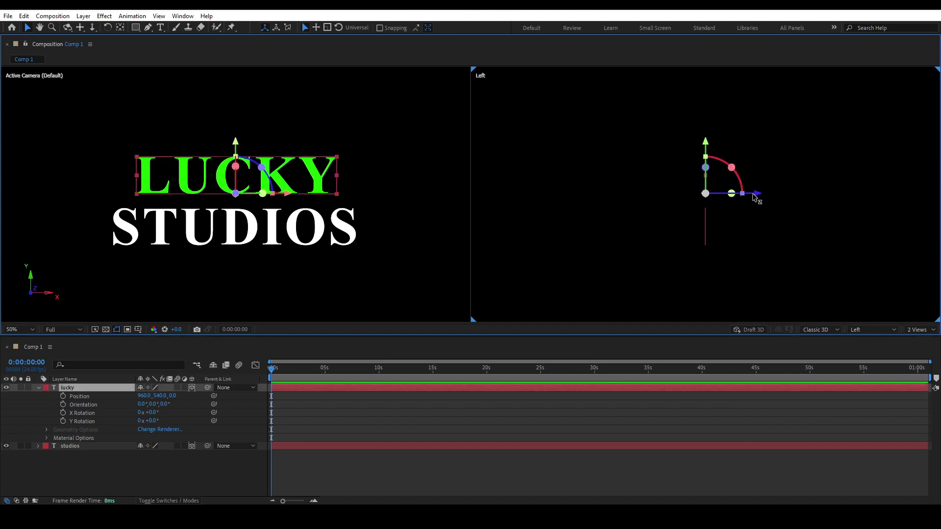
pyautogui.moveTo(753, 197); pyautogui.dragTo(930, 193)
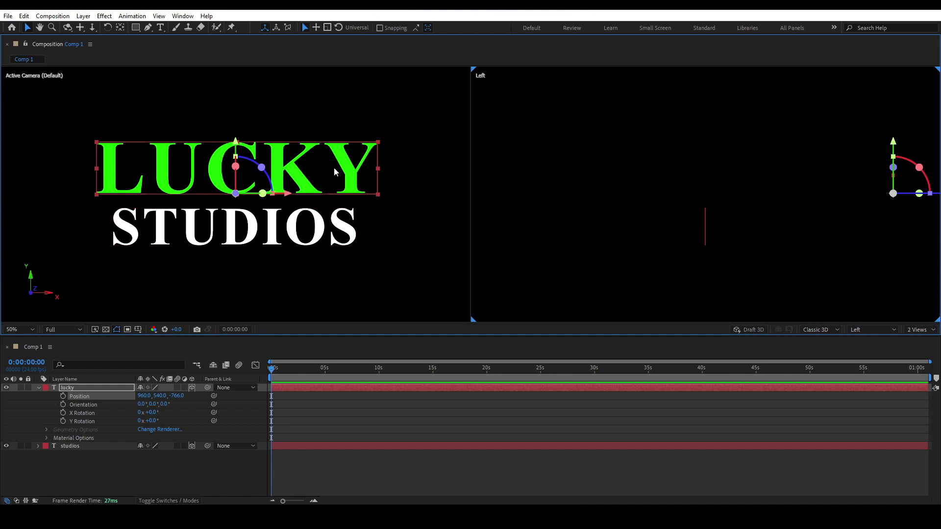
# Step: Change the Left viewport to the Top view with both text layers in frame
pyautogui.click(888, 330)
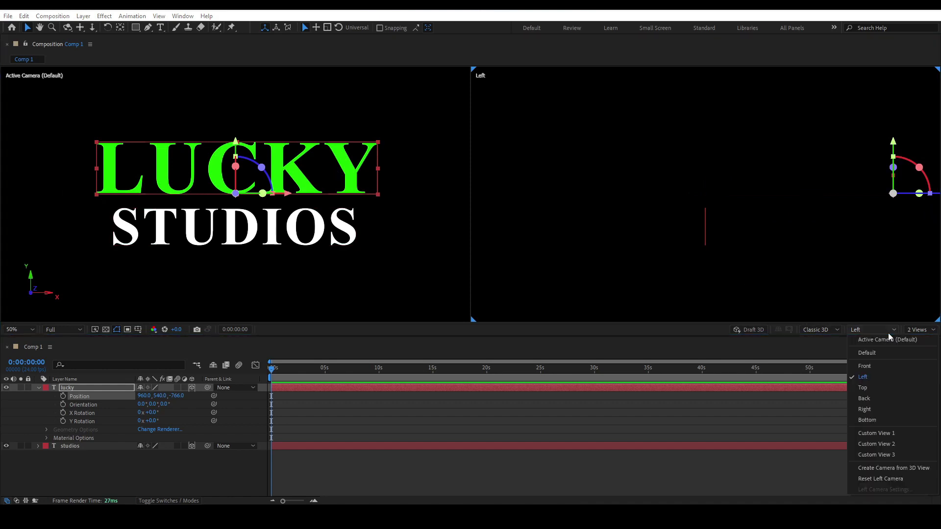
pyautogui.click(864, 388)
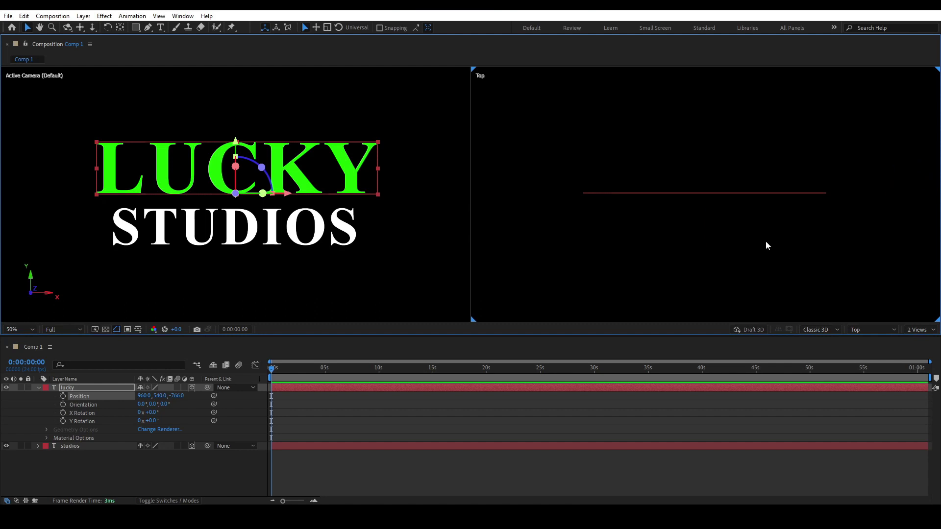
pyautogui.scroll(-4, 663, 208)
pyautogui.scroll(2, 693, 210)
pyautogui.scroll(-2, 693, 209)
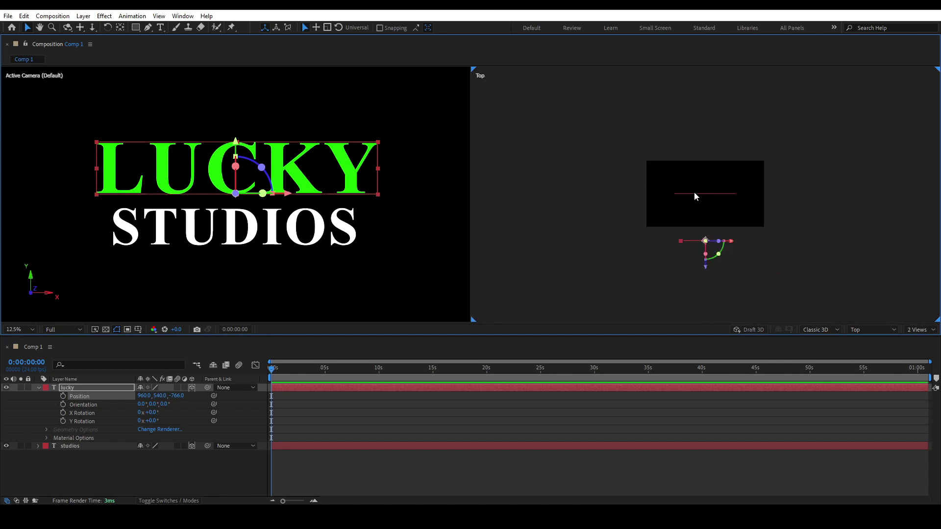
# Step: Select the studios and lucky text layers in turn to compare their placement in the Top view
pyautogui.click(695, 193)
pyautogui.click(237, 220)
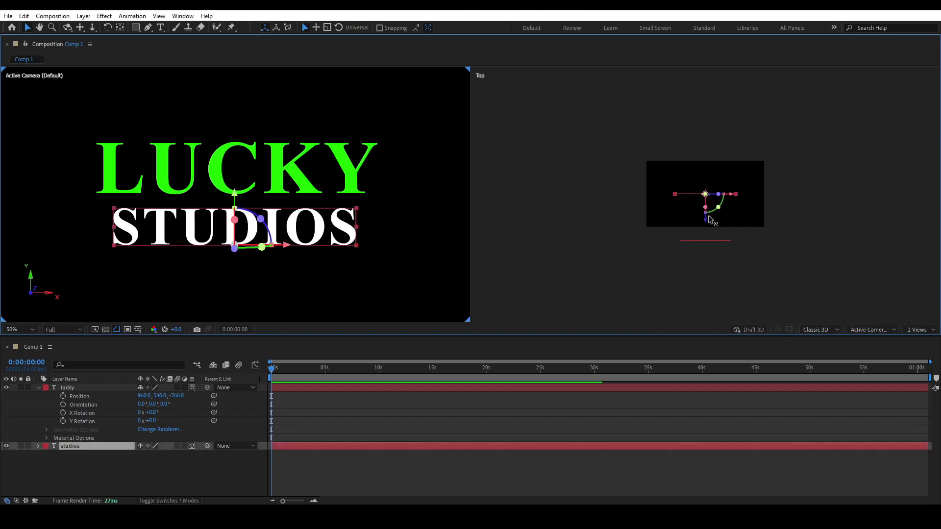
pyautogui.click(352, 166)
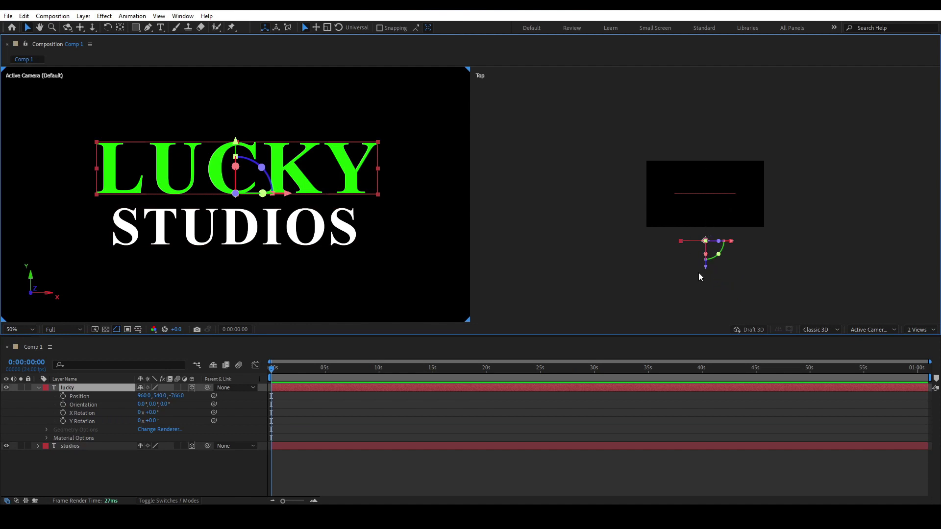
# Step: Try Custom View 1 in the Active Camera viewport and restore that viewport to Active Camera (Default)
pyautogui.click(892, 328)
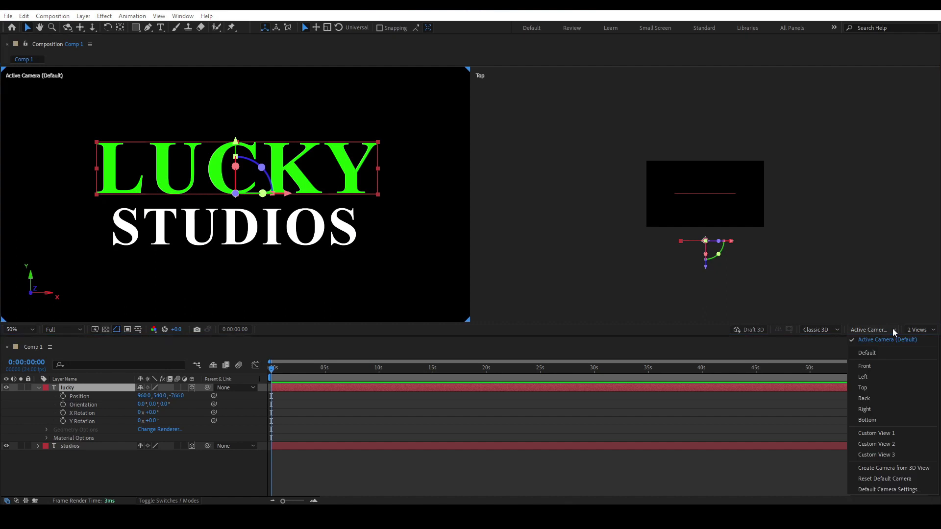
pyautogui.click(881, 435)
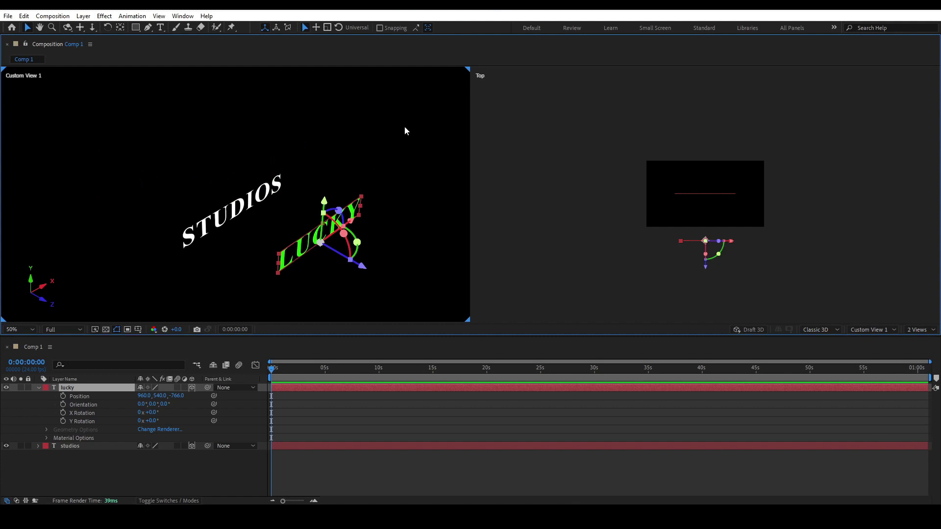
pyautogui.click(880, 331)
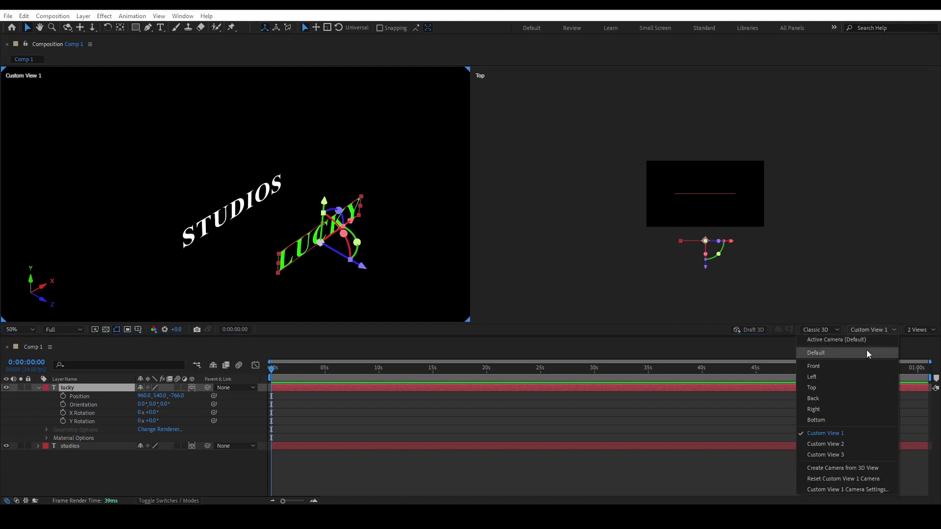
pyautogui.click(851, 340)
# Step: Change the Top viewport to Custom View 1 at 25% magnification with both text layers in frame
pyautogui.click(561, 143)
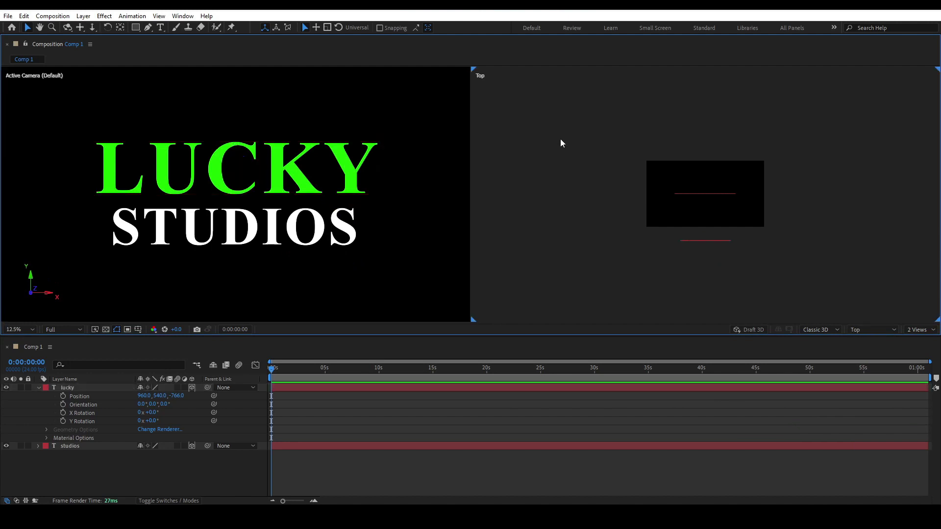
pyautogui.click(888, 331)
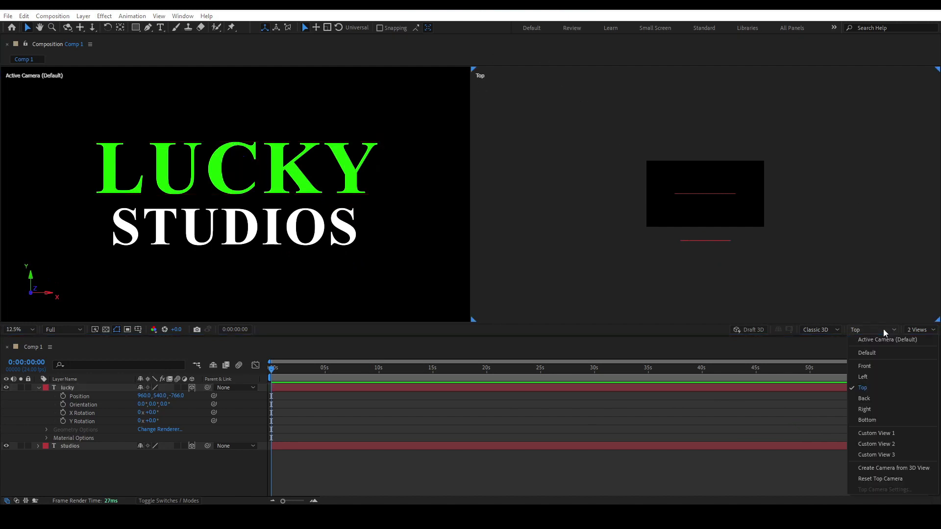
pyautogui.click(893, 433)
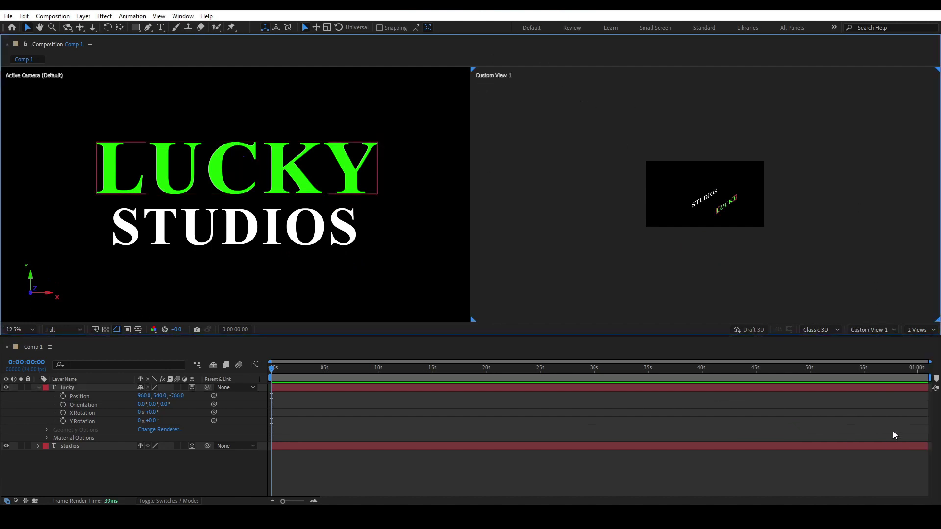
pyautogui.scroll(4, 763, 184)
pyautogui.scroll(-2, 762, 186)
pyautogui.scroll(2, 762, 186)
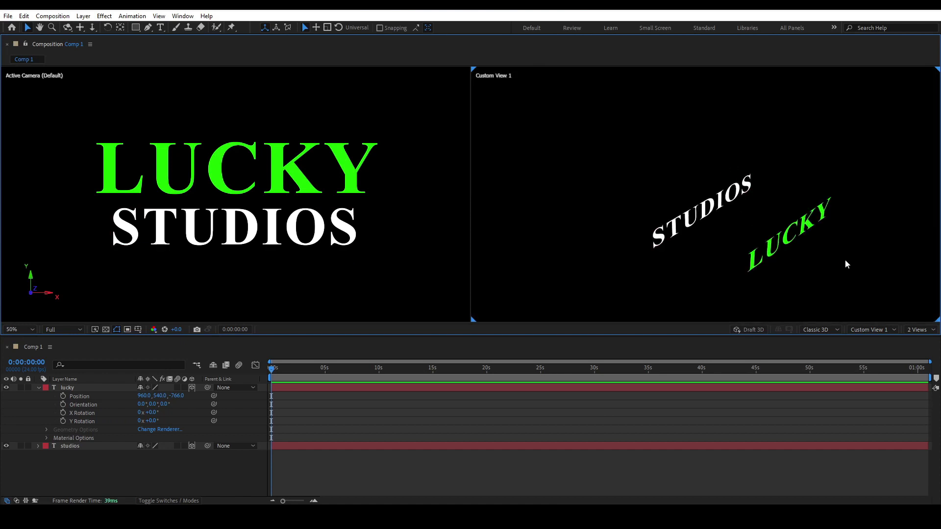
pyautogui.scroll(-2, 844, 267)
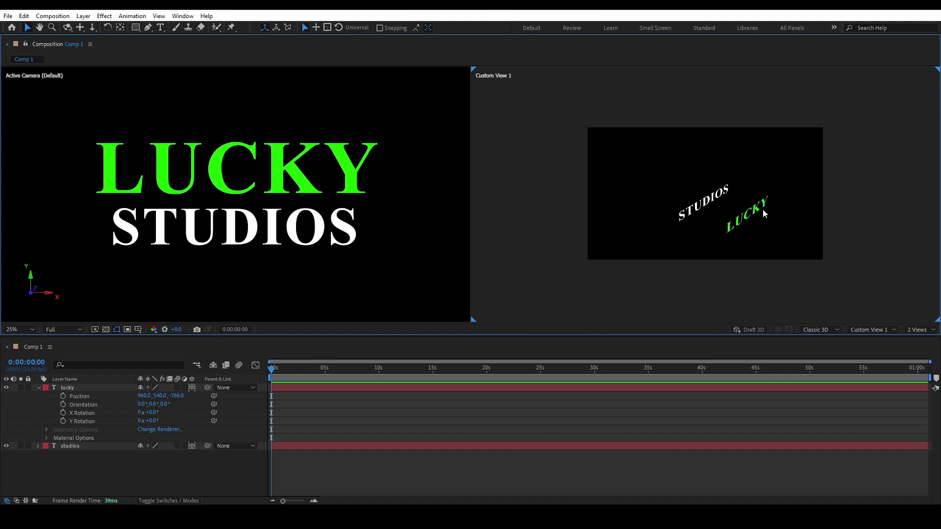
# Step: Try moving the studios text layer in Custom View 1, undo the move and clear the selection
pyautogui.click(706, 195)
pyautogui.moveTo(729, 192)
pyautogui.mouseDown()
pyautogui.moveTo(768, 173)
pyautogui.moveTo(725, 194)
pyautogui.moveTo(729, 207)
pyautogui.mouseUp()
pyautogui.click(707, 227)
pyautogui.click(711, 198)
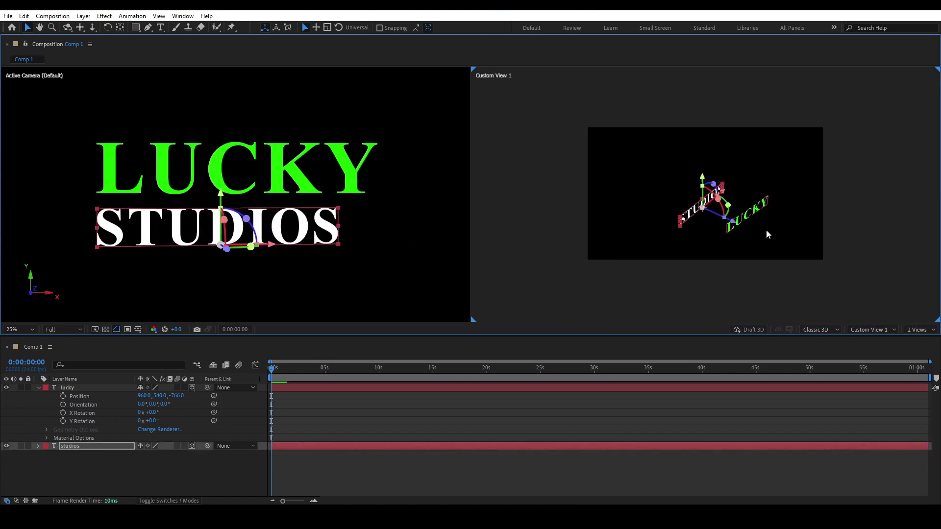
pyautogui.hotkey('ctrl', 'z')
pyautogui.hotkey('ctrl', 'z')
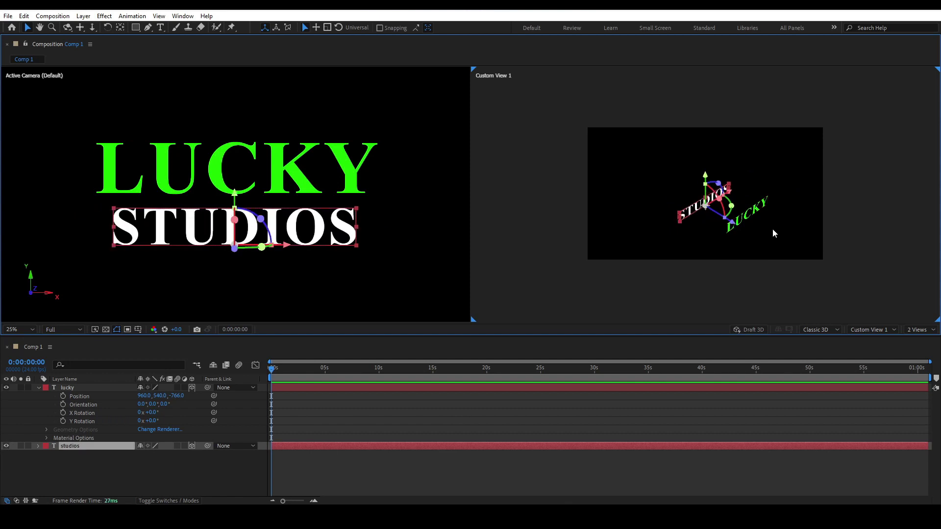
pyautogui.click(767, 252)
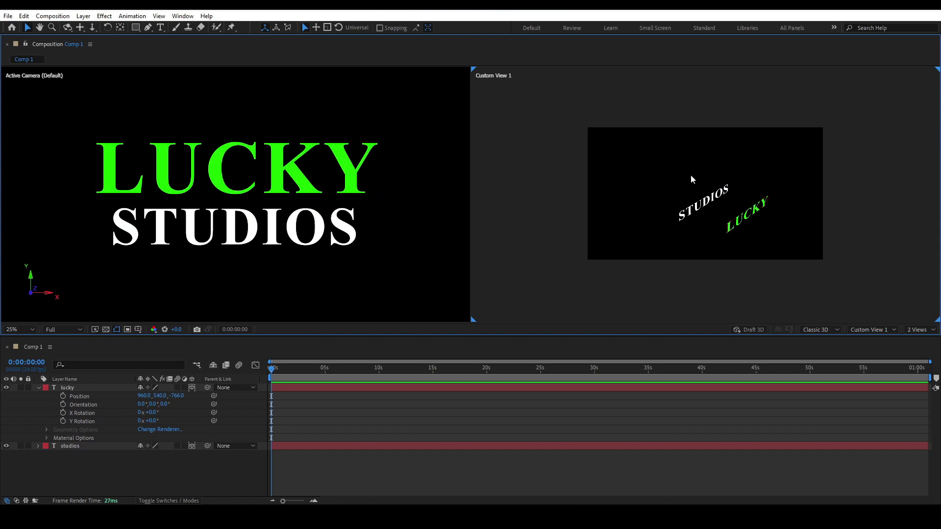
# Step: Select the lucky text layer in Custom View 1 and reset its Position property
pyautogui.scroll(2, 737, 186)
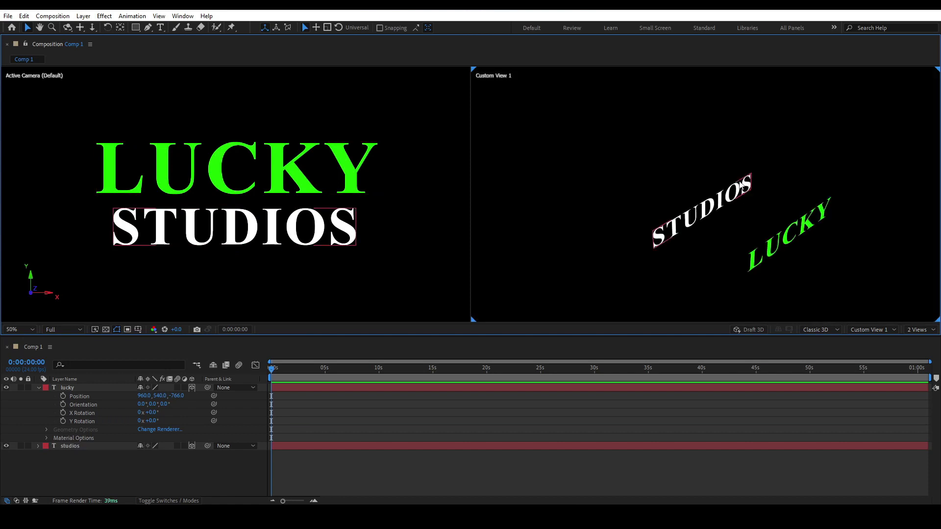
pyautogui.scroll(-3, 758, 207)
pyautogui.scroll(1, 757, 207)
pyautogui.click(758, 211)
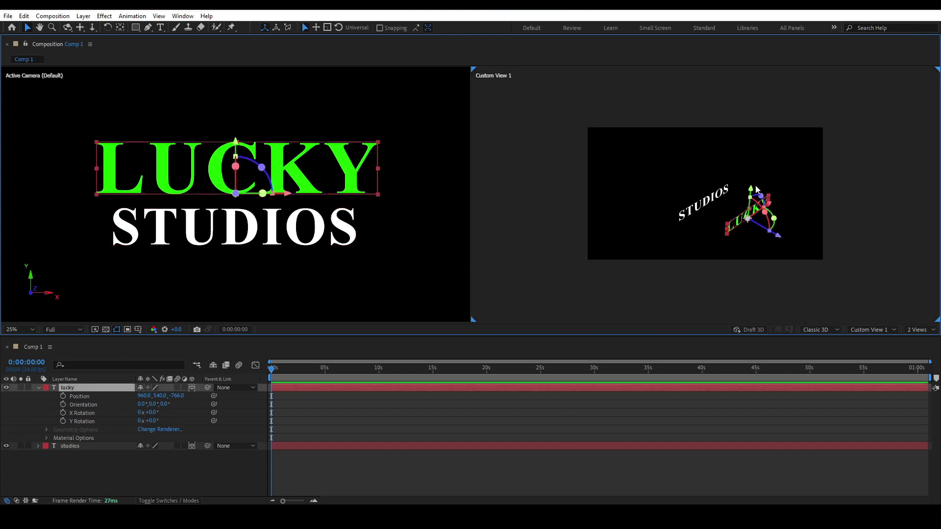
pyautogui.scroll(2, 705, 189)
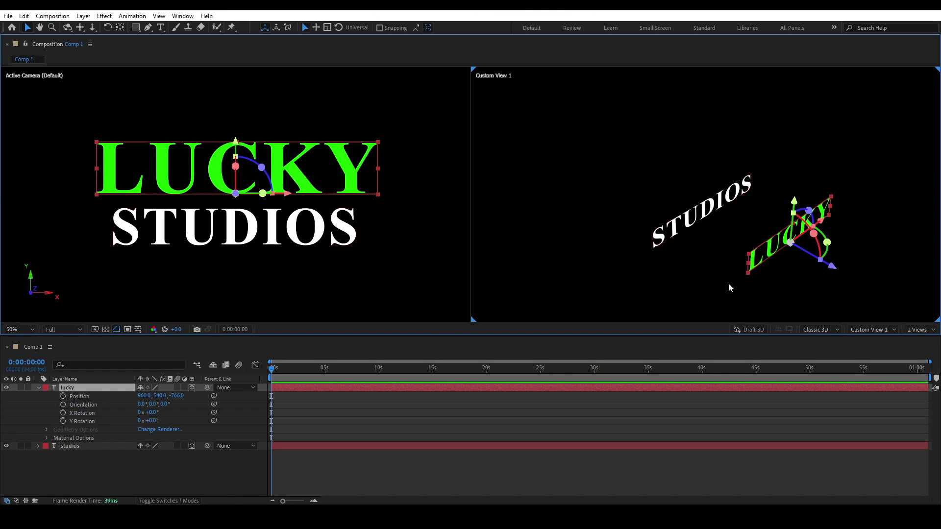
pyautogui.click(82, 396)
pyautogui.rightClick(90, 395)
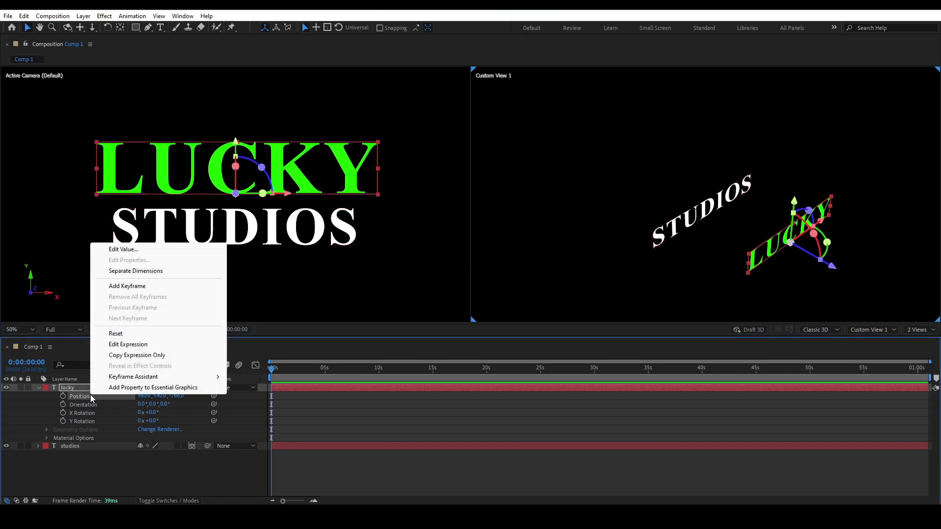
pyautogui.click(118, 333)
# Step: Reveal the studios layer's Position and select both text layers in turn to compare their placement in Custom View 1
pyautogui.click(95, 447)
pyautogui.press('p')
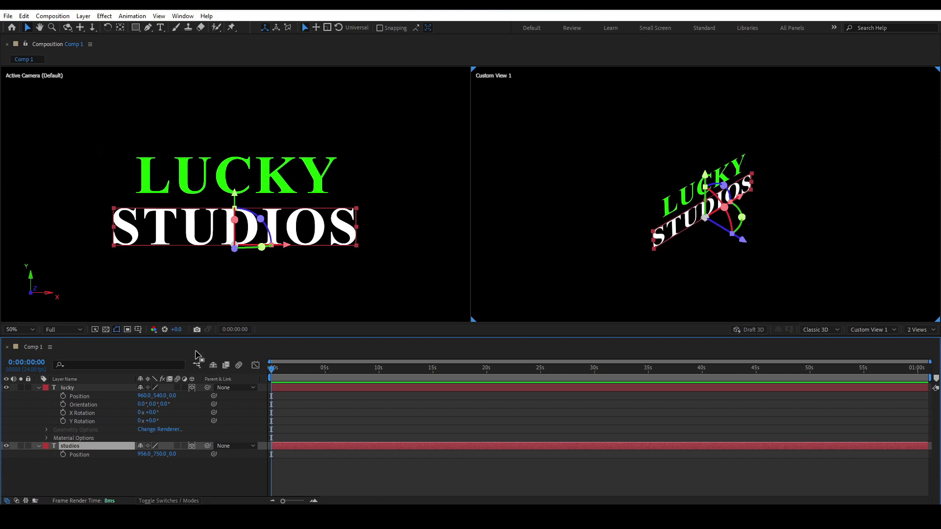
pyautogui.click(101, 387)
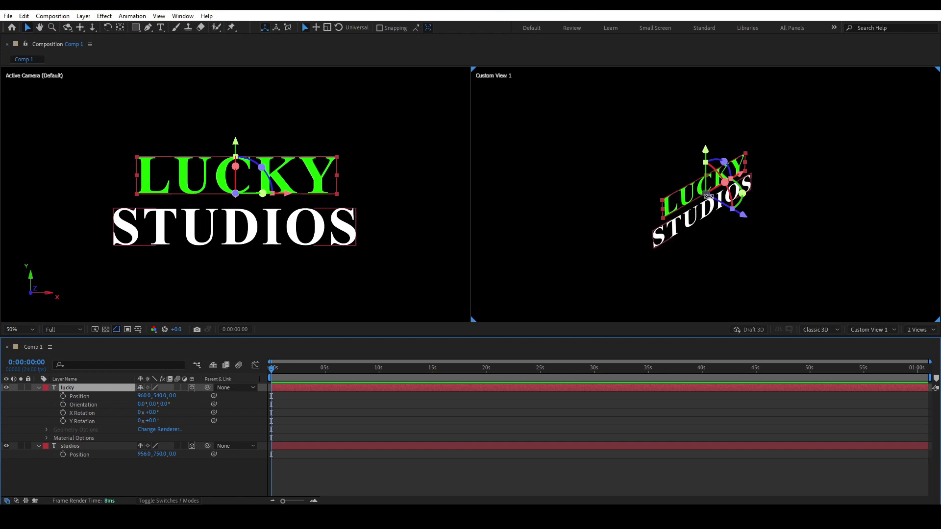
pyautogui.click(711, 212)
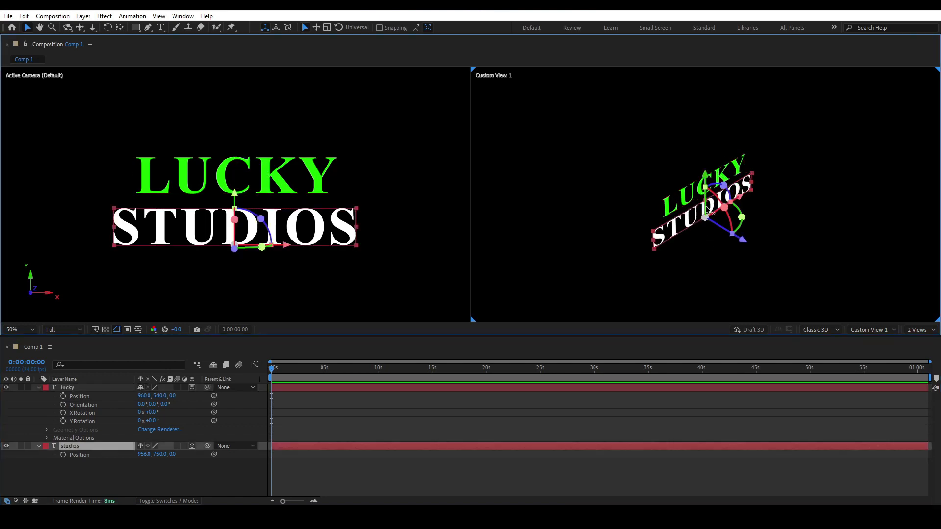
pyautogui.click(698, 198)
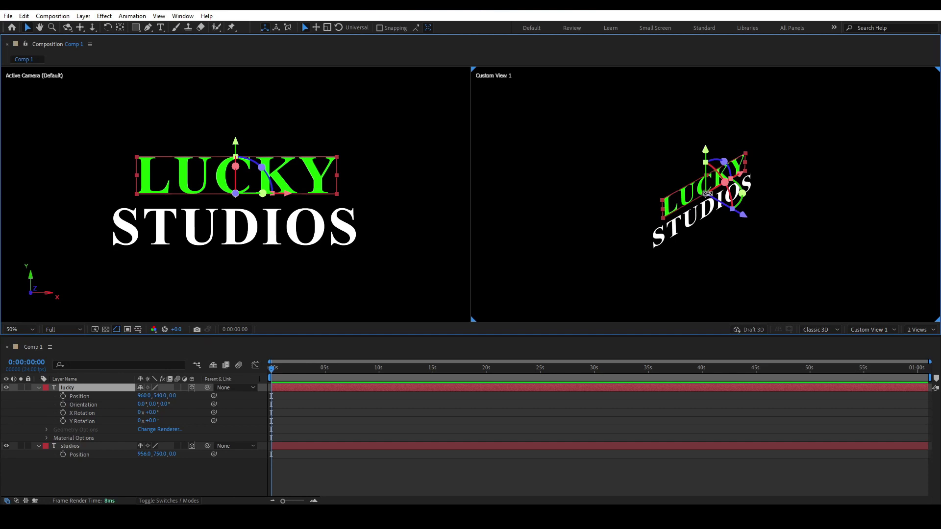
# Step: Try moving the lucky text layer freely in Custom View 1 twice, undoing each move
pyautogui.moveTo(709, 193)
pyautogui.mouseDown()
pyautogui.moveTo(697, 167)
pyautogui.moveTo(587, 131)
pyautogui.moveTo(666, 162)
pyautogui.moveTo(837, 169)
pyautogui.moveTo(720, 218)
pyautogui.moveTo(590, 185)
pyautogui.moveTo(735, 184)
pyautogui.moveTo(714, 210)
pyautogui.moveTo(699, 177)
pyautogui.moveTo(716, 206)
pyautogui.mouseUp()
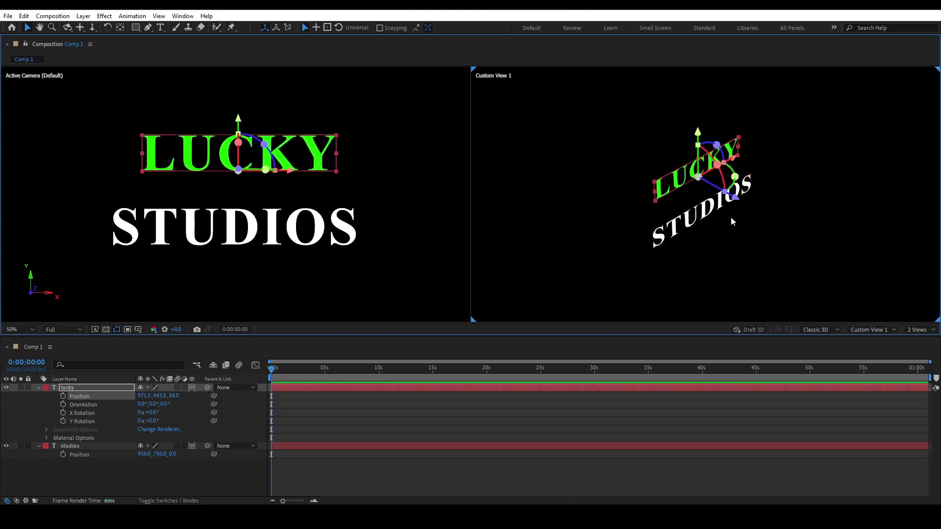
pyautogui.hotkey('ctrl', 'z')
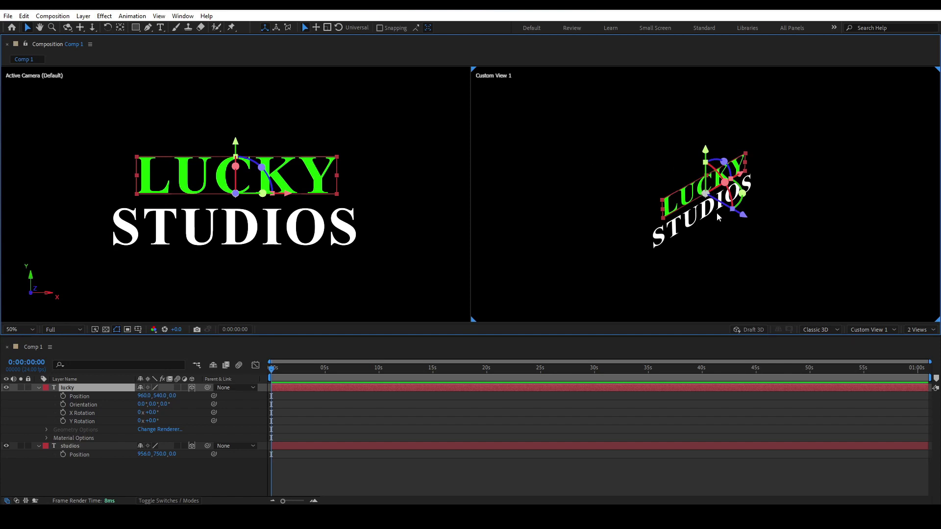
pyautogui.moveTo(704, 191); pyautogui.dragTo(598, 119)
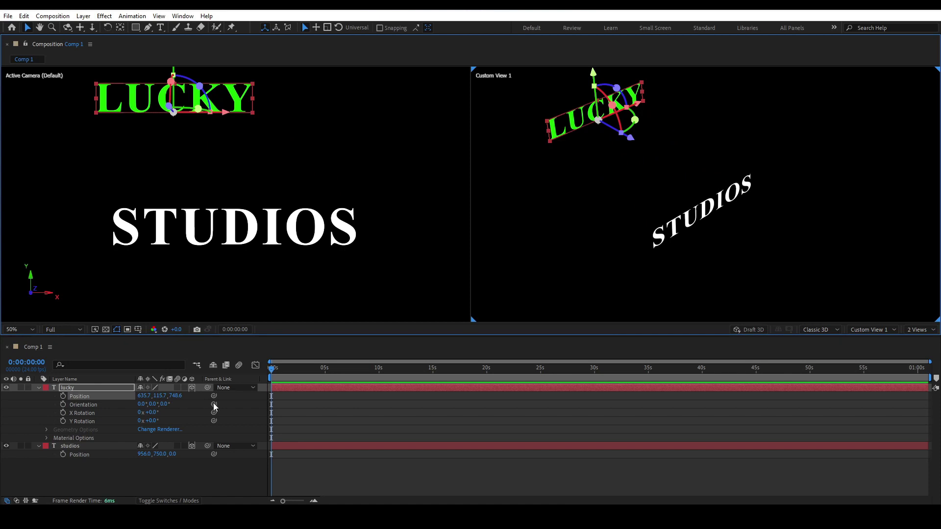
pyautogui.hotkey('ctrl', 'z')
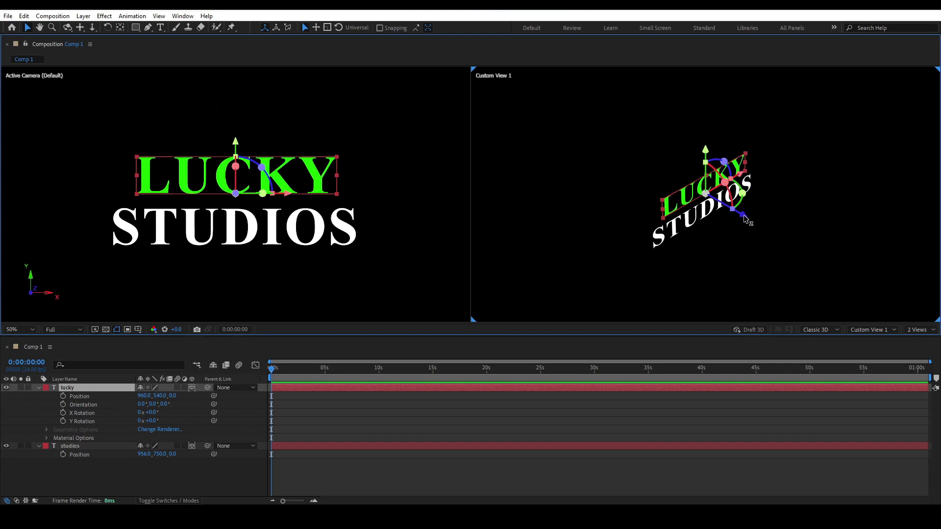
# Step: Move the lucky text layer along its individual Z, X and Y axes to a position of about 1104.3, 614.6, 209.6
pyautogui.moveTo(745, 219); pyautogui.dragTo(725, 207)
pyautogui.moveTo(719, 163); pyautogui.dragTo(691, 125)
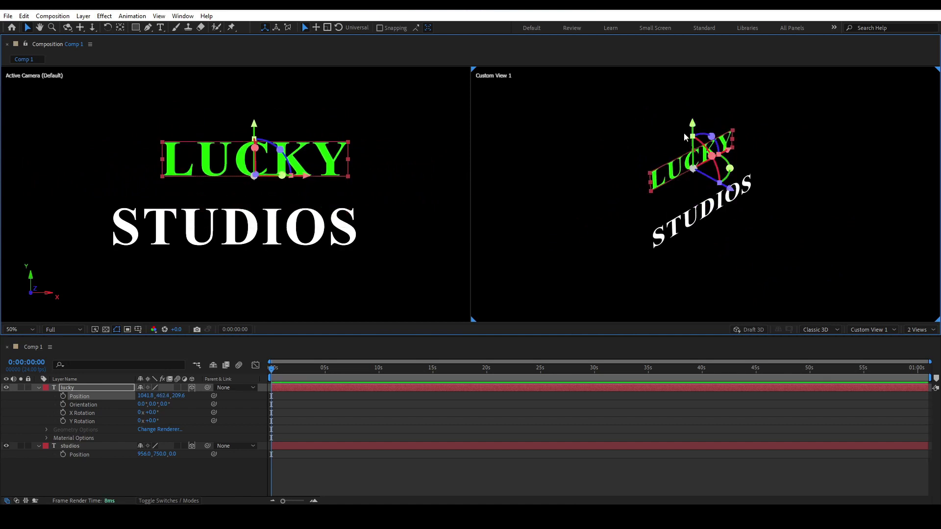
pyautogui.moveTo(307, 177); pyautogui.dragTo(322, 177)
pyautogui.moveTo(701, 122); pyautogui.dragTo(701, 139)
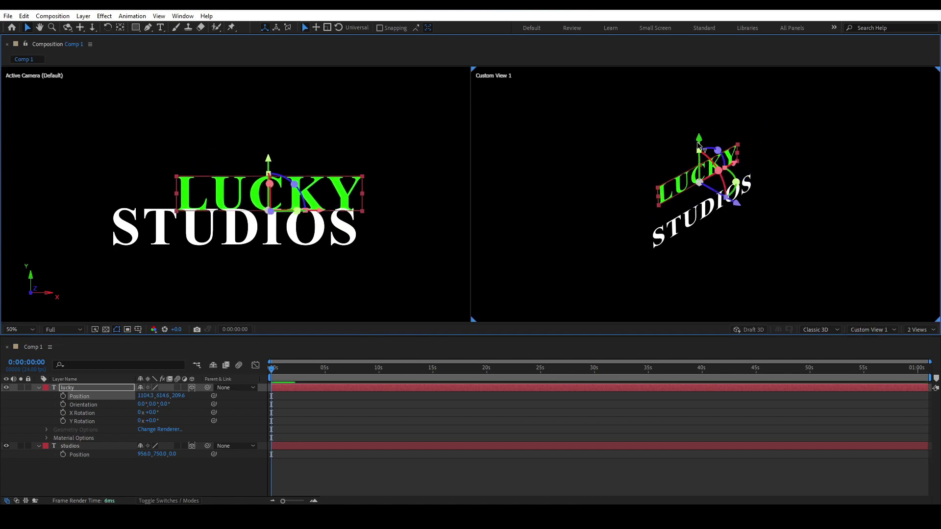
pyautogui.click(886, 330)
pyautogui.click(915, 330)
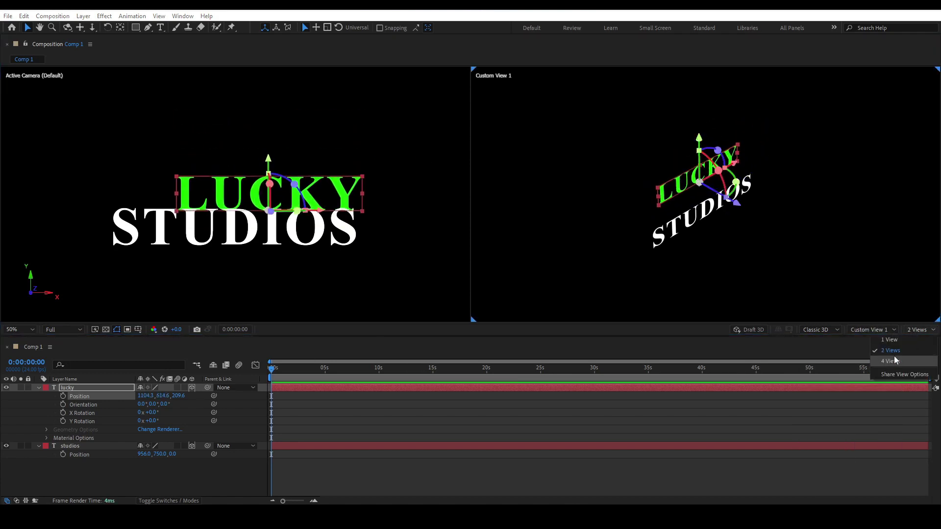
pyautogui.click(881, 328)
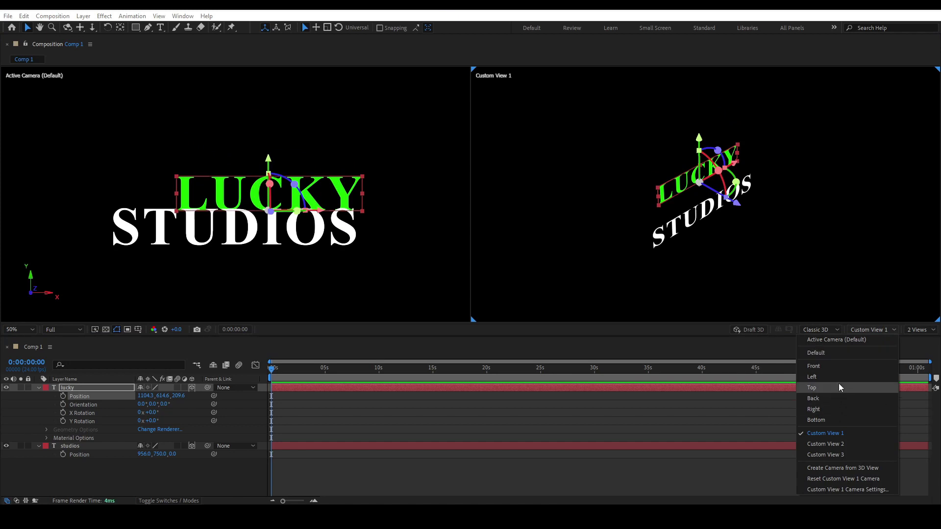
pyautogui.click(767, 354)
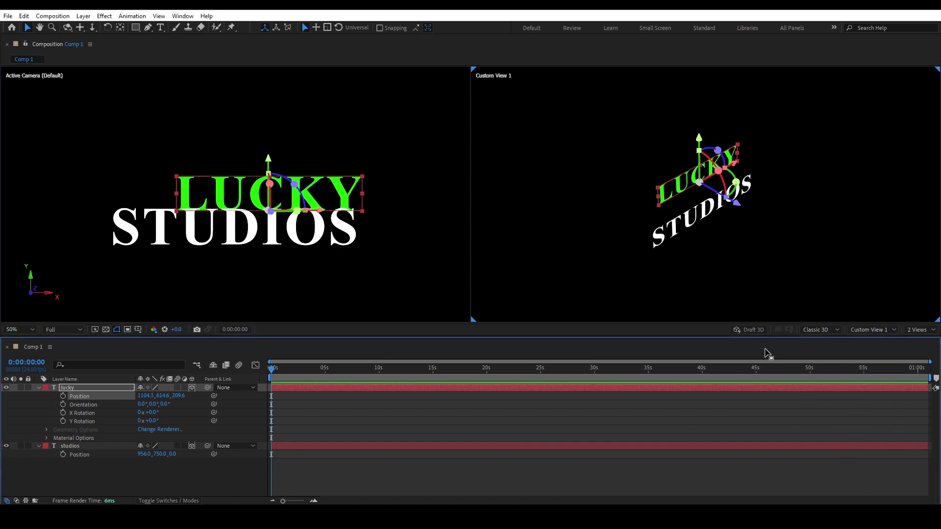
# Step: Examine the text layers in the Top, Right and Front views of the 4 Views layout and return to 2 Views
pyautogui.click(930, 330)
pyautogui.click(909, 360)
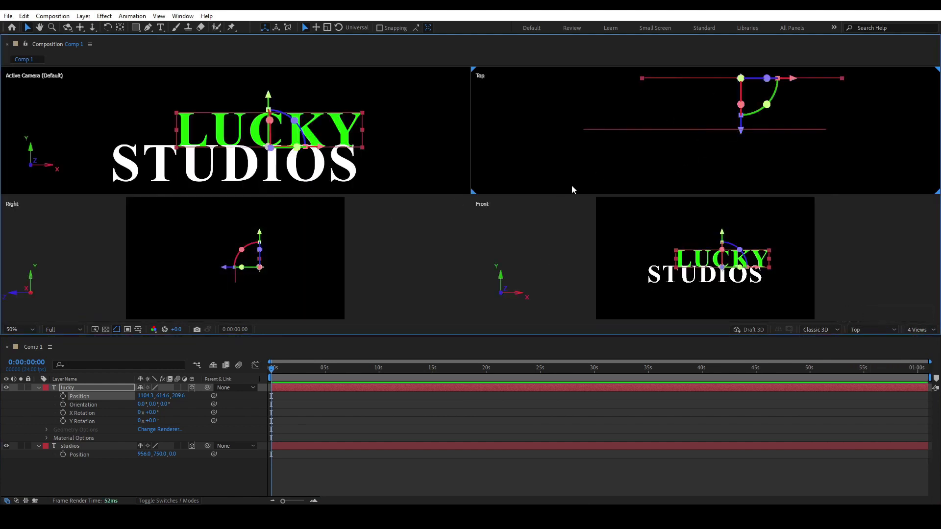
pyautogui.click(421, 320)
pyautogui.click(581, 243)
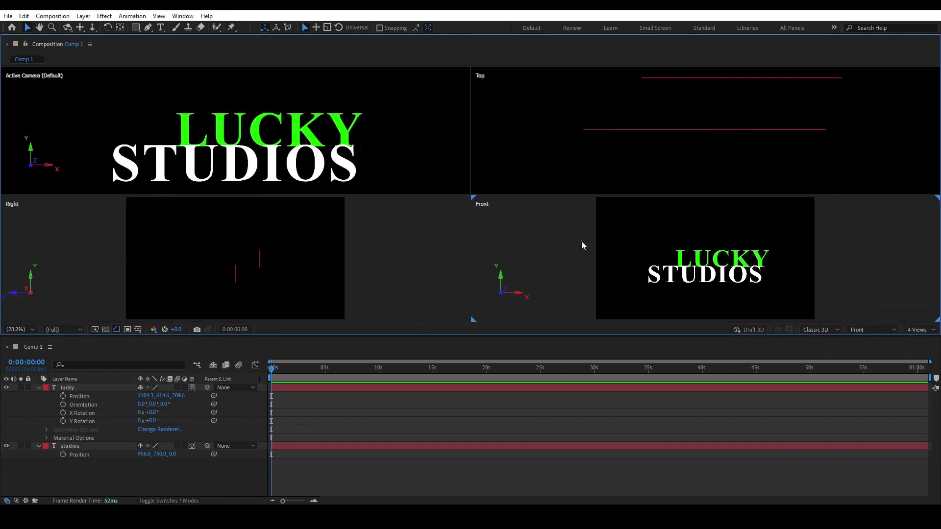
pyautogui.click(41, 223)
pyautogui.click(521, 160)
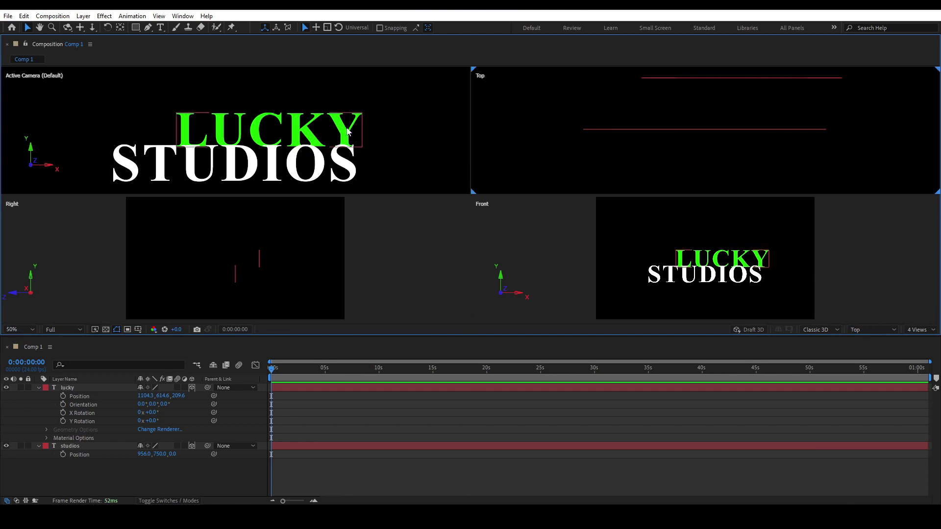
pyautogui.click(926, 335)
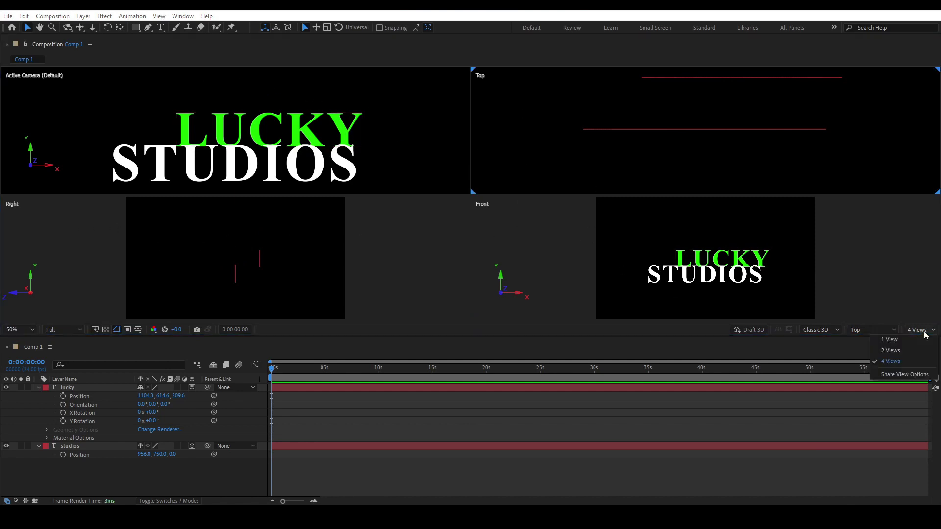
pyautogui.click(901, 351)
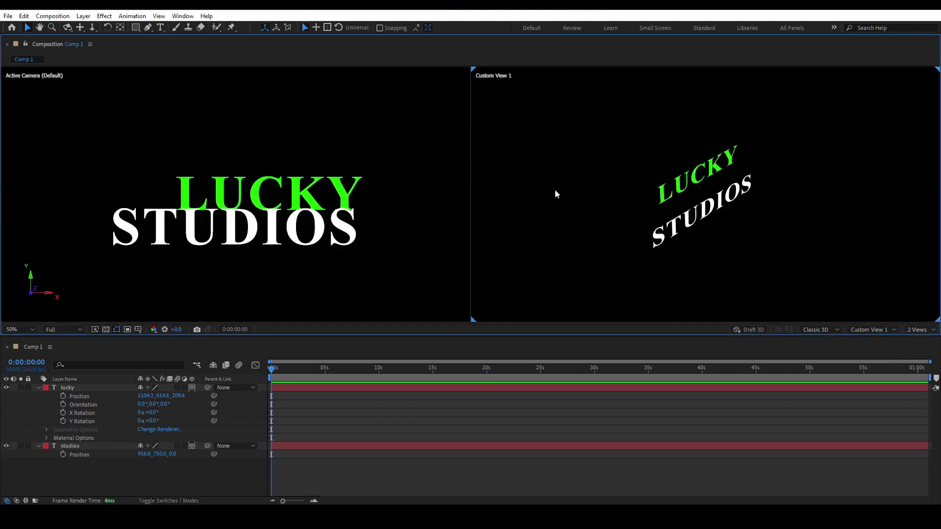
# Step: Move the lucky text layer along its Y and X axes in the Active Camera view to a position of about 977, 517.5
pyautogui.click(303, 196)
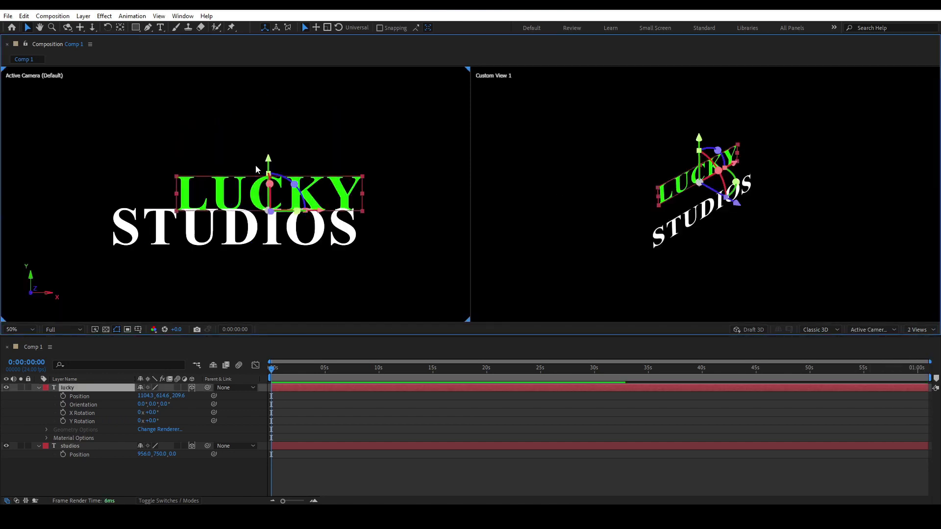
pyautogui.moveTo(269, 159); pyautogui.dragTo(269, 137)
pyautogui.moveTo(317, 195); pyautogui.dragTo(285, 192)
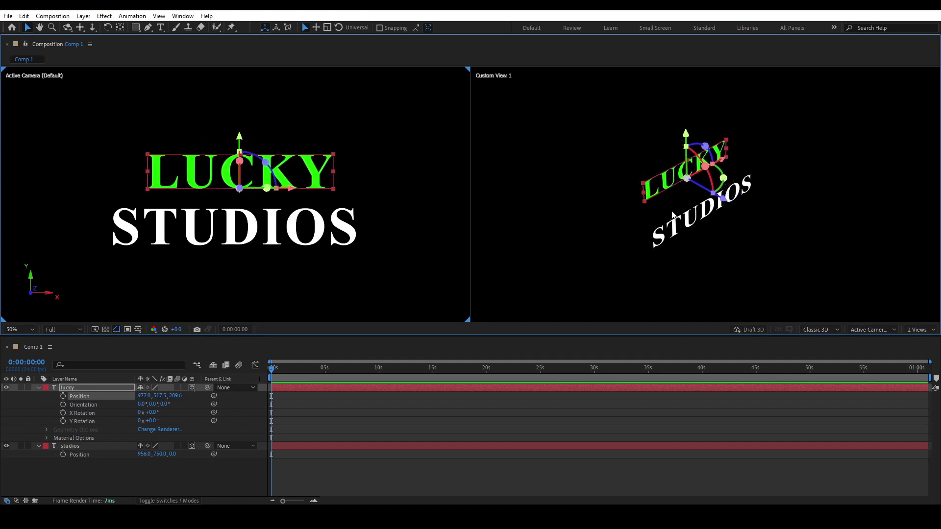
# Step: Adjust the lucky layer's Position values to 851.0 on X and 467.5 on Y
pyautogui.click(101, 398)
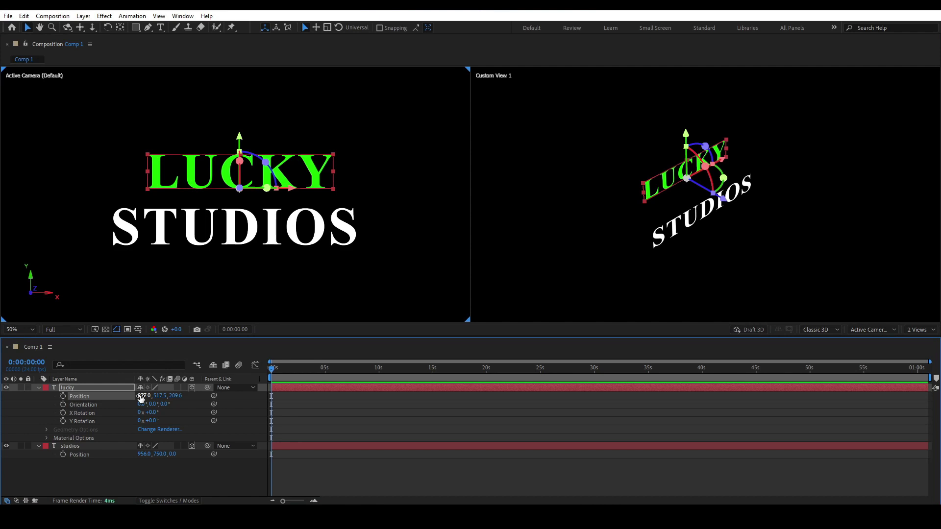
pyautogui.moveTo(141, 396); pyautogui.dragTo(89, 407)
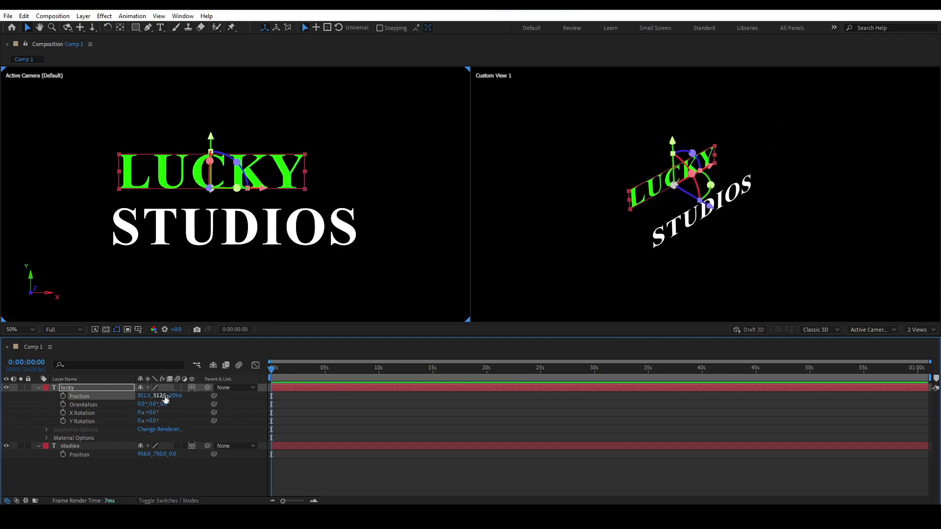
pyautogui.moveTo(157, 396); pyautogui.dragTo(131, 399)
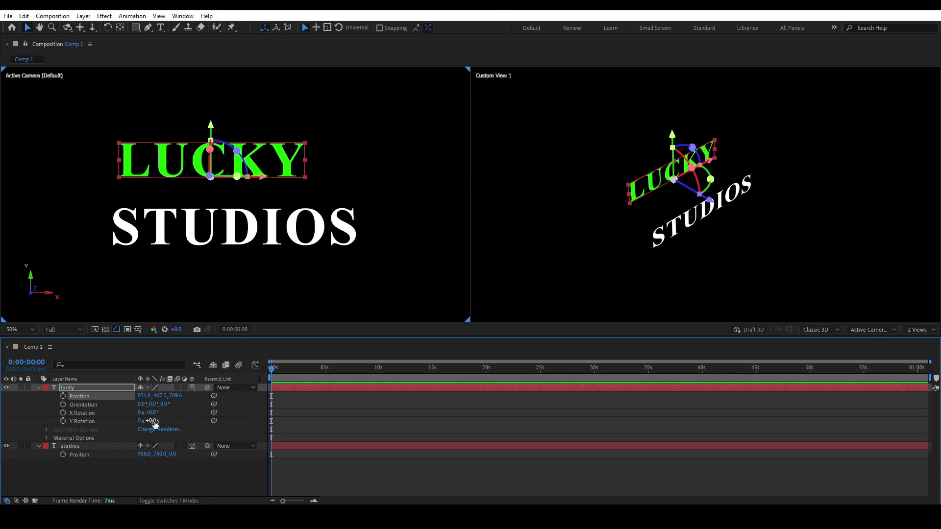
# Step: Set the lucky layer's Position to 640, 540, 0
pyautogui.click(142, 397)
pyautogui.click(230, 396)
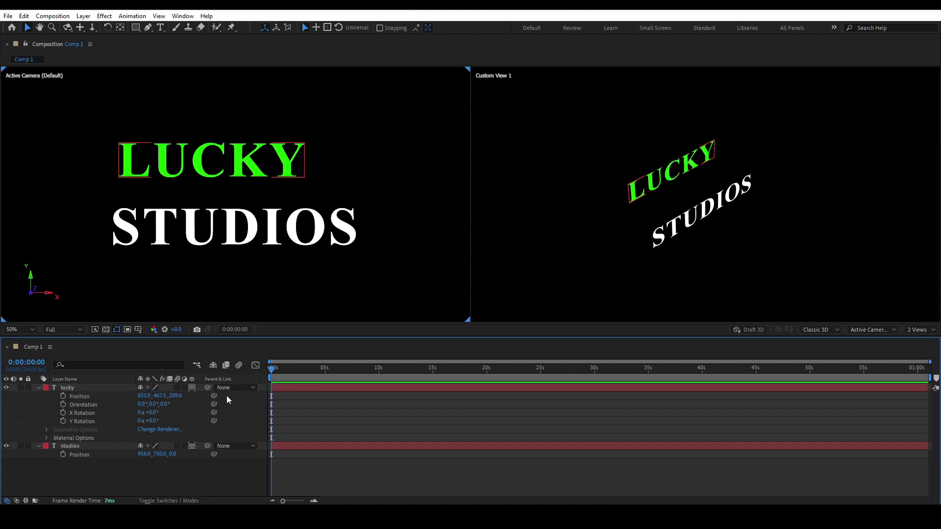
pyautogui.click(142, 396)
pyautogui.write('640')
pyautogui.press('Return')
pyautogui.click(158, 397)
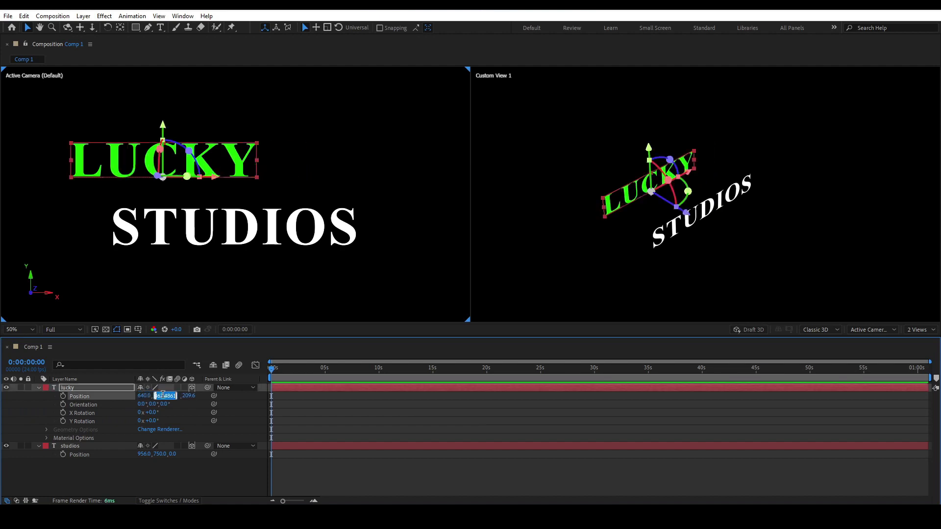
pyautogui.write('540')
pyautogui.press('Return')
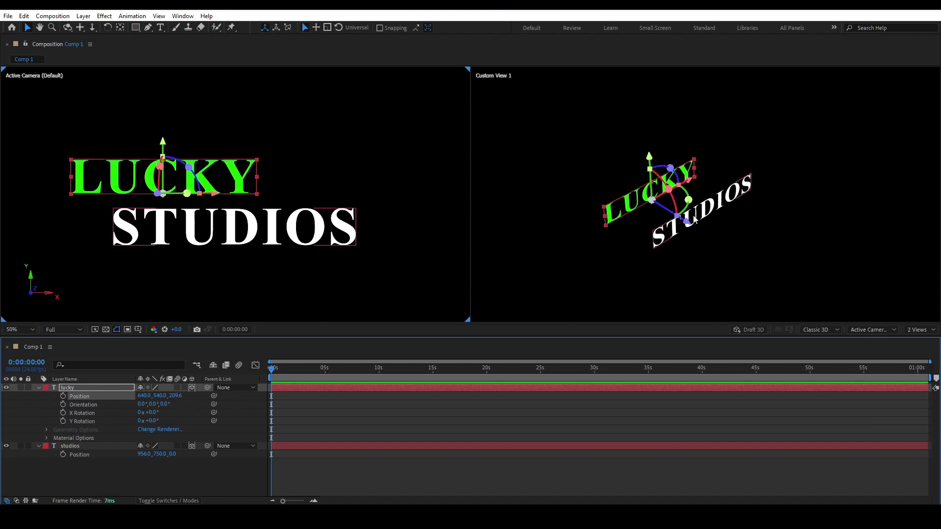
pyautogui.click(179, 395)
pyautogui.write('0')
pyautogui.press('Return')
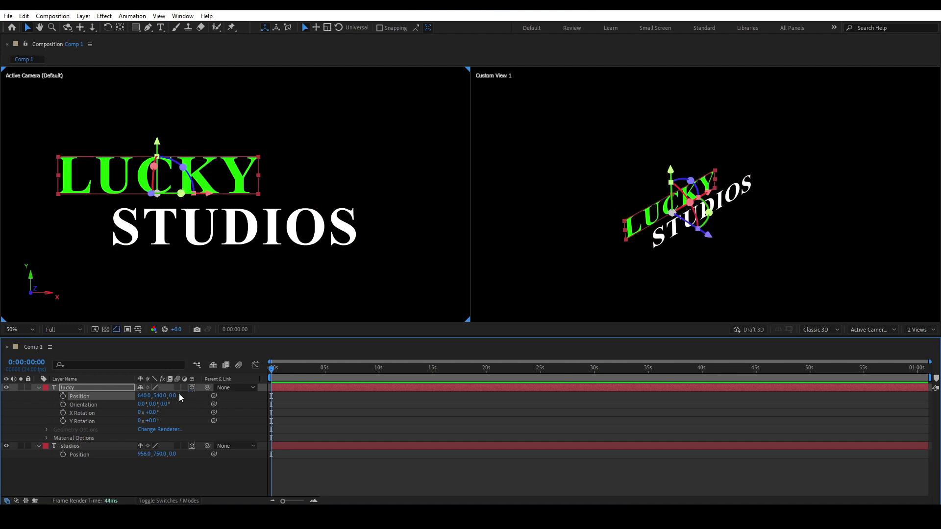
# Step: Adjust the lucky layer's X position back and forth, leaving it at 922.7
pyautogui.click(99, 467)
pyautogui.click(102, 397)
pyautogui.moveTo(141, 396); pyautogui.dragTo(213, 395)
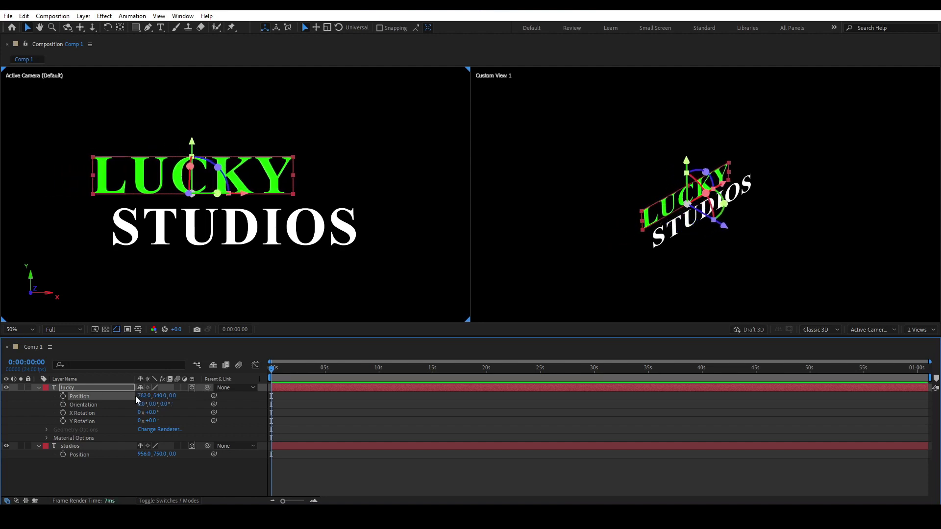
pyautogui.moveTo(140, 396); pyautogui.dragTo(103, 405)
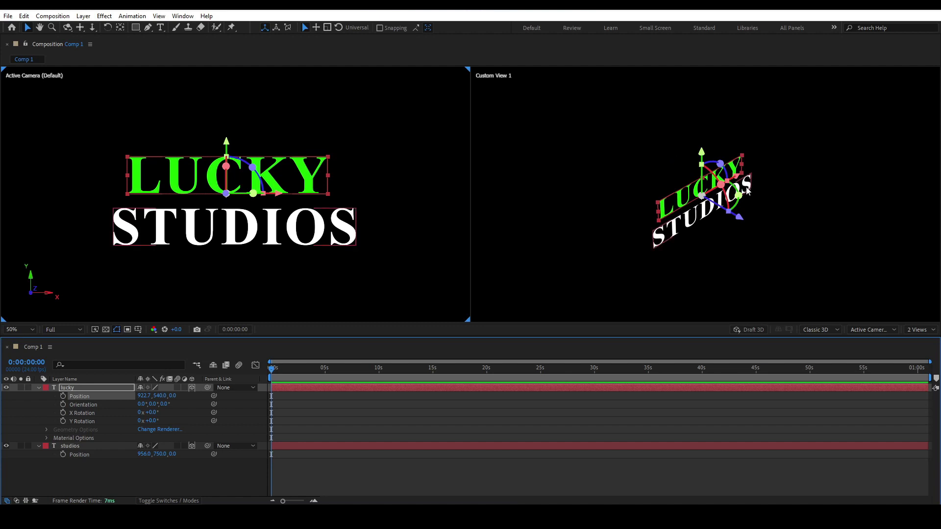
pyautogui.click(677, 219)
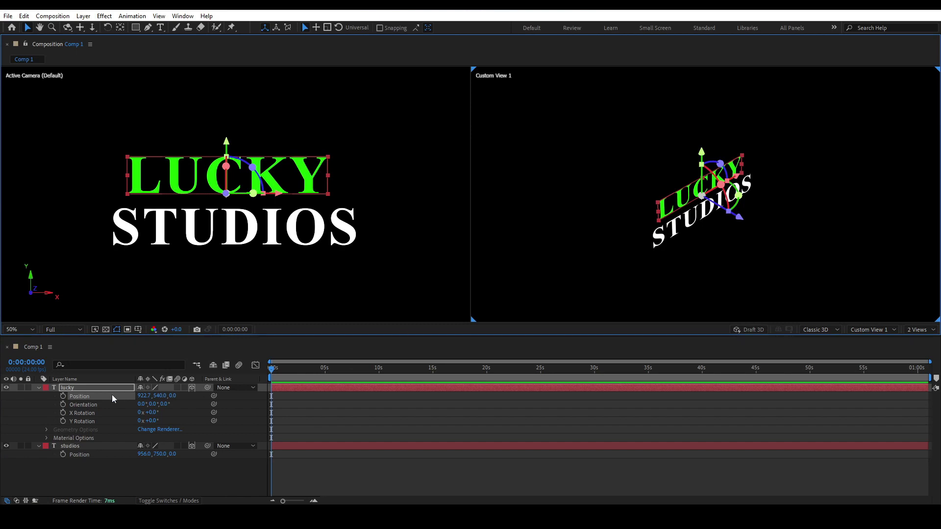
# Step: Try changing the lucky layer's X and Y position values in turn, undoing each change
pyautogui.moveTo(147, 396); pyautogui.dragTo(269, 404)
pyautogui.hotkey('ctrl', 'z')
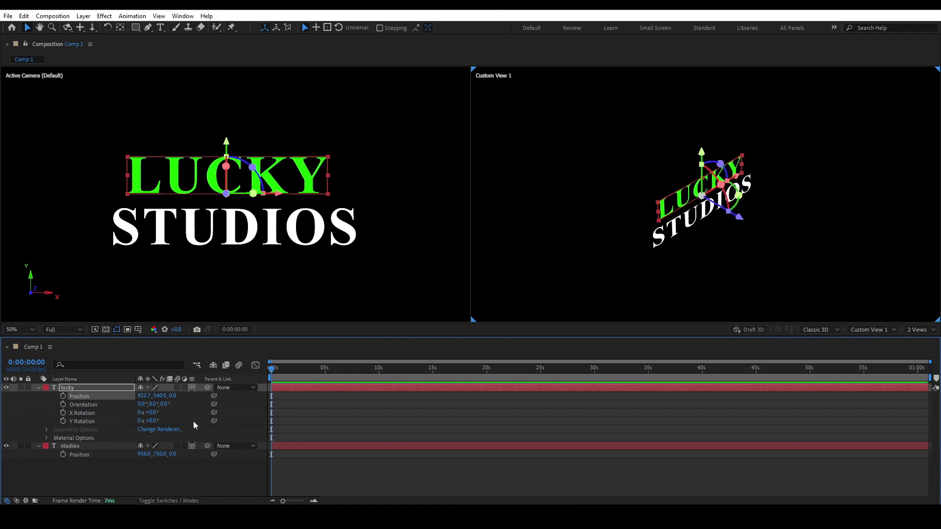
pyautogui.moveTo(158, 396); pyautogui.dragTo(228, 372)
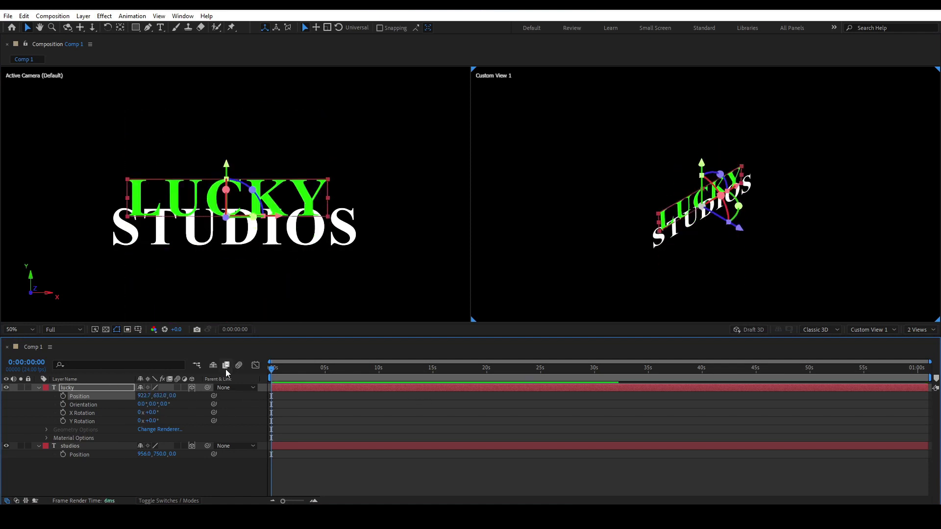
pyautogui.hotkey('ctrl', 'z')
# Step: Try rotating the lucky layer freely in Custom View 1 with the Rotation tool, and reset its Orientation
pyautogui.click(87, 408)
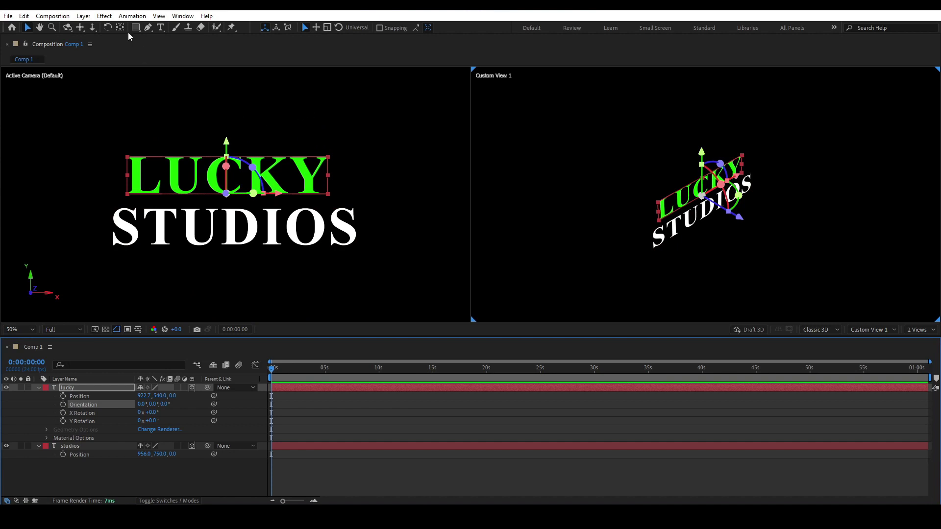
pyautogui.click(107, 27)
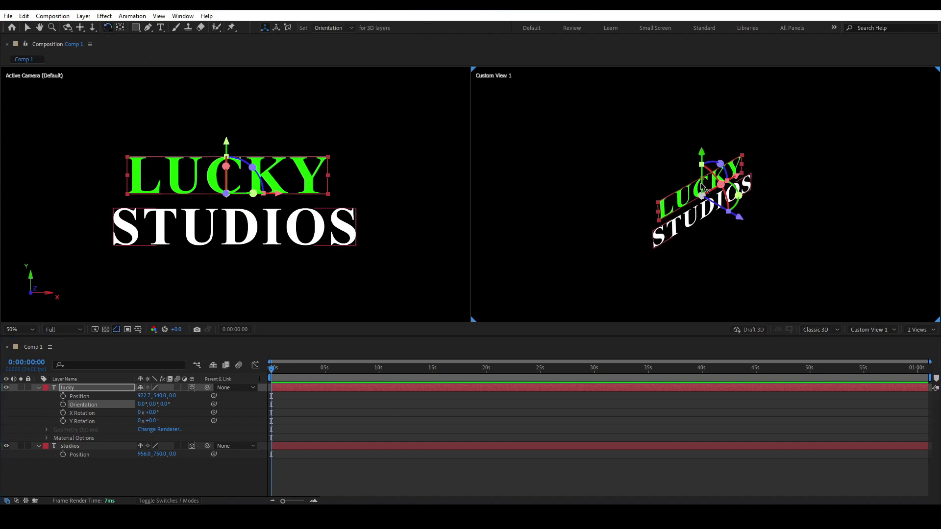
pyautogui.moveTo(682, 189); pyautogui.dragTo(703, 185)
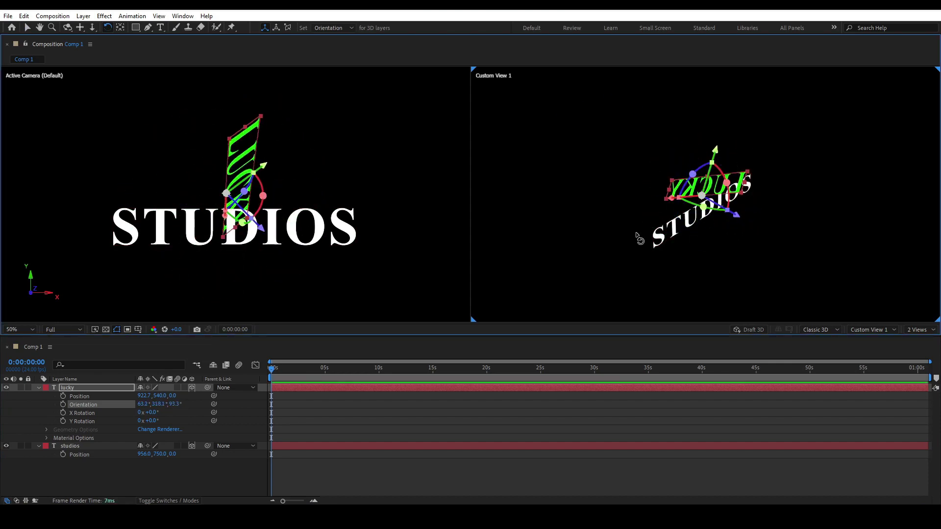
pyautogui.rightClick(109, 404)
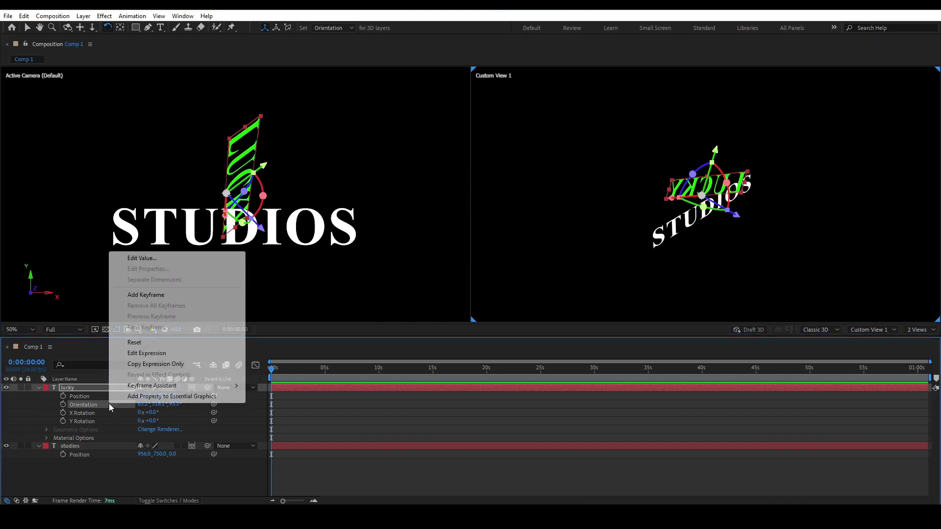
pyautogui.click(155, 345)
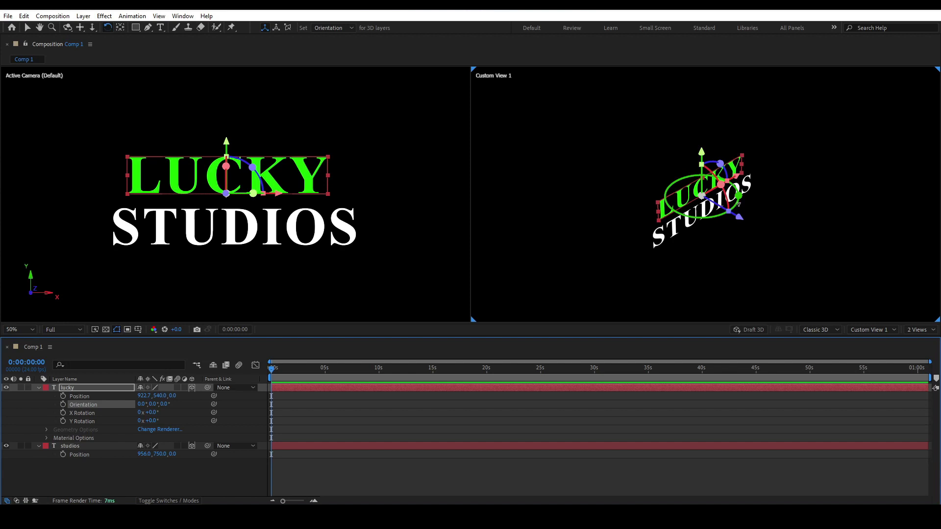
# Step: Try rotating the lucky layer around its individual axes in Custom View 1, and reset its Orientation
pyautogui.moveTo(739, 195)
pyautogui.mouseDown()
pyautogui.moveTo(711, 218)
pyautogui.moveTo(735, 206)
pyautogui.moveTo(727, 181)
pyautogui.moveTo(737, 199)
pyautogui.mouseUp()
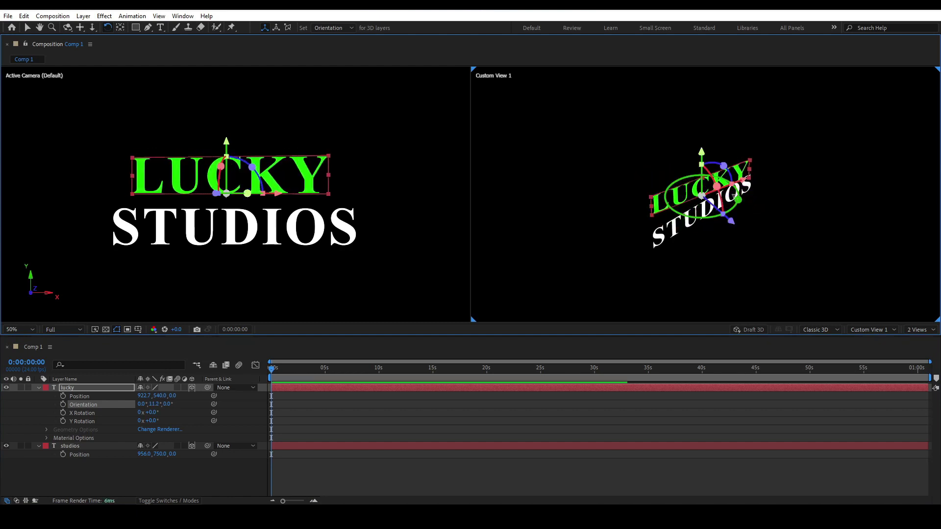
pyautogui.moveTo(718, 162); pyautogui.dragTo(709, 103)
pyautogui.moveTo(731, 173); pyautogui.dragTo(724, 141)
pyautogui.rightClick(118, 404)
pyautogui.click(169, 343)
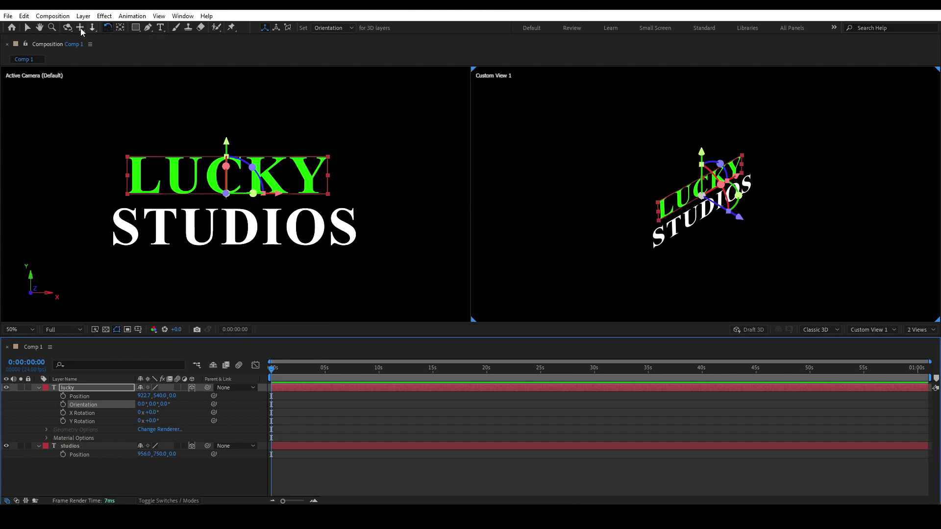
# Step: Try rotating the lucky layer by its axis handles with the Selection tool, undoing each rotation
pyautogui.click(27, 28)
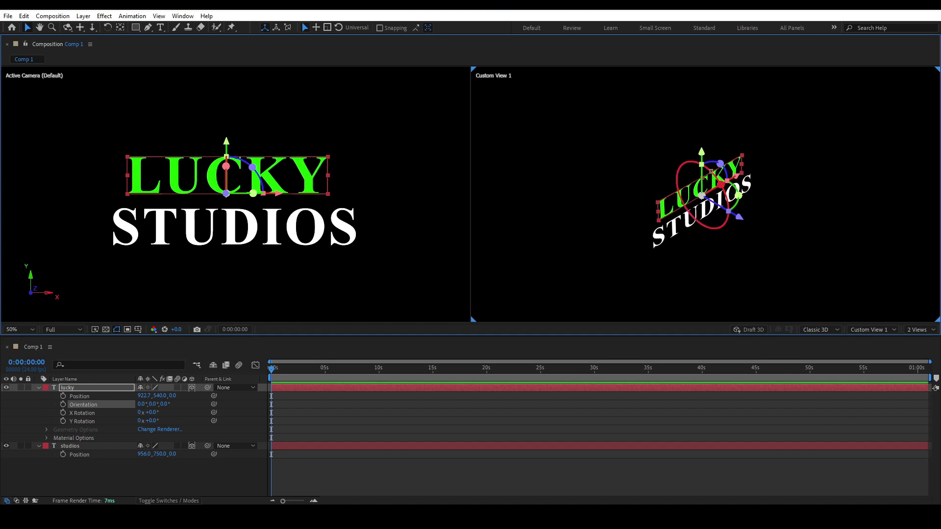
pyautogui.moveTo(711, 171)
pyautogui.mouseDown()
pyautogui.moveTo(732, 201)
pyautogui.moveTo(714, 175)
pyautogui.mouseUp()
pyautogui.hotkey('ctrl', 'z')
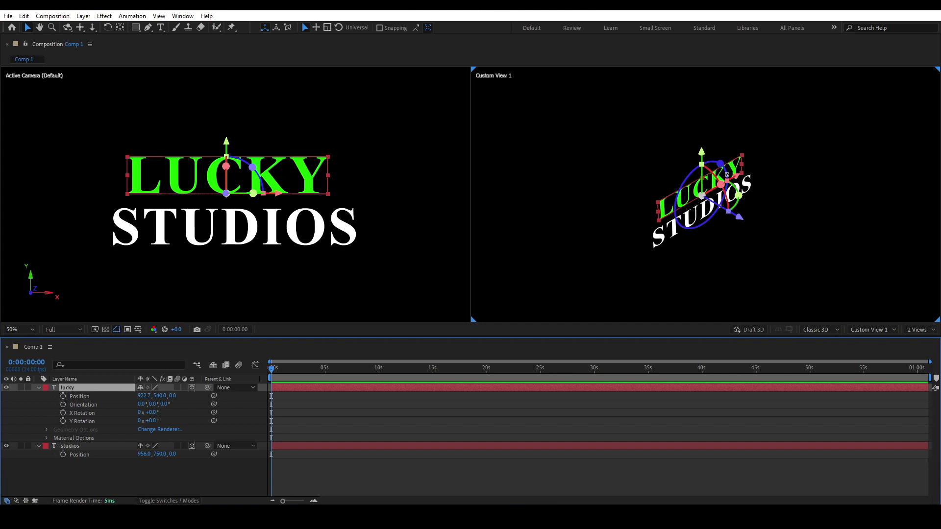
pyautogui.moveTo(738, 196)
pyautogui.mouseDown()
pyautogui.moveTo(721, 218)
pyautogui.moveTo(738, 192)
pyautogui.mouseUp()
pyautogui.hotkey('ctrl', 'z')
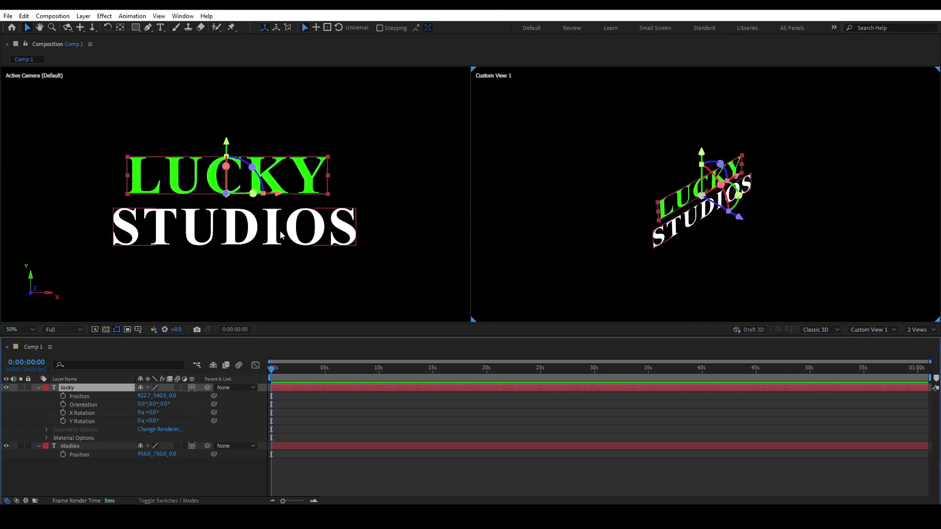
# Step: Select the lucky and studios layers together to examine their 3D axes, and clear the selection
pyautogui.moveTo(346, 269); pyautogui.dragTo(235, 170)
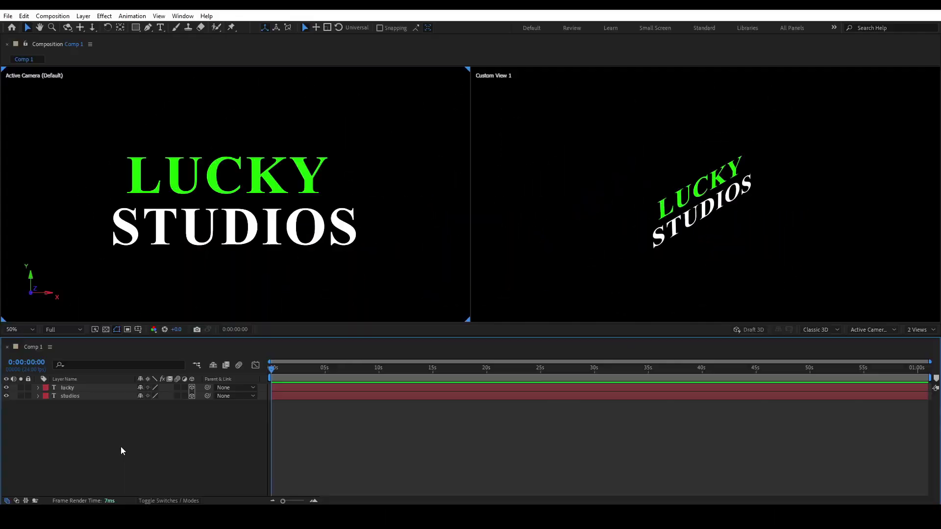
pyautogui.click(75, 396)
pyautogui.moveTo(75, 396); pyautogui.dragTo(75, 384)
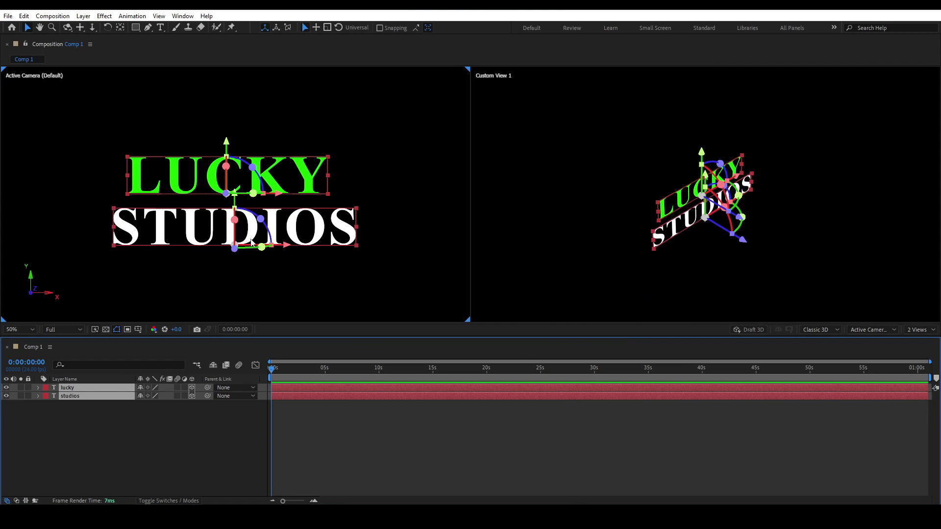
pyautogui.click(208, 424)
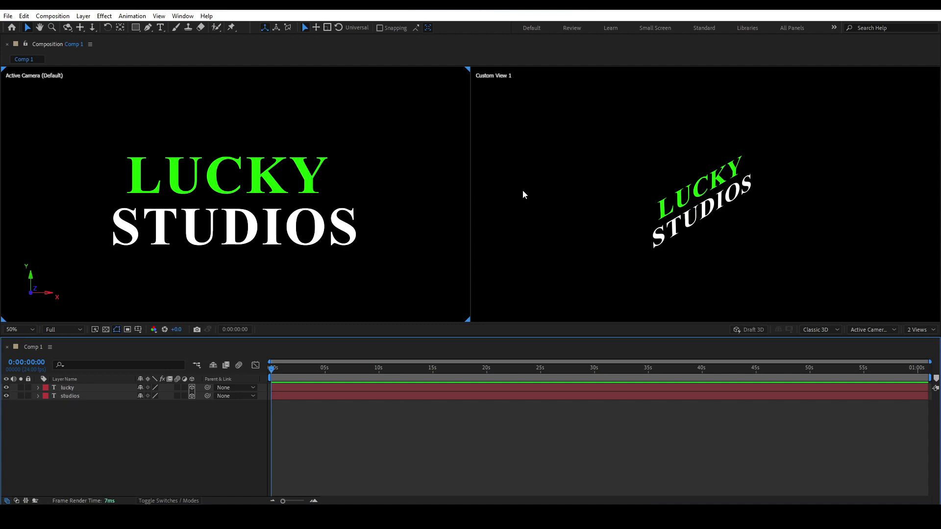
# Step: Move the lucky layer along its Z axis toward the camera to about -1565 and reveal its Position
pyautogui.click(67, 388)
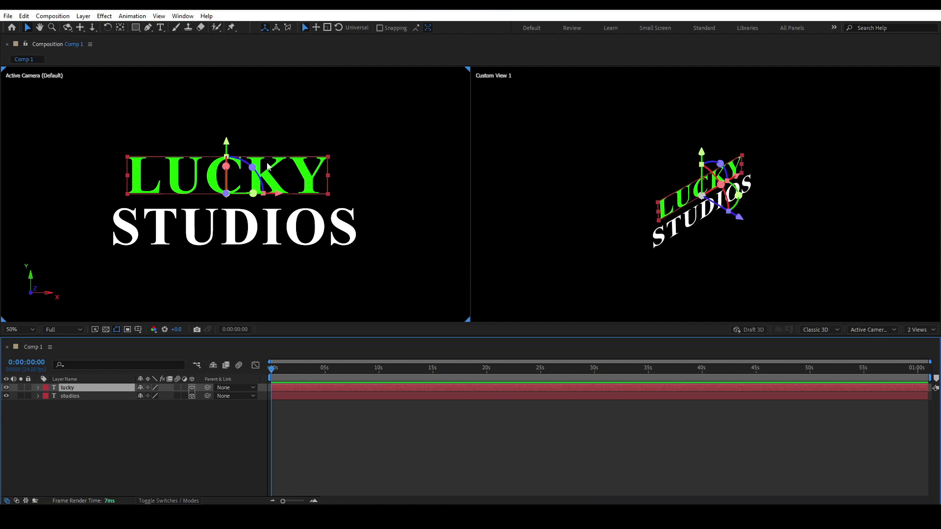
pyautogui.moveTo(739, 218); pyautogui.dragTo(940, 317)
pyautogui.press('p')
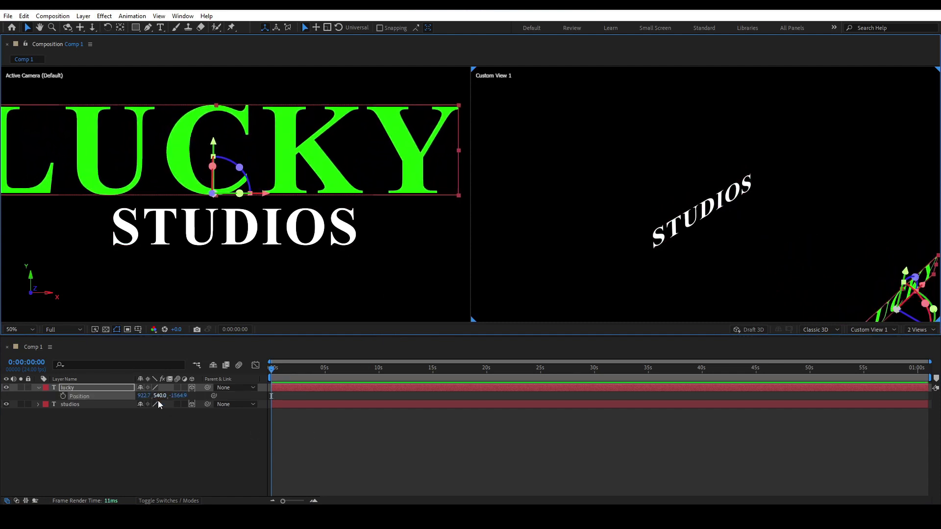
# Step: Lower the lucky layer's Z position until the text passes behind the camera, and bring it back to about -2022
pyautogui.moveTo(182, 396); pyautogui.dragTo(34, 370)
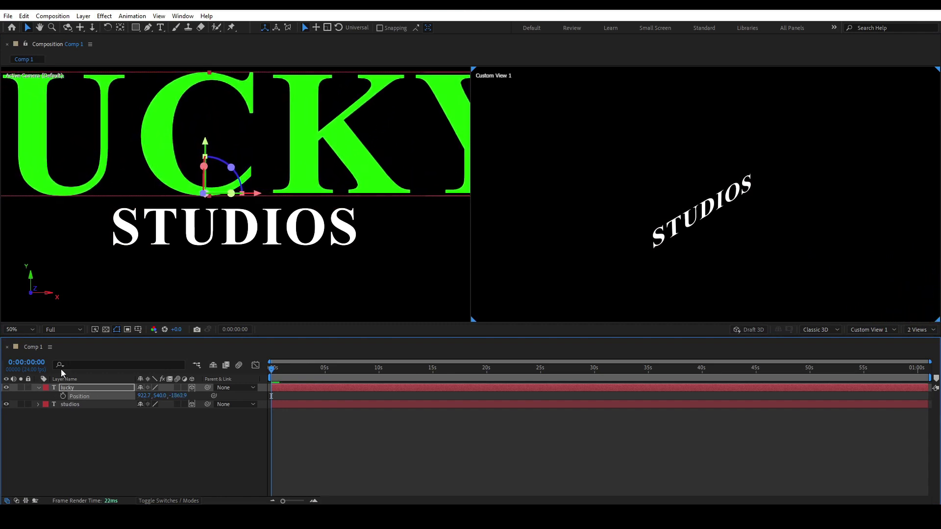
pyautogui.moveTo(179, 397); pyautogui.dragTo(5, 362)
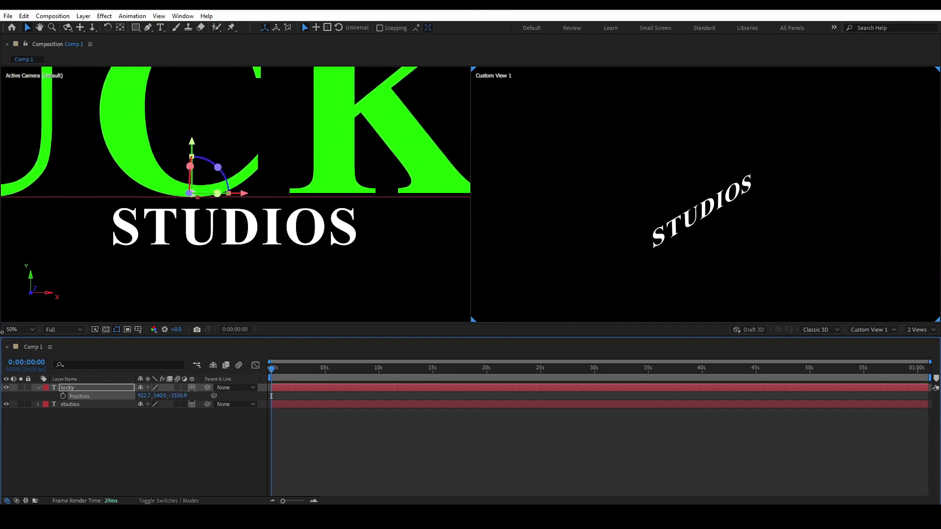
pyautogui.moveTo(181, 396); pyautogui.dragTo(72, 375)
pyautogui.moveTo(180, 396); pyautogui.dragTo(125, 386)
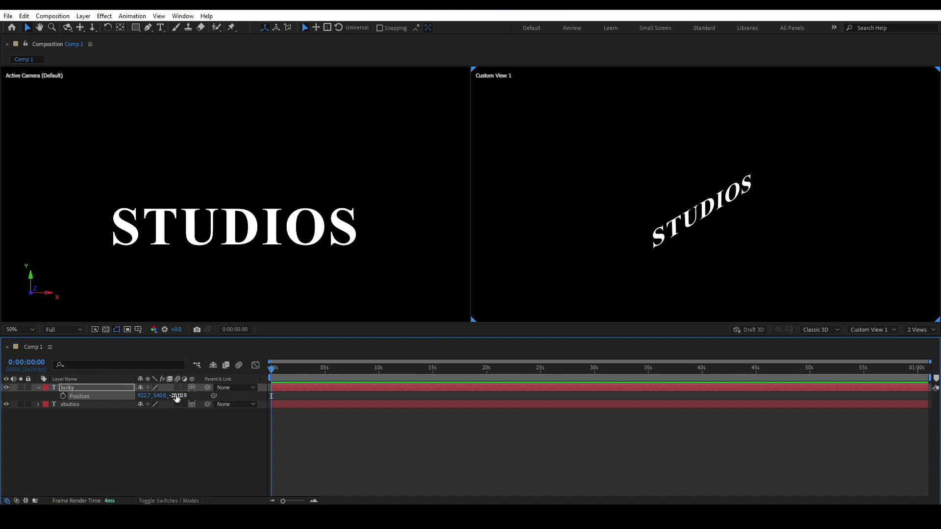
pyautogui.moveTo(178, 396); pyautogui.dragTo(554, 386)
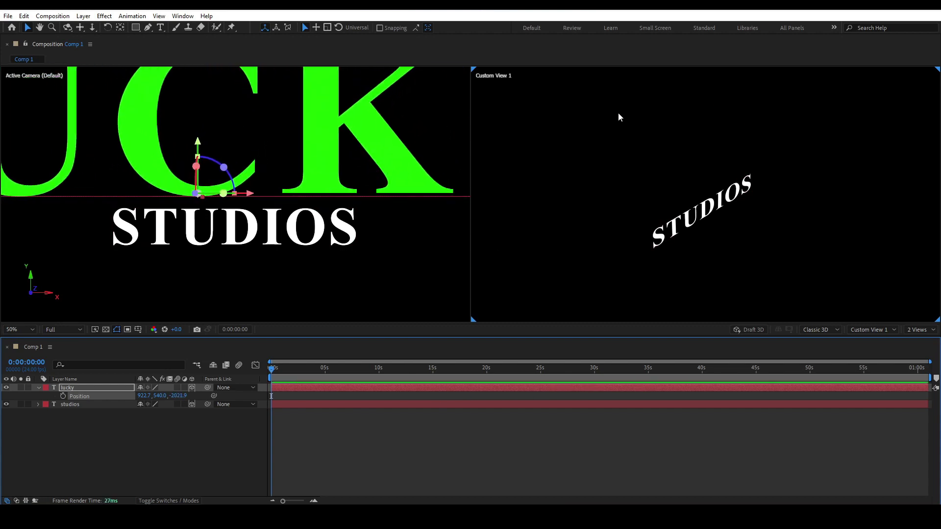
pyautogui.scroll(-2, 761, 237)
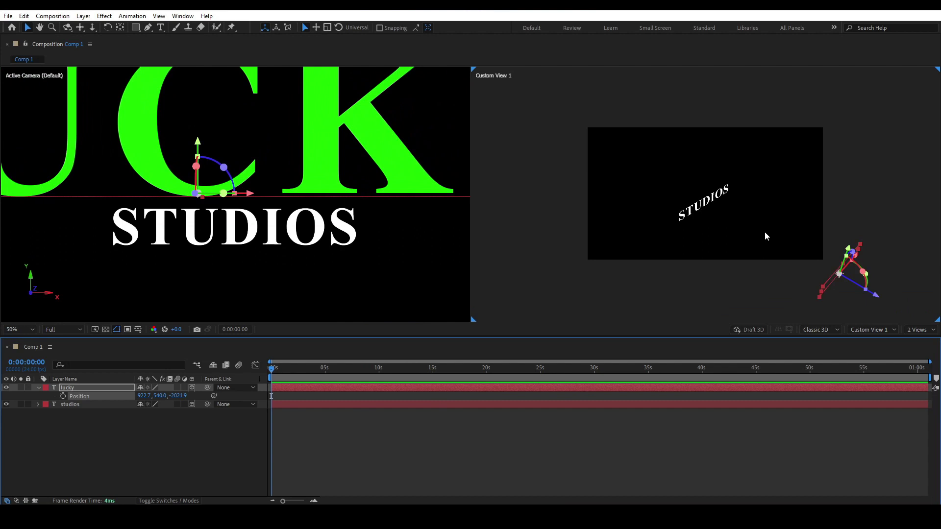
pyautogui.scroll(2, 765, 231)
pyautogui.scroll(-4, 630, 216)
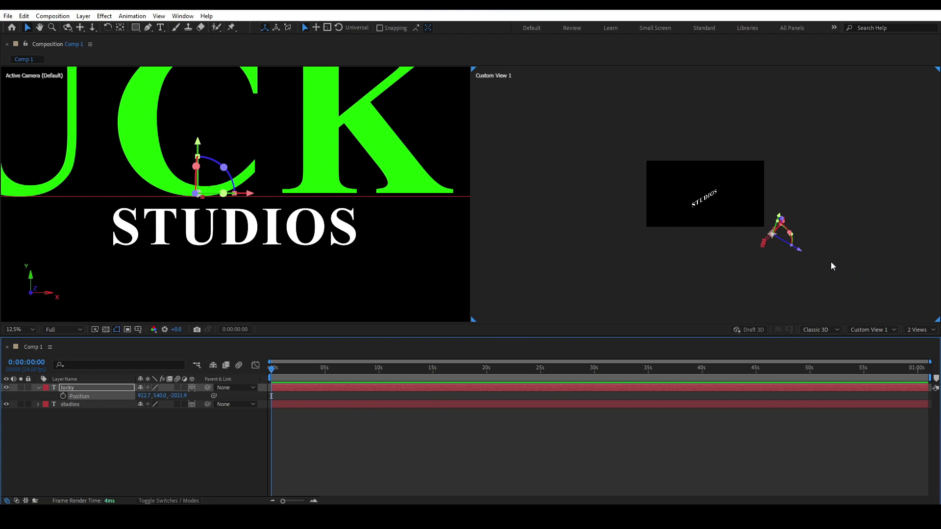
# Step: Zoom Custom View 1 to 50%, look through the orbit, pan and dolly camera tools, and orbit the view around the text
pyautogui.scroll(2, 766, 143)
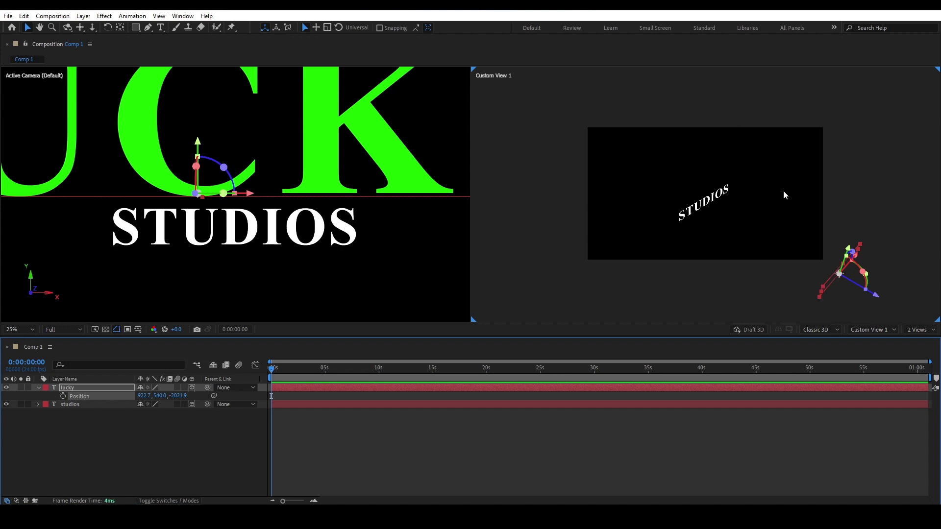
pyautogui.scroll(2, 736, 150)
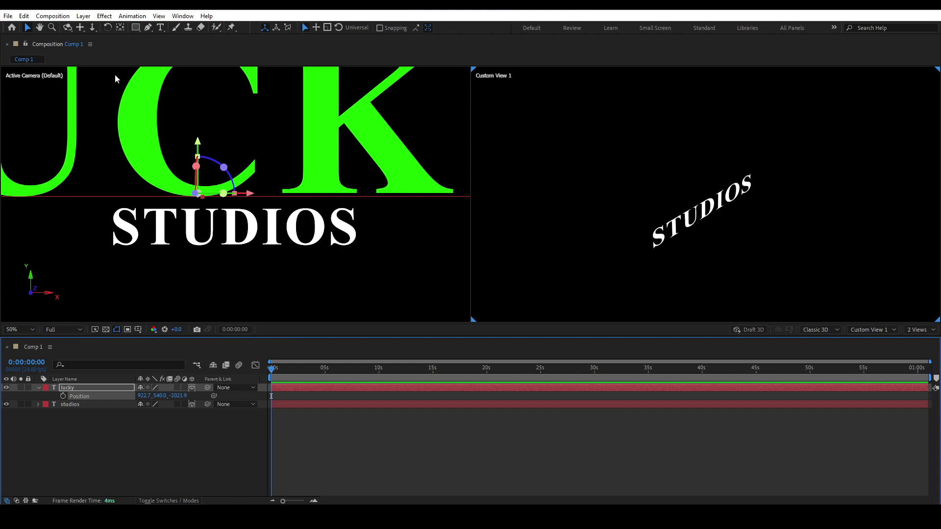
pyautogui.click(71, 30)
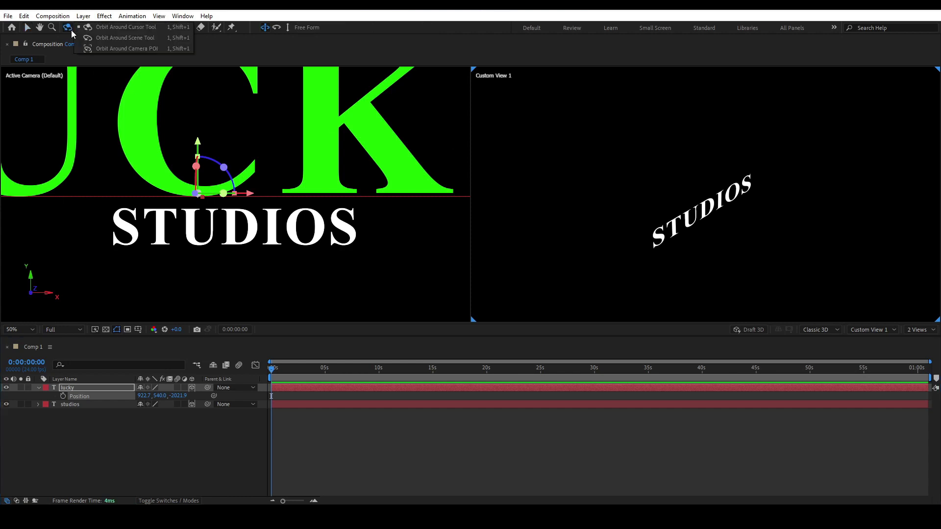
pyautogui.click(77, 27)
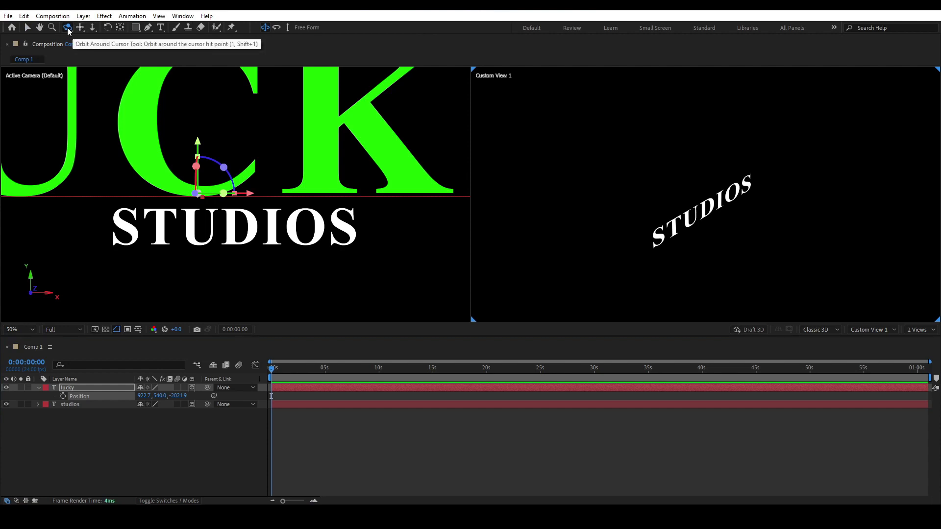
pyautogui.click(81, 30)
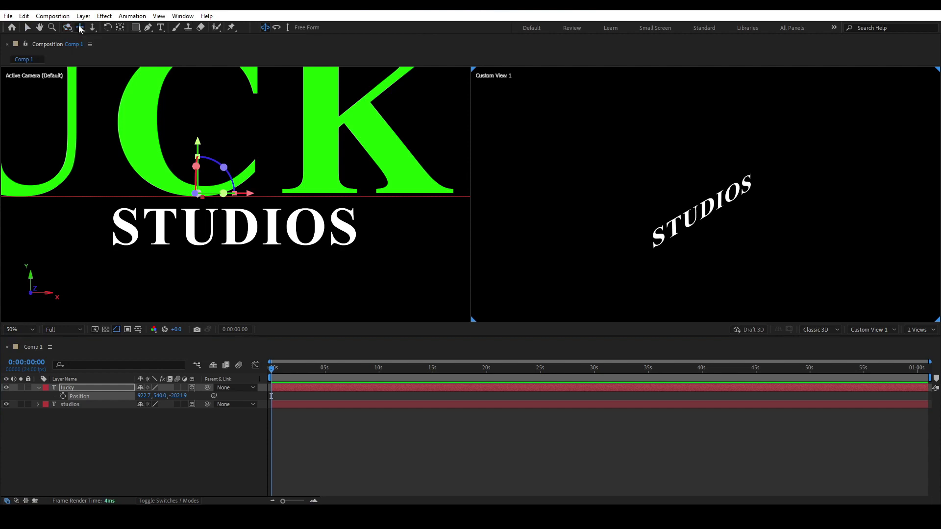
pyautogui.click(91, 31)
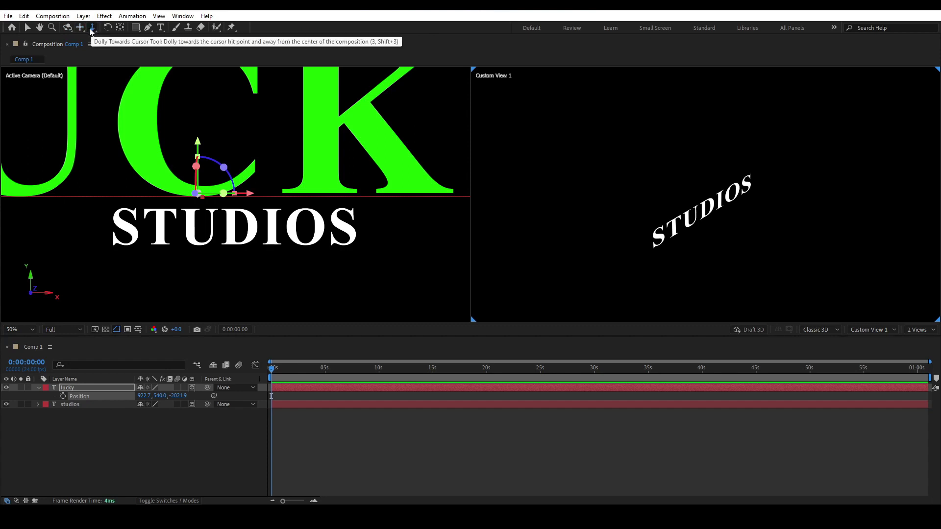
pyautogui.click(68, 29)
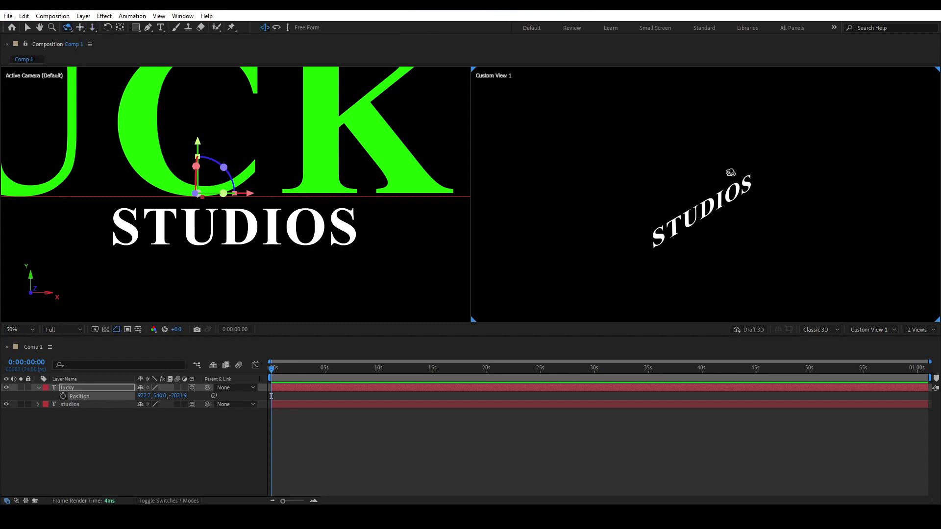
pyautogui.moveTo(732, 180); pyautogui.dragTo(704, 238)
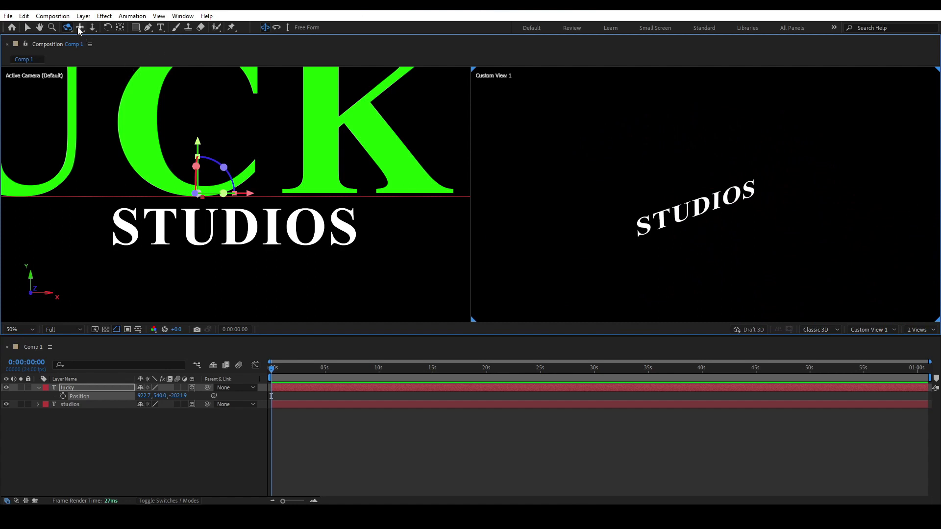
# Step: Pan Custom View 1 until the lucky text is in view, and dolly away so both texts appear smaller
pyautogui.click(78, 28)
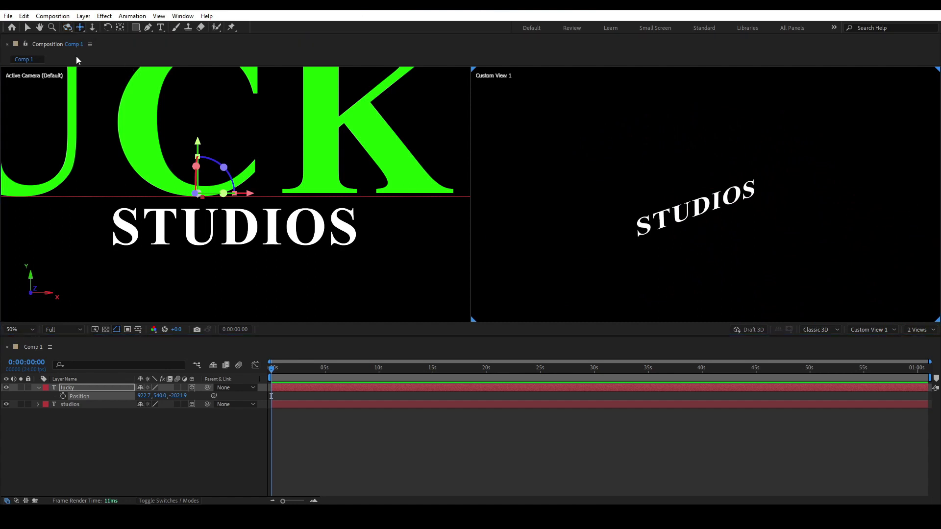
pyautogui.moveTo(759, 204); pyautogui.dragTo(668, 130)
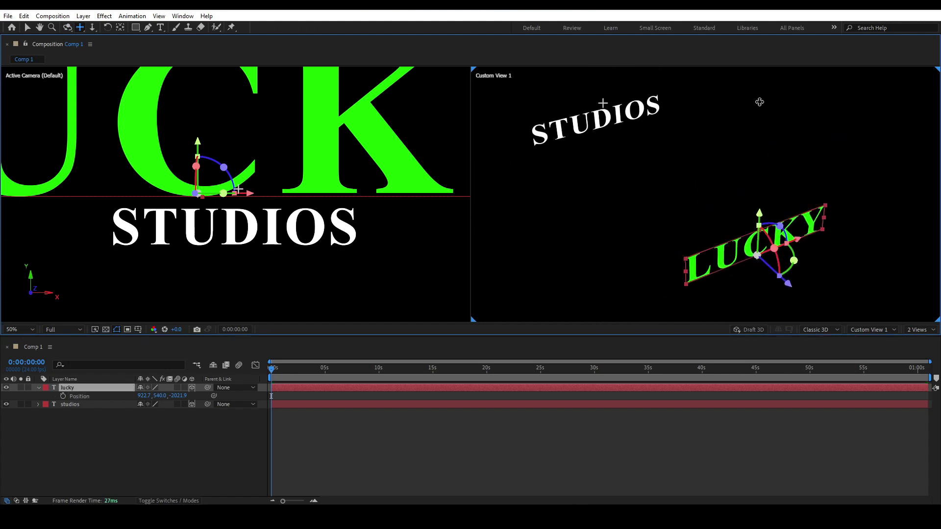
pyautogui.moveTo(760, 102); pyautogui.dragTo(758, 210)
pyautogui.click(94, 30)
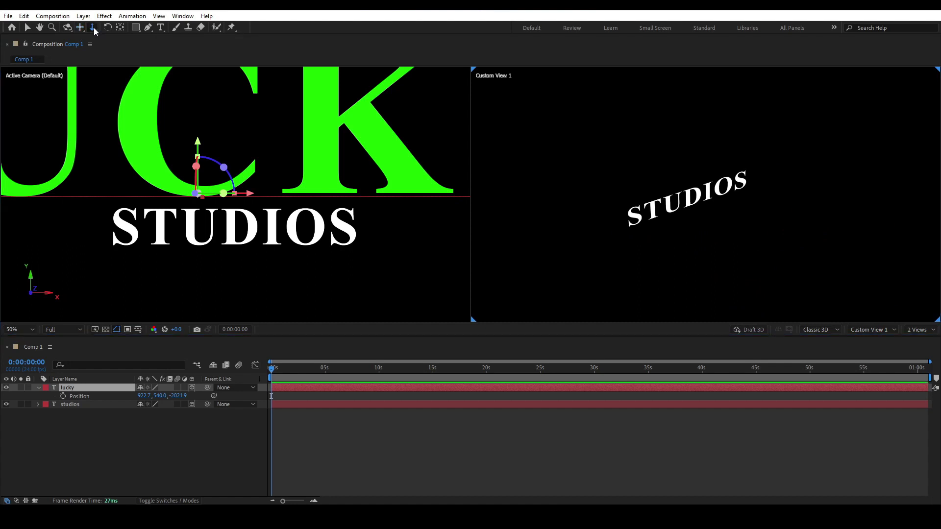
pyautogui.moveTo(771, 154); pyautogui.dragTo(810, 511)
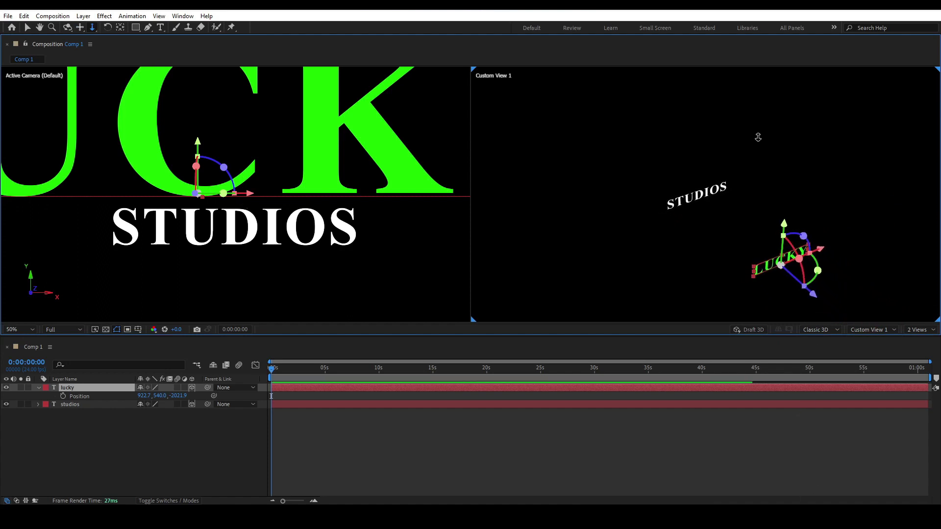
pyautogui.moveTo(752, 99); pyautogui.dragTo(730, 194)
pyautogui.moveTo(745, 145); pyautogui.dragTo(581, 138)
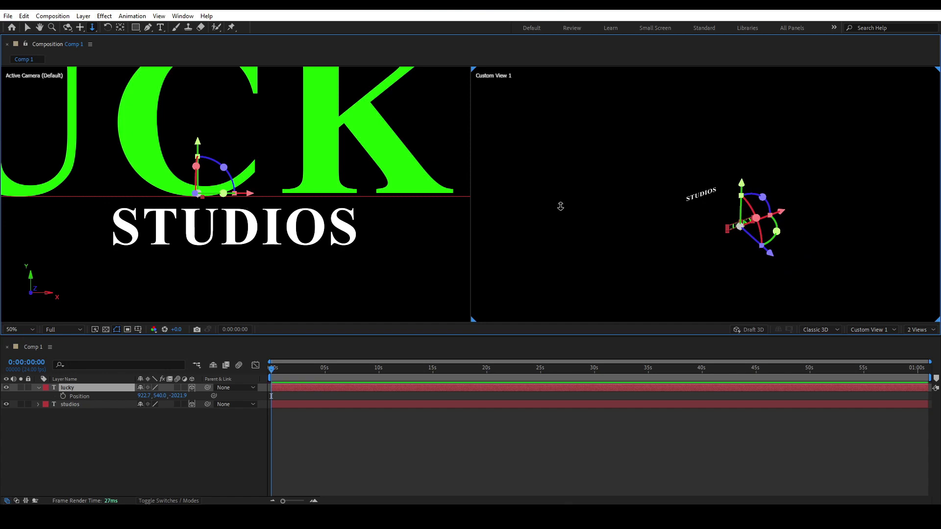
# Step: Switch between the Selection, Dolly and Orbit tools to compare the available camera controls
pyautogui.click(67, 30)
pyautogui.click(28, 29)
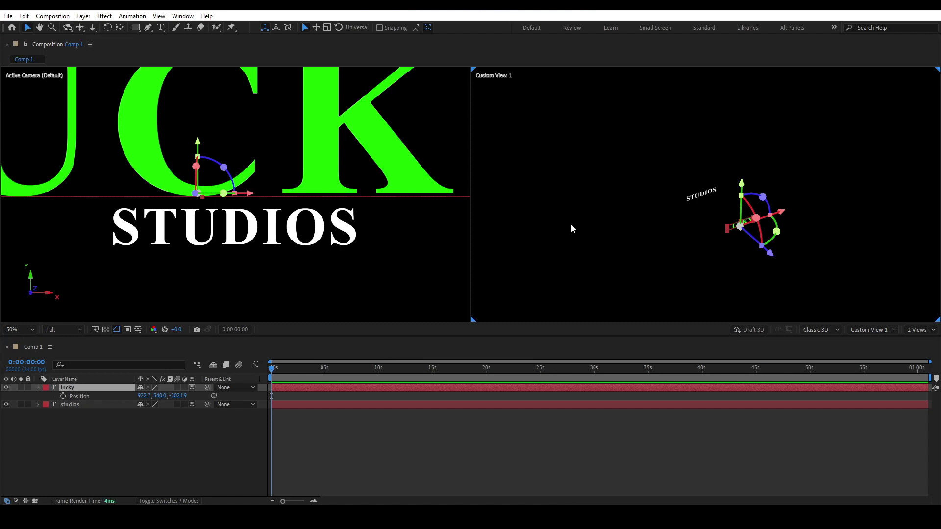
pyautogui.press('3')
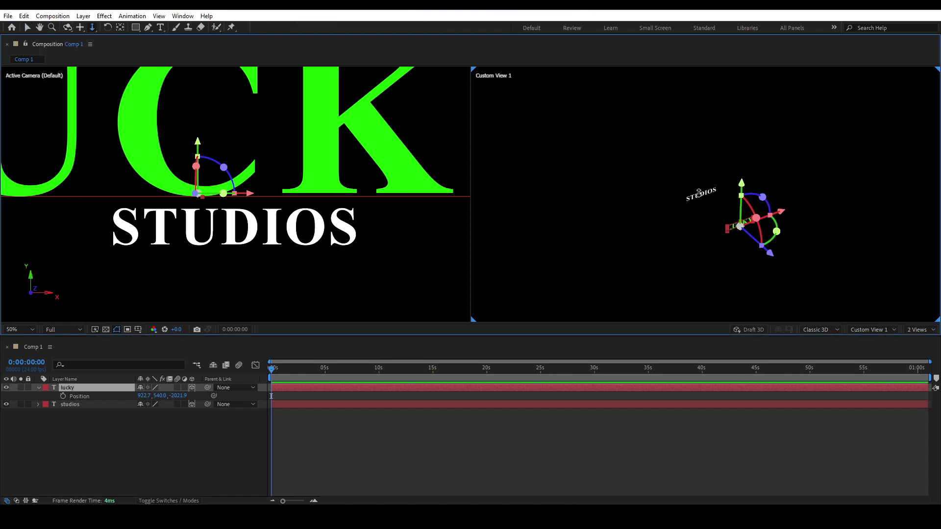
pyautogui.press('1')
pyautogui.click(68, 27)
pyautogui.press('c')
pyautogui.press('c')
pyautogui.click(68, 29)
pyautogui.rightClick(662, 204)
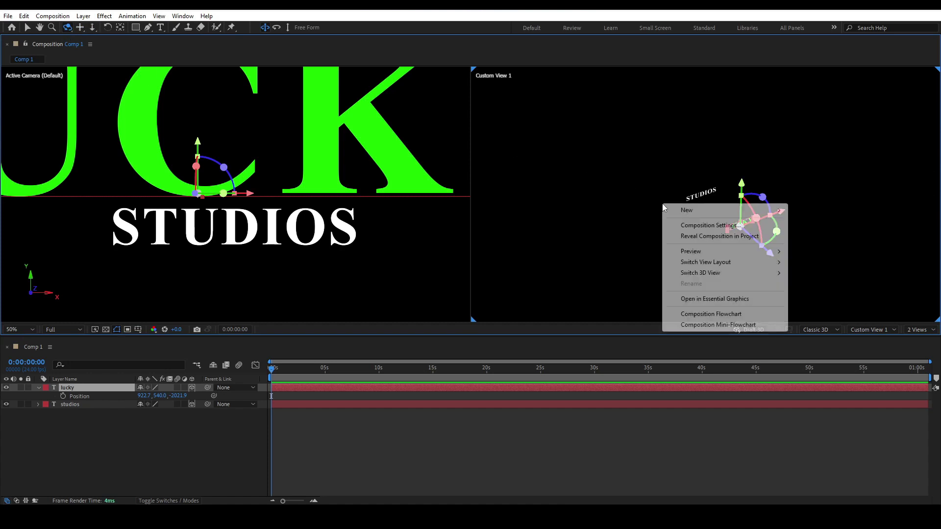
# Step: Orbit and dolly Custom View 1 around the two texts while cycling through the camera tools
pyautogui.rightClick(650, 169)
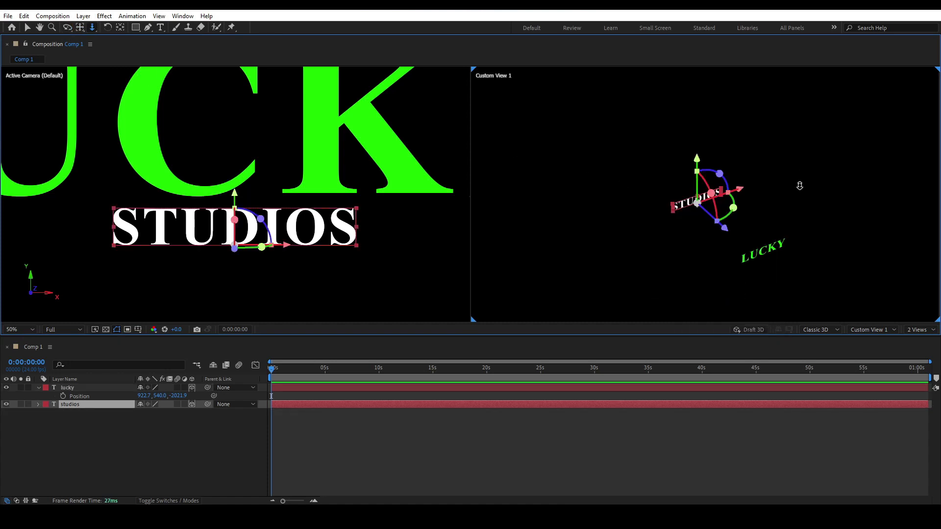
pyautogui.press('c')
pyautogui.moveTo(785, 212); pyautogui.dragTo(894, 427)
pyautogui.press('c')
pyautogui.press('c')
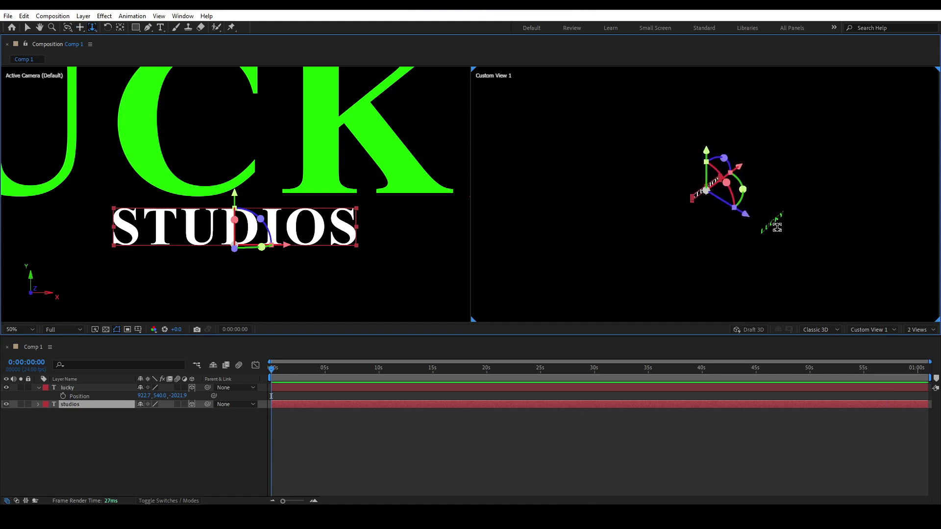
# Step: Lower the lucky layer's Z position to about -4528, far behind the camera
pyautogui.click(68, 389)
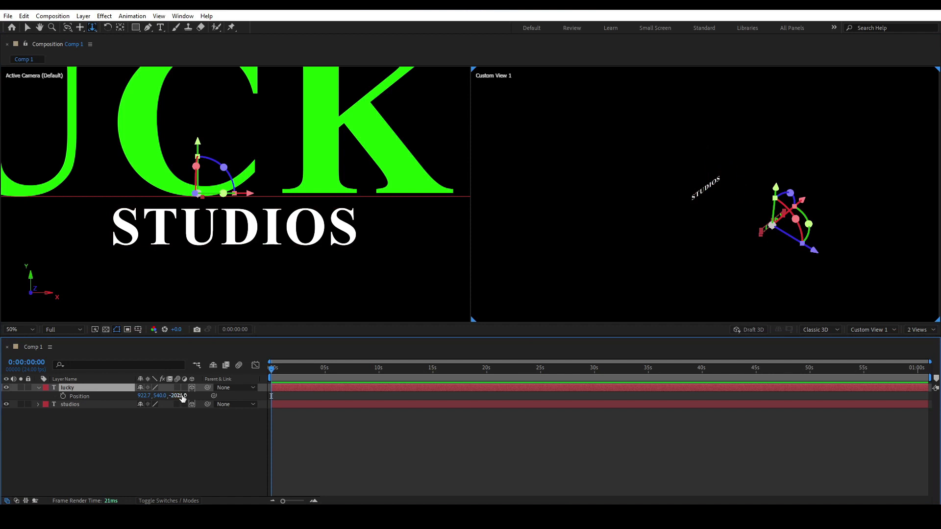
pyautogui.moveTo(178, 395); pyautogui.dragTo(2, 191)
pyautogui.moveTo(178, 396); pyautogui.dragTo(47, 384)
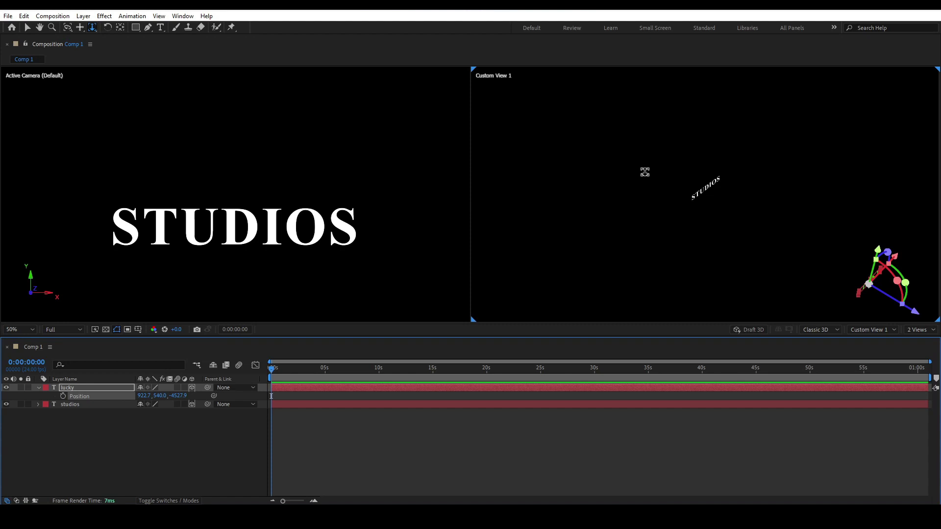
# Step: Orbit Custom View 1 around the scene to examine both texts from behind
pyautogui.click(710, 224)
pyautogui.moveTo(729, 216); pyautogui.dragTo(802, 309)
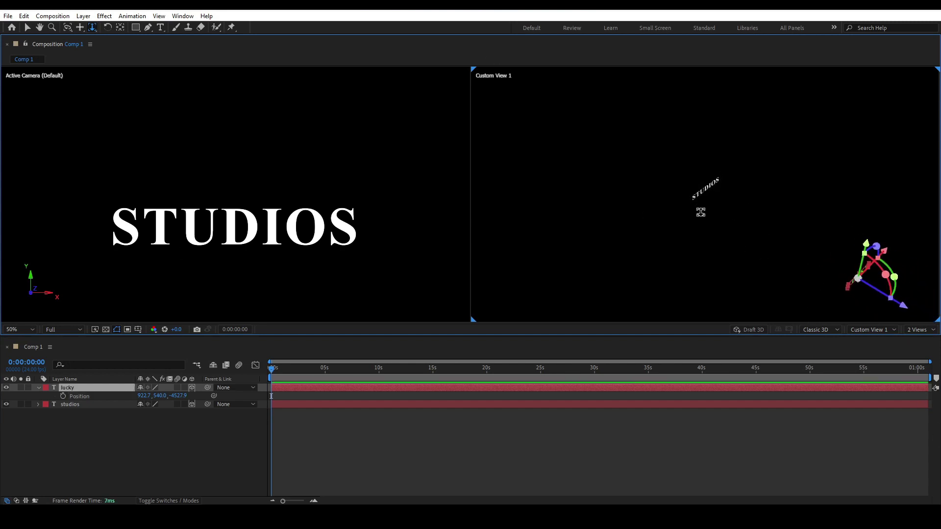
pyautogui.press('1')
pyautogui.moveTo(719, 221); pyautogui.dragTo(758, 126)
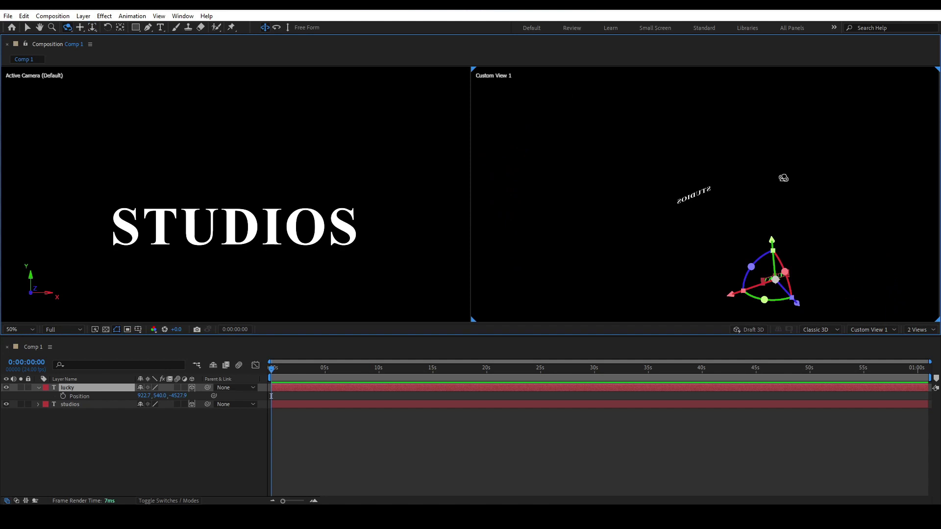
# Step: Reset the Custom View 1 camera and the lucky layer's Position, and clear the selection
pyautogui.click(895, 328)
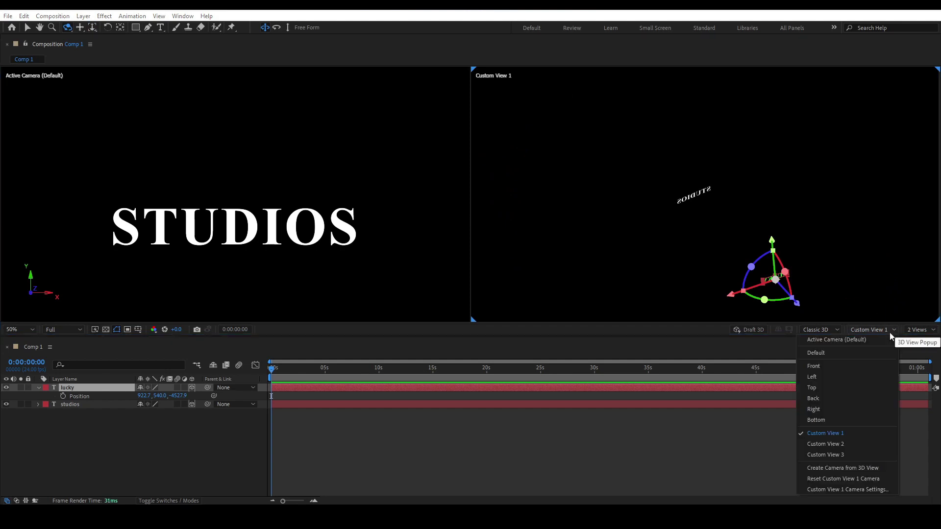
pyautogui.click(854, 480)
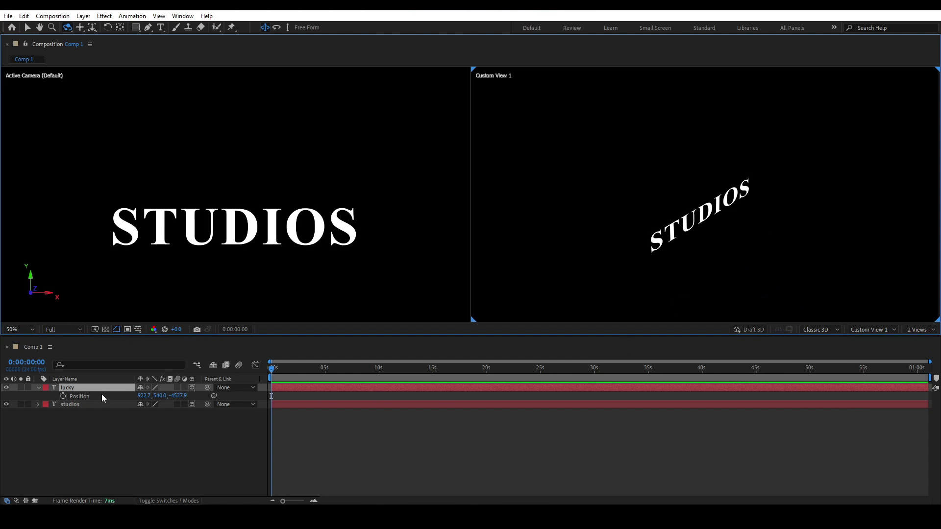
pyautogui.rightClick(82, 397)
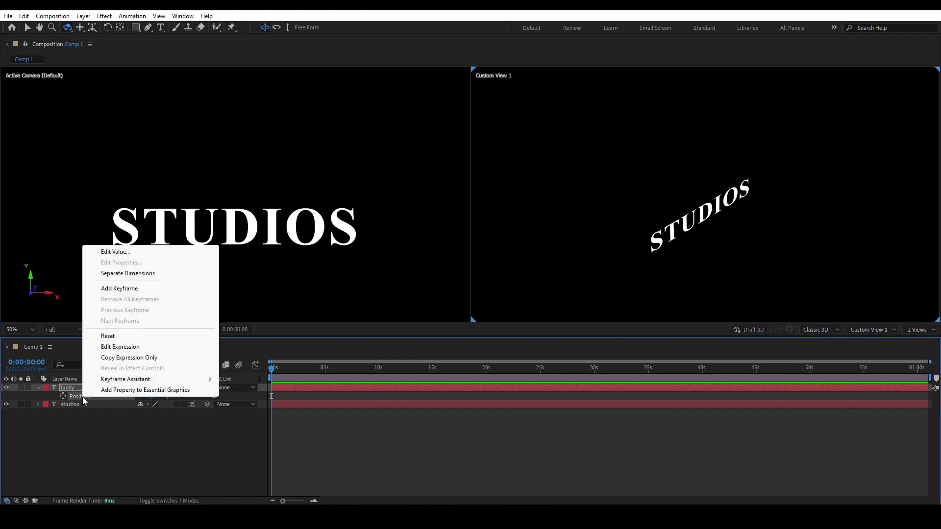
pyautogui.click(123, 339)
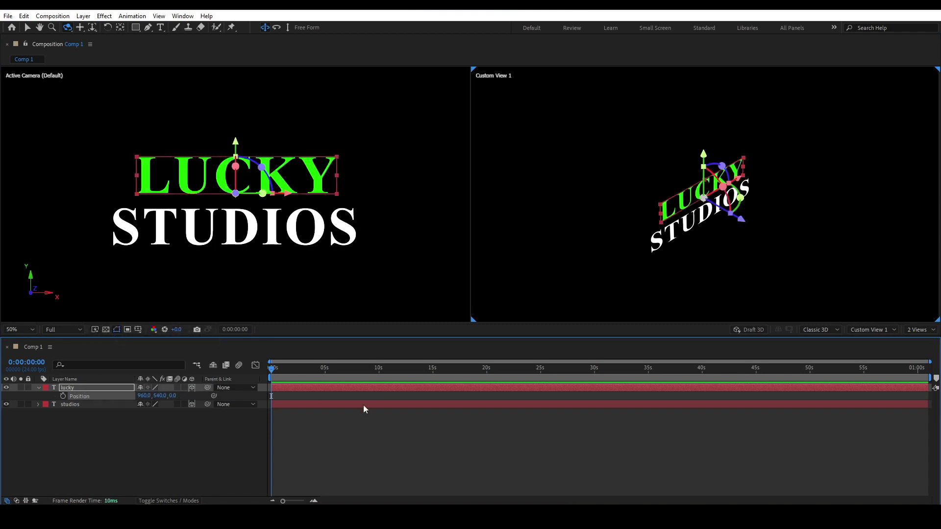
pyautogui.click(260, 456)
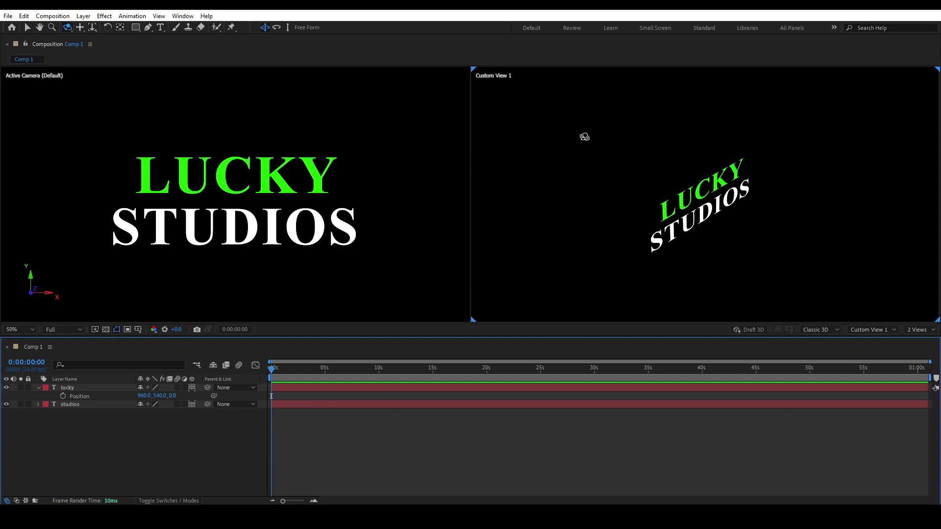
# Step: Preview the lucky and studios text animation, and return the playhead to the first frame
pyautogui.click(631, 516)
pyautogui.press('space')
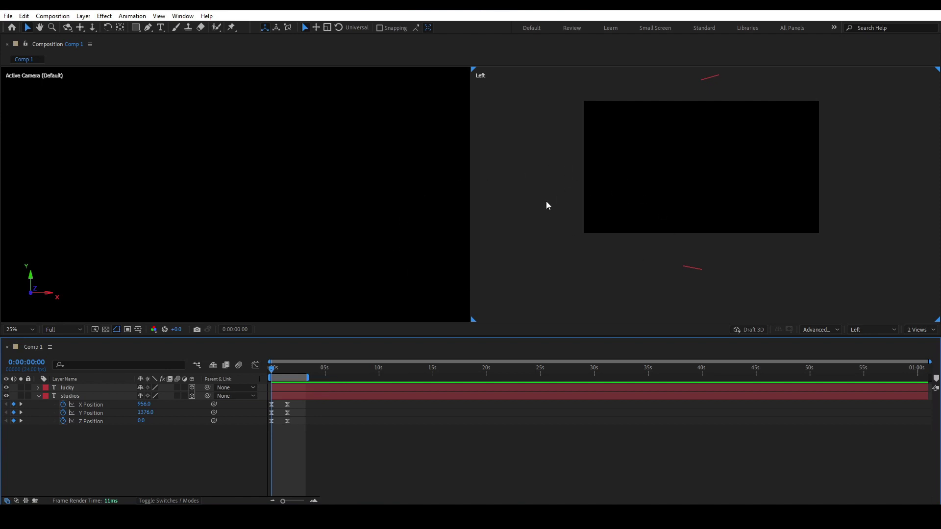
pyautogui.press('space')
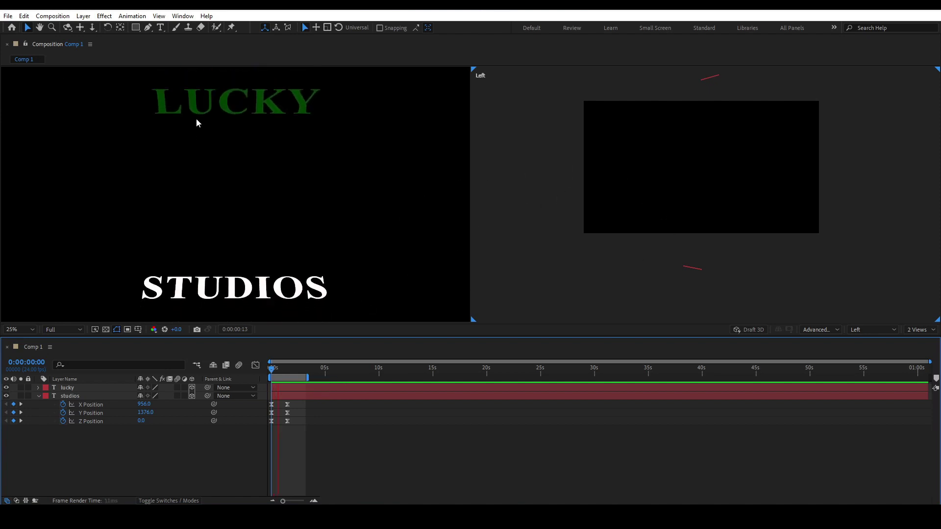
pyautogui.press('space')
pyautogui.moveTo(284, 370); pyautogui.dragTo(67, 374)
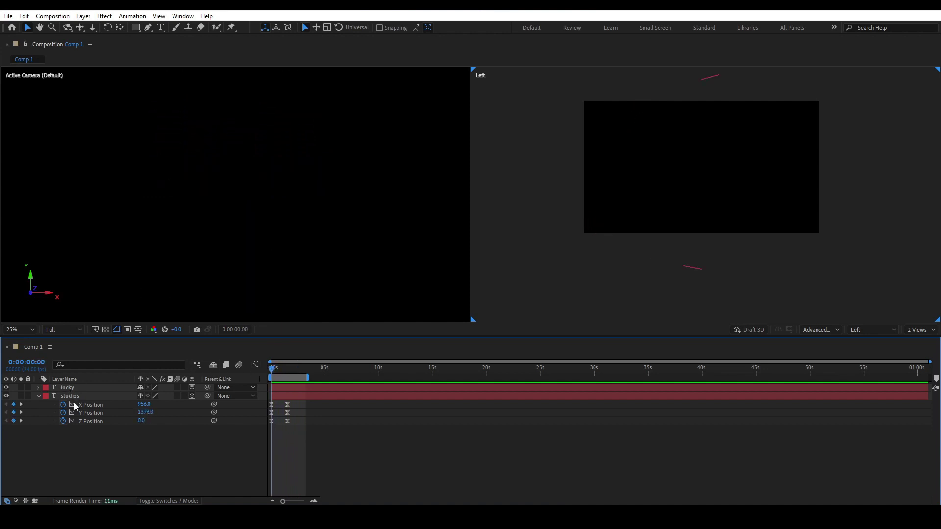
pyautogui.moveTo(272, 370)
pyautogui.mouseDown()
pyautogui.moveTo(290, 378)
pyautogui.moveTo(271, 378)
pyautogui.mouseUp()
# Step: Reset the studios layer's X, Y and Z Position at the first frame and turn off Separate Dimensions
pyautogui.click(89, 398)
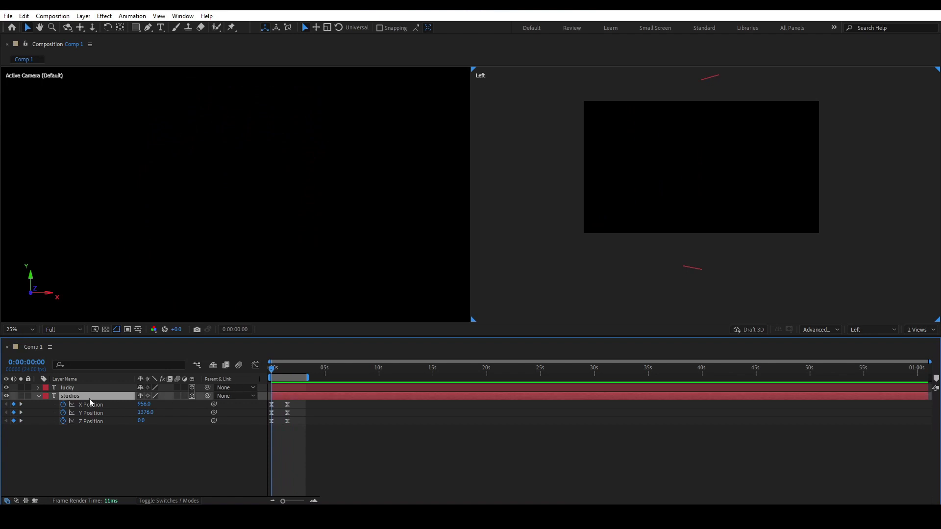
pyautogui.press('p')
pyautogui.press('p')
pyautogui.moveTo(113, 438); pyautogui.dragTo(81, 405)
pyautogui.rightClick(89, 405)
pyautogui.click(127, 345)
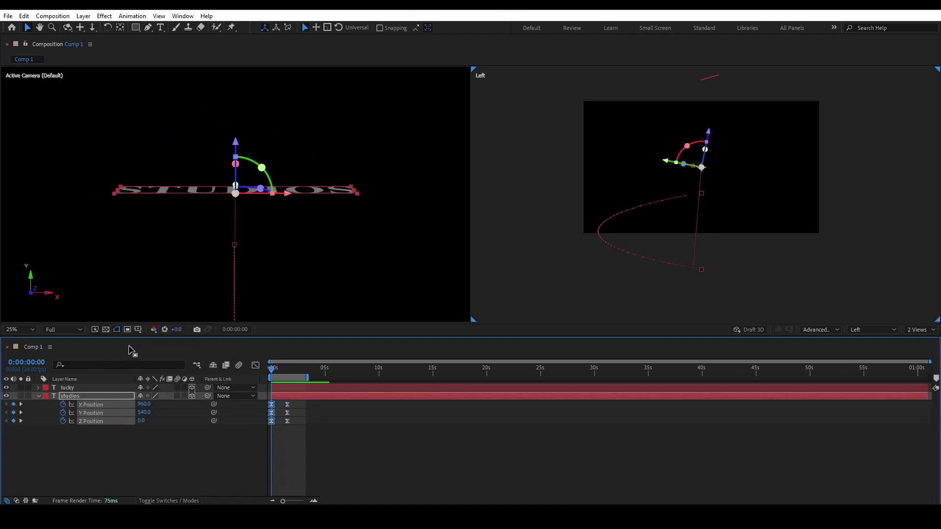
pyautogui.rightClick(117, 412)
pyautogui.click(159, 289)
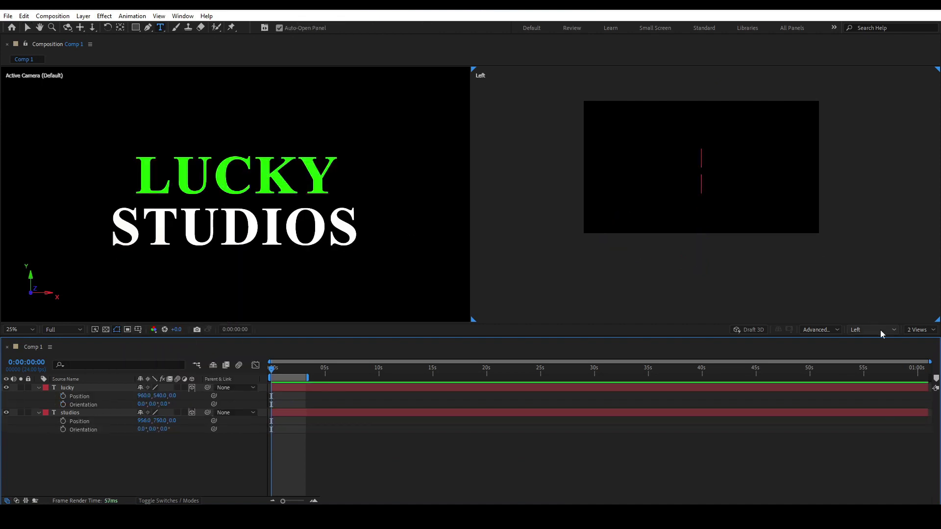
# Step: Change the Left view to Custom View 1
pyautogui.click(893, 331)
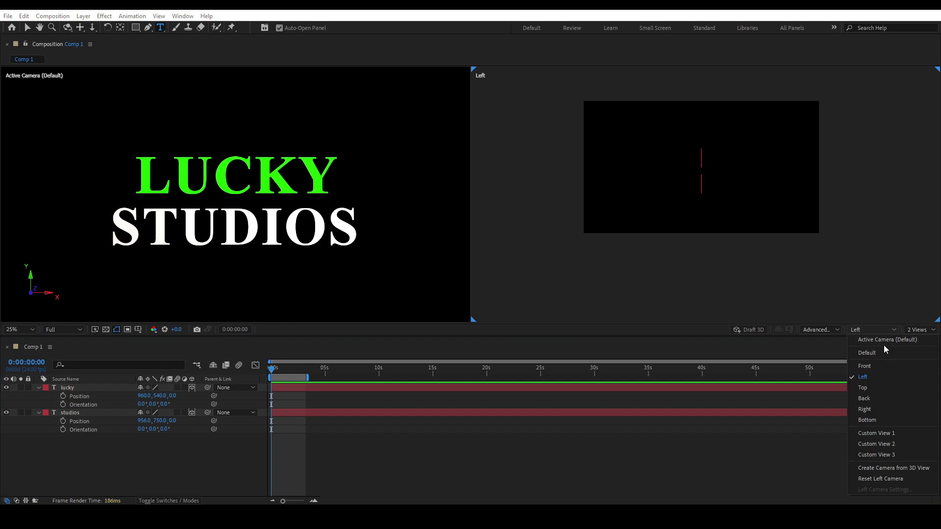
pyautogui.click(877, 434)
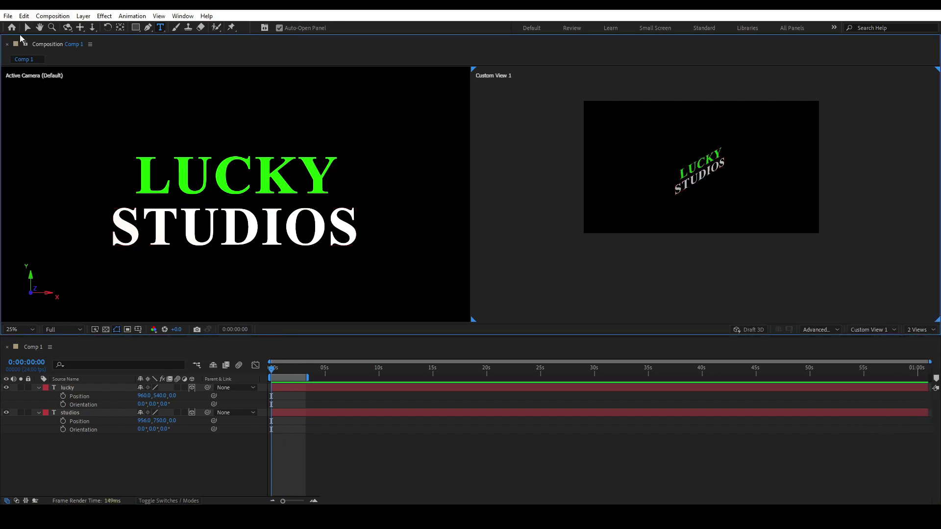
# Step: Switch to the Selection tool and place the playhead at 0:00:01:12
pyautogui.click(27, 28)
pyautogui.scroll(3, 696, 228)
pyautogui.scroll(-1, 687, 172)
pyautogui.click(704, 178)
pyautogui.press('space')
pyautogui.moveTo(716, 125); pyautogui.dragTo(721, 182)
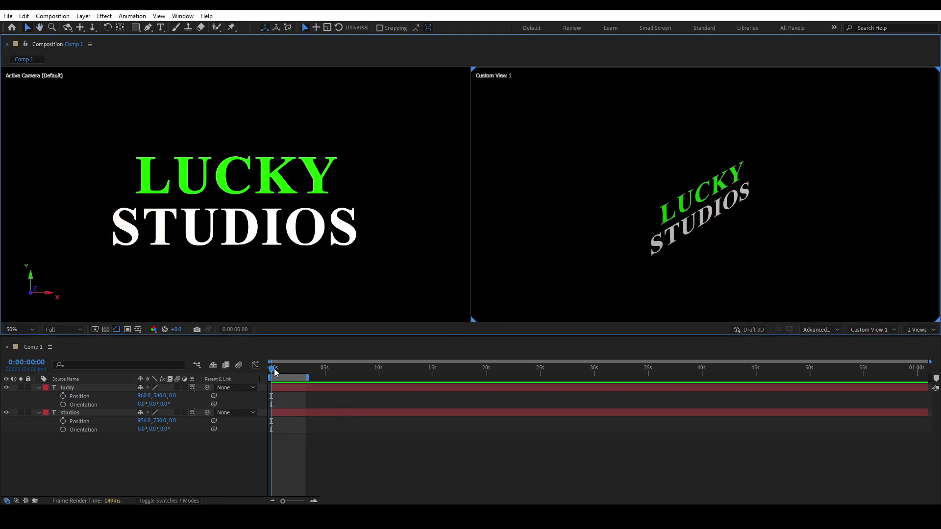
pyautogui.moveTo(275, 374); pyautogui.dragTo(288, 374)
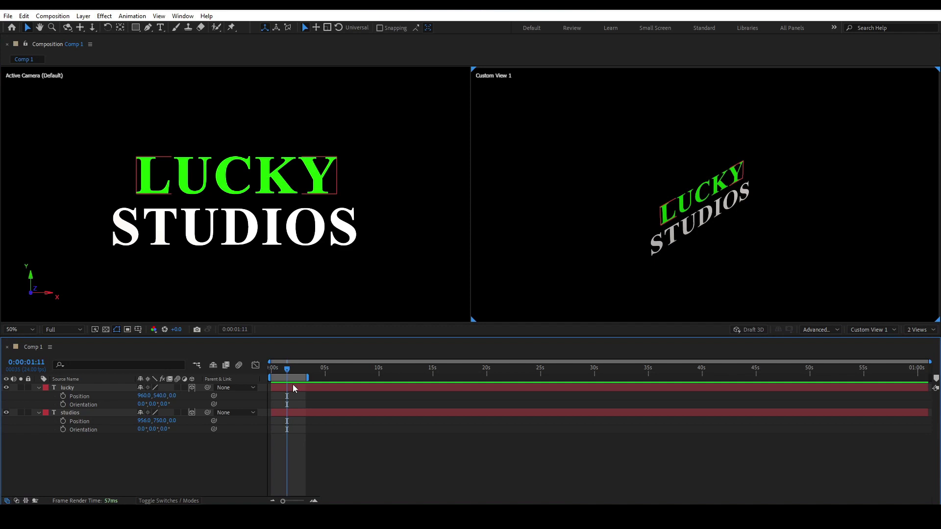
pyautogui.scroll(3, 291, 385)
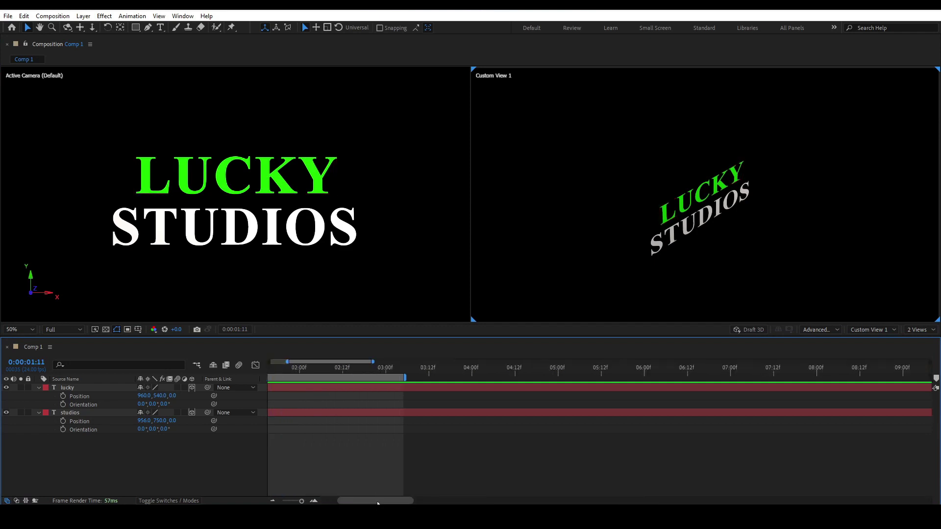
pyautogui.moveTo(377, 502); pyautogui.dragTo(362, 502)
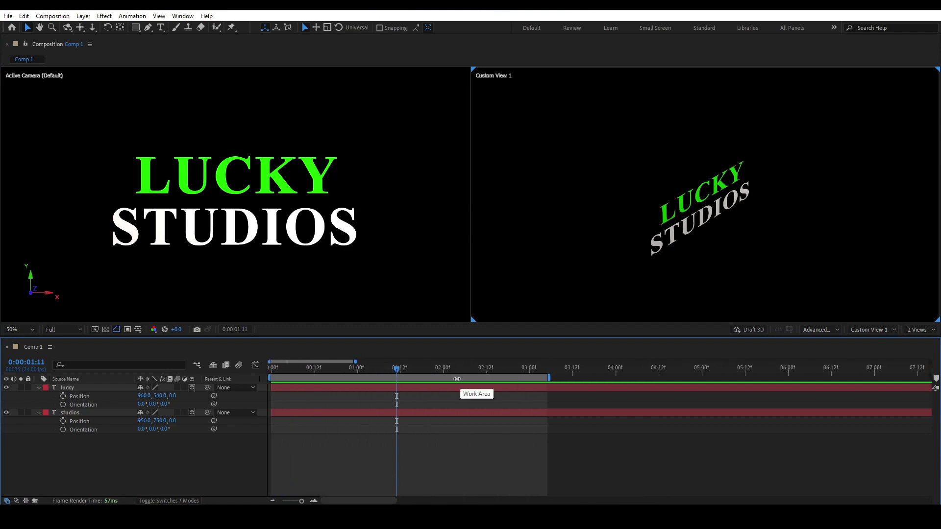
pyautogui.moveTo(397, 371)
pyautogui.mouseDown()
pyautogui.moveTo(379, 380)
pyautogui.moveTo(401, 379)
pyautogui.mouseUp()
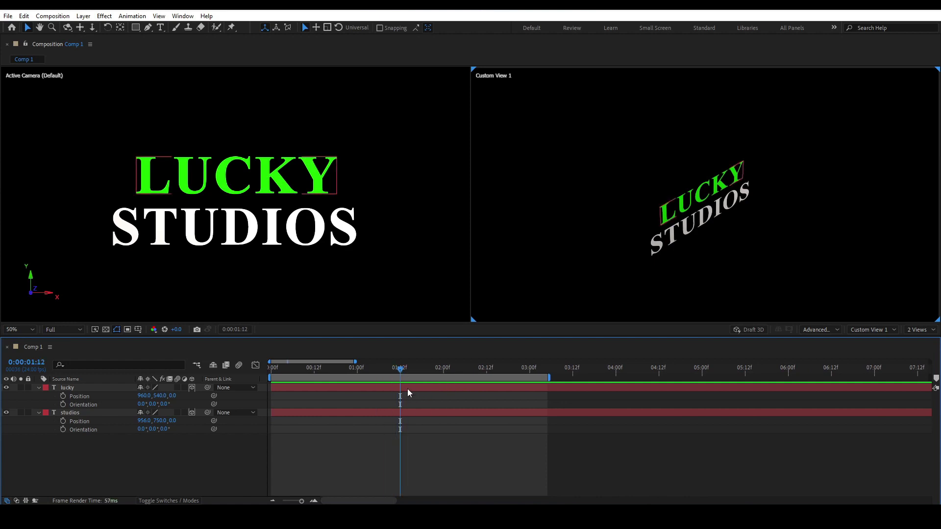
# Step: Start Position and Orientation keyframes on the lucky and studios layers at 0:00:01:12
pyautogui.click(63, 396)
pyautogui.click(63, 405)
pyautogui.click(63, 422)
pyautogui.click(62, 430)
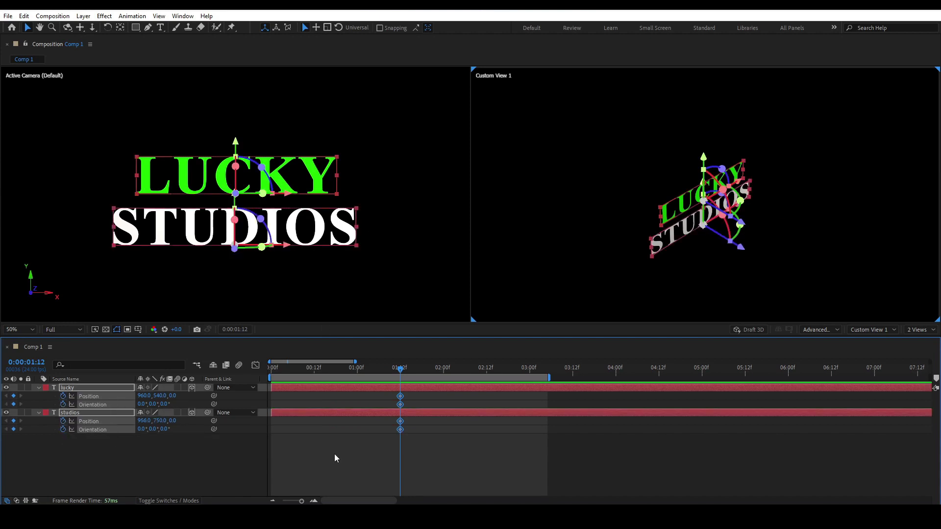
# Step: At the first frame, move the lucky layer back in depth to about Z 2013 and up to about Y -506
pyautogui.moveTo(398, 372); pyautogui.dragTo(270, 375)
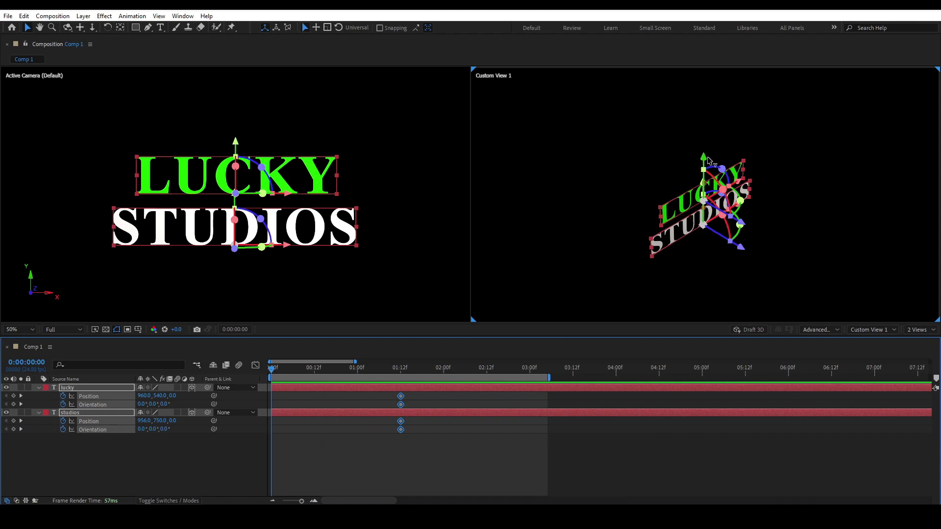
pyautogui.click(126, 443)
pyautogui.click(100, 387)
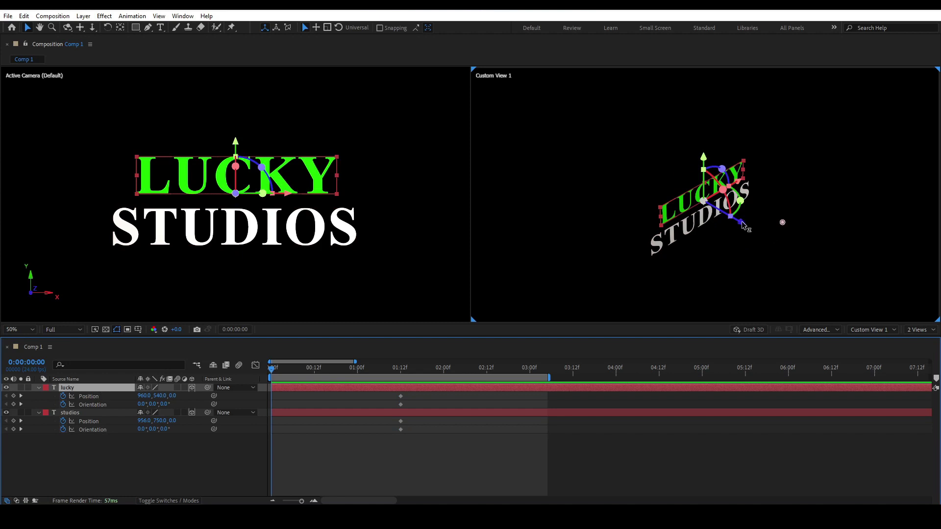
pyautogui.moveTo(743, 226); pyautogui.dragTo(552, 161)
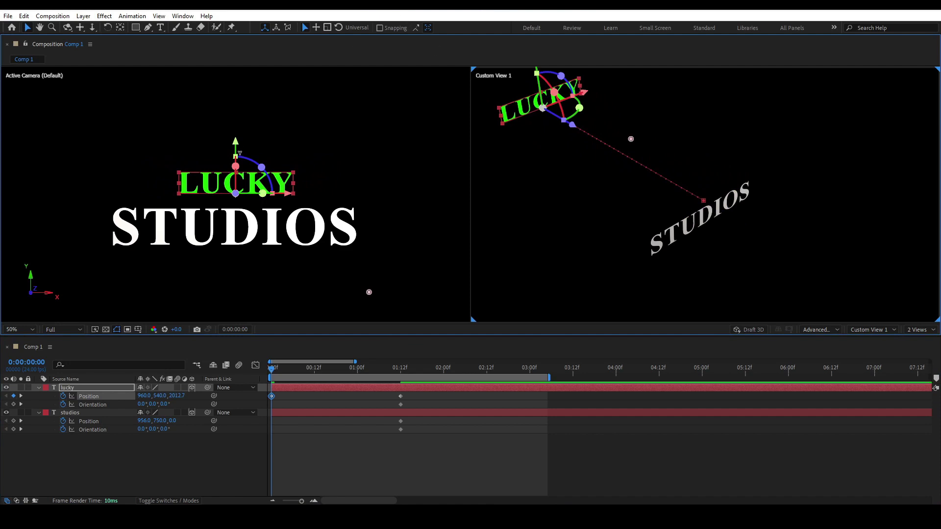
pyautogui.moveTo(235, 148); pyautogui.dragTo(254, 5)
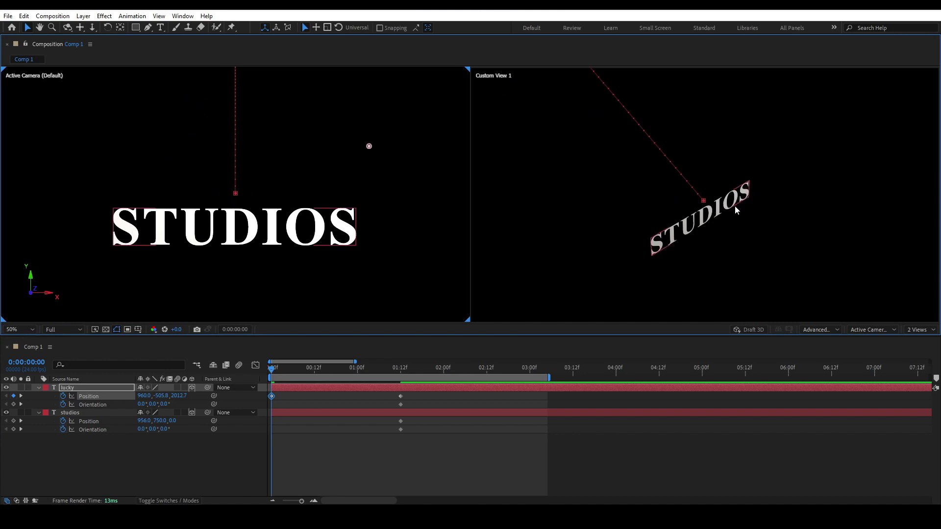
# Step: Dolly the Custom View 1 camera out to show lucky's whole motion path, and select its Position keyframe at 0:00:01:12
pyautogui.scroll(-4, 745, 199)
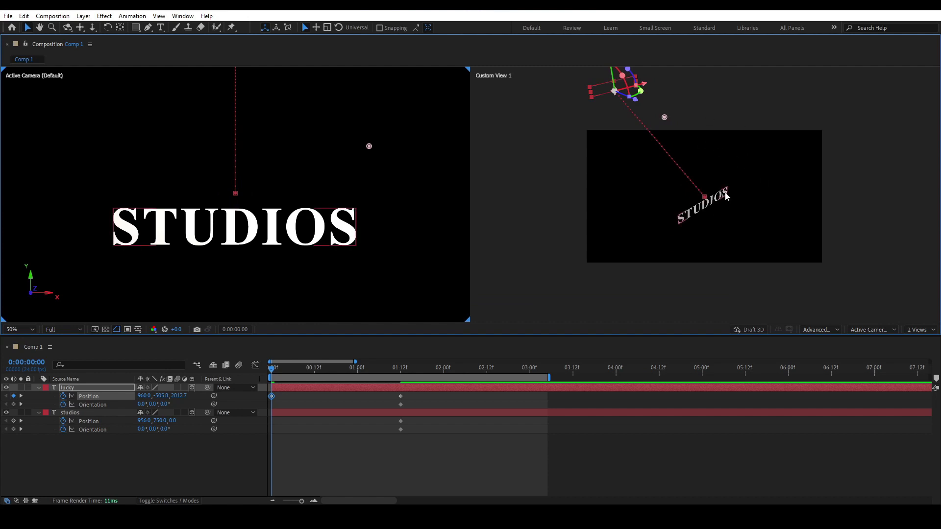
pyautogui.click(93, 28)
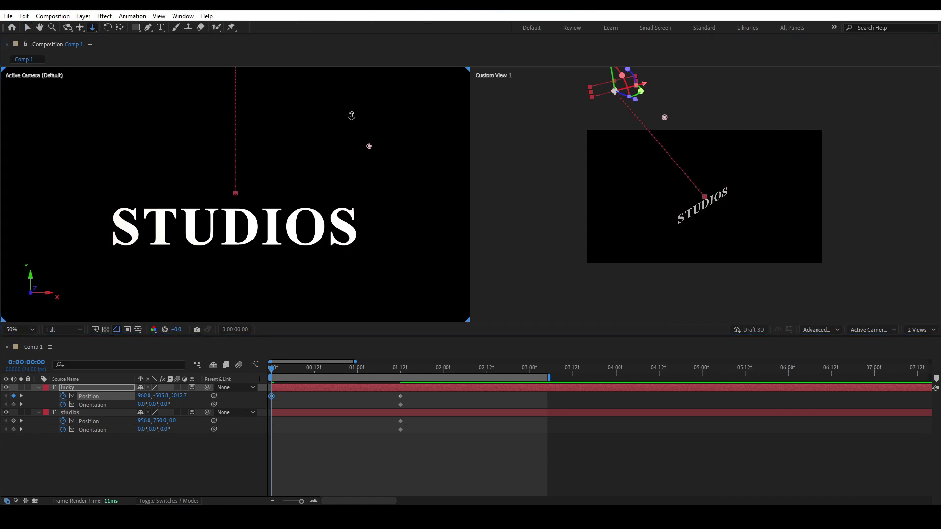
pyautogui.moveTo(736, 158); pyautogui.dragTo(774, 428)
pyautogui.moveTo(749, 177)
pyautogui.mouseDown()
pyautogui.moveTo(764, 238)
pyautogui.moveTo(744, 175)
pyautogui.mouseUp()
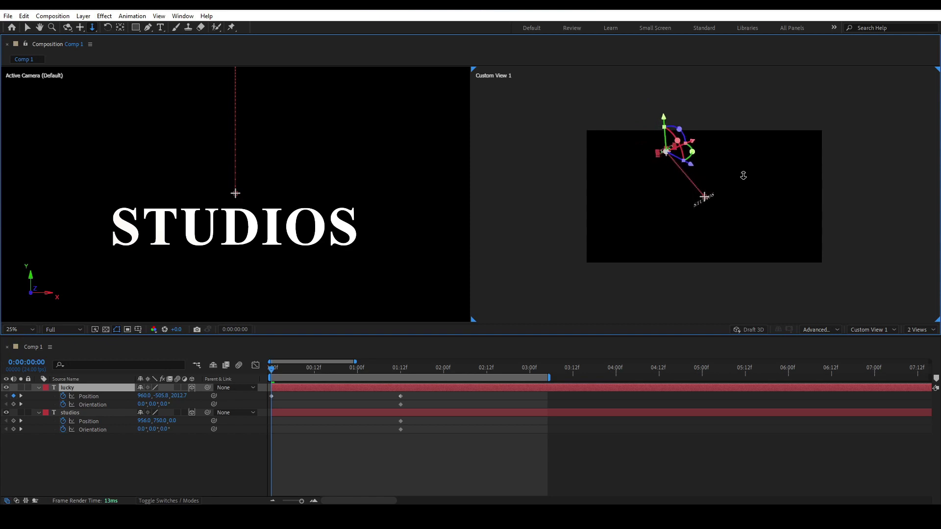
pyautogui.click(108, 389)
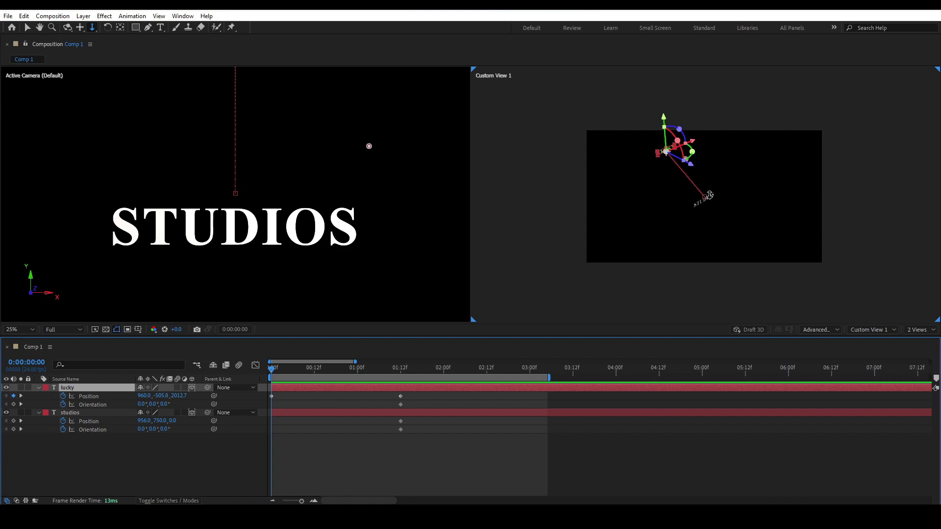
pyautogui.click(400, 395)
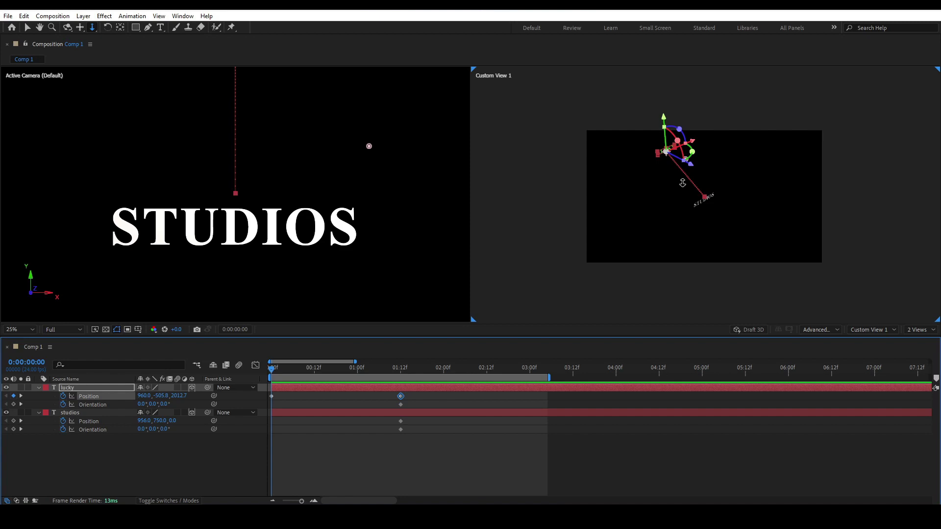
pyautogui.press('v')
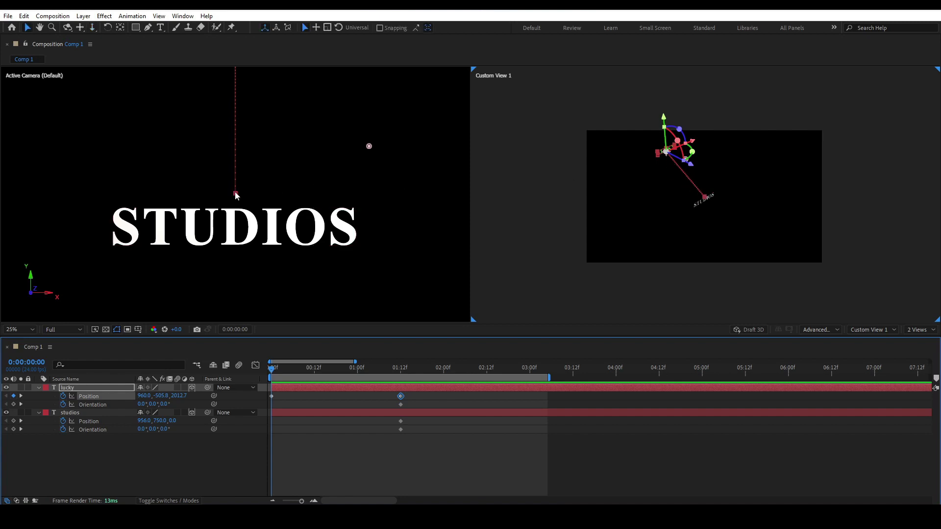
# Step: Turn off Default Spatial Interpolation to Linear in the General preferences, and clear the keyframe selection
pyautogui.click(24, 16)
pyautogui.moveTo(79, 291)
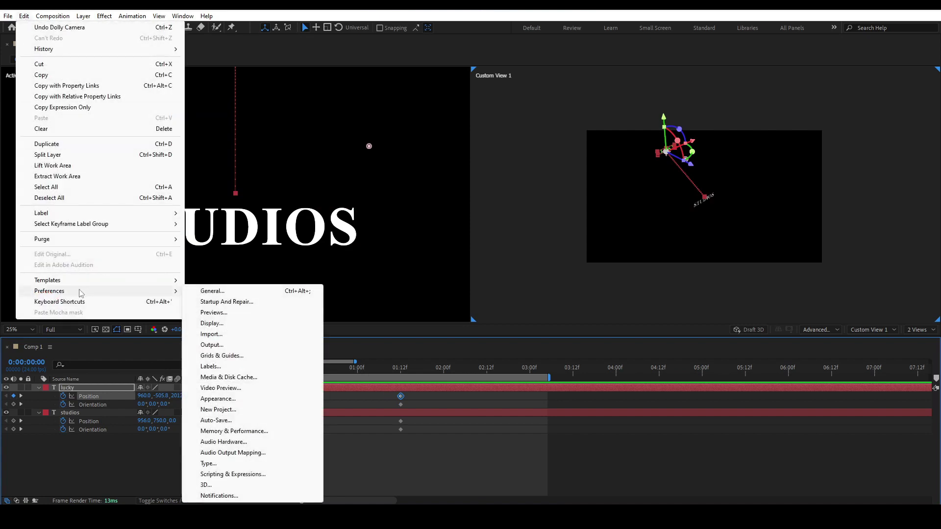
pyautogui.click(209, 291)
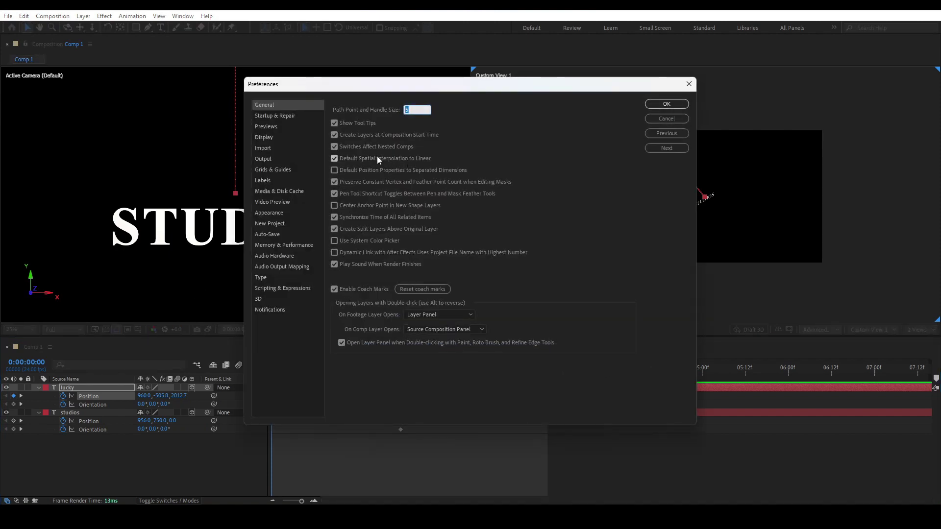
pyautogui.click(335, 158)
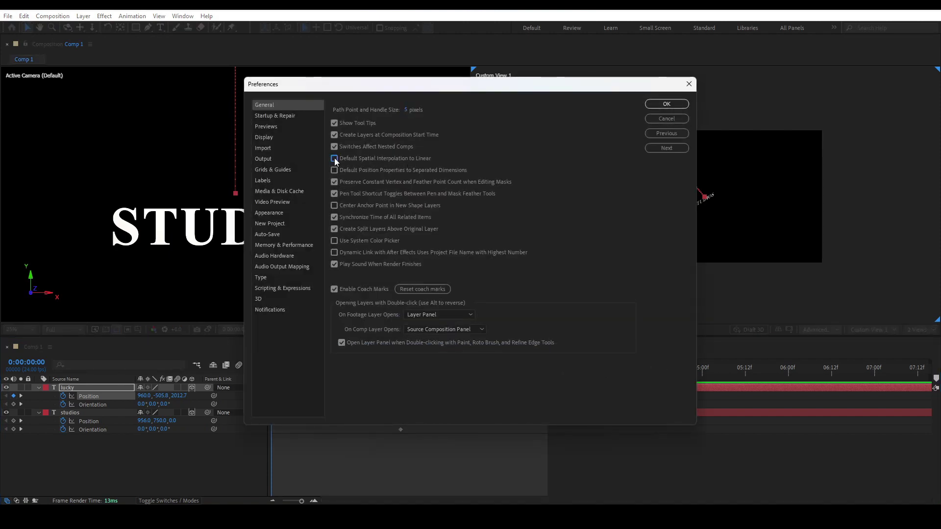
pyautogui.click(680, 105)
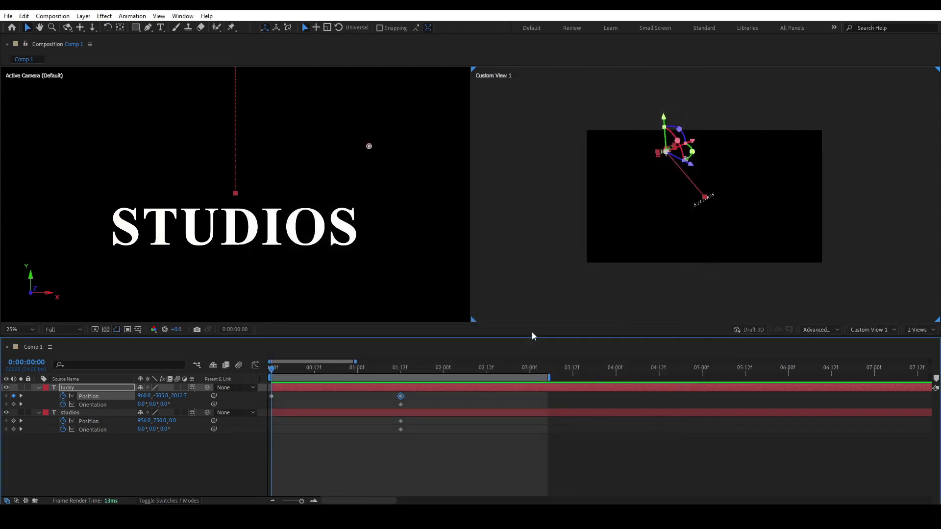
pyautogui.click(329, 422)
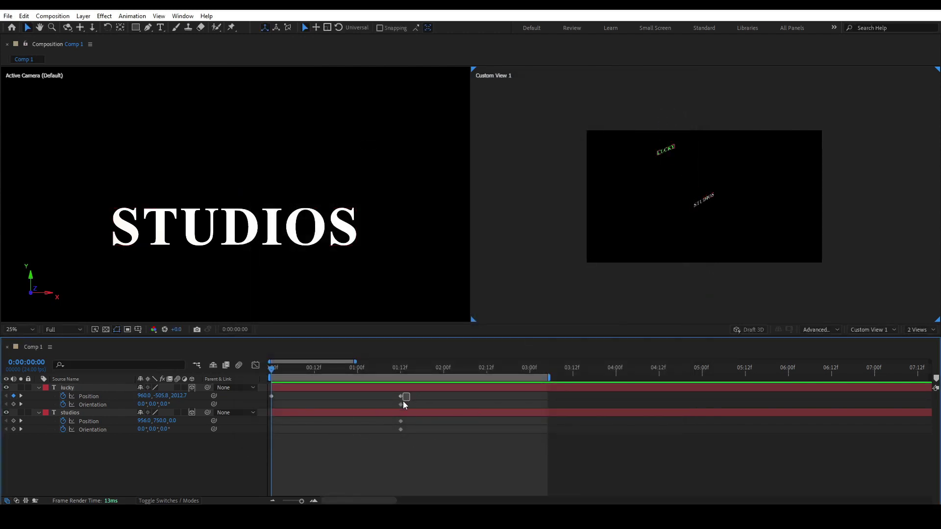
# Step: Undo the lucky layer's first-frame moves and the Position and Orientation keyframes on both text layers
pyautogui.hotkey('ctrl', 'z')
pyautogui.hotkey('ctrl', 'z')
pyautogui.hotkey('ctrl', 'z')
pyautogui.hotkey('ctrl', 'z')
pyautogui.click(109, 442)
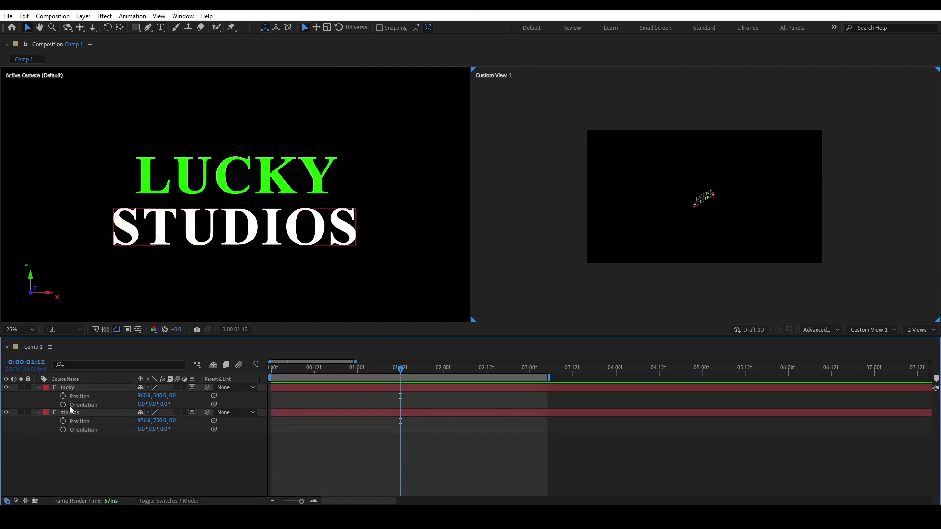
# Step: Keyframe Position and Orientation on both layers at 0:00:01:12, and move lucky to about Y -566, Z 2543 at the first frame
pyautogui.moveTo(63, 396); pyautogui.dragTo(64, 430)
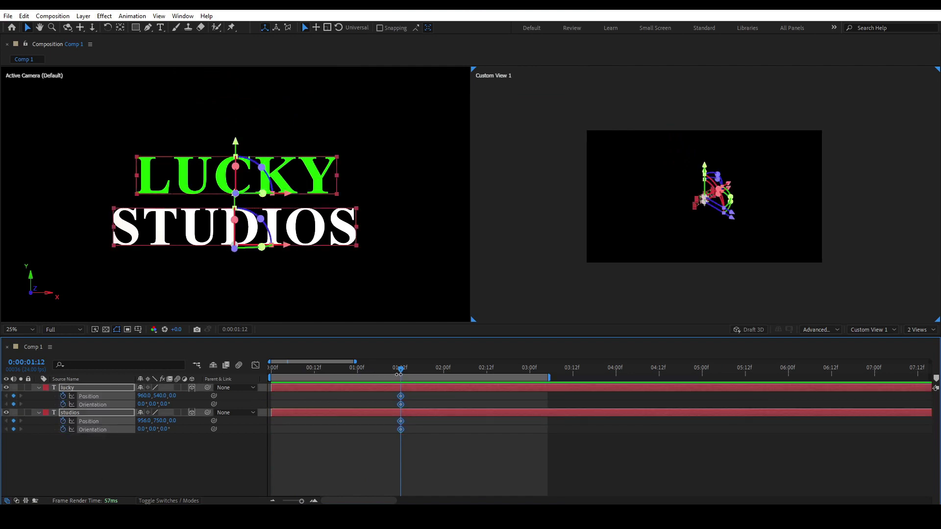
pyautogui.moveTo(401, 371); pyautogui.dragTo(248, 377)
pyautogui.click(87, 445)
pyautogui.click(94, 397)
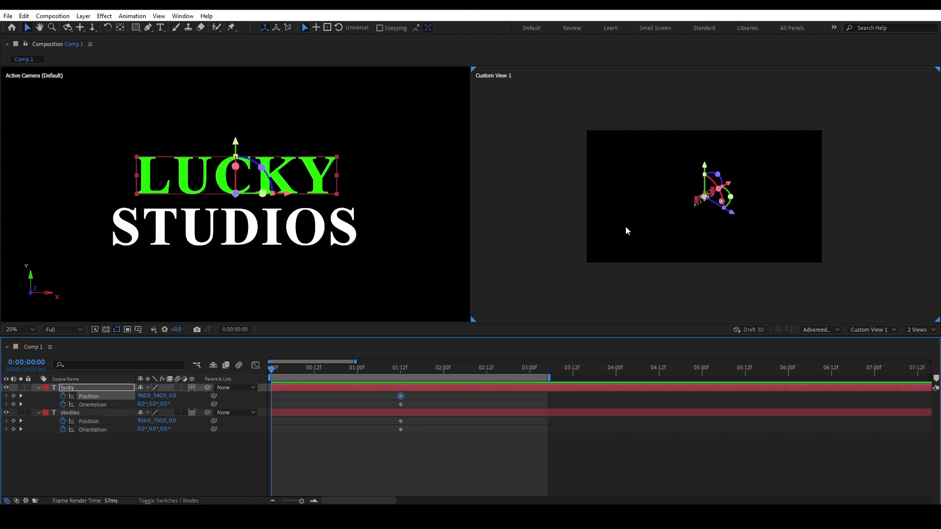
pyautogui.moveTo(732, 213); pyautogui.dragTo(670, 211)
pyautogui.moveTo(236, 141); pyautogui.dragTo(238, 0)
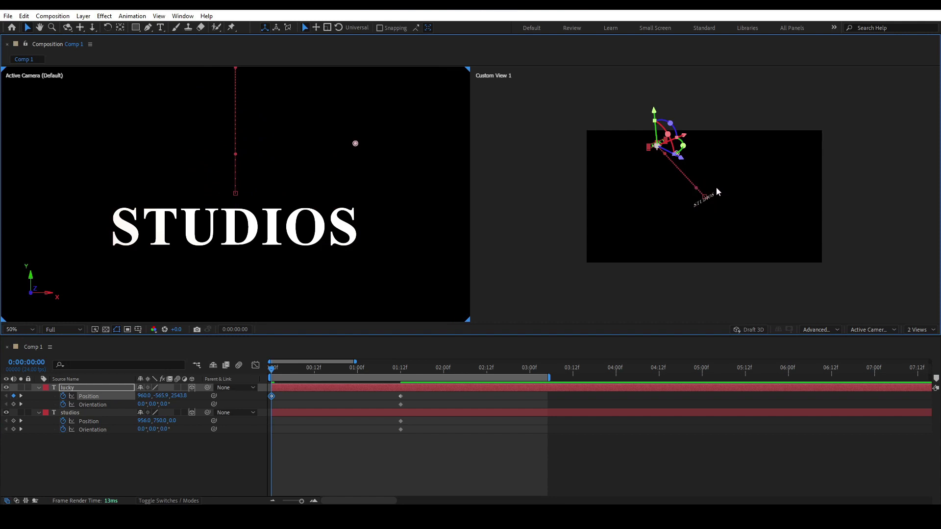
# Step: Bend the lucky layer's motion path into a sweeping curve in Custom View 1 using both keyframes' direction handles
pyautogui.scroll(4, 719, 187)
pyautogui.scroll(-1, 723, 191)
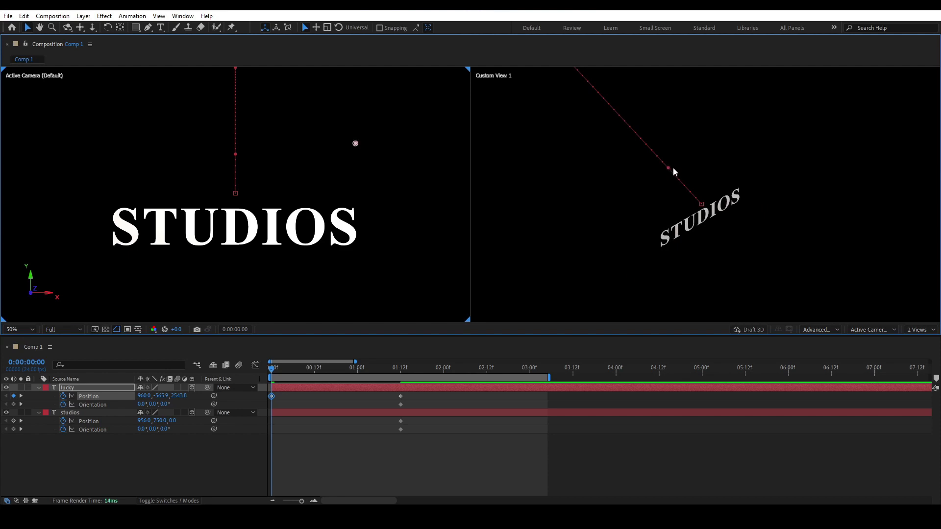
pyautogui.moveTo(646, 106); pyautogui.dragTo(693, 171)
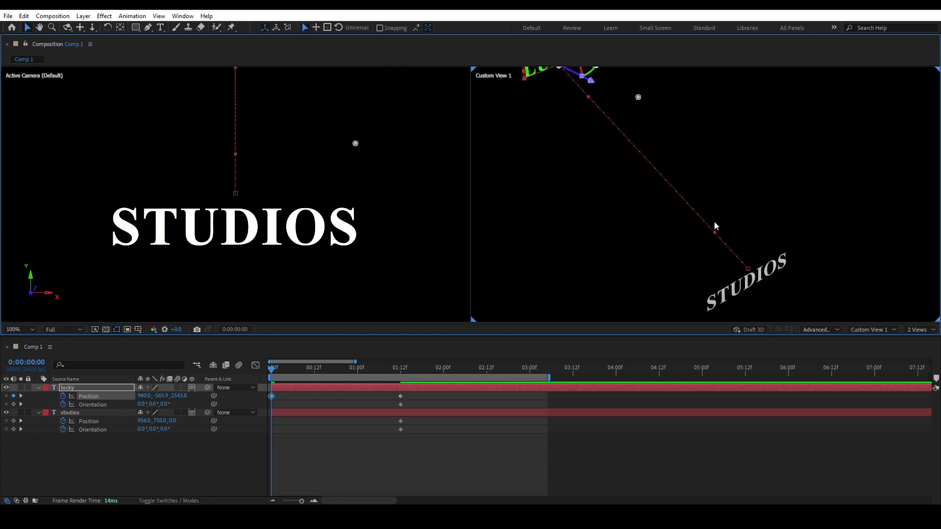
pyautogui.moveTo(715, 232); pyautogui.dragTo(573, 277)
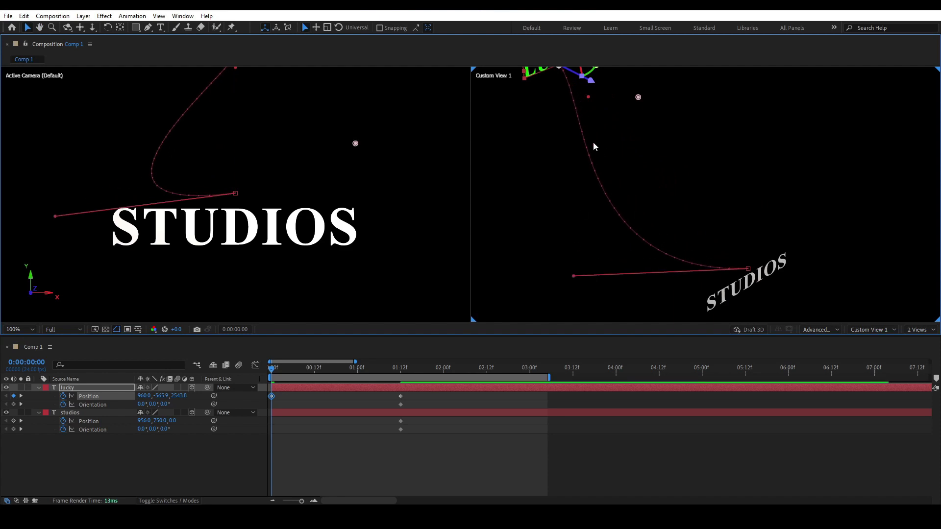
pyautogui.moveTo(588, 96); pyautogui.dragTo(520, 195)
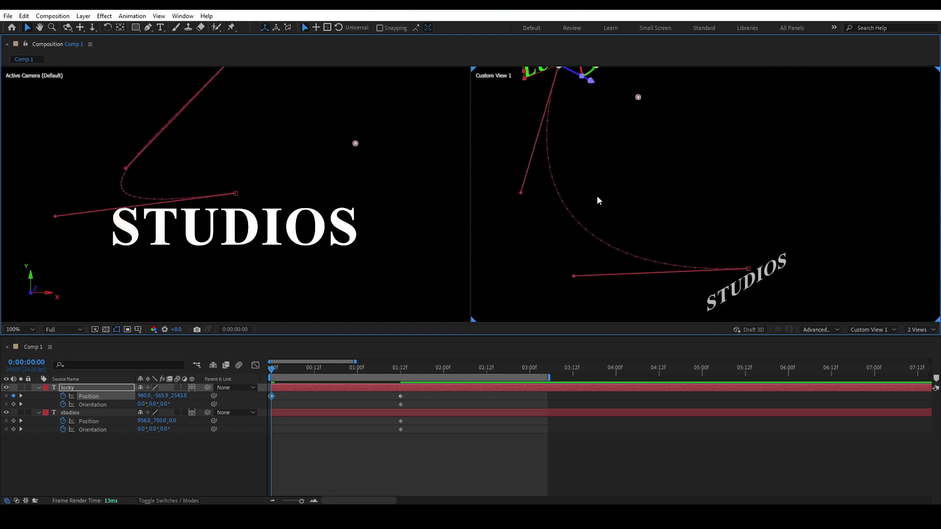
# Step: Scrub through the lucky layer's curved motion, and undo both motion path handle changes
pyautogui.scroll(-1, 643, 219)
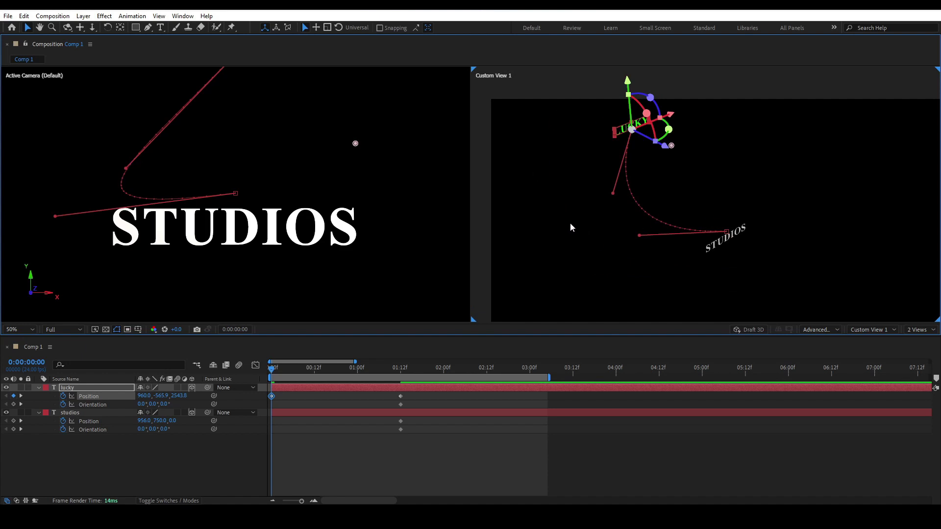
pyautogui.scroll(-1, 339, 229)
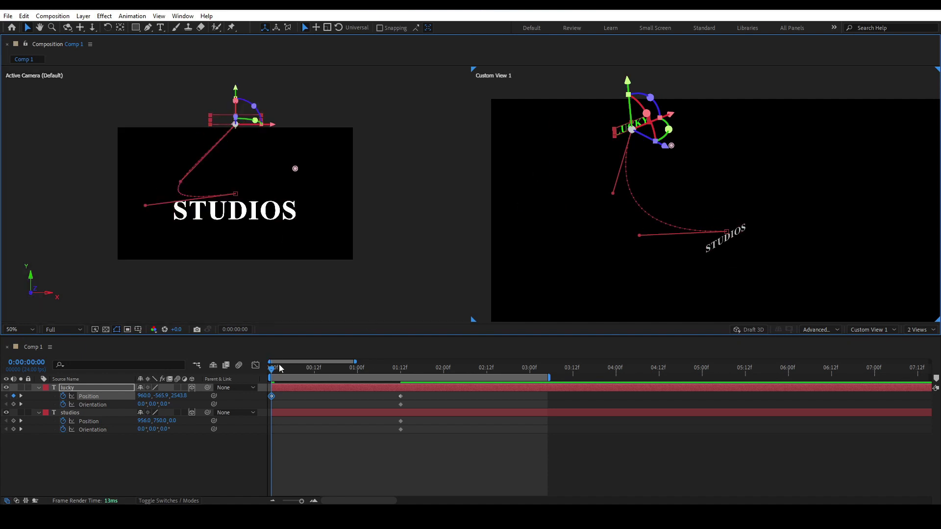
pyautogui.moveTo(273, 371)
pyautogui.mouseDown()
pyautogui.moveTo(384, 367)
pyautogui.moveTo(264, 371)
pyautogui.mouseUp()
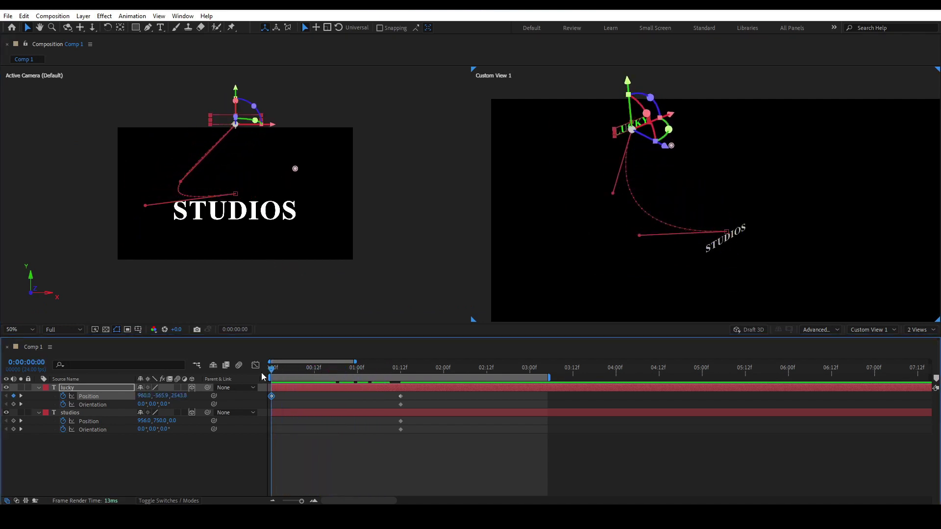
pyautogui.hotkey('ctrl', 'z')
pyautogui.hotkey('ctrl', 'z')
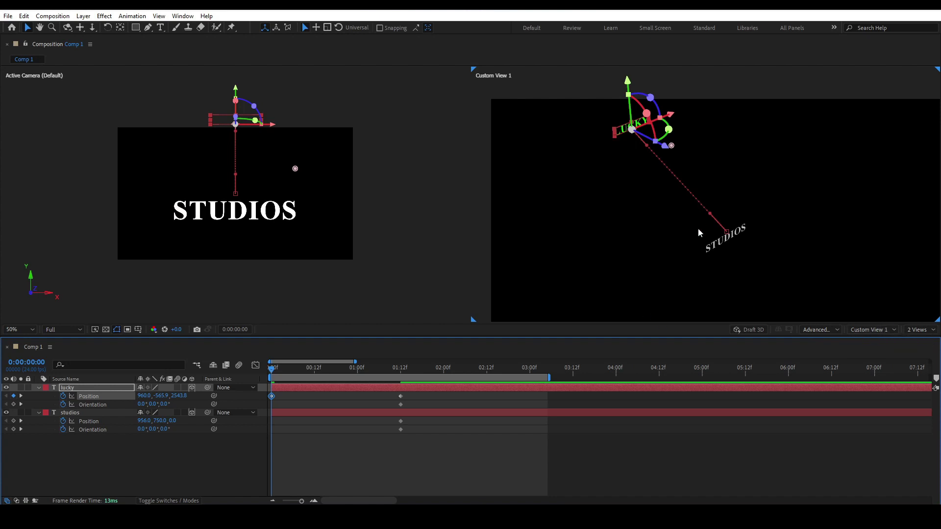
# Step: Change the Custom View 1 view to Left
pyautogui.click(889, 329)
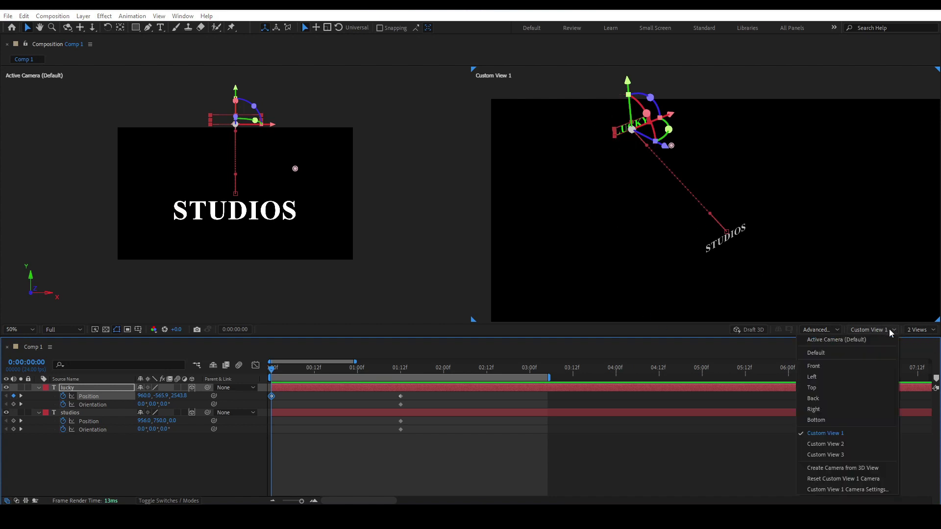
pyautogui.click(822, 378)
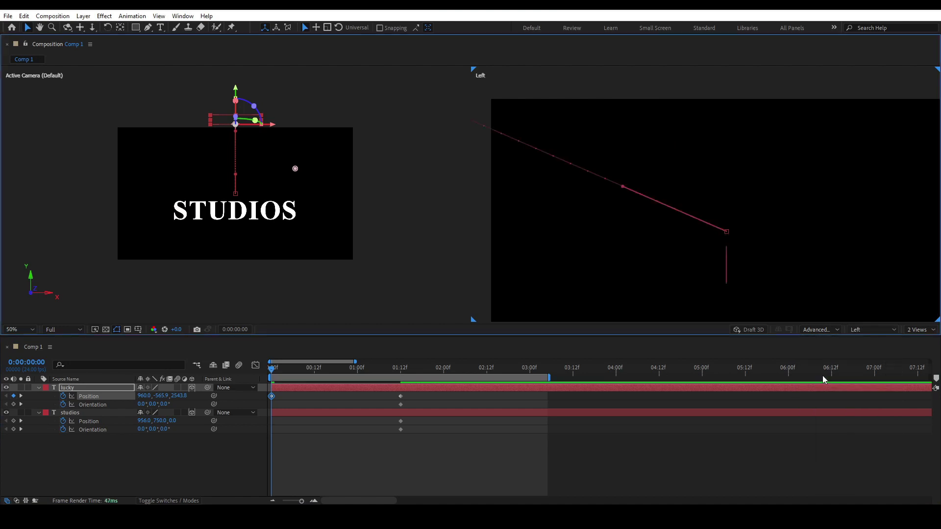
# Step: Bend the lucky layer's motion path into a sweeping curve in the Left view using both keyframes' direction handles
pyautogui.scroll(-4, 702, 223)
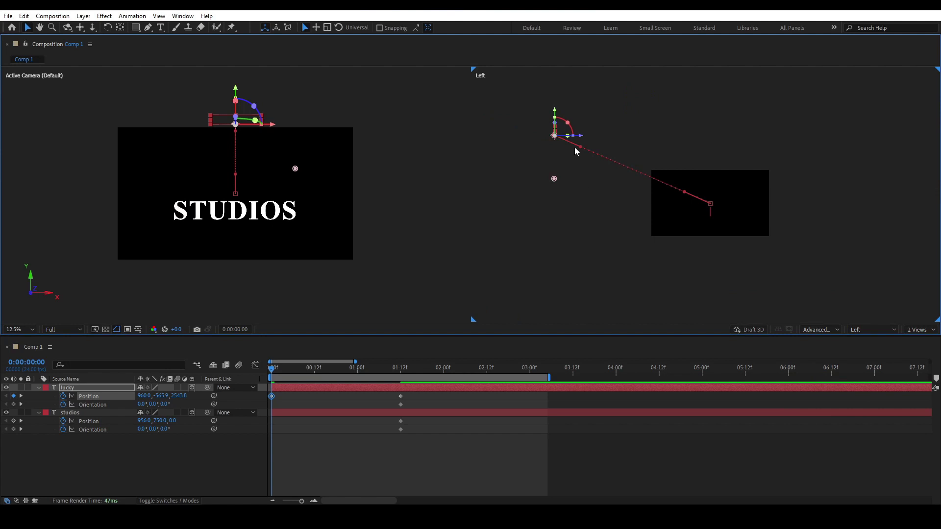
pyautogui.moveTo(579, 146); pyautogui.dragTo(510, 191)
pyautogui.moveTo(685, 195); pyautogui.dragTo(622, 208)
pyautogui.moveTo(508, 196); pyautogui.dragTo(416, 165)
pyautogui.click(419, 161)
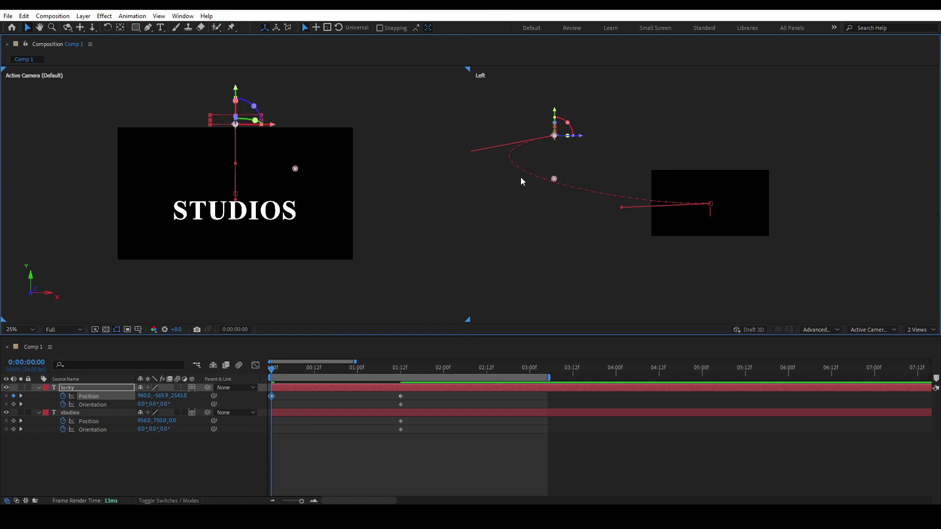
pyautogui.click(647, 241)
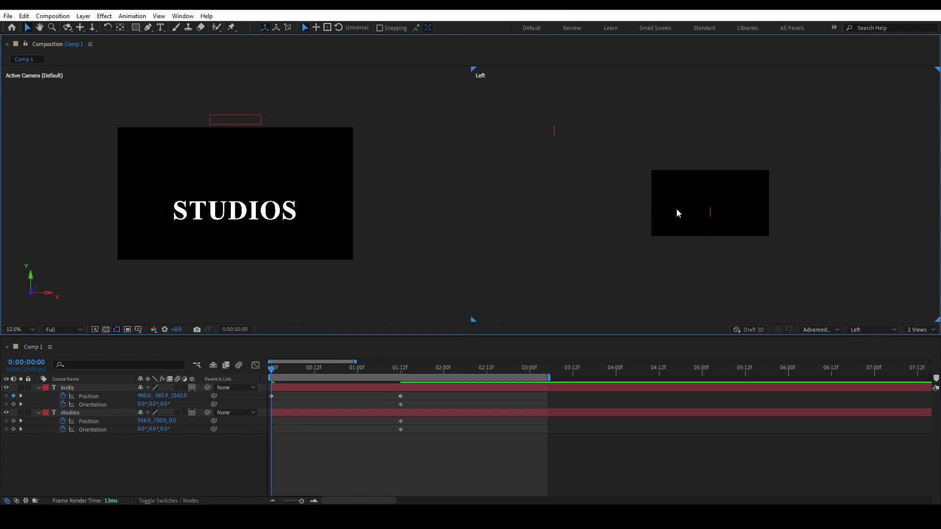
# Step: Switch the Left view to Right, and return it to Left
pyautogui.click(873, 330)
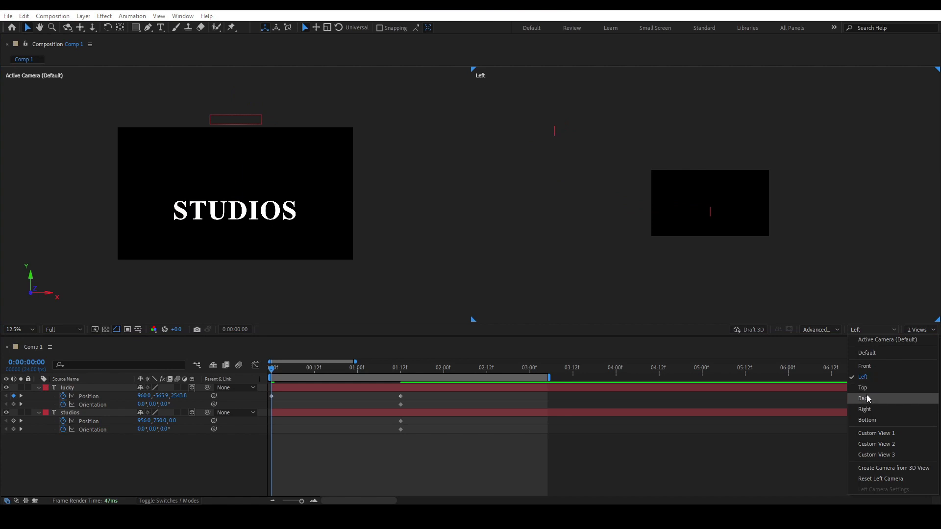
pyautogui.click(864, 410)
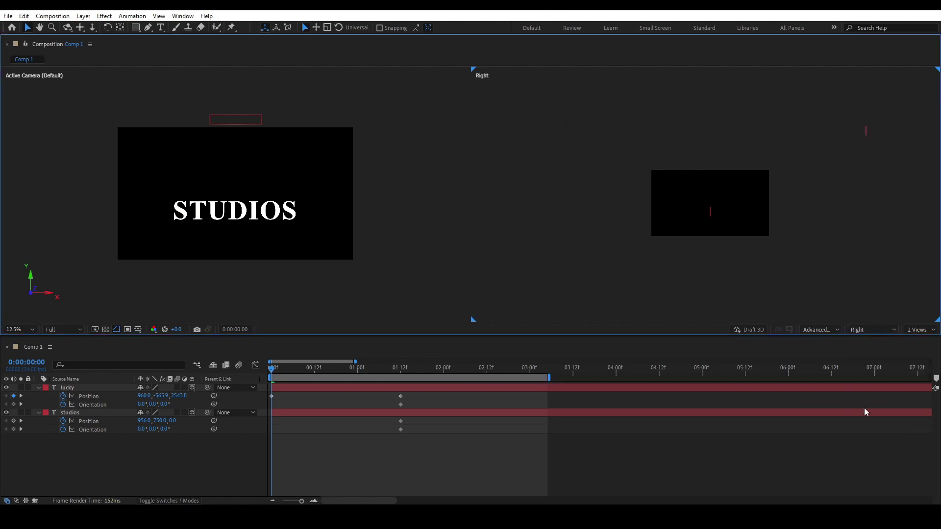
pyautogui.click(873, 330)
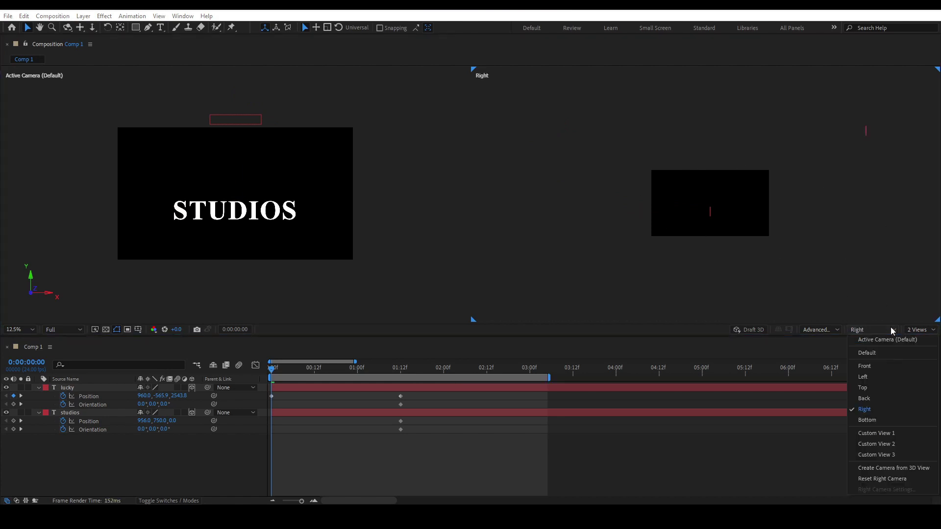
pyautogui.click(869, 382)
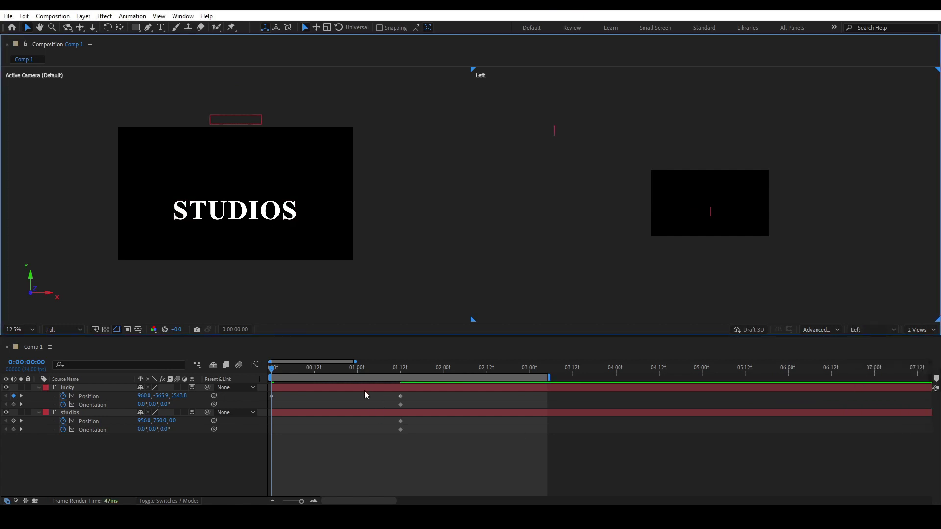
pyautogui.moveTo(363, 391); pyautogui.dragTo(358, 392)
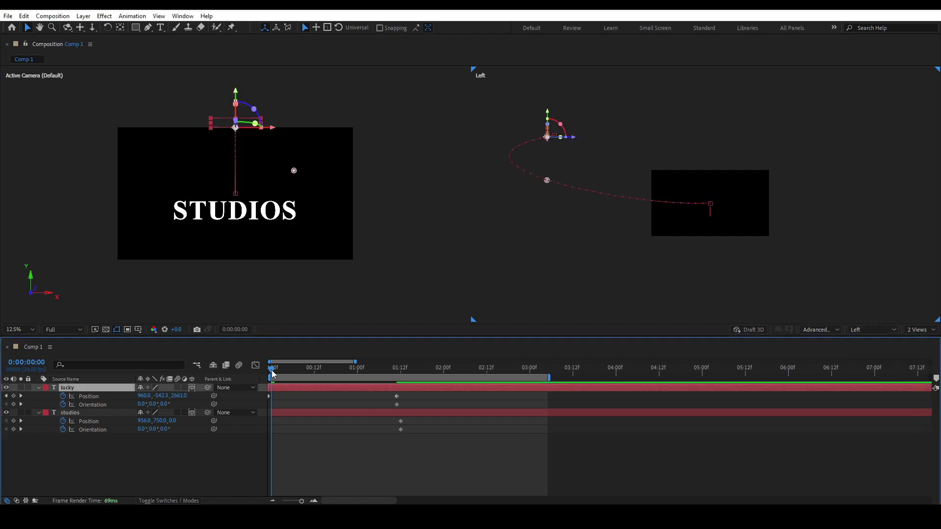
pyautogui.hotkey('ctrl', 'z')
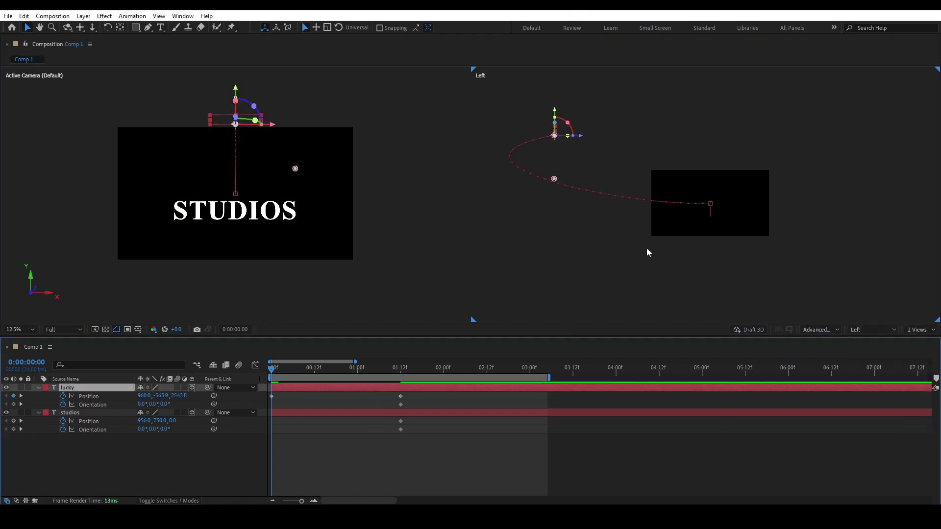
pyautogui.moveTo(419, 450); pyautogui.dragTo(265, 392)
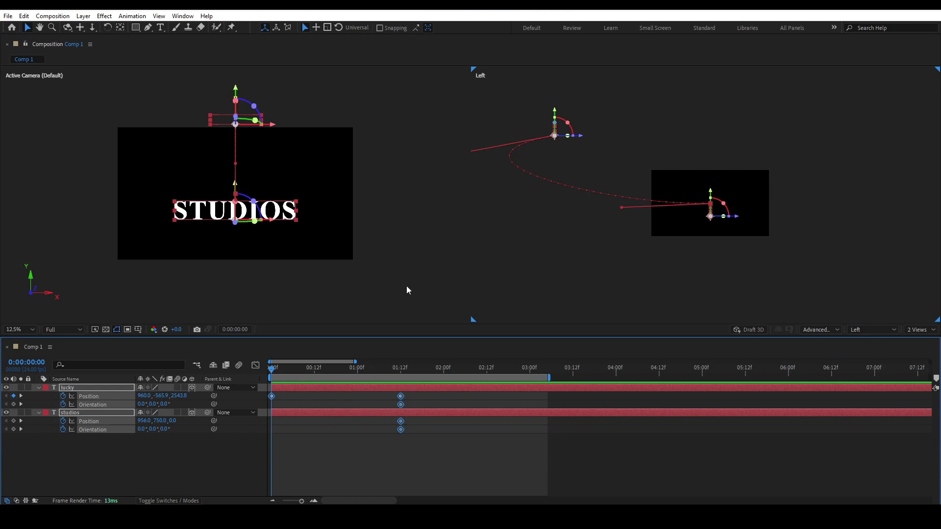
pyautogui.click(407, 463)
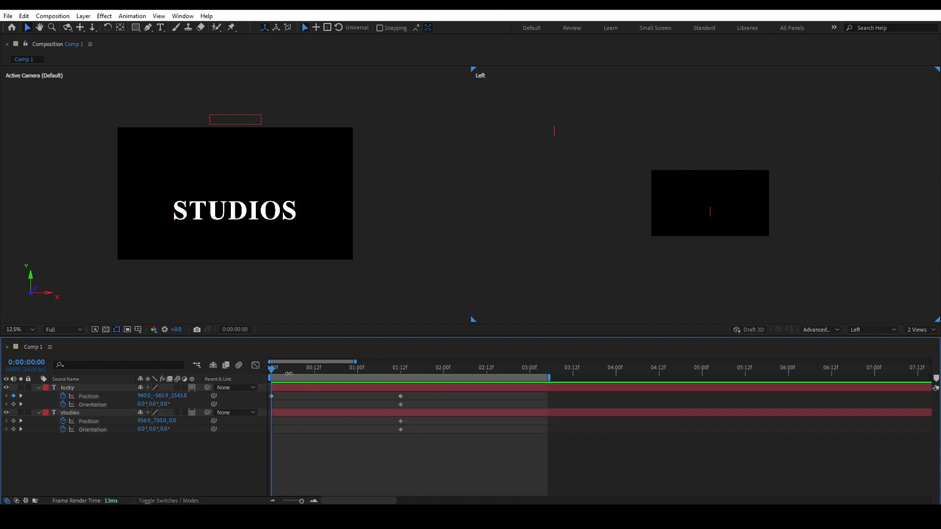
# Step: Rotate the lucky layer to about 86° X orientation at the first frame, and preview its motion
pyautogui.moveTo(273, 368)
pyautogui.mouseDown()
pyautogui.moveTo(307, 372)
pyautogui.moveTo(255, 373)
pyautogui.mouseUp()
pyautogui.click(101, 388)
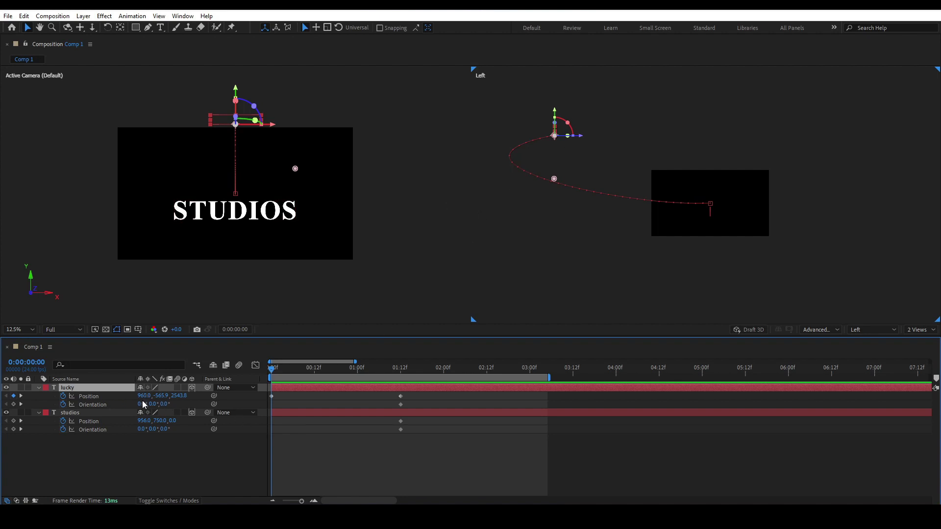
pyautogui.moveTo(564, 119); pyautogui.dragTo(573, 139)
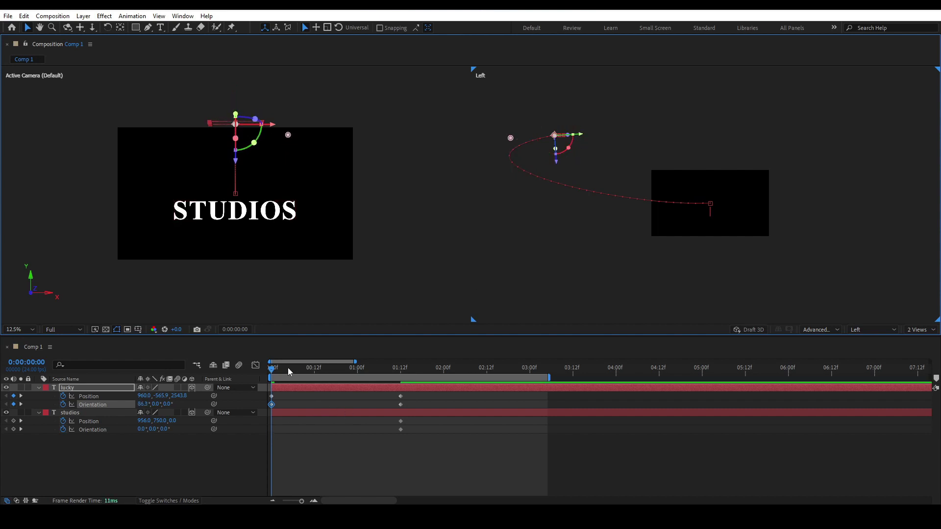
pyautogui.click(225, 440)
pyautogui.press('space')
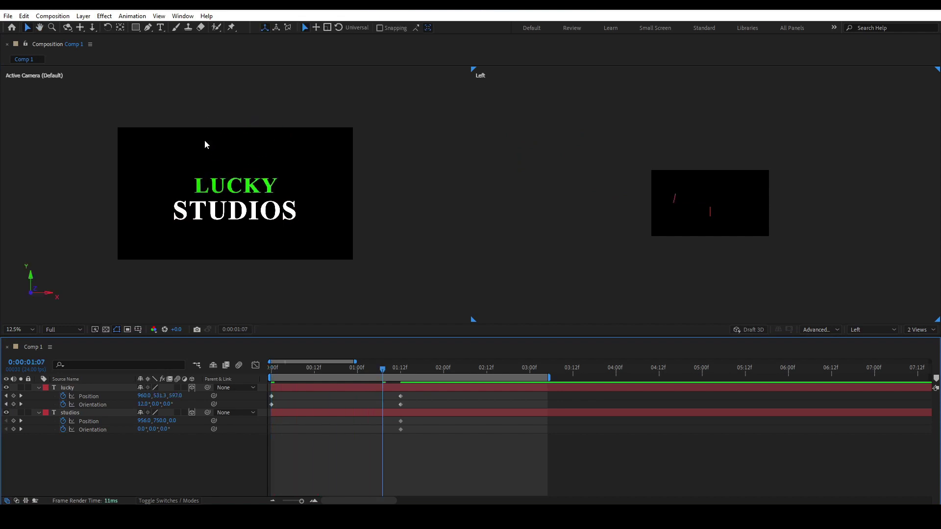
pyautogui.moveTo(386, 371); pyautogui.dragTo(265, 372)
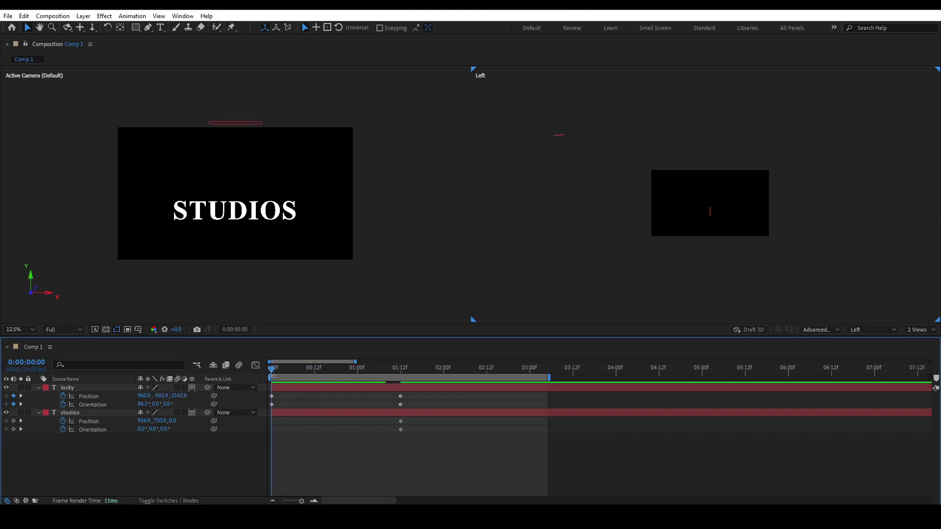
# Step: Apply Easy Ease to all of the lucky layer's Position and Orientation keyframes, and preview the motion from the start
pyautogui.moveTo(411, 394); pyautogui.dragTo(268, 405)
pyautogui.press('F9')
pyautogui.press('space')
pyautogui.moveTo(319, 368); pyautogui.dragTo(271, 371)
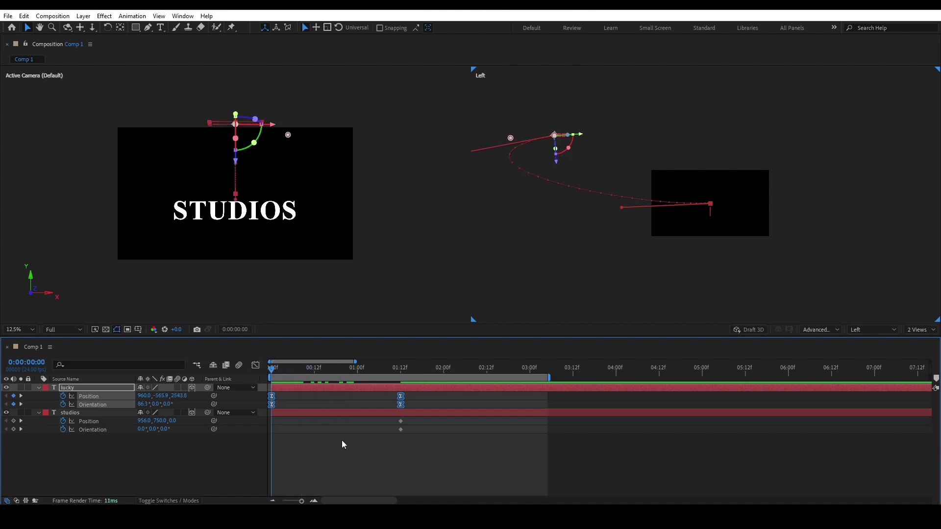
# Step: Move the studios layer to about Y 1502, Z 2384 at the first frame, and bend its motion path into a curve
pyautogui.click(337, 412)
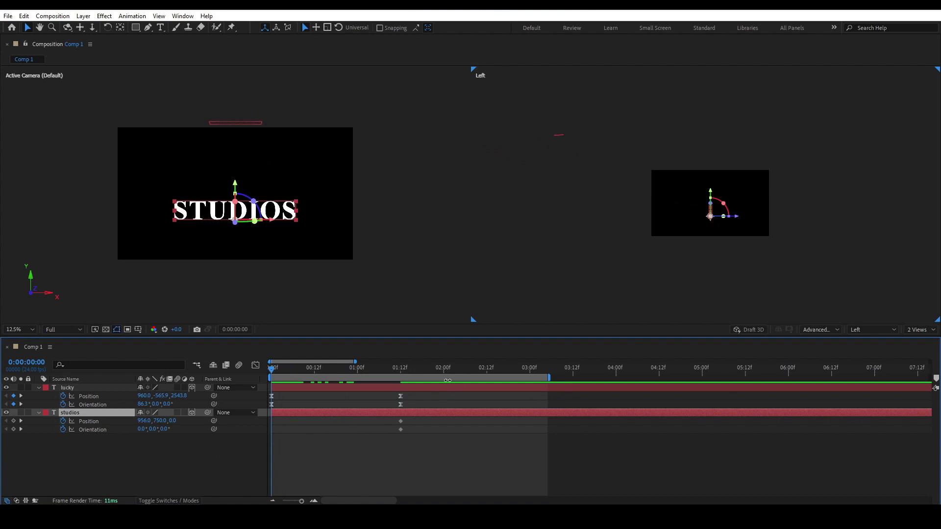
pyautogui.click(711, 190)
pyautogui.moveTo(734, 217); pyautogui.dragTo(563, 241)
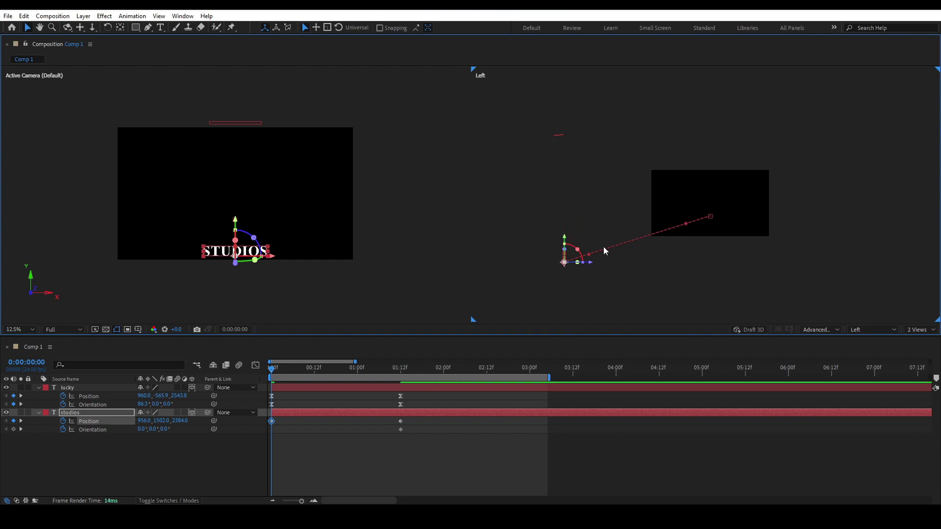
pyautogui.moveTo(590, 257); pyautogui.dragTo(460, 236)
pyautogui.moveTo(685, 223); pyautogui.dragTo(508, 205)
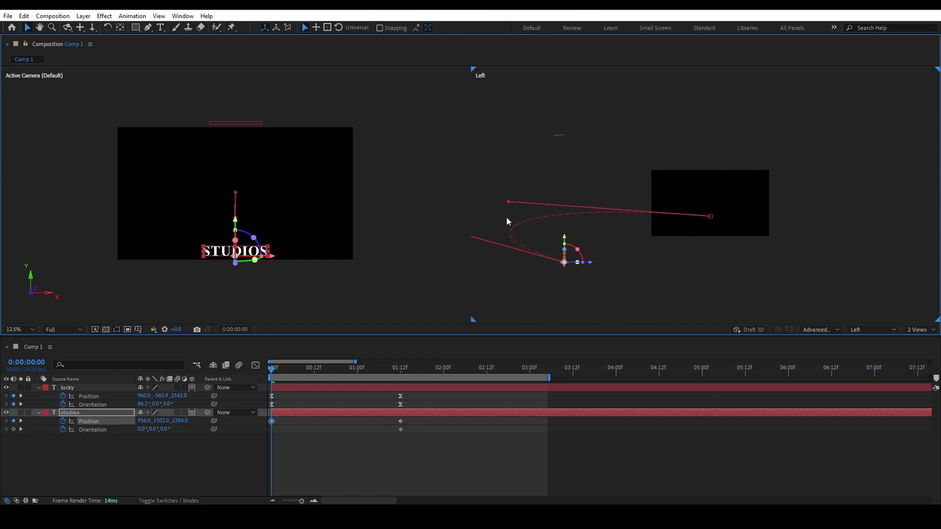
# Step: Lower the studios layer to about Y 1805 at the first frame, and rotate its X orientation to about 248°
pyautogui.click(288, 389)
pyautogui.click(299, 413)
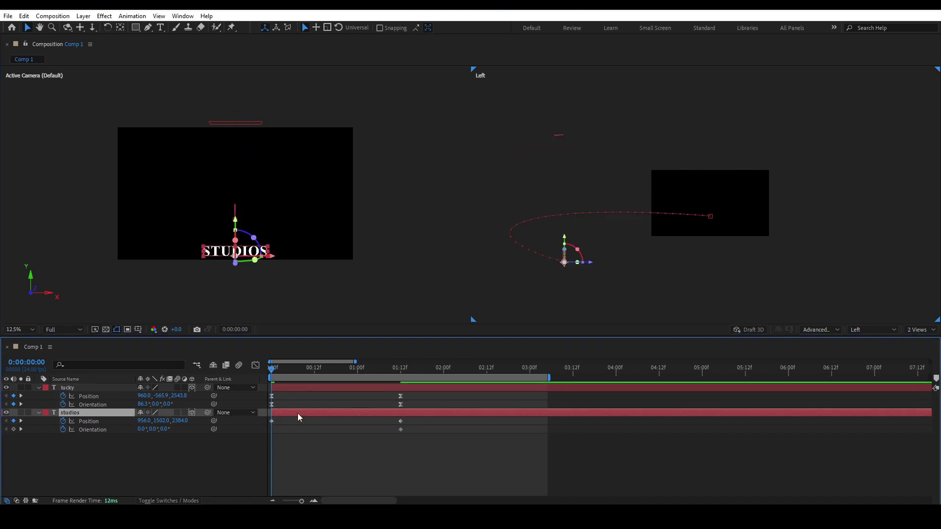
pyautogui.click(303, 387)
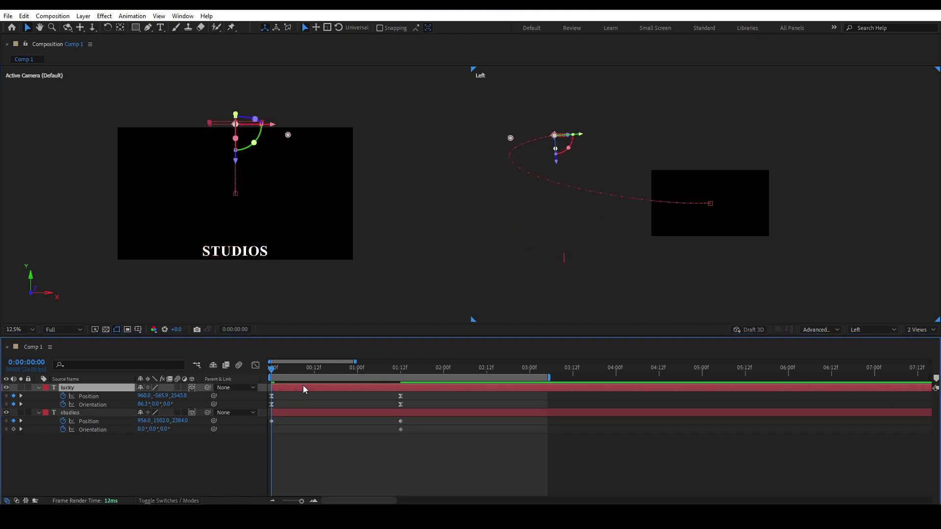
pyautogui.click(309, 414)
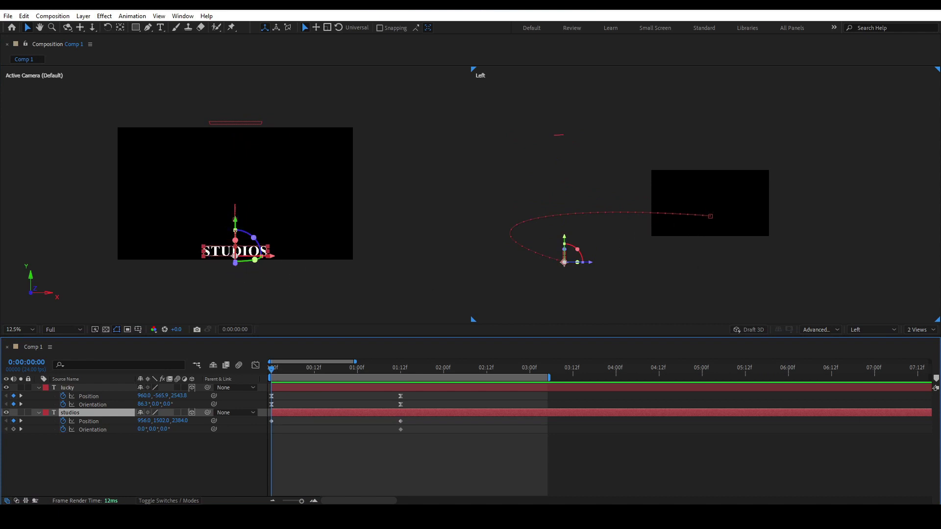
pyautogui.moveTo(235, 221); pyautogui.dragTo(235, 240)
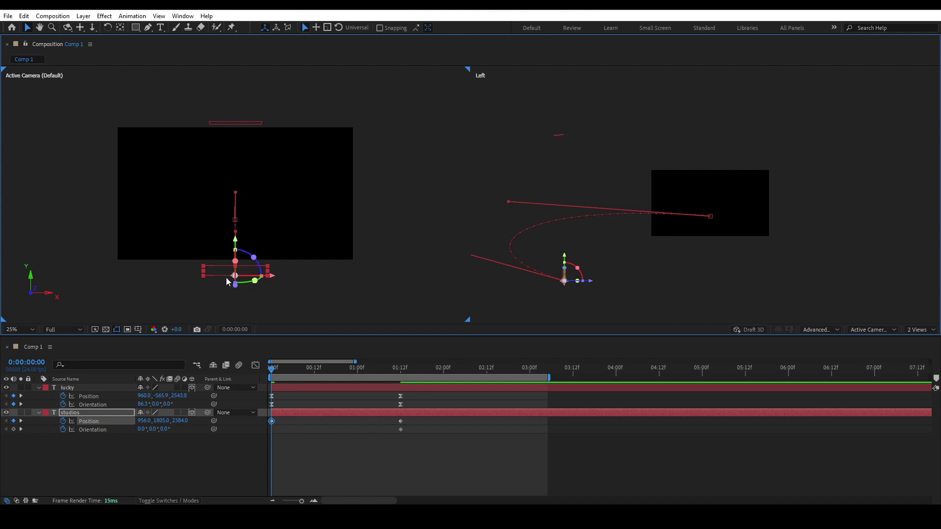
pyautogui.moveTo(580, 266); pyautogui.dragTo(519, 269)
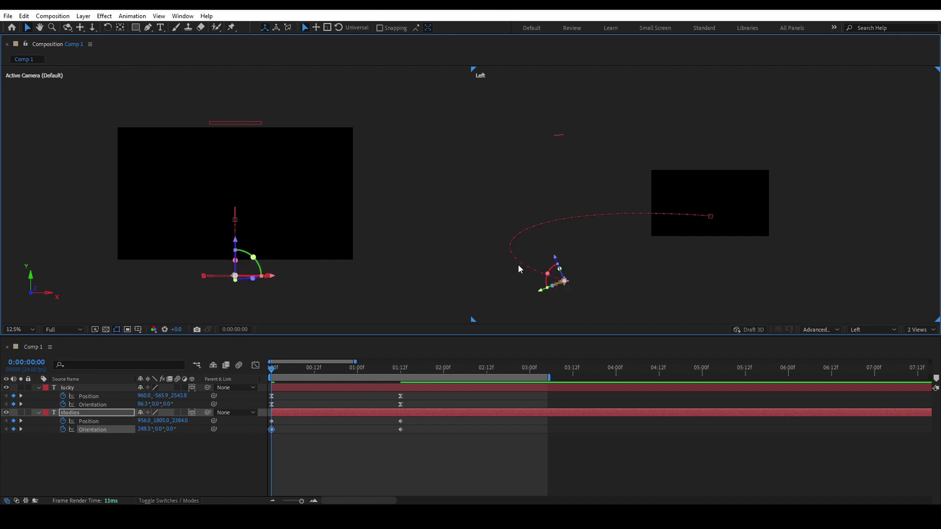
pyautogui.moveTo(274, 370); pyautogui.dragTo(232, 376)
# Step: Apply Easy Ease to all of the studios layer's Position and Orientation keyframes, and scrub the result
pyautogui.moveTo(417, 448); pyautogui.dragTo(263, 425)
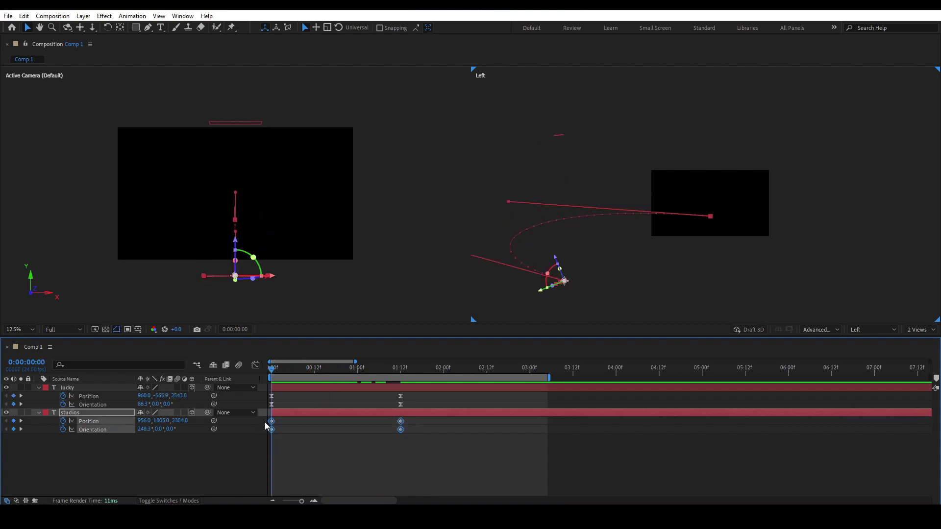
pyautogui.press('F9')
pyautogui.click(309, 459)
pyautogui.moveTo(274, 372); pyautogui.dragTo(238, 377)
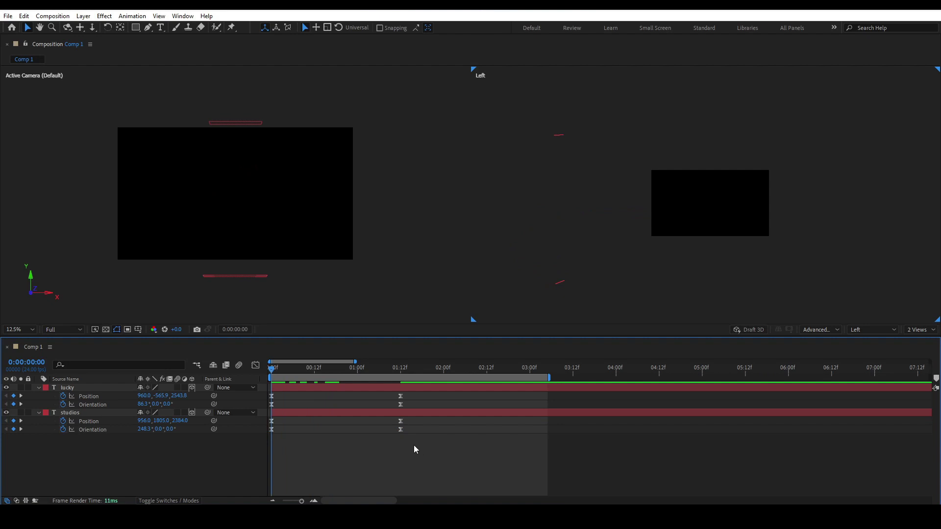
# Step: Play and scrub the animation of both text layers from the first frame
pyautogui.press('space')
pyautogui.press('space')
pyautogui.moveTo(408, 367); pyautogui.dragTo(238, 370)
pyautogui.press('space')
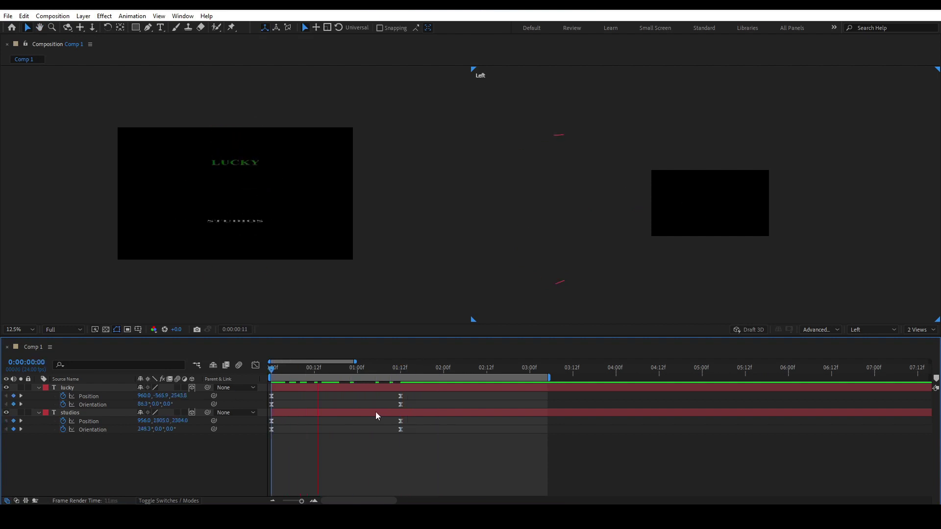
pyautogui.press('space')
pyautogui.moveTo(405, 367); pyautogui.dragTo(257, 375)
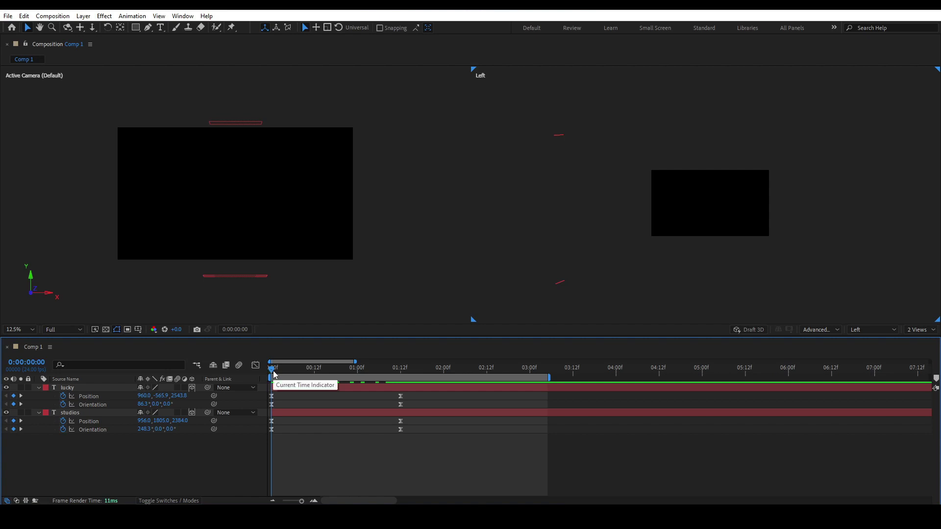
pyautogui.moveTo(274, 371)
pyautogui.mouseDown()
pyautogui.moveTo(456, 375)
pyautogui.moveTo(265, 385)
pyautogui.mouseUp()
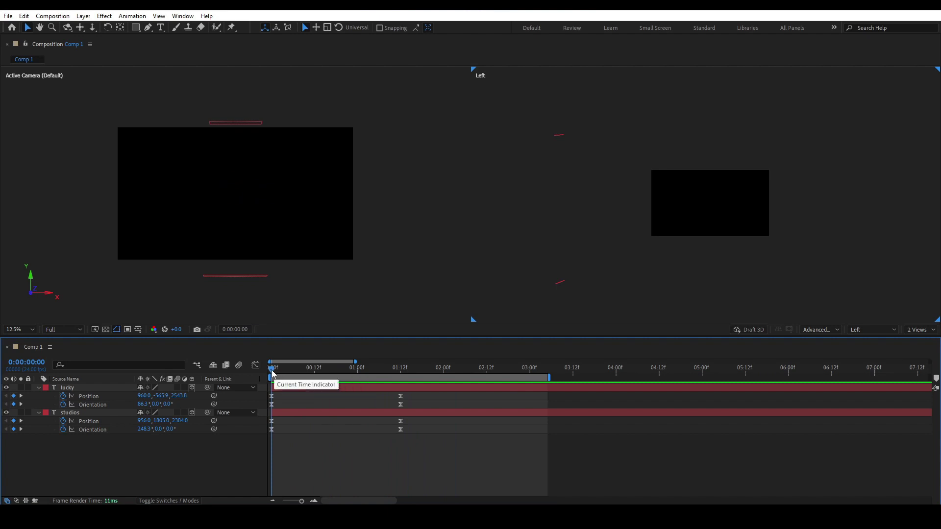
pyautogui.moveTo(273, 374); pyautogui.dragTo(423, 364)
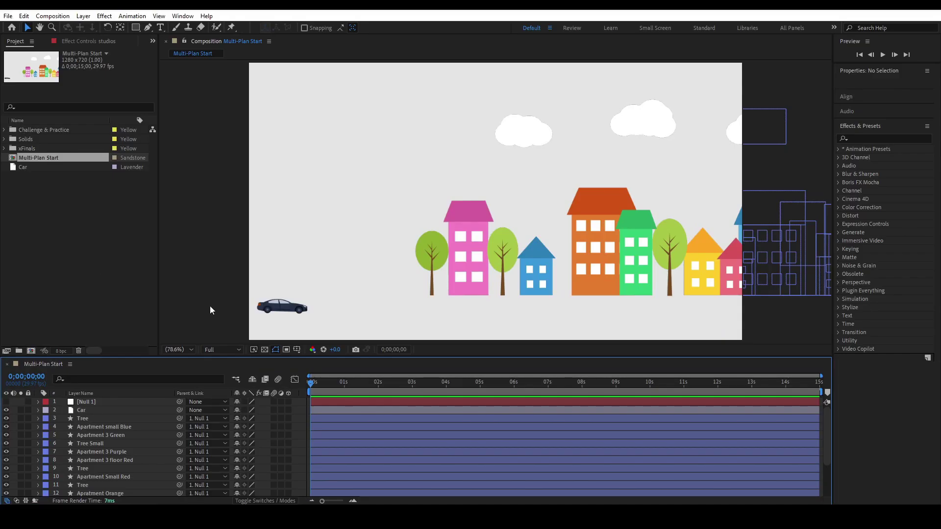
# Step: Scrub through the Multi-Plan Start composition to examine how the car, buildings and clouds move, and return to the first frame
pyautogui.moveTo(310, 386); pyautogui.dragTo(470, 379)
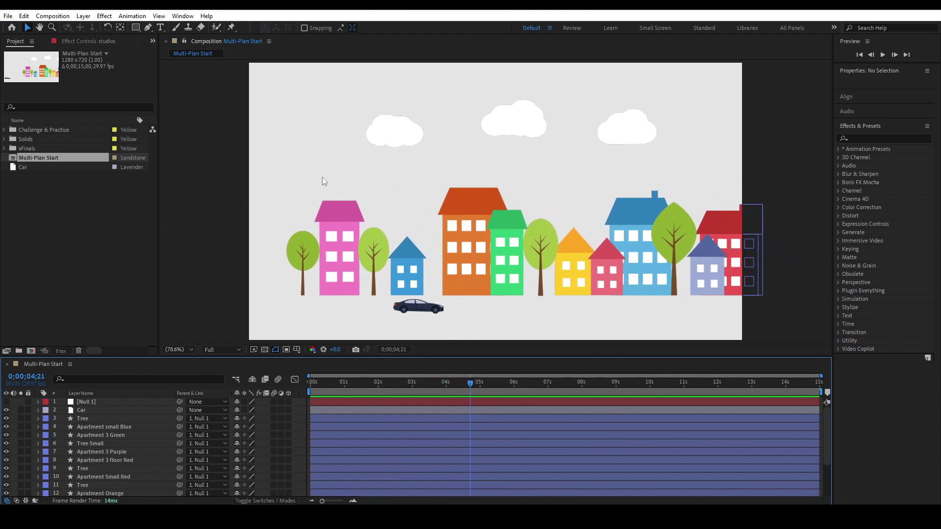
pyautogui.moveTo(470, 384); pyautogui.dragTo(503, 372)
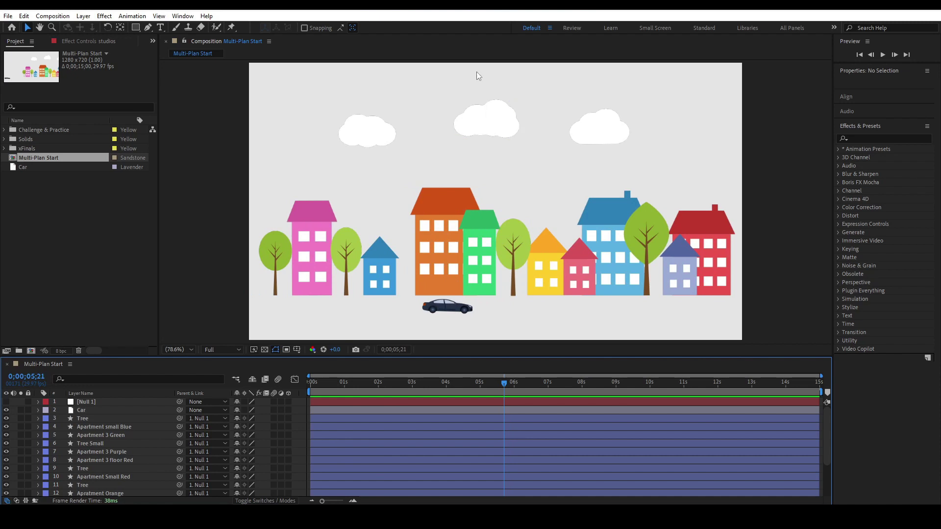
pyautogui.moveTo(504, 381); pyautogui.dragTo(425, 369)
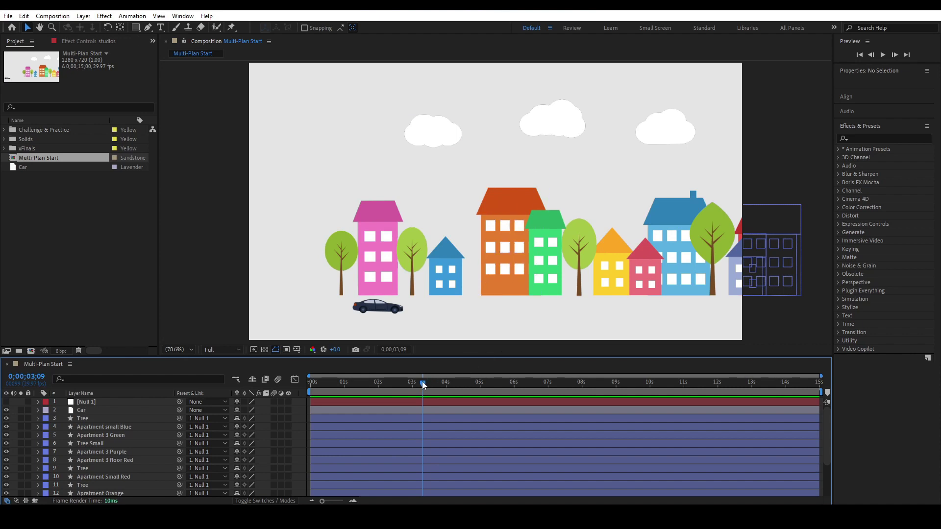
pyautogui.moveTo(415, 384); pyautogui.dragTo(455, 393)
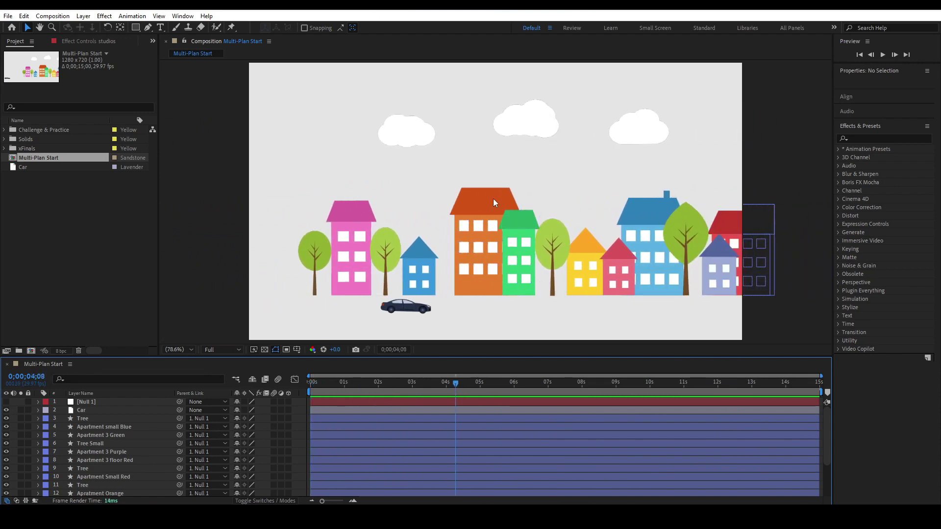
pyautogui.moveTo(453, 383); pyautogui.dragTo(306, 385)
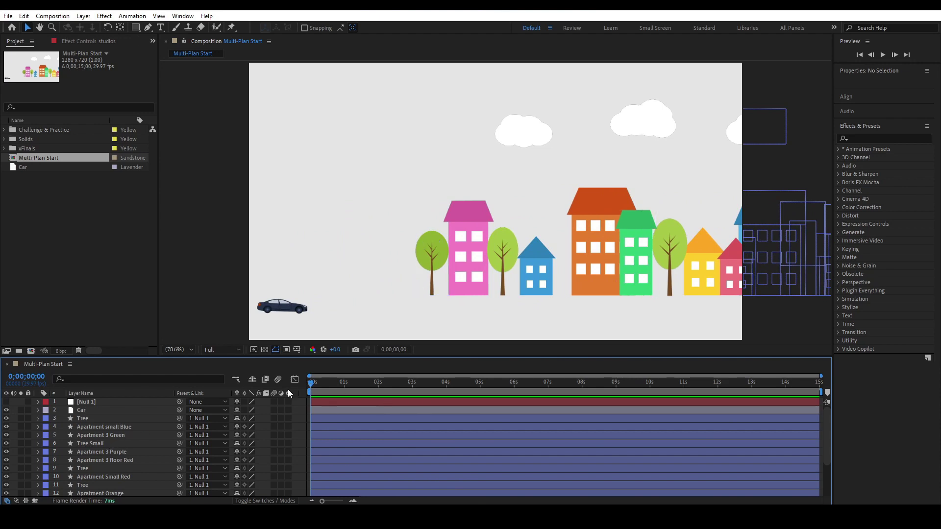
# Step: Select the Null 1 layer, make it visible while scrubbing the start of the timeline, and hide it again
pyautogui.click(86, 403)
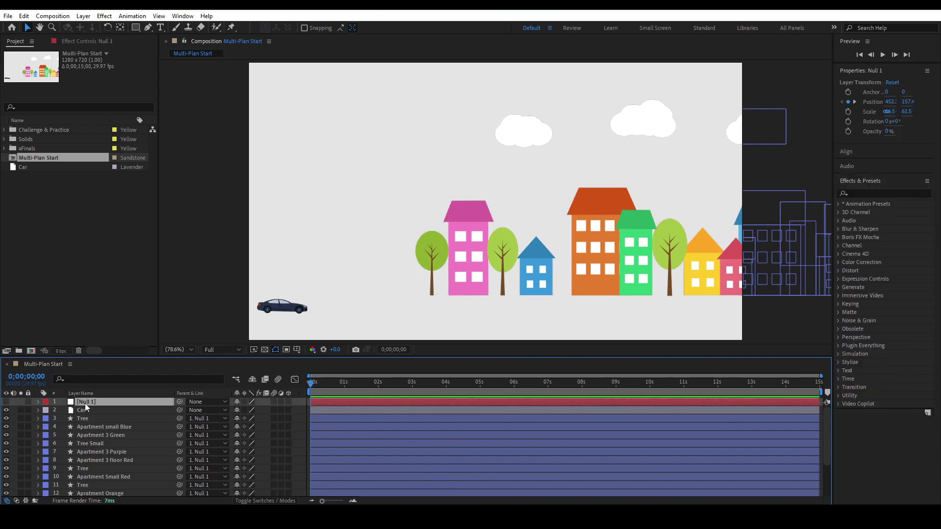
pyautogui.click(6, 402)
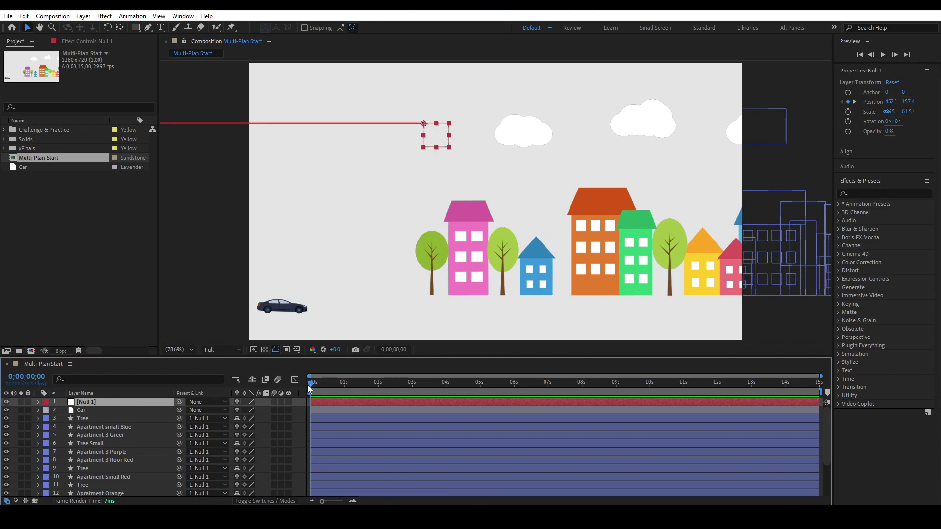
pyautogui.moveTo(316, 384); pyautogui.dragTo(286, 392)
pyautogui.click(6, 403)
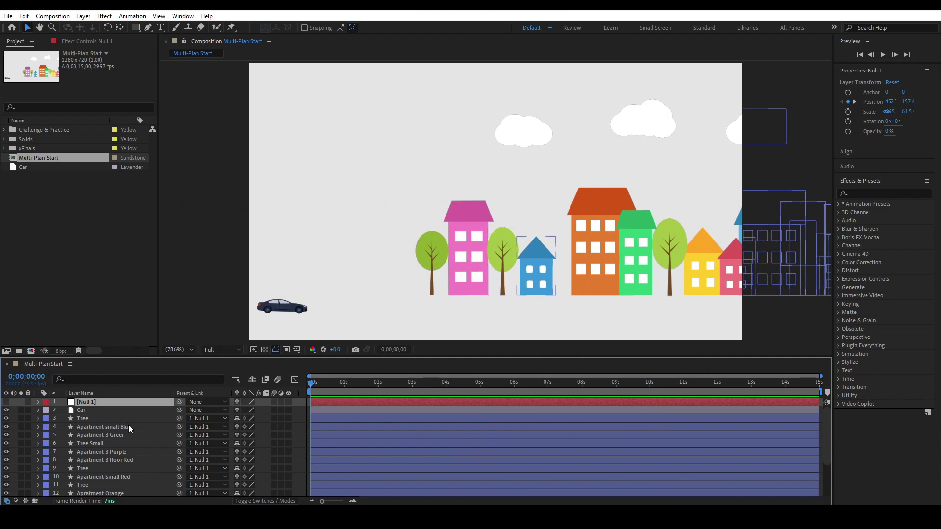
# Step: Select every layer except Null 1 and turn them all into 3D layers
pyautogui.hotkey('ctrl', 'a')
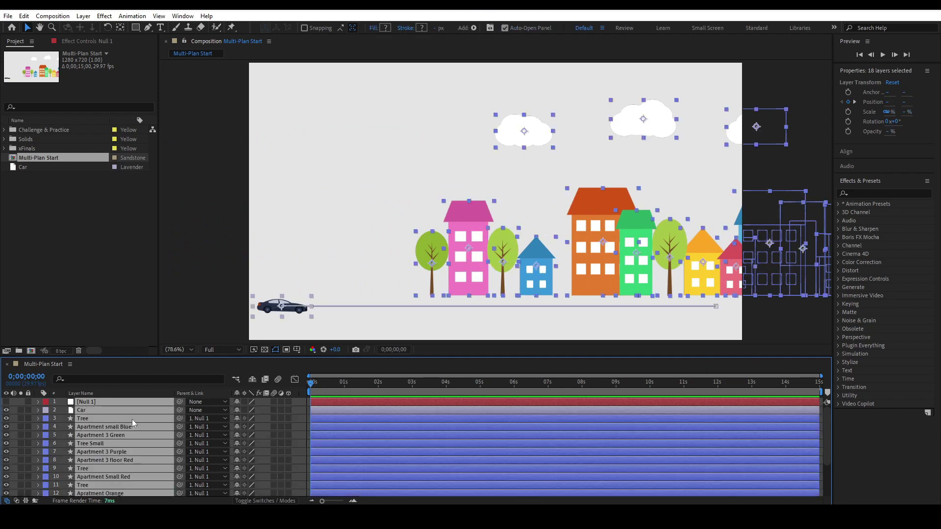
pyautogui.keyDown('ctrl'); pyautogui.click(99, 405); pyautogui.keyUp('ctrl')
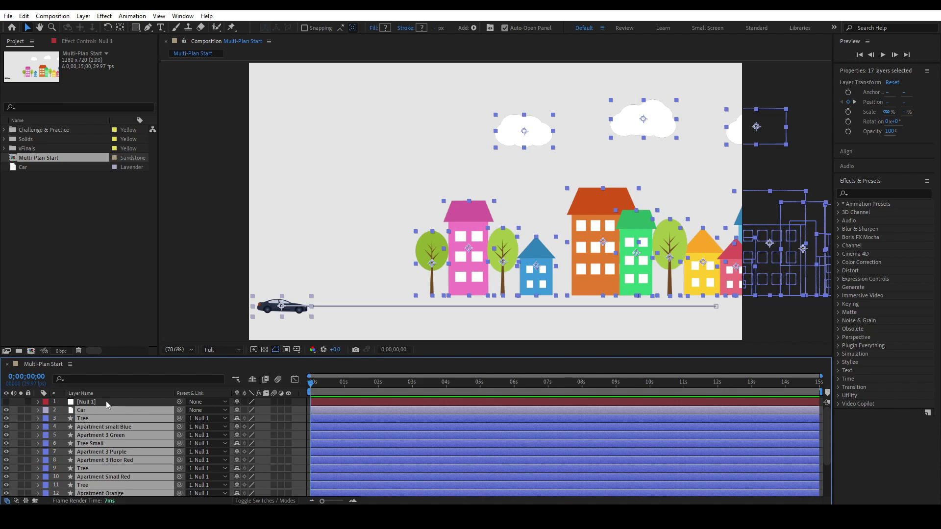
pyautogui.click(288, 411)
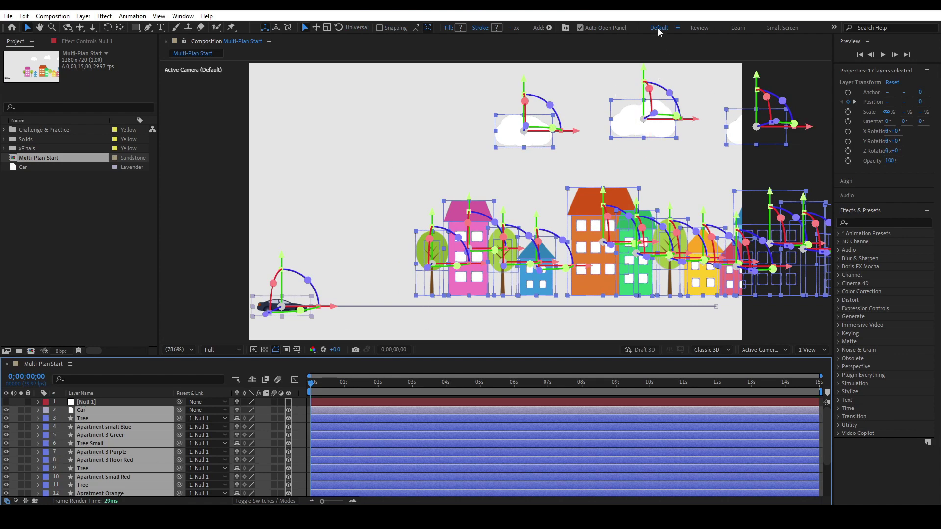
# Step: Switch to the Minimal workspace and display the composition in 2 Views
pyautogui.click(834, 28)
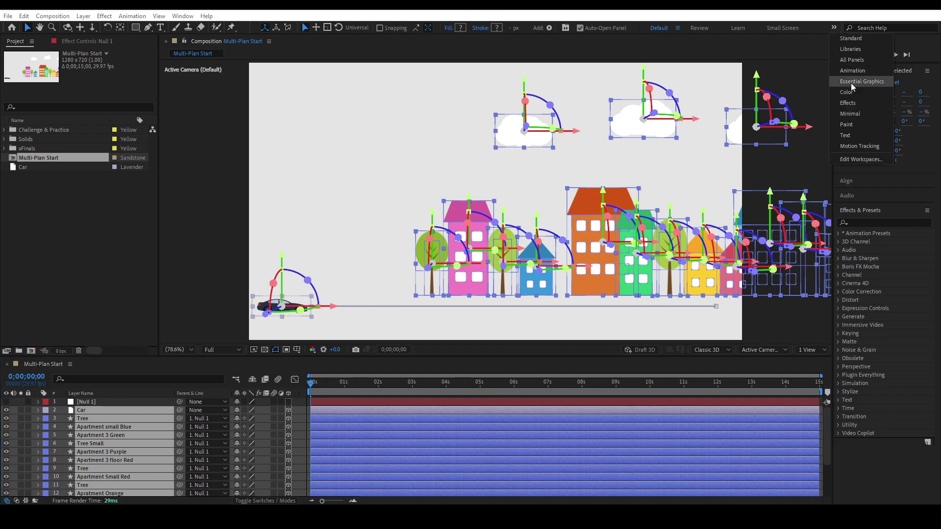
pyautogui.click(848, 112)
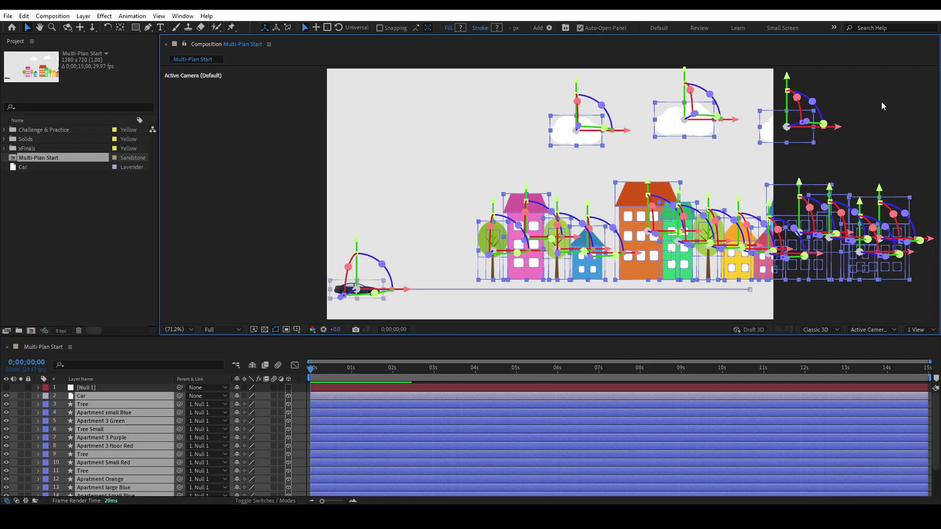
pyautogui.click(921, 329)
pyautogui.click(898, 349)
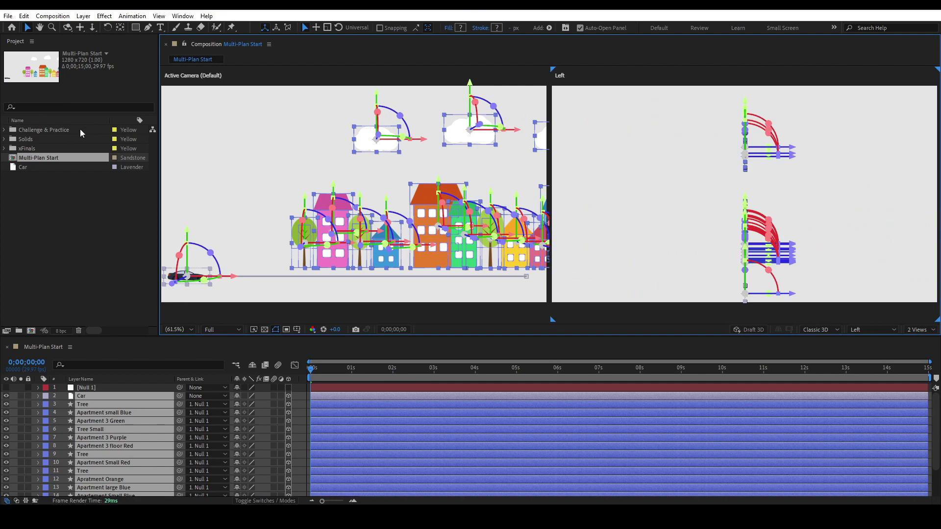
# Step: Close the Project panel and change the second view from Left to Top, with all layers deselected
pyautogui.click(32, 43)
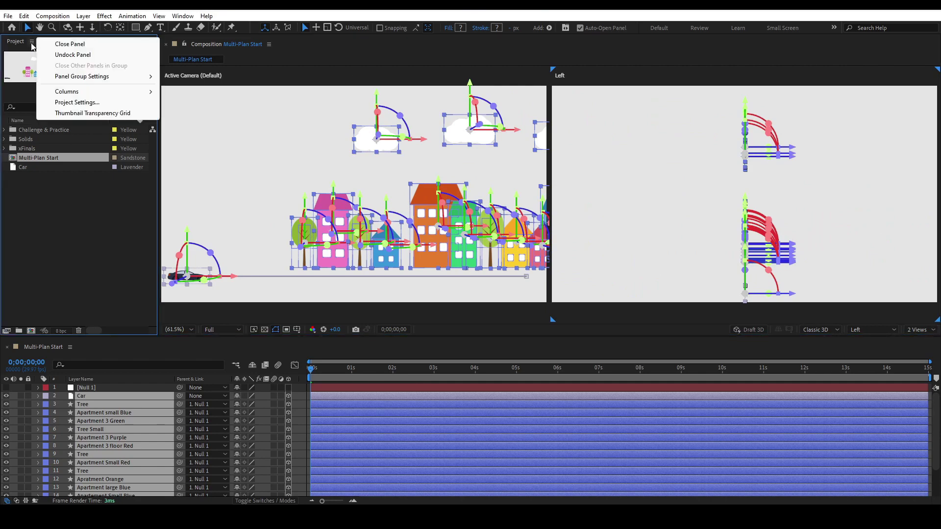
pyautogui.click(74, 45)
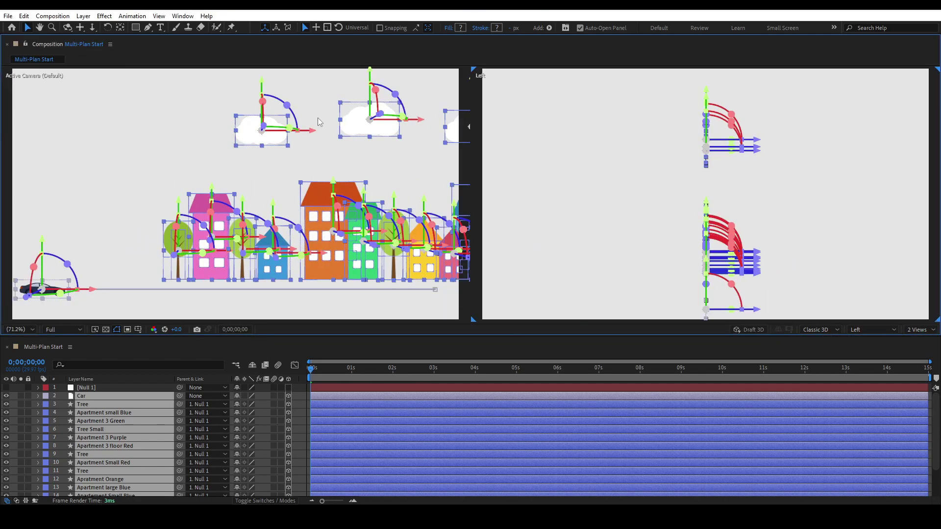
pyautogui.scroll(-1, 644, 235)
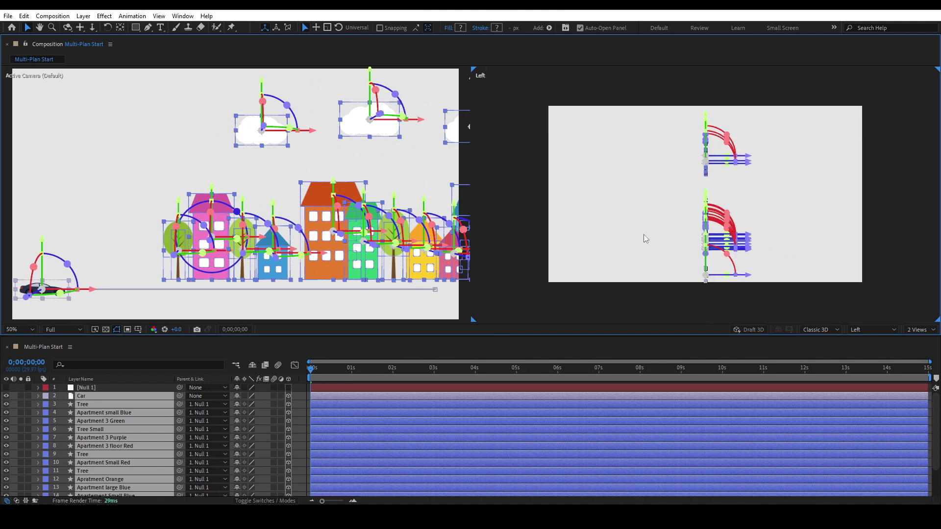
pyautogui.click(287, 299)
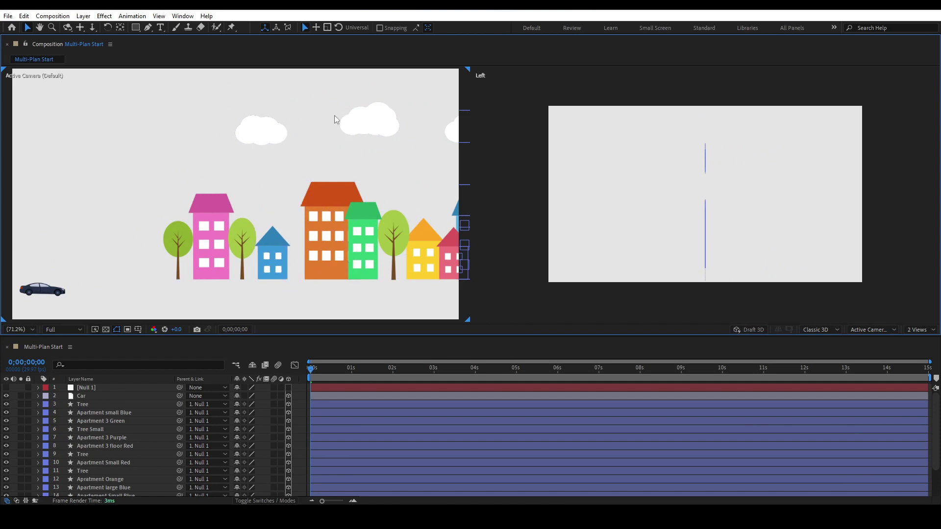
pyautogui.click(861, 293)
pyautogui.click(880, 330)
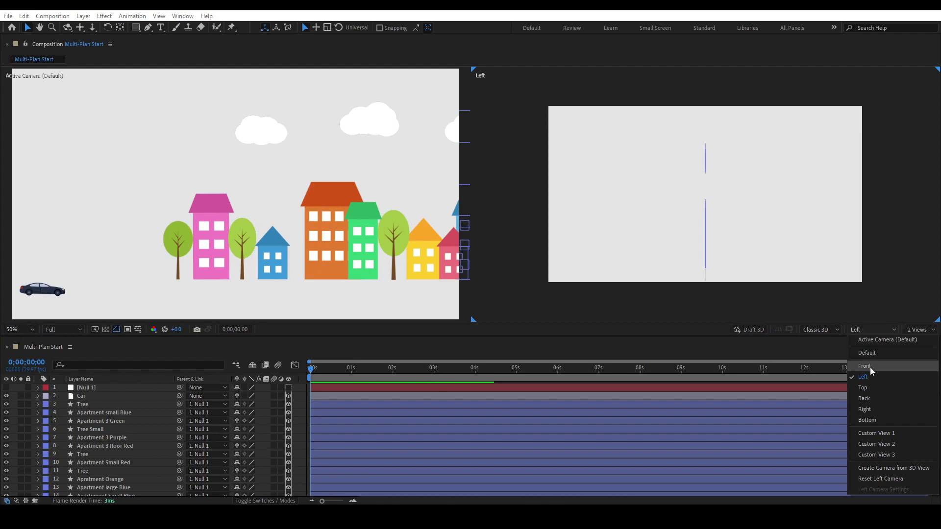
pyautogui.click(869, 389)
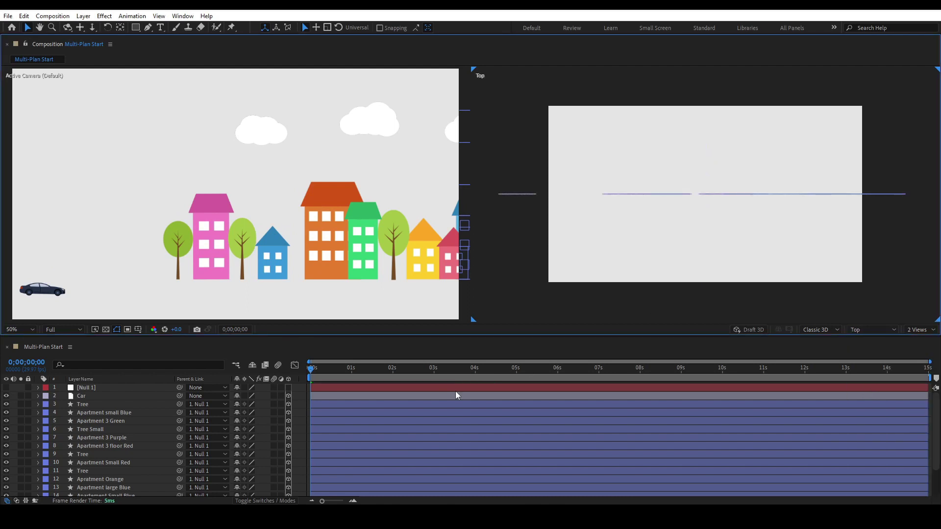
# Step: Select all layers from Car to the last Cloud to check their depth in the Top view, and deselect them
pyautogui.click(122, 396)
pyautogui.scroll(-2, 127, 451)
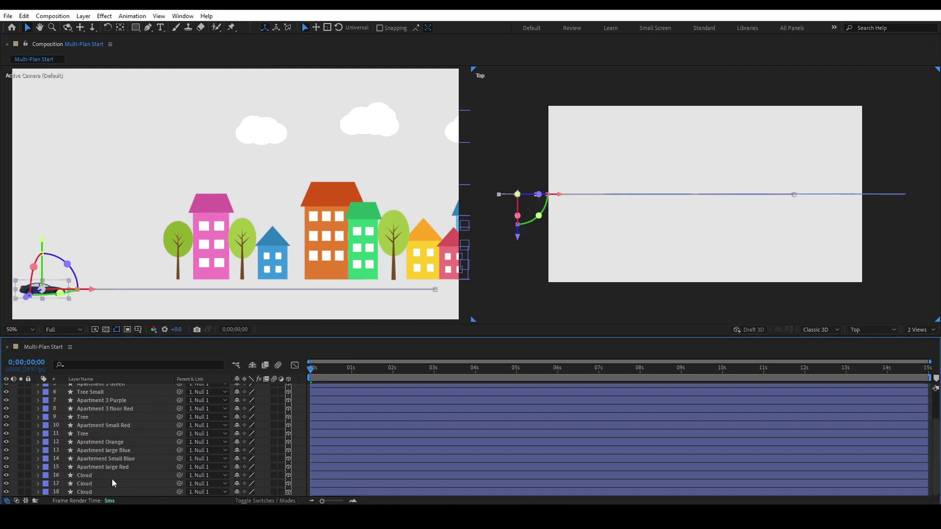
pyautogui.keyDown('shift'); pyautogui.click(104, 490); pyautogui.keyUp('shift')
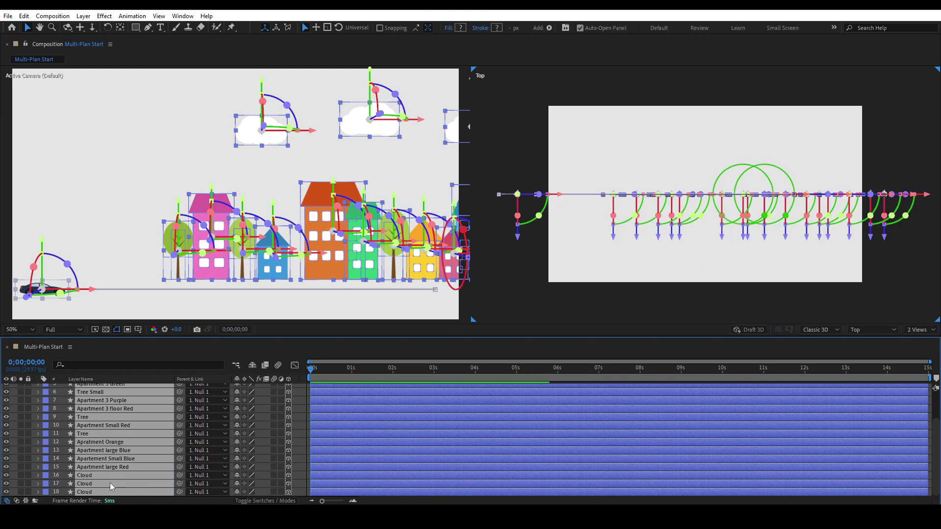
pyautogui.click(488, 296)
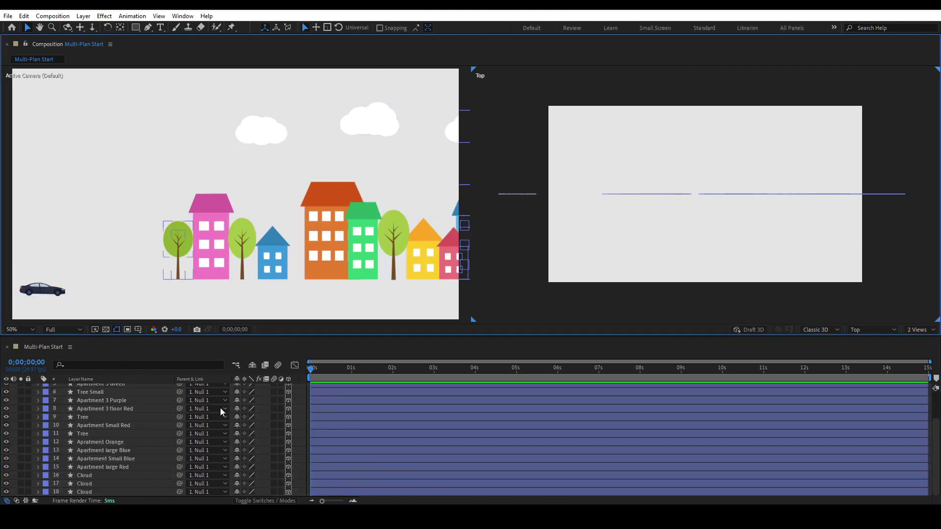
# Step: Select the three Cloud layers and move them together along Z in the Top view, far behind the buildings
pyautogui.click(277, 130)
pyautogui.click(375, 120)
pyautogui.click(455, 126)
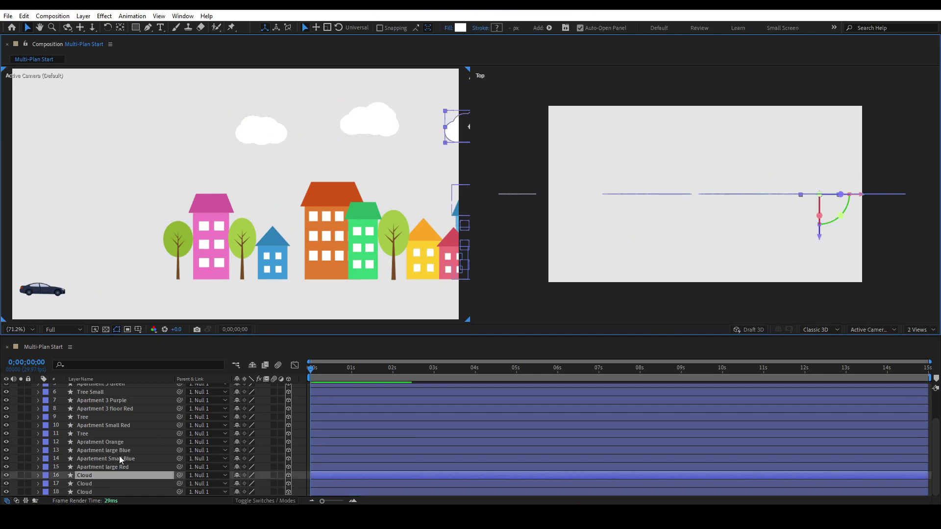
pyautogui.keyDown('shift'); pyautogui.click(106, 492); pyautogui.keyUp('shift')
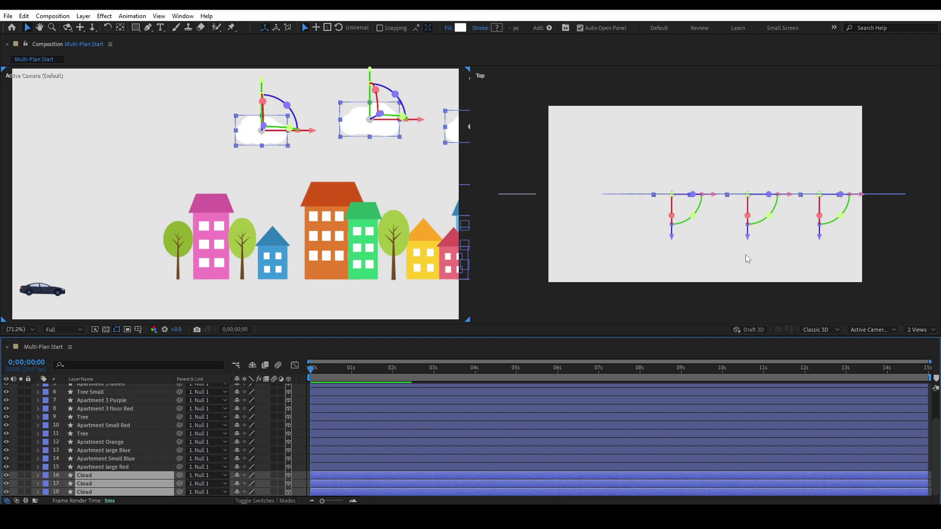
pyautogui.scroll(-2, 726, 229)
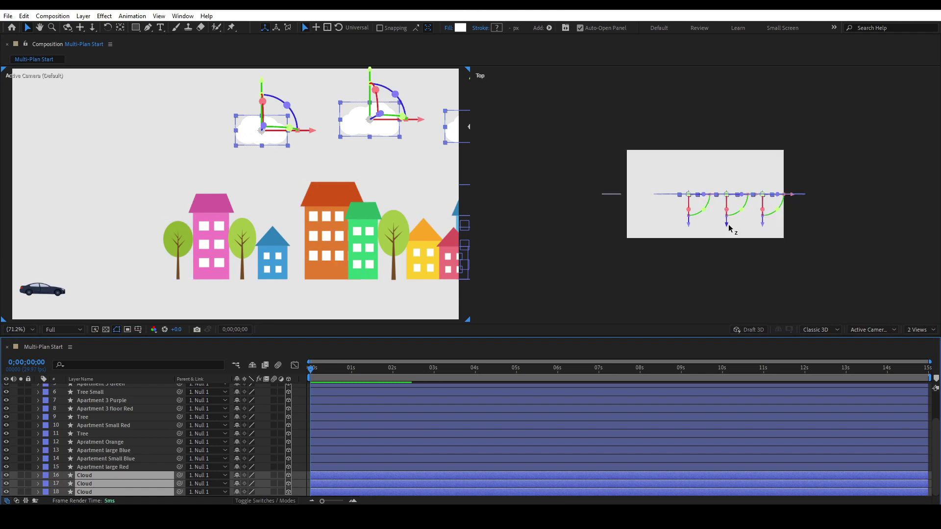
pyautogui.moveTo(729, 227); pyautogui.dragTo(728, 133)
# Step: Stagger the clouds in depth by bringing the rightmost one slightly forward and pushing the leftmost one farther back along Z
pyautogui.click(795, 146)
pyautogui.click(764, 108)
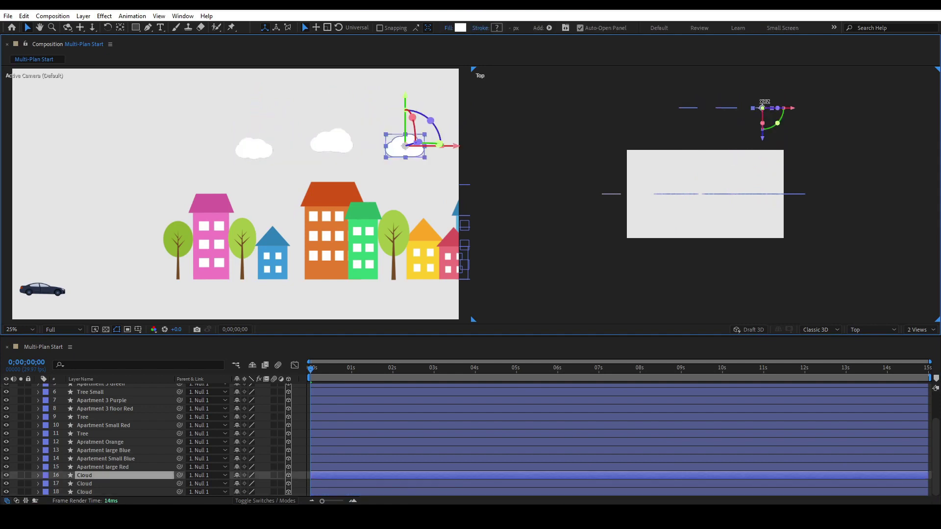
pyautogui.moveTo(762, 137); pyautogui.dragTo(762, 144)
pyautogui.click(687, 109)
pyautogui.moveTo(690, 141)
pyautogui.mouseDown()
pyautogui.moveTo(690, 117)
pyautogui.moveTo(692, 126)
pyautogui.mouseUp()
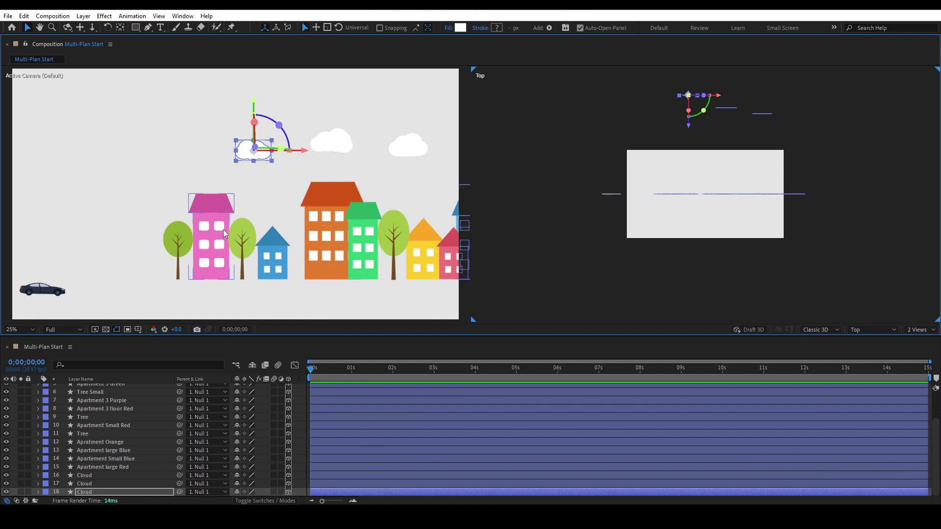
# Step: Go to about 0;00;04;26 and push the purple apartment and the small blue house beside it back along Z
pyautogui.moveTo(409, 369); pyautogui.dragTo(510, 367)
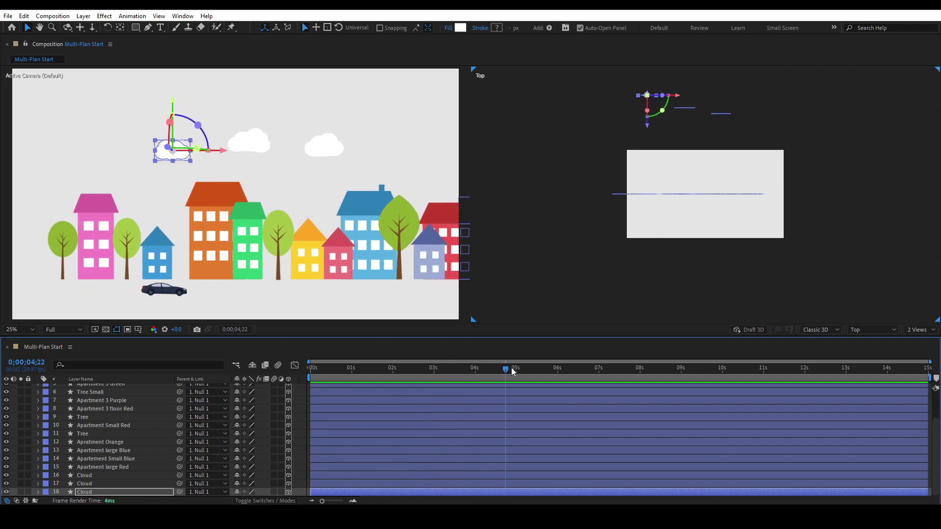
pyautogui.click(89, 233)
pyautogui.moveTo(631, 224); pyautogui.dragTo(636, 210)
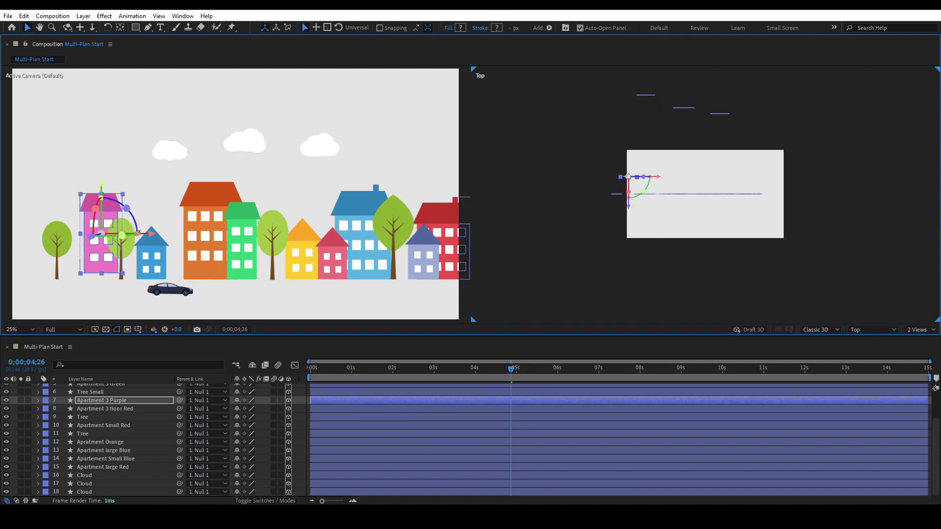
pyautogui.click(146, 250)
pyautogui.moveTo(651, 222); pyautogui.dragTo(677, 182)
# Step: Push the orange, green, yellow, small red and large blue buildings back along Z to different depths in the Top view
pyautogui.click(211, 253)
pyautogui.click(248, 256)
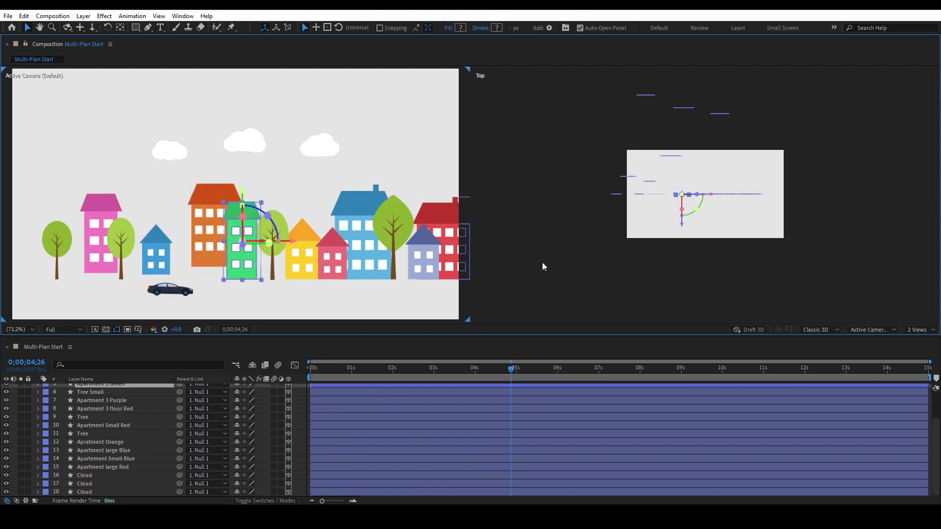
pyautogui.moveTo(682, 227); pyautogui.dragTo(724, 195)
pyautogui.click(296, 262)
pyautogui.click(334, 262)
pyautogui.click(356, 242)
# Step: Push the Apartment large Red and Apartement Small Blue layers back along Z, keeping the small one slightly in front
pyautogui.click(452, 245)
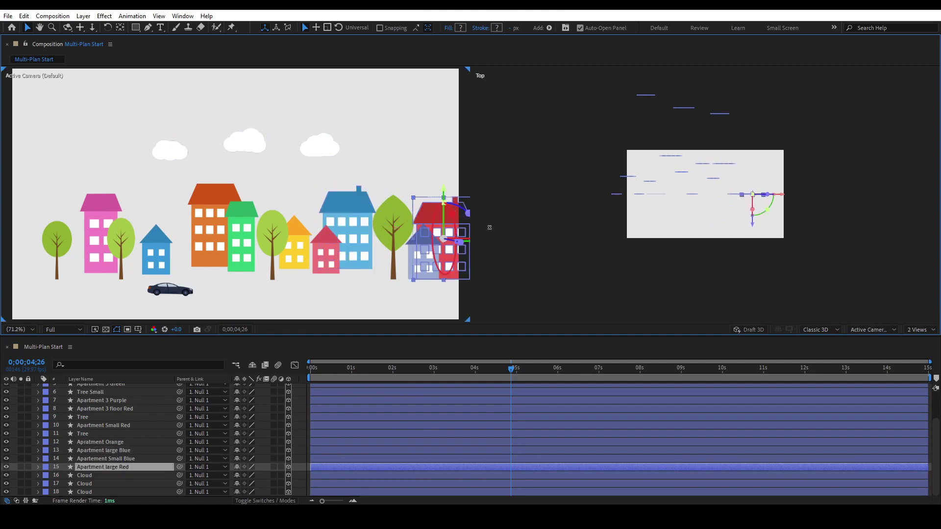
pyautogui.moveTo(754, 224); pyautogui.dragTo(758, 189)
pyautogui.click(429, 278)
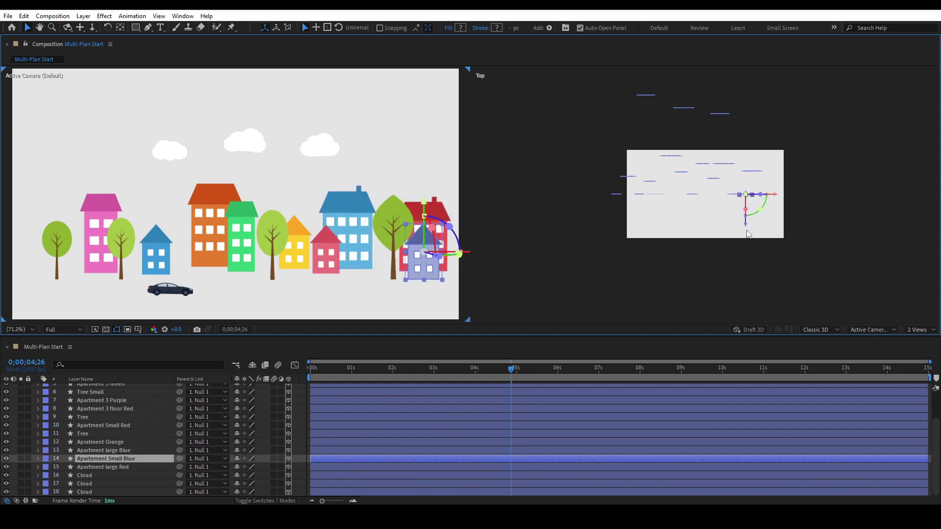
pyautogui.moveTo(750, 227); pyautogui.dragTo(748, 206)
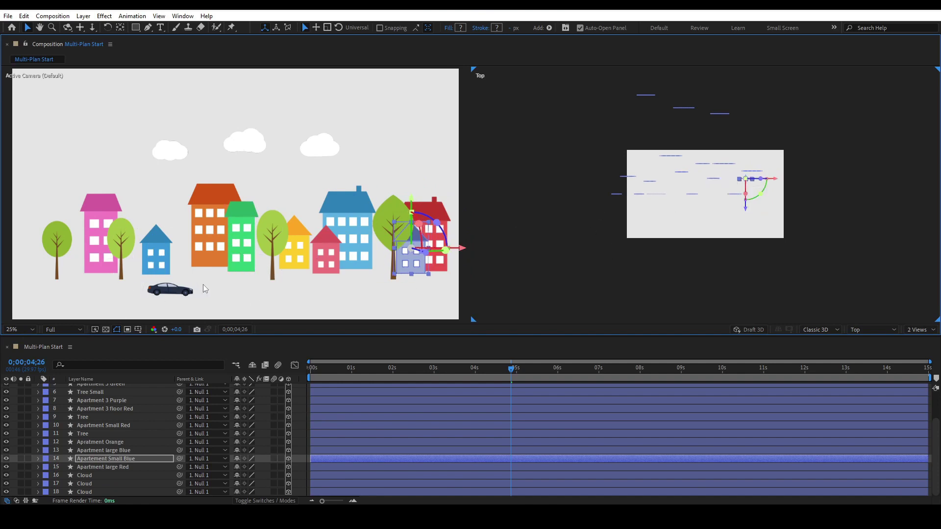
# Step: Select the four trees together and move them slightly back along Z, just behind the car and in front of the buildings
pyautogui.click(59, 257)
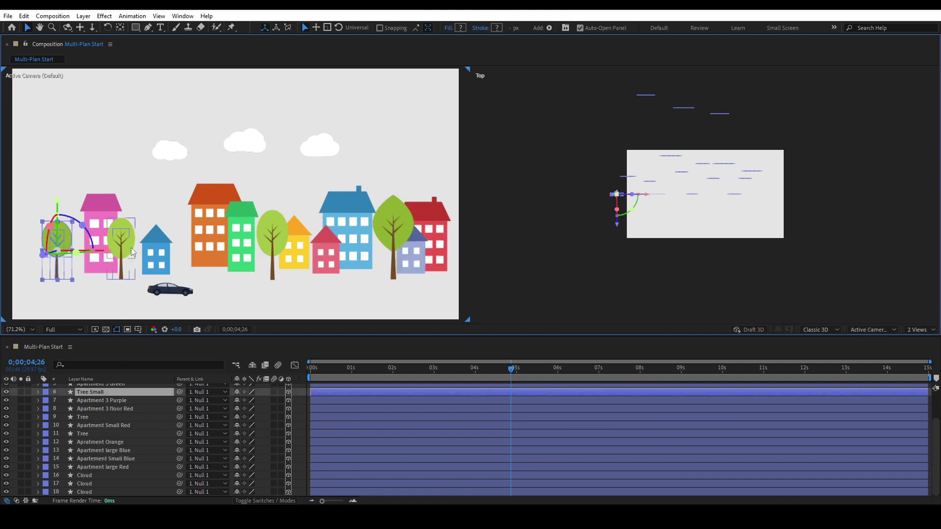
pyautogui.keyDown('shift'); pyautogui.click(129, 242); pyautogui.keyUp('shift')
pyautogui.keyDown('shift'); pyautogui.click(283, 245); pyautogui.keyUp('shift')
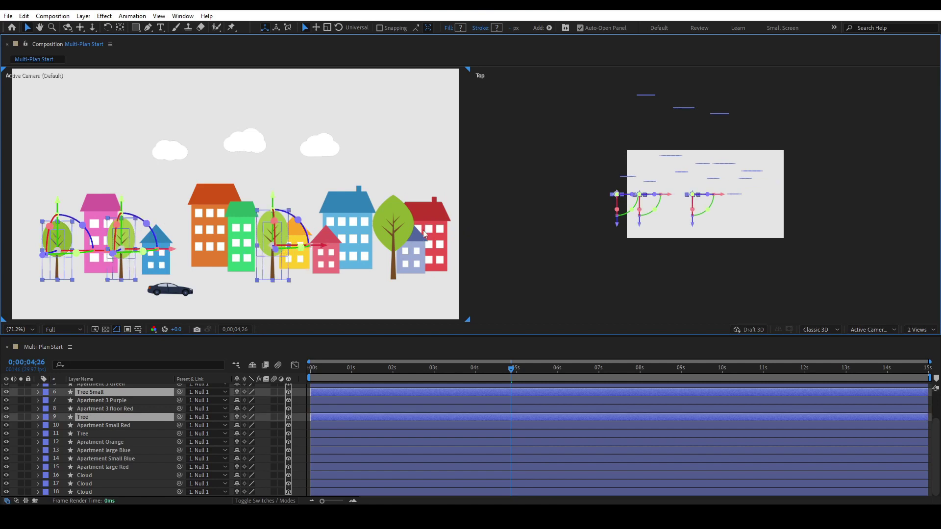
pyautogui.keyDown('shift'); pyautogui.click(408, 233); pyautogui.keyUp('shift')
pyautogui.click(693, 225)
pyautogui.moveTo(693, 224); pyautogui.dragTo(695, 193)
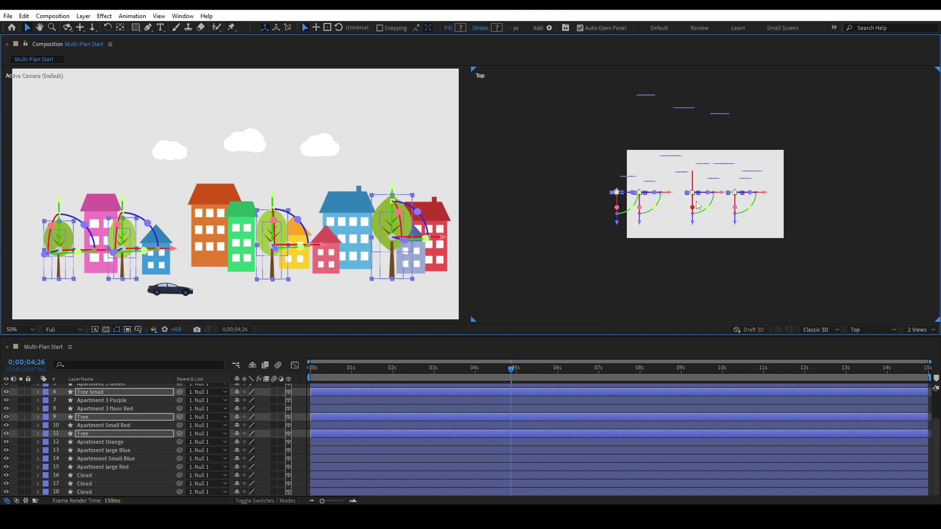
pyautogui.scroll(2, 698, 206)
# Step: Return to the start of the timeline at 0;00;00;00 and switch the Composition viewer to a single view
pyautogui.click(169, 290)
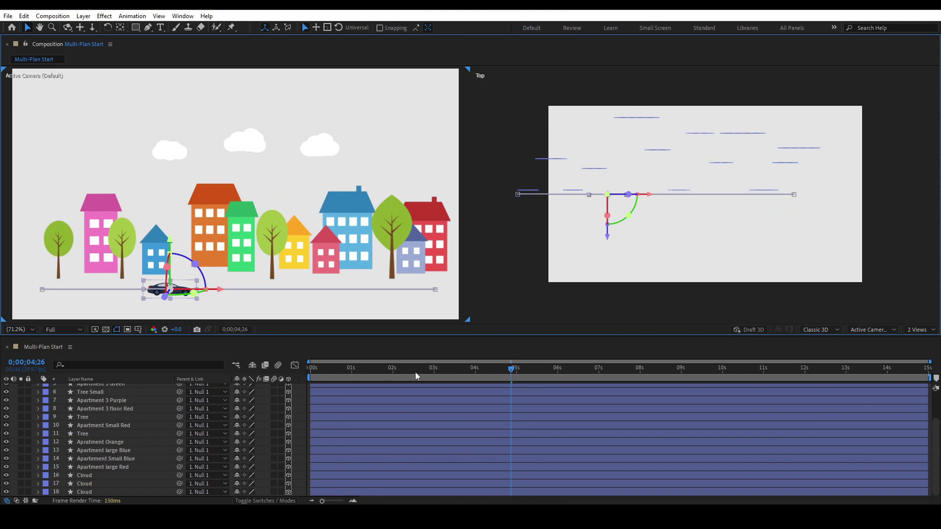
pyautogui.moveTo(509, 369); pyautogui.dragTo(257, 379)
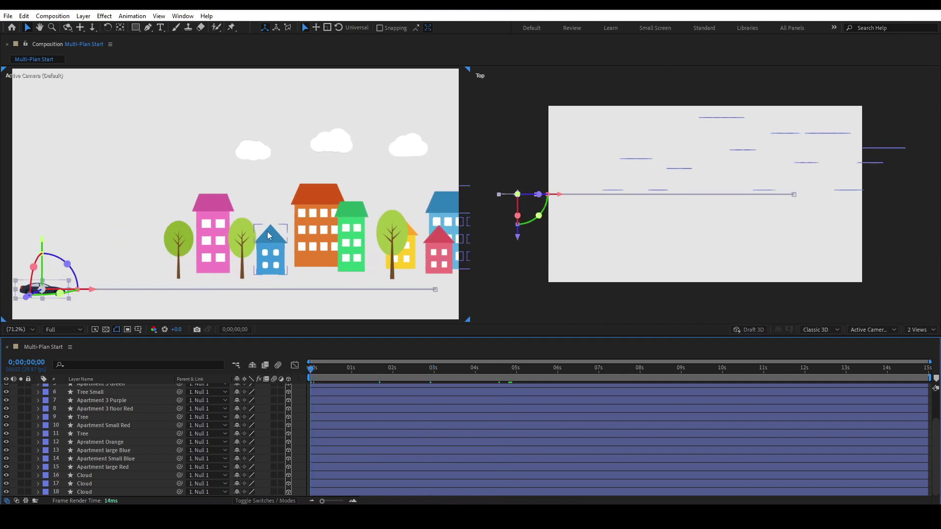
pyautogui.click(921, 330)
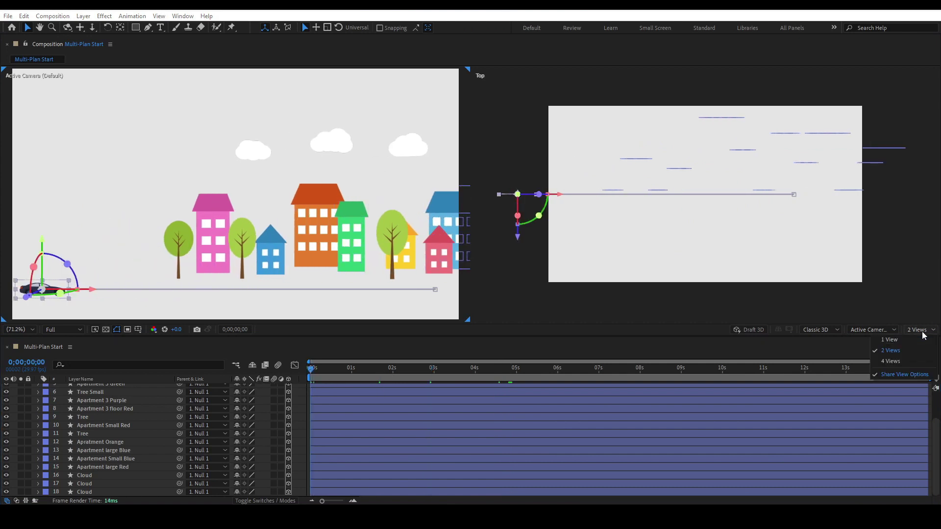
pyautogui.click(895, 342)
# Step: Deselect the car and maximize the Composition panel, showing the scene at 100% magnification and Full resolution
pyautogui.scroll(2, 508, 181)
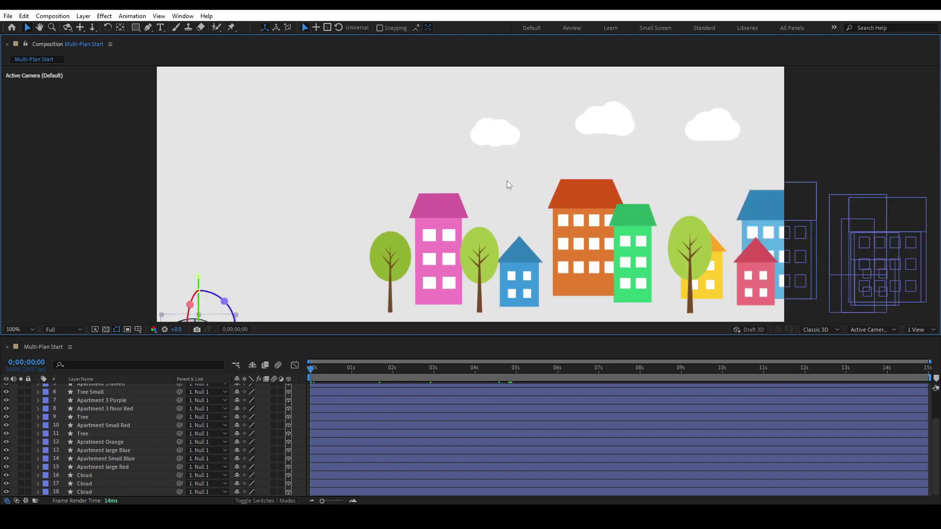
pyautogui.scroll(-1, 510, 182)
pyautogui.click(262, 172)
pyautogui.press('`')
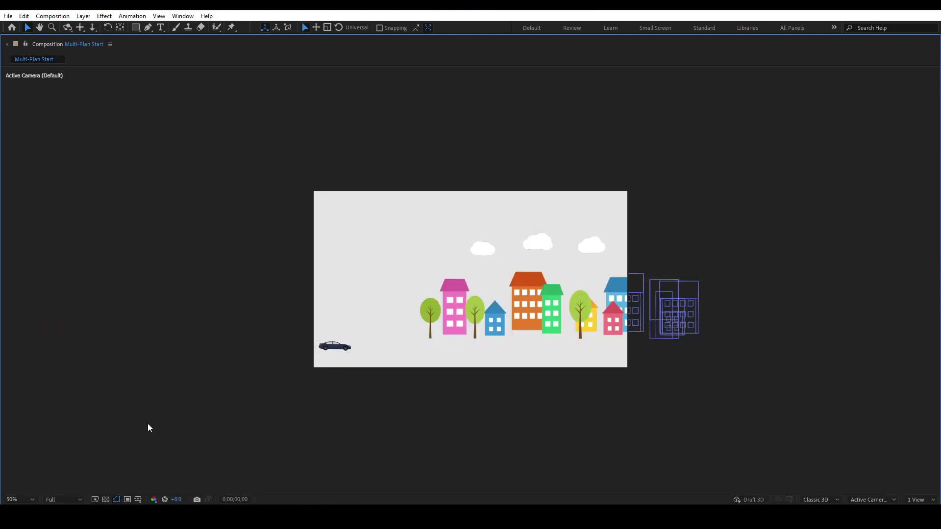
pyautogui.scroll(1, 286, 360)
pyautogui.click(76, 498)
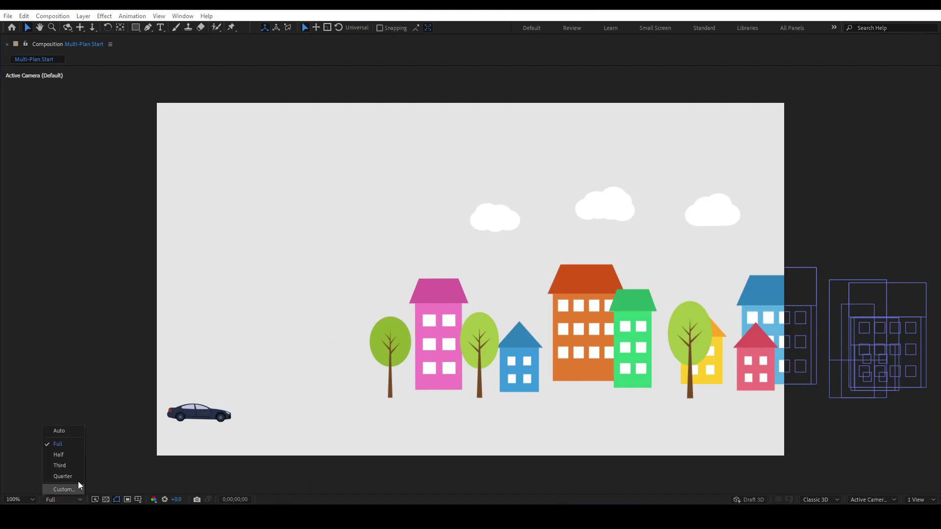
pyautogui.click(65, 441)
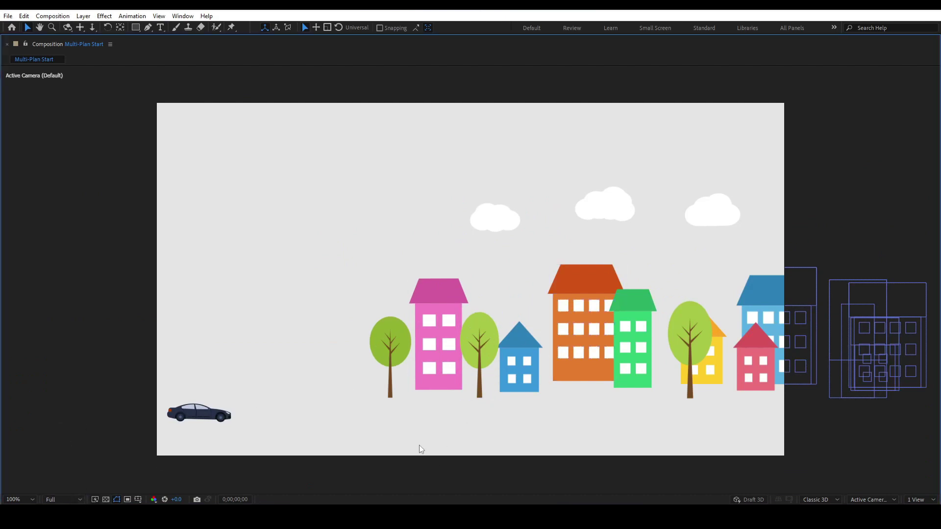
# Step: Preview the animation in stages to compare how the clouds, buildings, trees and car move at their different depths
pyautogui.press('space')
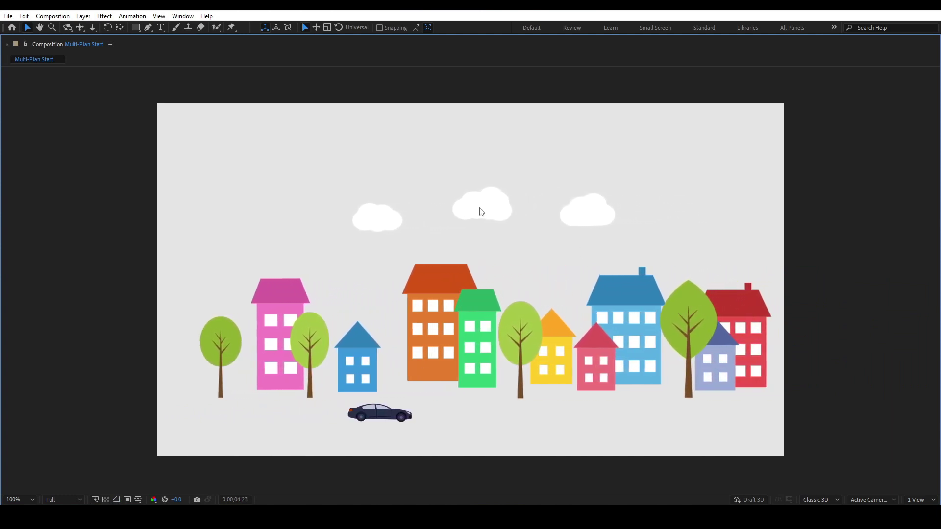
pyautogui.press('space')
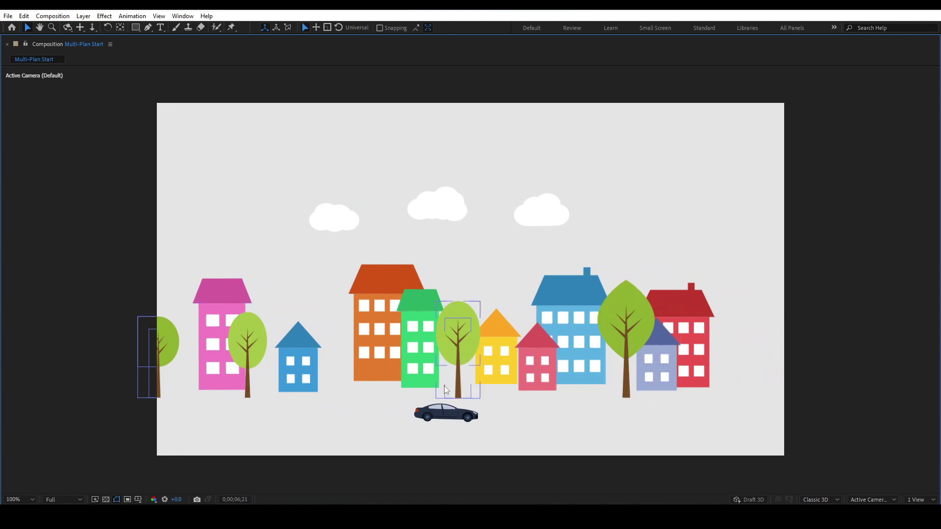
pyautogui.press('space')
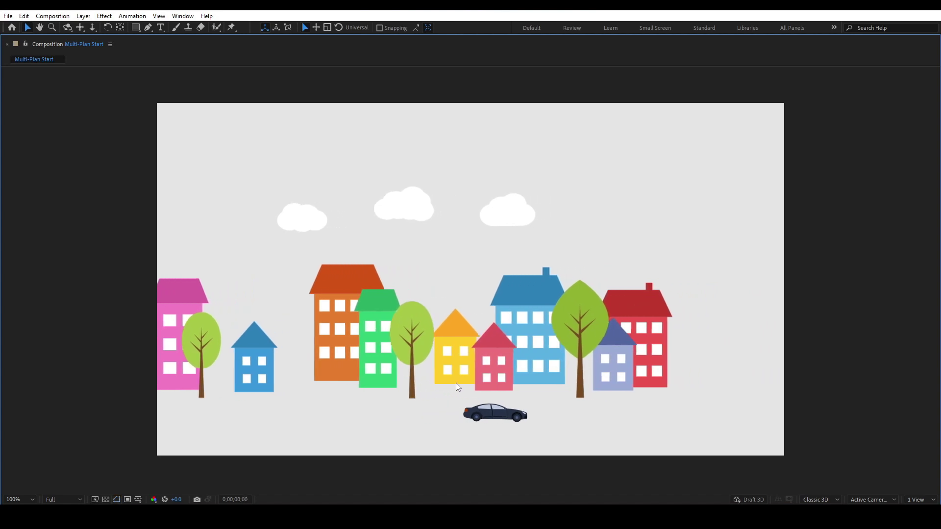
pyautogui.press('space')
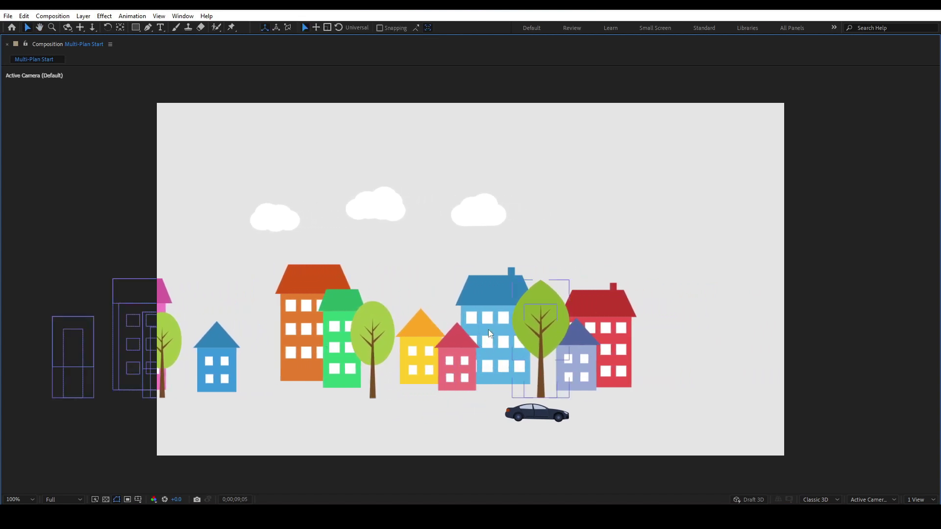
# Step: Restore the panel layout and scrub the timeline between about 0;00;03;18 and 0;00;11;07 to examine the parallax between the layers
pyautogui.press('`')
pyautogui.moveTo(684, 375); pyautogui.dragTo(507, 369)
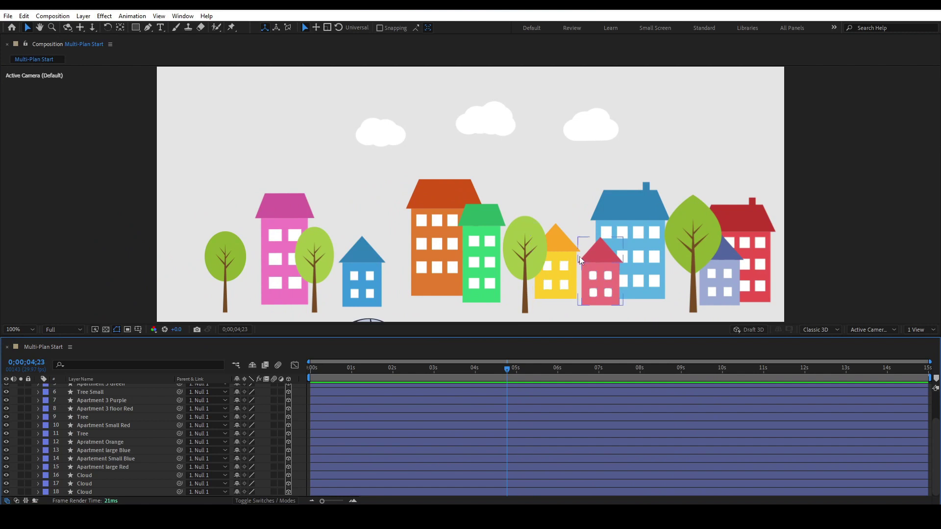
pyautogui.click(510, 367)
pyautogui.moveTo(514, 366); pyautogui.dragTo(759, 349)
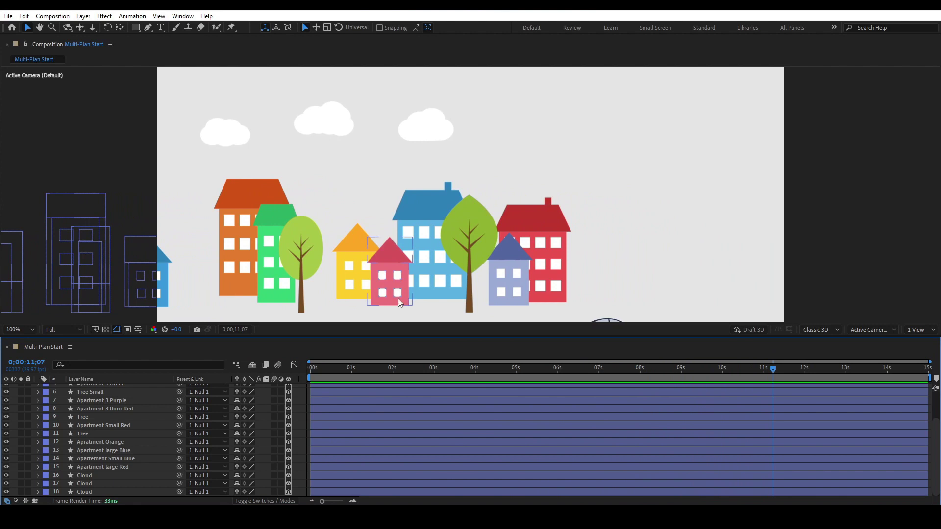
pyautogui.click(363, 277)
pyautogui.moveTo(775, 370); pyautogui.dragTo(458, 373)
pyautogui.scroll(-4, 440, 280)
pyautogui.scroll(4, 440, 284)
pyautogui.scroll(-2, 460, 266)
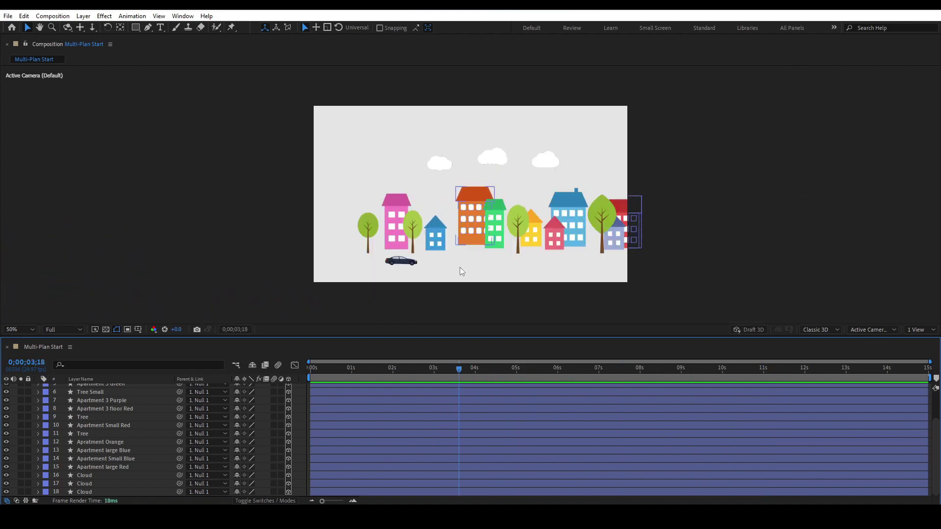
pyautogui.moveTo(458, 376); pyautogui.dragTo(499, 374)
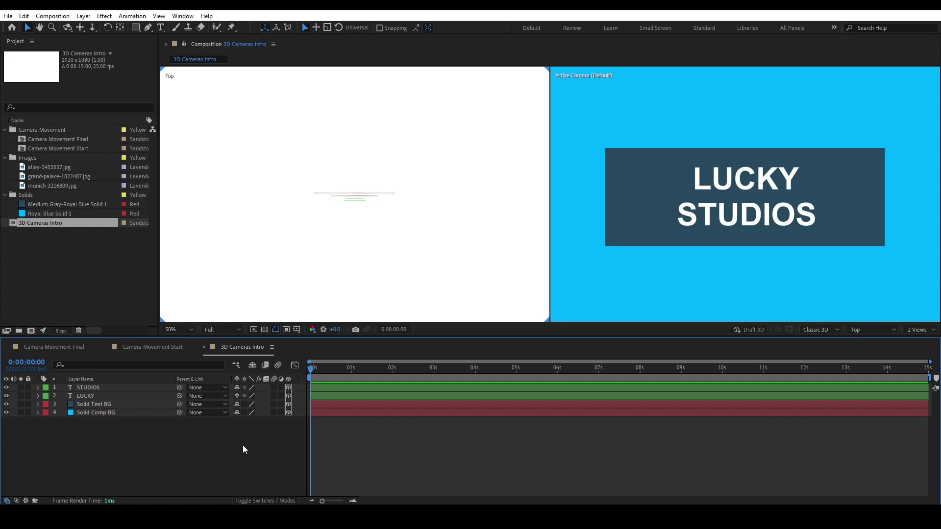
# Step: Select the text and background layers together and one by one to examine their depth placement in the Top view
pyautogui.moveTo(276, 442); pyautogui.dragTo(96, 392)
pyautogui.click(283, 437)
pyautogui.moveTo(128, 442); pyautogui.dragTo(101, 387)
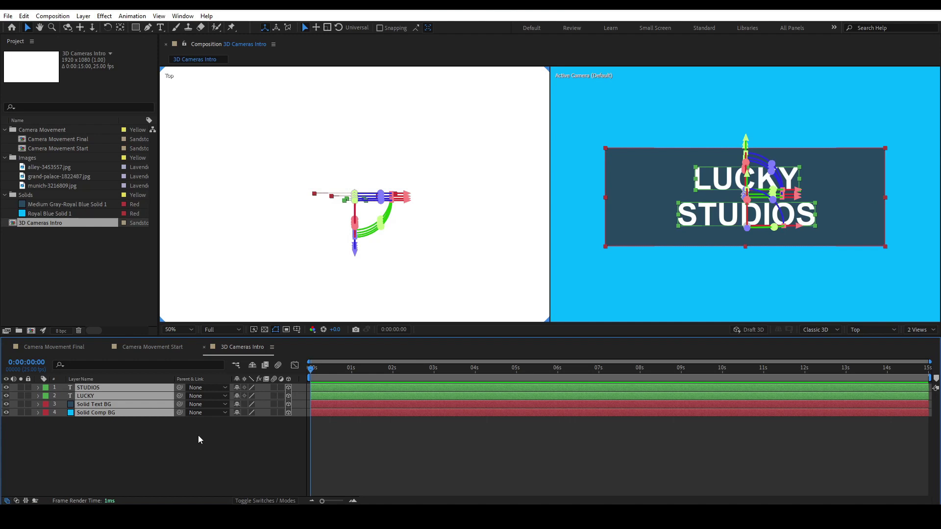
pyautogui.click(149, 449)
pyautogui.moveTo(155, 447); pyautogui.dragTo(89, 387)
pyautogui.click(101, 433)
pyautogui.click(93, 413)
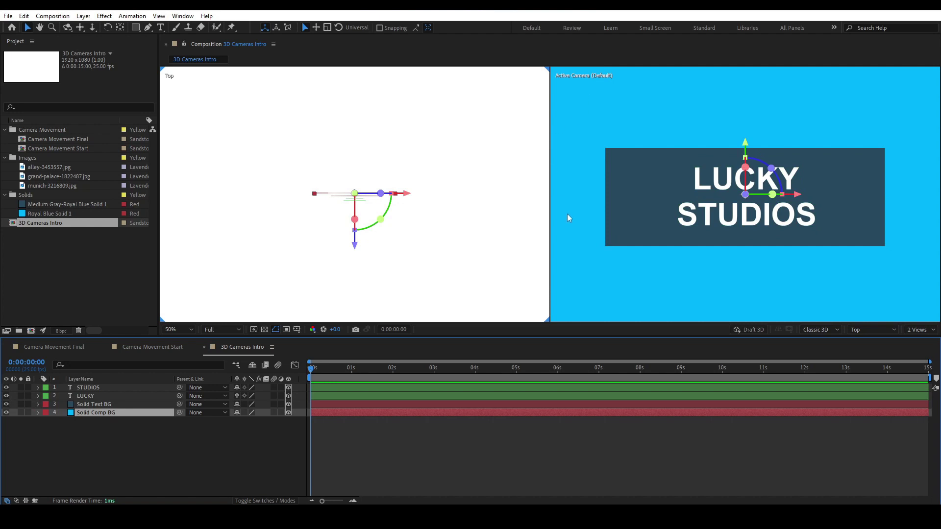
pyautogui.click(111, 405)
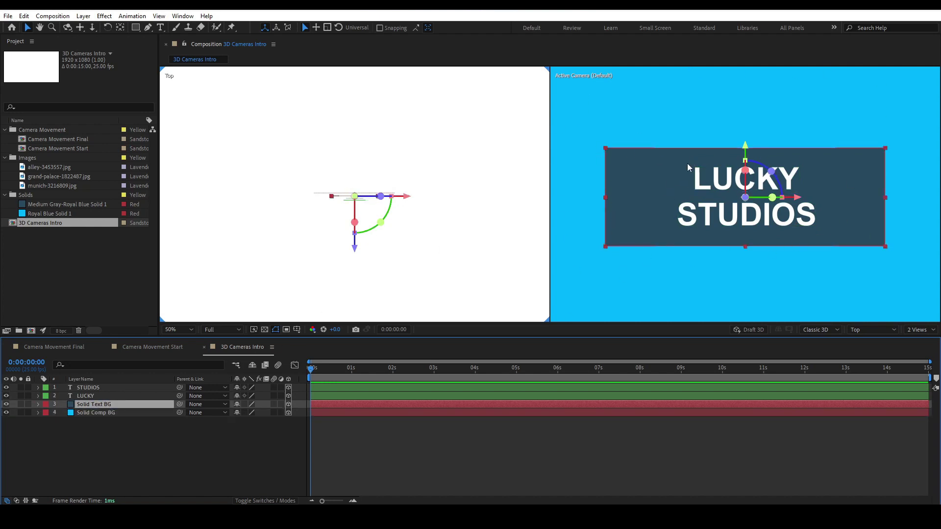
pyautogui.click(98, 396)
pyautogui.click(101, 388)
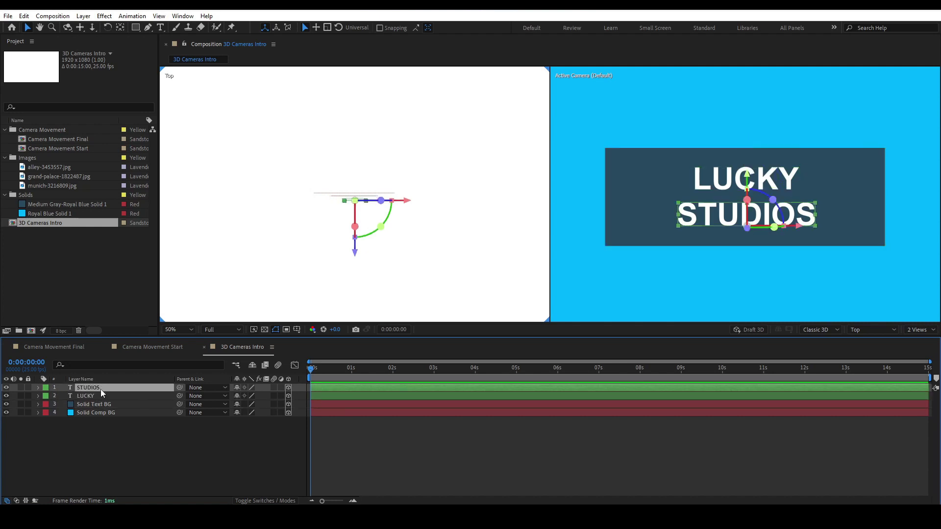
pyautogui.moveTo(187, 437); pyautogui.dragTo(110, 385)
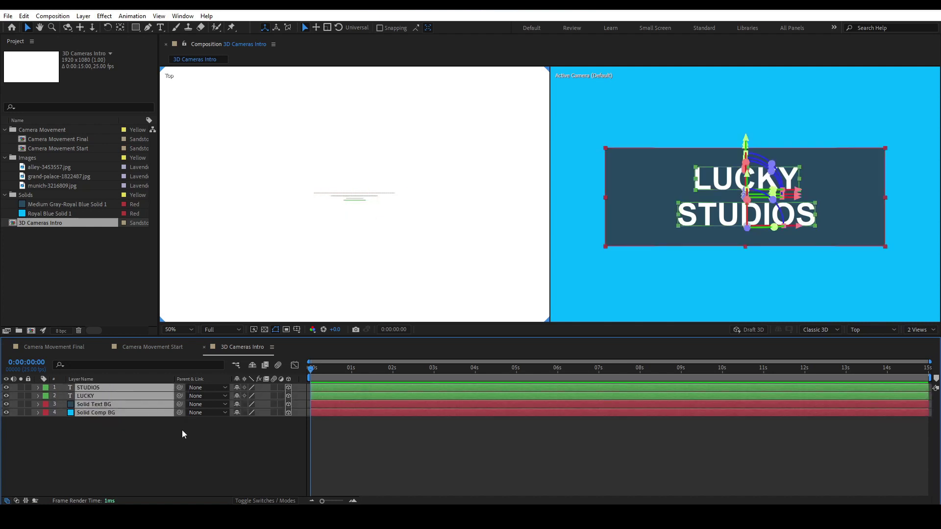
pyautogui.click(182, 431)
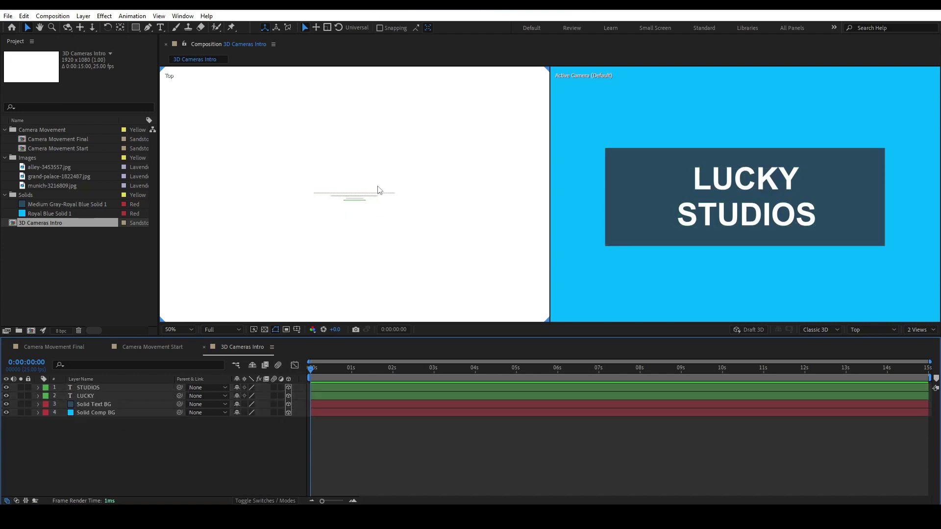
pyautogui.moveTo(322, 171); pyautogui.dragTo(375, 227)
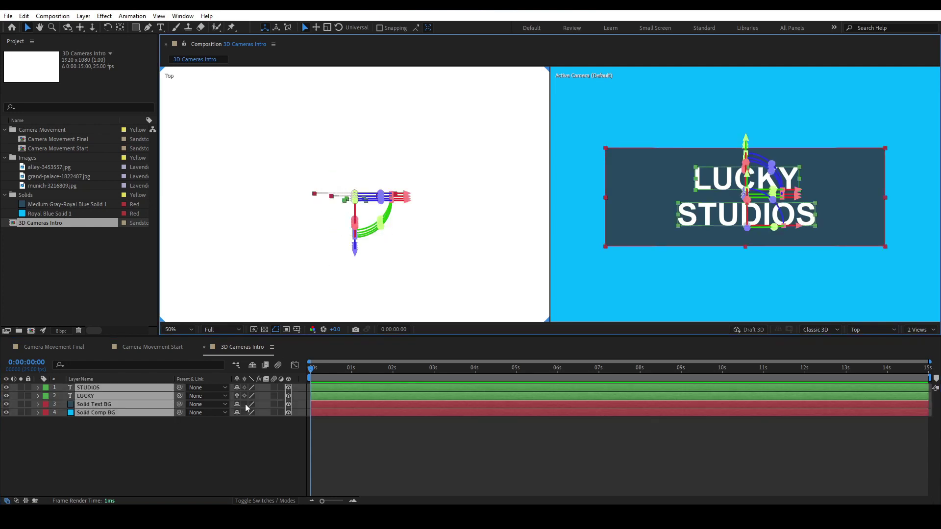
pyautogui.click(192, 424)
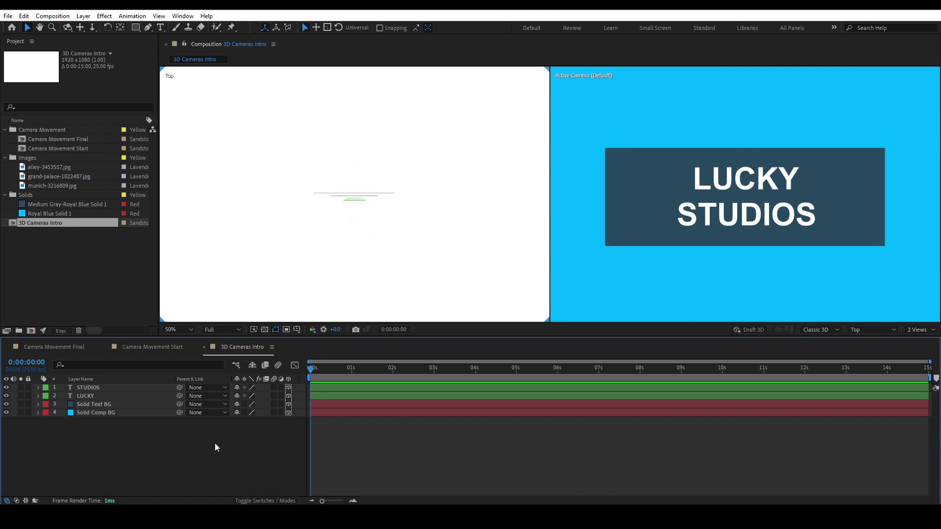
# Step: Start a new camera layer of the Two-Node Camera type, keeping the default name
pyautogui.rightClick(199, 435)
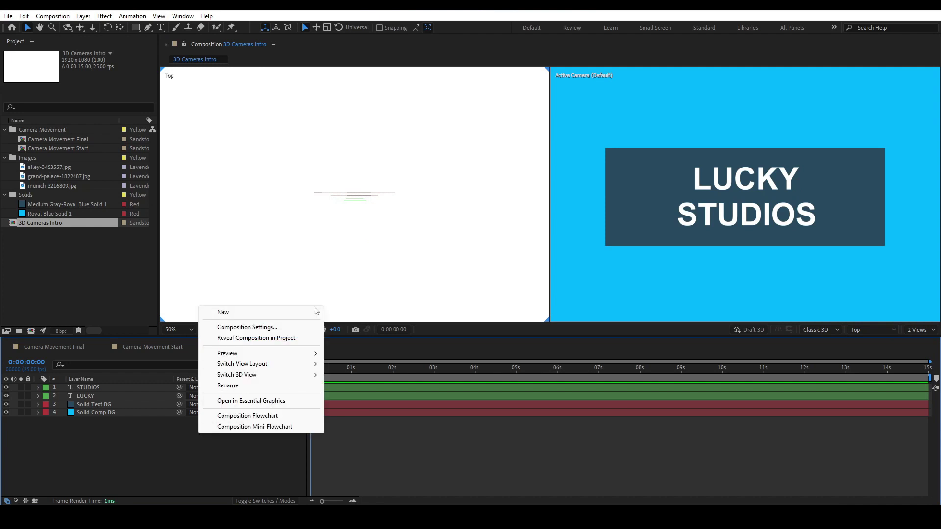
pyautogui.moveTo(309, 316)
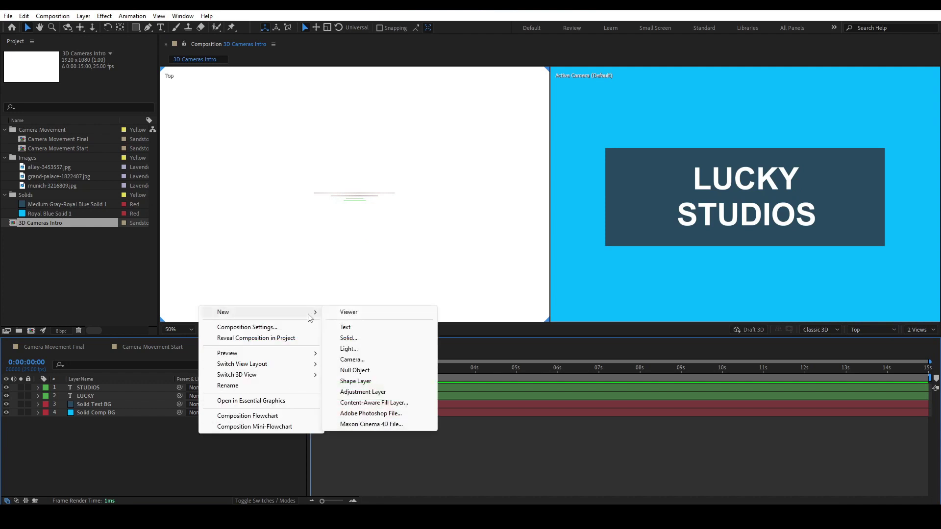
pyautogui.click(360, 360)
pyautogui.moveTo(518, 173); pyautogui.dragTo(553, 141)
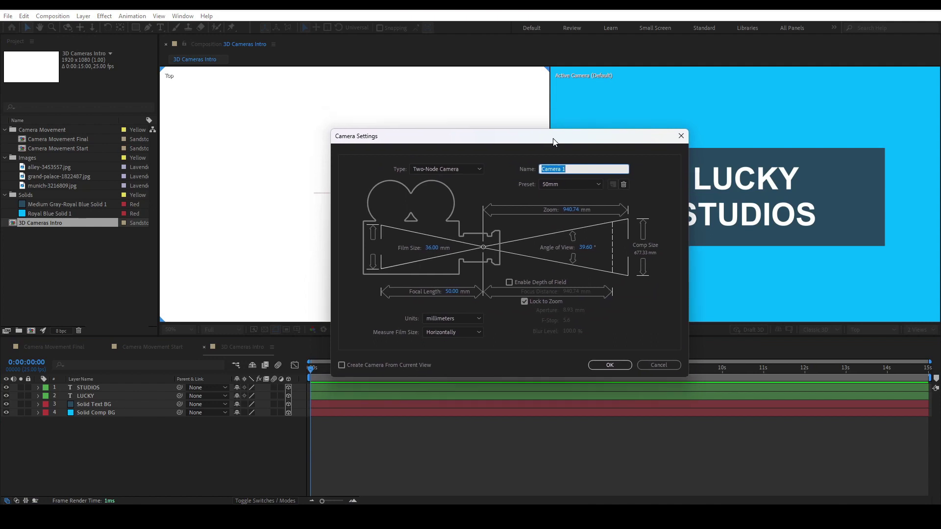
pyautogui.click(630, 194)
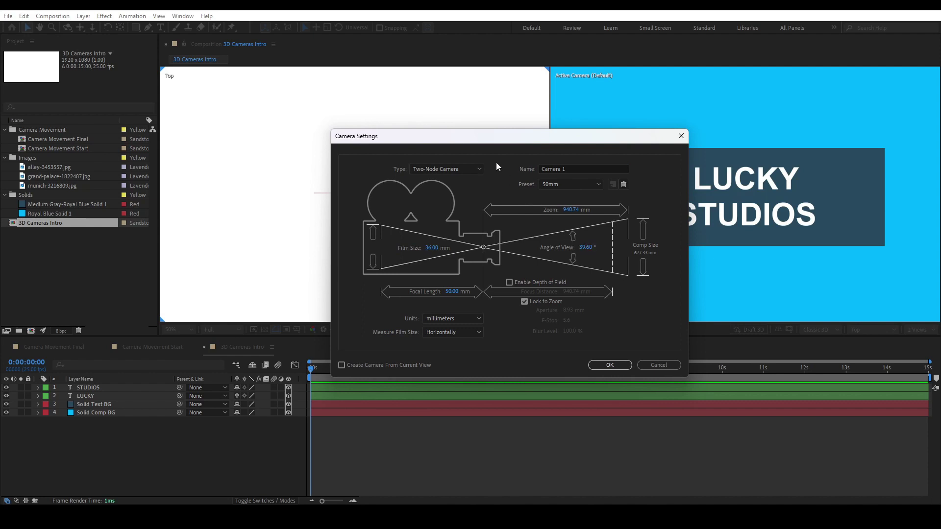
pyautogui.click(477, 169)
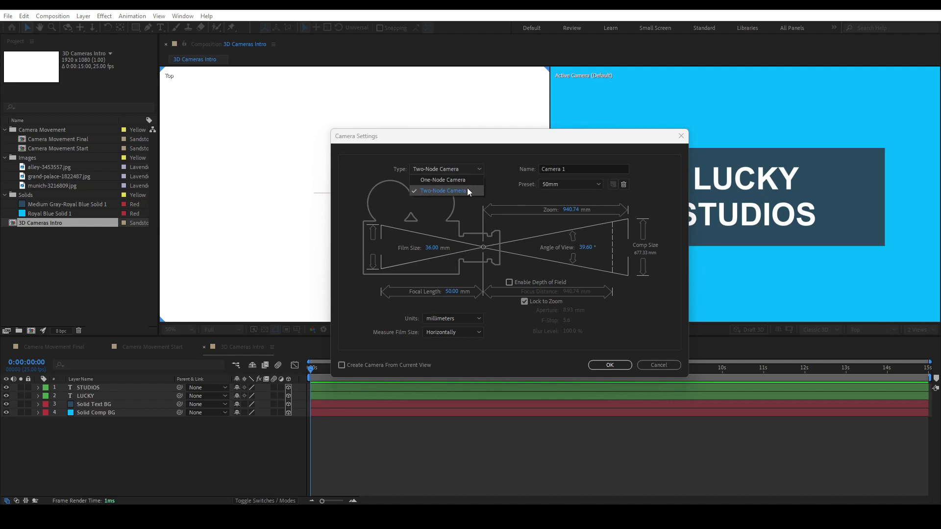
pyautogui.click(467, 187)
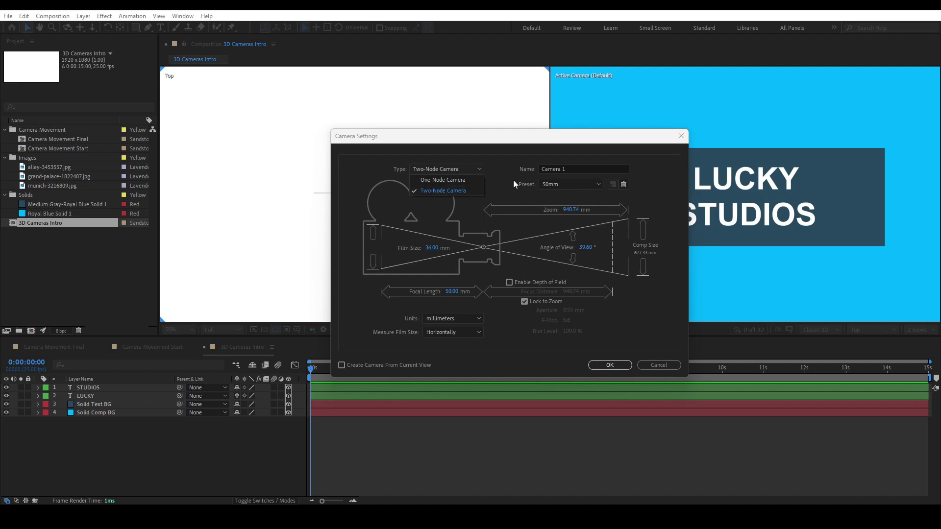
pyautogui.click(476, 170)
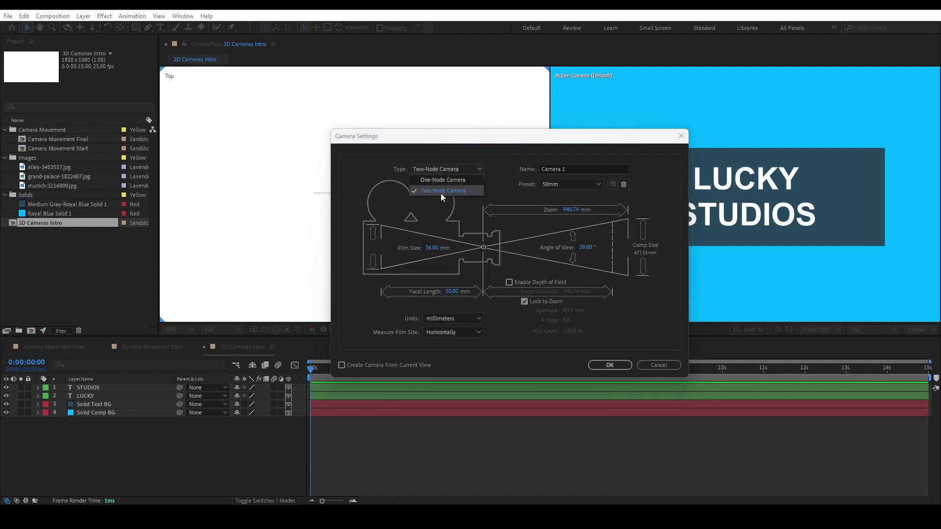
pyautogui.click(495, 182)
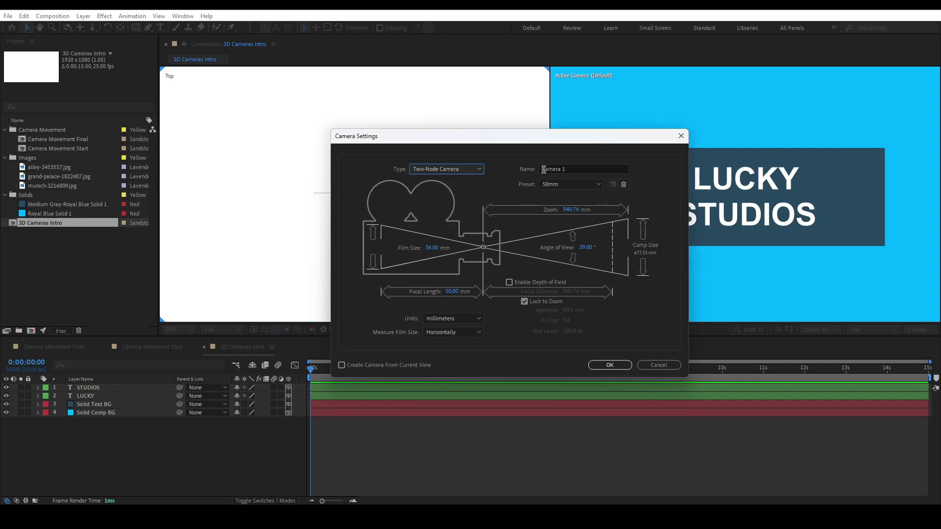
pyautogui.click(543, 169)
pyautogui.click(515, 173)
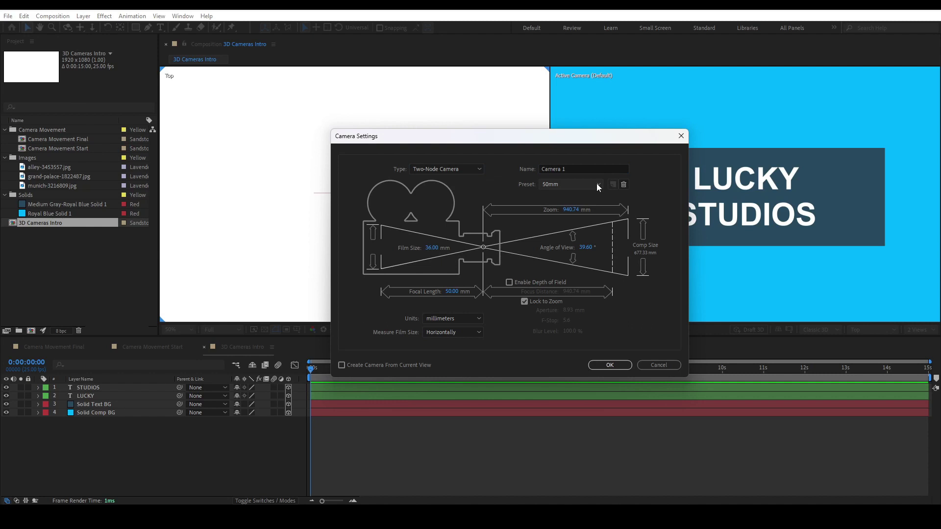
# Step: Try the 15mm lens preset with the angle of view adjusted to 89°
pyautogui.click(596, 185)
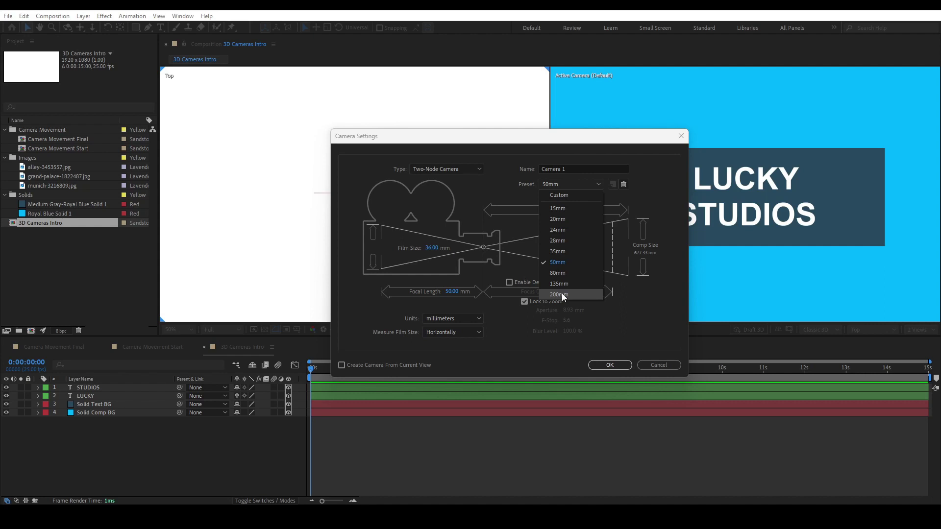
pyautogui.click(640, 227)
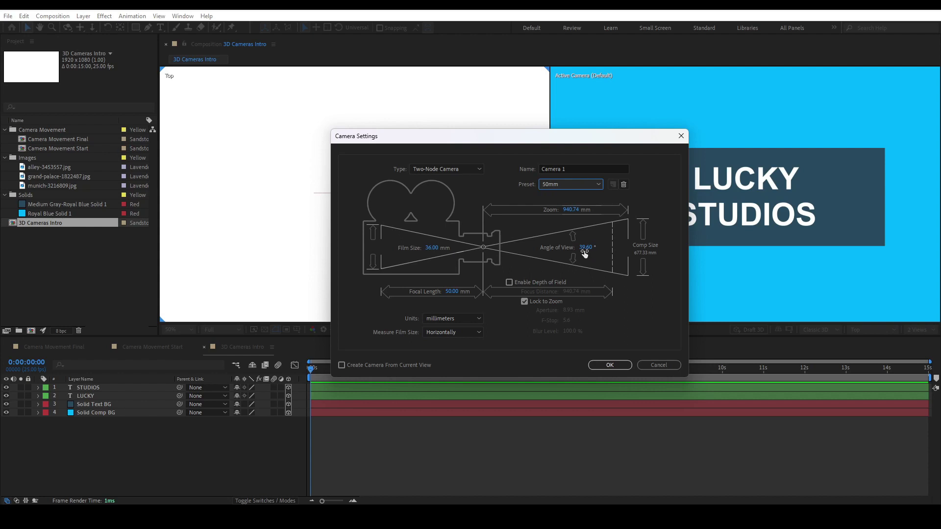
pyautogui.click(596, 186)
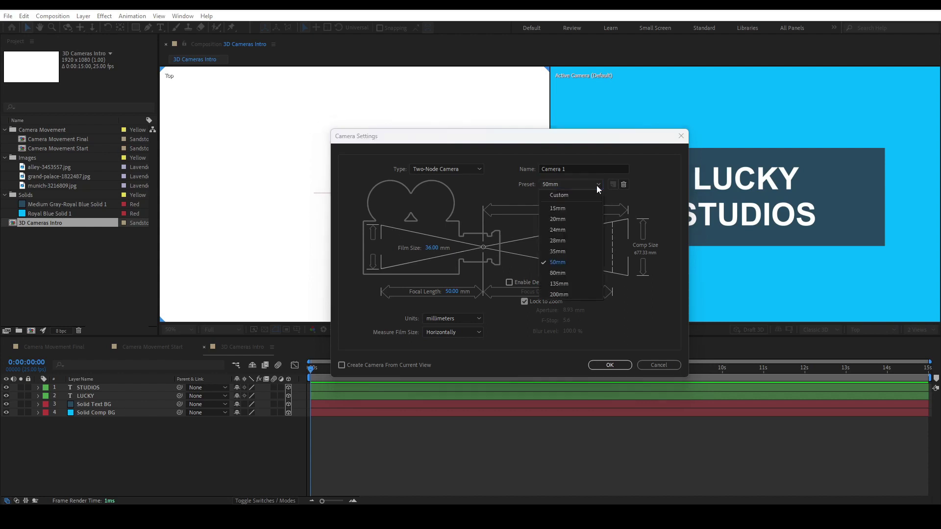
pyautogui.click(570, 207)
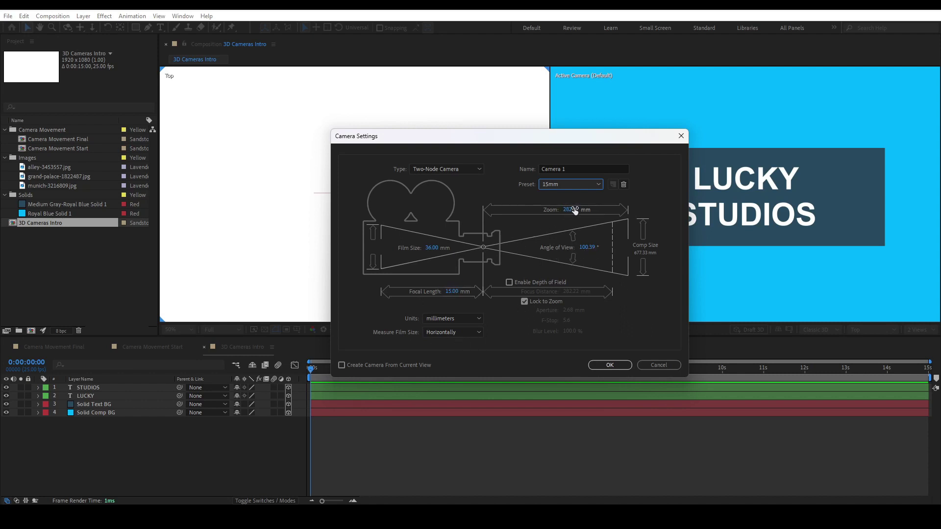
pyautogui.moveTo(587, 247)
pyautogui.mouseDown()
pyautogui.moveTo(637, 243)
pyautogui.moveTo(581, 248)
pyautogui.moveTo(594, 247)
pyautogui.mouseUp()
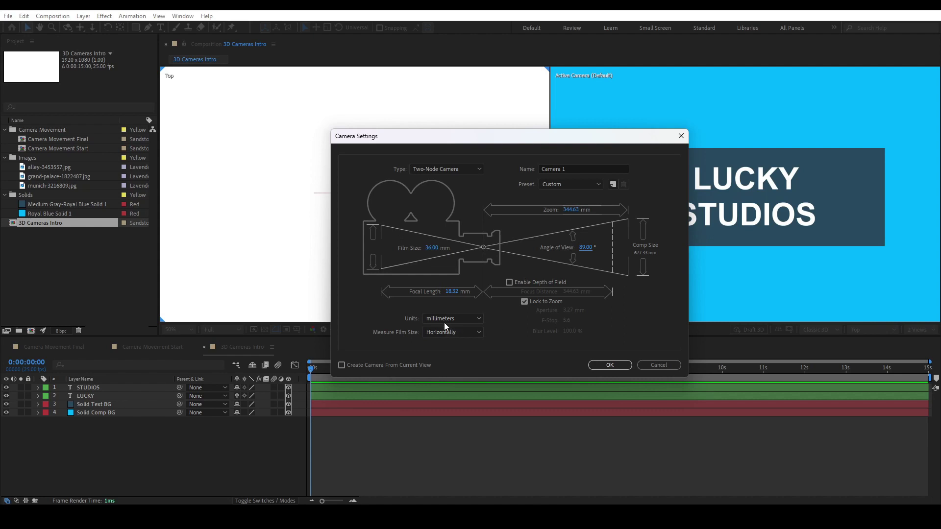
# Step: Set the lens preset to 15mm and the units to pixels, and create the camera
pyautogui.click(596, 185)
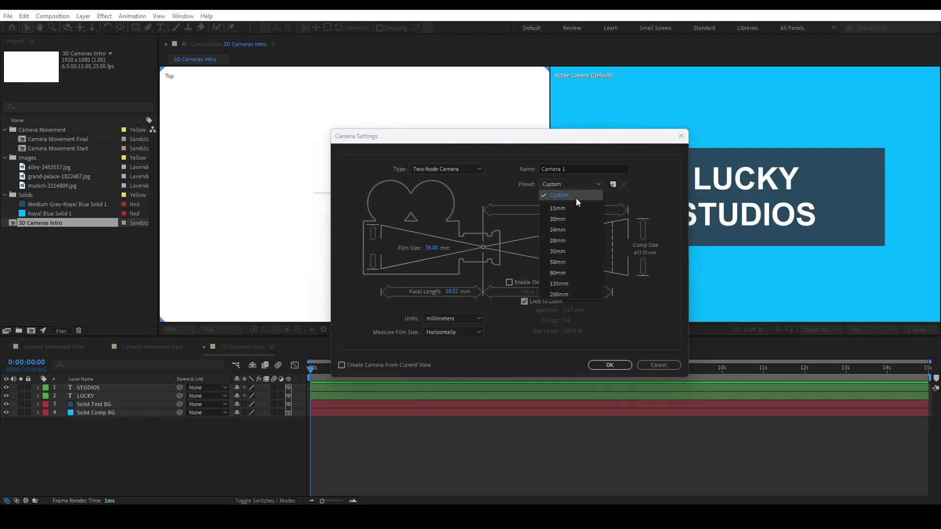
pyautogui.click(558, 209)
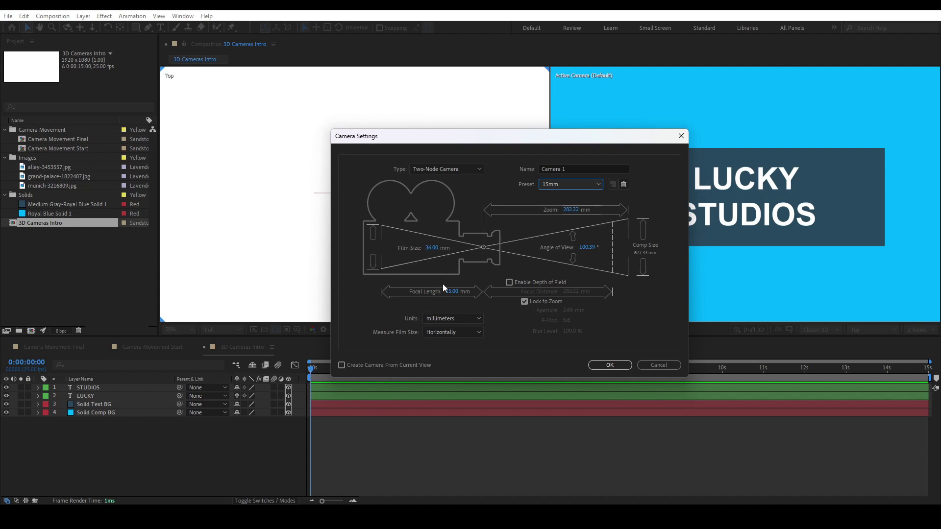
pyautogui.click(478, 317)
pyautogui.click(468, 330)
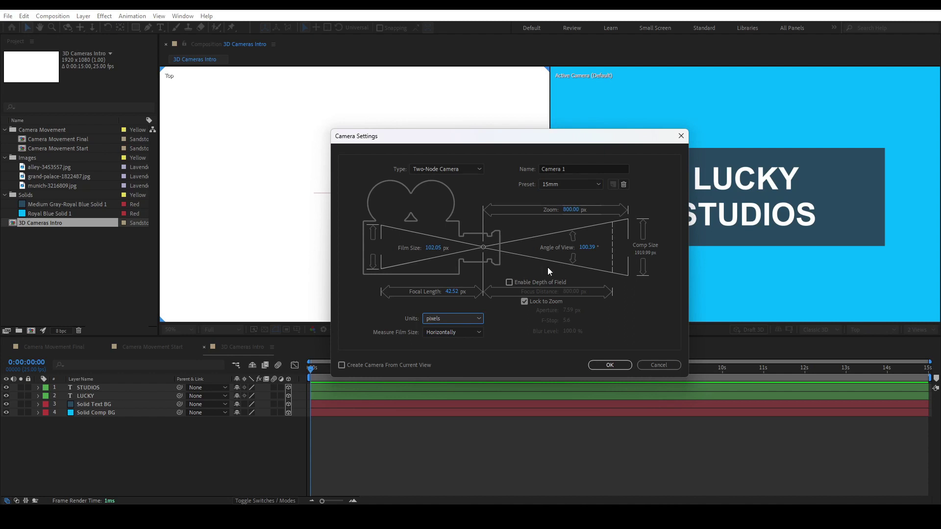
pyautogui.click(607, 365)
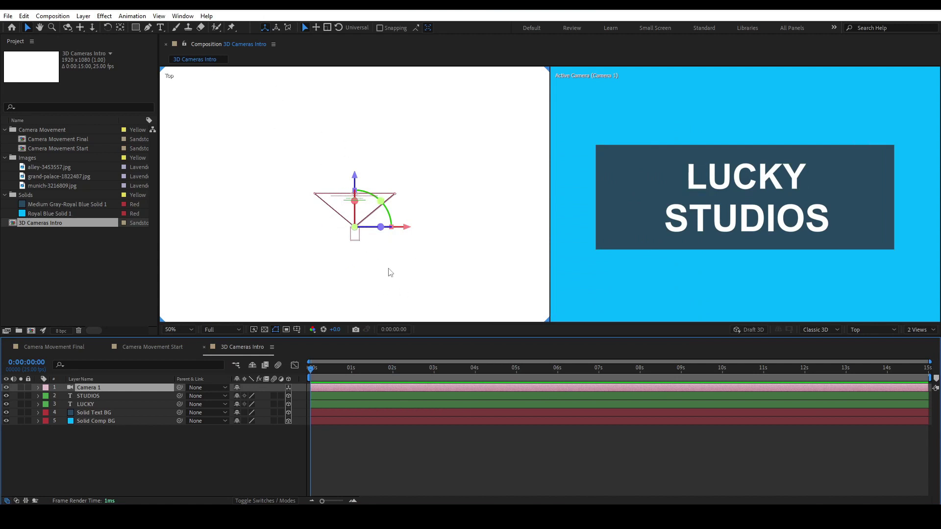
# Step: Switch the Top view to the Left view and select all the text and background layers to see them against the camera
pyautogui.click(409, 277)
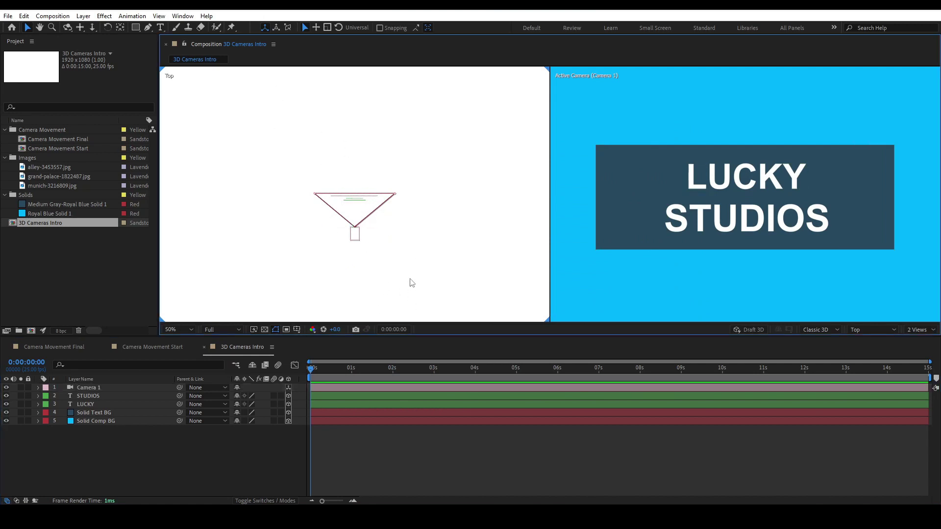
pyautogui.click(874, 330)
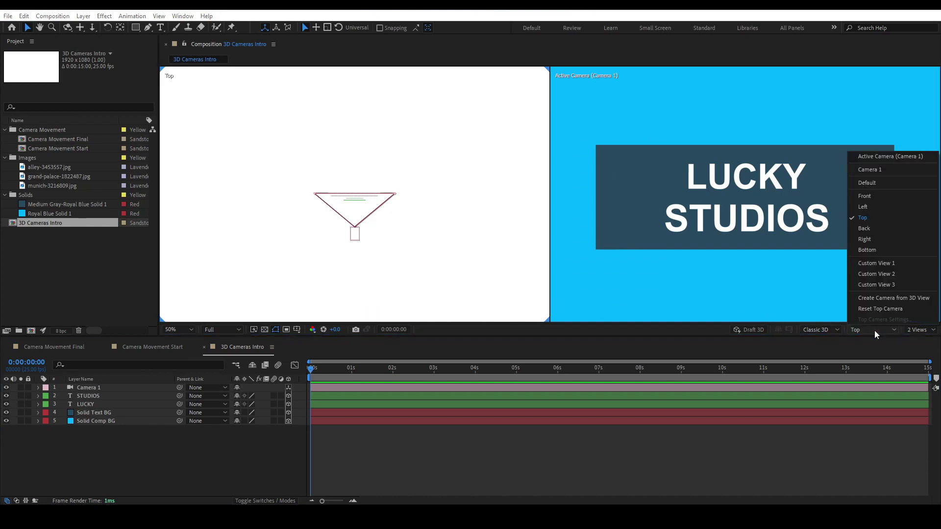
pyautogui.click(868, 207)
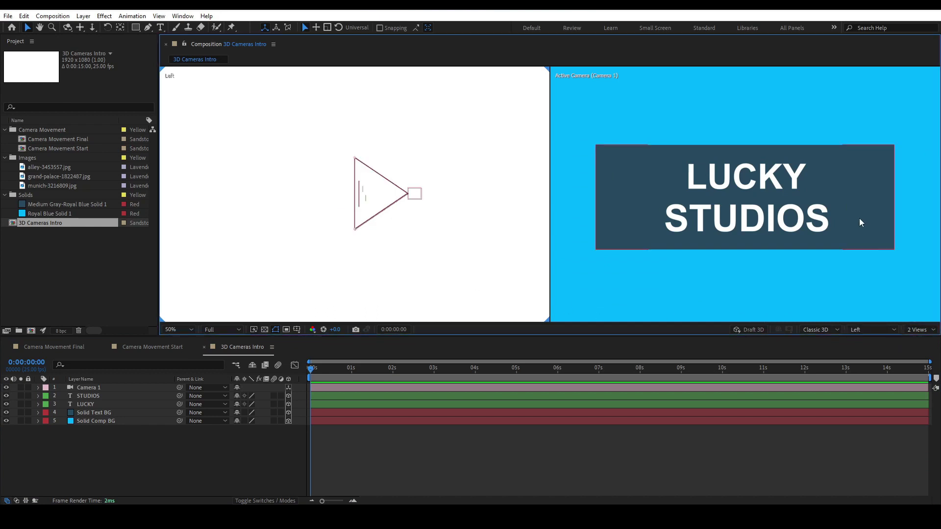
pyautogui.scroll(1, 389, 203)
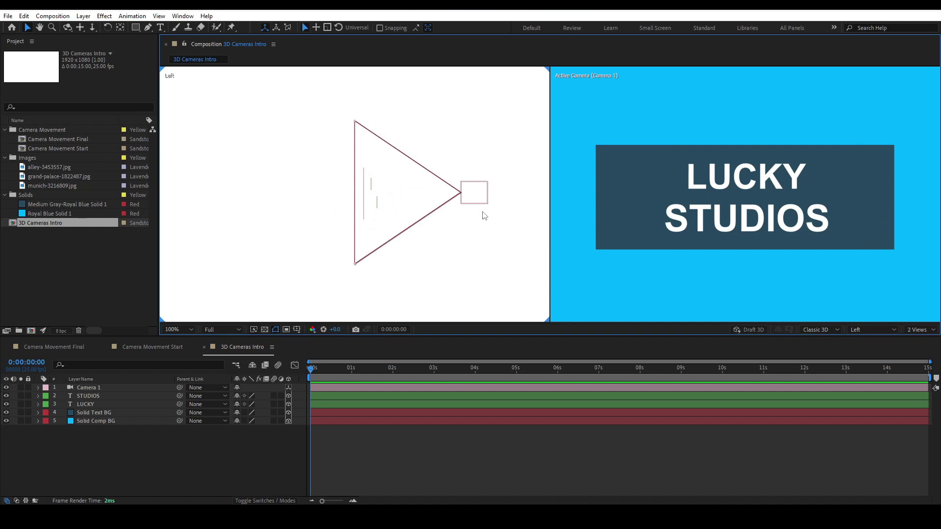
pyautogui.click(104, 422)
pyautogui.keyDown('shift'); pyautogui.click(103, 395); pyautogui.keyUp('shift')
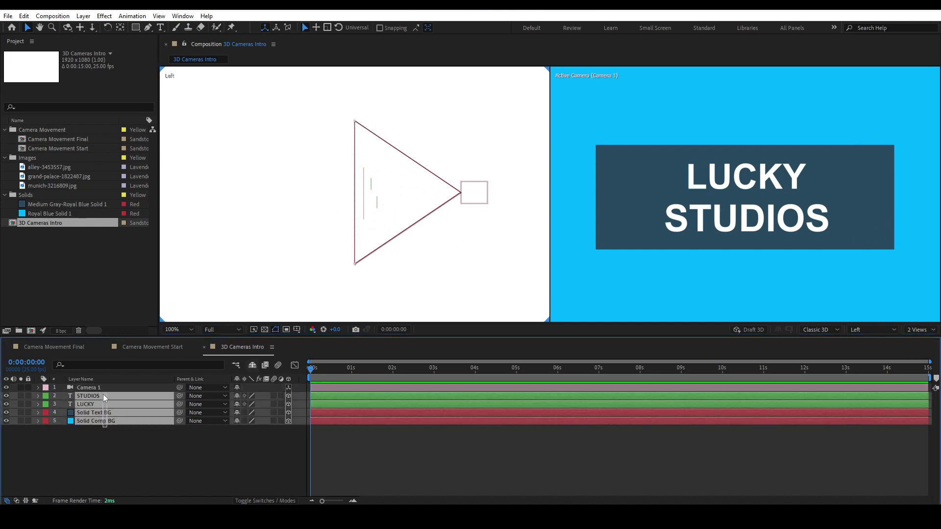
# Step: Try lowering Camera 1's point of interest in the Left view and return it to the middle of the composition
pyautogui.click(480, 195)
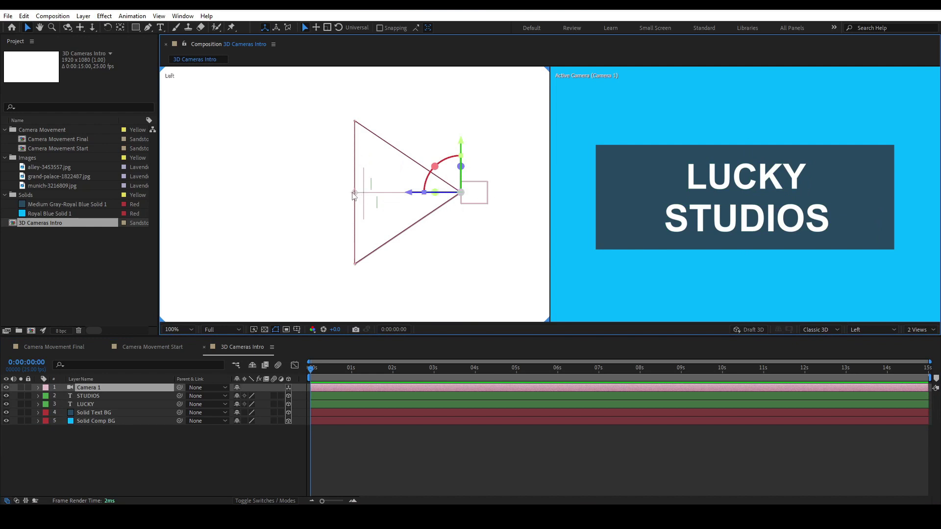
pyautogui.moveTo(356, 192); pyautogui.dragTo(362, 216)
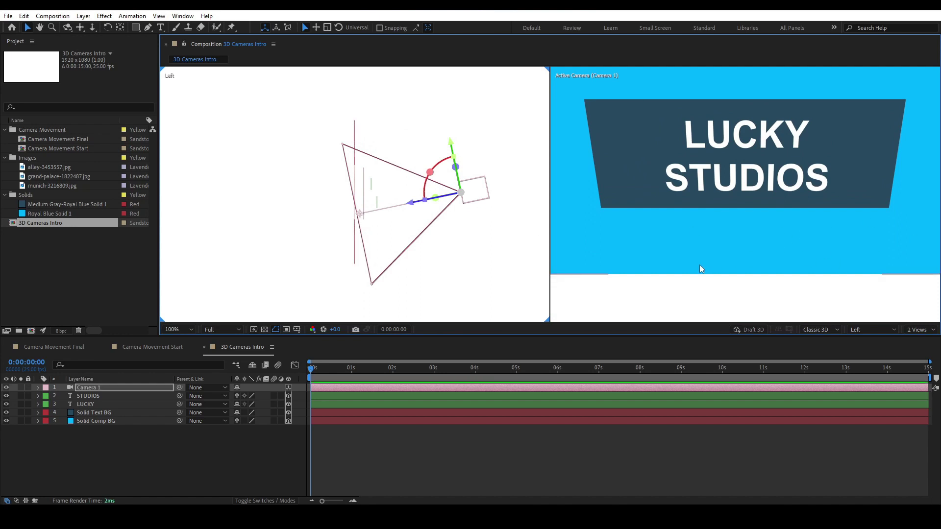
pyautogui.moveTo(358, 212); pyautogui.dragTo(356, 192)
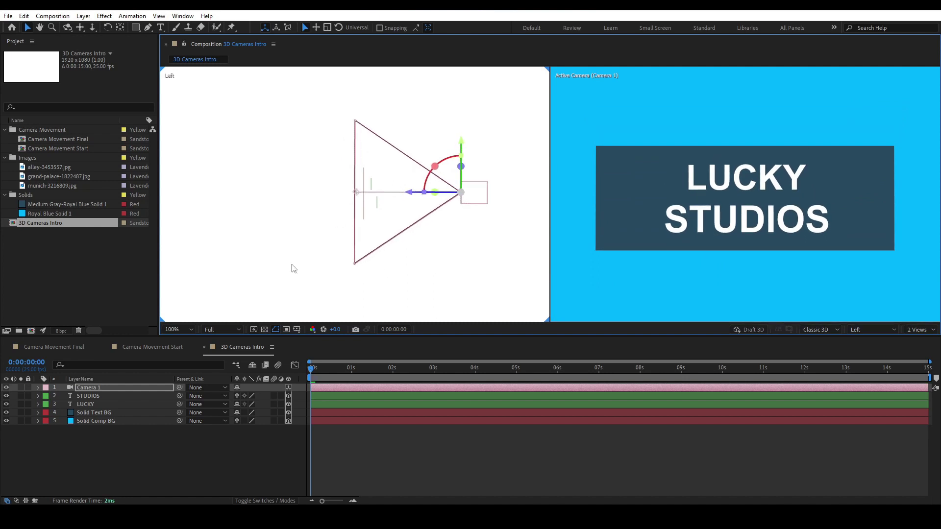
# Step: Check the lens presets available in Camera 1's settings and leave the settings without changing anything
pyautogui.click(37, 388)
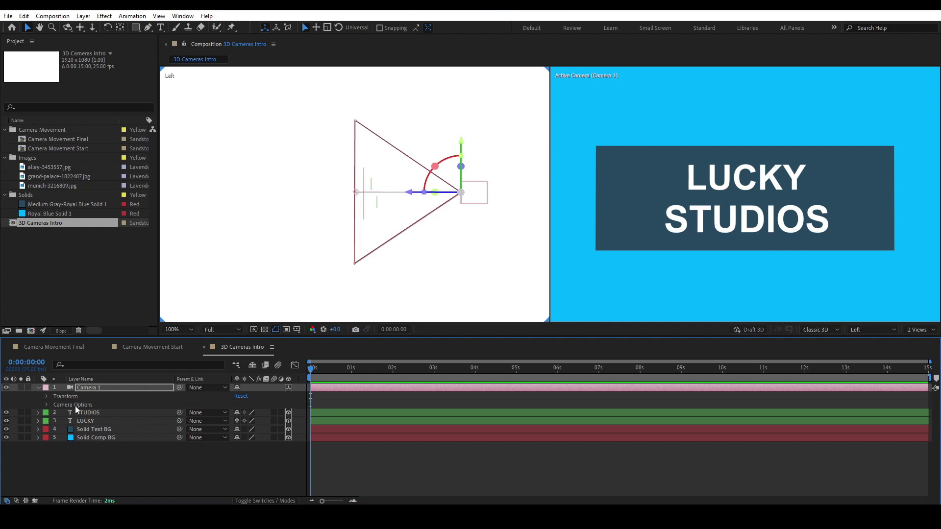
pyautogui.doubleClick(93, 389)
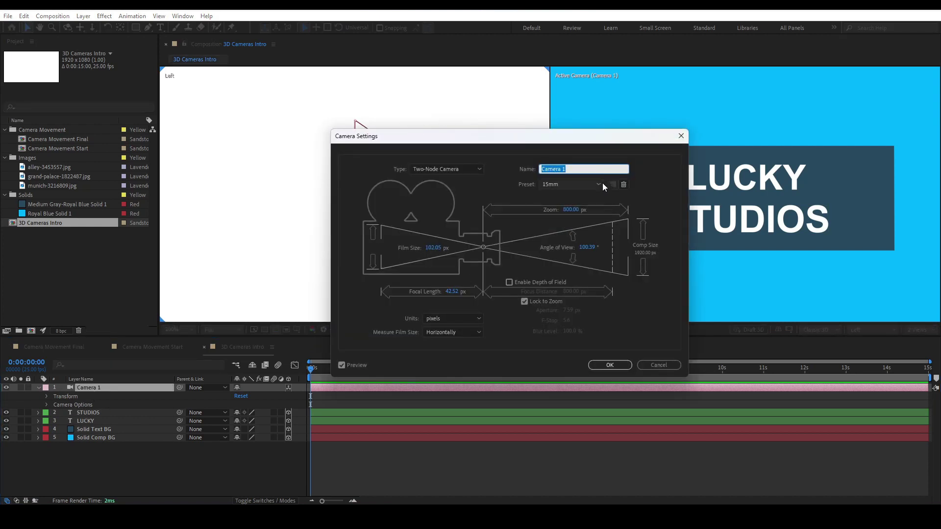
pyautogui.click(598, 185)
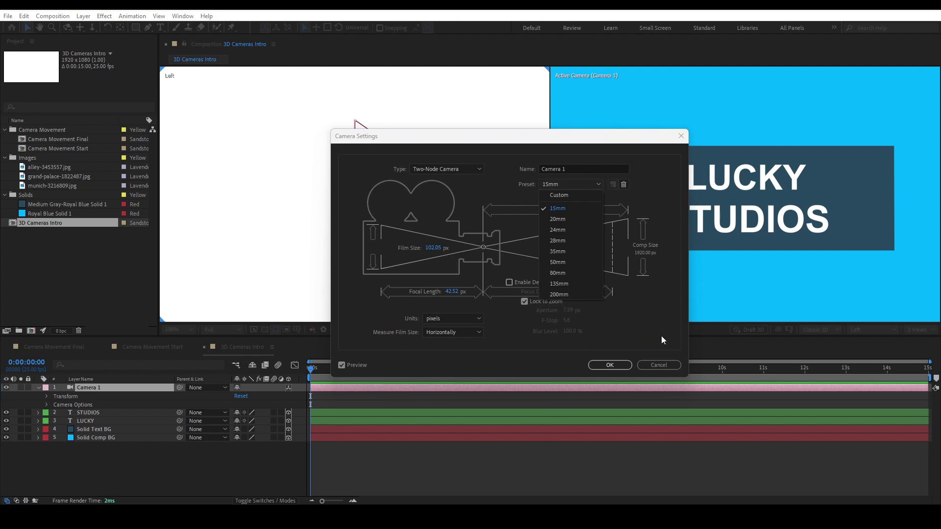
pyautogui.click(655, 368)
pyautogui.click(659, 365)
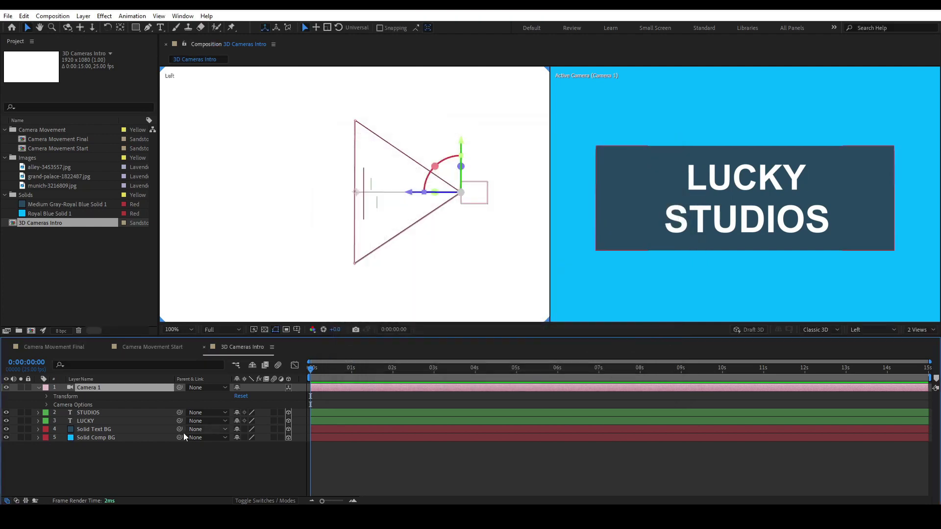
# Step: Examine Camera 1's Camera Options properties in the timeline, from Zoom down to Highlight Saturation
pyautogui.click(46, 405)
pyautogui.scroll(-1, 91, 390)
pyautogui.scroll(1, 66, 420)
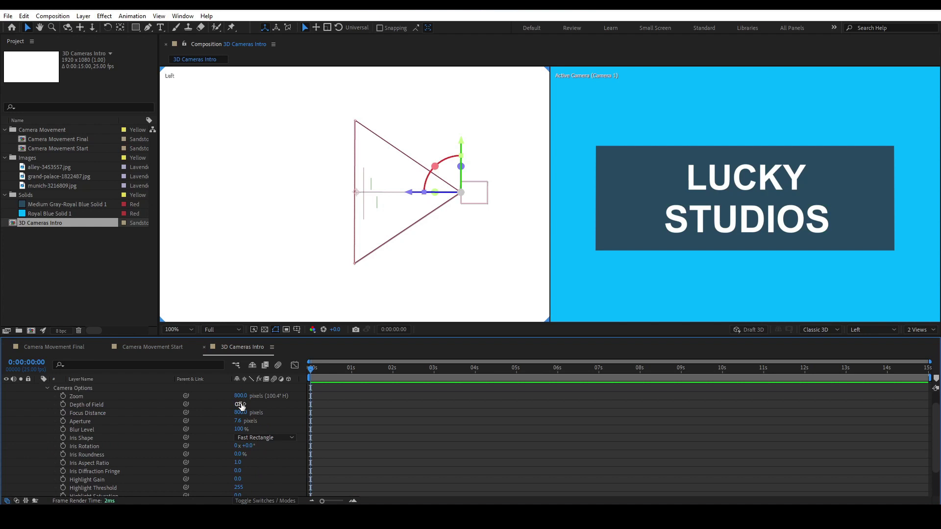
pyautogui.scroll(-1, 133, 432)
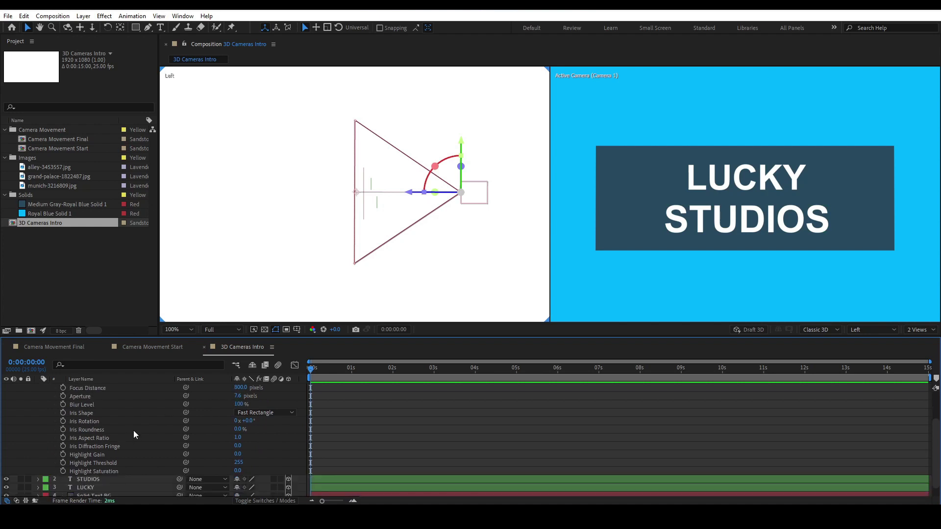
pyautogui.scroll(2, 108, 428)
# Step: Reset Camera 1's Point of Interest to its default and select its Position property
pyautogui.click(47, 397)
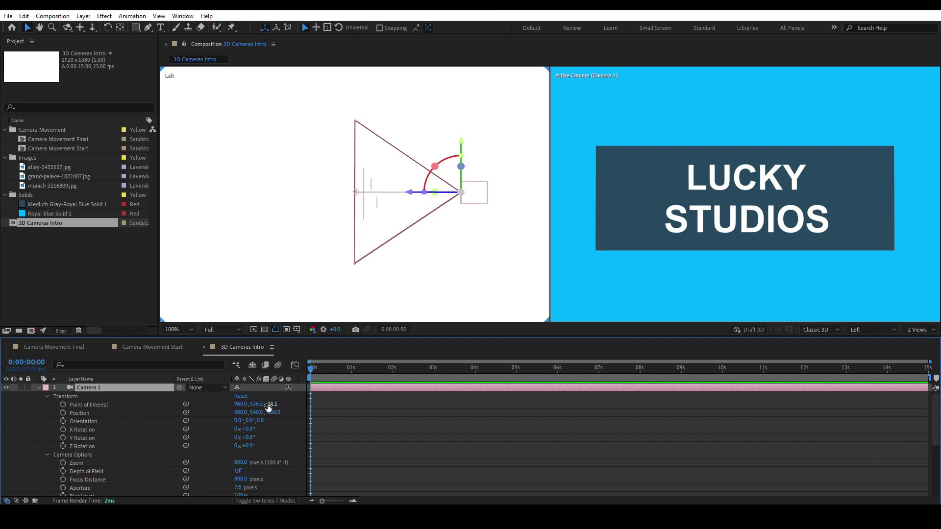
pyautogui.rightClick(102, 404)
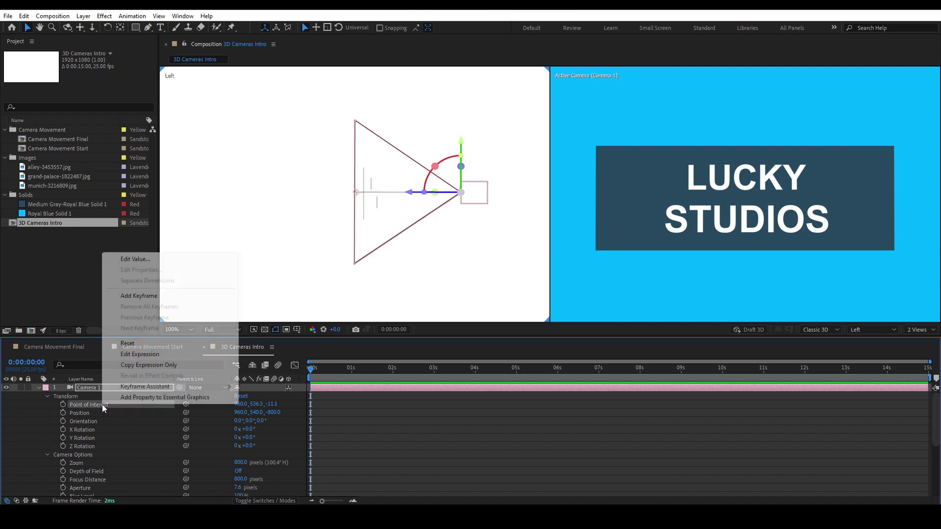
pyautogui.click(129, 343)
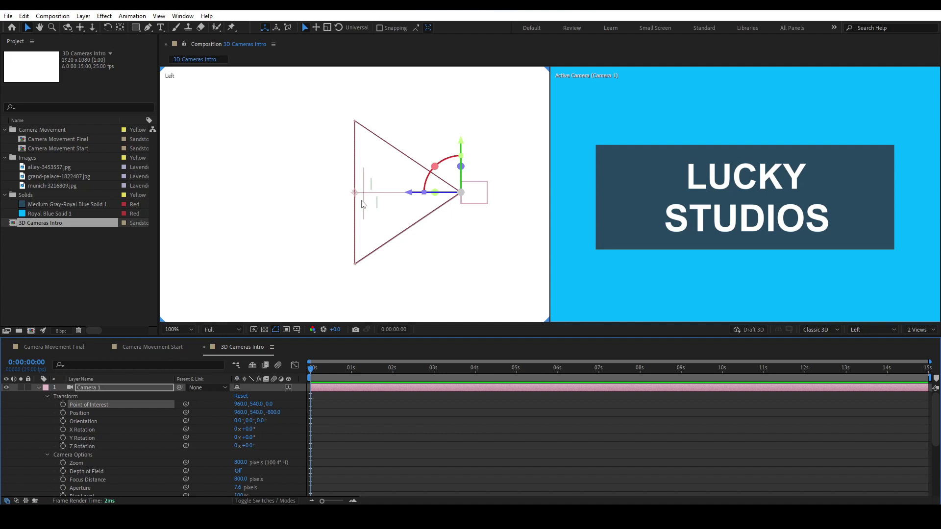
pyautogui.click(89, 413)
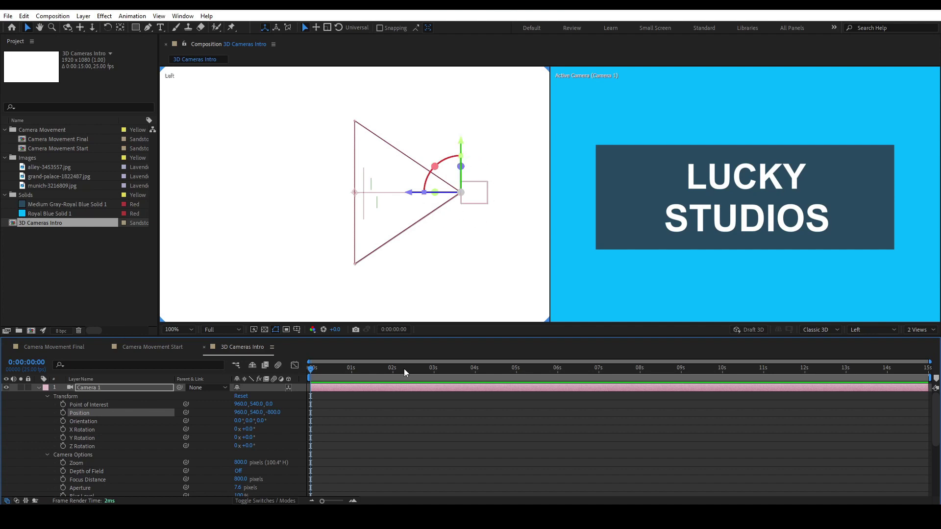
# Step: Deselect the camera and keep Camera Wireframes set to On in the composition's view options
pyautogui.click(483, 231)
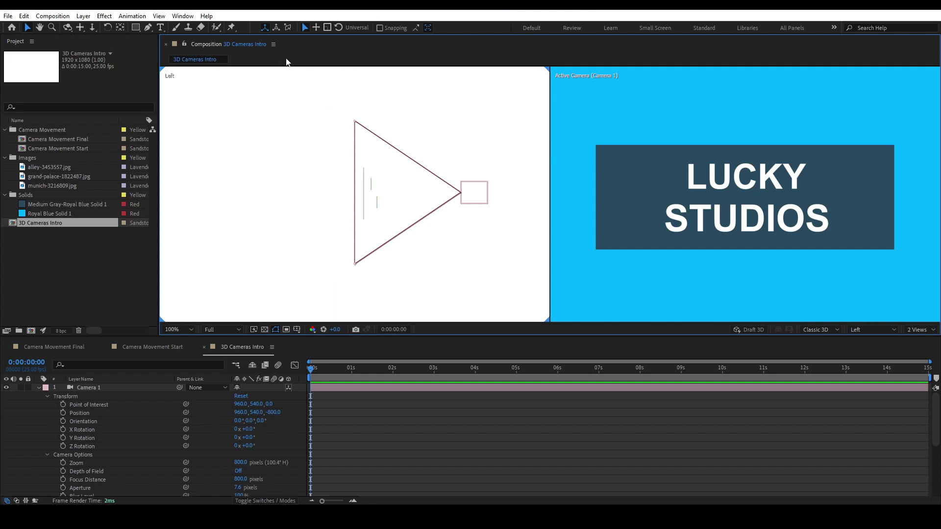
pyautogui.click(273, 44)
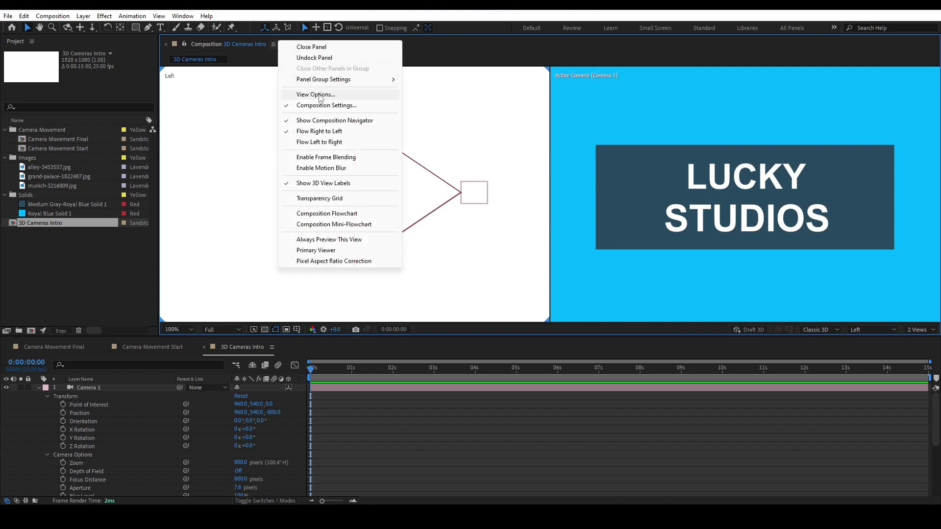
pyautogui.click(318, 95)
pyautogui.moveTo(483, 176); pyautogui.dragTo(474, 123)
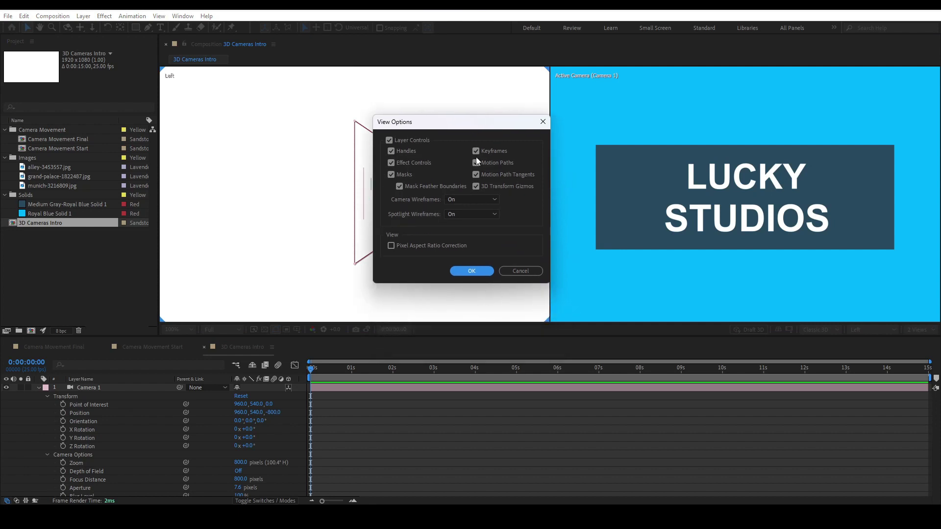
pyautogui.click(472, 199)
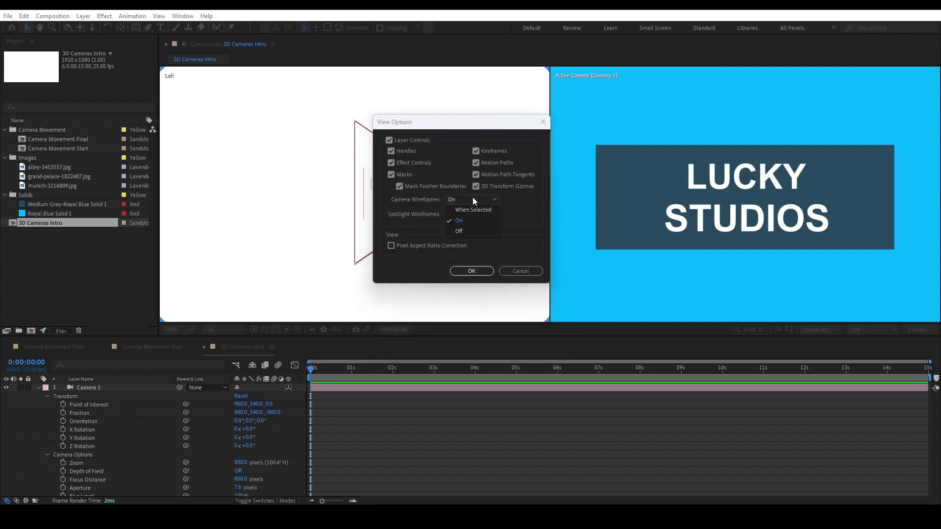
pyautogui.click(465, 222)
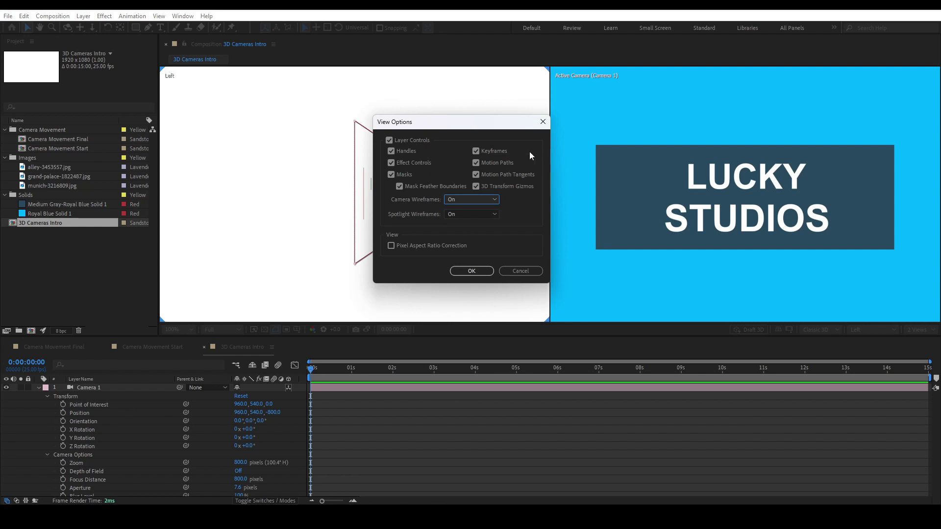
pyautogui.click(478, 270)
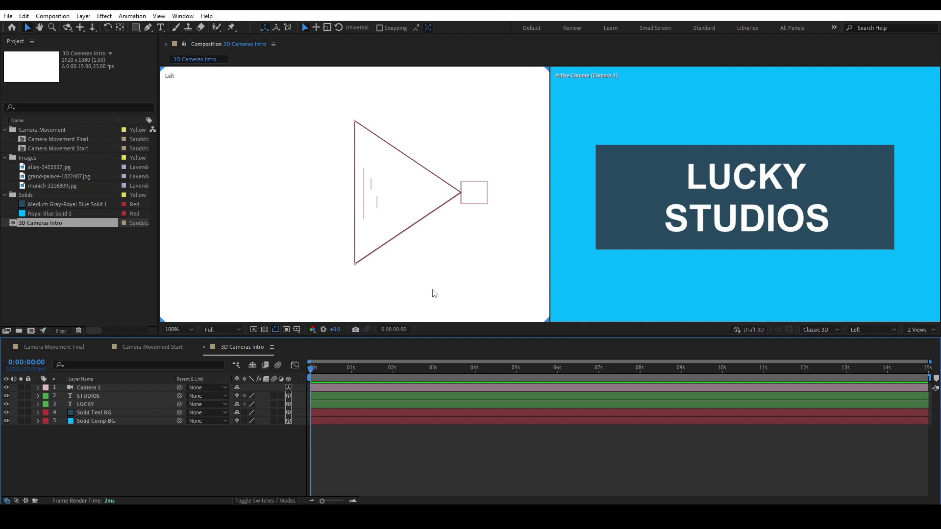
# Step: Review Camera 1's lens settings and compare them with its wireframe in the Left view at 50% magnification
pyautogui.doubleClick(122, 388)
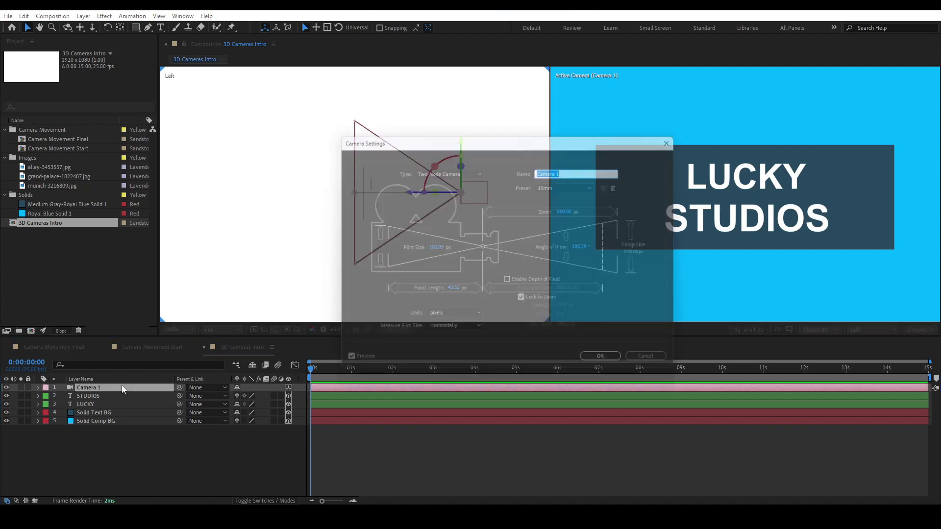
pyautogui.click(591, 184)
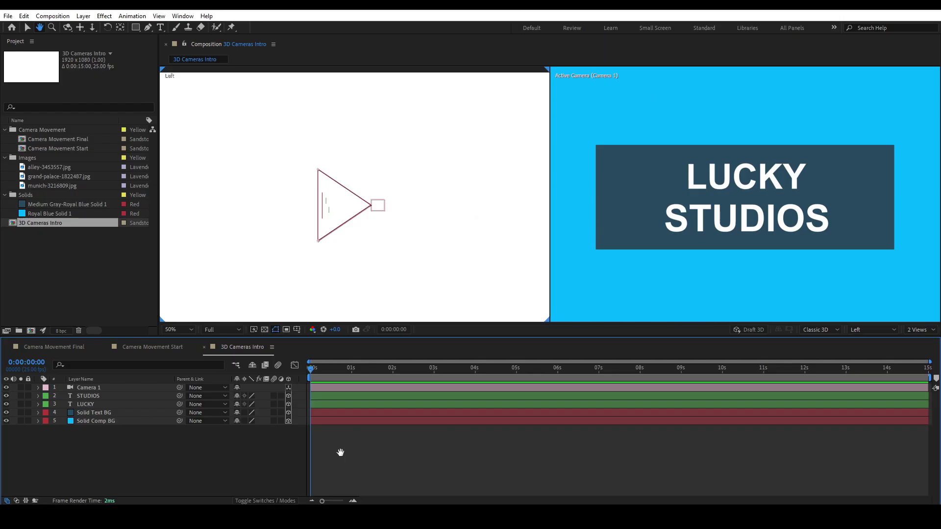
pyautogui.click(377, 203)
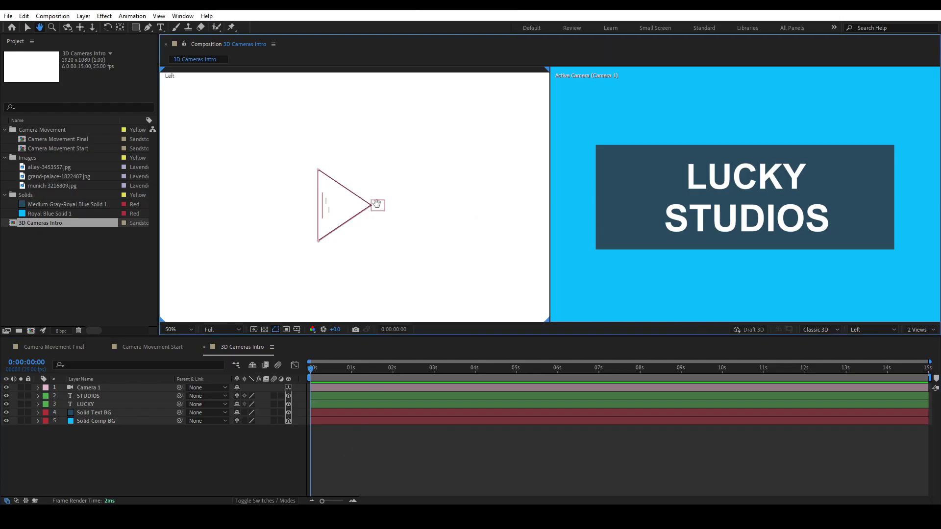
pyautogui.press('v')
pyautogui.click(384, 214)
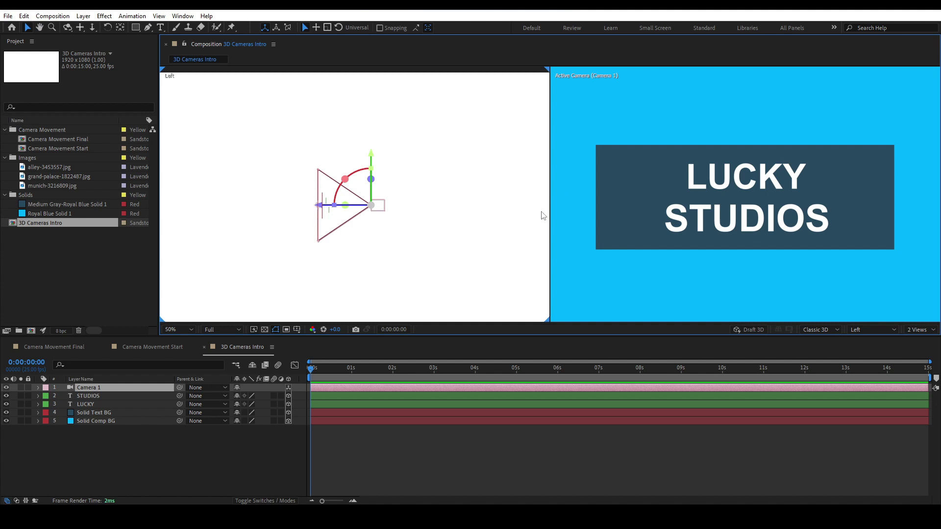
pyautogui.click(268, 447)
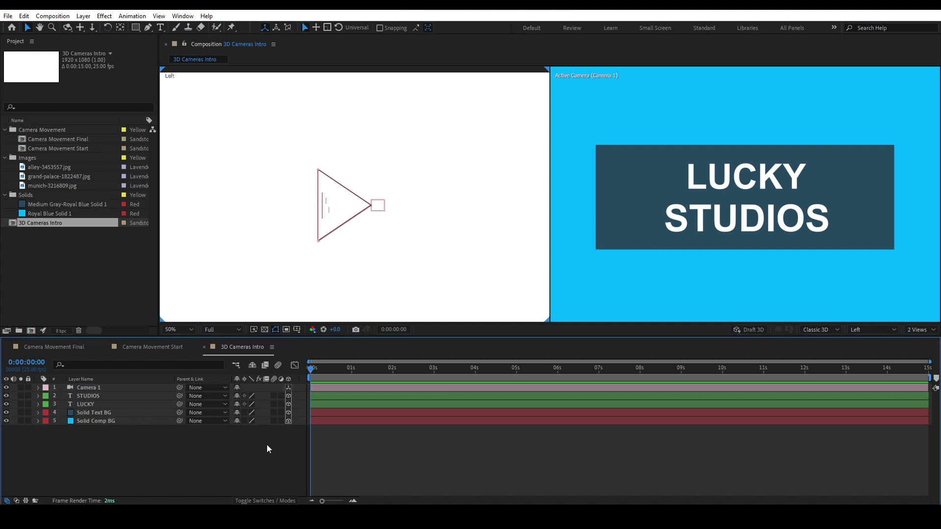
pyautogui.click(132, 389)
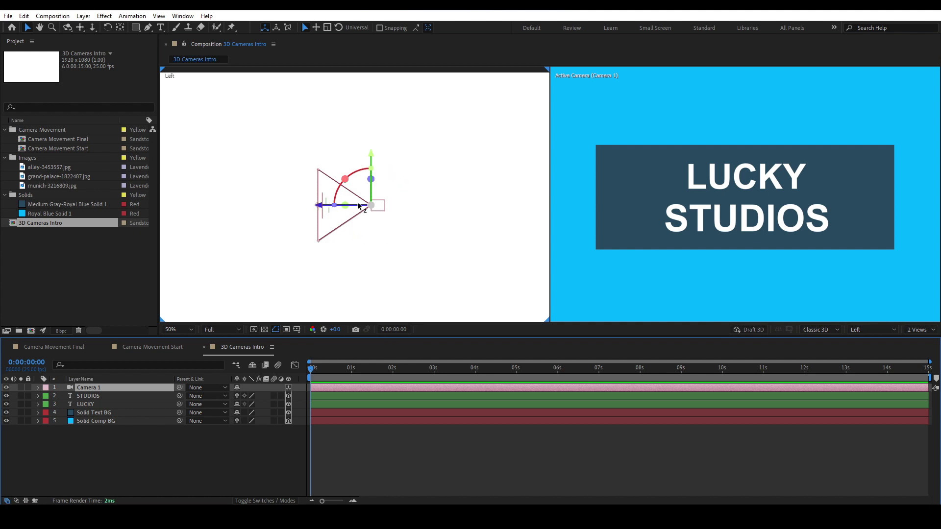
pyautogui.doubleClick(104, 388)
pyautogui.click(550, 196)
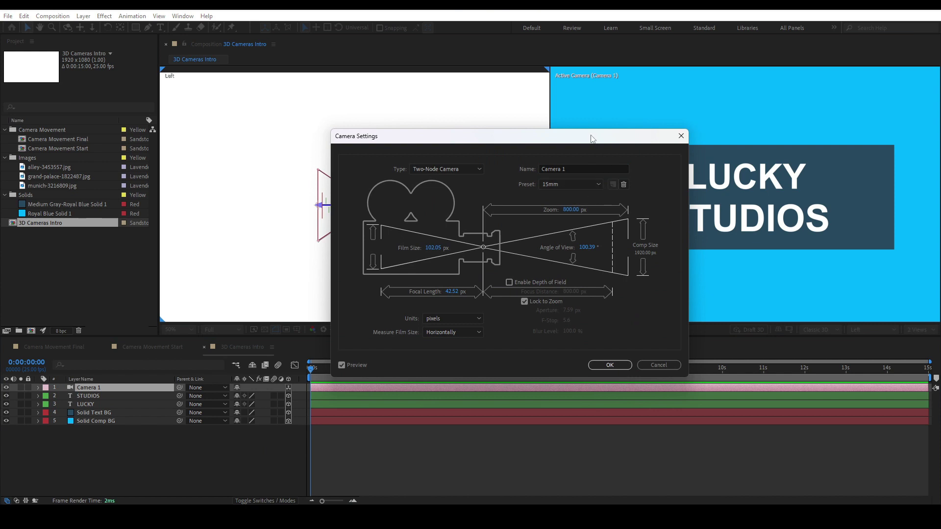
pyautogui.moveTo(590, 140); pyautogui.dragTo(734, 128)
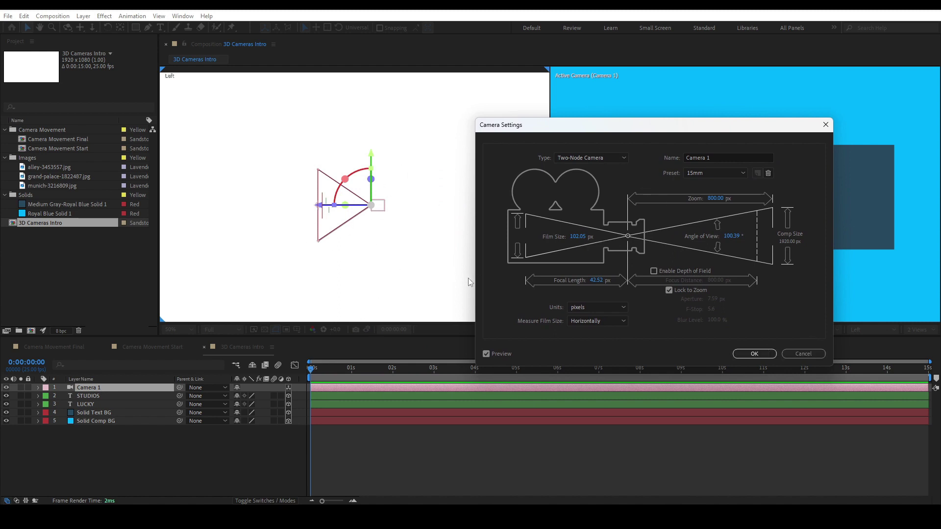
pyautogui.click(752, 353)
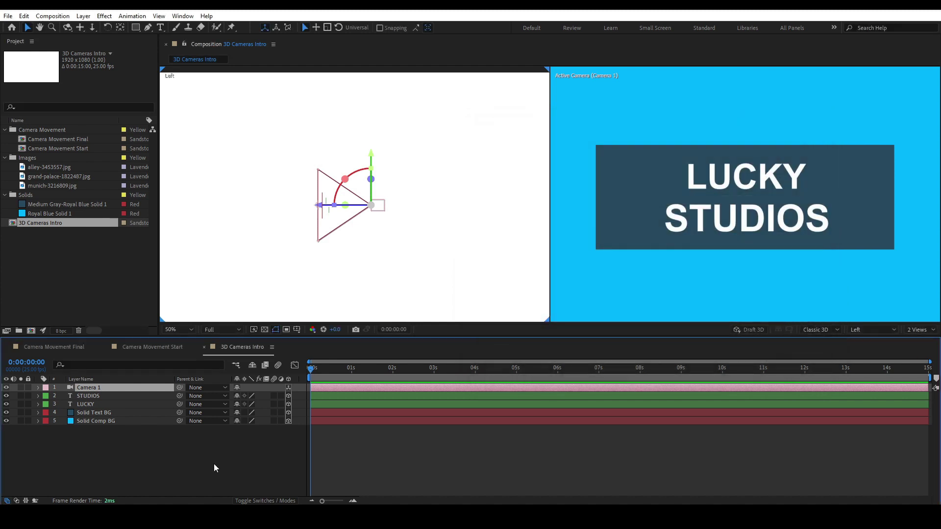
# Step: Create a second two-node camera named Camera 2 with the 35mm lens preset
pyautogui.rightClick(165, 455)
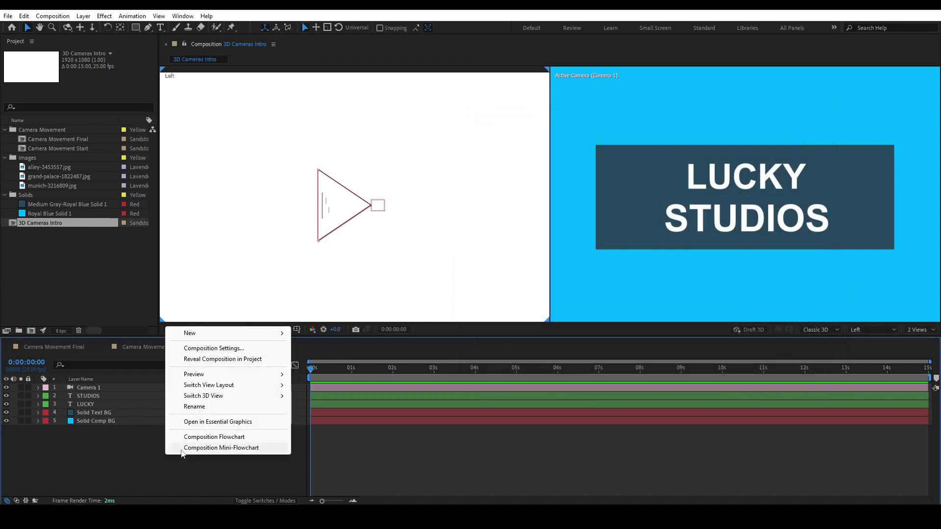
pyautogui.moveTo(269, 337)
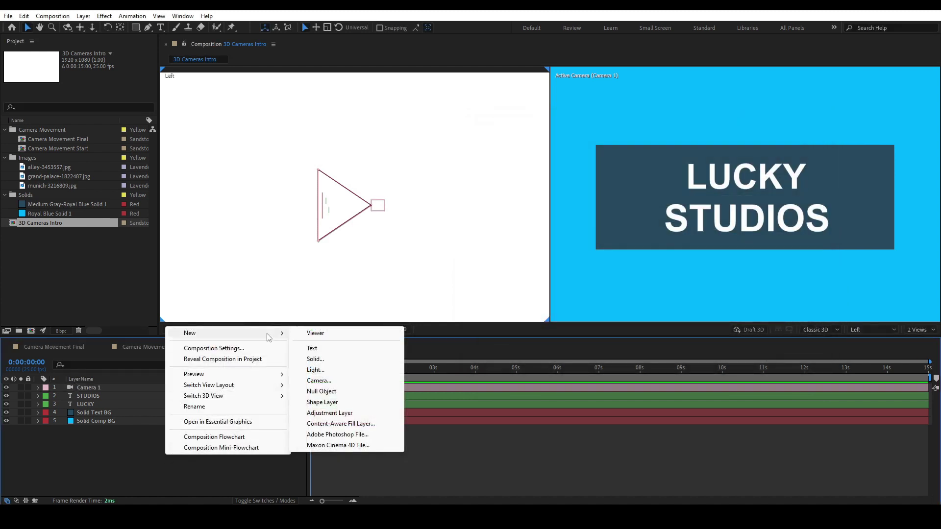
pyautogui.click(325, 382)
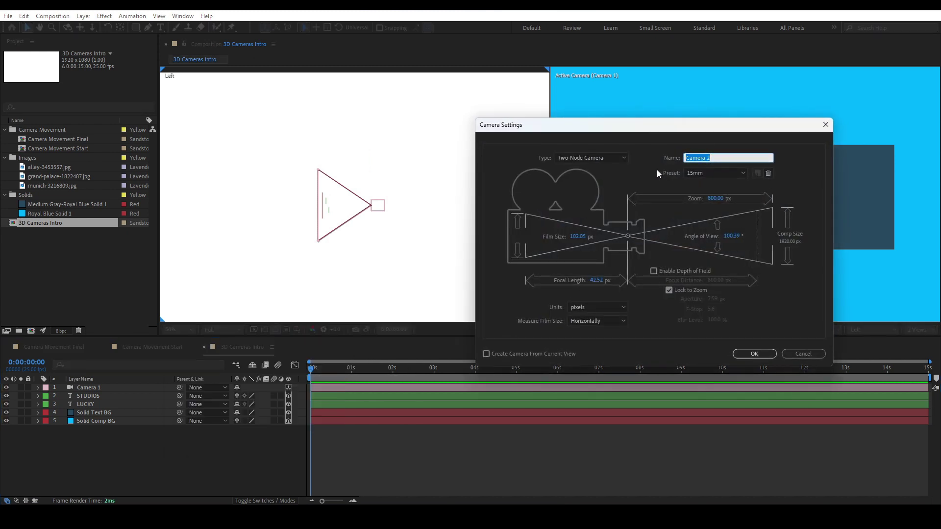
pyautogui.click(711, 173)
pyautogui.click(711, 179)
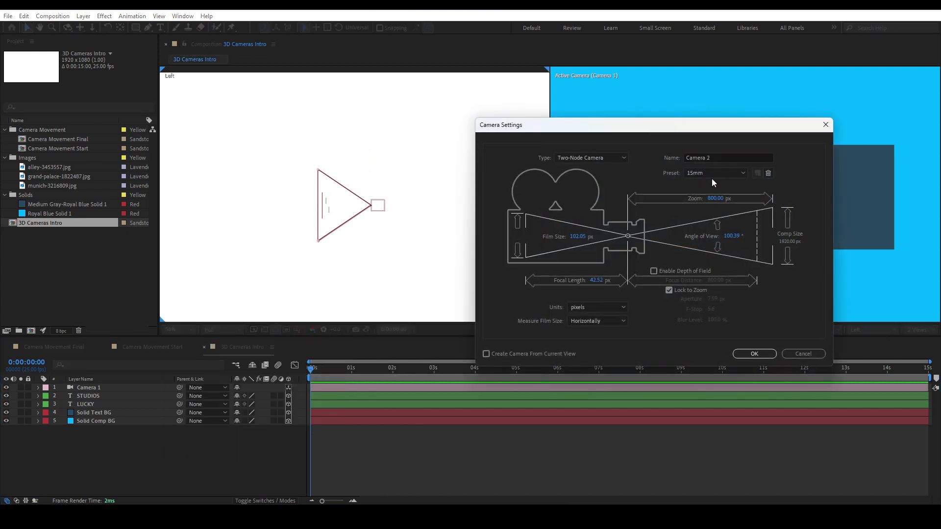
pyautogui.click(713, 175)
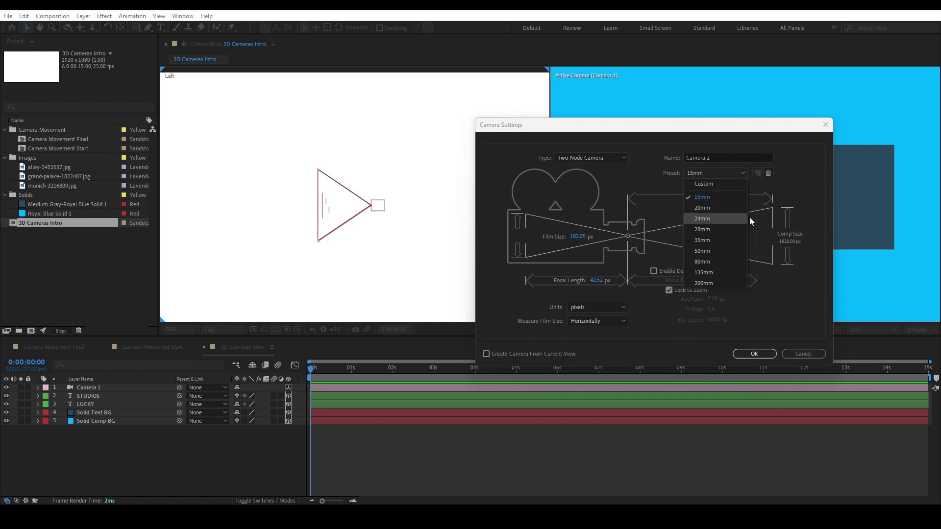
pyautogui.click(717, 242)
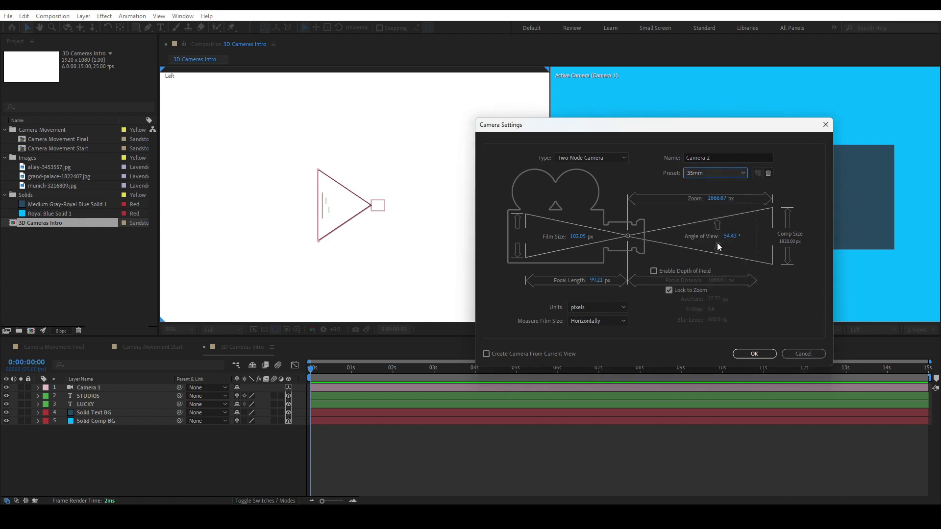
pyautogui.click(754, 354)
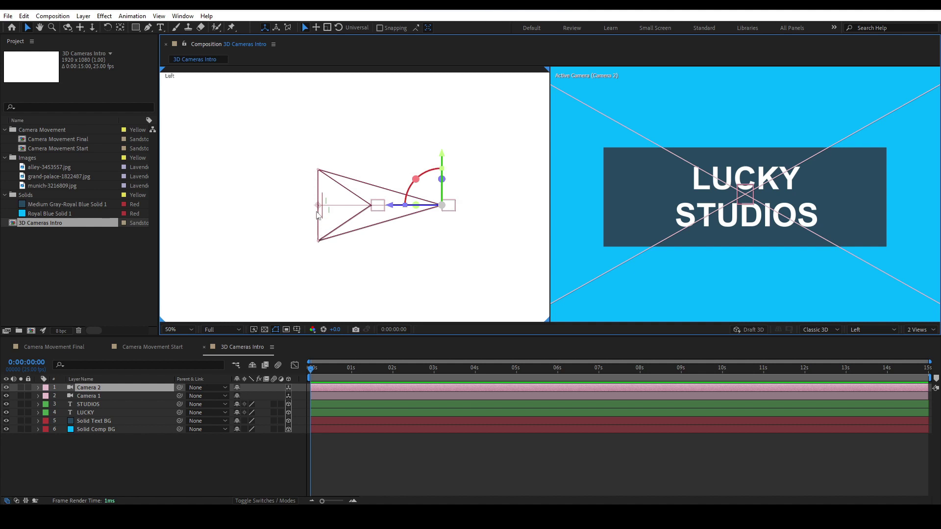
# Step: Change Camera 2's lens preset to 200mm
pyautogui.click(374, 207)
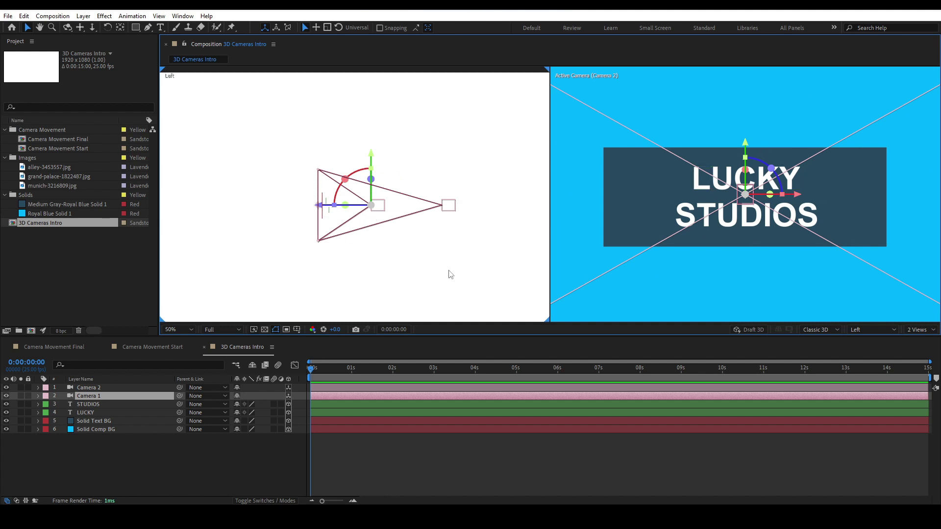
pyautogui.click(451, 208)
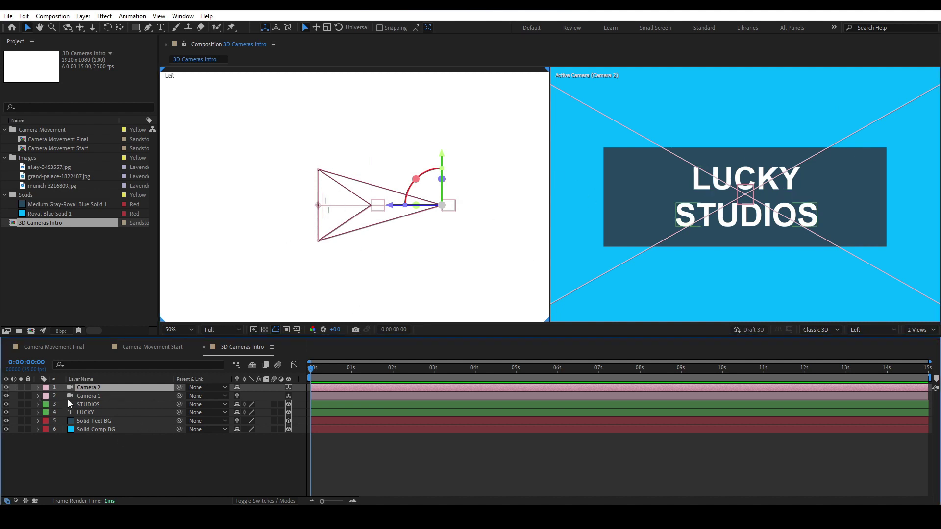
pyautogui.doubleClick(98, 387)
pyautogui.click(740, 172)
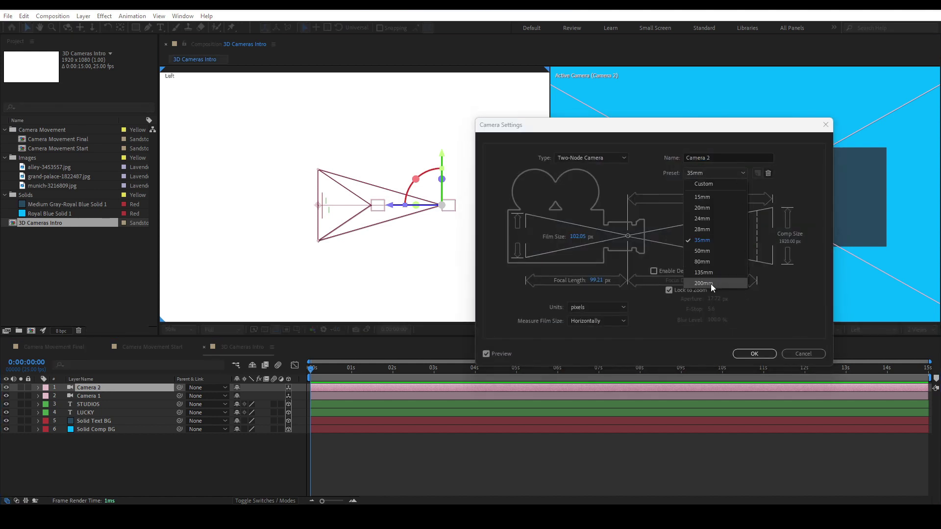
pyautogui.click(711, 284)
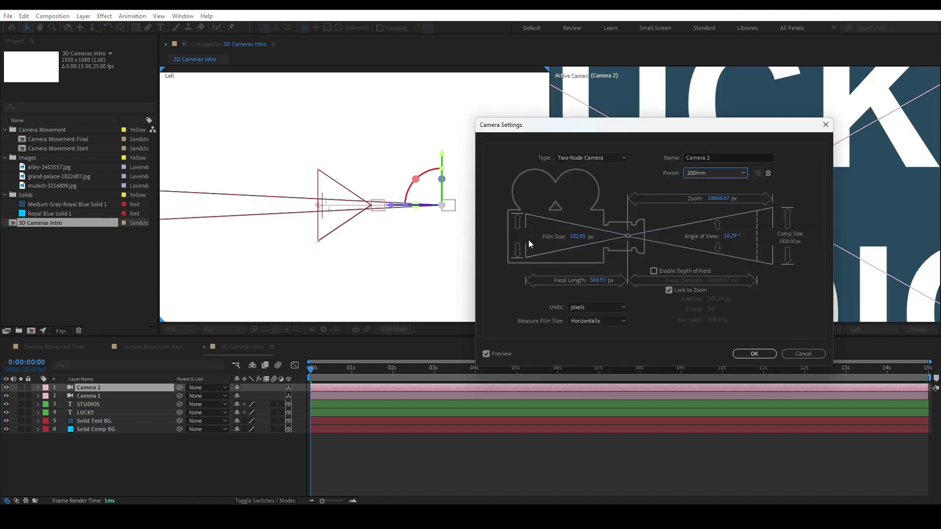
pyautogui.moveTo(746, 129); pyautogui.dragTo(679, 113)
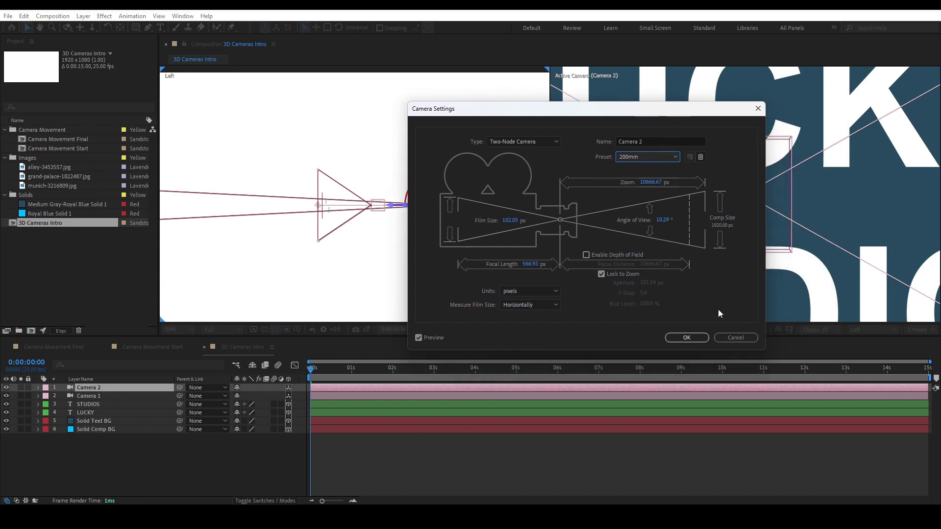
pyautogui.click(692, 337)
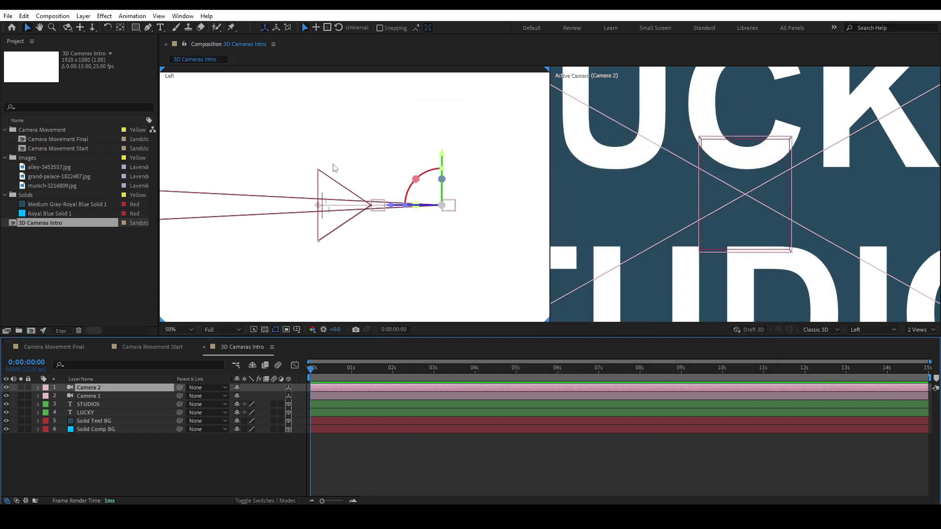
# Step: Compare the wireframes of Camera 2 and Camera 1 along their full length in the Left view
pyautogui.scroll(-2, 391, 230)
pyautogui.scroll(-1, 388, 229)
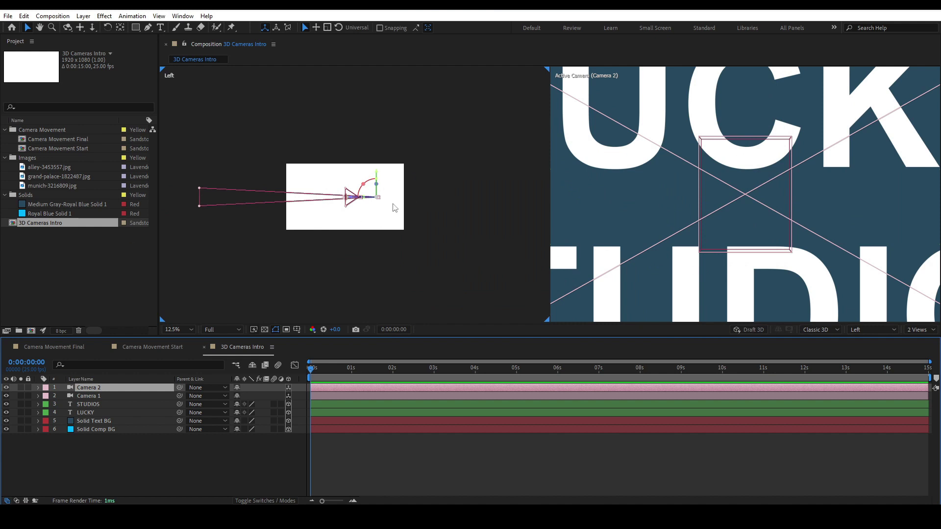
pyautogui.scroll(5, 298, 201)
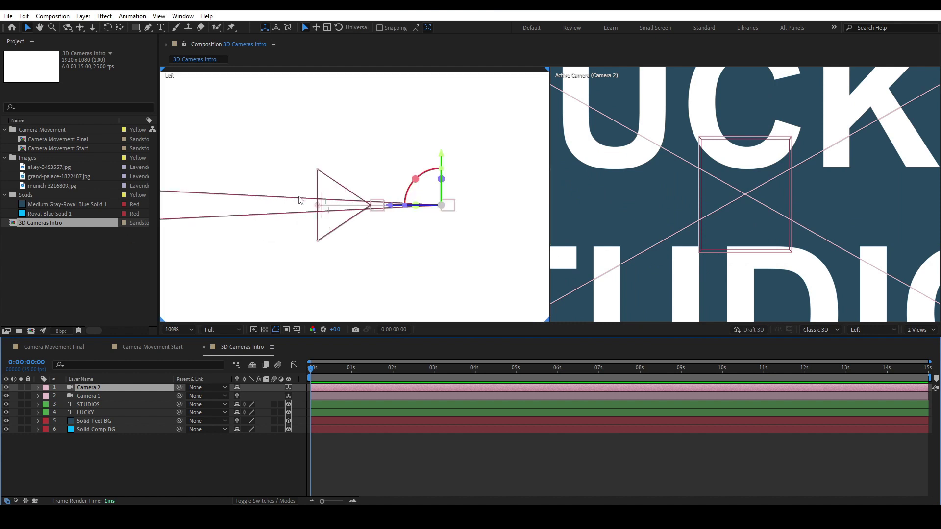
pyautogui.scroll(-3, 386, 217)
pyautogui.click(330, 178)
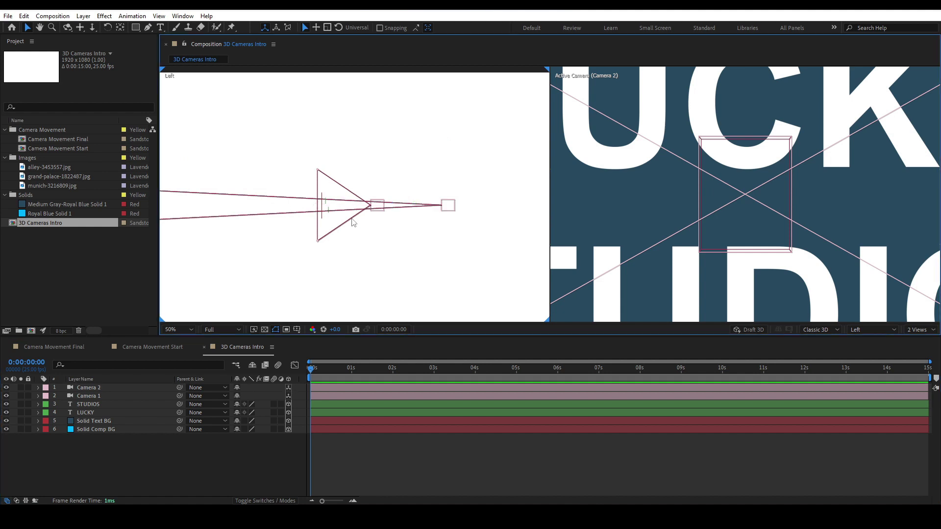
pyautogui.click(438, 209)
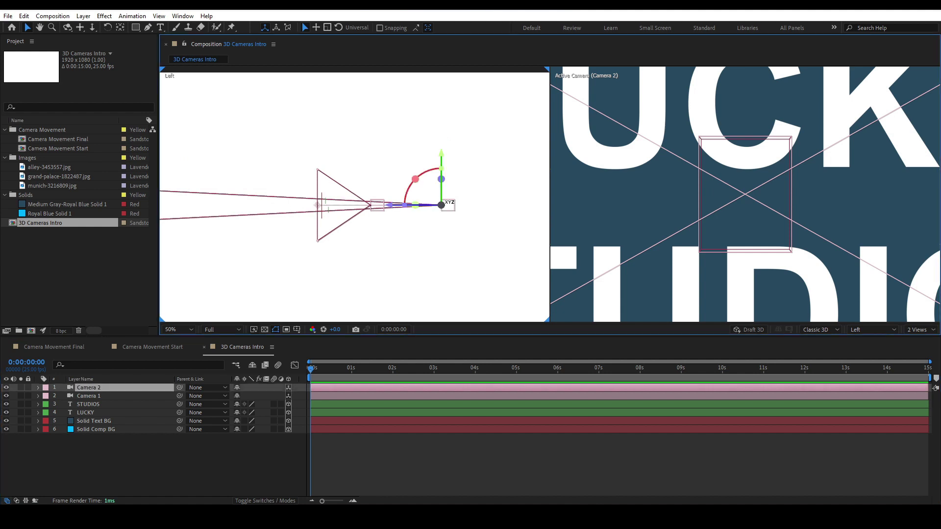
# Step: Set Camera 2's lens preset to 35mm and deselect the camera
pyautogui.doubleClick(134, 387)
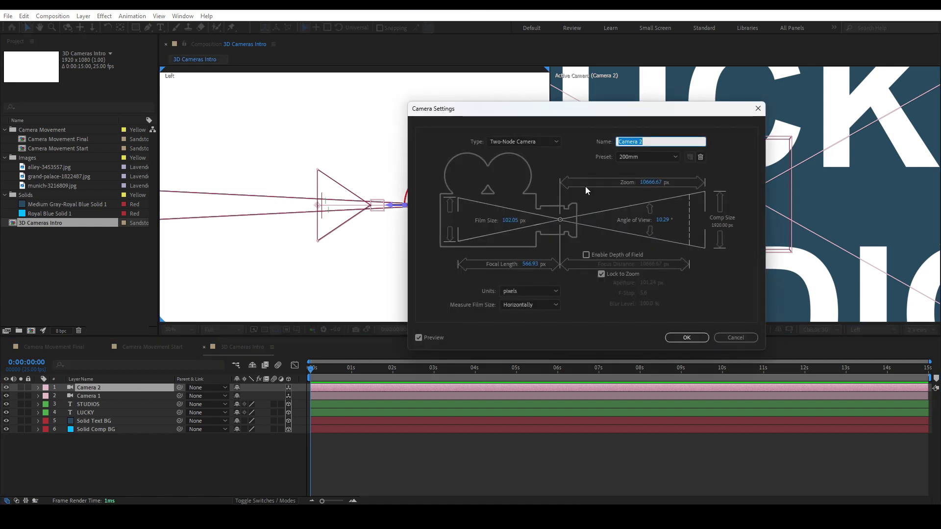
pyautogui.click(633, 157)
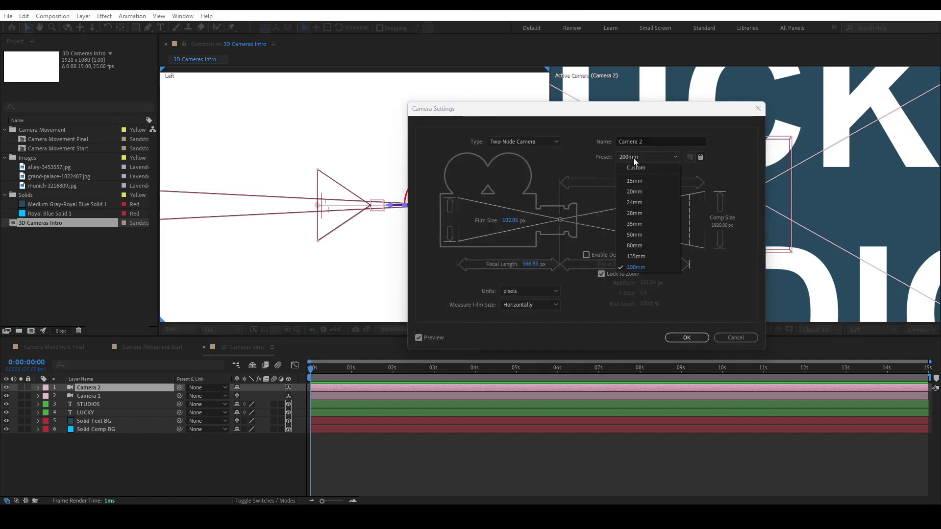
pyautogui.click(638, 223)
pyautogui.click(681, 338)
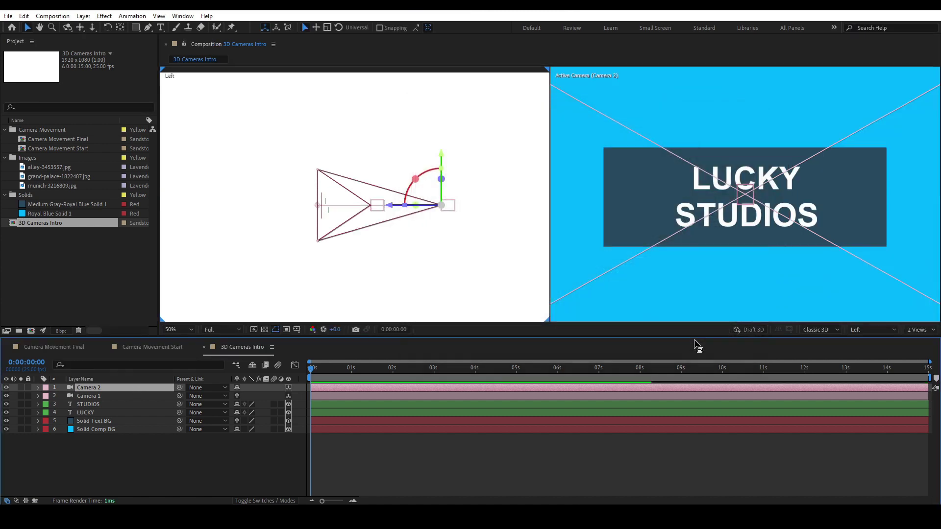
pyautogui.click(89, 448)
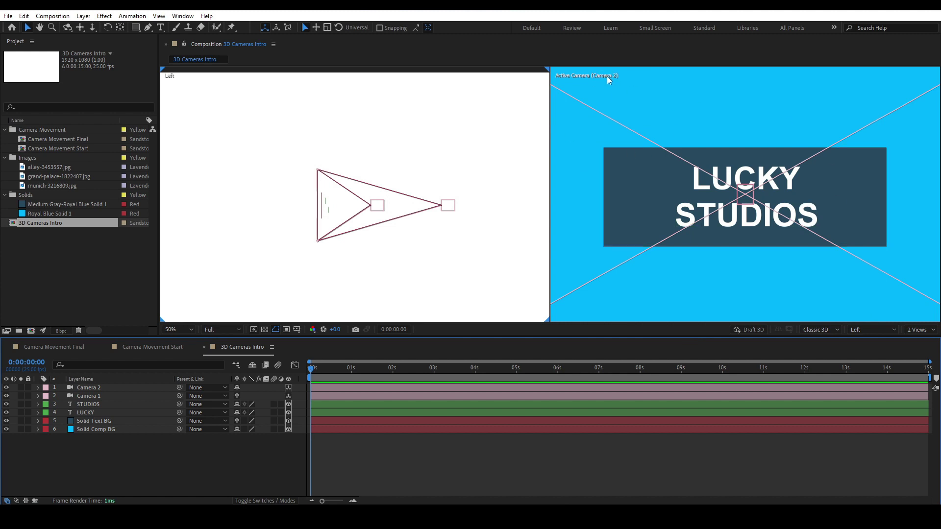
# Step: Move the current time to 0:00:01:23 and select Camera 1 and Camera 2 in turn to check which one is active
pyautogui.moveTo(315, 372); pyautogui.dragTo(390, 369)
pyautogui.click(94, 387)
pyautogui.click(95, 395)
pyautogui.click(99, 387)
pyautogui.click(101, 394)
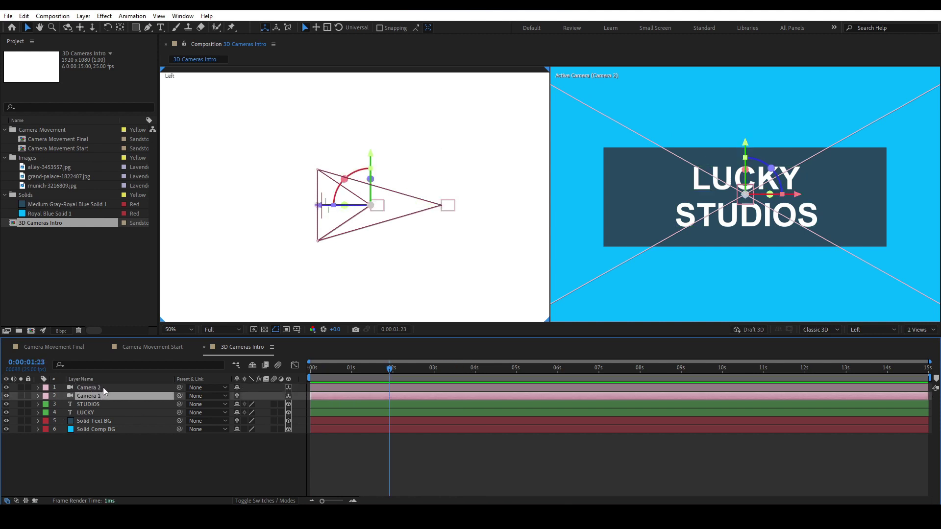
pyautogui.click(103, 387)
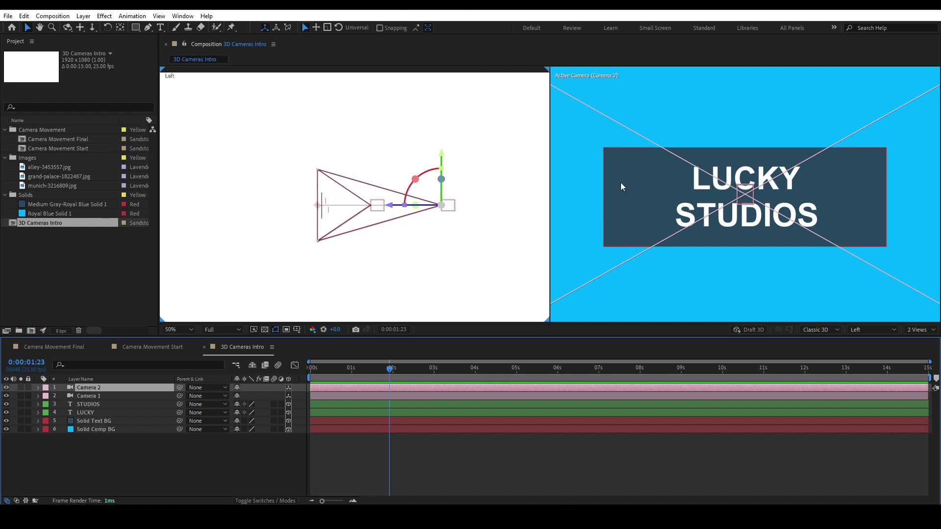
# Step: Split Camera 1 at 0:00:02:00 and delete the part after the split
pyautogui.moveTo(391, 368)
pyautogui.mouseDown()
pyautogui.moveTo(471, 369)
pyautogui.moveTo(361, 376)
pyautogui.moveTo(429, 369)
pyautogui.moveTo(393, 374)
pyautogui.mouseUp()
pyautogui.click(333, 395)
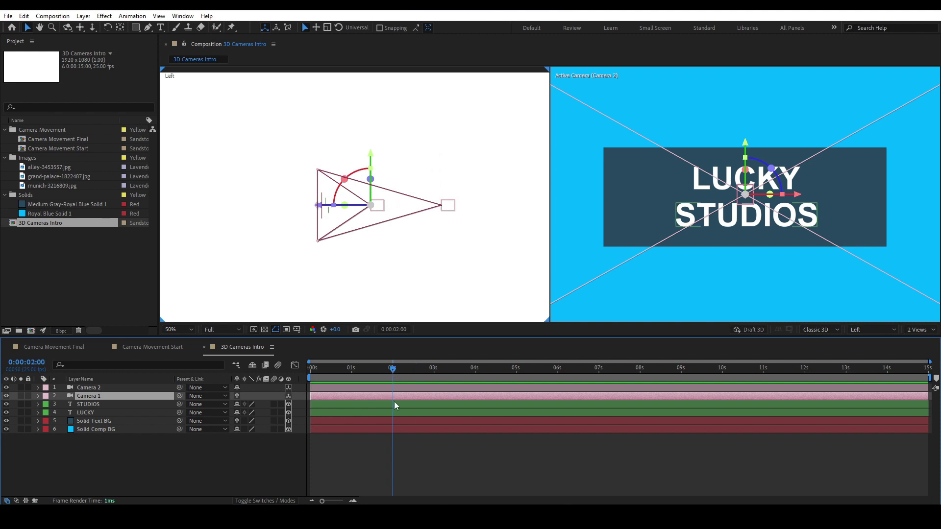
pyautogui.hotkey('ctrl', 'shift', 'd')
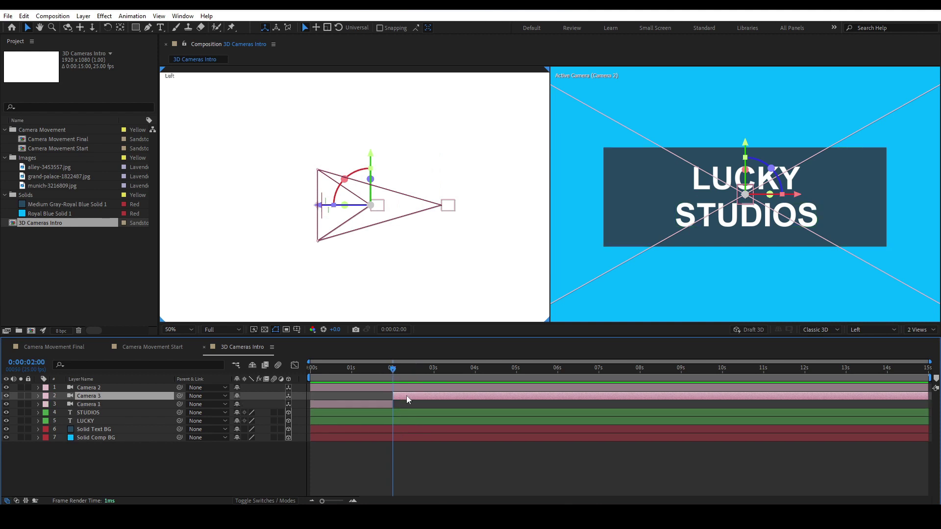
pyautogui.press('Delete')
# Step: Split Camera 2 at 0:00:02:00 and delete the part before the split
pyautogui.click(396, 368)
pyautogui.moveTo(396, 368); pyautogui.dragTo(393, 369)
pyautogui.click(401, 388)
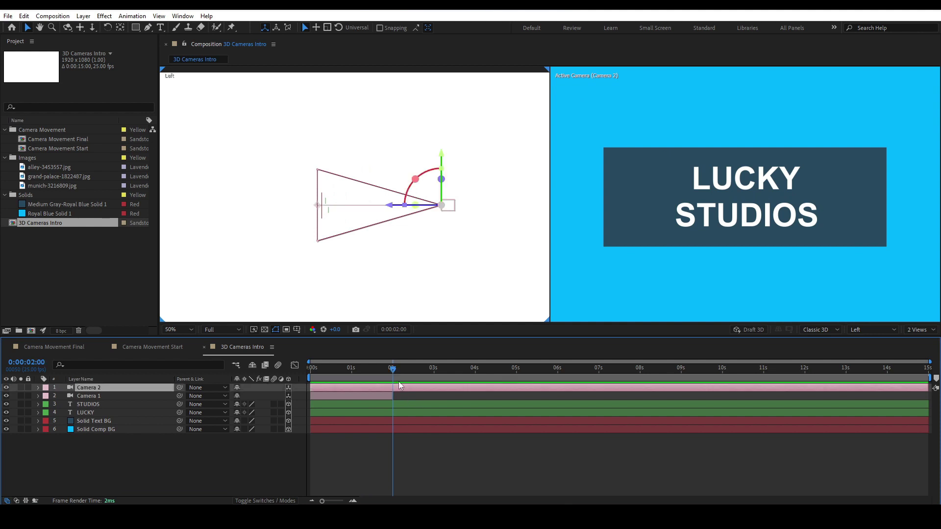
pyautogui.hotkey('ctrl', 'shift', 'd')
pyautogui.click(374, 394)
pyautogui.press('Delete')
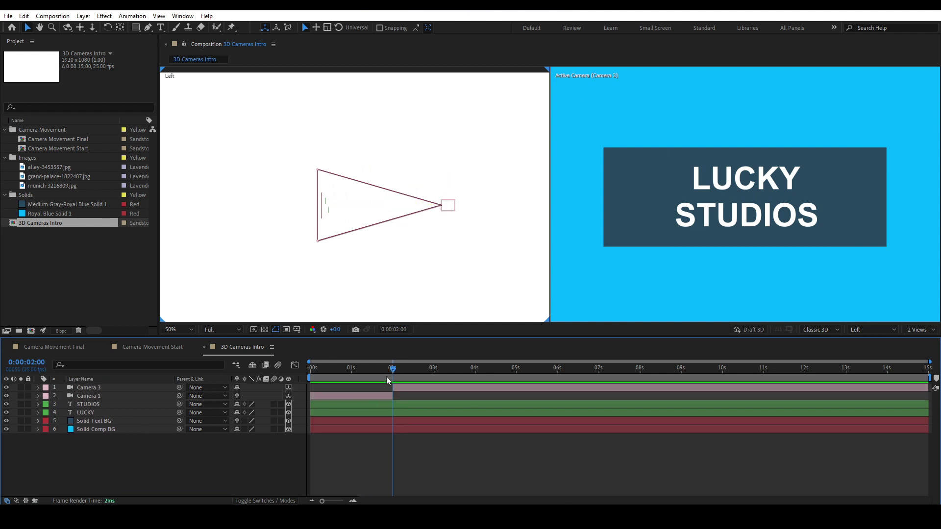
# Step: Scrub between 0:00:02:00 and 0:00:00:24 to examine how the active camera follows the Camera 1 and Camera 3 layer bars
pyautogui.moveTo(392, 377); pyautogui.dragTo(364, 376)
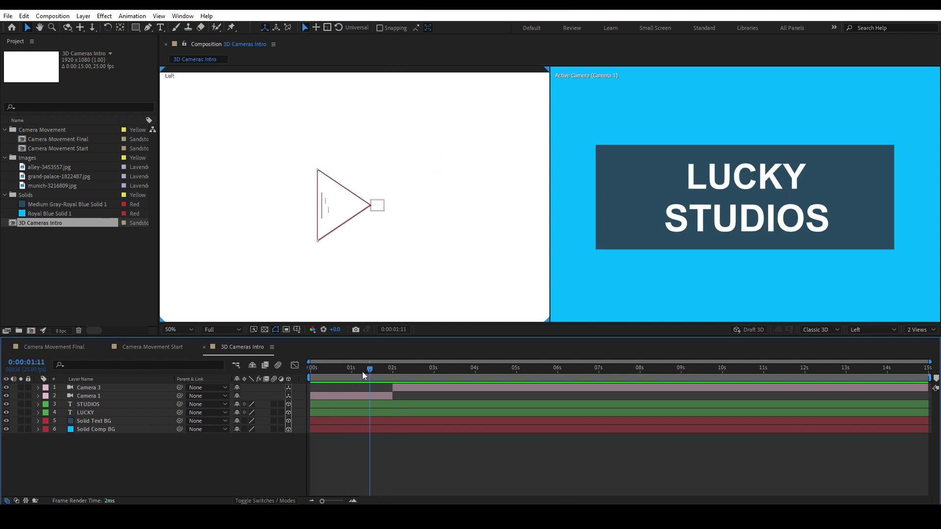
pyautogui.click(91, 396)
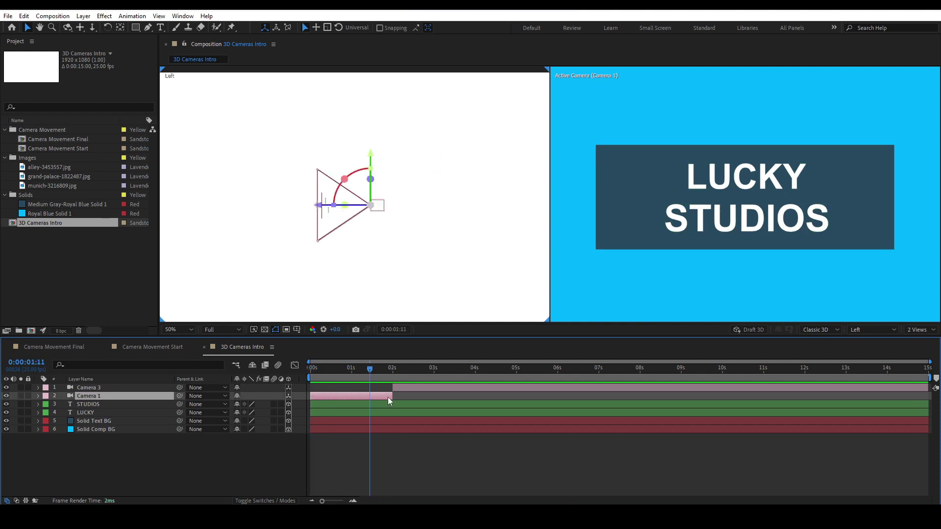
pyautogui.moveTo(357, 369)
pyautogui.mouseDown()
pyautogui.moveTo(372, 370)
pyautogui.moveTo(343, 369)
pyautogui.moveTo(351, 369)
pyautogui.mouseUp()
pyautogui.click(99, 389)
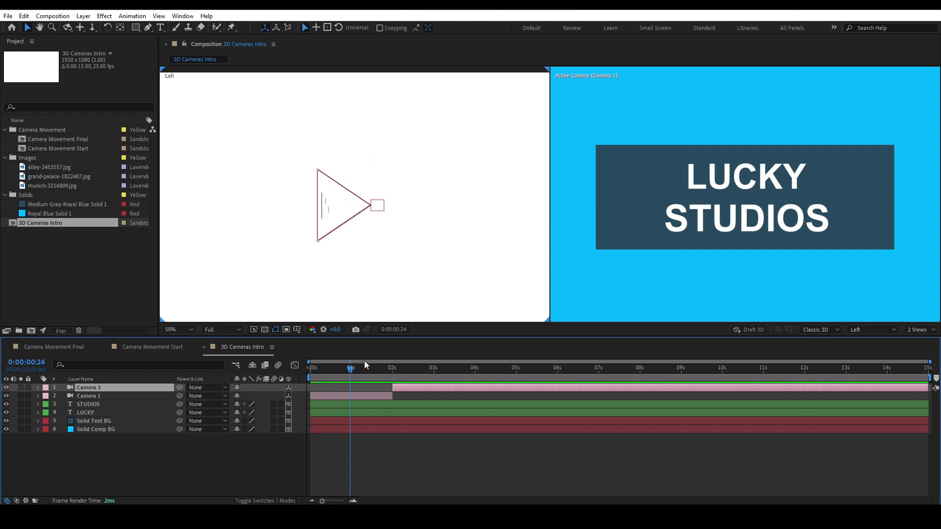
pyautogui.moveTo(357, 369)
pyautogui.mouseDown()
pyautogui.moveTo(475, 373)
pyautogui.moveTo(446, 369)
pyautogui.moveTo(495, 361)
pyautogui.moveTo(362, 362)
pyautogui.mouseUp()
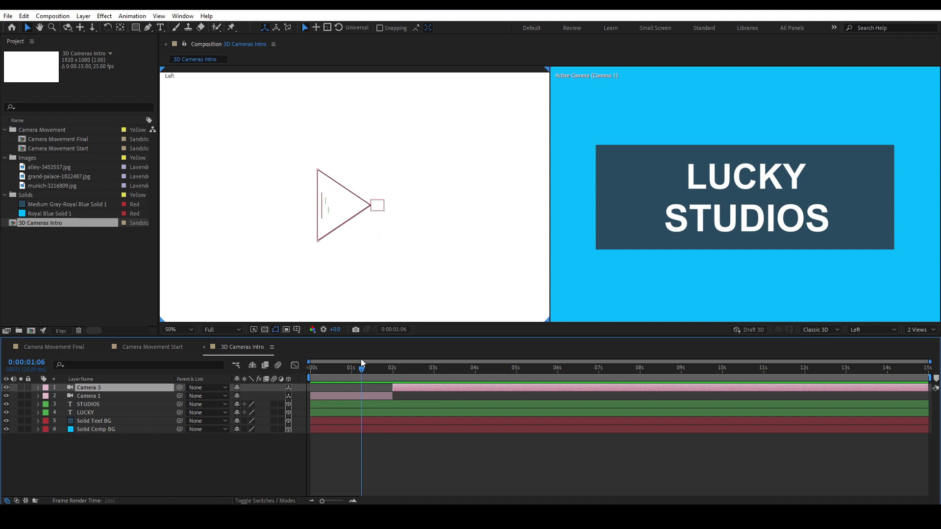
# Step: Overlap the camera layers by extending Camera 1's end to about 3 seconds and Camera 3's start back to about 0.7 seconds
pyautogui.click(376, 394)
pyautogui.moveTo(392, 396); pyautogui.dragTo(389, 369)
pyautogui.click(416, 387)
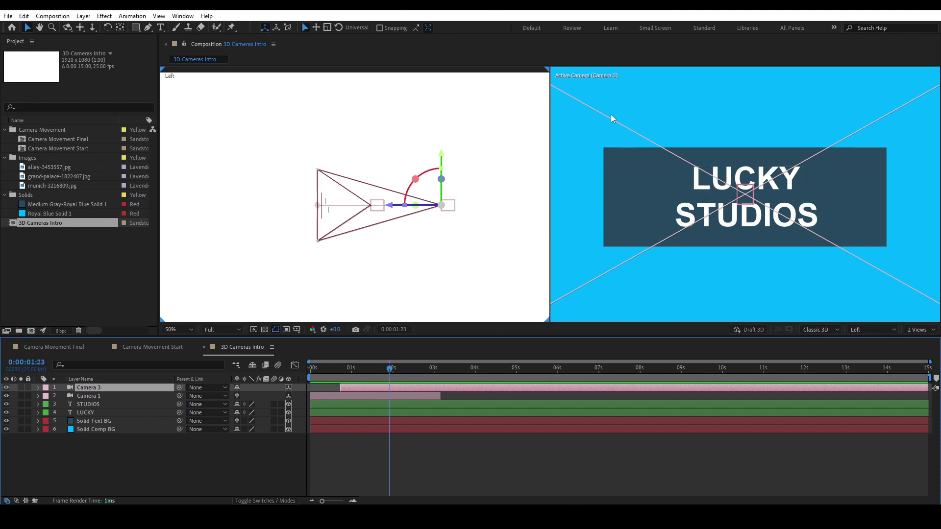
pyautogui.moveTo(391, 365); pyautogui.dragTo(380, 368)
# Step: View the composition through Camera 1 and Camera 3, and return the view to Active Camera
pyautogui.click(610, 98)
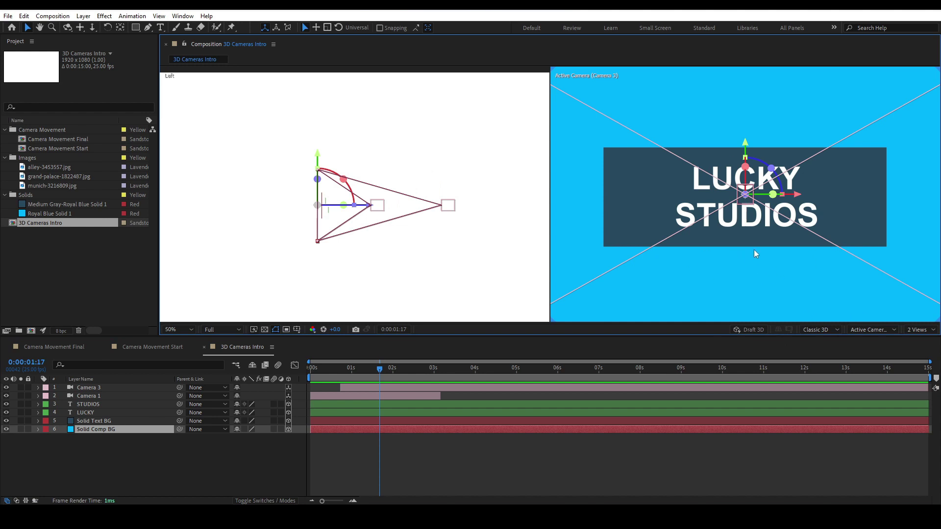
pyautogui.click(890, 329)
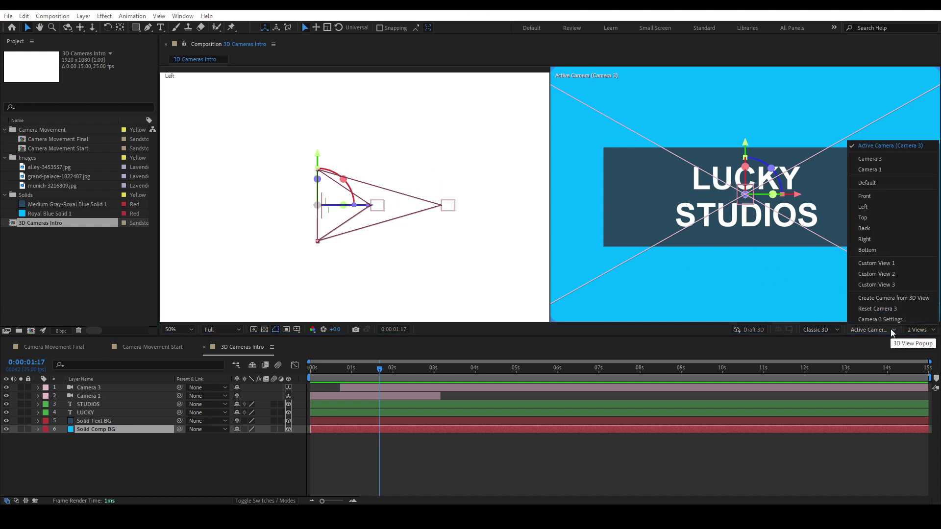
pyautogui.click(880, 169)
pyautogui.click(885, 330)
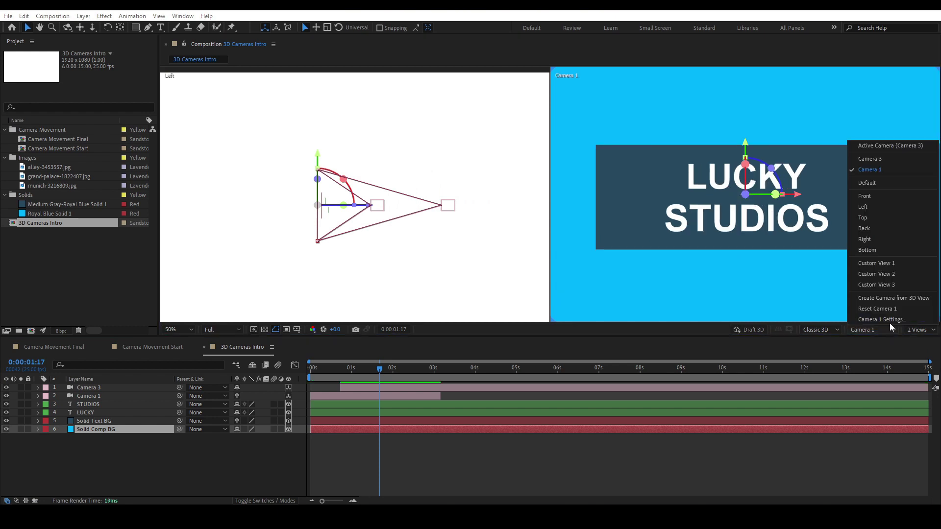
pyautogui.click(875, 159)
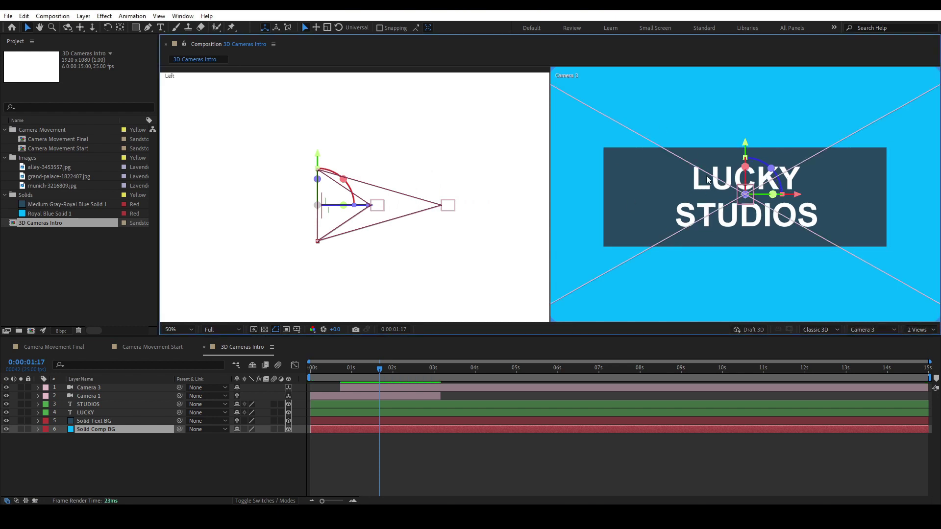
pyautogui.click(472, 435)
pyautogui.click(891, 330)
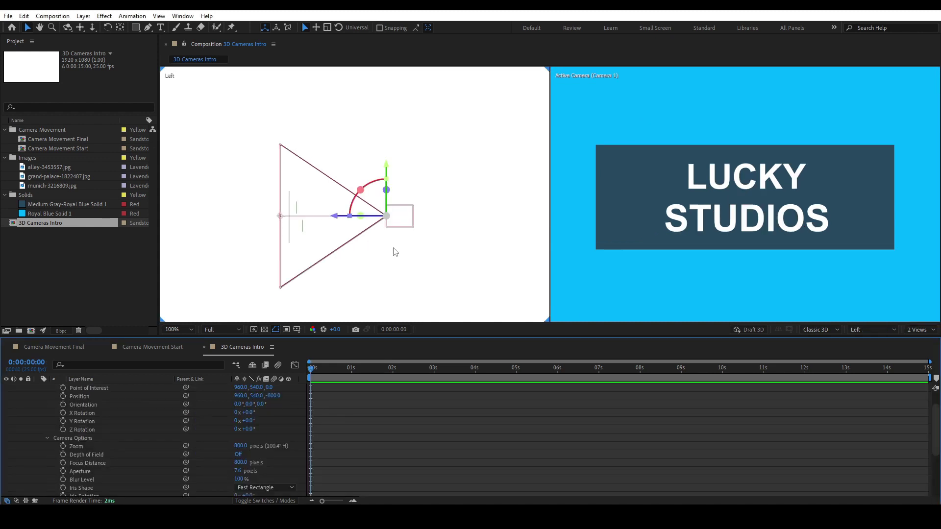
# Step: Review Camera 1's 15mm lens settings and try reducing its Zoom to 470 pixels
pyautogui.doubleClick(94, 396)
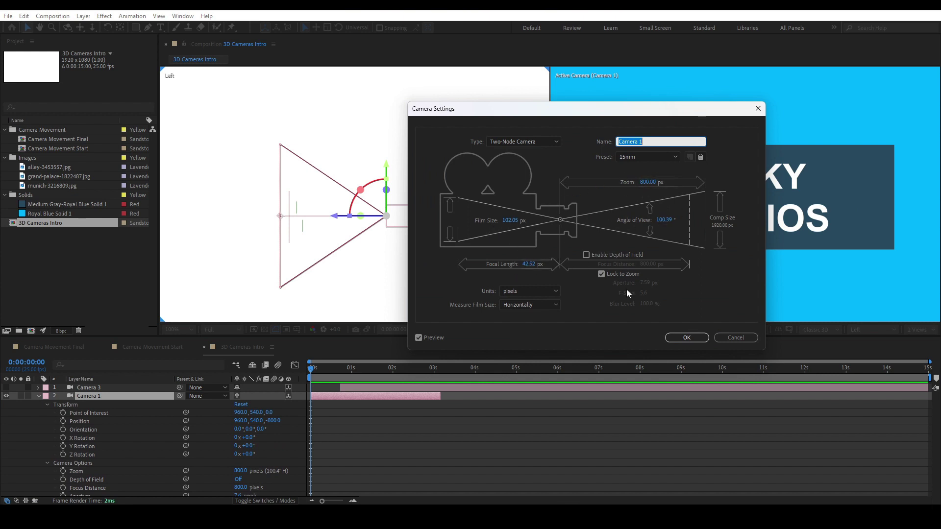
pyautogui.click(687, 338)
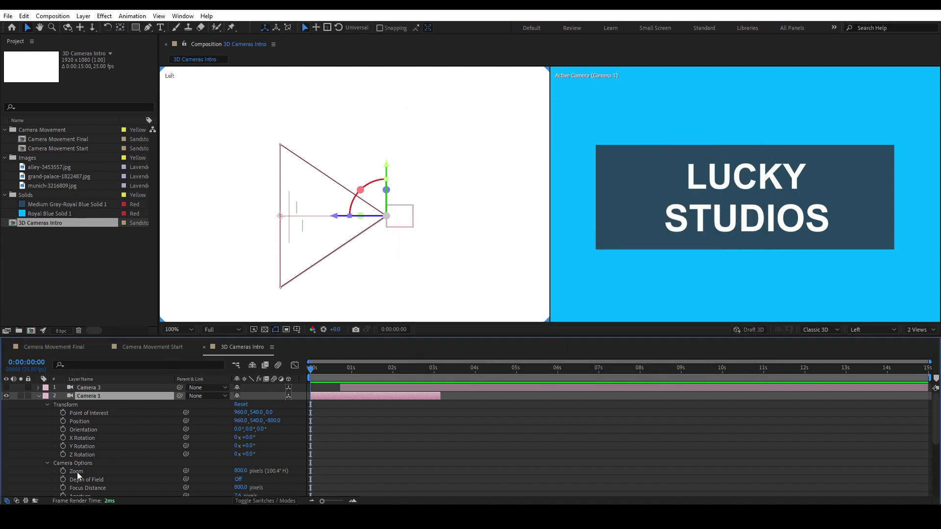
pyautogui.moveTo(240, 471); pyautogui.dragTo(88, 481)
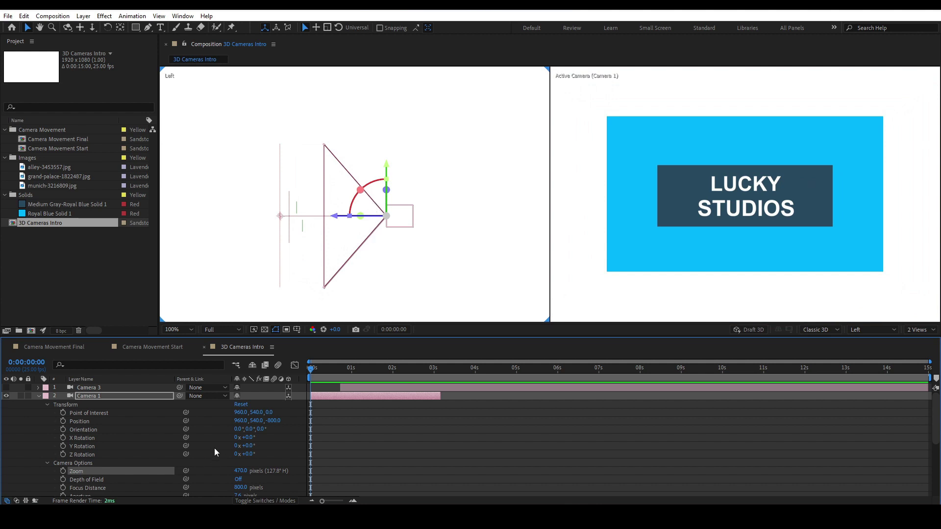
pyautogui.moveTo(242, 472); pyautogui.dragTo(161, 471)
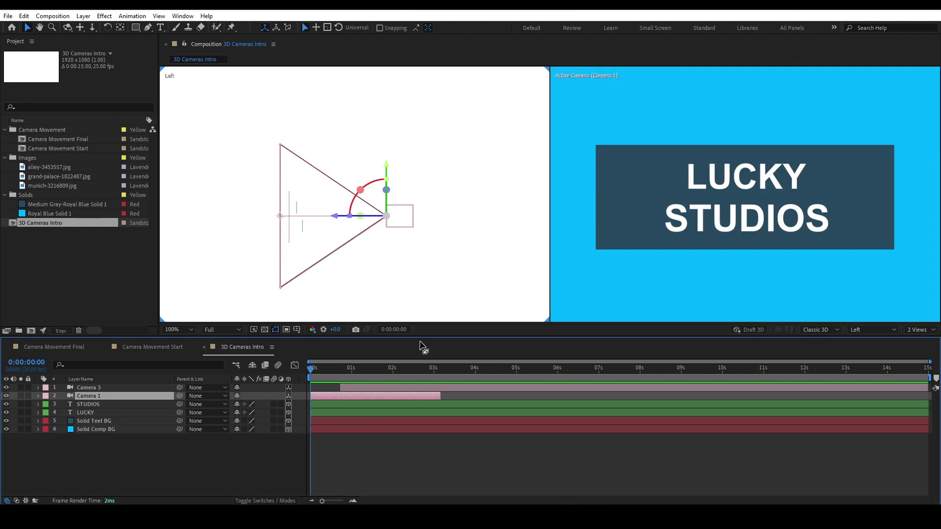
# Step: Hide Camera 3 and move Camera 1's Point of Interest slightly upward in the Left view
pyautogui.click(6, 387)
pyautogui.moveTo(280, 215); pyautogui.dragTo(278, 212)
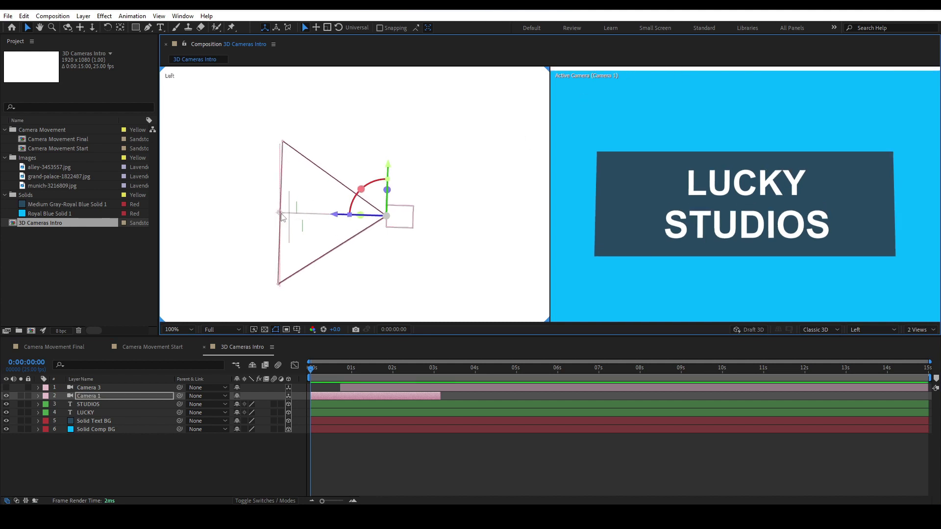
# Step: Raise Camera 1's Point of Interest further in the Left view
pyautogui.moveTo(280, 213); pyautogui.dragTo(280, 208)
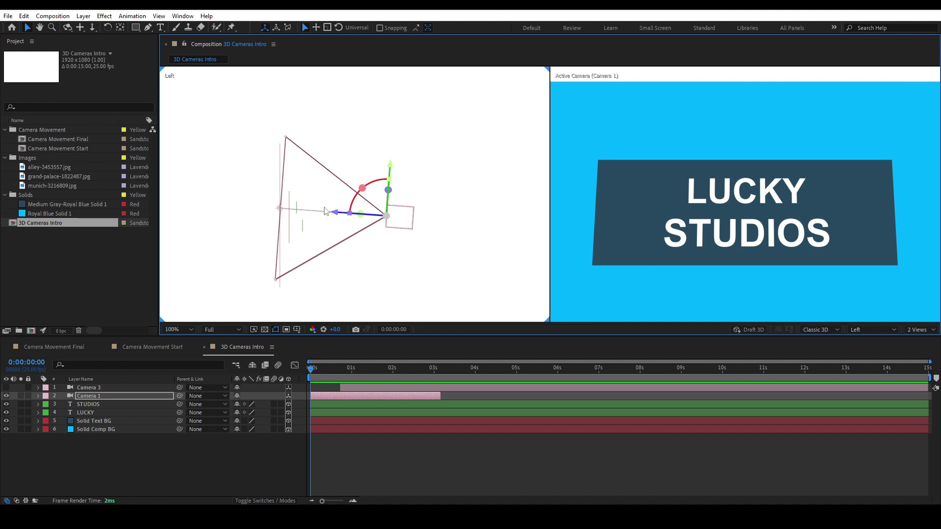
pyautogui.moveTo(281, 210)
pyautogui.mouseDown()
pyautogui.moveTo(281, 226)
pyautogui.moveTo(281, 205)
pyautogui.mouseUp()
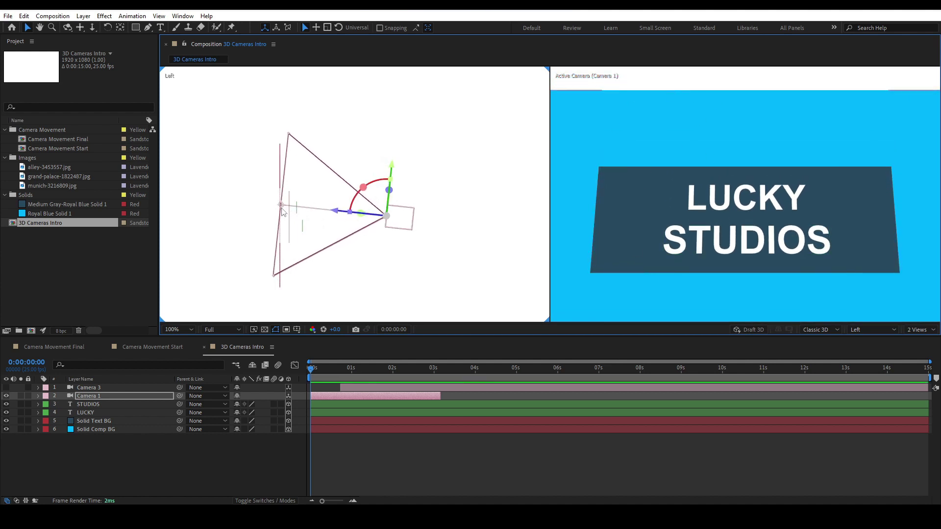
# Step: Hide Camera 1, show and select Camera 3, and set the current time to 0:00:03:00
pyautogui.click(6, 395)
pyautogui.click(6, 387)
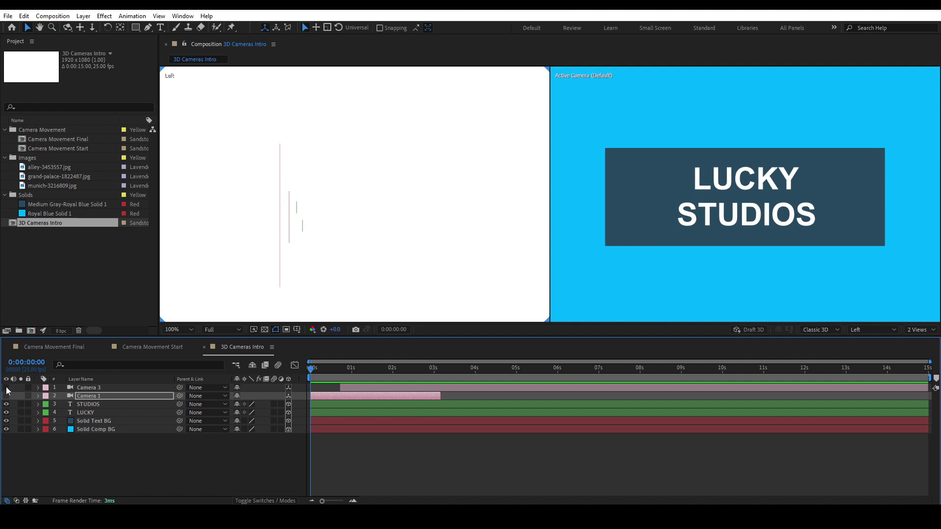
pyautogui.click(90, 387)
pyautogui.moveTo(314, 368); pyautogui.dragTo(434, 361)
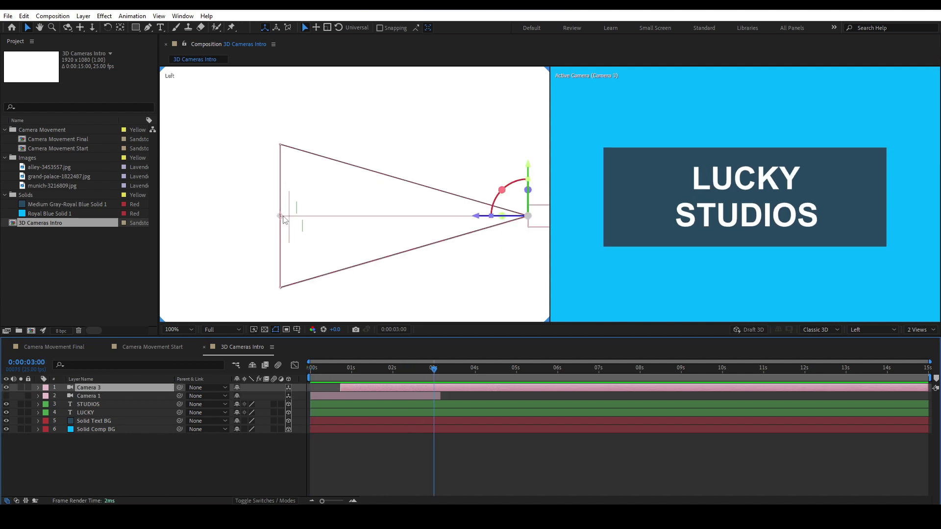
# Step: Try moving Camera 3's Point of Interest upward in the Left view, and reset the Point of Interest property
pyautogui.moveTo(280, 217); pyautogui.dragTo(284, 198)
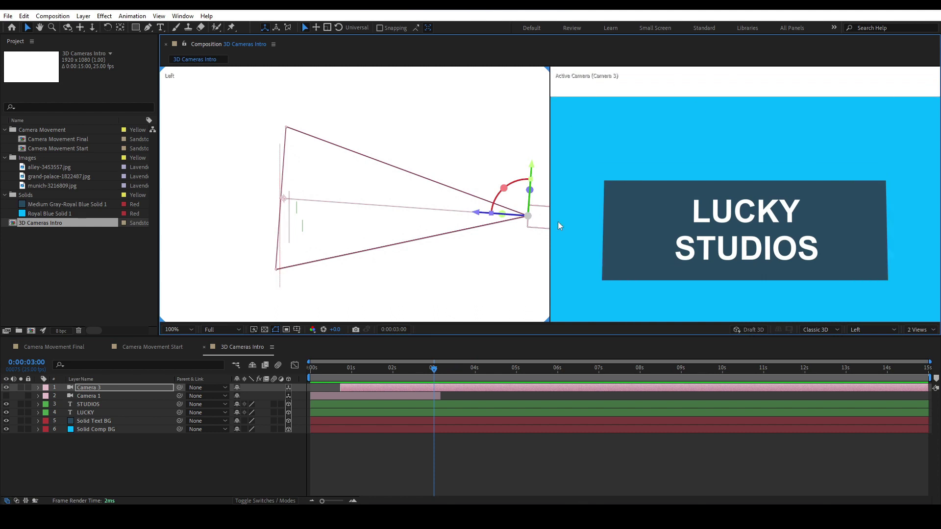
pyautogui.moveTo(284, 199)
pyautogui.mouseDown()
pyautogui.moveTo(287, 248)
pyautogui.moveTo(286, 176)
pyautogui.moveTo(277, 193)
pyautogui.moveTo(284, 248)
pyautogui.moveTo(287, 204)
pyautogui.moveTo(254, 195)
pyautogui.moveTo(289, 193)
pyautogui.moveTo(269, 183)
pyautogui.moveTo(287, 182)
pyautogui.moveTo(284, 233)
pyautogui.moveTo(273, 213)
pyautogui.mouseUp()
pyautogui.click(37, 387)
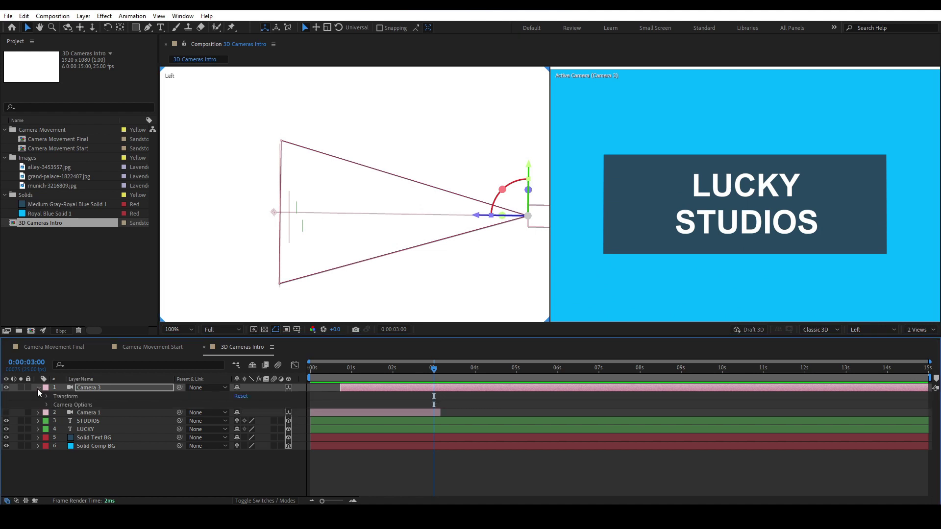
pyautogui.click(45, 396)
pyautogui.rightClick(87, 403)
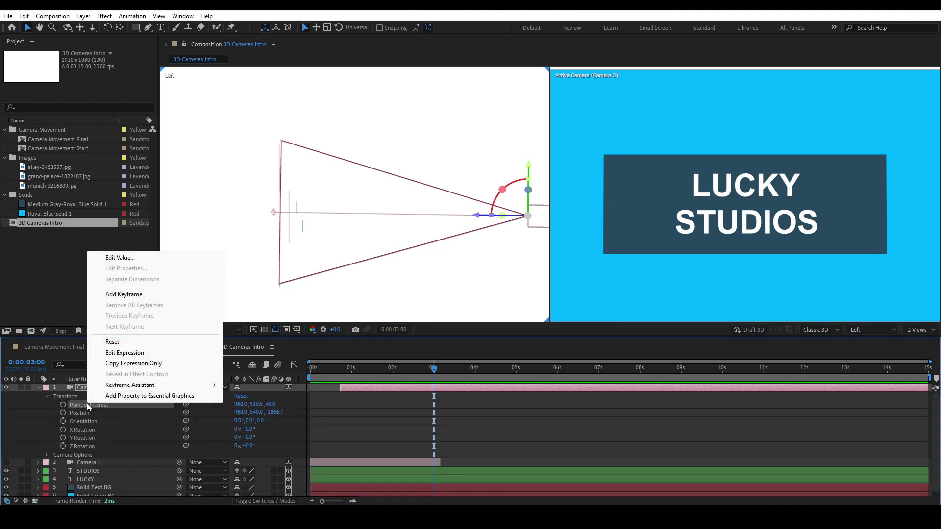
pyautogui.click(120, 341)
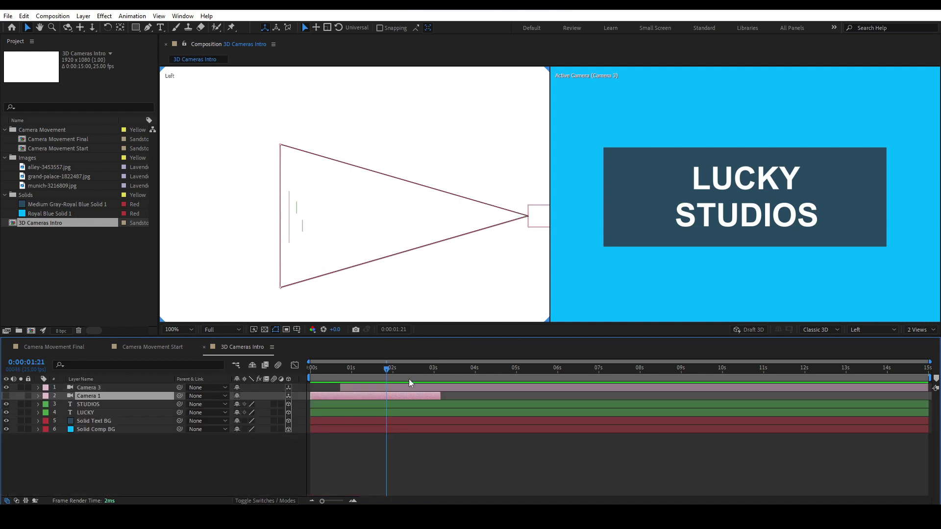
# Step: Select Camera 1, activate the camera dolly tool and expand the camera's Transform and Camera Options properties
pyautogui.click(396, 388)
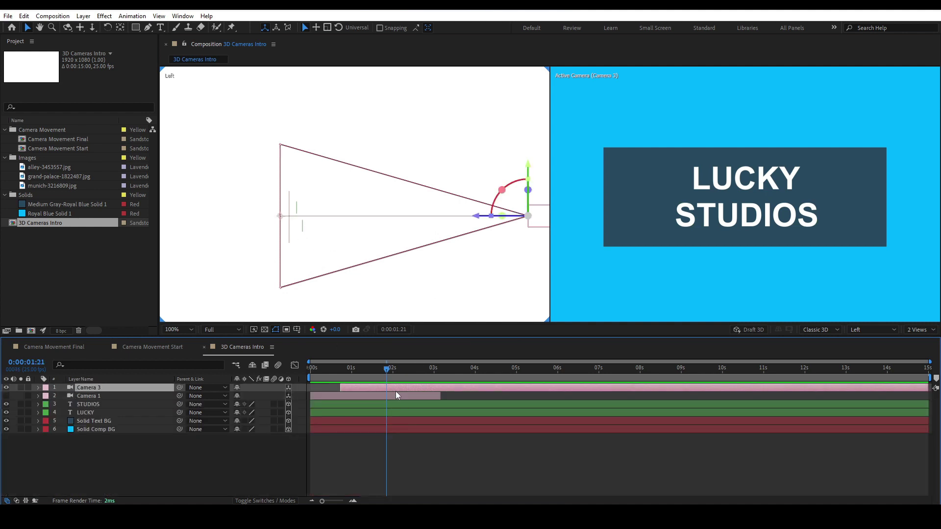
pyautogui.click(395, 395)
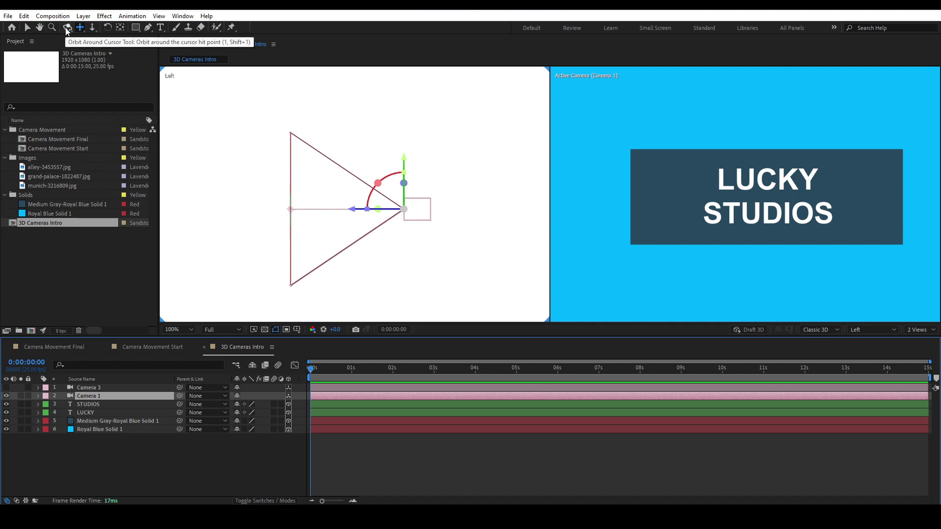
pyautogui.click(92, 28)
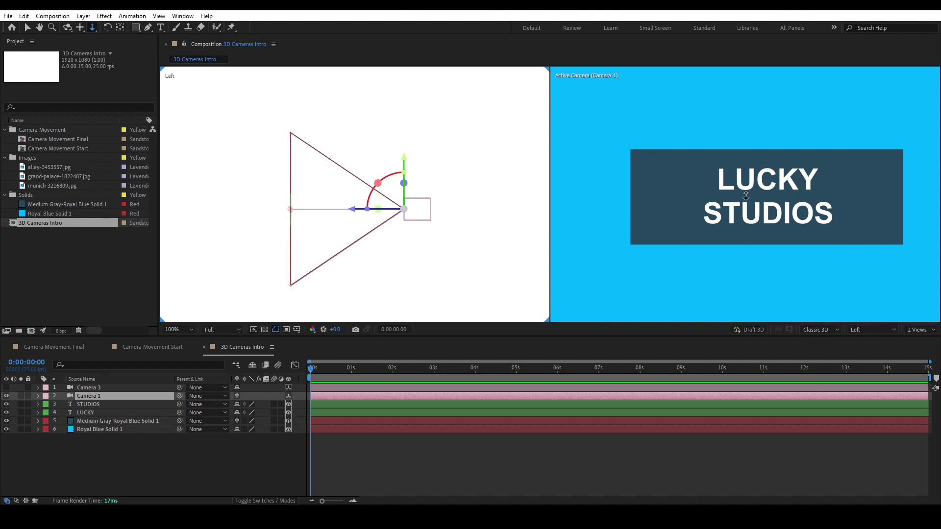
pyautogui.click(38, 396)
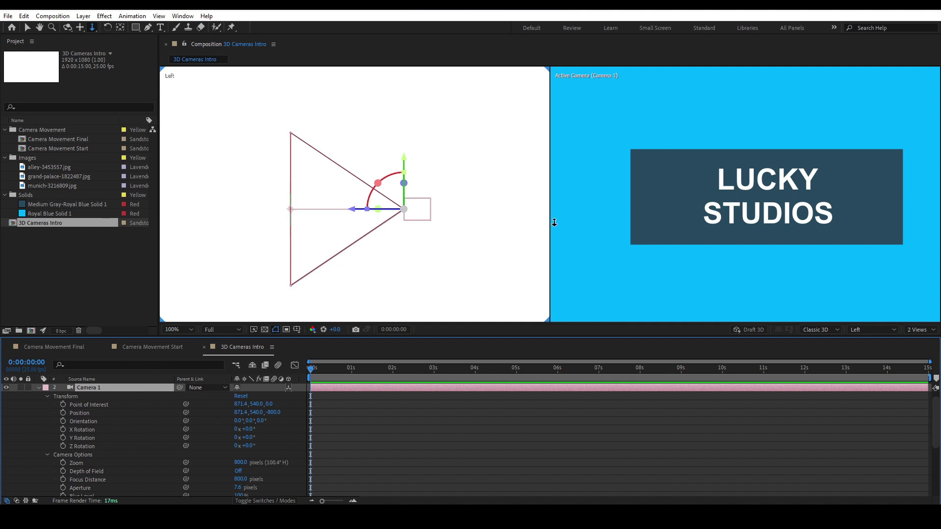
# Step: Try the Orbit Around Cursor tool on Camera 1 in the Active Camera view, and undo the orbits
pyautogui.click(67, 27)
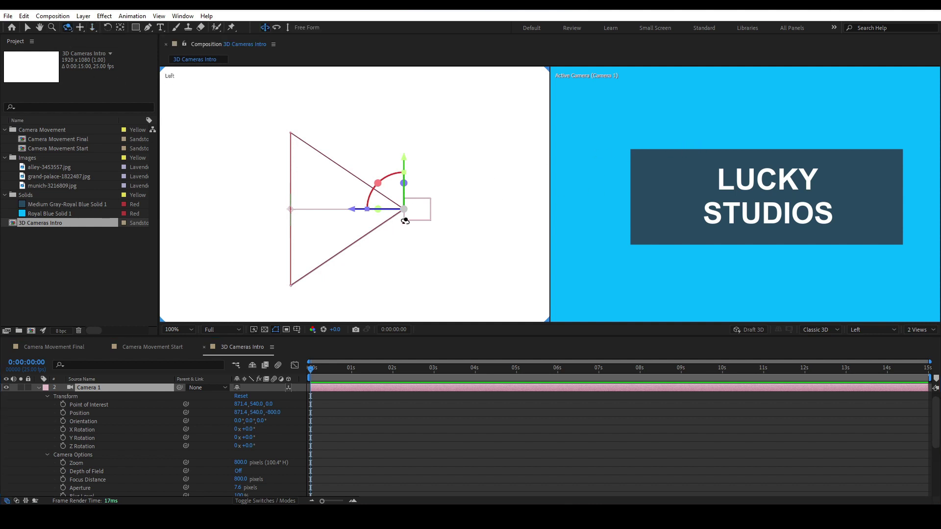
pyautogui.moveTo(761, 187); pyautogui.dragTo(769, 191)
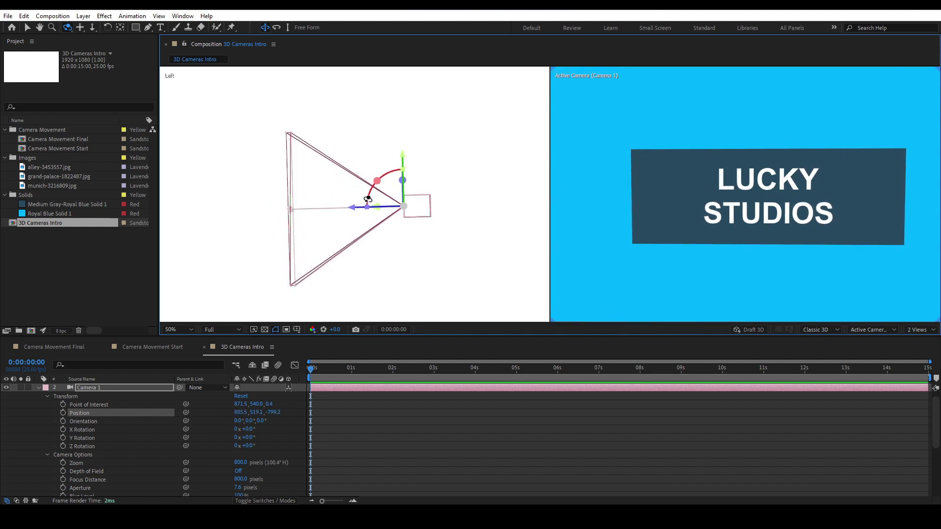
pyautogui.moveTo(660, 234)
pyautogui.mouseDown()
pyautogui.moveTo(633, 246)
pyautogui.moveTo(646, 236)
pyautogui.moveTo(673, 244)
pyautogui.moveTo(660, 225)
pyautogui.moveTo(663, 234)
pyautogui.mouseUp()
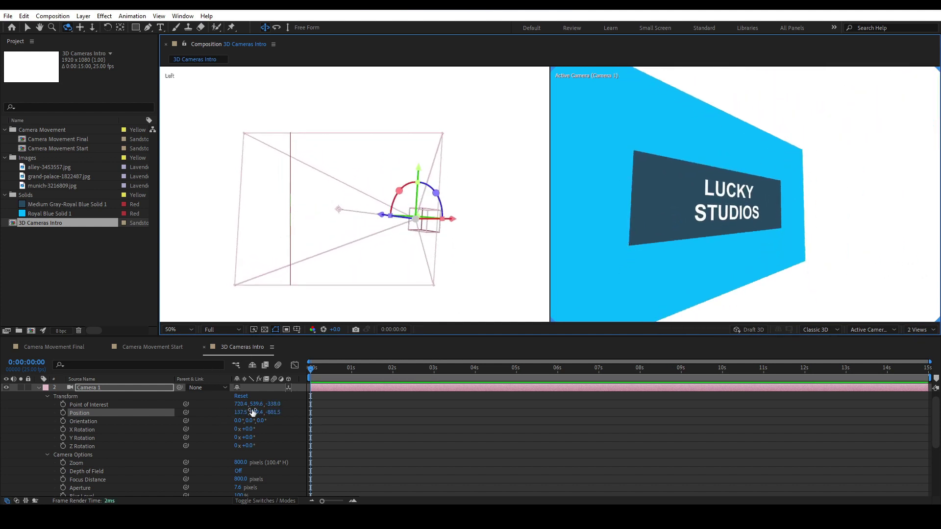
pyautogui.hotkey('ctrl', 'z')
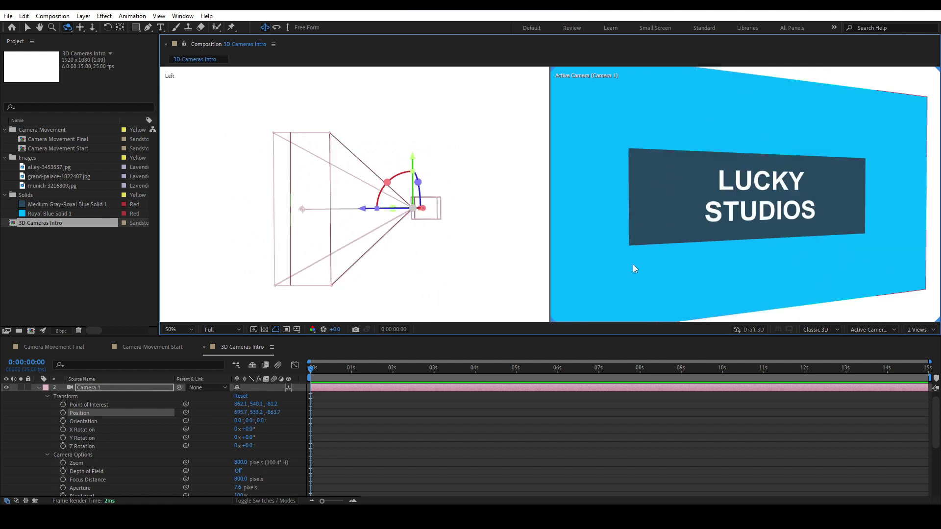
pyautogui.hotkey('ctrl', 'z')
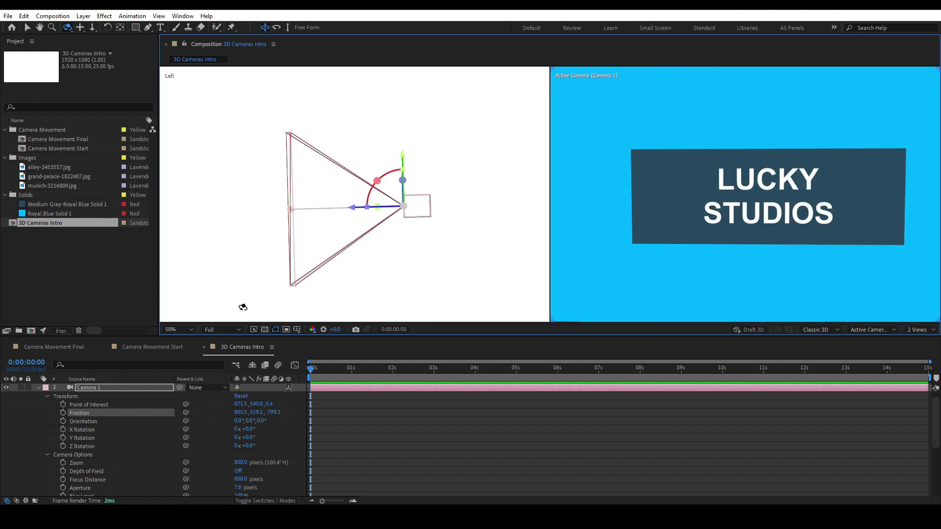
pyautogui.hotkey('ctrl', 'z')
pyautogui.hotkey('ctrl', 'z')
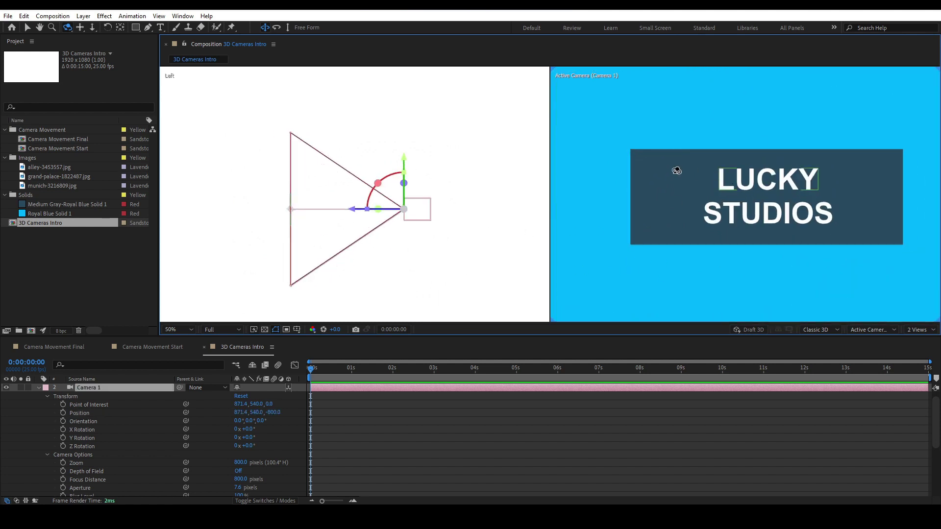
# Step: Switch the Left view to Custom View 1 and orbit Camera 1 around the text in the Active Camera view
pyautogui.click(393, 134)
pyautogui.click(857, 329)
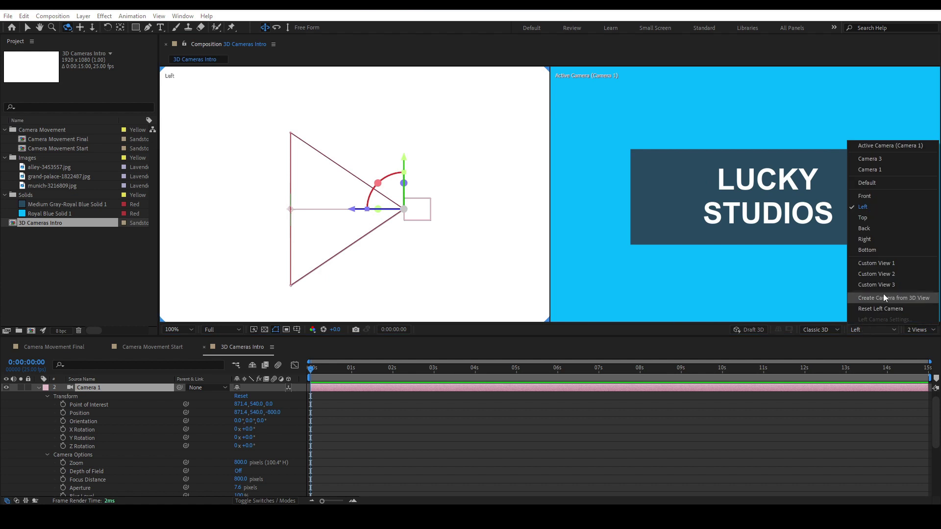
pyautogui.click(876, 263)
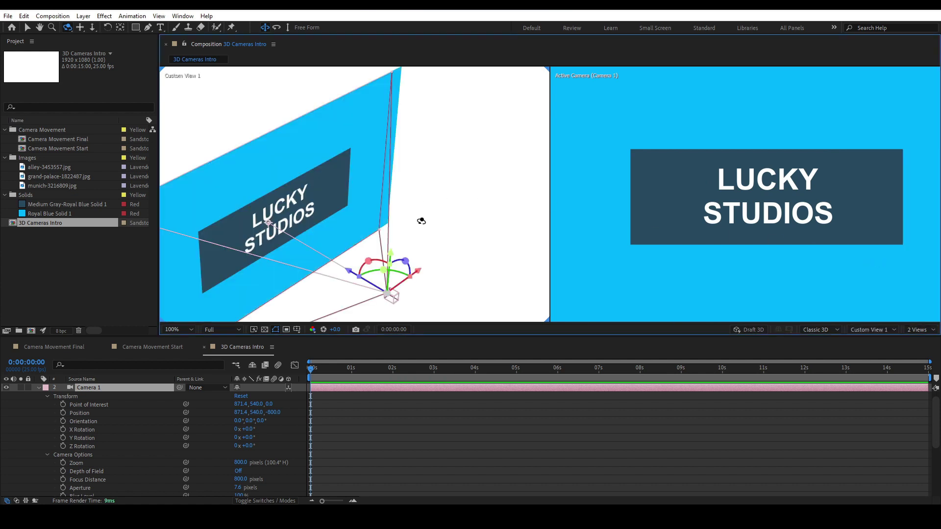
pyautogui.scroll(-2, 420, 217)
pyautogui.moveTo(354, 235); pyautogui.dragTo(353, 229)
pyautogui.moveTo(674, 231); pyautogui.dragTo(682, 243)
pyautogui.moveTo(613, 218)
pyautogui.mouseDown()
pyautogui.moveTo(634, 198)
pyautogui.moveTo(647, 204)
pyautogui.moveTo(604, 222)
pyautogui.moveTo(628, 228)
pyautogui.mouseUp()
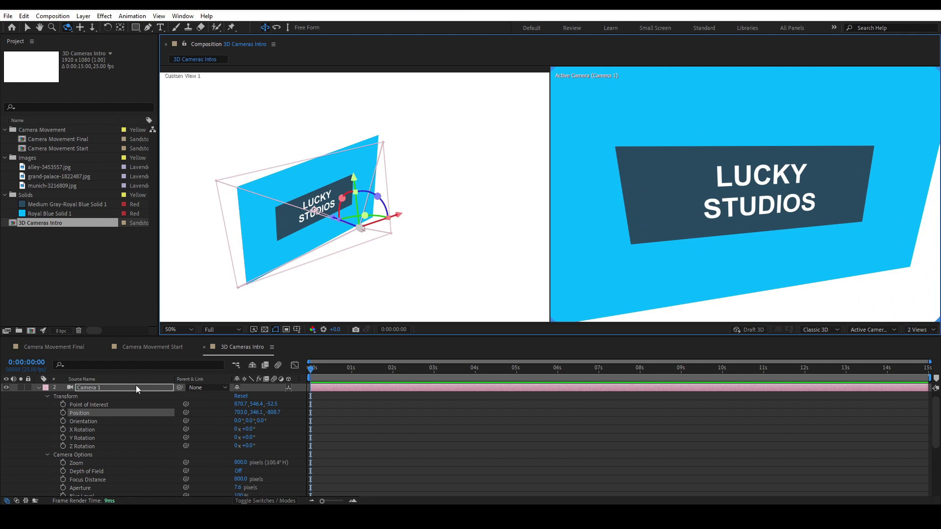
# Step: Reset Camera 1's Transform properties
pyautogui.rightClick(356, 231)
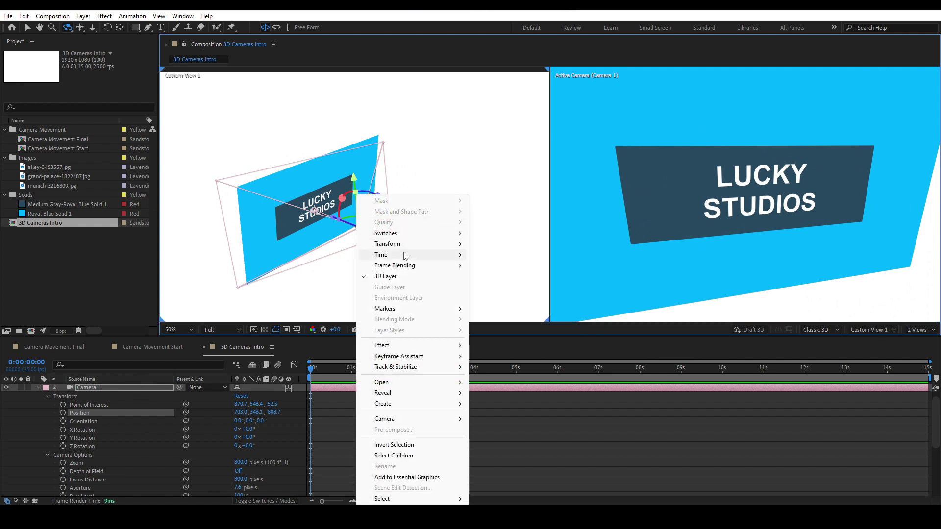
pyautogui.moveTo(403, 248)
pyautogui.click(495, 244)
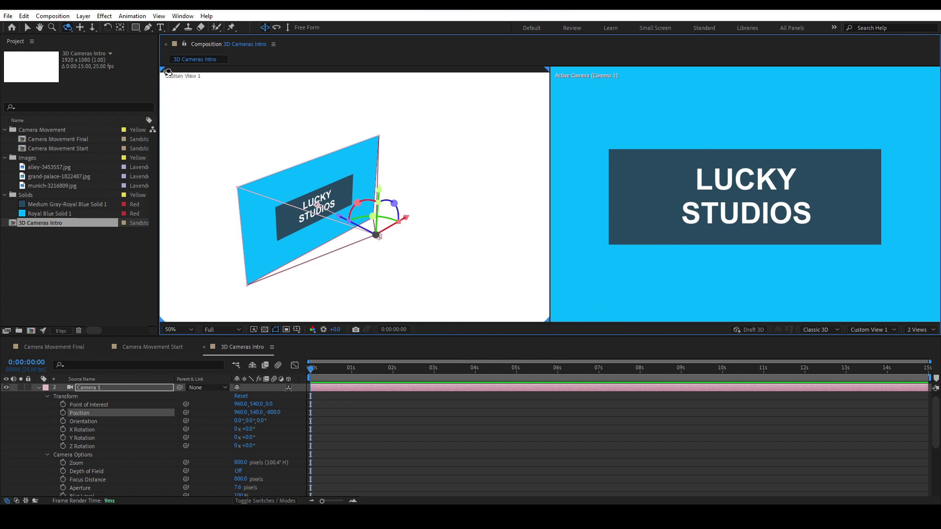
# Step: Change Custom View 1 to Left and pan Camera 1 sideways to an X position of about 1083 in the Active Camera view
pyautogui.click(81, 29)
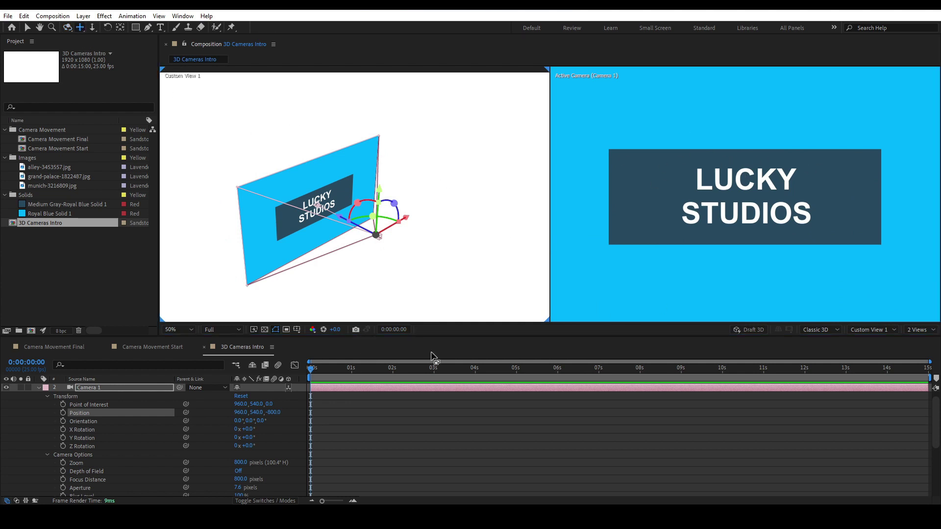
pyautogui.click(474, 260)
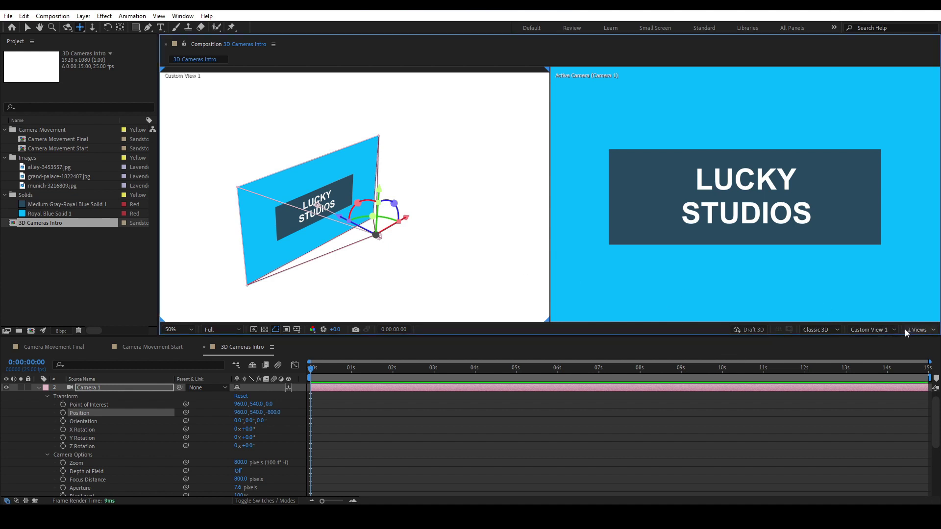
pyautogui.click(887, 330)
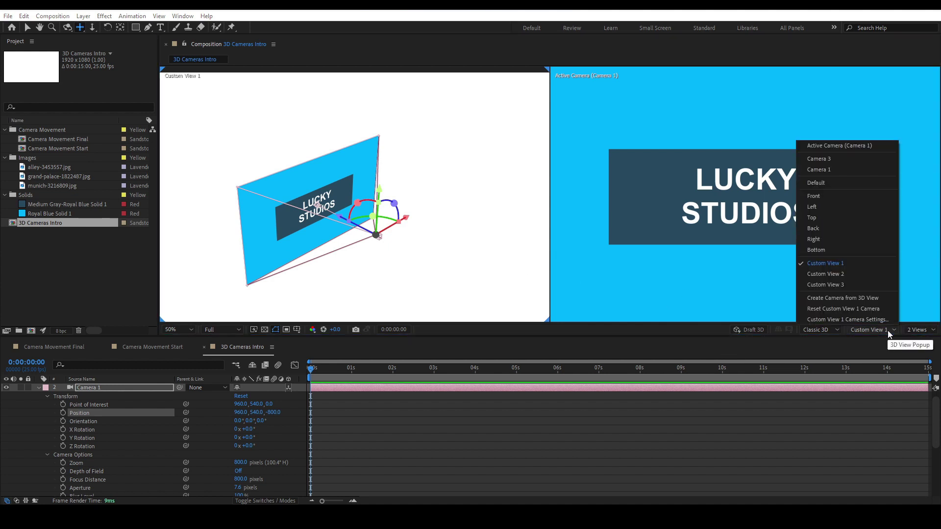
pyautogui.click(830, 206)
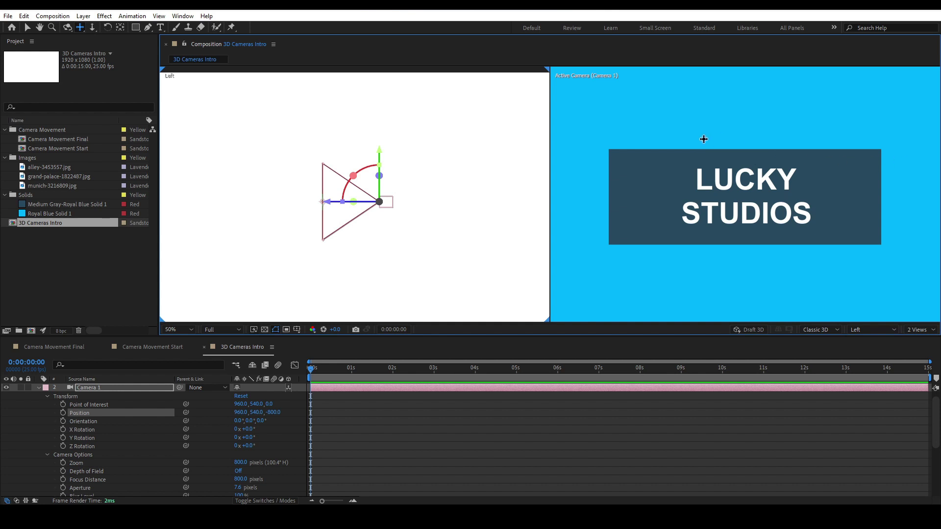
pyautogui.moveTo(692, 151); pyautogui.dragTo(662, 172)
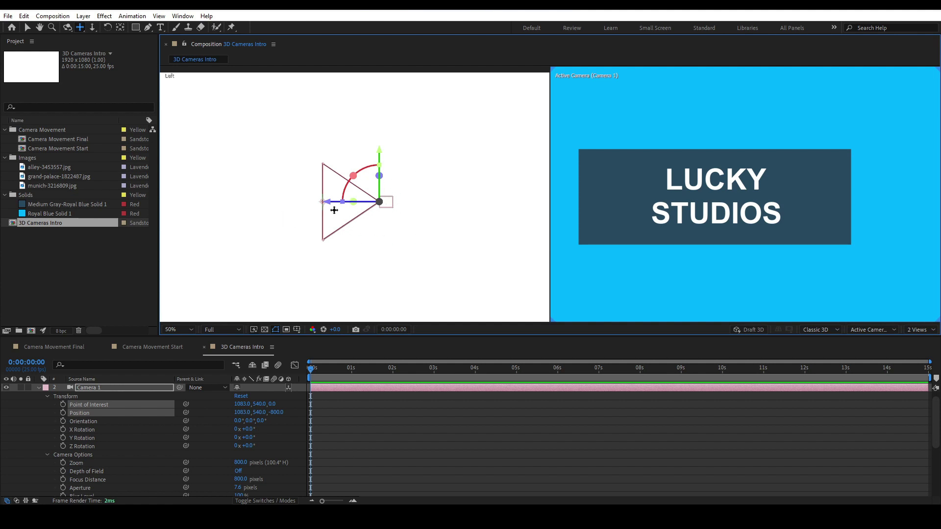
# Step: Switch the Left view to Top and pan Camera 1 sideways to an X position of about 874 in the Active Camera view
pyautogui.click(417, 186)
pyautogui.click(867, 332)
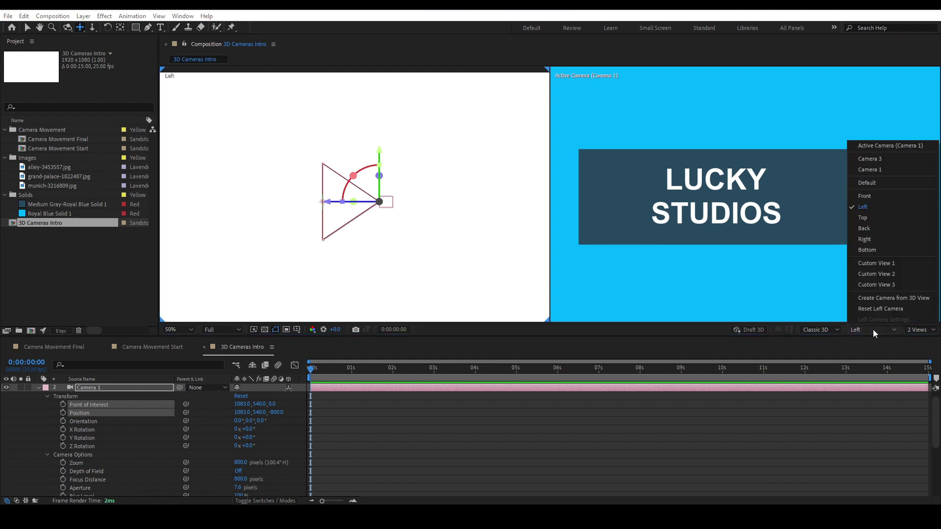
pyautogui.click(866, 217)
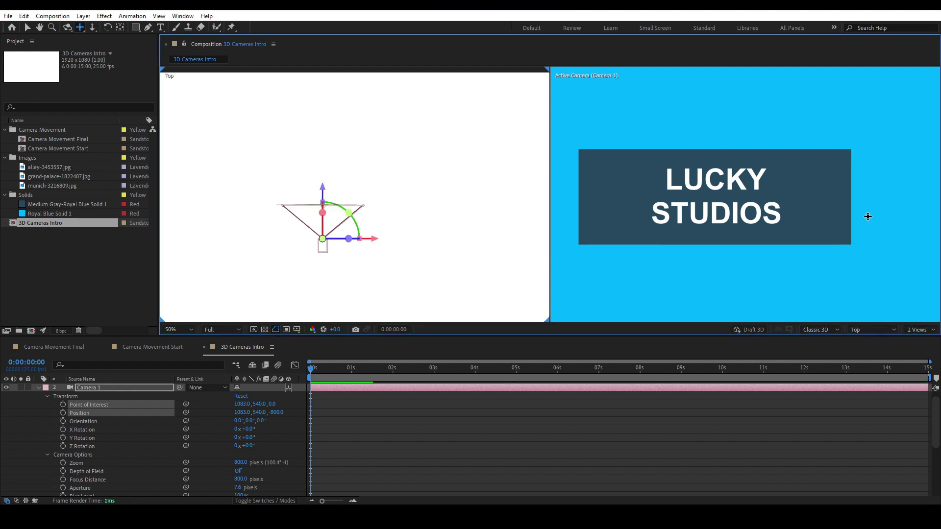
pyautogui.moveTo(725, 190); pyautogui.dragTo(772, 179)
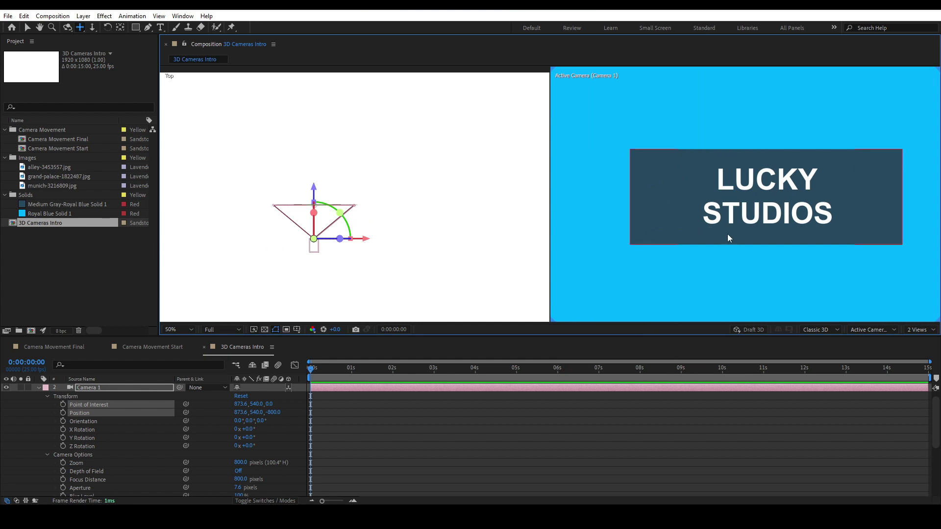
pyautogui.click(877, 331)
pyautogui.click(880, 206)
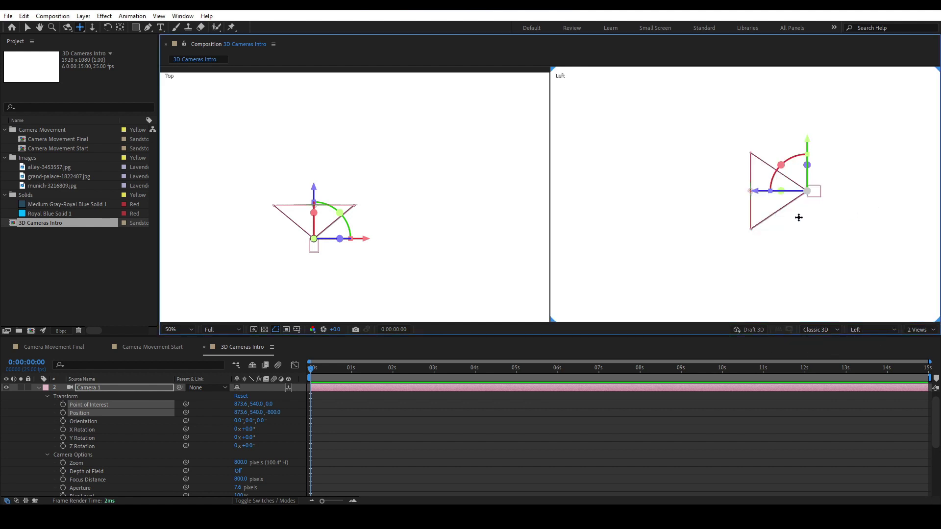
pyautogui.click(877, 330)
pyautogui.click(869, 148)
# Step: Switch the Top view to Left and pan Camera 1 sideways to an X position of about 818 in the Active Camera view
pyautogui.click(459, 171)
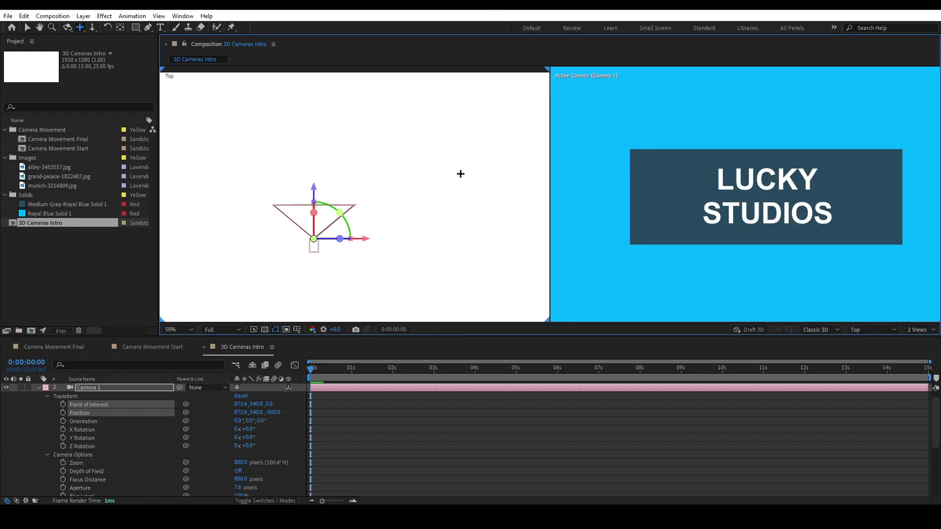
pyautogui.click(862, 330)
pyautogui.click(867, 208)
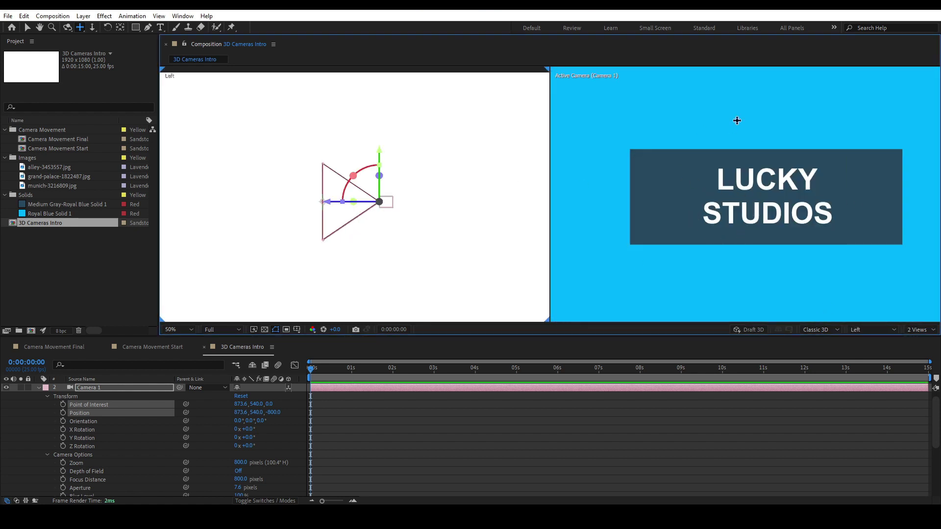
pyautogui.moveTo(752, 238)
pyautogui.mouseDown()
pyautogui.moveTo(756, 92)
pyautogui.moveTo(779, 405)
pyautogui.moveTo(792, 204)
pyautogui.moveTo(775, 205)
pyautogui.moveTo(766, 238)
pyautogui.mouseUp()
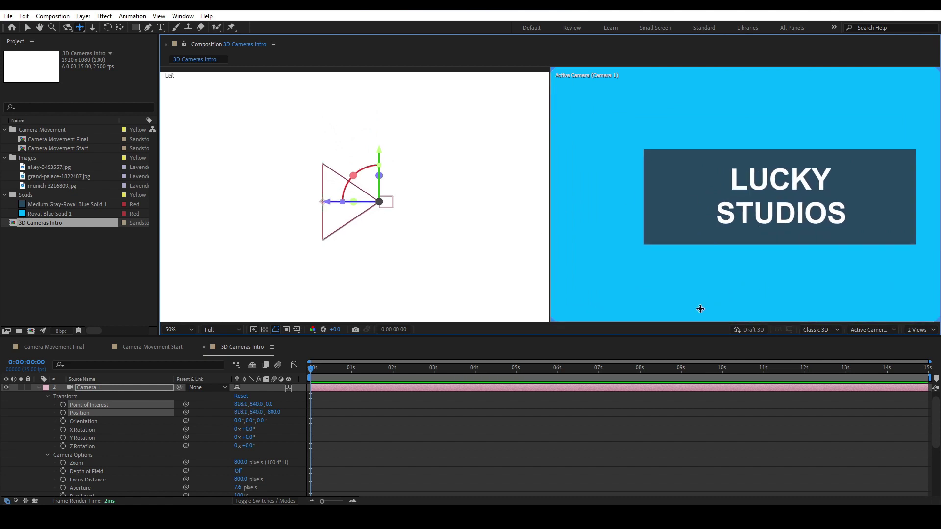
# Step: Dolly Camera 1 back to a Z position of about -1376 in the Active Camera view, undoing a trial dolly toward the layers
pyautogui.click(92, 28)
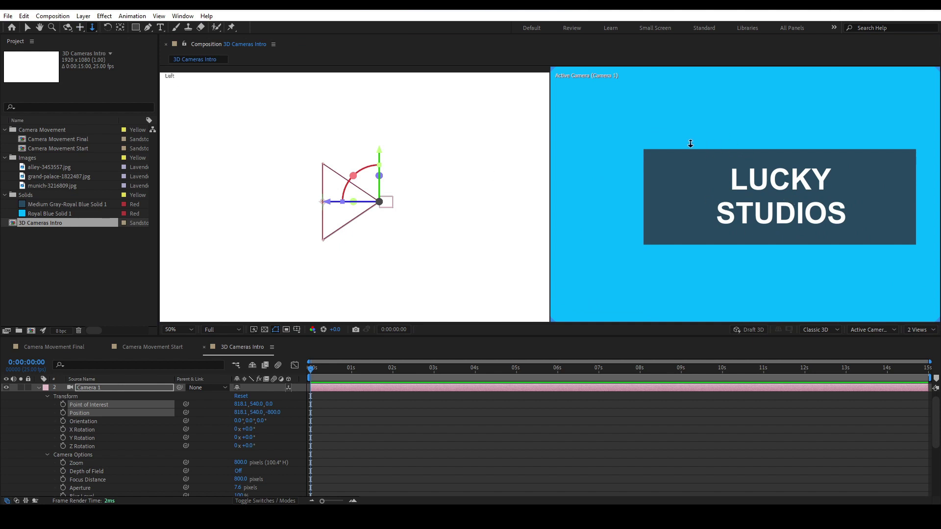
pyautogui.moveTo(692, 145); pyautogui.dragTo(725, 246)
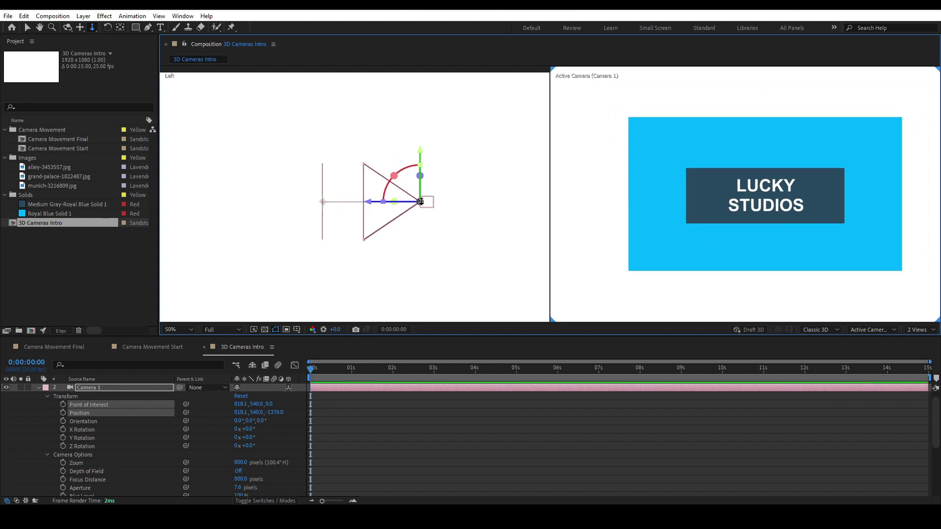
pyautogui.moveTo(783, 230); pyautogui.dragTo(736, 156)
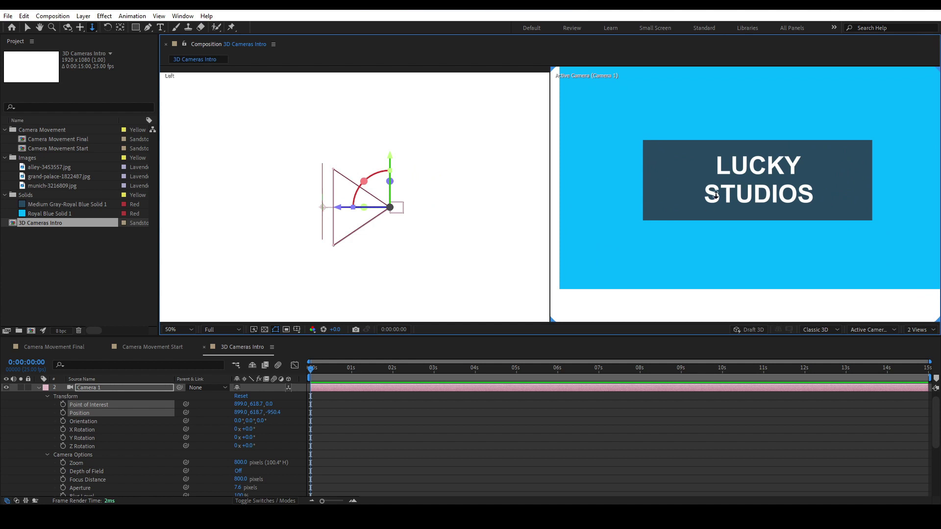
pyautogui.hotkey('ctrl', 'z')
pyautogui.hotkey('ctrl', 'z')
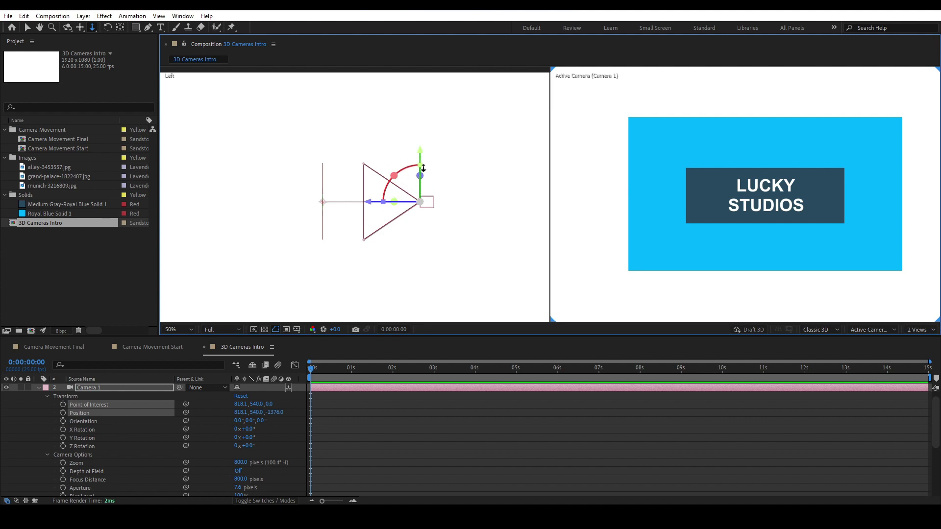
# Step: Reset Camera 1's Transform properties and collapse its layer in the timeline
pyautogui.rightClick(107, 387)
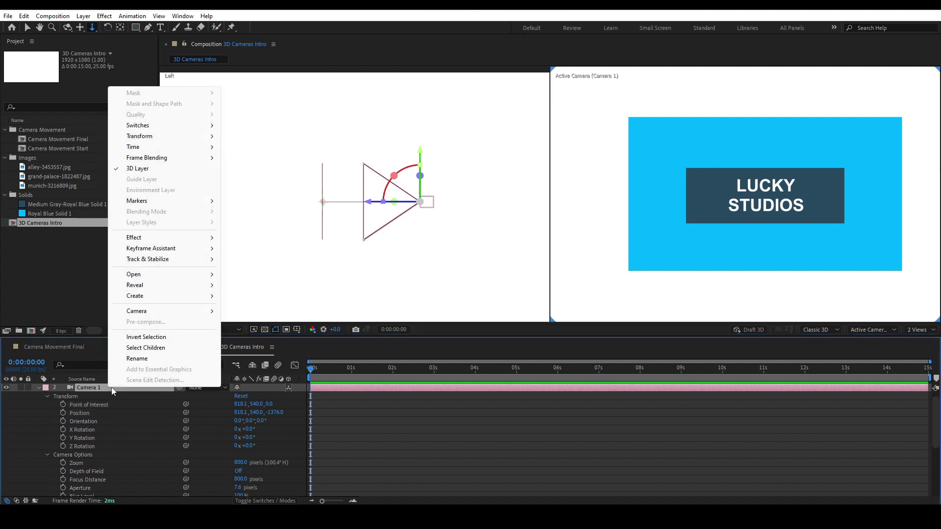
pyautogui.moveTo(188, 137)
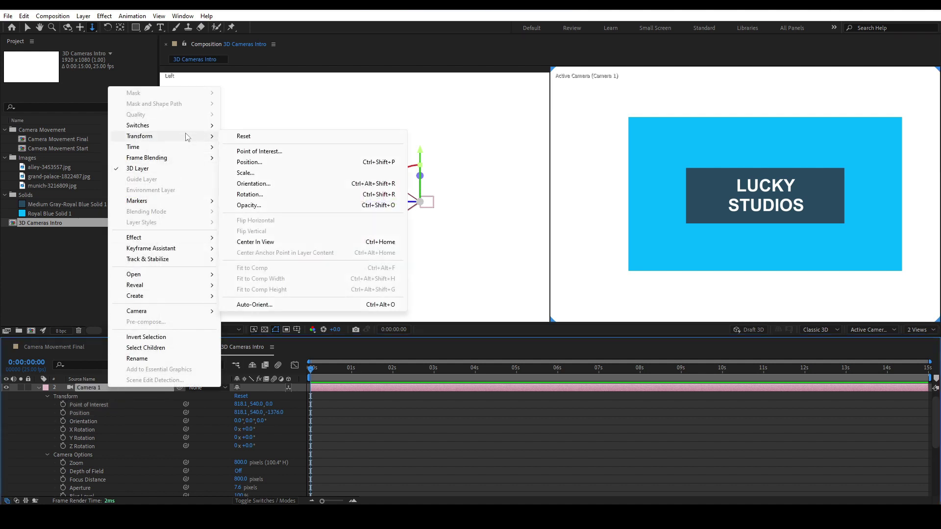
pyautogui.click(240, 135)
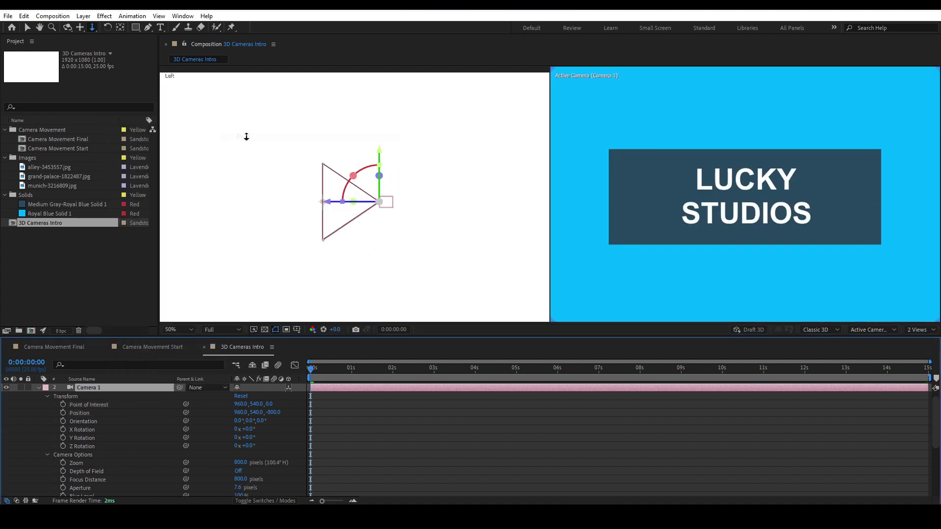
pyautogui.click(39, 387)
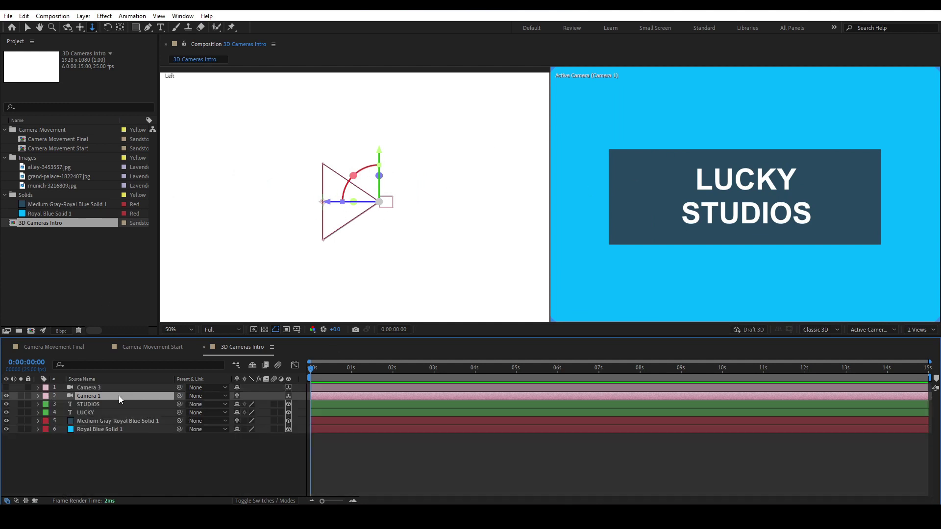
# Step: With the Selection tool, move Camera 1 back along its Z axis in the Left view and rotate it downward about X
pyautogui.click(28, 27)
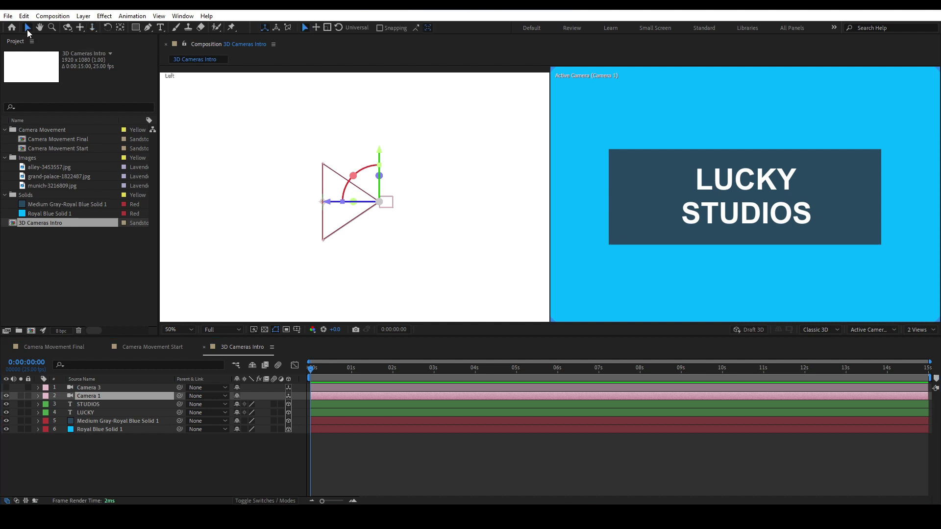
pyautogui.moveTo(325, 200); pyautogui.dragTo(347, 201)
pyautogui.click(374, 176)
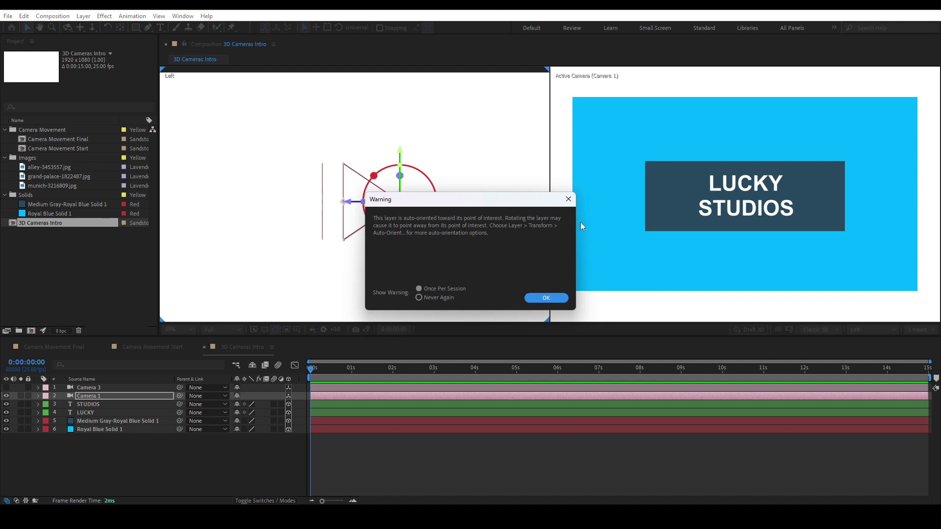
pyautogui.click(572, 201)
pyautogui.moveTo(371, 179)
pyautogui.mouseDown()
pyautogui.moveTo(379, 178)
pyautogui.moveTo(371, 195)
pyautogui.moveTo(385, 171)
pyautogui.moveTo(376, 179)
pyautogui.mouseUp()
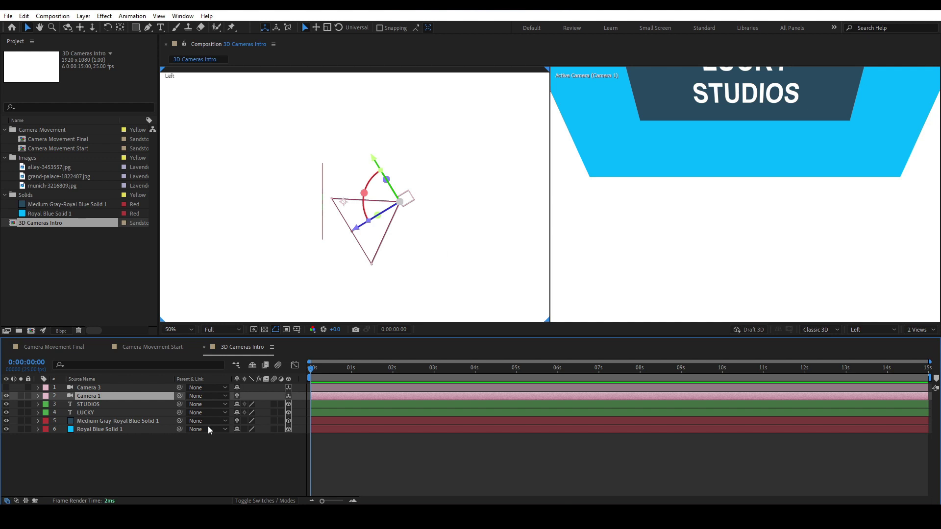
# Step: Reset Camera 1's Transform again and expand its properties in the timeline
pyautogui.rightClick(116, 398)
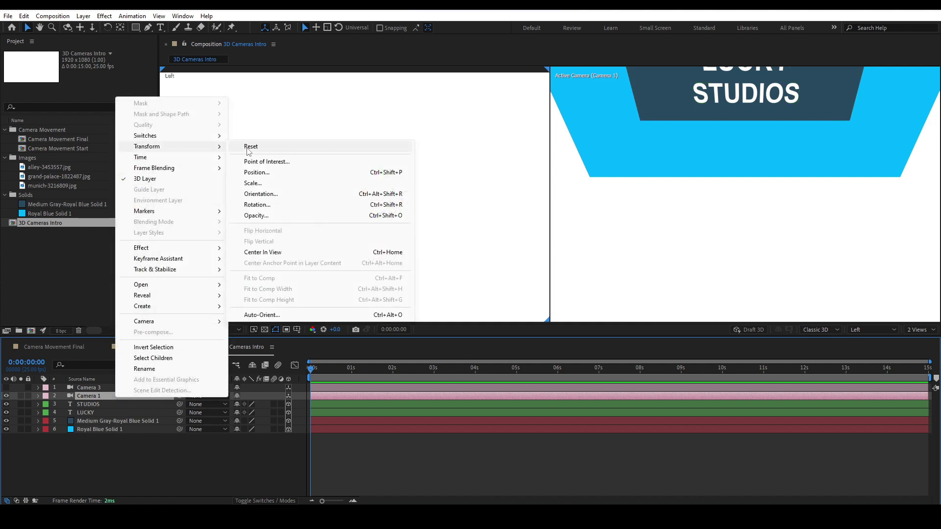
pyautogui.click(254, 148)
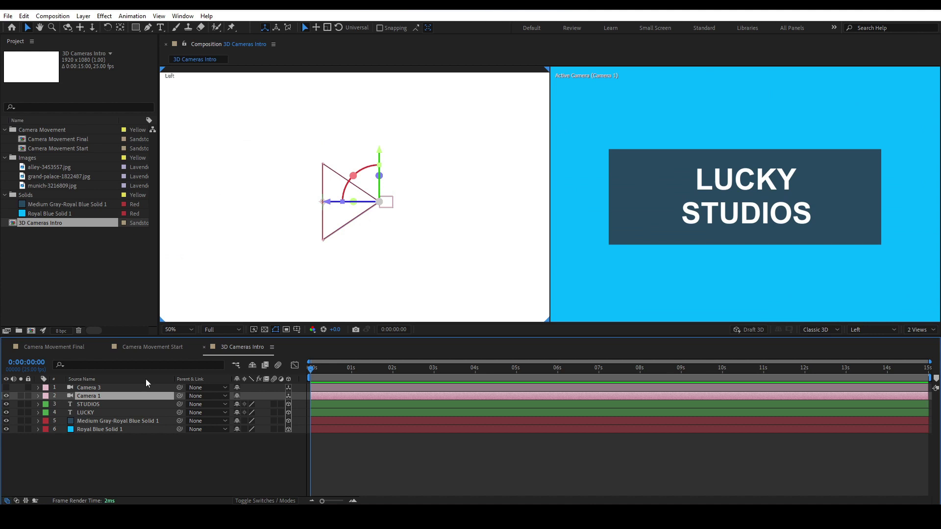
pyautogui.click(38, 396)
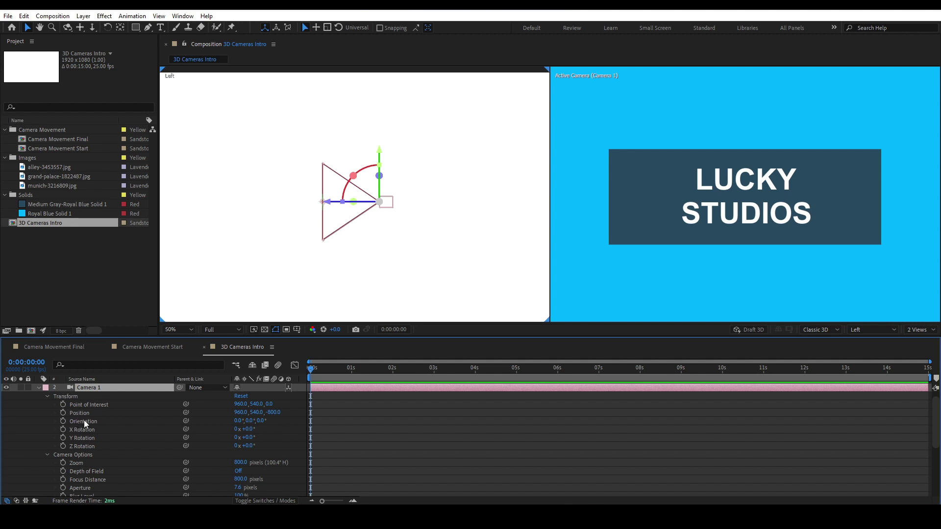
# Step: Keyframe Camera 1's Orientation with an X value of about 293° at 0 seconds and about 68° at 3 seconds
pyautogui.click(273, 421)
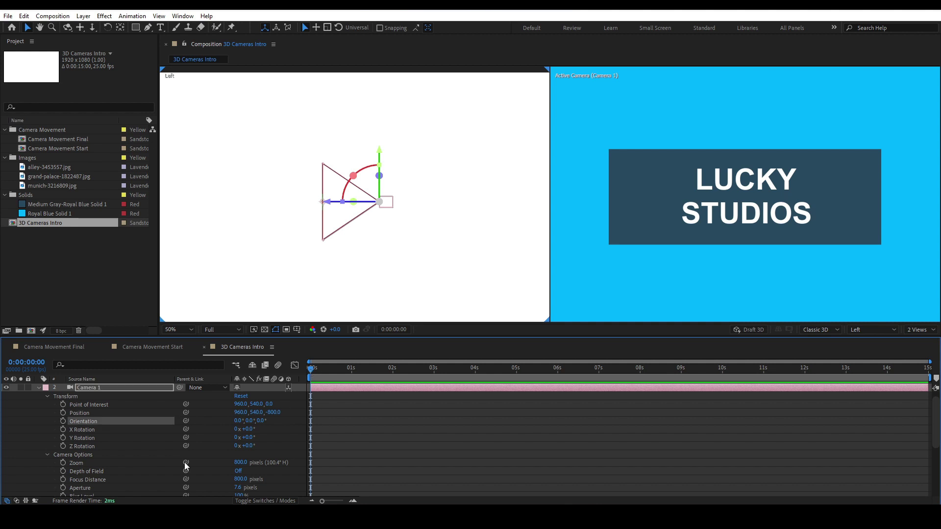
pyautogui.click(63, 422)
pyautogui.moveTo(359, 171); pyautogui.dragTo(354, 205)
pyautogui.moveTo(354, 204); pyautogui.dragTo(354, 205)
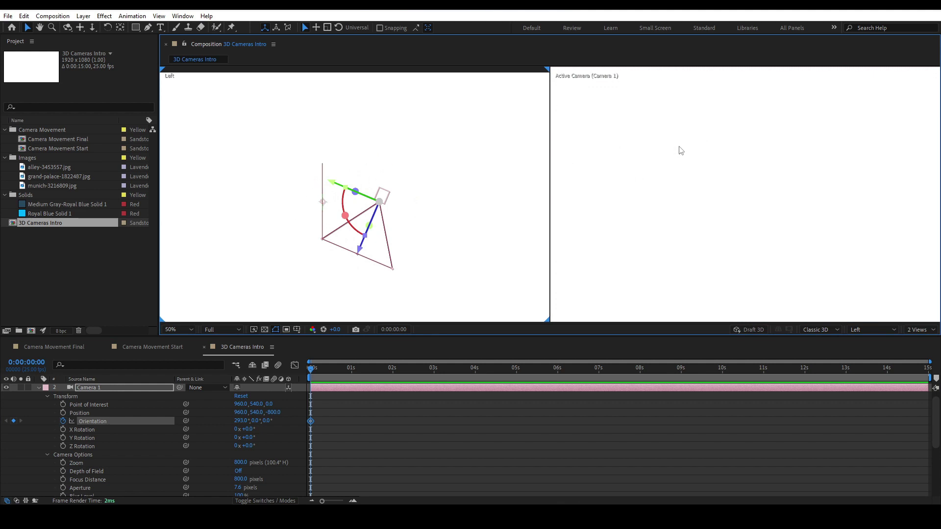
pyautogui.moveTo(314, 369); pyautogui.dragTo(436, 372)
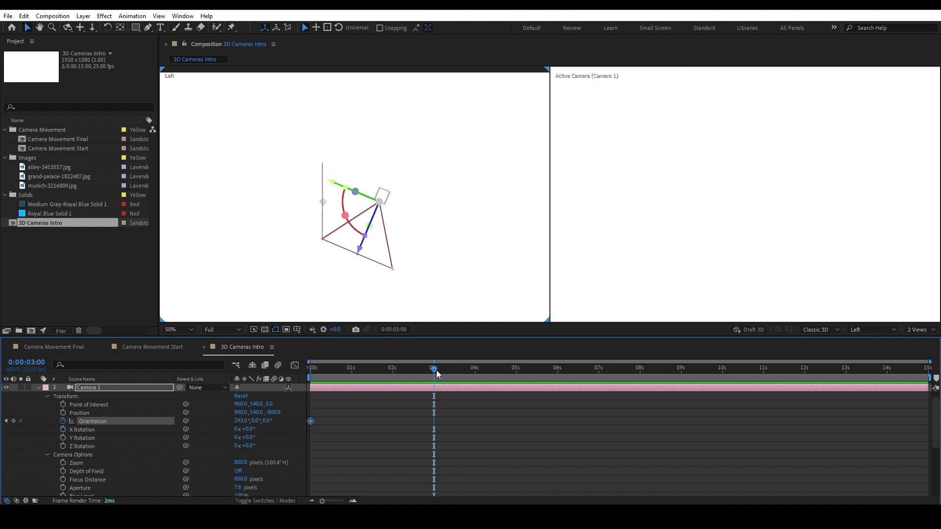
pyautogui.moveTo(345, 215); pyautogui.dragTo(423, 119)
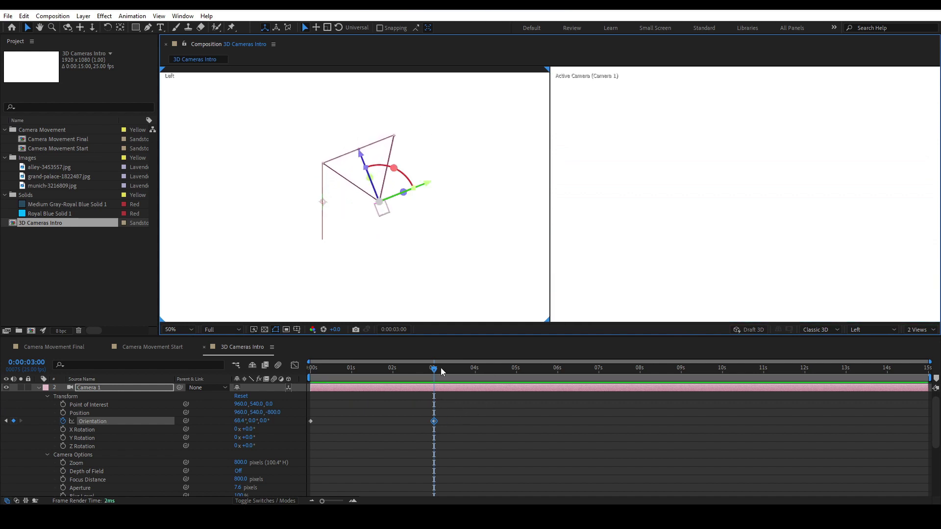
# Step: Preview Camera 1's Orientation animation twice from the start and scrub through its first second
pyautogui.moveTo(435, 371); pyautogui.dragTo(253, 381)
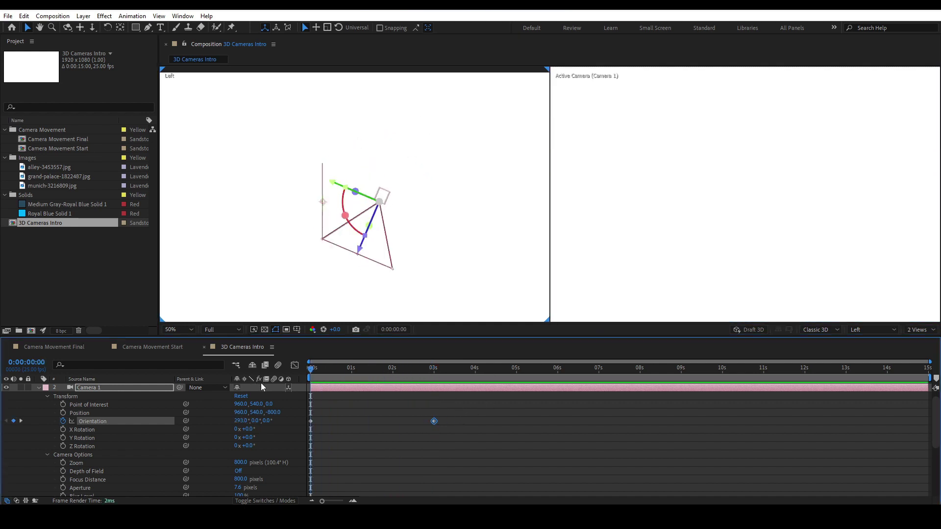
pyautogui.press('space')
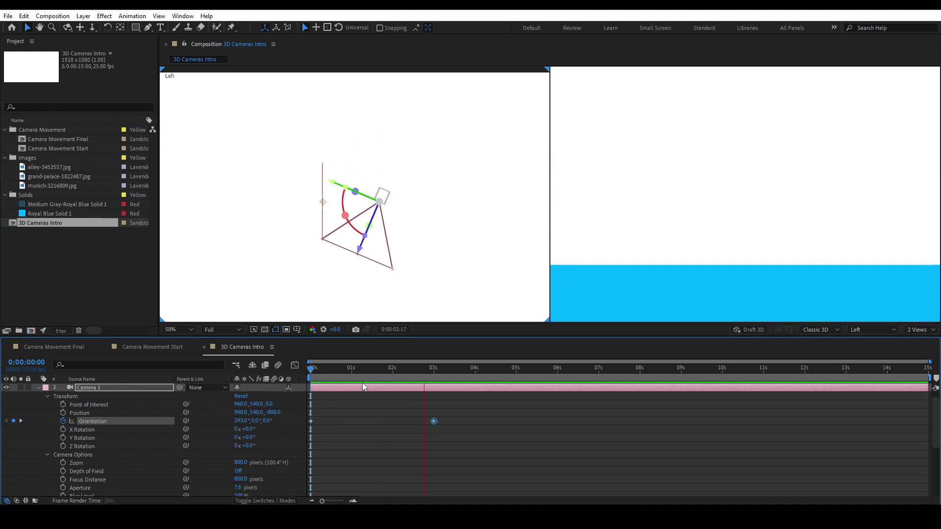
pyautogui.press('space')
pyautogui.moveTo(434, 369); pyautogui.dragTo(234, 387)
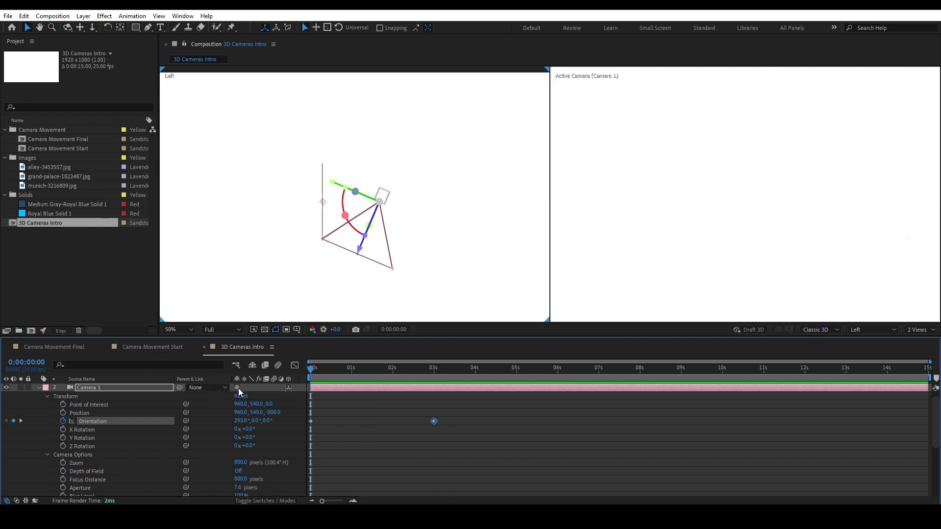
pyautogui.press('space')
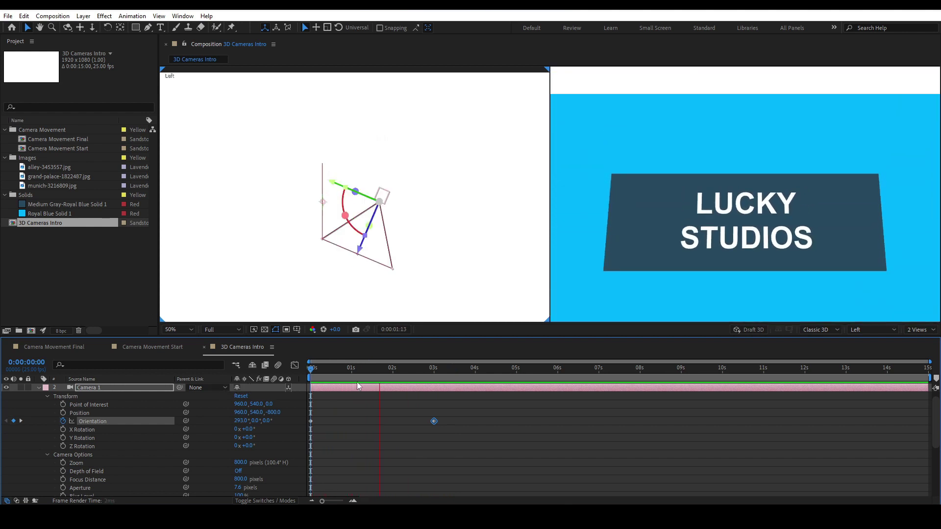
pyautogui.press('space')
pyautogui.moveTo(403, 368); pyautogui.dragTo(340, 379)
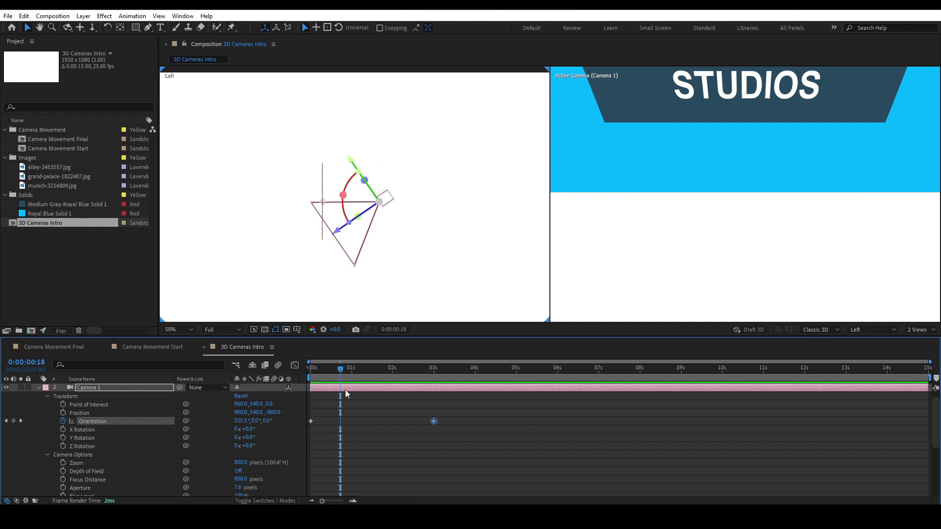
pyautogui.moveTo(338, 374); pyautogui.dragTo(354, 374)
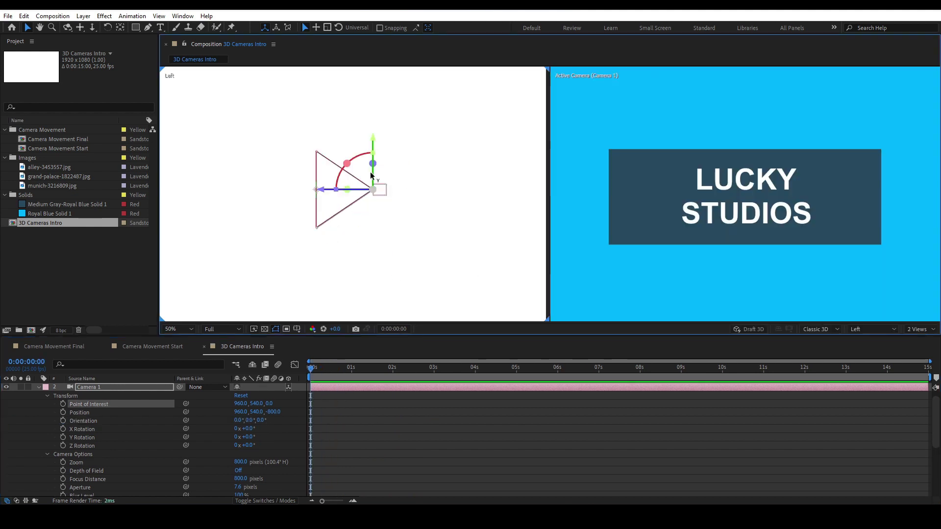
# Step: Select Camera 1's Point of Interest property and change the Left view to Top
pyautogui.click(206, 294)
pyautogui.click(95, 405)
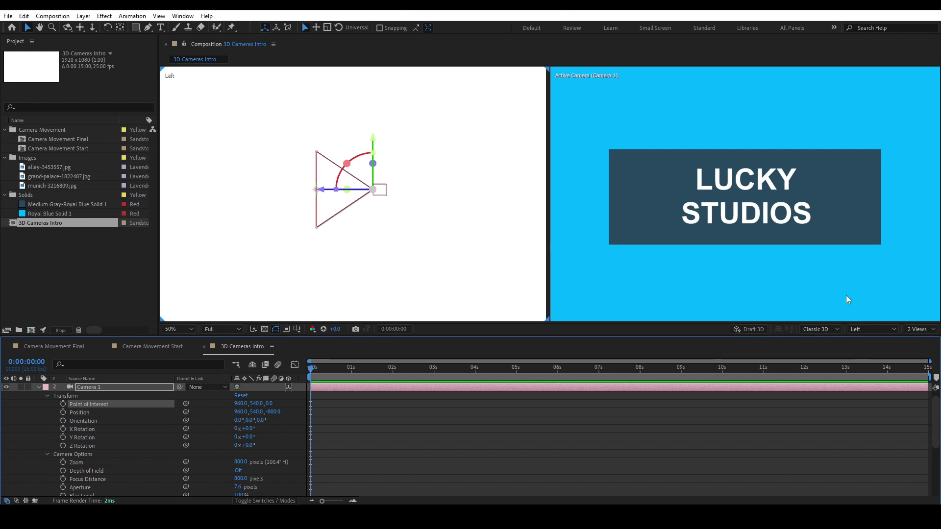
pyautogui.click(866, 326)
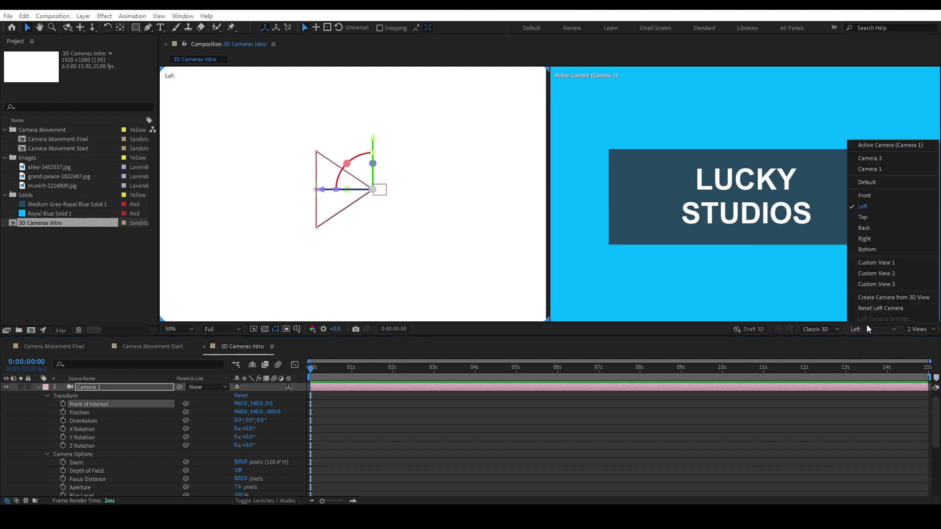
pyautogui.click(863, 217)
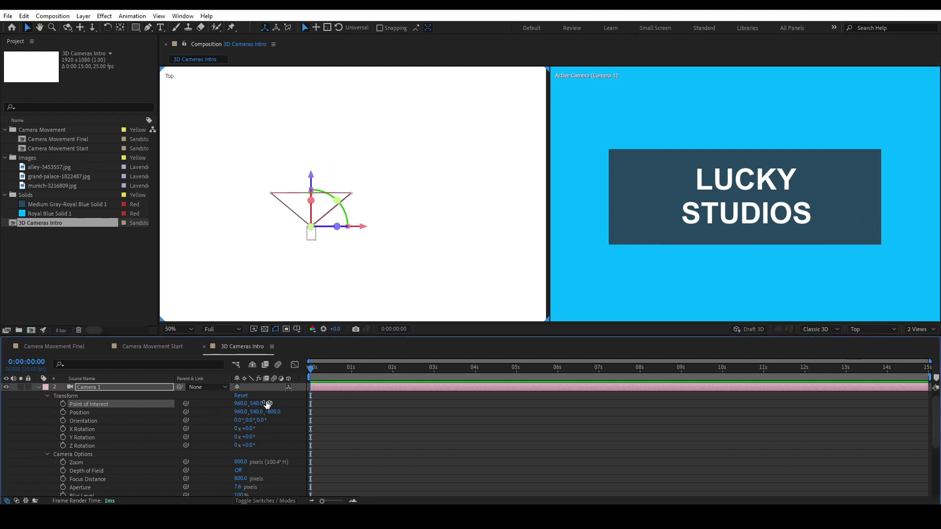
# Step: Set Camera 1's Point of Interest X value to about -240, undoing the excess shift
pyautogui.moveTo(248, 405); pyautogui.dragTo(0, 436)
pyautogui.moveTo(241, 405); pyautogui.dragTo(0, 470)
pyautogui.moveTo(242, 405); pyautogui.dragTo(135, 425)
pyautogui.hotkey('ctrl', 'z')
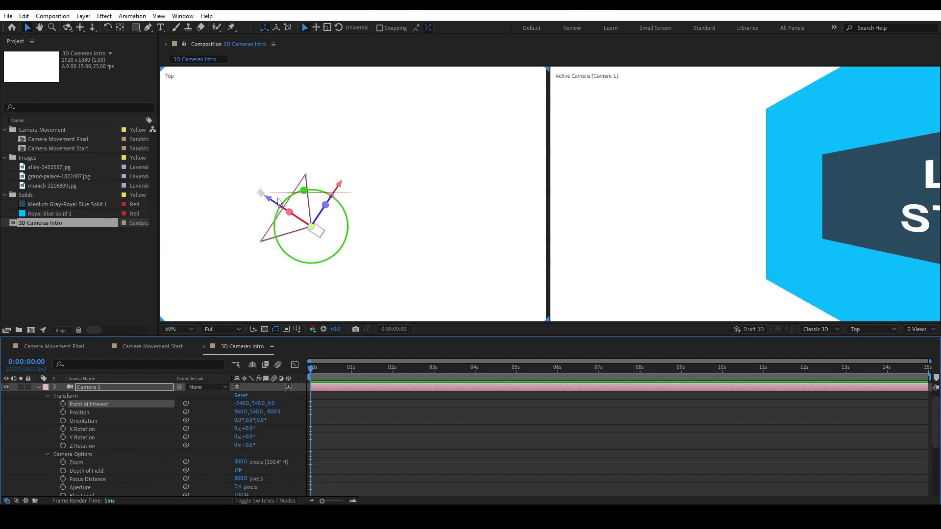
# Step: Keyframe Camera 1's Point of Interest at about -555, 540, -502 at 0 seconds and on the camera's opposite side at 3 seconds
pyautogui.moveTo(261, 194); pyautogui.dragTo(247, 214)
pyautogui.click(63, 405)
pyautogui.click(434, 367)
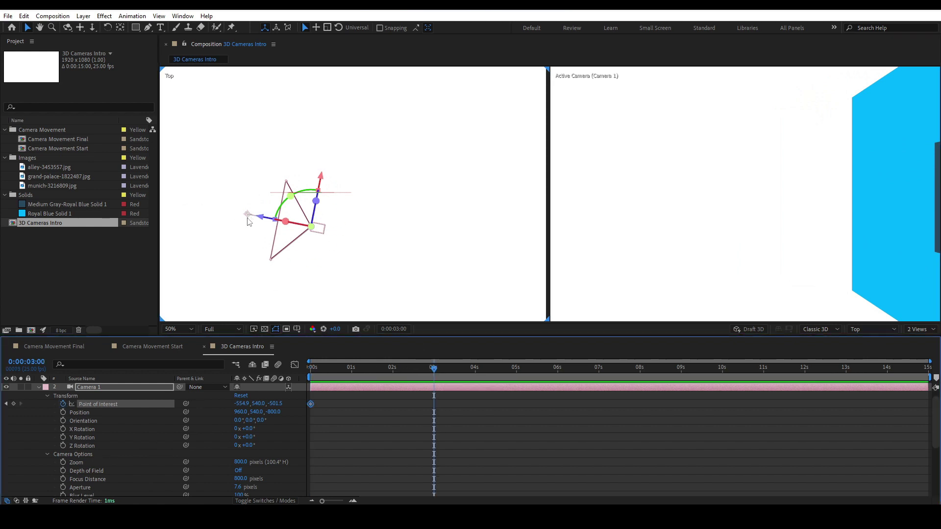
pyautogui.moveTo(248, 214); pyautogui.dragTo(370, 221)
# Step: Preview the Point of Interest animation twice from the start of the timeline
pyautogui.moveTo(434, 373); pyautogui.dragTo(284, 375)
pyautogui.press('space')
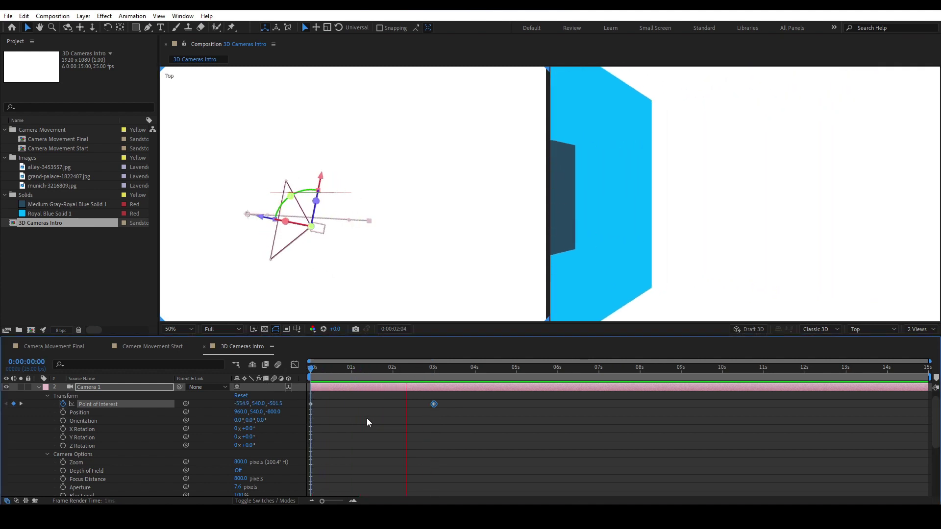
pyautogui.press('space')
pyautogui.moveTo(434, 368); pyautogui.dragTo(240, 373)
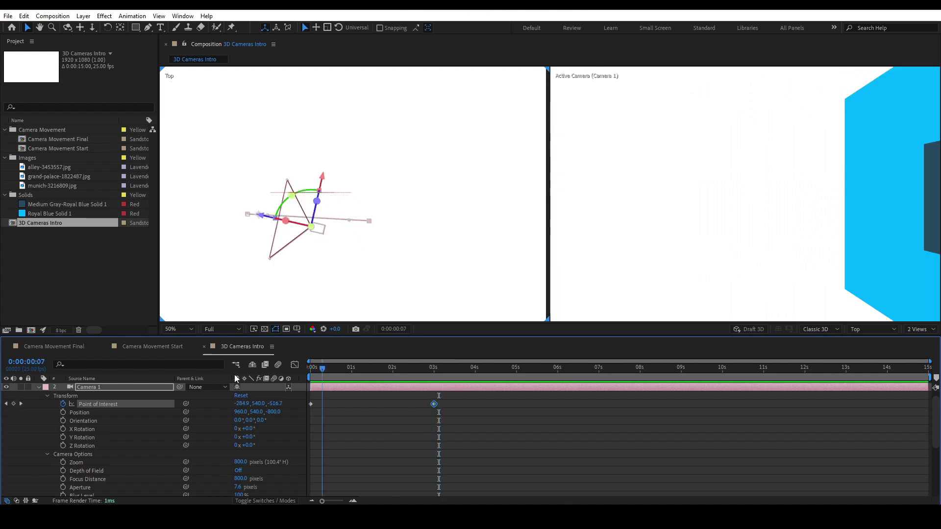
pyautogui.press('space')
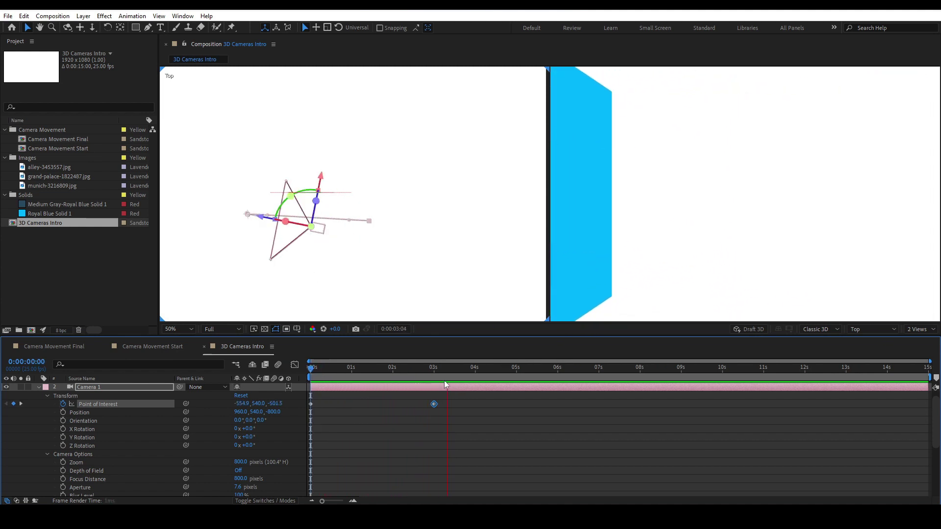
pyautogui.press('space')
pyautogui.moveTo(442, 374); pyautogui.dragTo(259, 383)
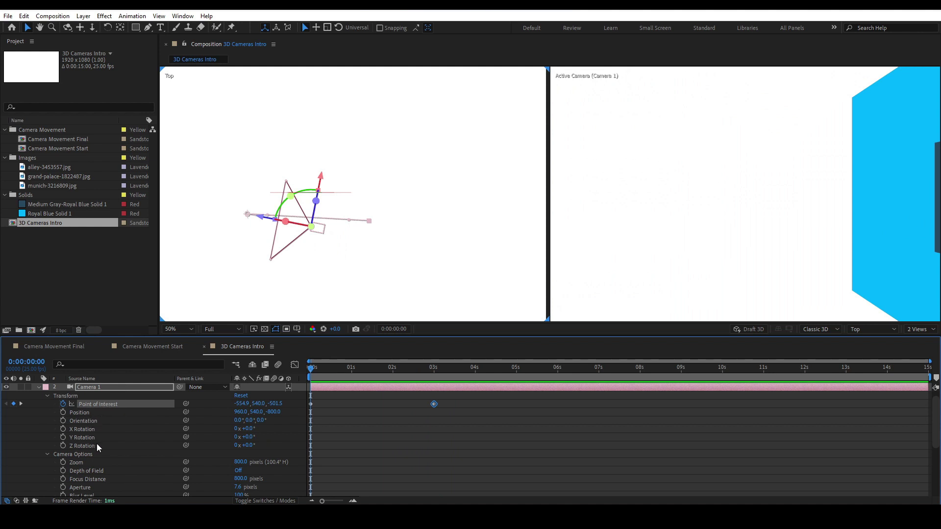
# Step: Select Camera 1's Point of Interest keyframes with the current time at 0 seconds
pyautogui.moveTo(311, 375); pyautogui.dragTo(289, 365)
pyautogui.moveTo(458, 431); pyautogui.dragTo(308, 398)
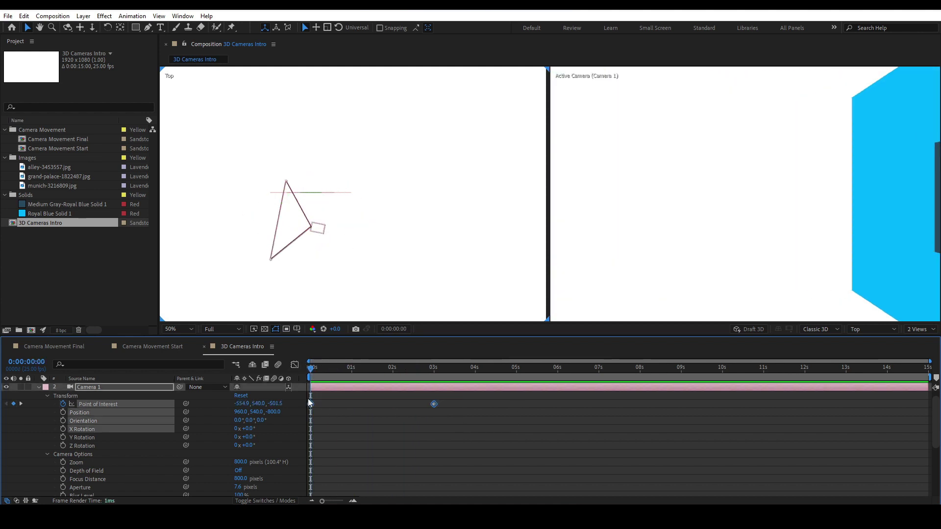
pyautogui.click(346, 404)
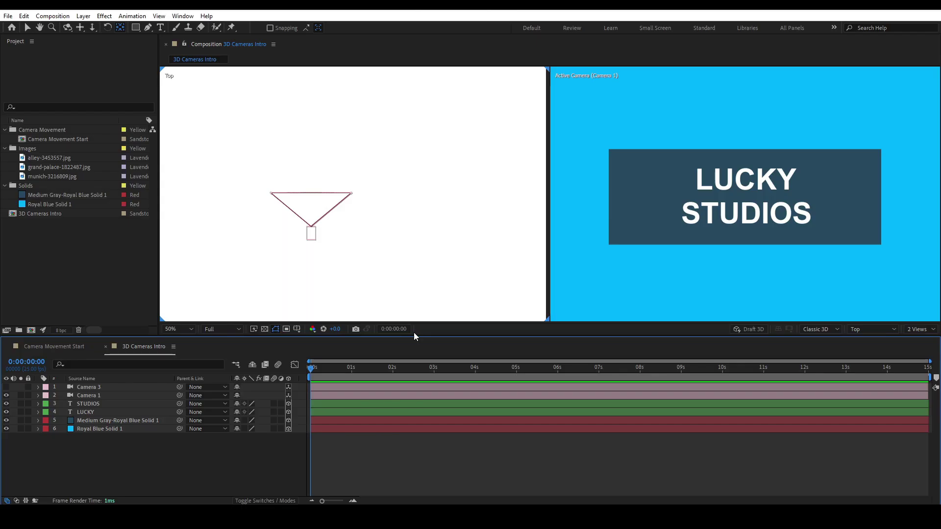
# Step: Open the Camera Movement Start composition and make its grand-palace-1822487.jpg layer visible
pyautogui.click(108, 395)
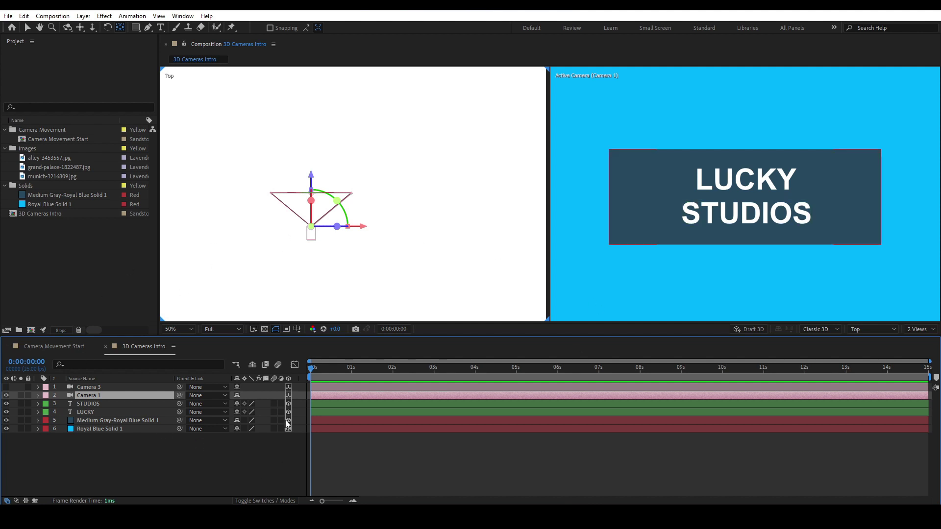
pyautogui.doubleClick(69, 139)
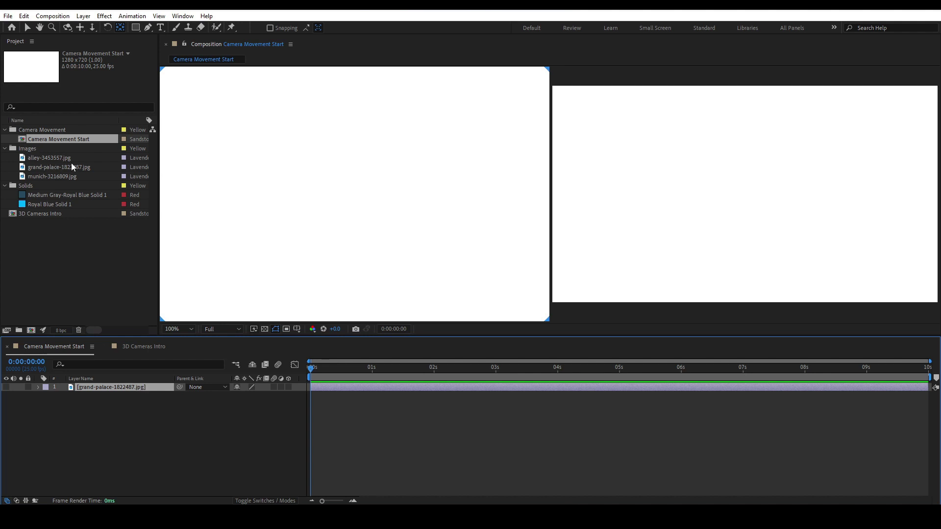
pyautogui.click(50, 167)
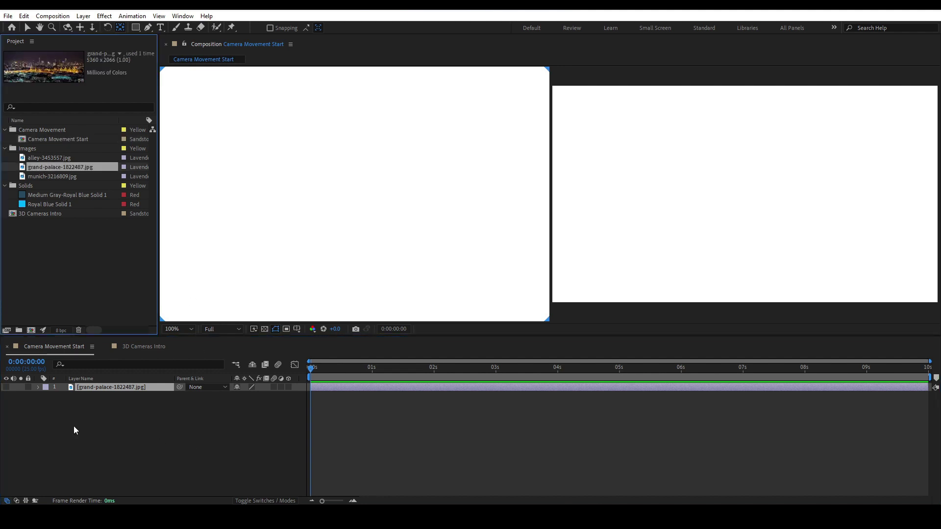
pyautogui.click(6, 387)
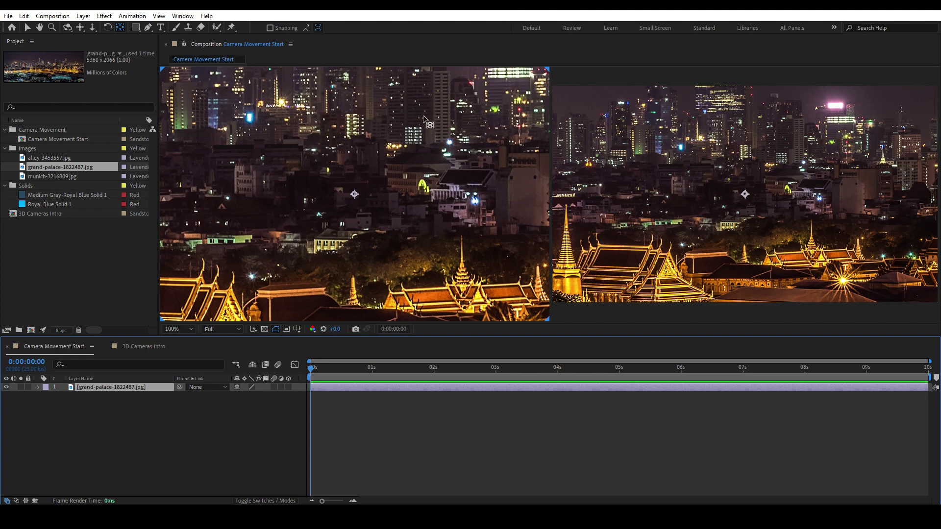
# Step: Convert the grand-palace-1822487.jpg layer into a 3D layer
pyautogui.click(29, 28)
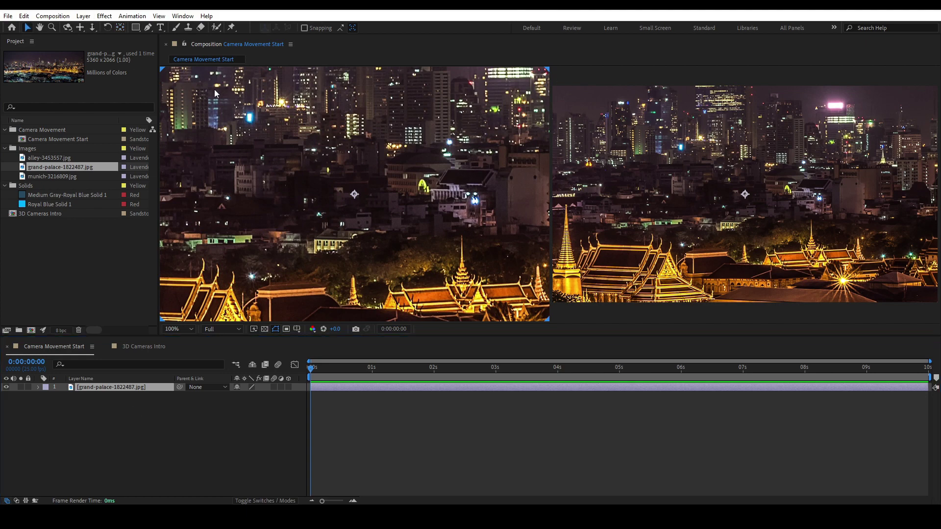
pyautogui.scroll(-3, 352, 174)
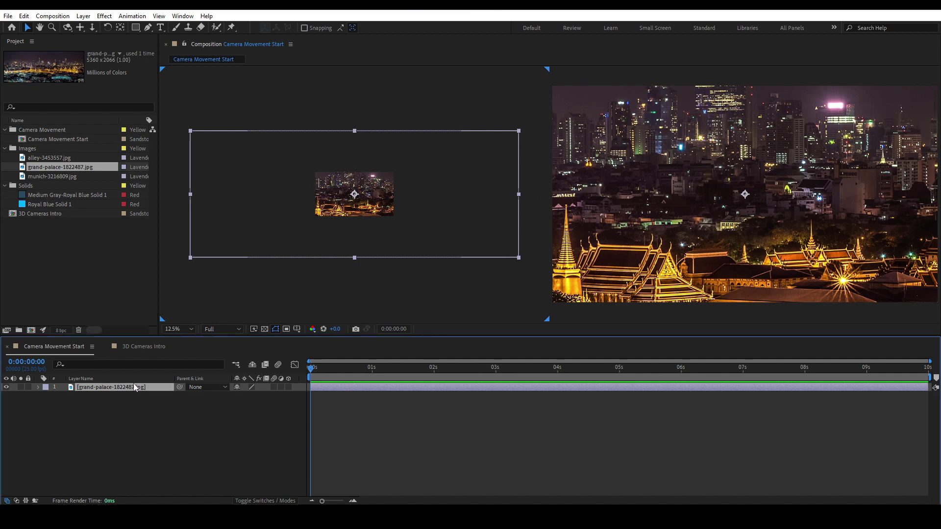
pyautogui.click(289, 387)
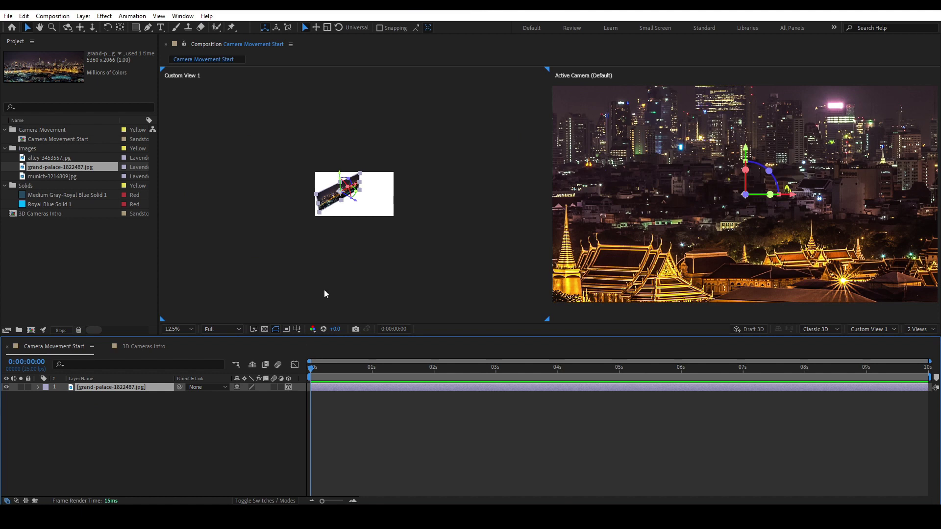
pyautogui.scroll(3, 331, 196)
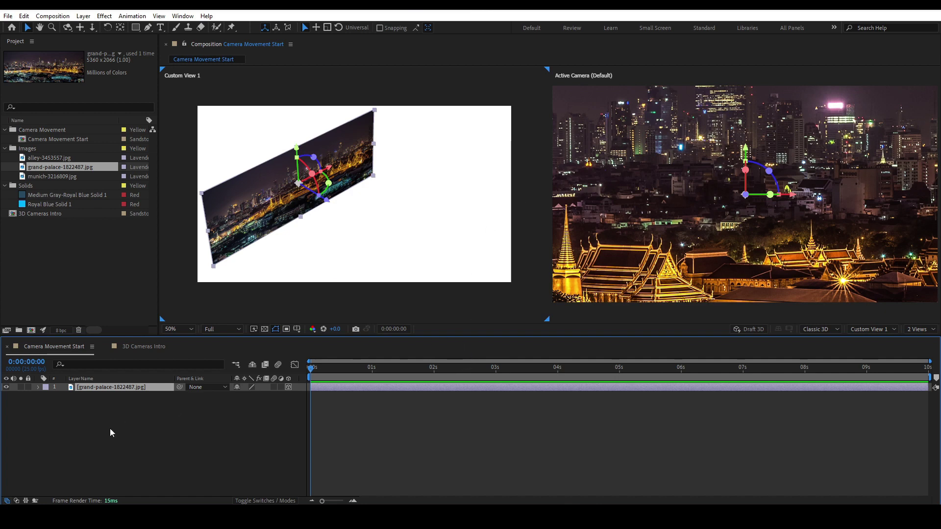
# Step: Add a two-node camera named Camera 1 with the 35mm preset
pyautogui.rightClick(120, 411)
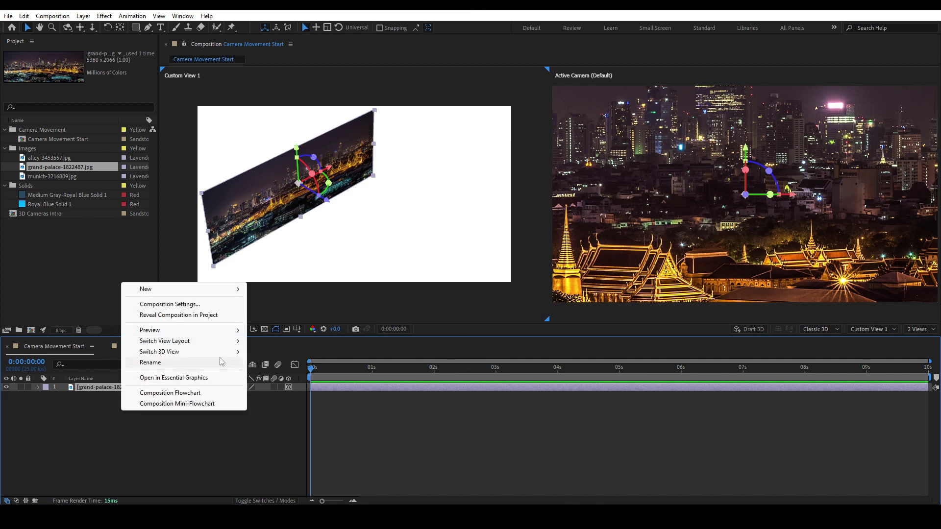
pyautogui.moveTo(204, 294)
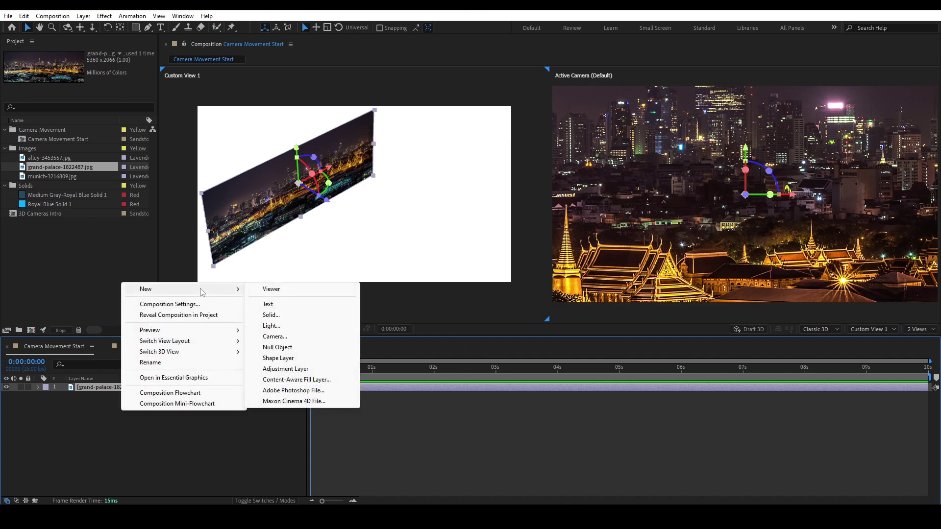
pyautogui.click(282, 336)
pyautogui.click(658, 157)
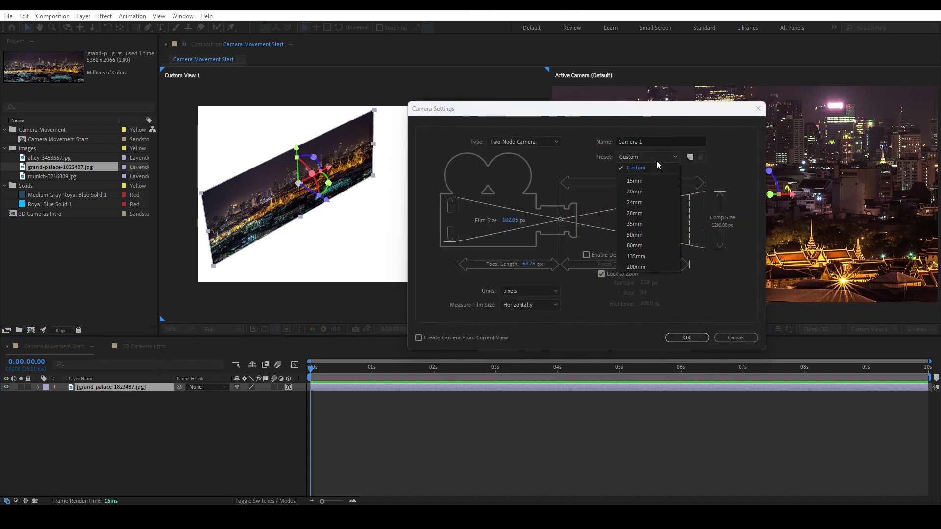
pyautogui.click(642, 223)
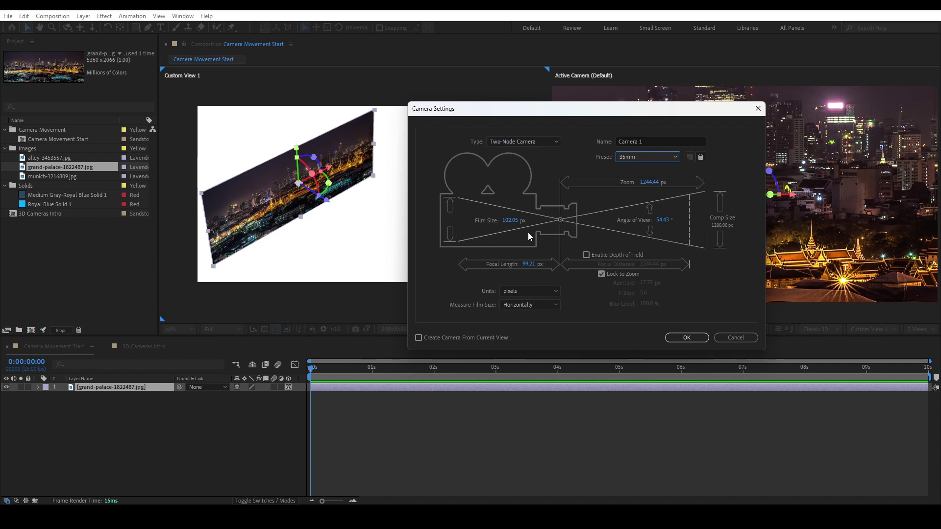
pyautogui.click(687, 338)
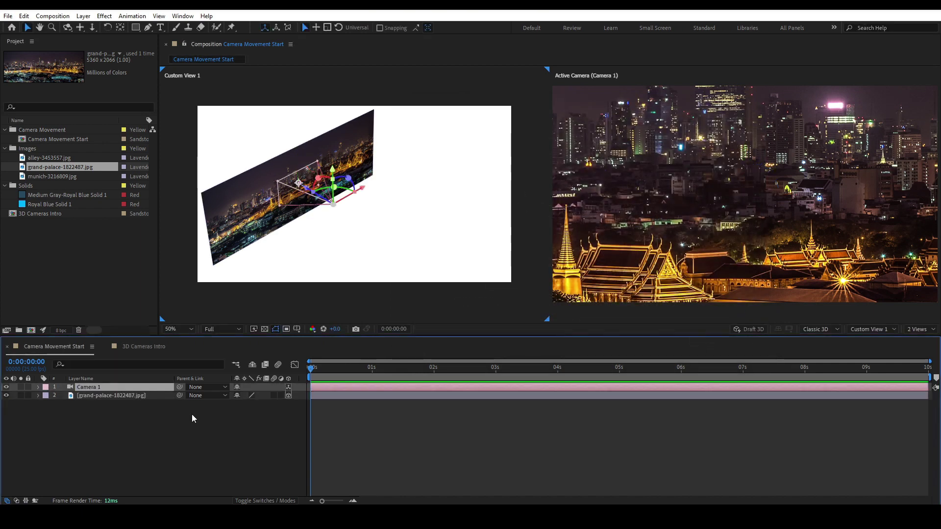
# Step: Hide Camera 1 and add a one-node camera named Camera 2 with the 35mm preset
pyautogui.moveTo(316, 367); pyautogui.dragTo(285, 366)
pyautogui.click(5, 387)
pyautogui.rightClick(109, 425)
pyautogui.moveTo(216, 304)
pyautogui.click(275, 352)
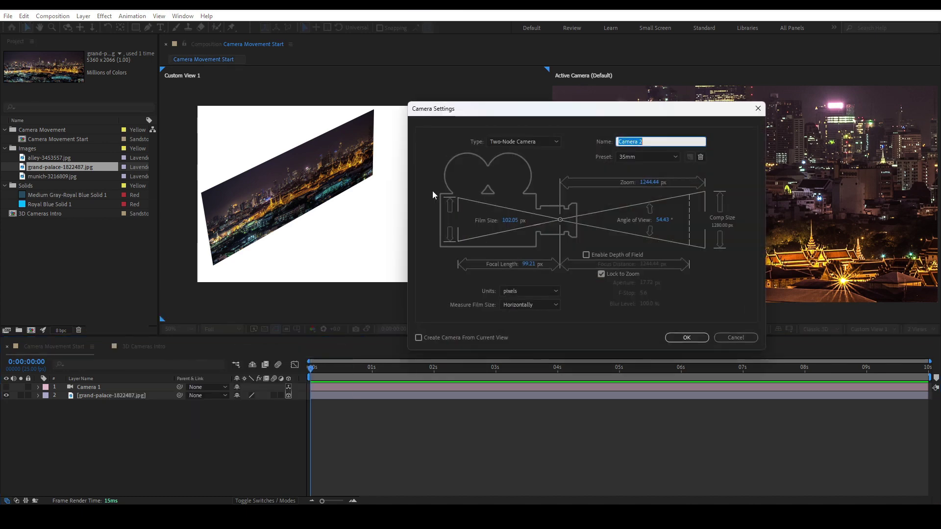
pyautogui.click(511, 138)
pyautogui.click(514, 146)
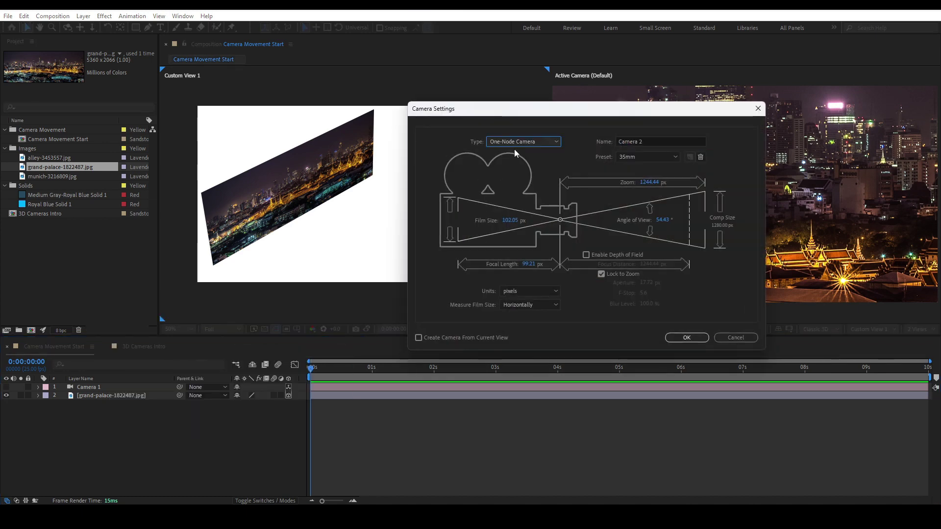
pyautogui.click(686, 338)
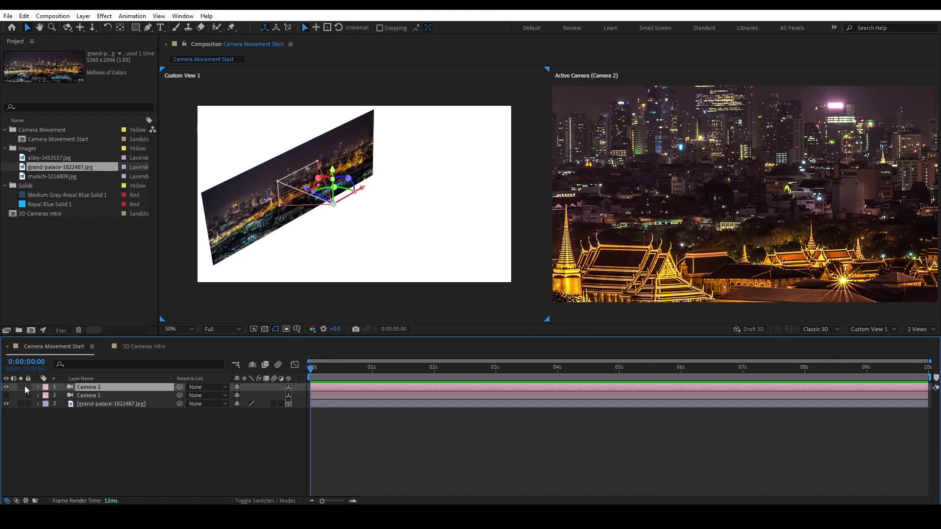
# Step: Show Camera 1 again and compare the Transform properties of both cameras, including Camera 1's Point of Interest
pyautogui.click(6, 395)
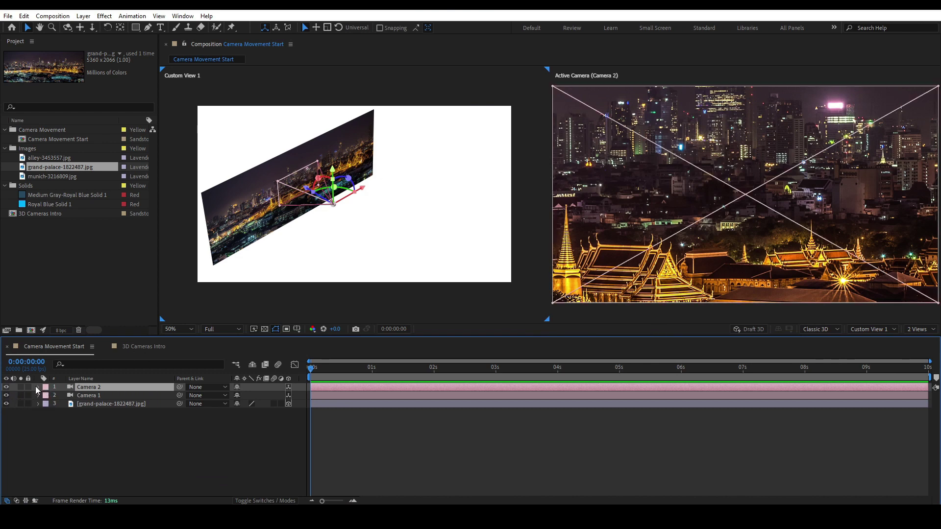
pyautogui.click(38, 388)
pyautogui.click(38, 412)
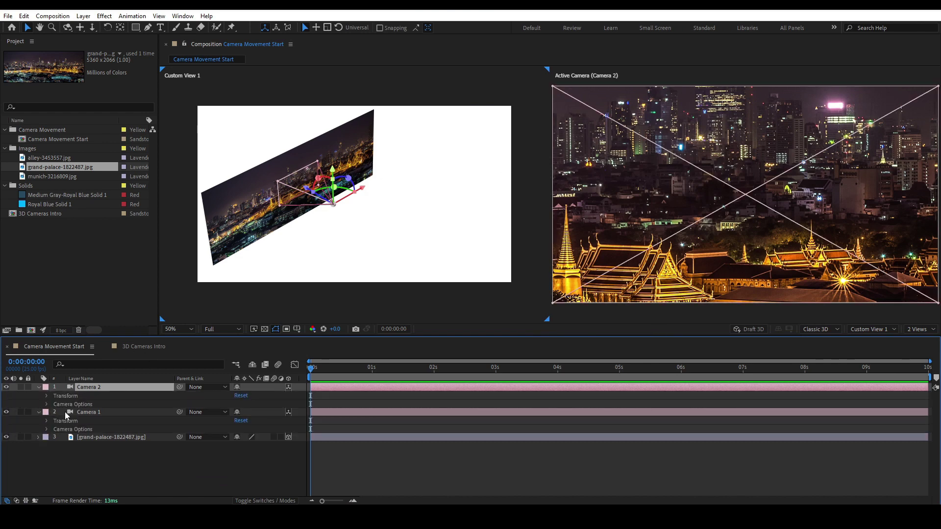
pyautogui.click(47, 405)
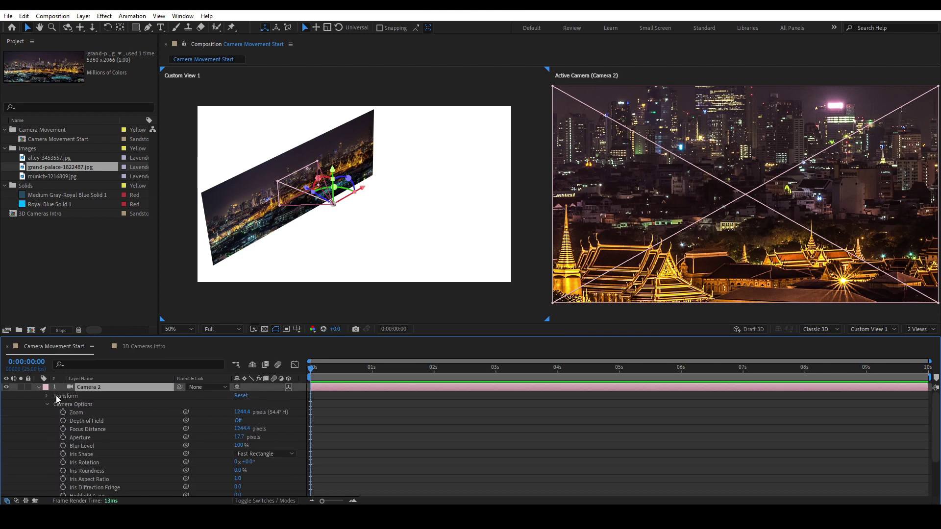
pyautogui.click(46, 395)
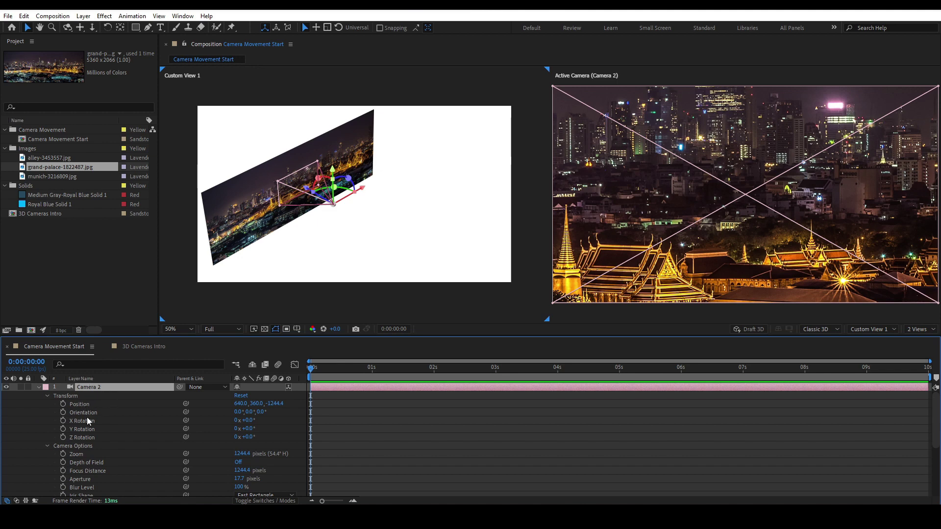
pyautogui.scroll(-5, 122, 448)
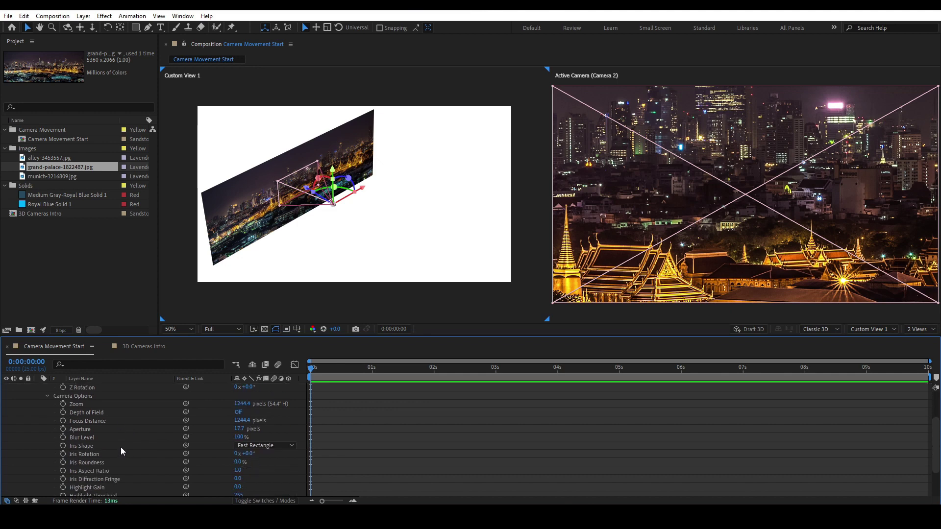
pyautogui.click(46, 476)
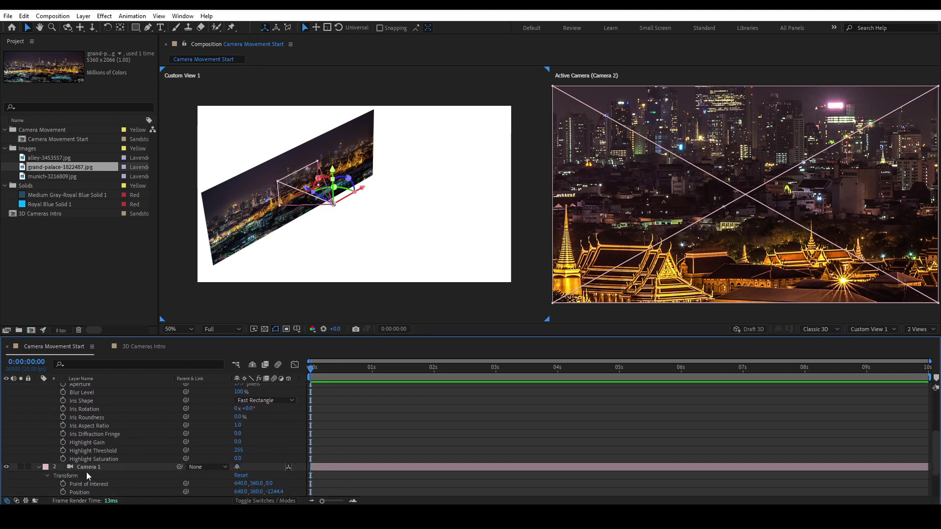
pyautogui.scroll(-1, 110, 434)
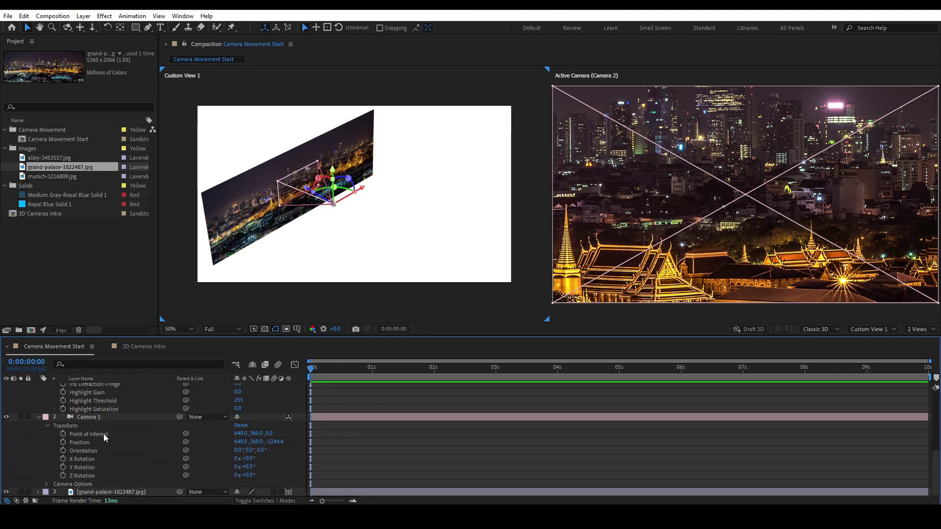
pyautogui.click(88, 434)
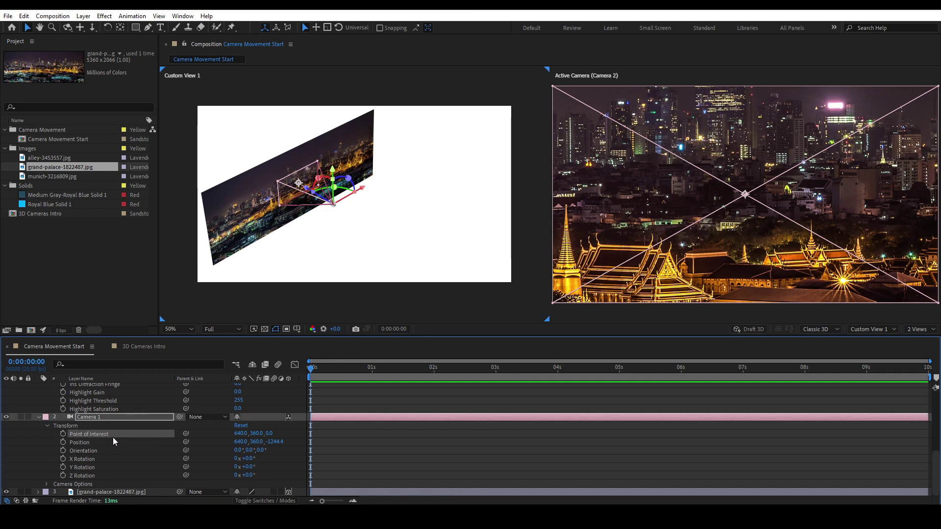
pyautogui.scroll(4, 117, 437)
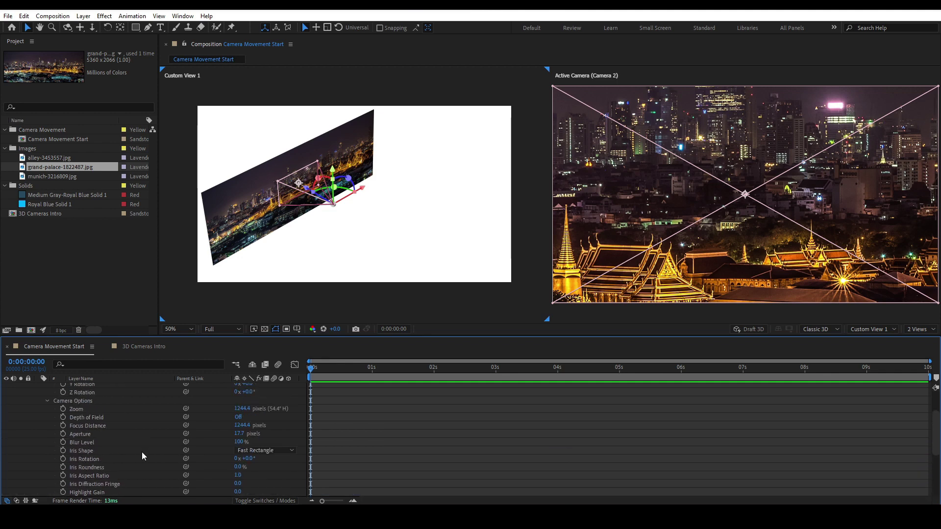
pyautogui.scroll(2, 140, 451)
# Step: Delete Camera 2, then select Camera 1 and collapse its properties
pyautogui.click(105, 389)
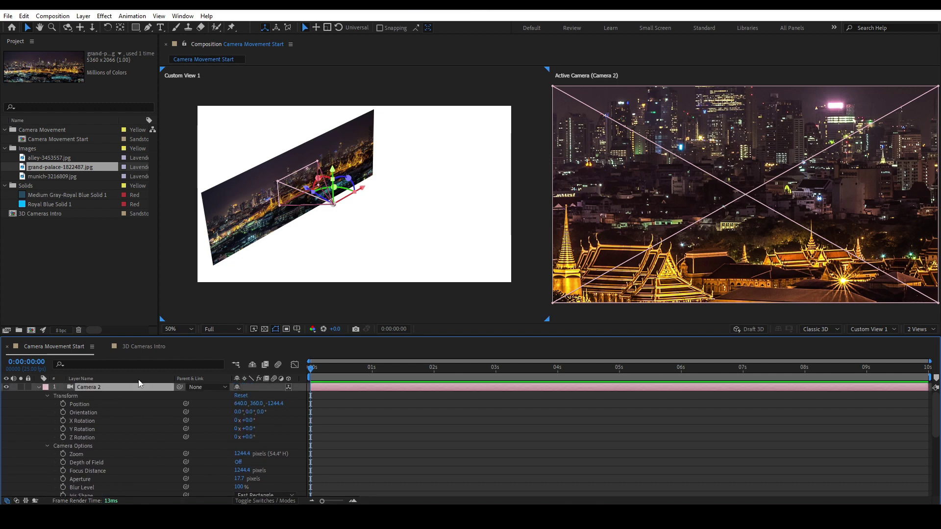
pyautogui.press('Delete')
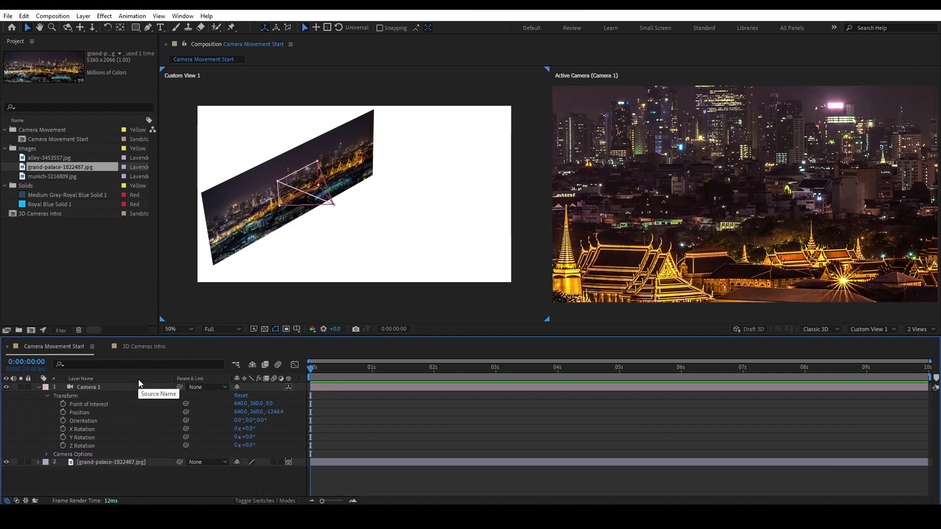
pyautogui.click(102, 388)
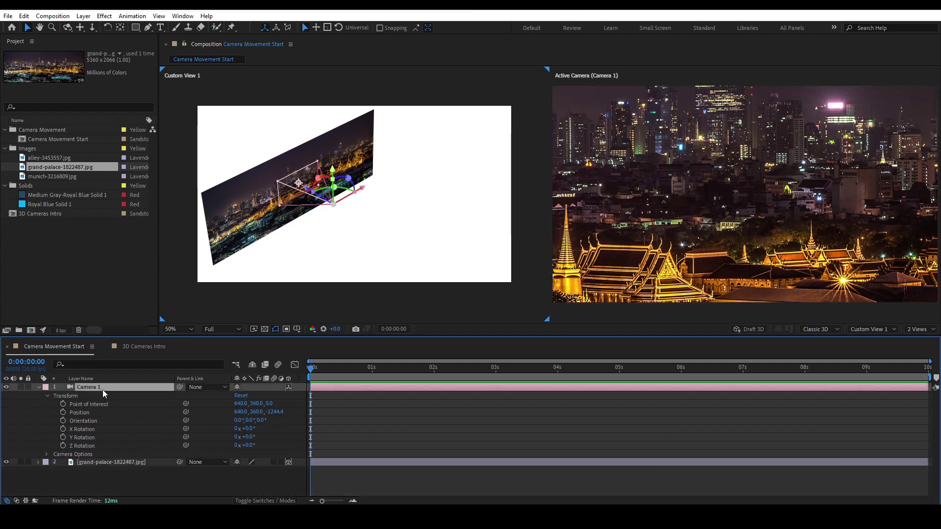
pyautogui.click(39, 387)
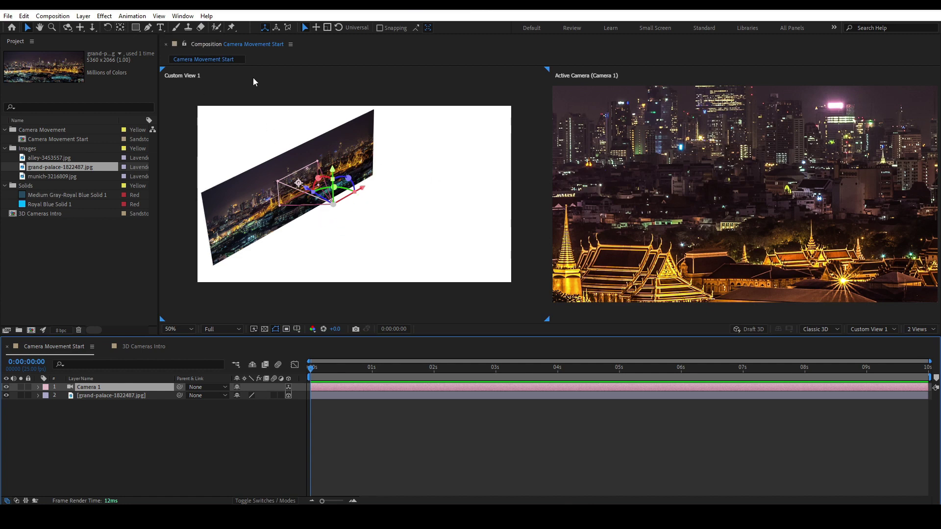
# Step: Change the Custom View 1 viewport to the Top view with the whole camera and image in sight
pyautogui.click(308, 89)
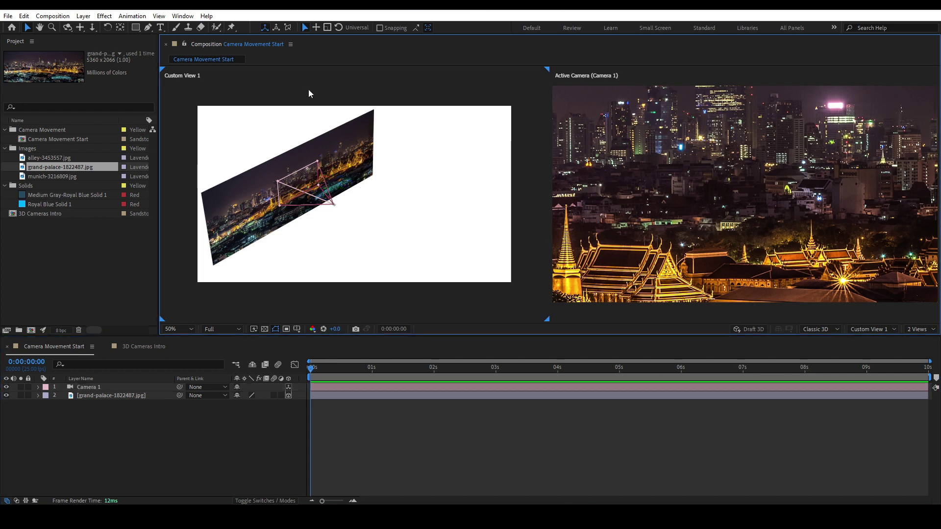
pyautogui.click(878, 329)
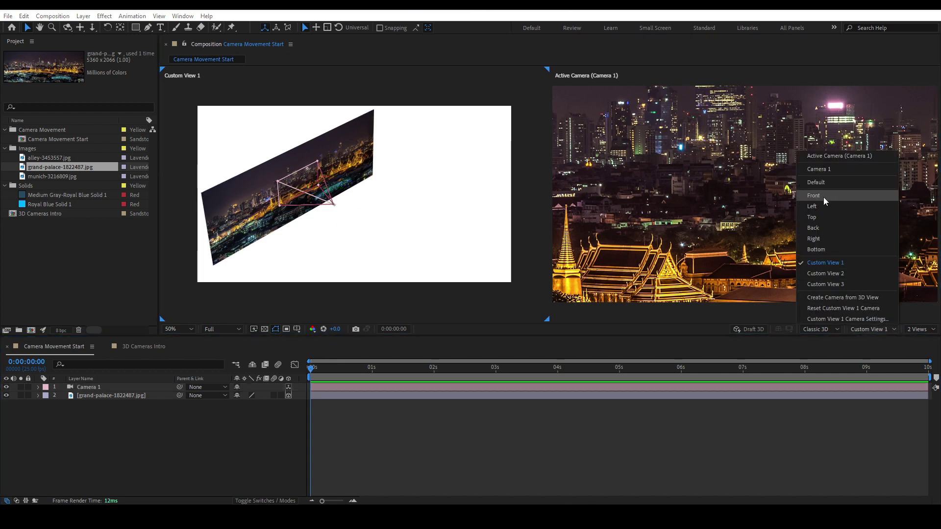
pyautogui.click(825, 217)
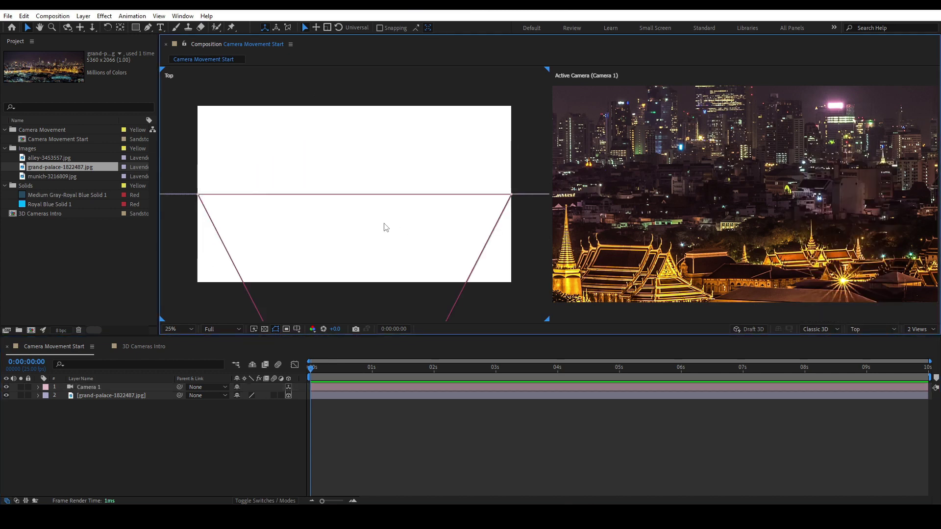
pyautogui.scroll(-4, 385, 227)
pyautogui.scroll(2, 372, 199)
pyautogui.scroll(-1, 372, 199)
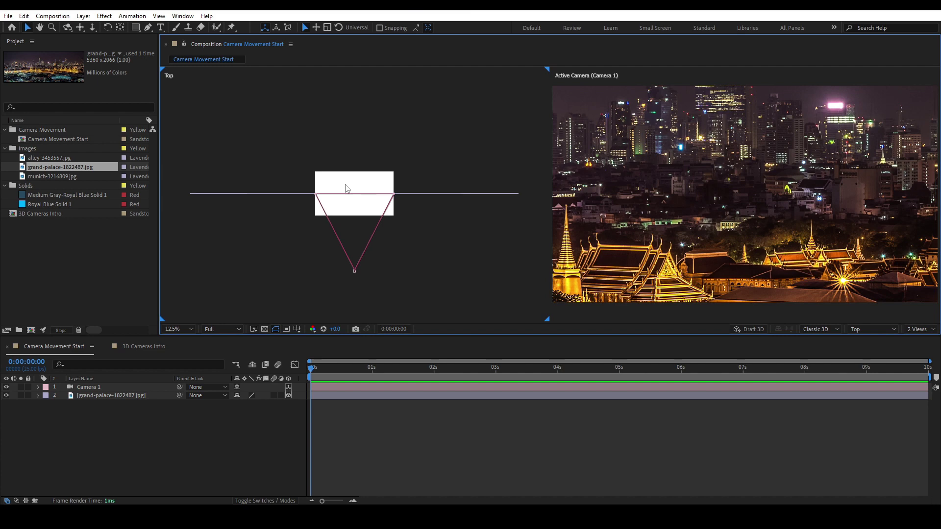
# Step: Dolly the Top view out until Camera 1 and the full image width fit inside the white composition area
pyautogui.click(92, 28)
pyautogui.moveTo(366, 186); pyautogui.dragTo(376, 429)
pyautogui.scroll(3, 357, 205)
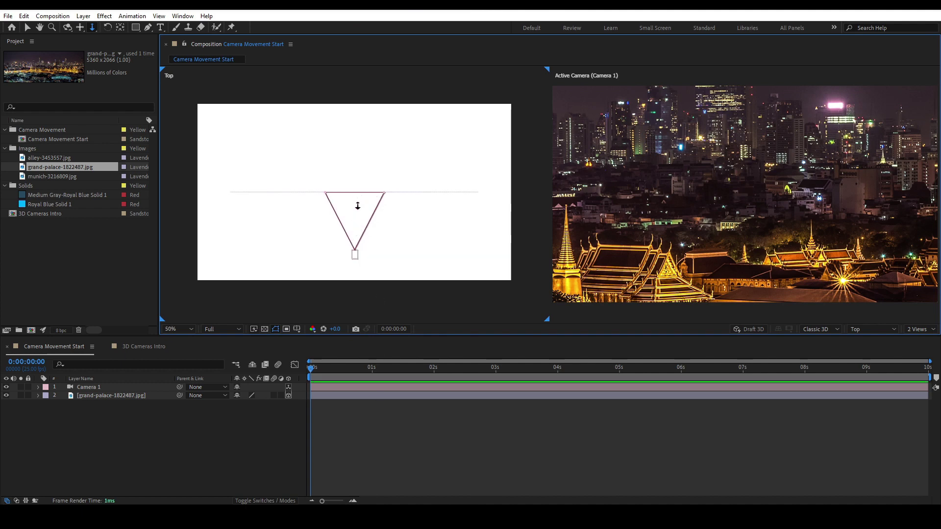
pyautogui.moveTo(380, 169); pyautogui.dragTo(391, 471)
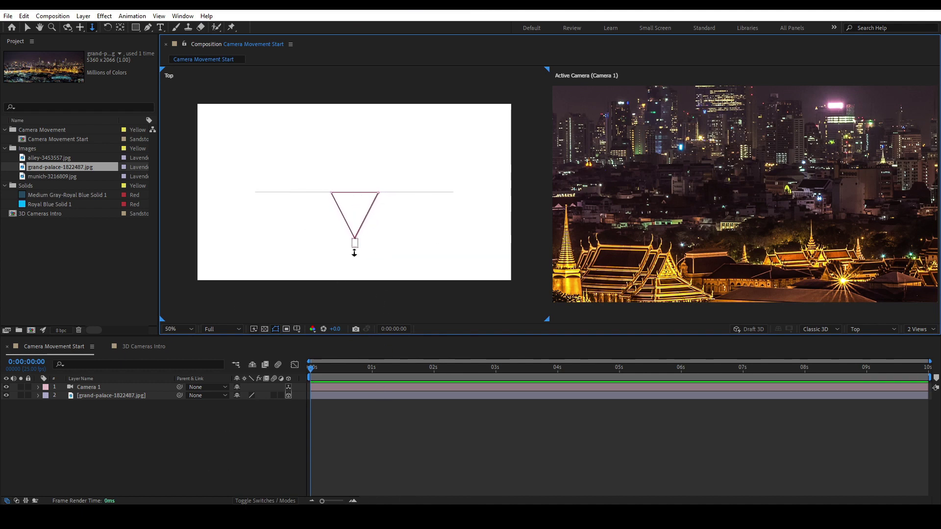
# Step: With the Pan Behind tool, move Camera 1 away from the image in the Top view, placing its Point of Interest at about 693, 360, -278.4
pyautogui.click(120, 28)
pyautogui.click(100, 387)
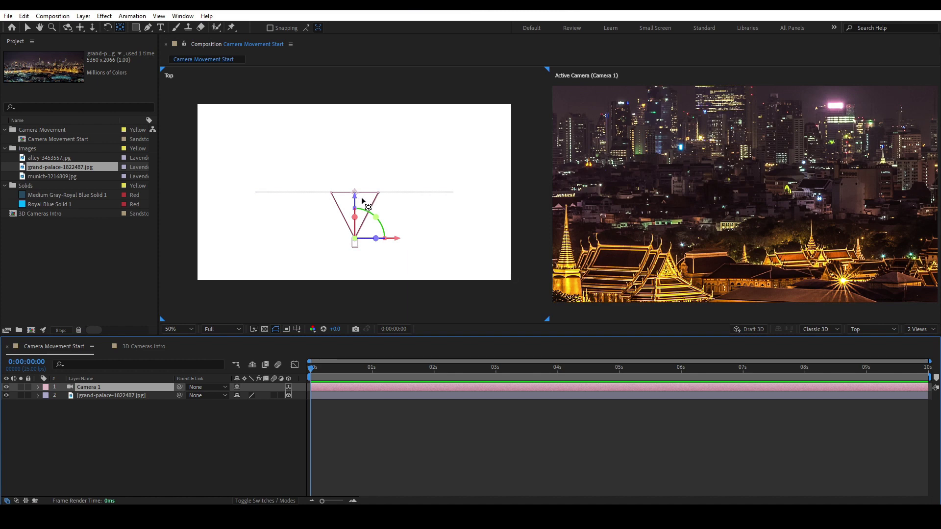
pyautogui.click(360, 195)
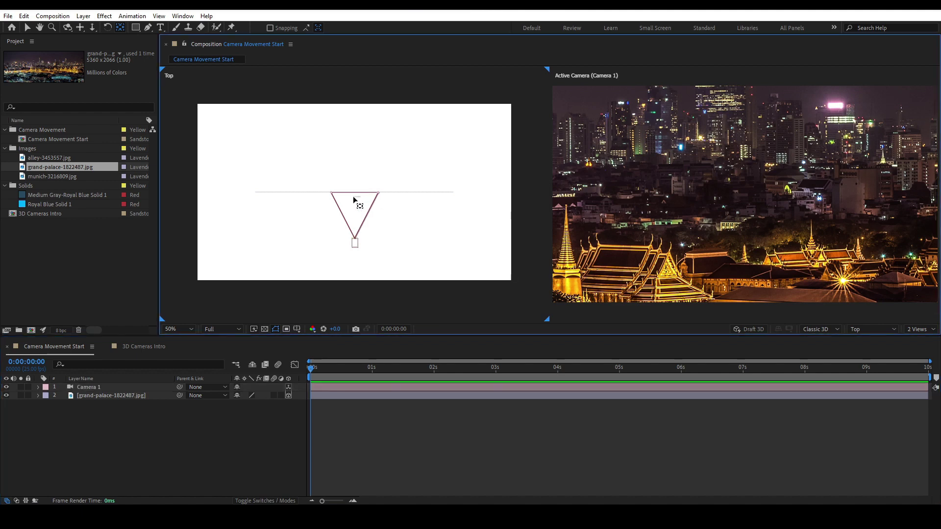
pyautogui.click(356, 243)
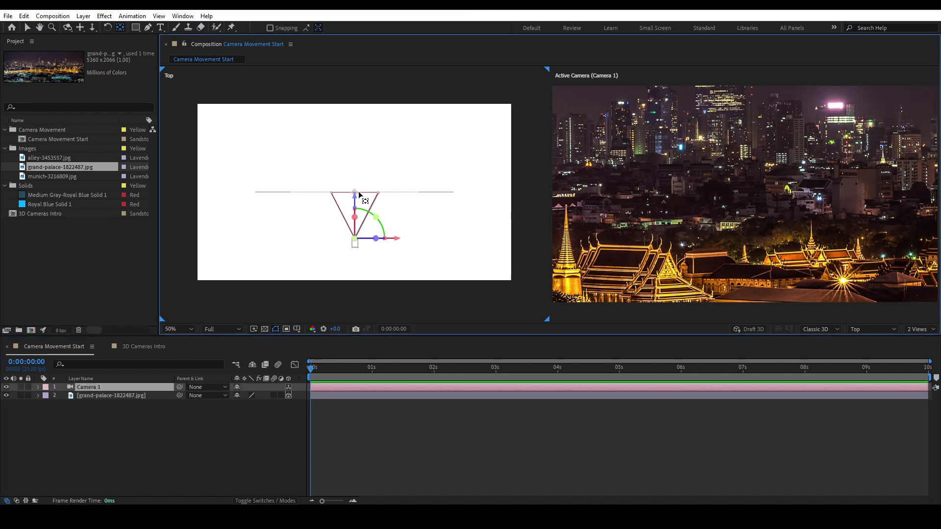
pyautogui.moveTo(355, 191)
pyautogui.mouseDown()
pyautogui.moveTo(318, 190)
pyautogui.moveTo(324, 223)
pyautogui.moveTo(387, 198)
pyautogui.moveTo(418, 220)
pyautogui.moveTo(357, 204)
pyautogui.moveTo(377, 202)
pyautogui.moveTo(352, 193)
pyautogui.moveTo(357, 202)
pyautogui.mouseUp()
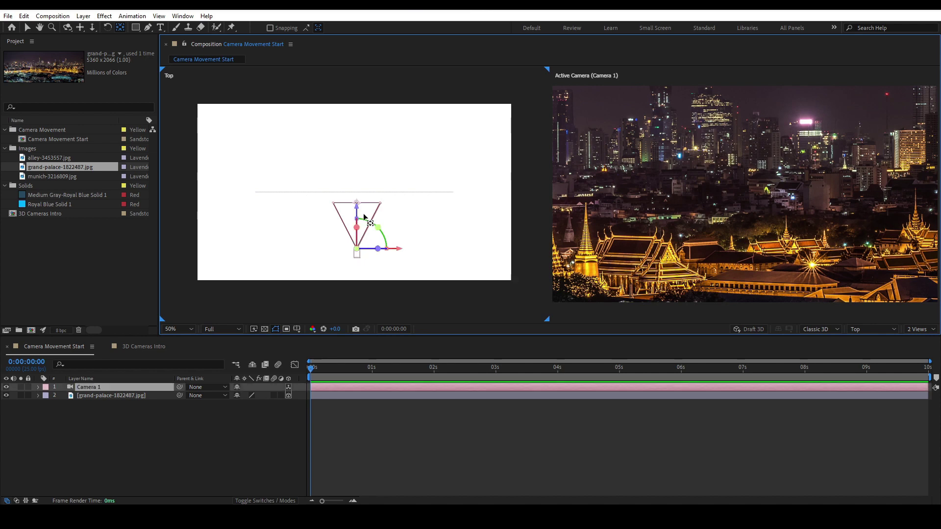
# Step: Reveal Camera 1's Transform properties and move the camera by its Point of Interest in the Top view to about 514.7, 360, -200.9
pyautogui.click(39, 387)
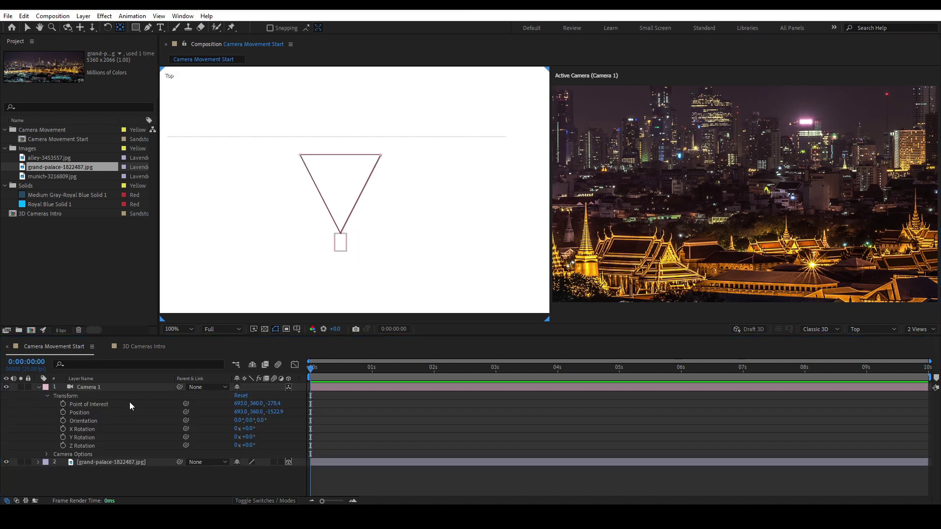
pyautogui.click(105, 387)
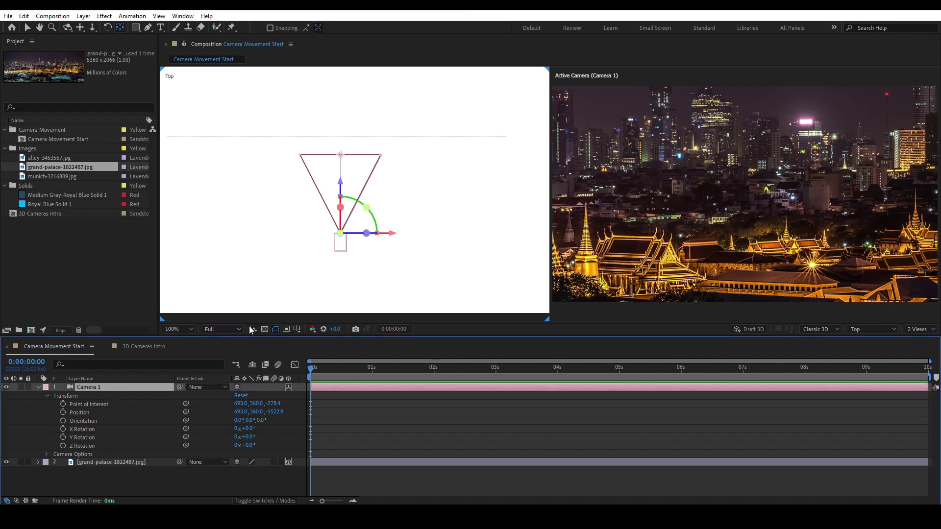
pyautogui.click(341, 154)
pyautogui.moveTo(340, 155)
pyautogui.mouseDown()
pyautogui.moveTo(321, 155)
pyautogui.moveTo(334, 156)
pyautogui.mouseUp()
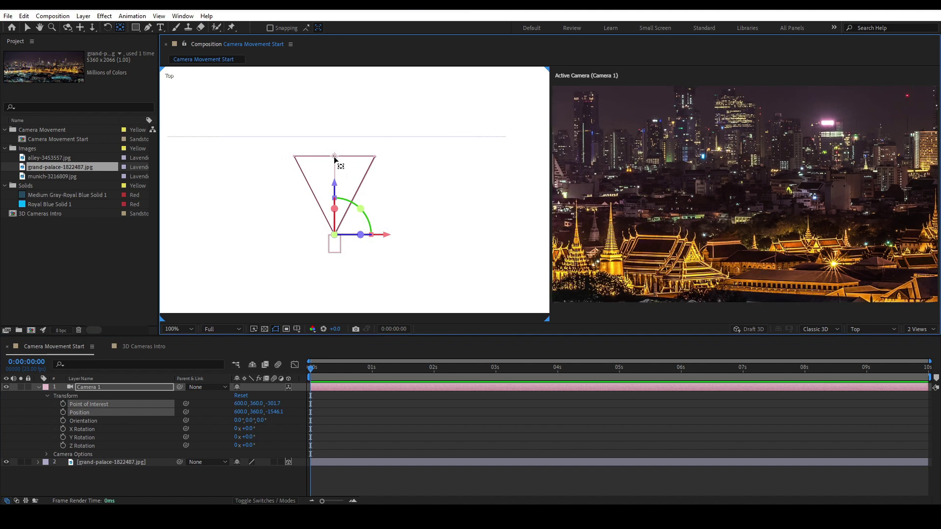
pyautogui.moveTo(341, 161)
pyautogui.mouseDown()
pyautogui.moveTo(287, 148)
pyautogui.moveTo(490, 167)
pyautogui.moveTo(288, 134)
pyautogui.moveTo(419, 164)
pyautogui.moveTo(312, 177)
pyautogui.moveTo(331, 151)
pyautogui.mouseUp()
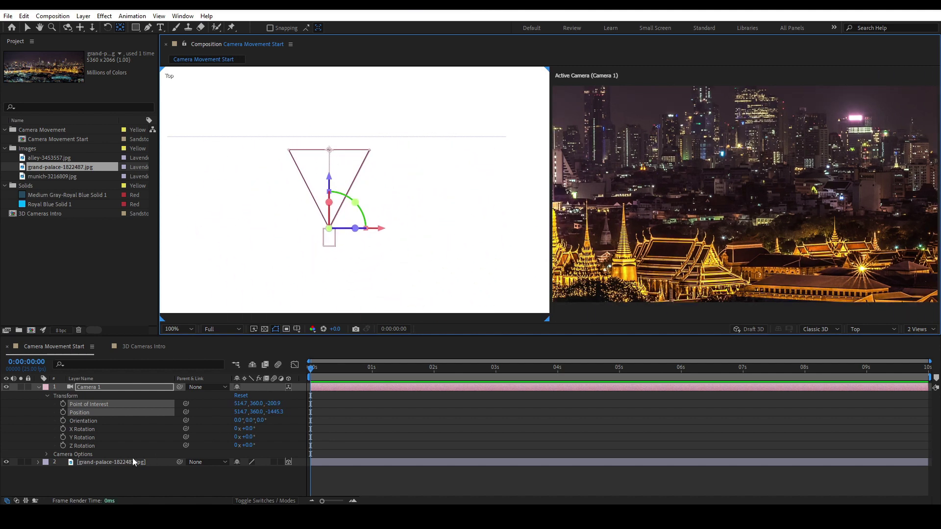
# Step: Try moving only Camera 1's Point of Interest toward the camera, to about Z -433.5, with the Selection tool, and undo it
pyautogui.click(95, 427)
pyautogui.click(105, 405)
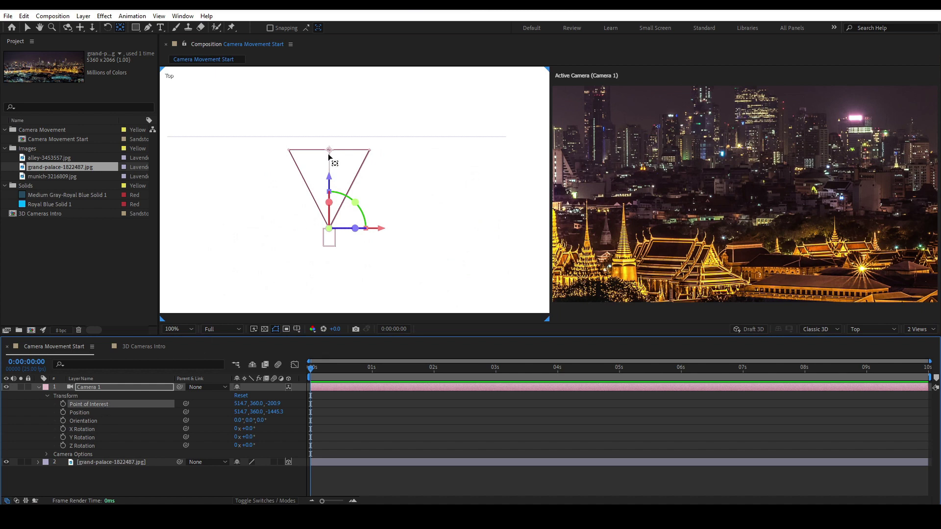
pyautogui.click(27, 27)
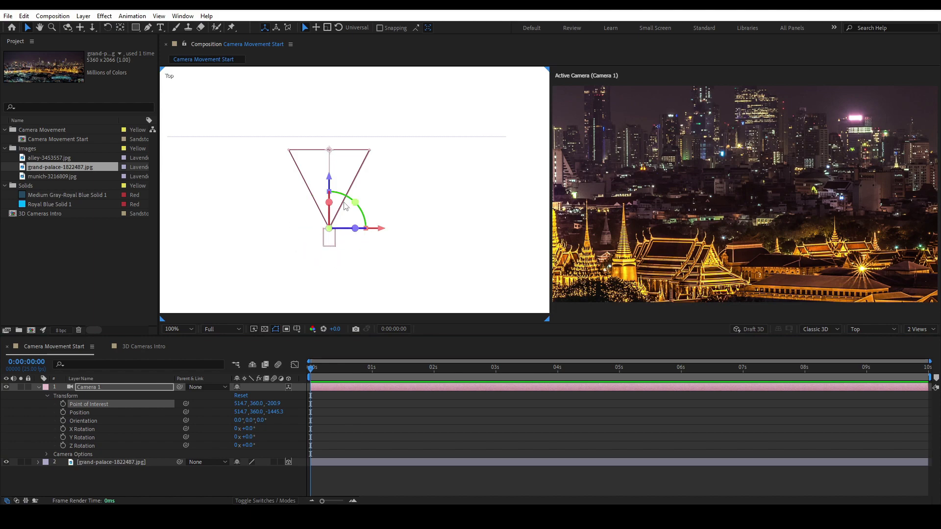
pyautogui.moveTo(329, 154)
pyautogui.mouseDown()
pyautogui.moveTo(287, 161)
pyautogui.moveTo(343, 149)
pyautogui.moveTo(301, 142)
pyautogui.moveTo(332, 152)
pyautogui.moveTo(338, 159)
pyautogui.moveTo(325, 168)
pyautogui.mouseUp()
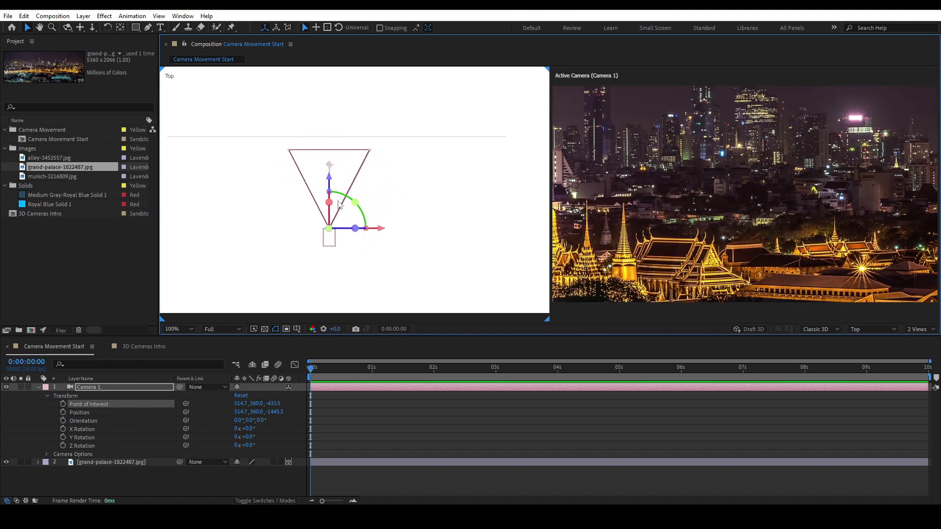
pyautogui.hotkey('ctrl', 'z')
# Step: Reset Camera 1's transform
pyautogui.click(99, 413)
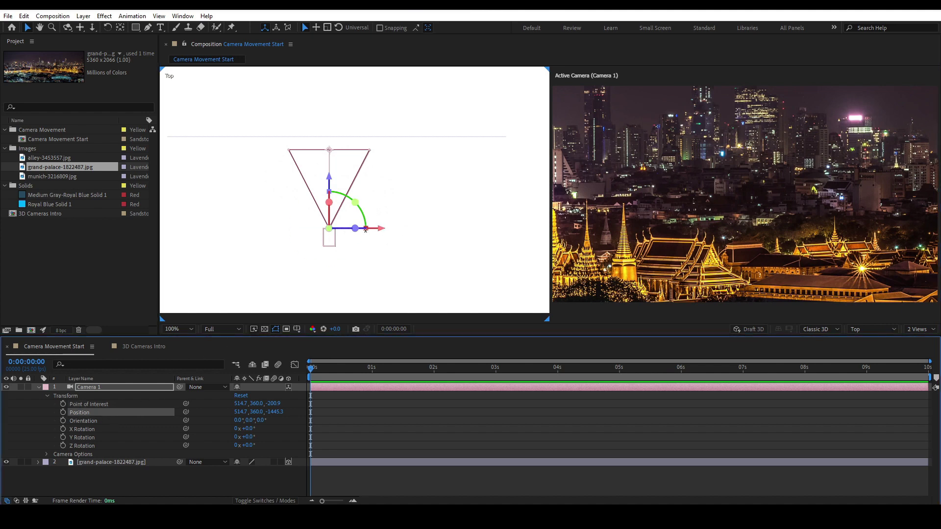
pyautogui.scroll(-3, 400, 233)
pyautogui.scroll(3, 400, 233)
pyautogui.scroll(-1, 400, 232)
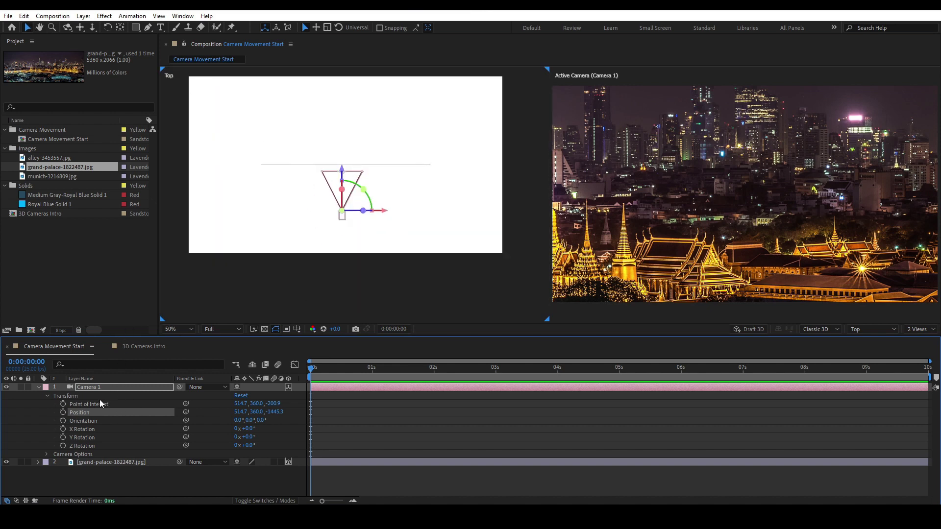
pyautogui.click(95, 387)
pyautogui.rightClick(96, 388)
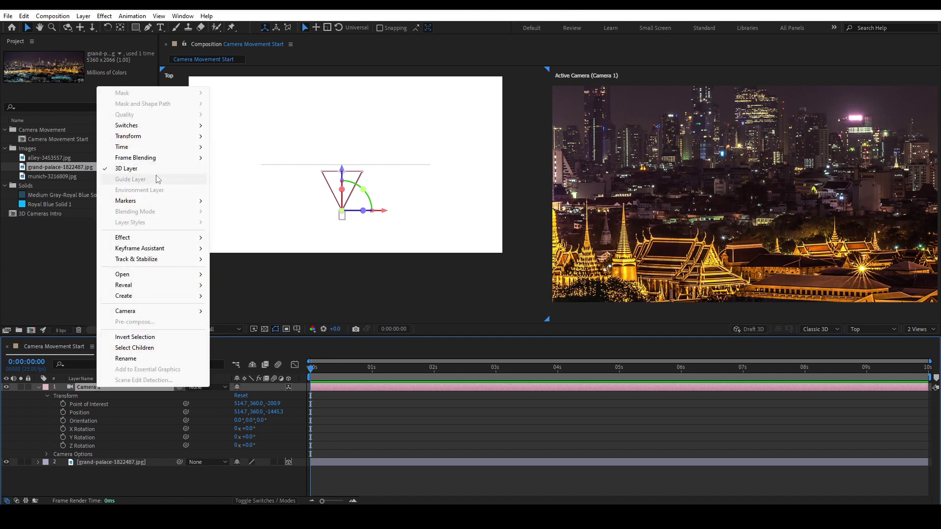
pyautogui.moveTo(147, 136)
pyautogui.click(232, 138)
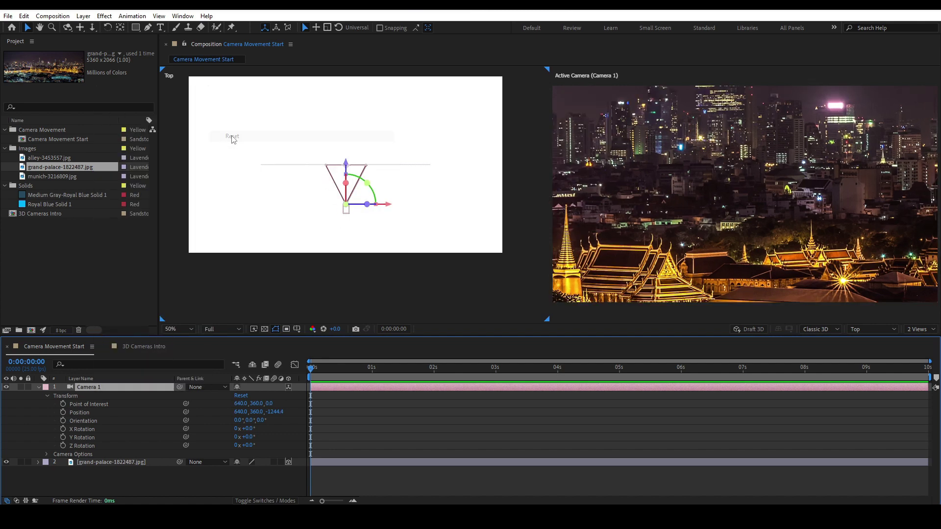
# Step: Keyframe Camera 1's Point of Interest and Position along X, from about -1313.9 at 0 seconds to about 2516 at 6 seconds
pyautogui.moveTo(388, 208); pyautogui.dragTo(325, 205)
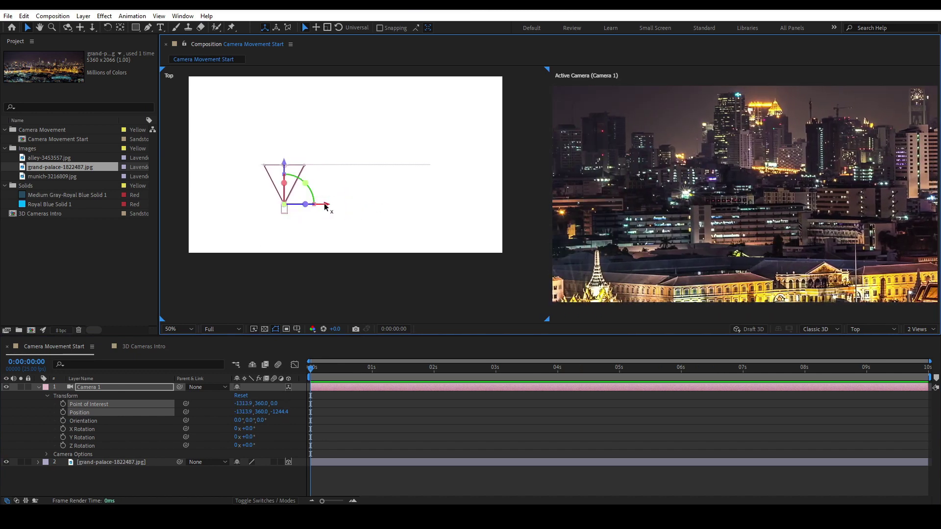
pyautogui.click(63, 405)
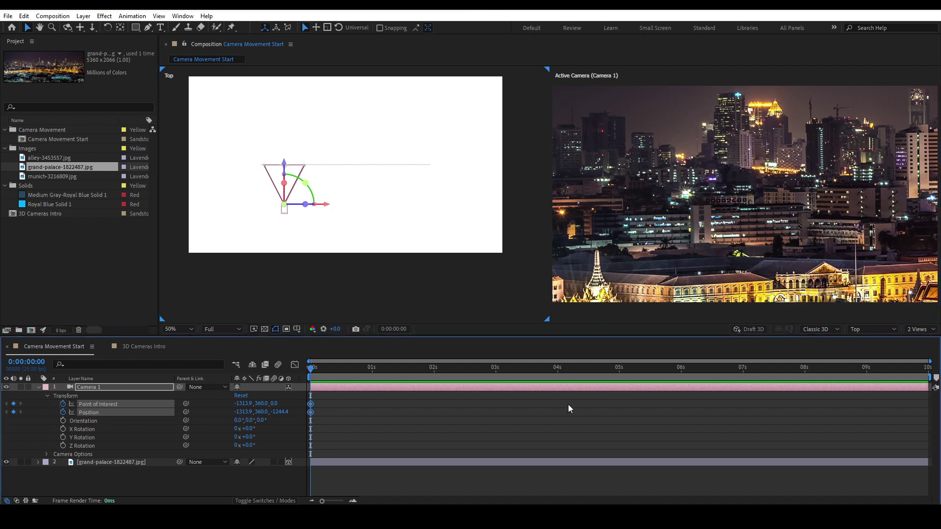
pyautogui.click(682, 370)
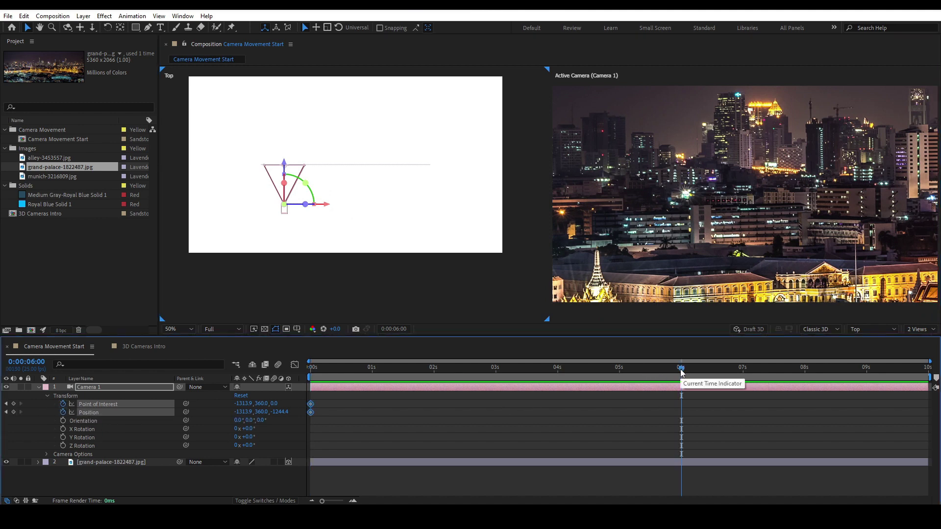
pyautogui.moveTo(325, 204); pyautogui.dragTo(448, 205)
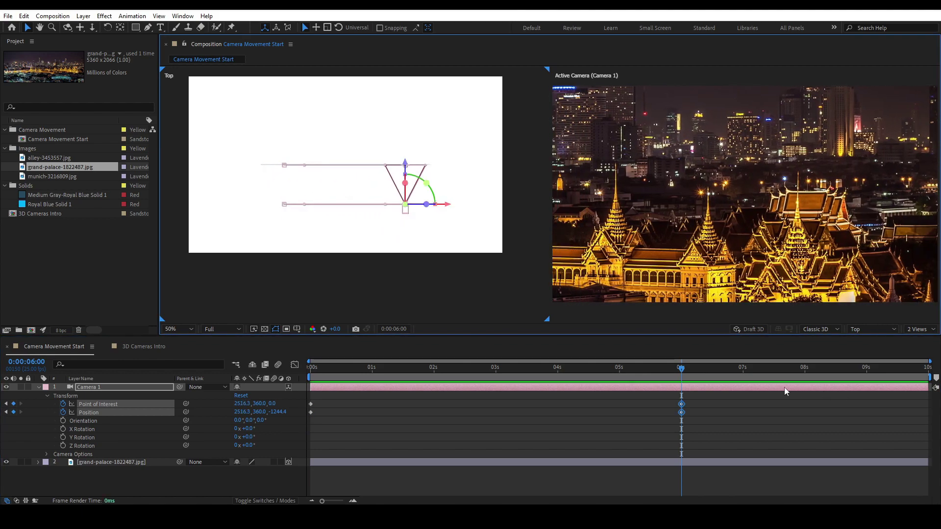
# Step: Play and scrub the camera's sideways move across the image, comparing the Top view with the Active Camera view
pyautogui.scroll(1, 331, 197)
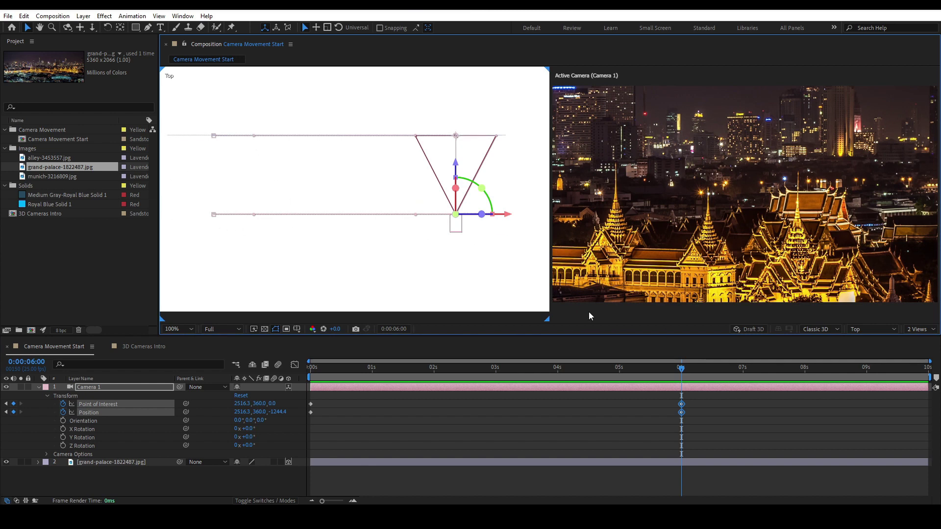
pyautogui.moveTo(682, 370); pyautogui.dragTo(268, 382)
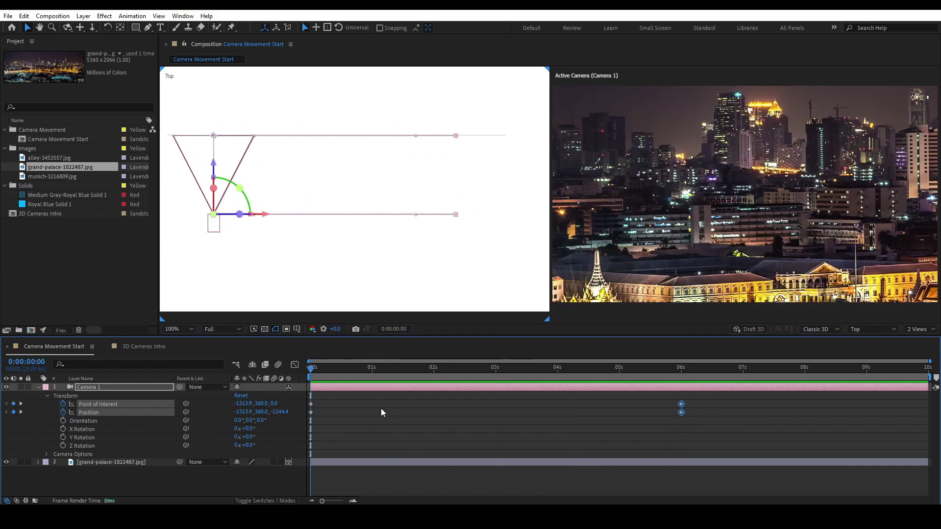
pyautogui.press('space')
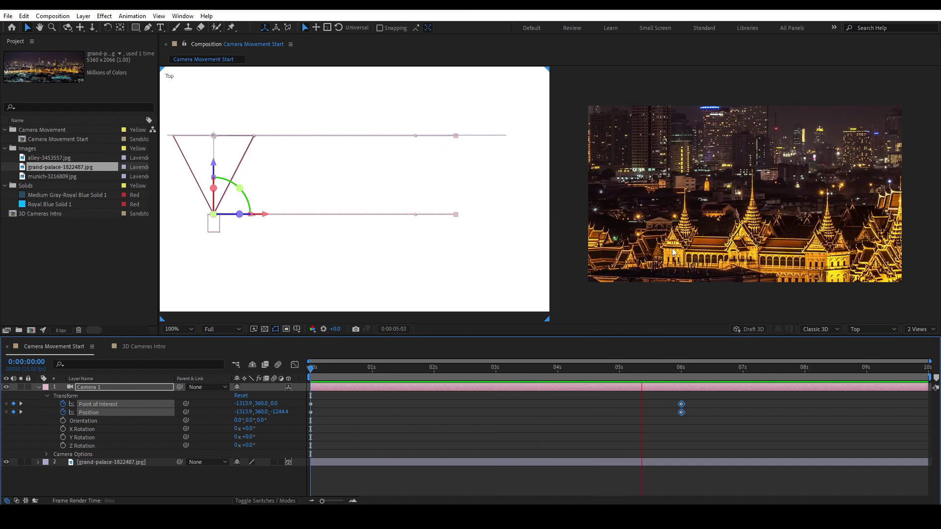
pyautogui.press('space')
pyautogui.moveTo(703, 368); pyautogui.dragTo(309, 366)
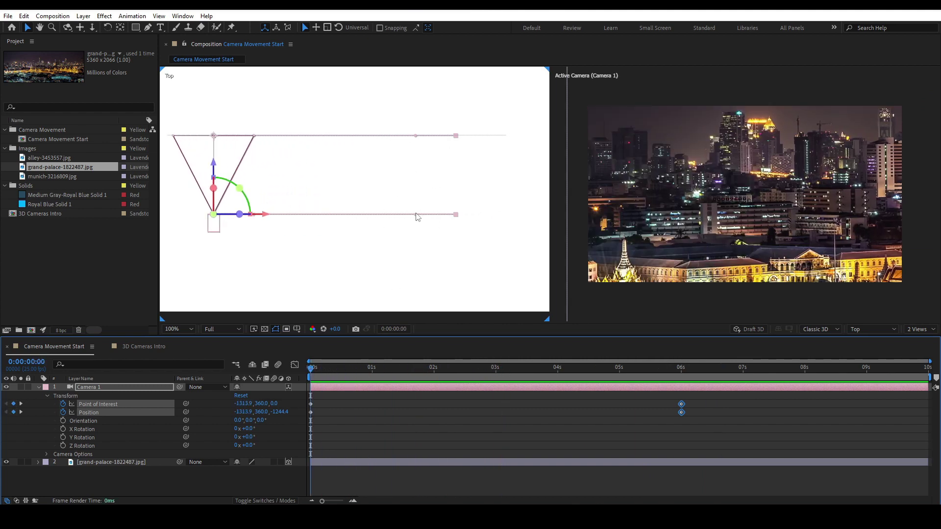
pyautogui.moveTo(313, 368); pyautogui.dragTo(455, 371)
pyautogui.moveTo(314, 363); pyautogui.dragTo(275, 358)
# Step: Apply Easy Ease to all Point of Interest and Position keyframes of Camera 1
pyautogui.click(693, 436)
pyautogui.moveTo(696, 433); pyautogui.dragTo(305, 392)
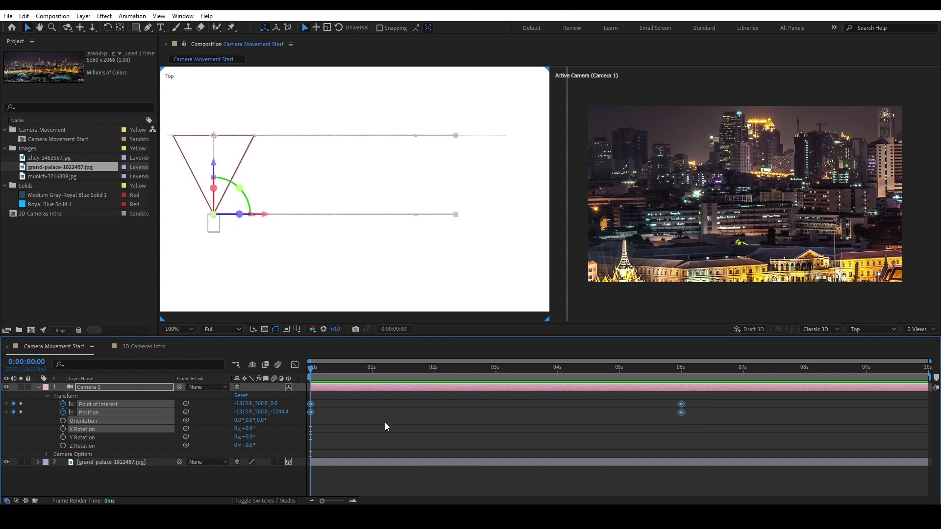
pyautogui.press('F9')
# Step: Curve Camera 1's Position path toward the image by reshaping both keyframe tangents in the Top view, and preview the motion
pyautogui.moveTo(314, 369); pyautogui.dragTo(486, 368)
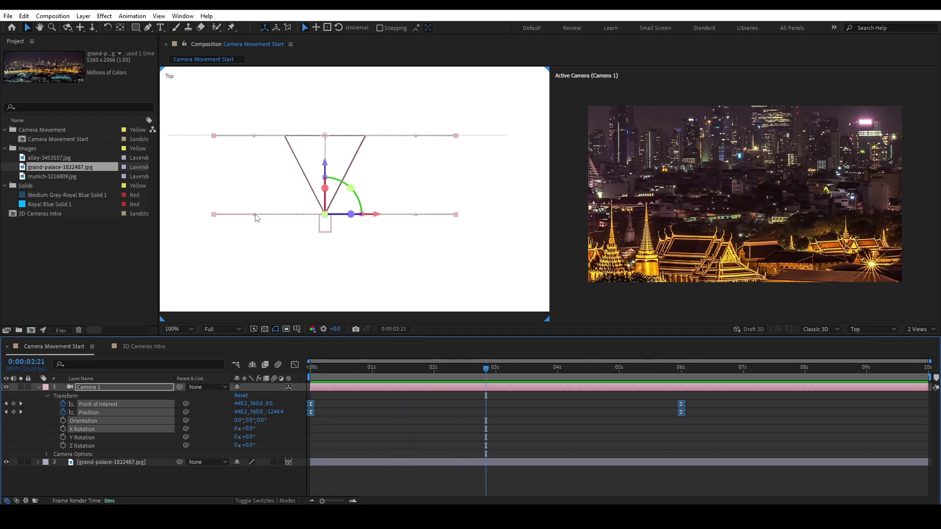
pyautogui.moveTo(256, 215); pyautogui.dragTo(264, 190)
pyautogui.moveTo(416, 215); pyautogui.dragTo(411, 188)
pyautogui.moveTo(484, 368); pyautogui.dragTo(310, 368)
pyautogui.press('space')
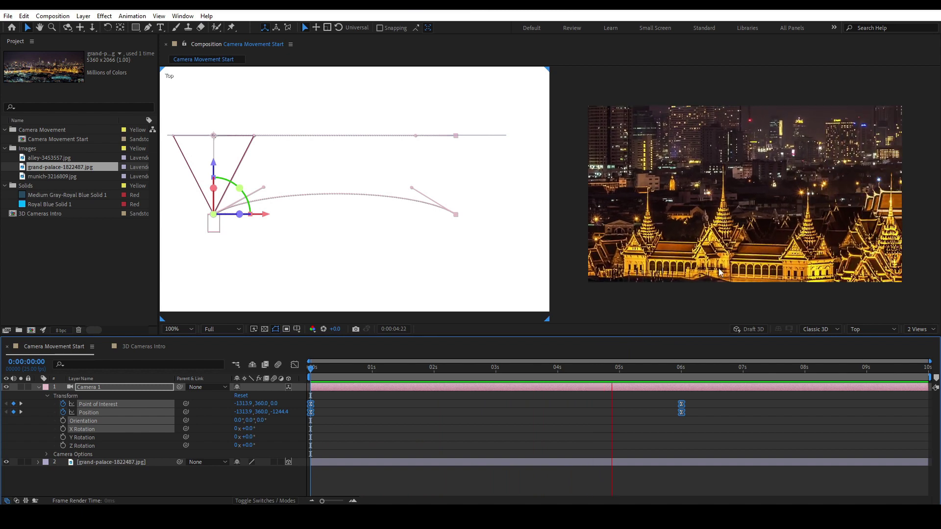
pyautogui.press('space')
pyautogui.moveTo(688, 371); pyautogui.dragTo(309, 396)
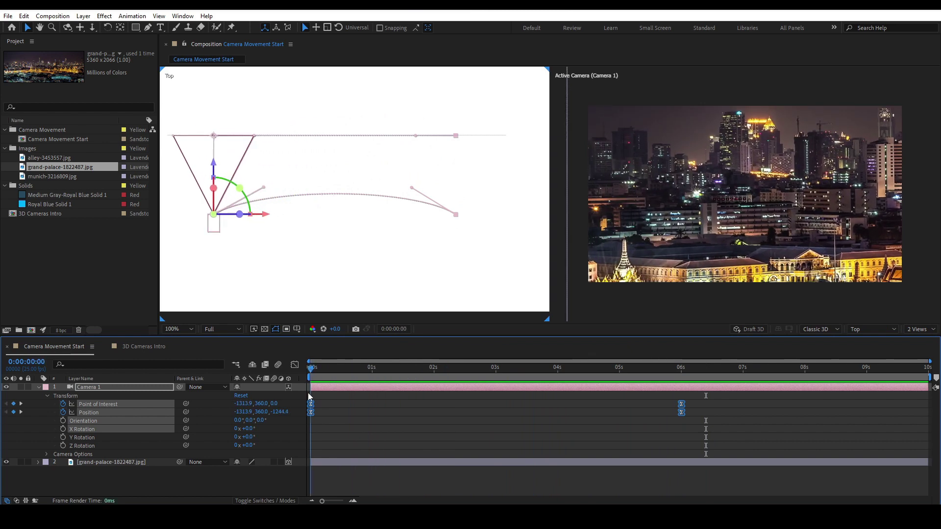
# Step: At 3 seconds, curve Camera 1's Point of Interest path toward the camera by reshaping both keyframe tangents in the Top view
pyautogui.click(495, 370)
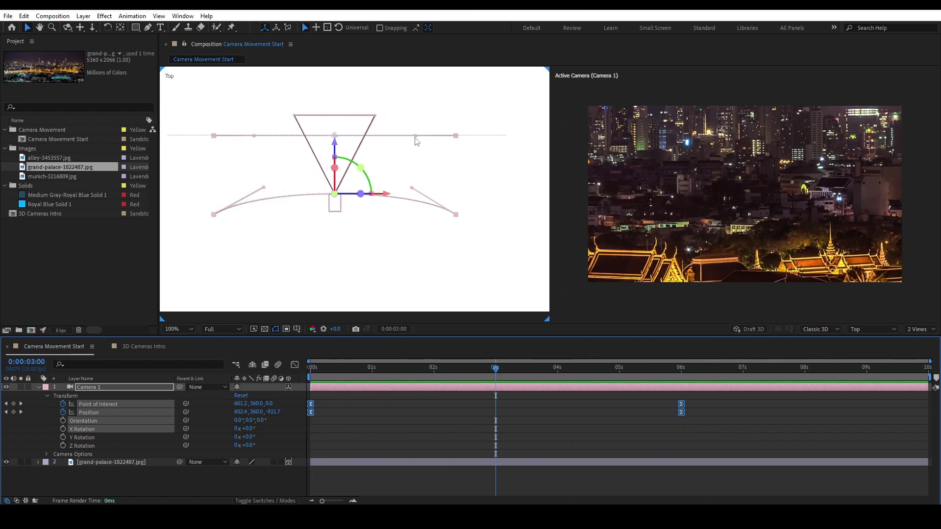
pyautogui.moveTo(415, 139); pyautogui.dragTo(407, 165)
pyautogui.moveTo(253, 136); pyautogui.dragTo(252, 175)
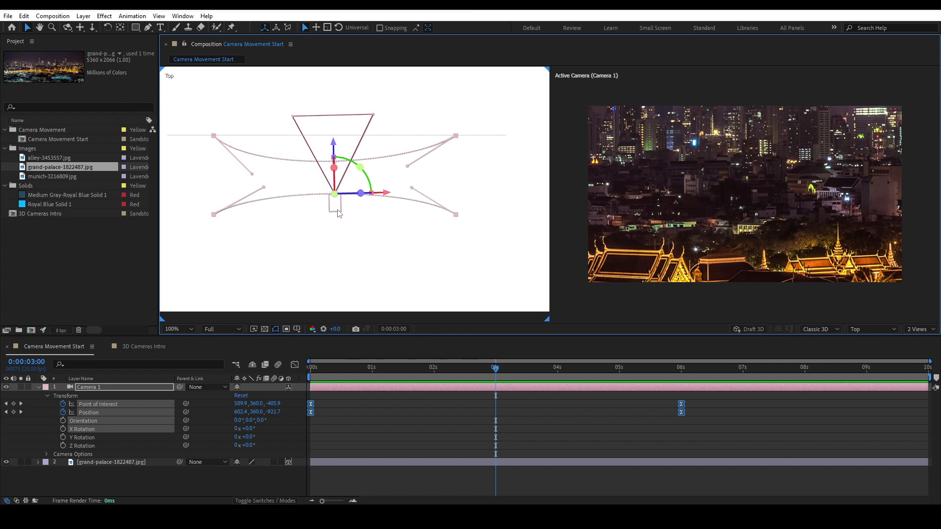
# Step: Try pulling the Point of Interest path's end tangent beyond the camera's Position path, and undo it
pyautogui.moveTo(407, 166); pyautogui.dragTo(396, 263)
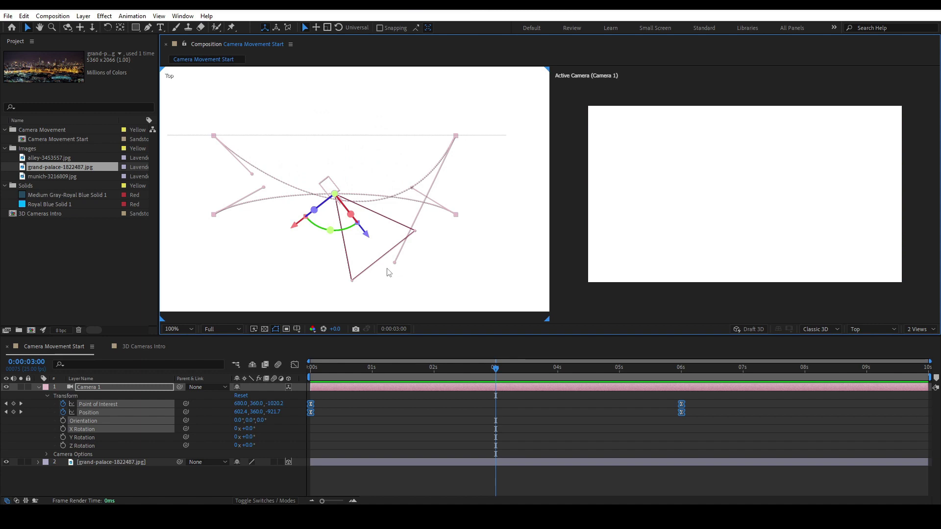
pyautogui.hotkey('ctrl', 'z')
# Step: Preview the animation from the start and scrub through it to examine the camera following both curved paths
pyautogui.moveTo(496, 369); pyautogui.dragTo(302, 395)
pyautogui.press('space')
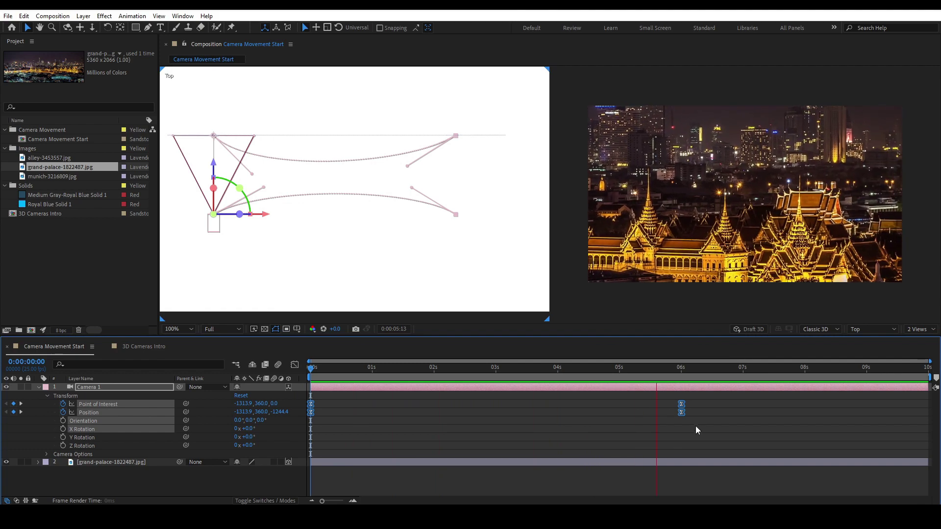
pyautogui.click(678, 374)
pyautogui.moveTo(678, 374); pyautogui.dragTo(321, 359)
pyautogui.moveTo(381, 359); pyautogui.dragTo(459, 361)
# Step: Reshape the Point of Interest path into an S-curve, starting beyond the image and ending toward the camera, and preview it from the start
pyautogui.moveTo(407, 166); pyautogui.dragTo(401, 194)
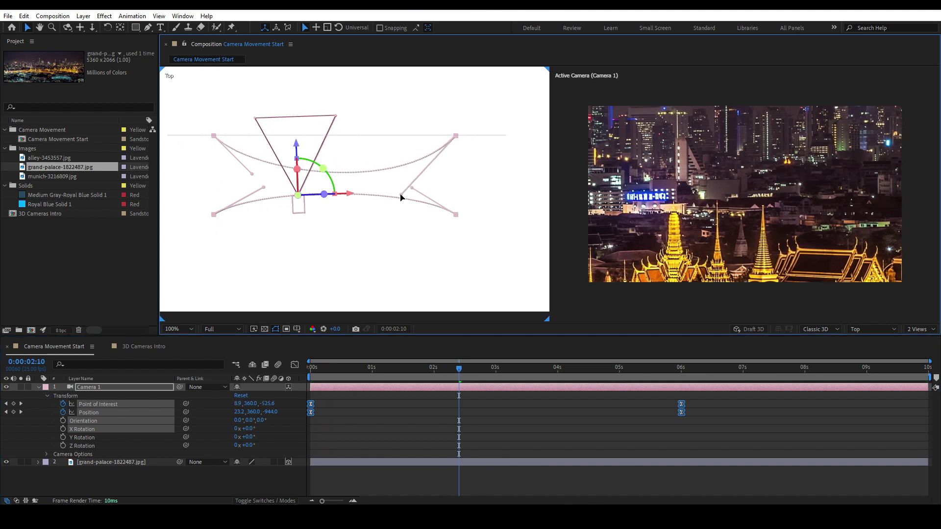
pyautogui.moveTo(252, 174); pyautogui.dragTo(258, 43)
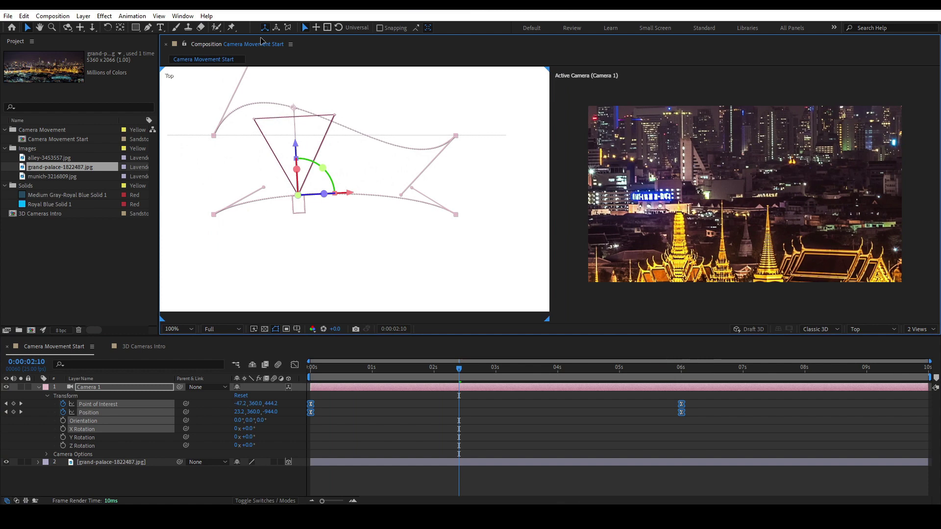
pyautogui.moveTo(464, 367); pyautogui.dragTo(232, 370)
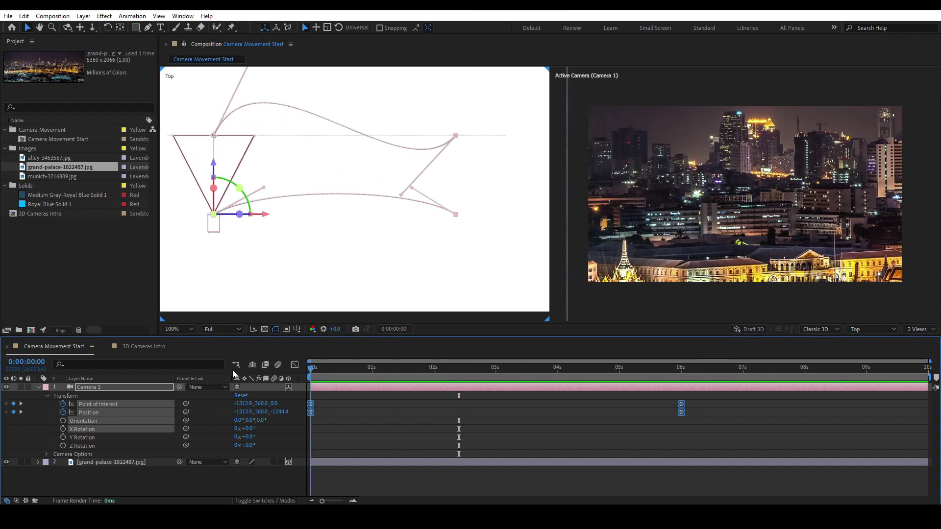
pyautogui.press('space')
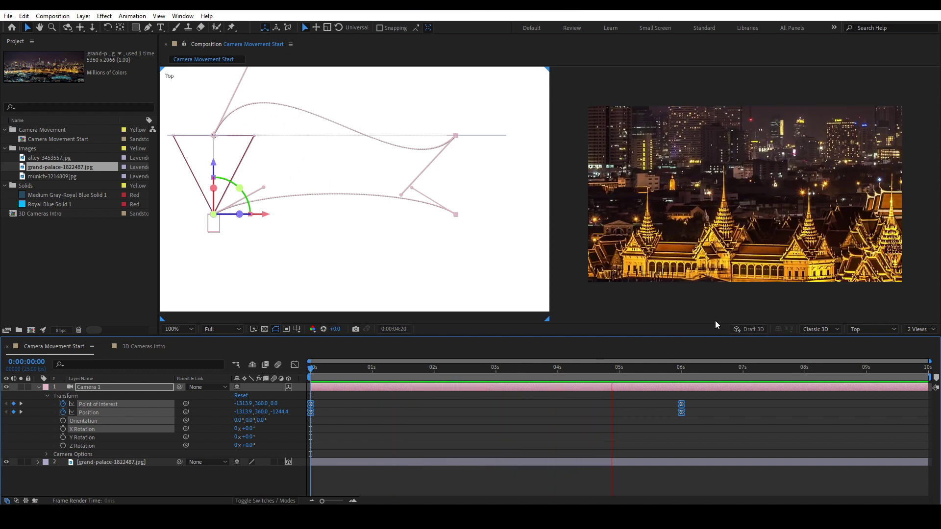
# Step: Stop the preview and scrub from 6 seconds back to the start to review the camera's S-curved movement
pyautogui.press('space')
pyautogui.moveTo(683, 371); pyautogui.dragTo(278, 355)
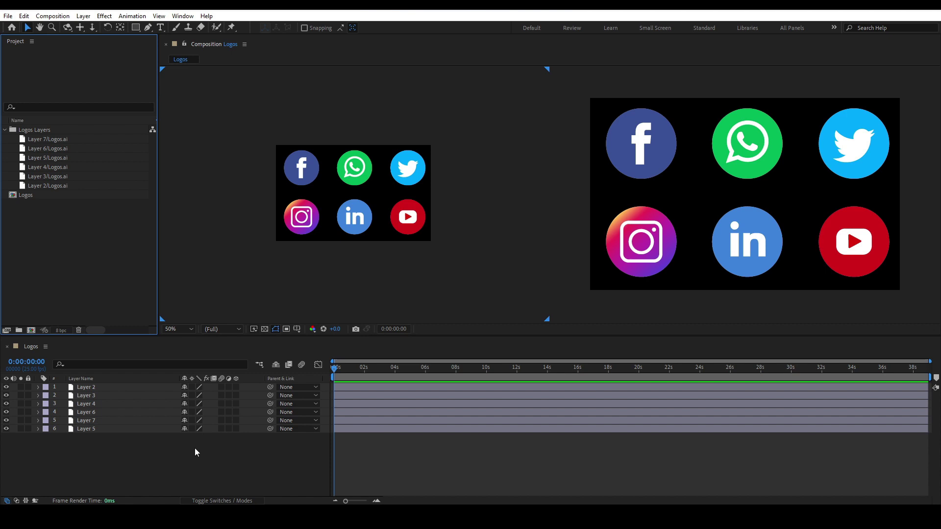
# Step: Delete all six layers from the Logos composition
pyautogui.moveTo(158, 443); pyautogui.dragTo(113, 369)
pyautogui.click(166, 454)
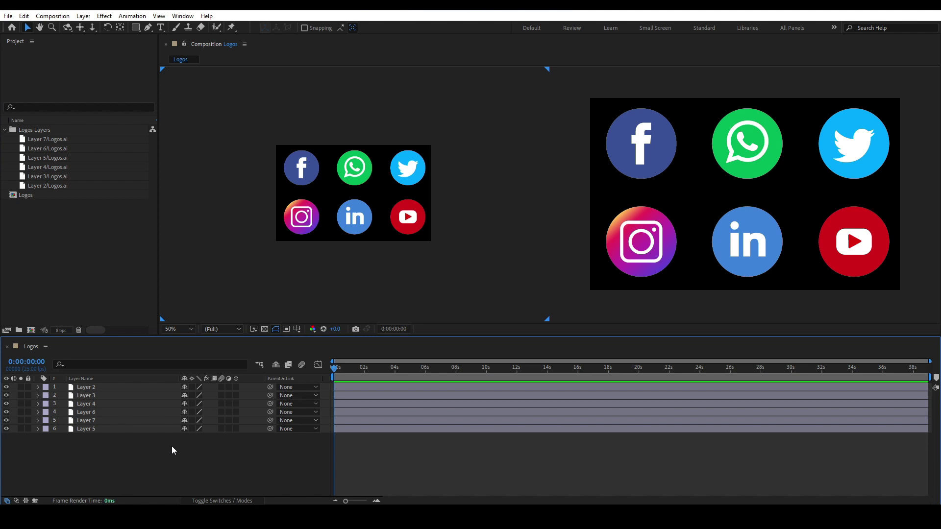
pyautogui.moveTo(140, 449); pyautogui.dragTo(101, 387)
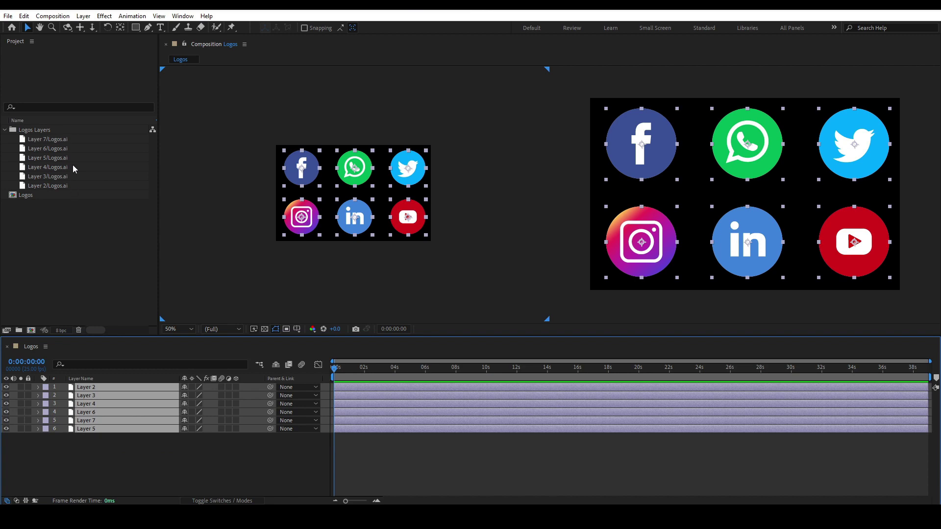
pyautogui.moveTo(116, 446); pyautogui.dragTo(107, 376)
pyautogui.press('Delete')
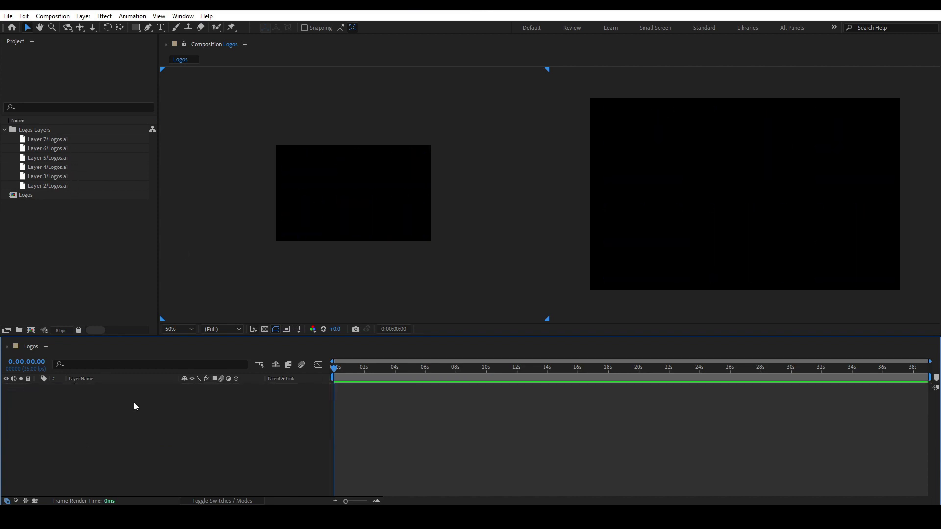
# Step: Add Layer 2 through Layer 5 of Logos.ai to the Logos composition, with the playhead at the start
pyautogui.click(69, 184)
pyautogui.keyDown('shift'); pyautogui.click(64, 158); pyautogui.keyUp('shift')
pyautogui.moveTo(66, 160); pyautogui.dragTo(160, 404)
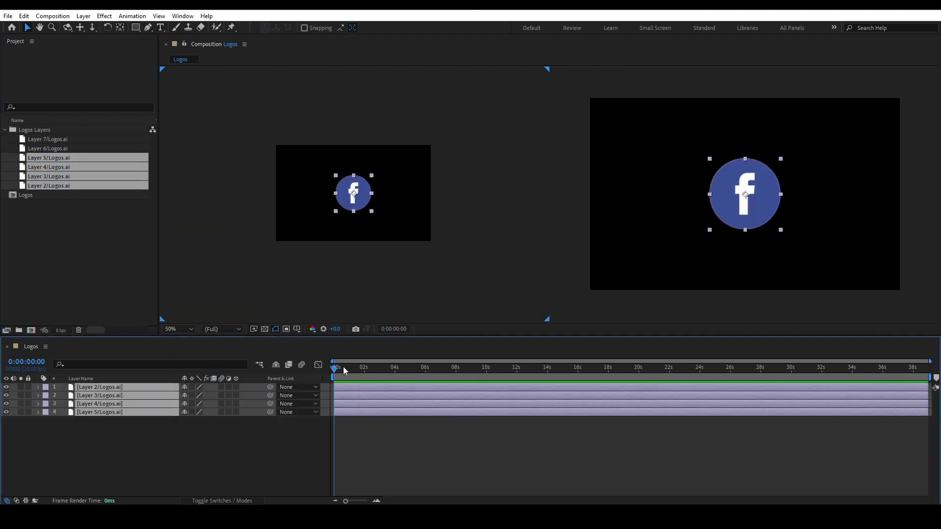
pyautogui.moveTo(336, 369); pyautogui.dragTo(303, 367)
# Step: Scale the four logo layers to 50% and make them all 3D layers, leaving their properties collapsed
pyautogui.press('s')
pyautogui.click(200, 395)
pyautogui.write('50')
pyautogui.press('Return')
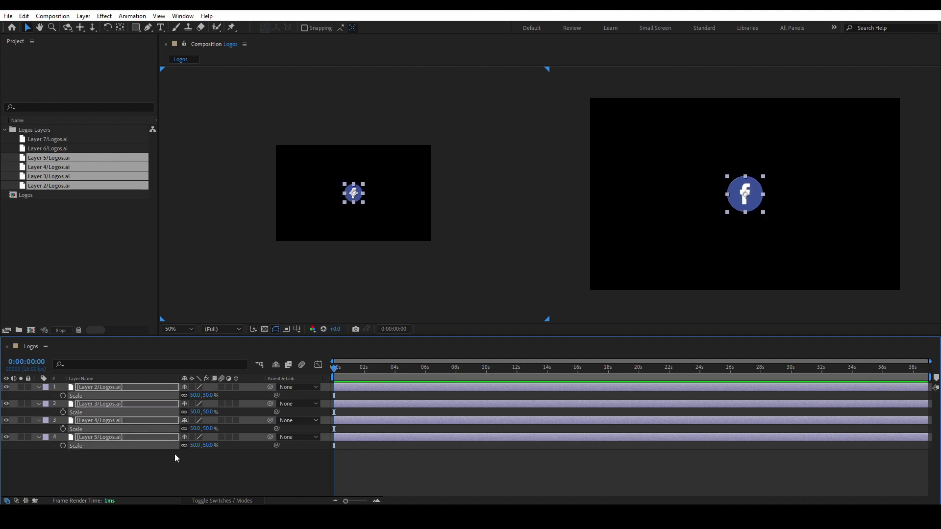
pyautogui.click(236, 388)
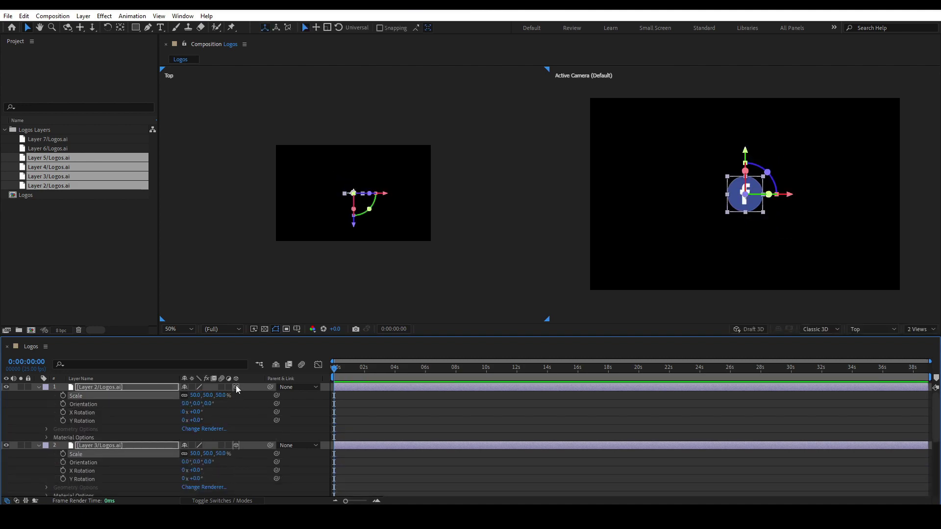
pyautogui.click(38, 387)
pyautogui.click(196, 445)
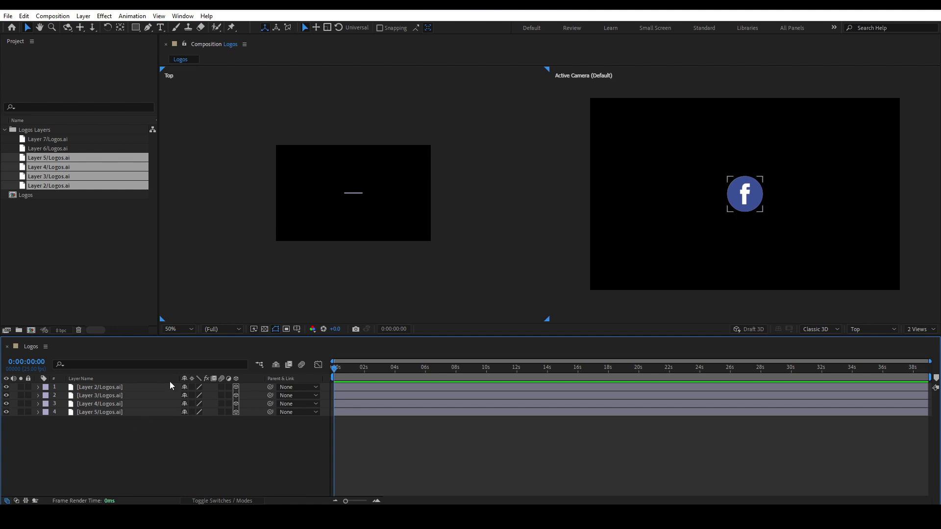
# Step: Show the Proportional Grid and, from the centre, move the Facebook logo two grid cells left and the Instagram logo two cells right
pyautogui.click(299, 329)
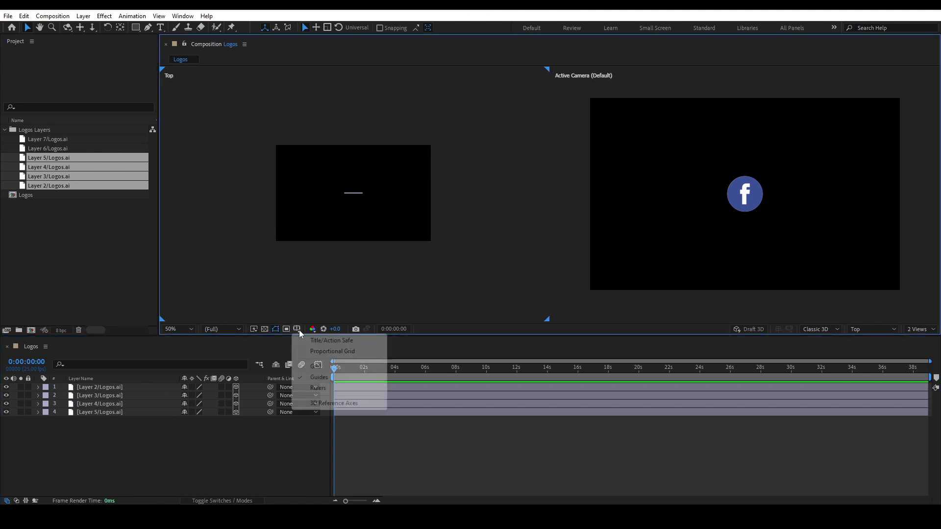
pyautogui.click(332, 352)
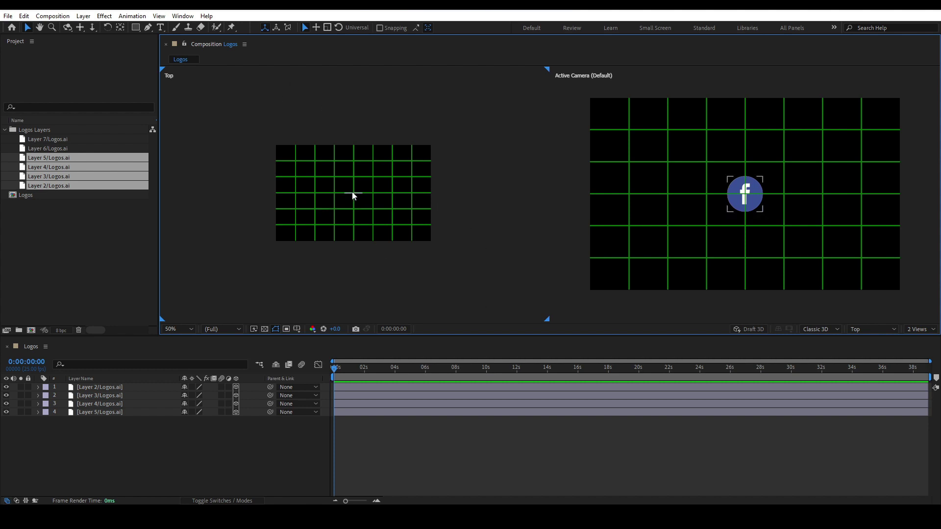
pyautogui.click(105, 388)
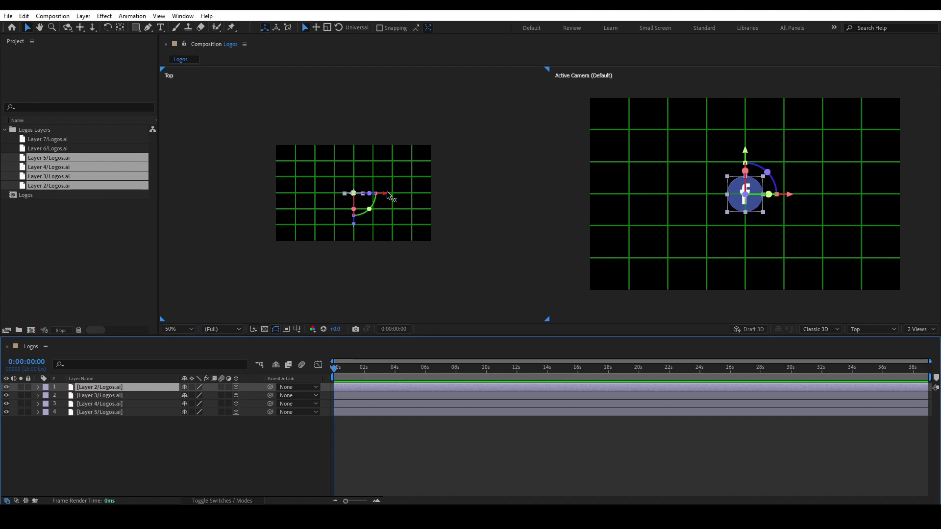
pyautogui.moveTo(385, 194); pyautogui.dragTo(427, 194)
pyautogui.click(113, 397)
# Step: In the Top view, move the Twitter logo two grid cells back and the LinkedIn logo two cells forward, and hide the Proportional Grid
pyautogui.click(122, 406)
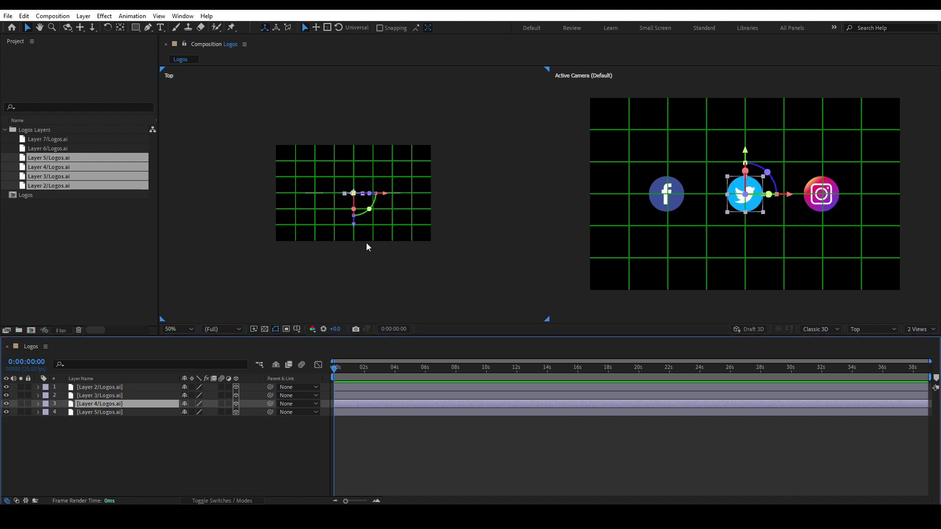
pyautogui.moveTo(356, 227); pyautogui.dragTo(355, 259)
pyautogui.click(104, 412)
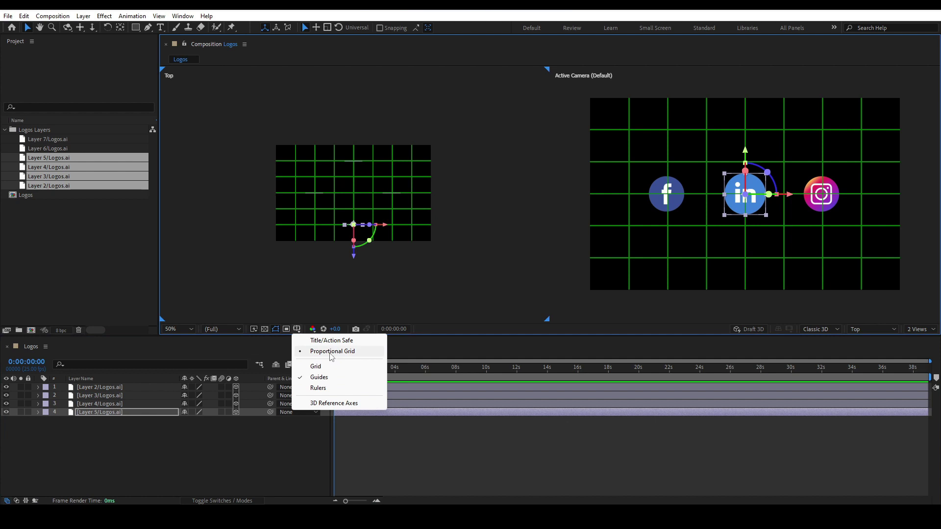
pyautogui.click(330, 352)
pyautogui.click(359, 176)
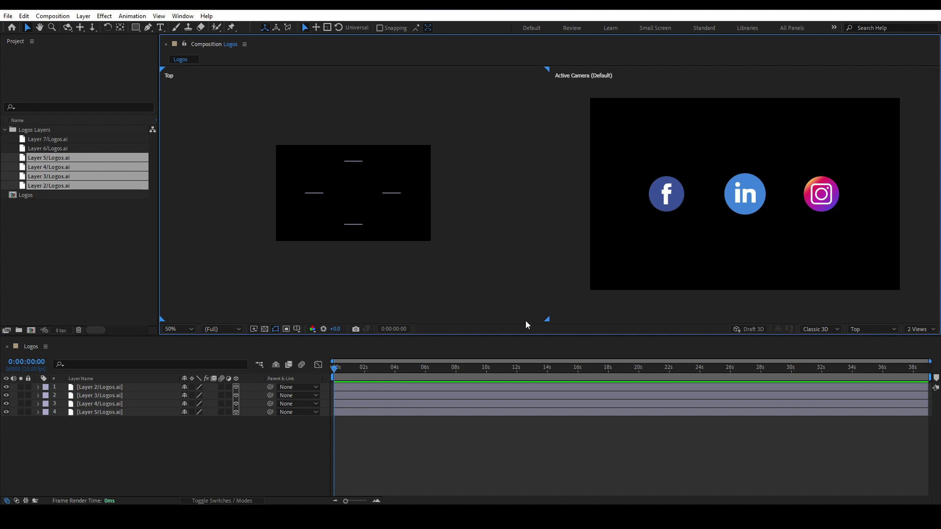
# Step: Examine the logo arrangement from the Left view and Custom View 1, and return to the Top view
pyautogui.click(869, 327)
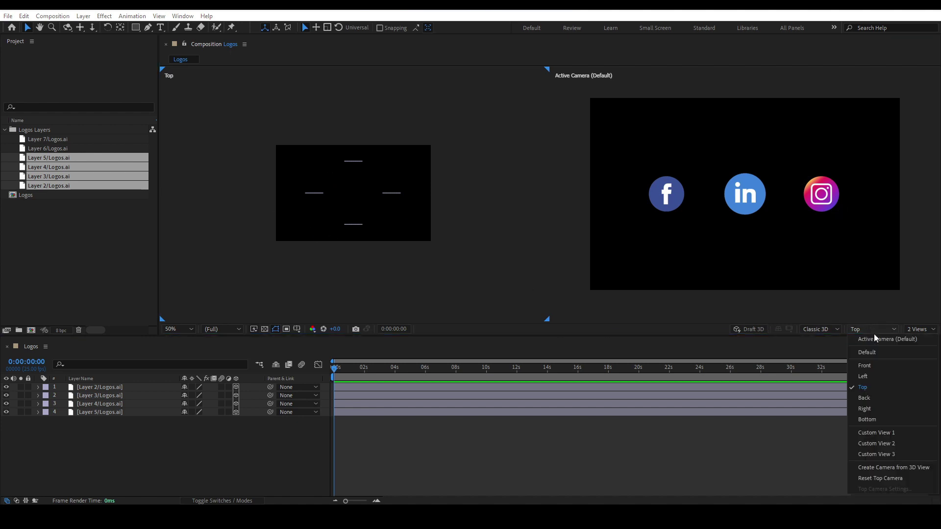
pyautogui.click(875, 377)
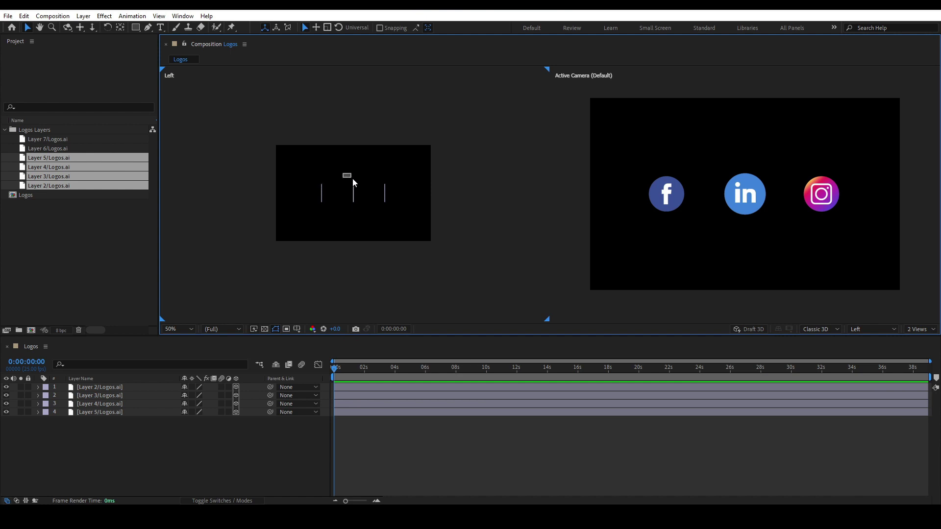
pyautogui.moveTo(351, 181); pyautogui.dragTo(369, 212)
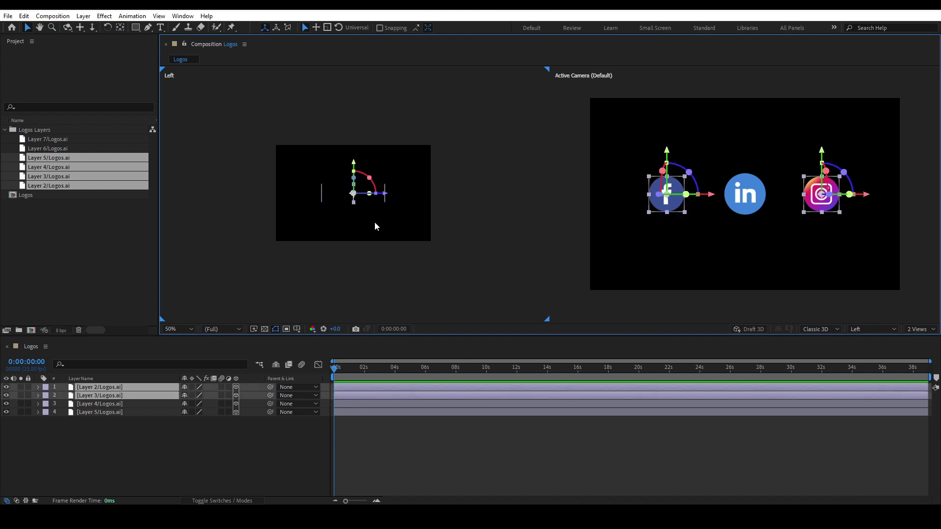
pyautogui.click(458, 252)
pyautogui.click(863, 329)
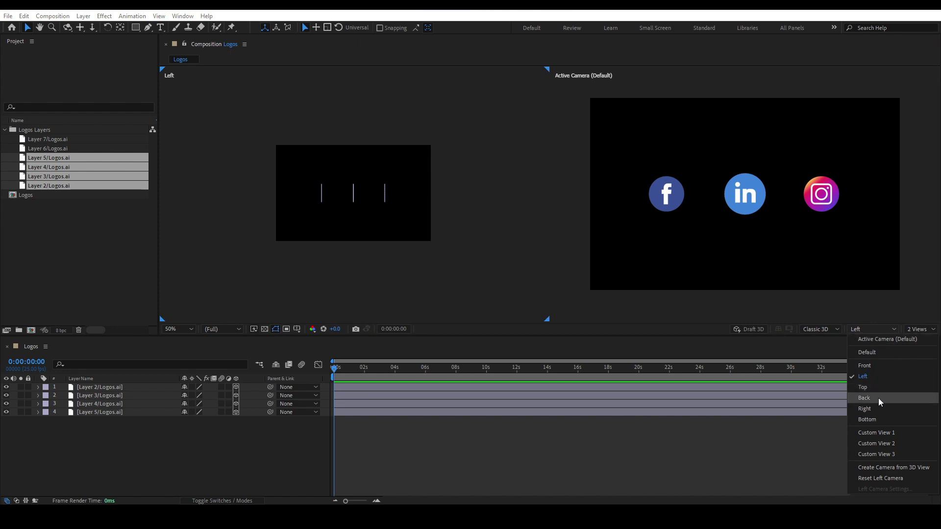
pyautogui.click(873, 431)
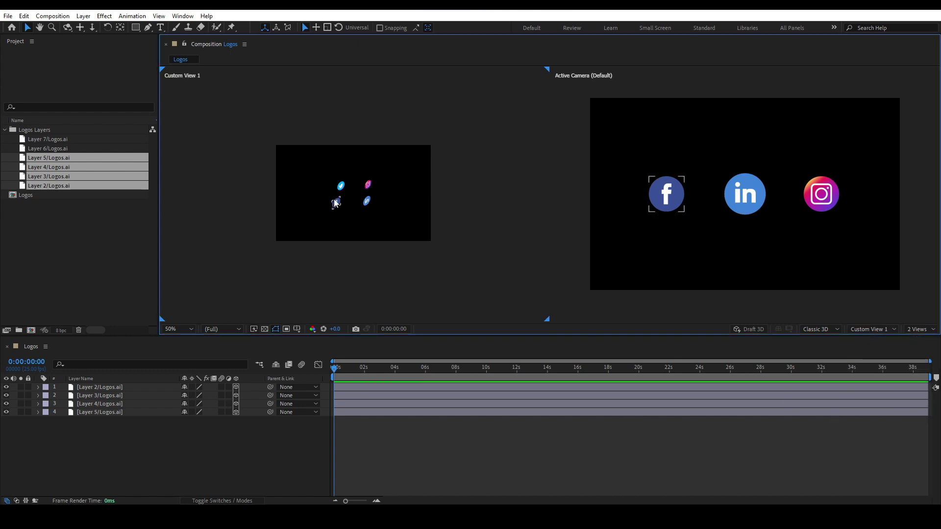
pyautogui.scroll(1, 326, 201)
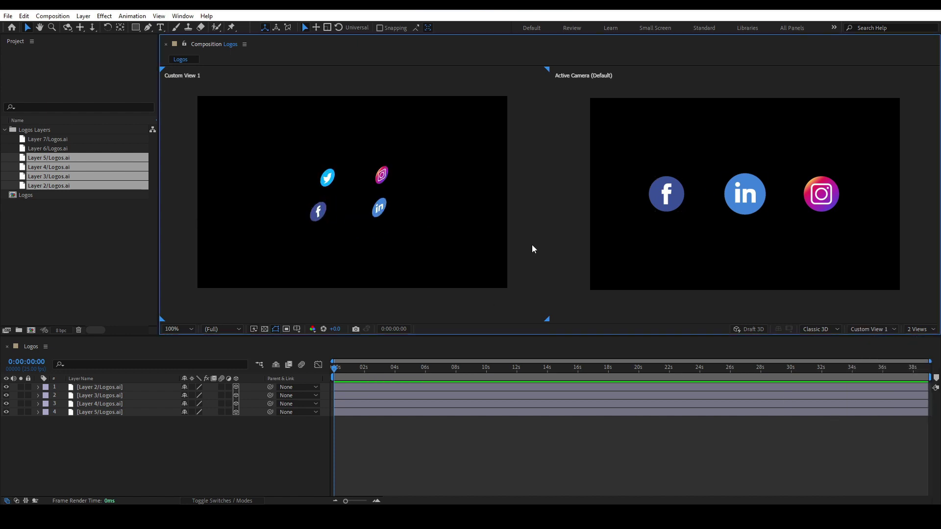
pyautogui.click(864, 331)
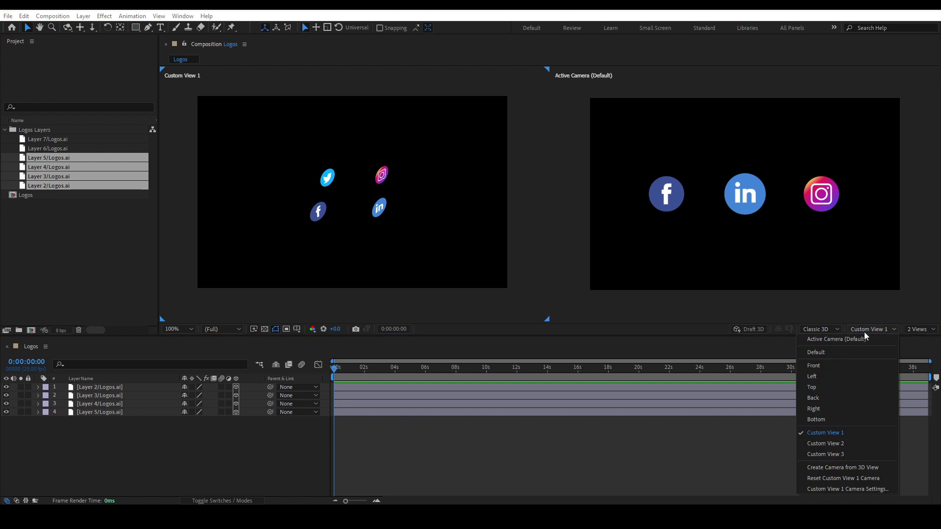
pyautogui.click(815, 386)
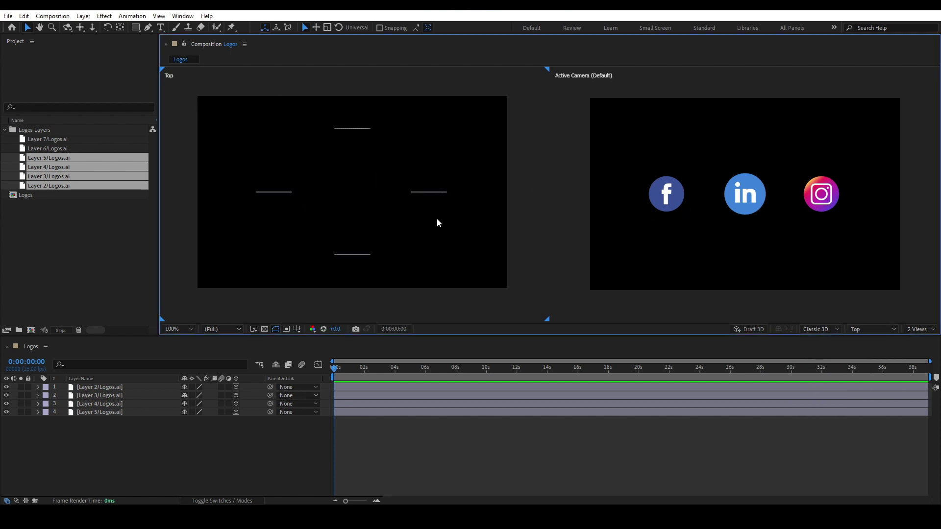
# Step: Create a two-node camera named Camera 1 with the 35mm preset, and fit its whole cone in the Top view at 50%
pyautogui.click(119, 430)
pyautogui.hotkey('ctrl', 'a')
pyautogui.rightClick(125, 430)
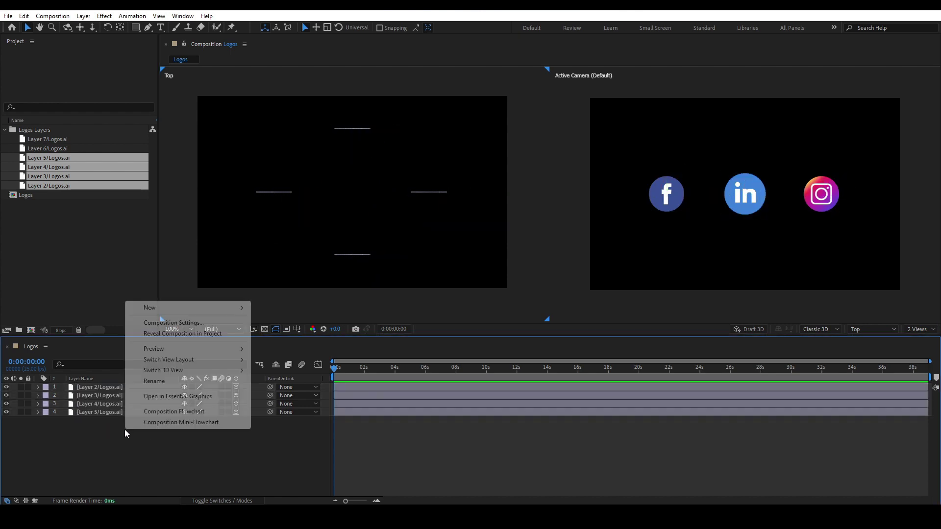
pyautogui.moveTo(213, 309)
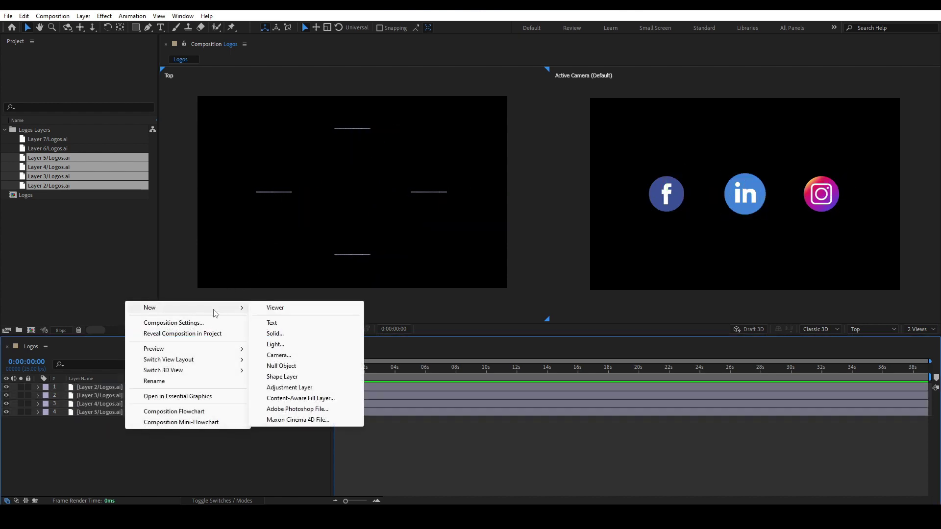
pyautogui.click(296, 355)
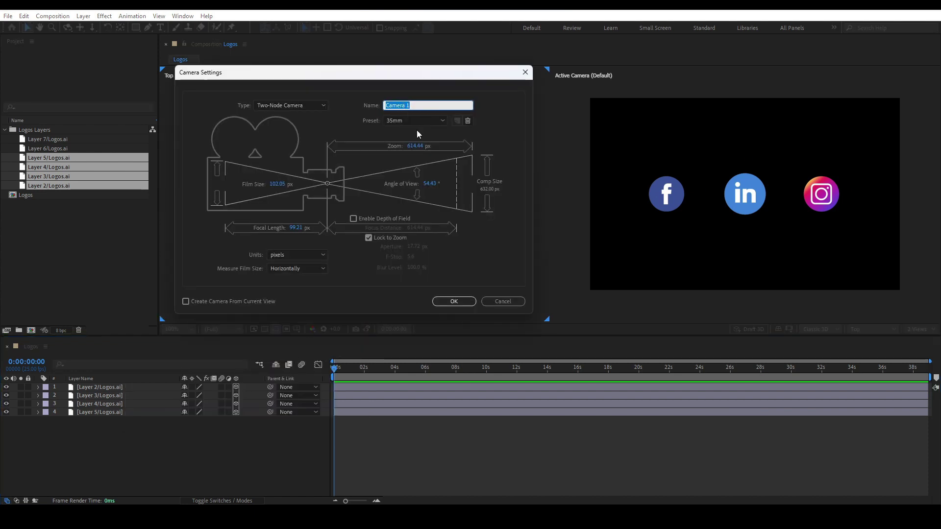
pyautogui.click(404, 122)
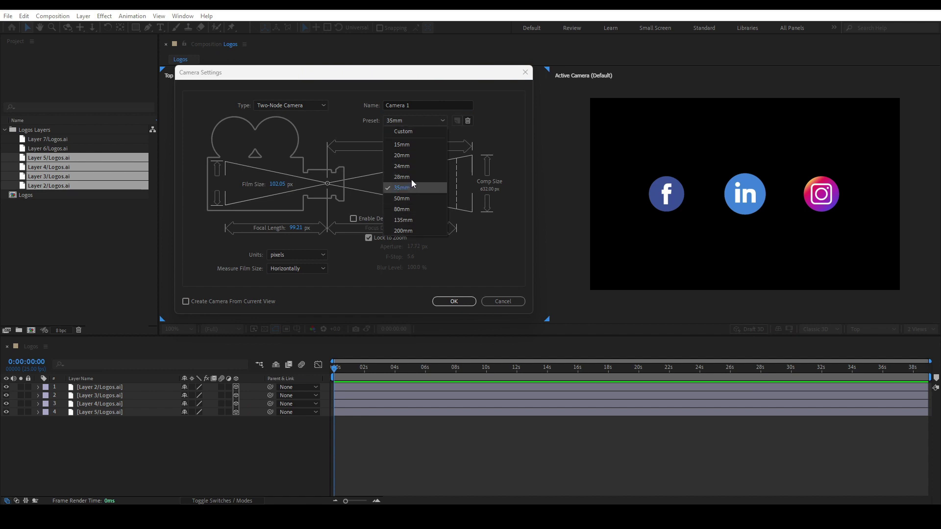
pyautogui.click(464, 279)
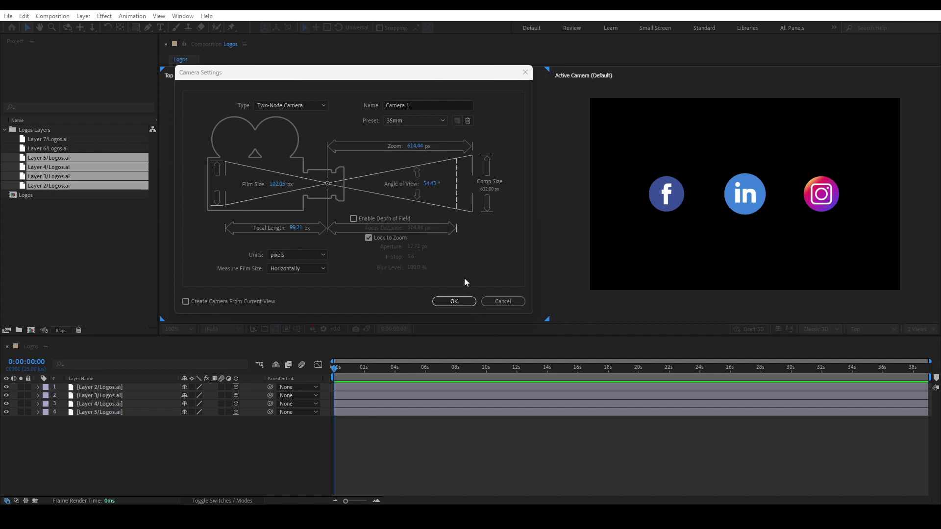
pyautogui.click(463, 304)
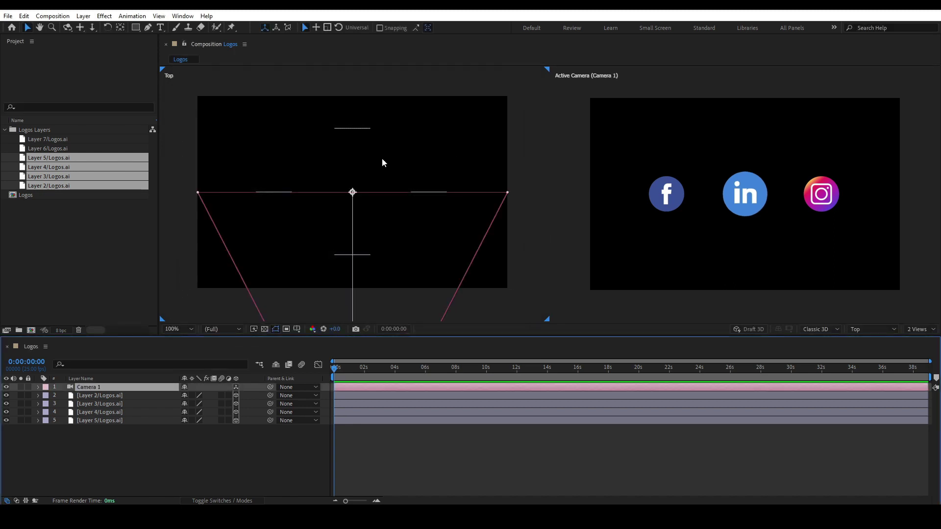
pyautogui.scroll(-1, 398, 233)
pyautogui.scroll(-1, 395, 234)
pyautogui.scroll(1, 395, 234)
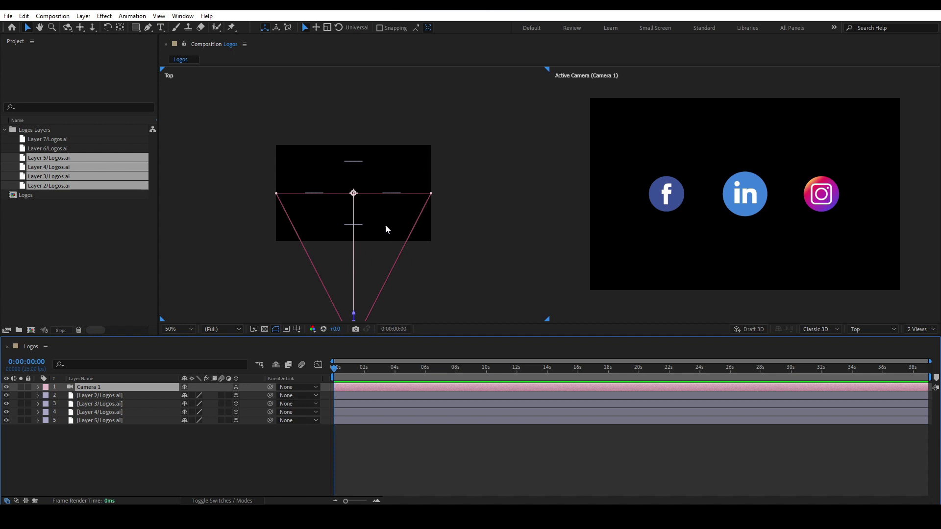
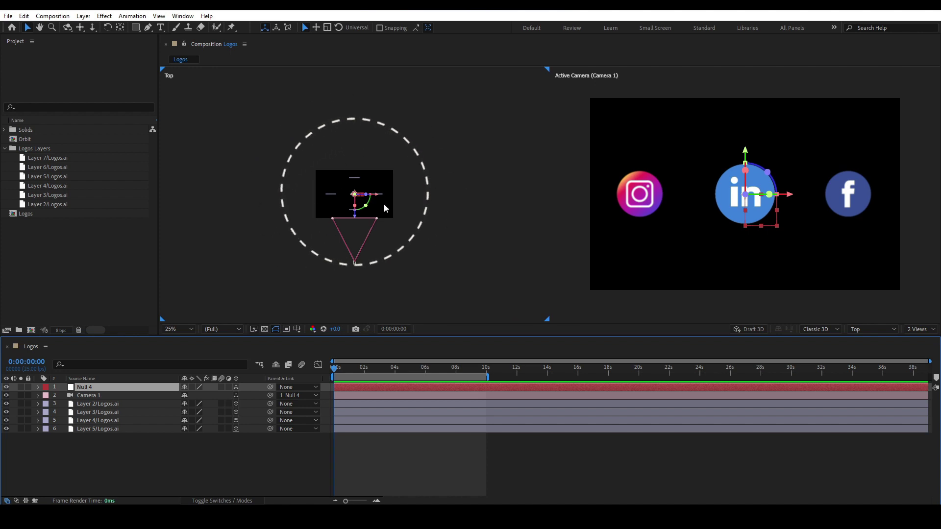
# Step: Set the auto-orientation of the four logo layers to Orient Towards Camera
pyautogui.moveTo(336, 371)
pyautogui.mouseDown()
pyautogui.moveTo(411, 368)
pyautogui.moveTo(341, 370)
pyautogui.moveTo(349, 367)
pyautogui.mouseUp()
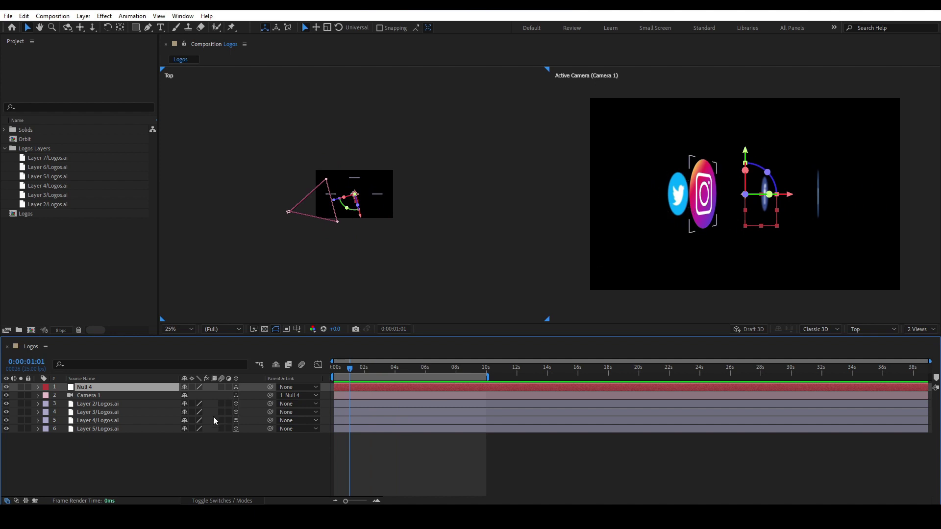
pyautogui.moveTo(154, 444); pyautogui.dragTo(122, 402)
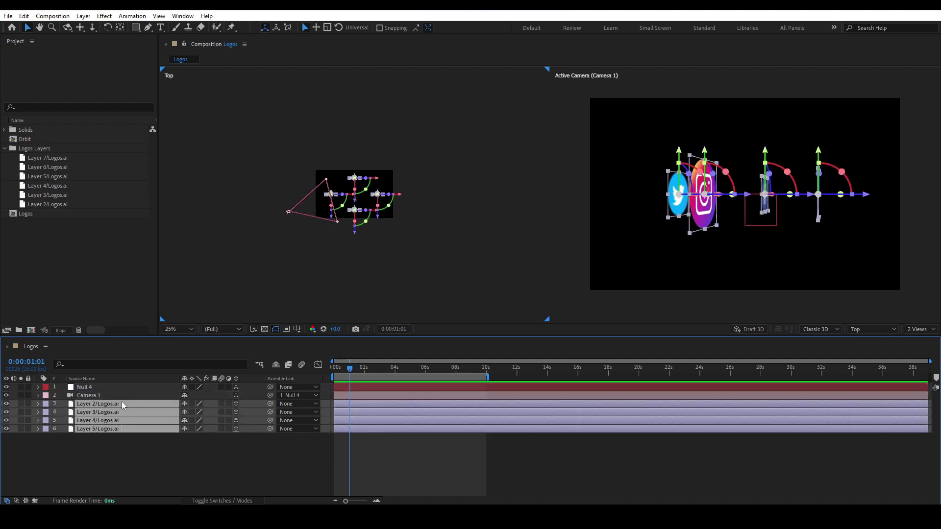
pyautogui.rightClick(117, 407)
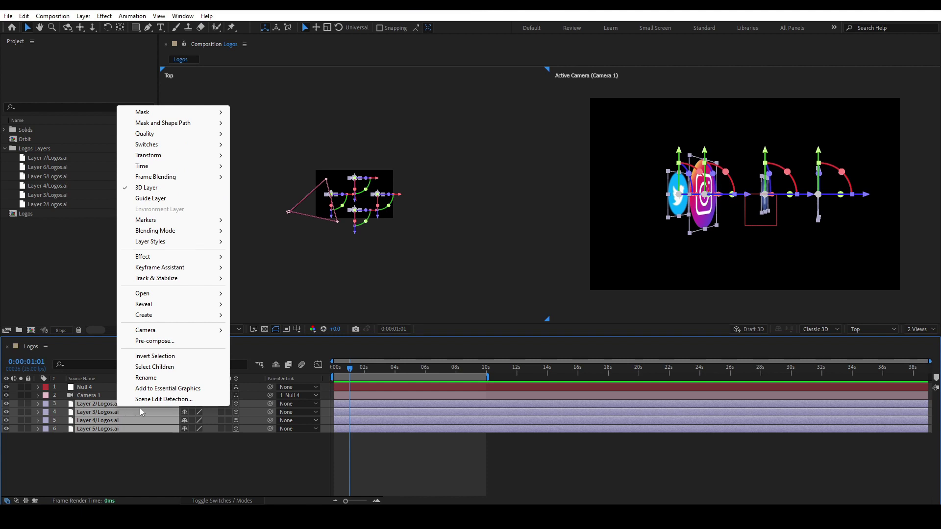
pyautogui.moveTo(189, 270)
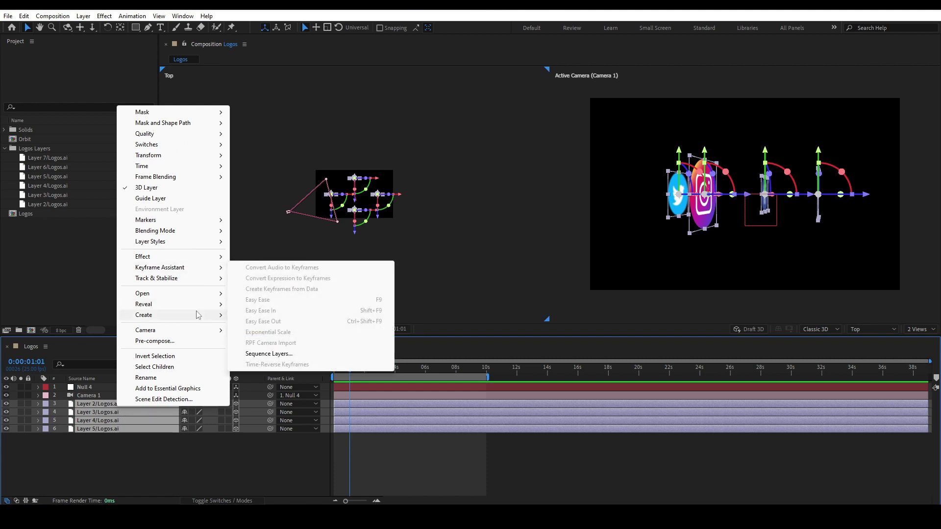
pyautogui.moveTo(166, 161)
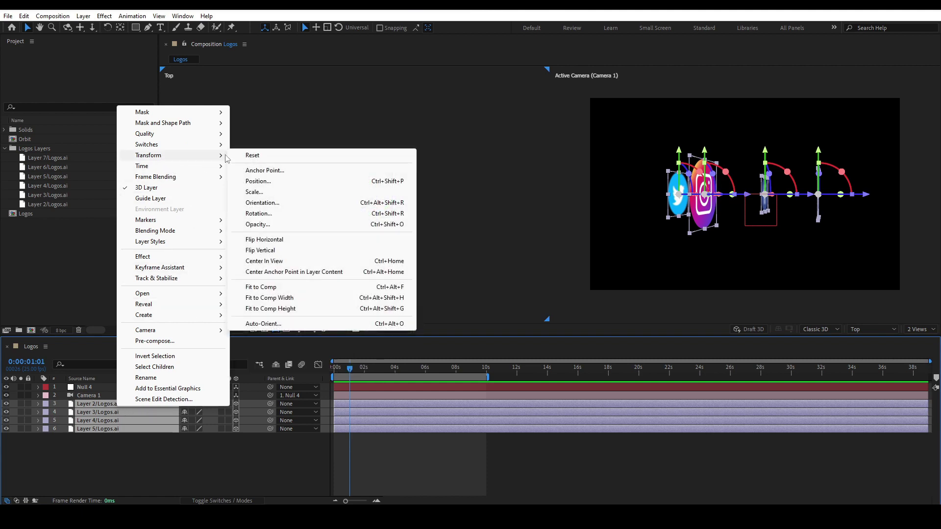
pyautogui.click(265, 325)
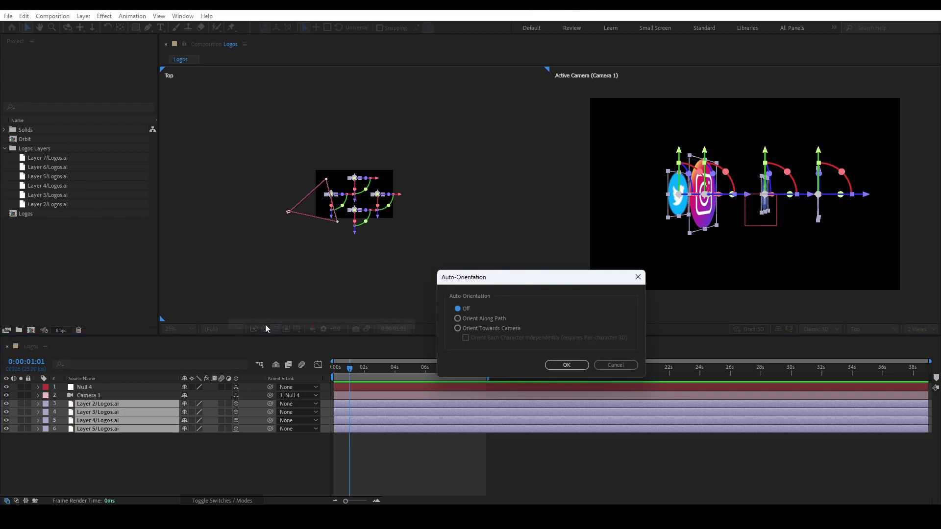
pyautogui.click(475, 325)
pyautogui.click(566, 366)
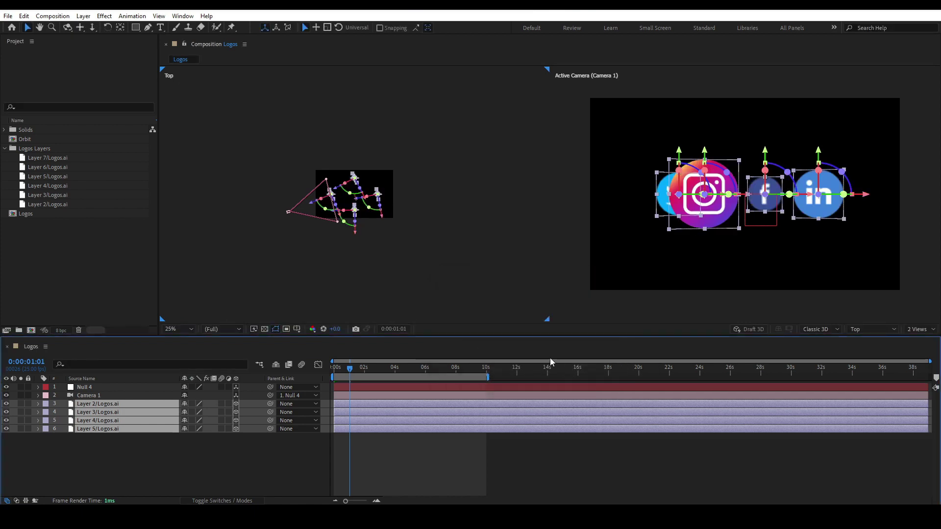
# Step: Examine in the Top and camera views how the logos turn as the camera orbits, and return to the start of the timeline
pyautogui.scroll(2, 354, 217)
pyautogui.scroll(2, 355, 216)
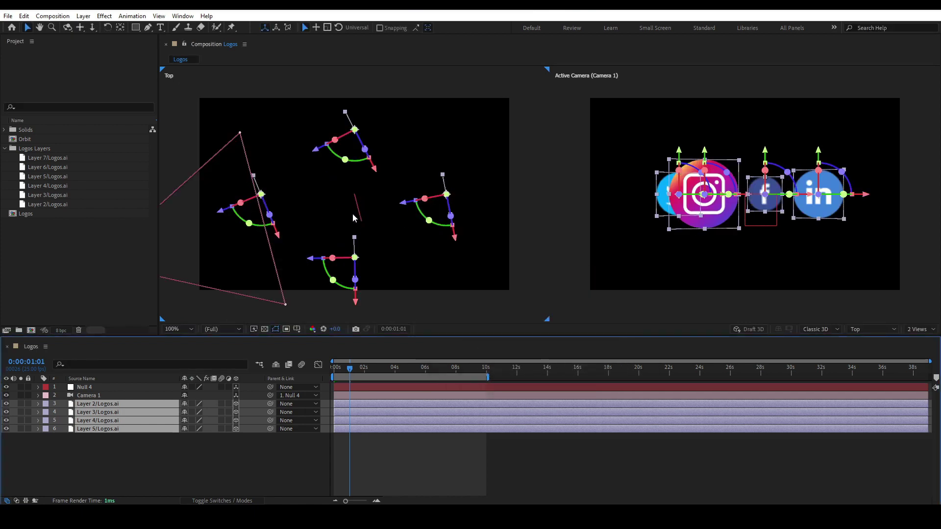
pyautogui.scroll(-2, 357, 213)
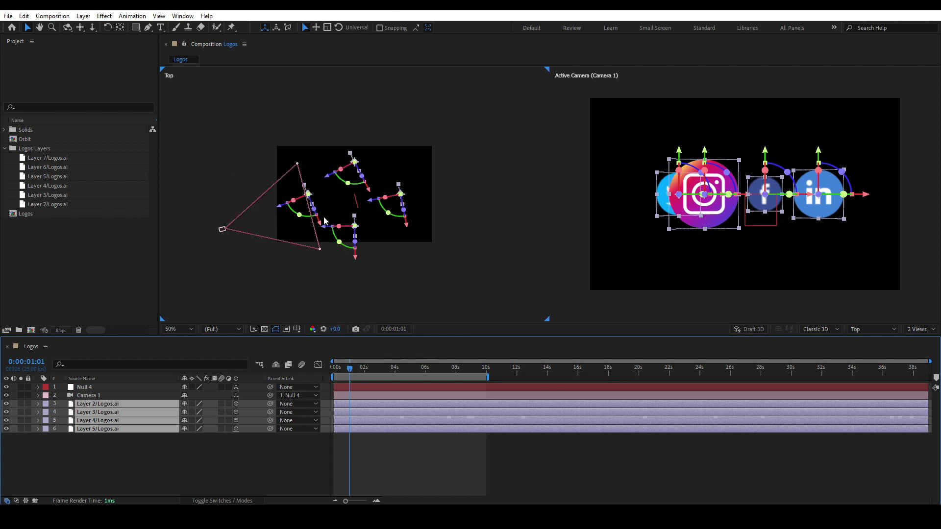
pyautogui.moveTo(350, 370); pyautogui.dragTo(420, 363)
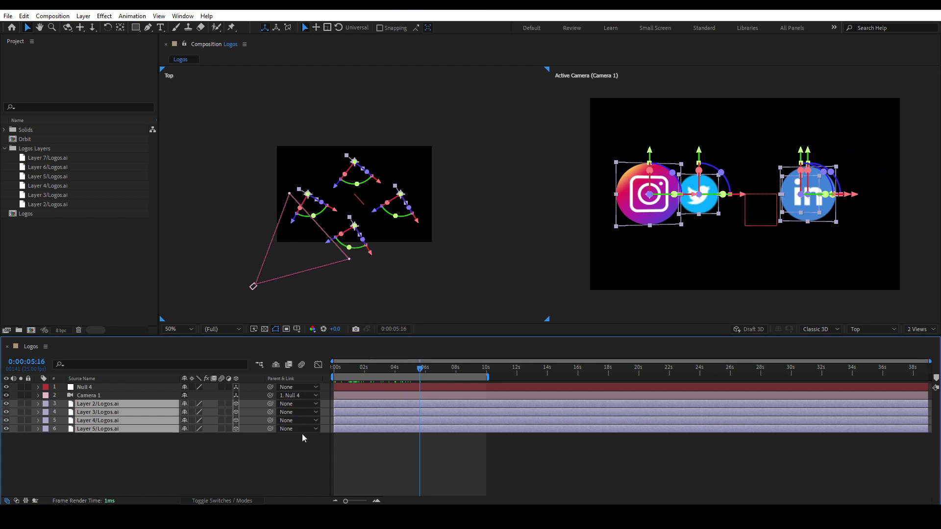
pyautogui.click(276, 453)
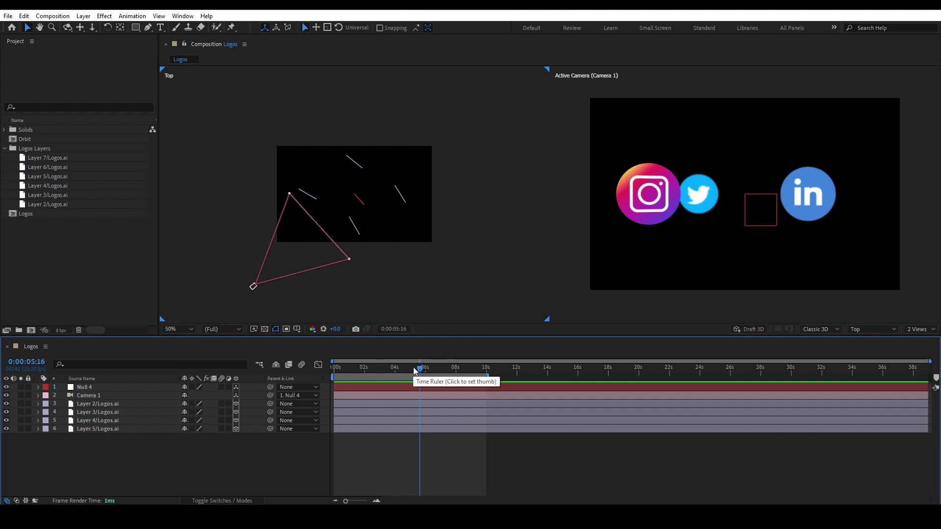
pyautogui.moveTo(420, 368); pyautogui.dragTo(296, 373)
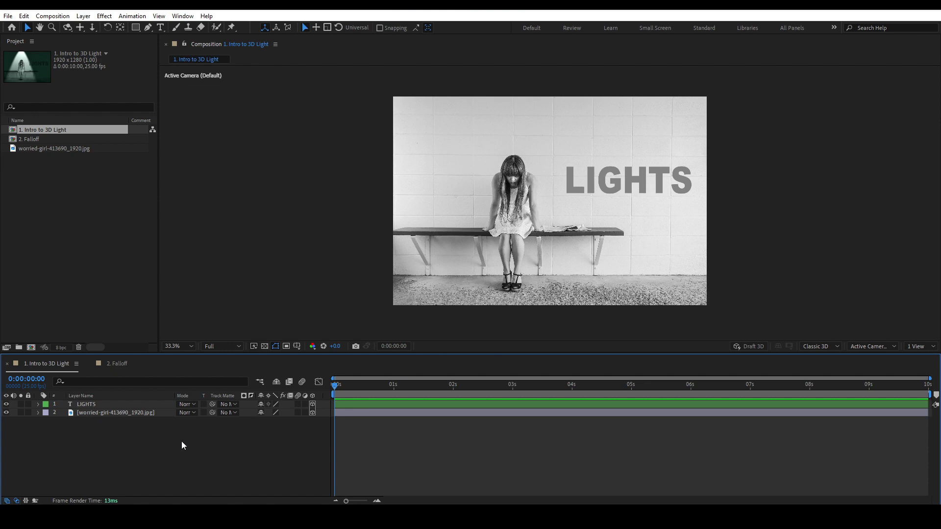
# Step: Add a white Ambient light at 100% intensity to the 1. Intro to 3D Light composition
pyautogui.rightClick(219, 429)
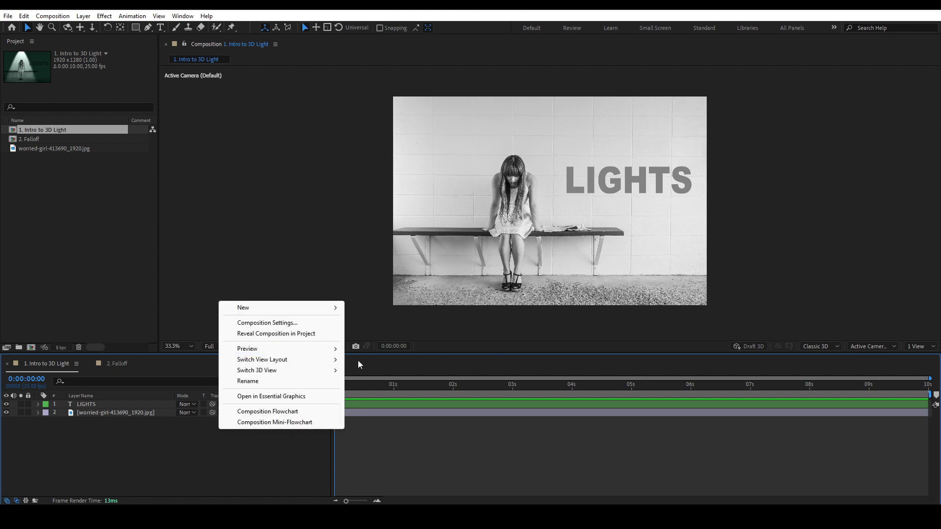
pyautogui.moveTo(309, 310)
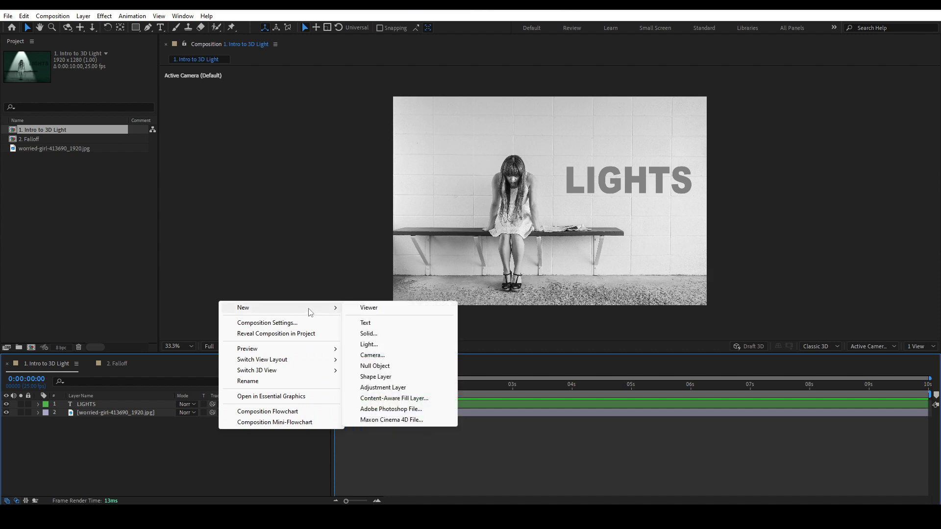
pyautogui.click(383, 346)
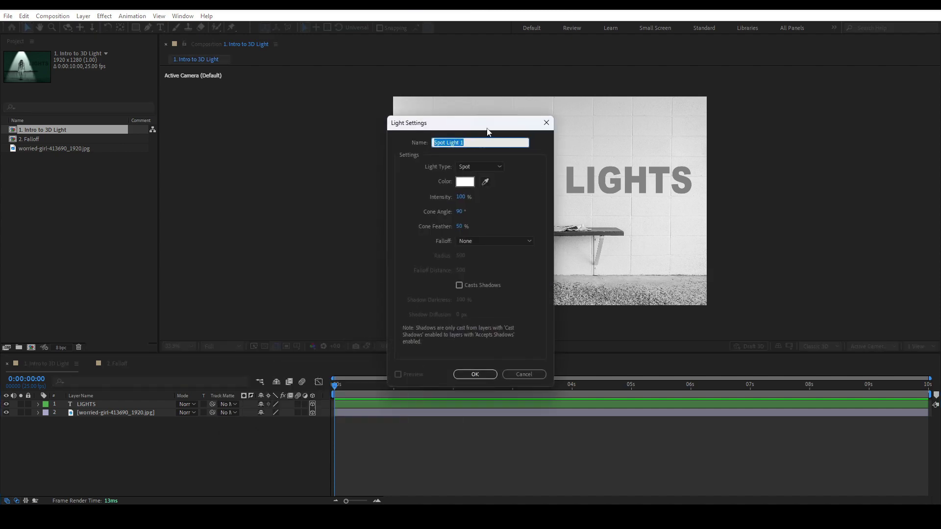
pyautogui.moveTo(489, 128); pyautogui.dragTo(253, 140)
pyautogui.click(275, 113)
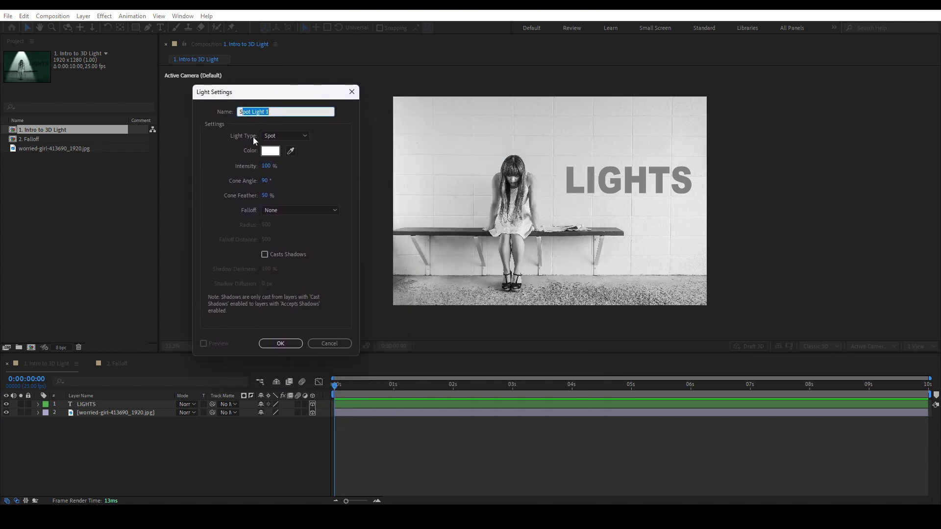
pyautogui.click(205, 142)
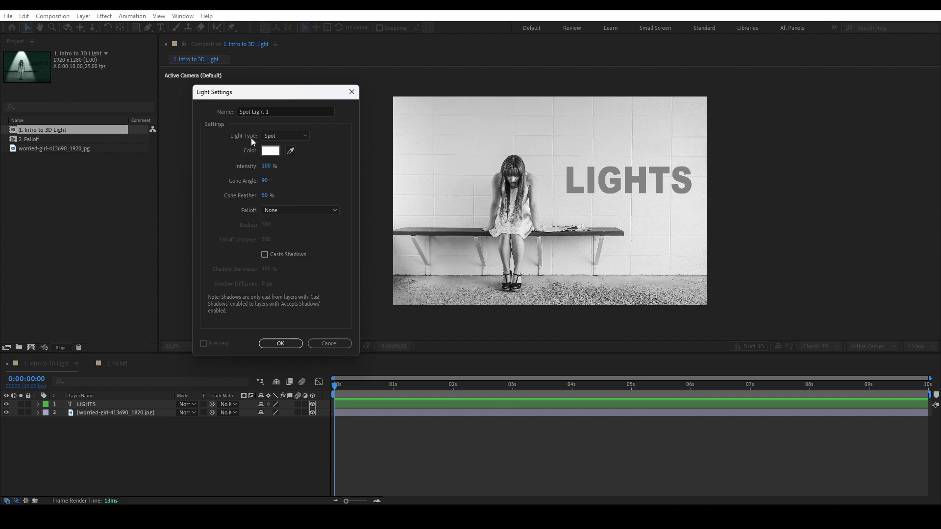
pyautogui.click(291, 136)
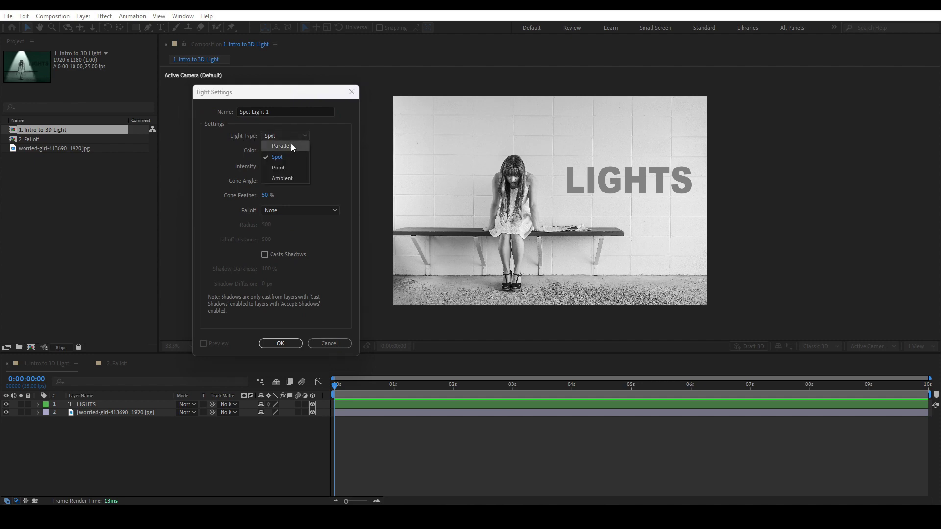
pyautogui.click(283, 178)
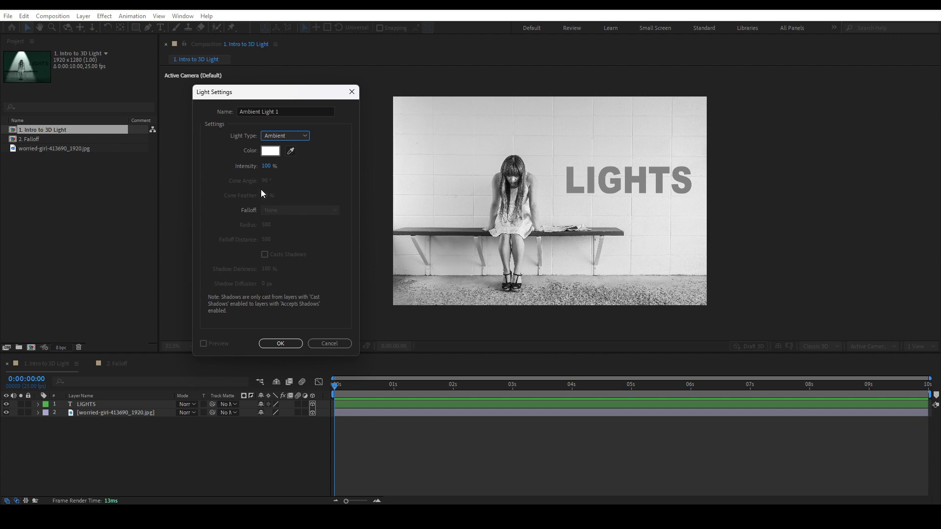
pyautogui.click(294, 136)
pyautogui.click(284, 159)
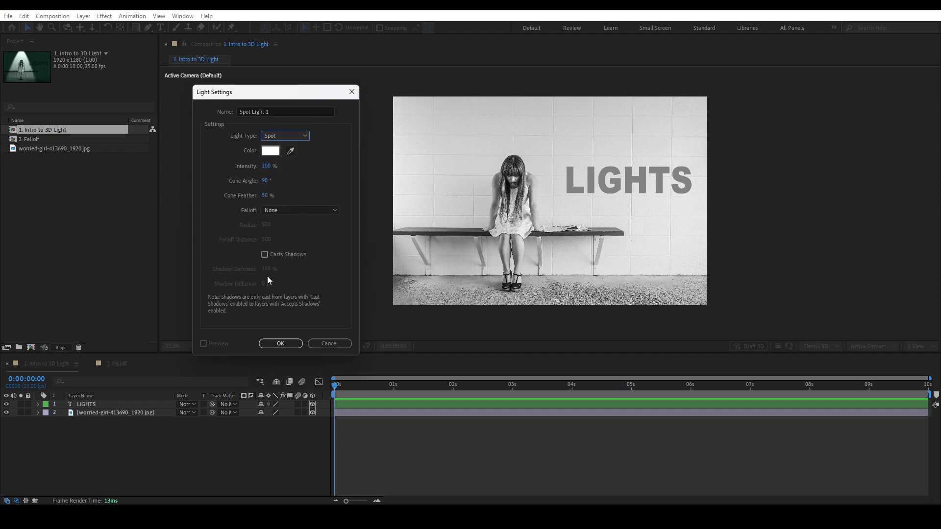
pyautogui.click(285, 135)
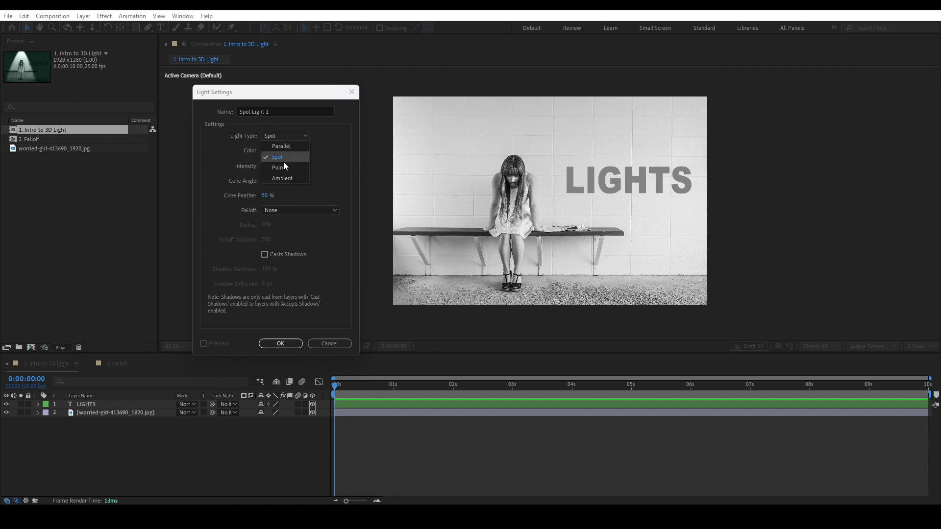
pyautogui.click(285, 179)
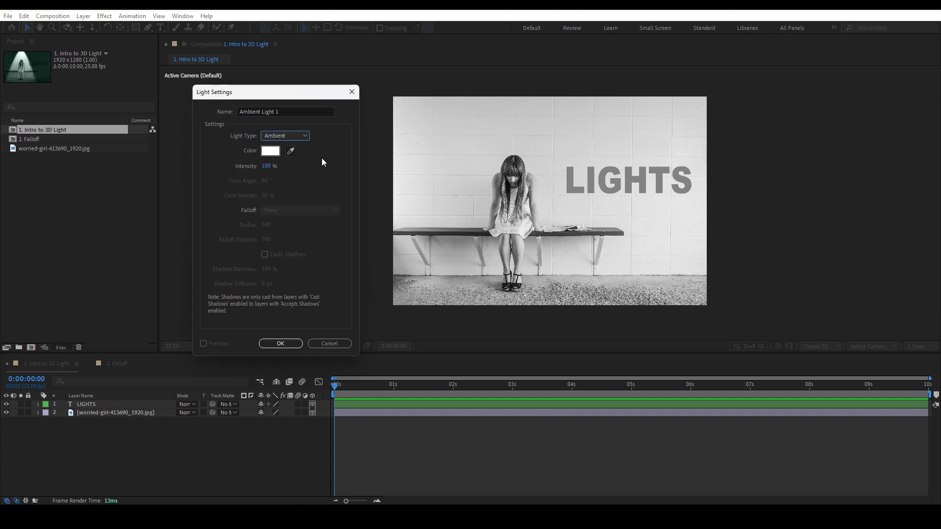
pyautogui.click(281, 343)
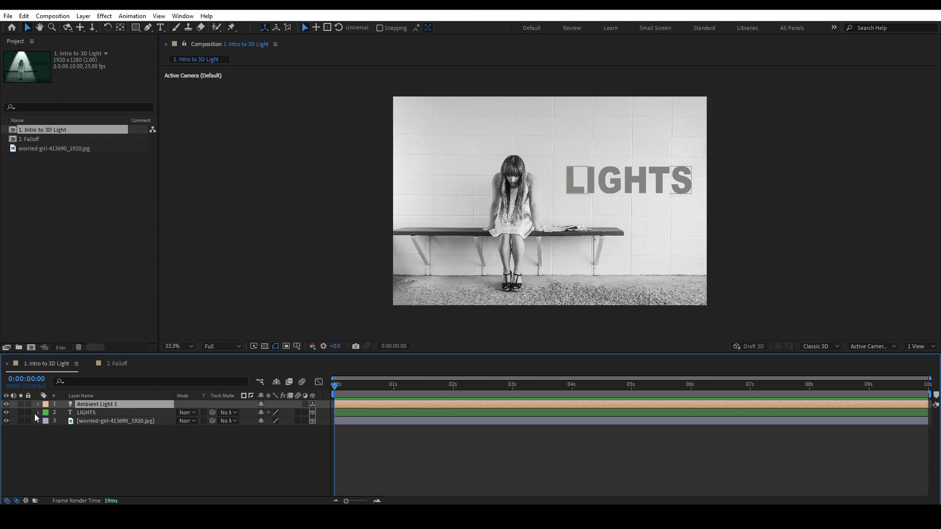
# Step: Expand the ambient light's Light Options to show its Intensity and Color properties
pyautogui.click(110, 426)
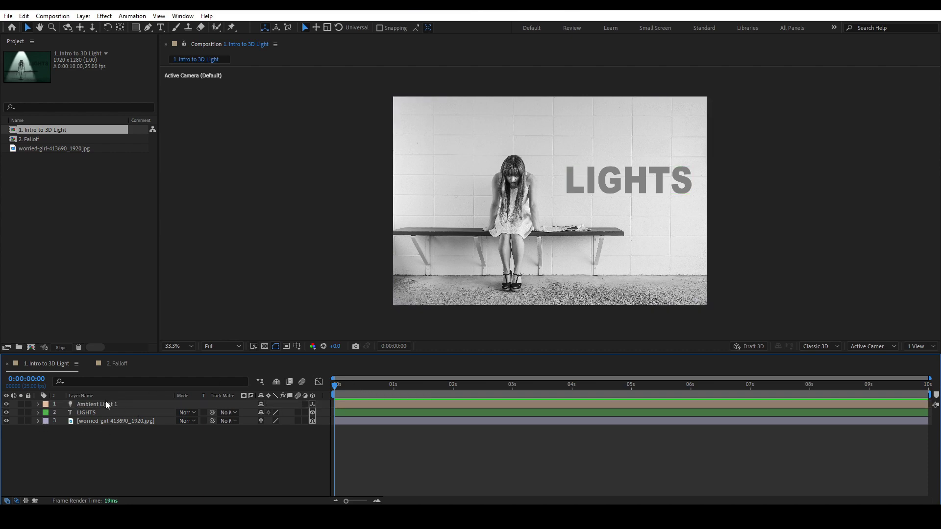
pyautogui.click(106, 404)
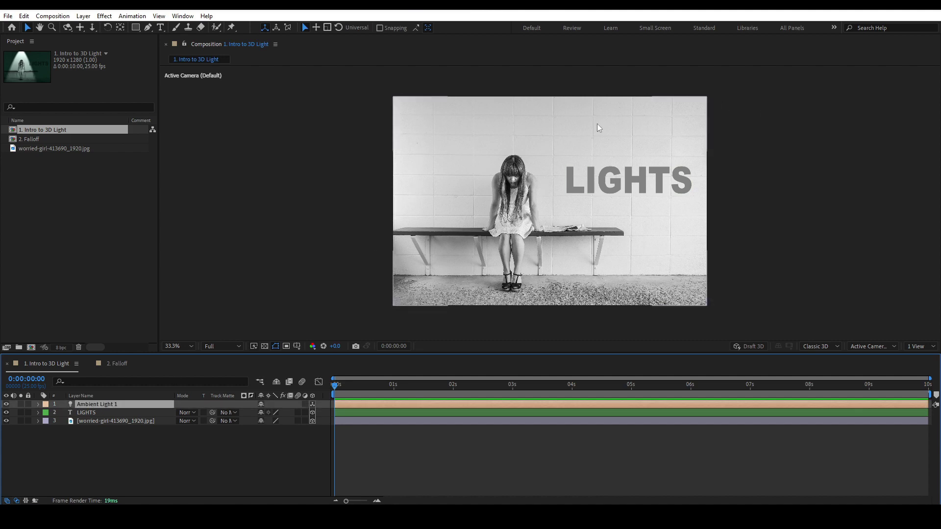
pyautogui.click(37, 404)
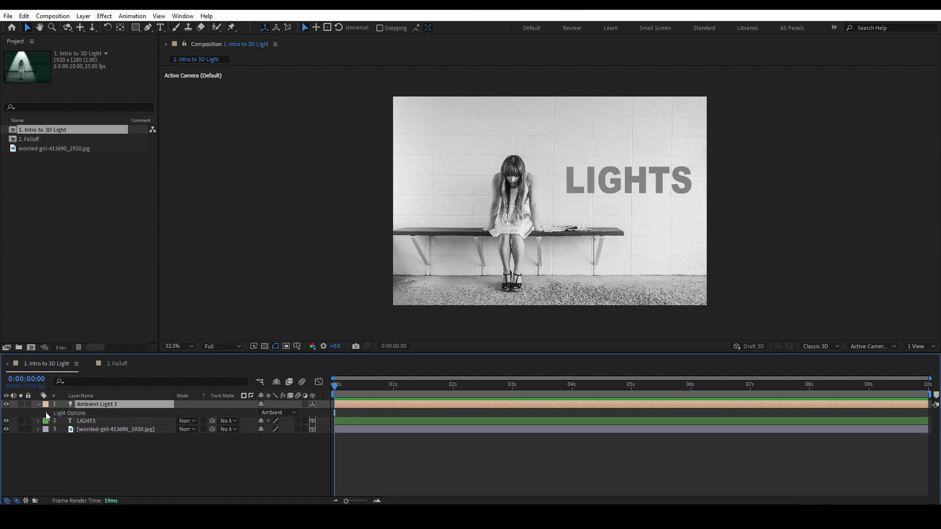
pyautogui.click(47, 413)
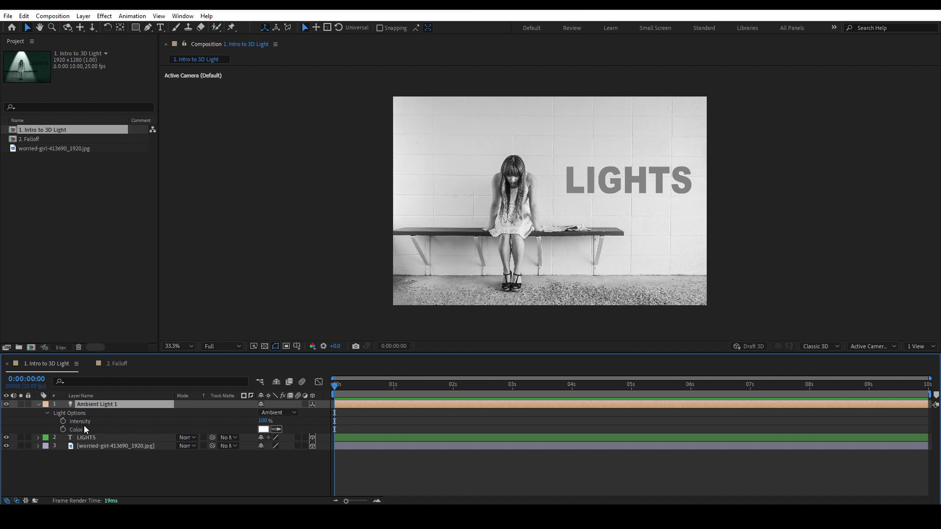
pyautogui.rightClick(195, 471)
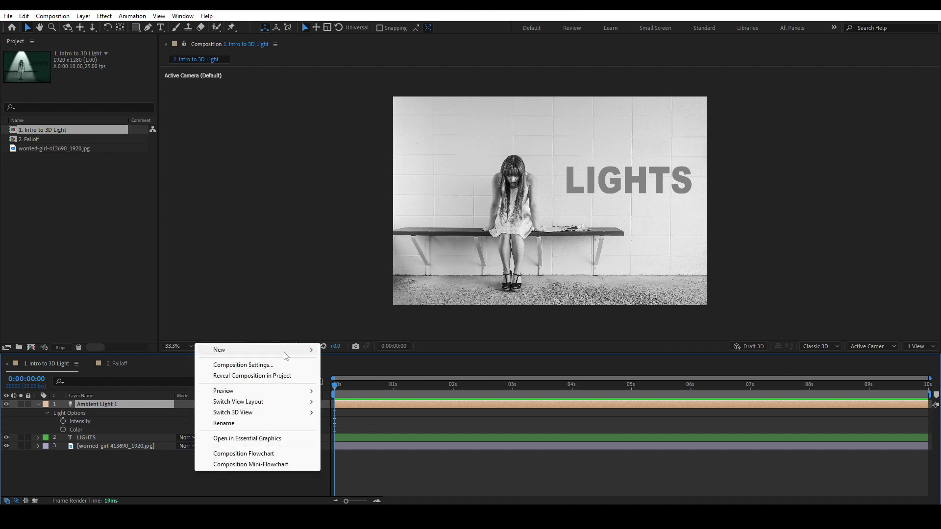
pyautogui.moveTo(304, 349)
pyautogui.click(350, 387)
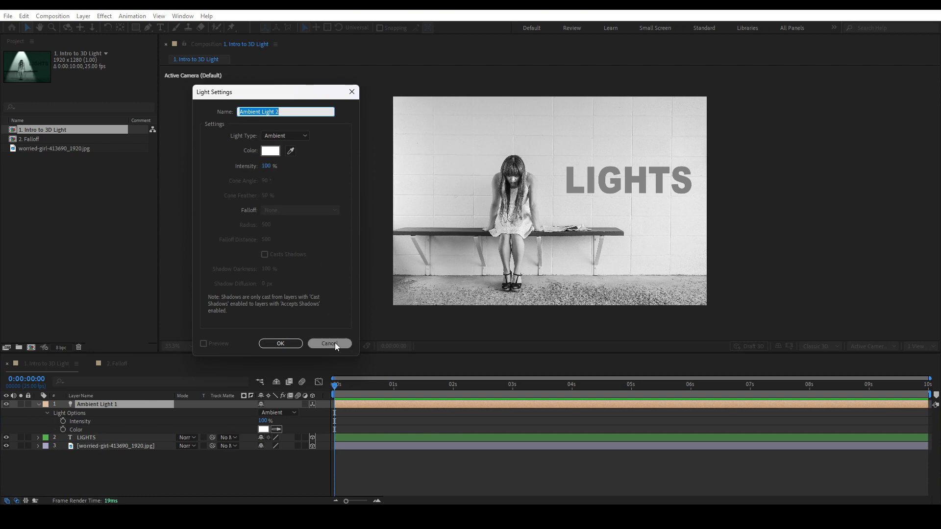
pyautogui.click(322, 347)
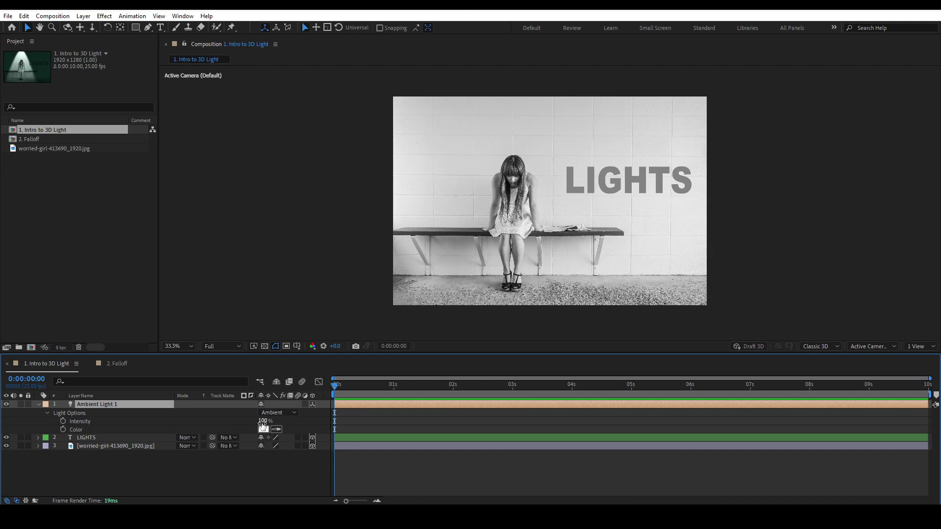
# Step: Try brighter and darker intensities on the ambient light, and set its Intensity to 100%
pyautogui.moveTo(262, 422); pyautogui.dragTo(274, 422)
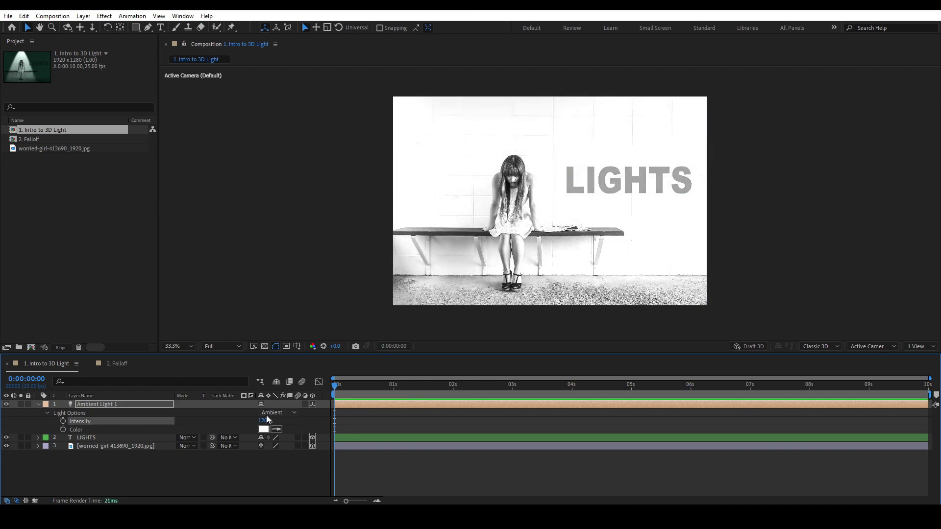
pyautogui.moveTo(267, 420)
pyautogui.mouseDown()
pyautogui.moveTo(221, 414)
pyautogui.moveTo(278, 422)
pyautogui.mouseUp()
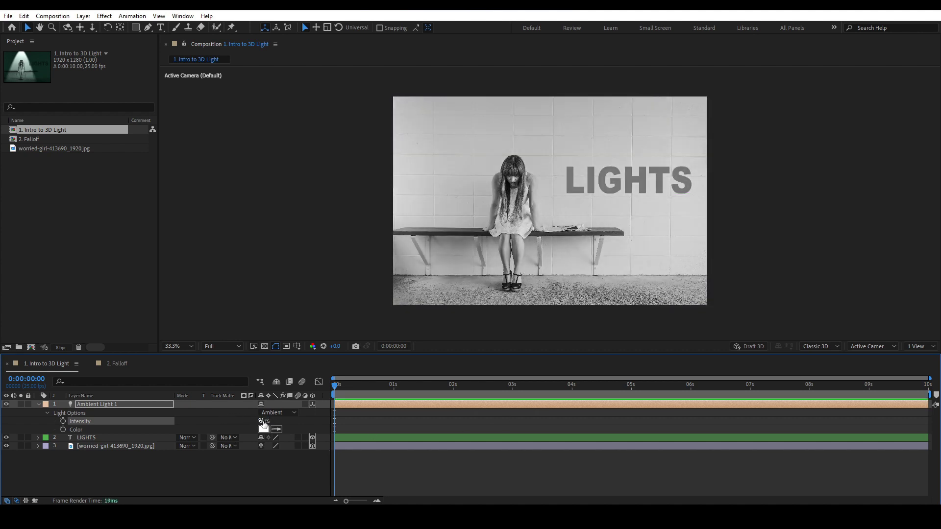
pyautogui.click(264, 421)
pyautogui.write('100')
pyautogui.press('Return')
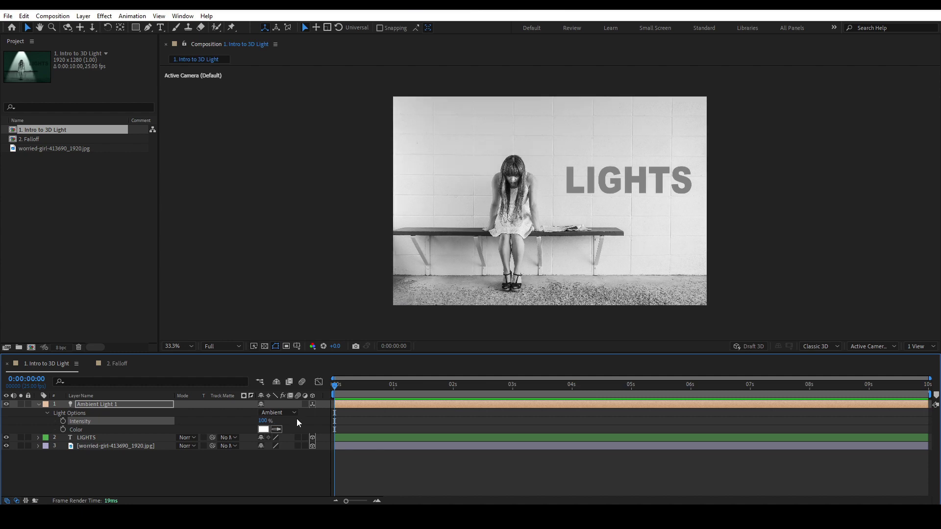
# Step: Try the red color D81919 on the ambient light, and undo the color change
pyautogui.click(109, 430)
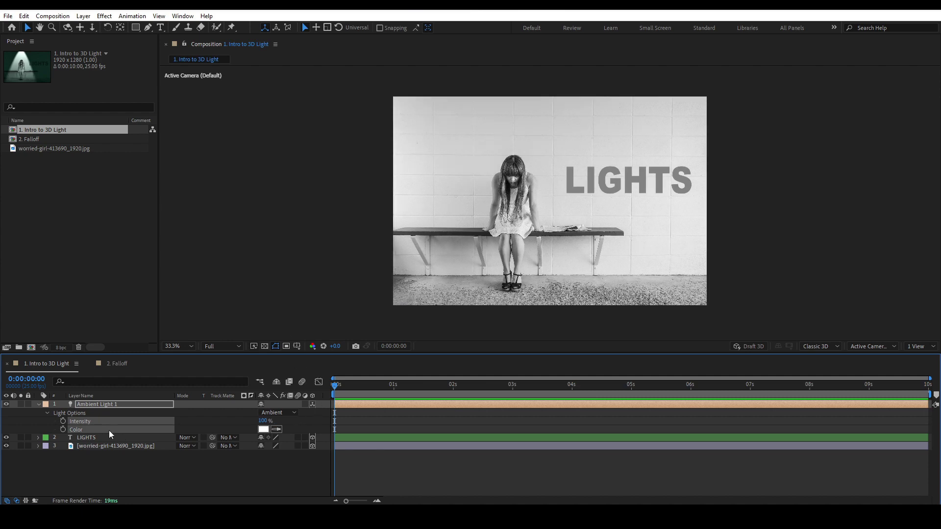
pyautogui.click(262, 431)
pyautogui.moveTo(372, 326); pyautogui.dragTo(410, 290)
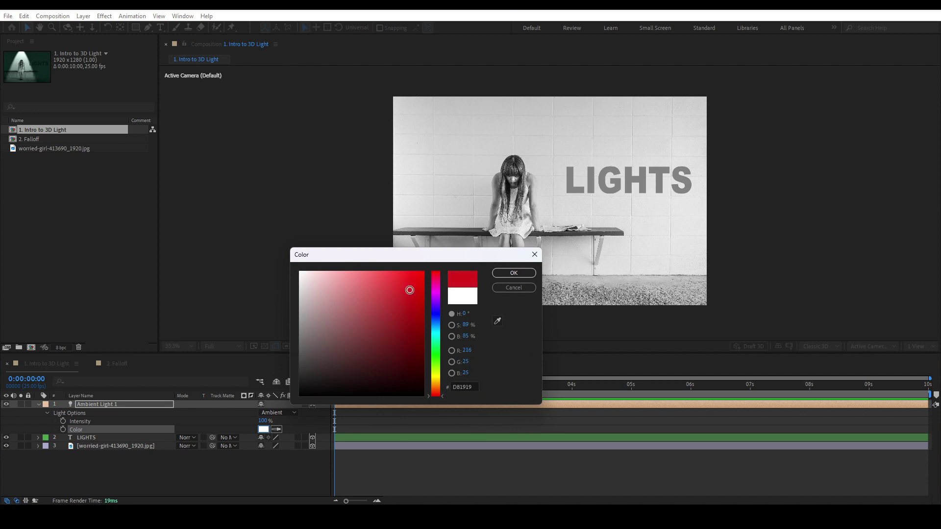
pyautogui.click(518, 274)
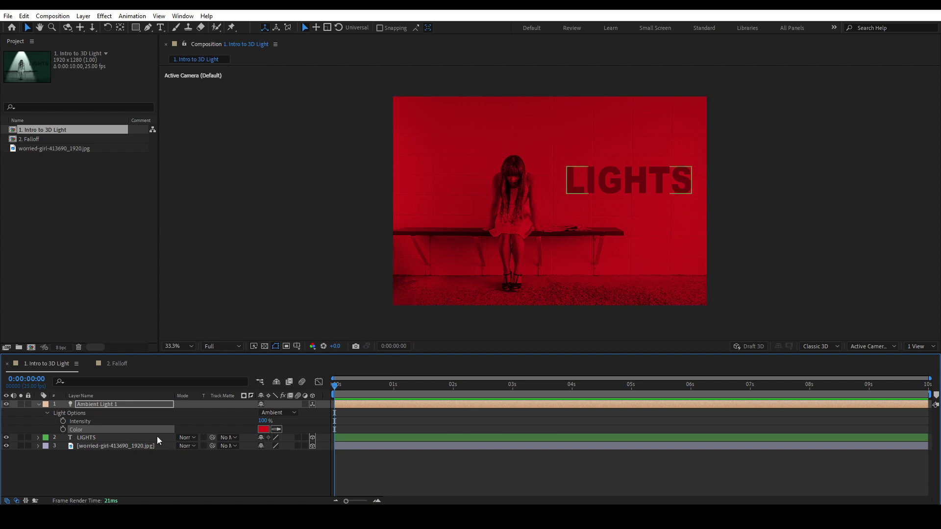
pyautogui.hotkey('ctrl', 'z')
pyautogui.click(205, 487)
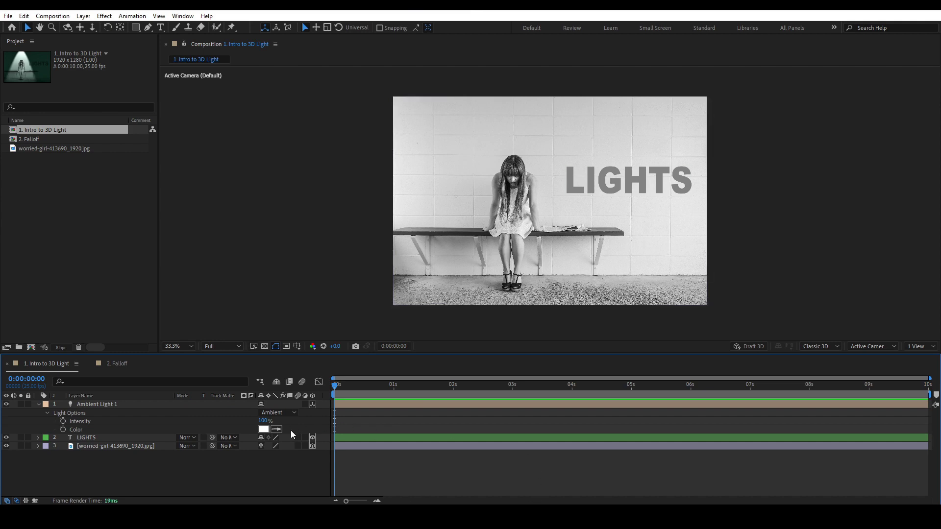
# Step: Examine the light type choices for the ambient light in its Light Settings and in its expanded Light Options
pyautogui.click(38, 405)
pyautogui.click(89, 405)
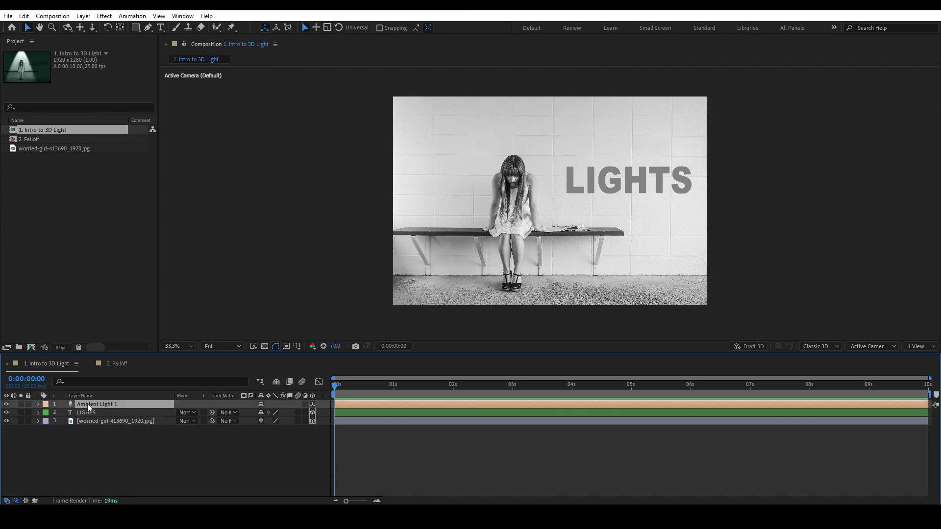
pyautogui.doubleClick(118, 403)
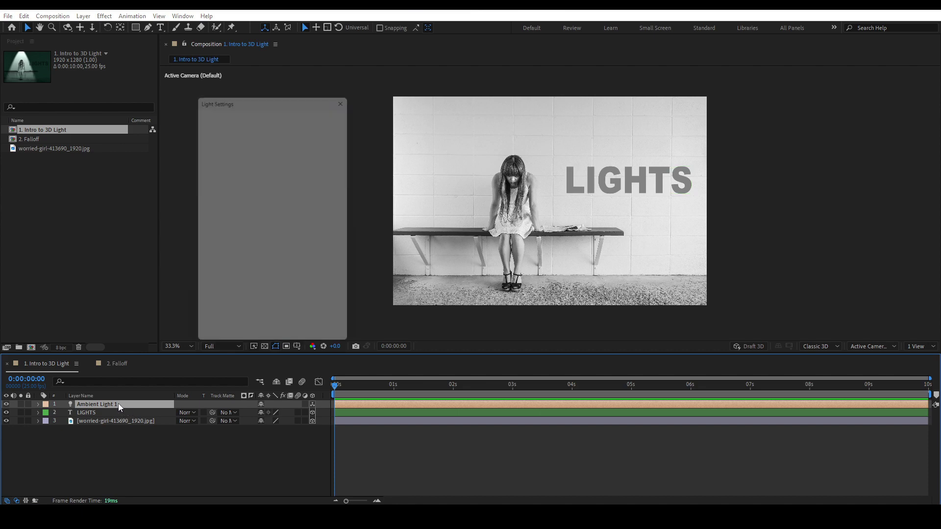
pyautogui.click(297, 135)
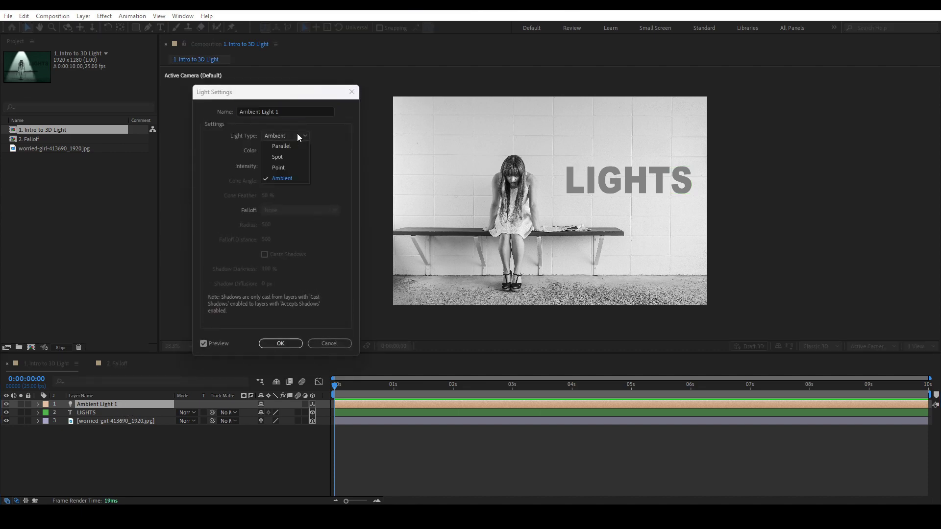
pyautogui.click(345, 264)
pyautogui.click(338, 343)
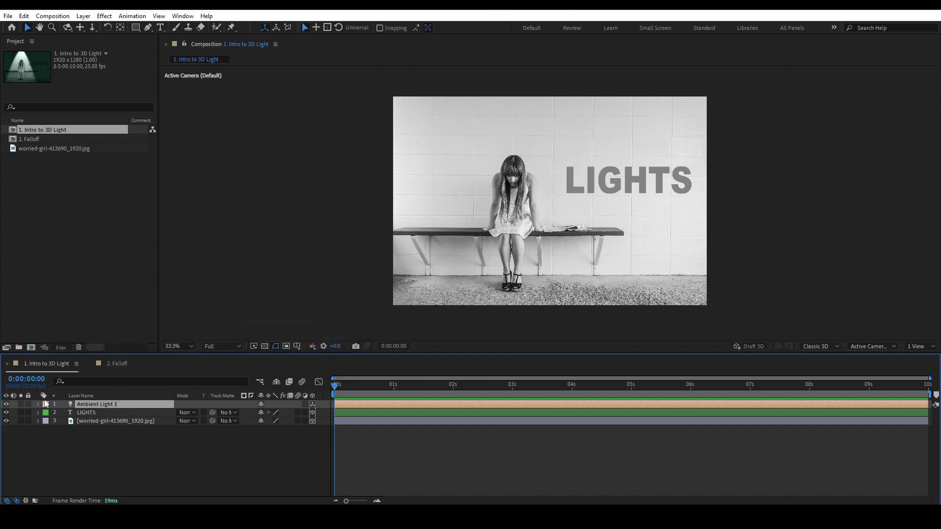
pyautogui.click(38, 404)
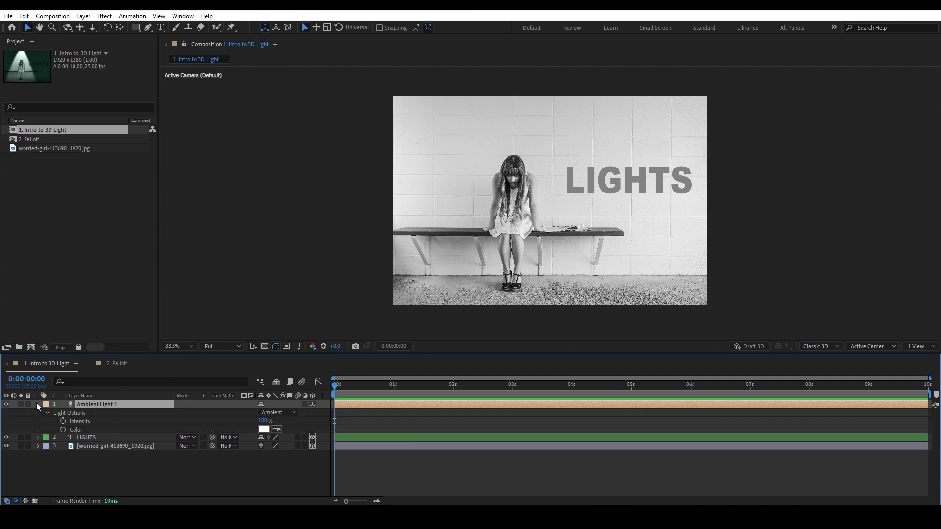
pyautogui.click(71, 415)
pyautogui.click(276, 412)
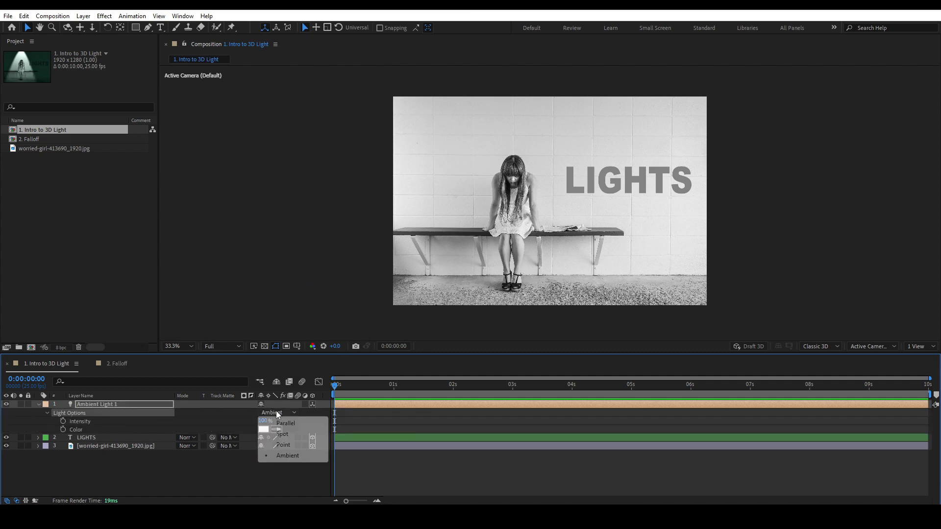
pyautogui.click(190, 481)
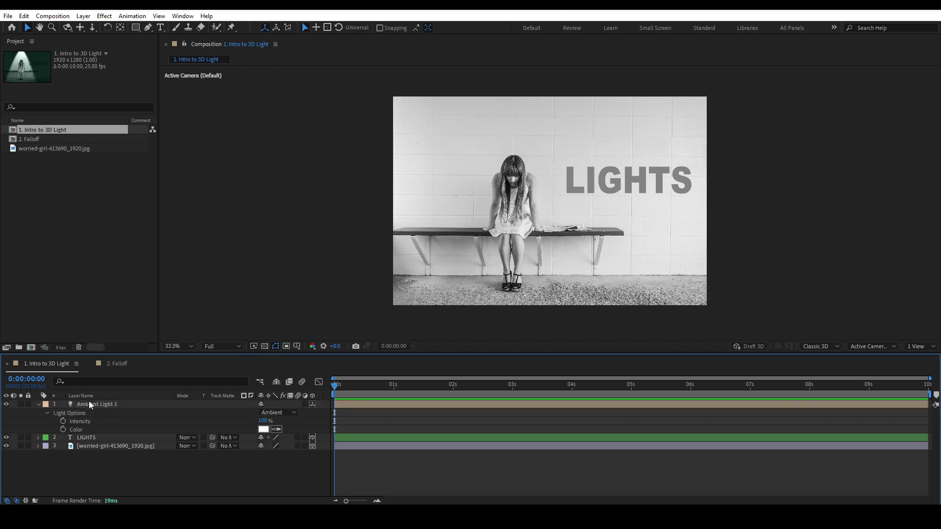
# Step: Change the ambient light to a Parallel light with Smooth falloff in its Light Settings
pyautogui.doubleClick(96, 403)
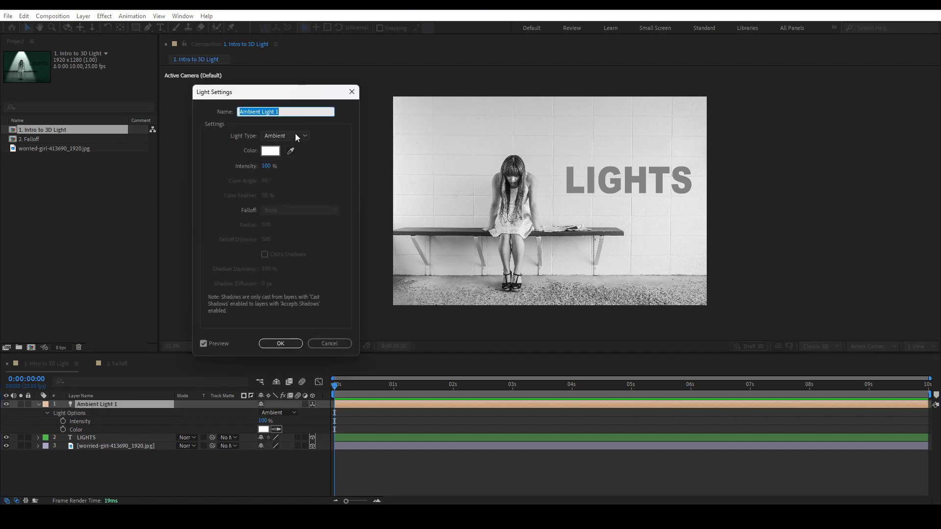
pyautogui.click(295, 134)
pyautogui.click(295, 142)
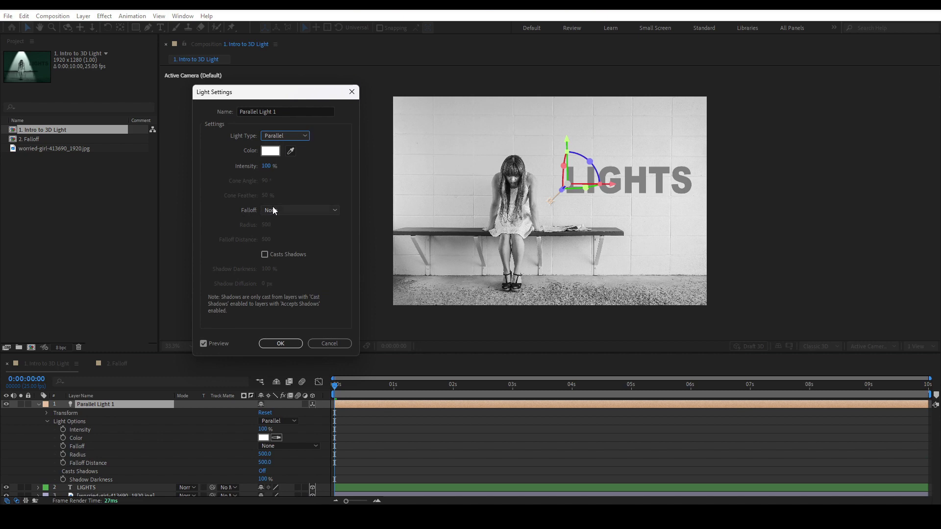
pyautogui.click(285, 211)
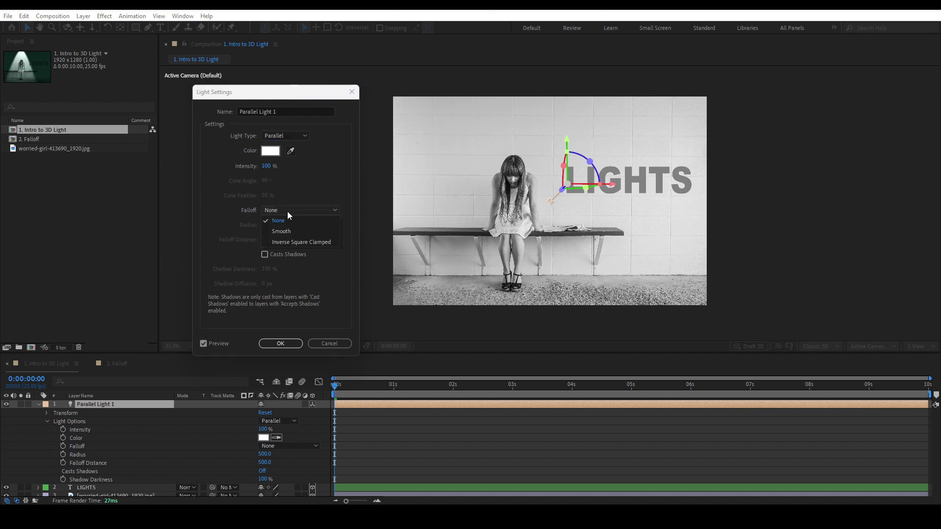
pyautogui.click(292, 231)
pyautogui.click(307, 208)
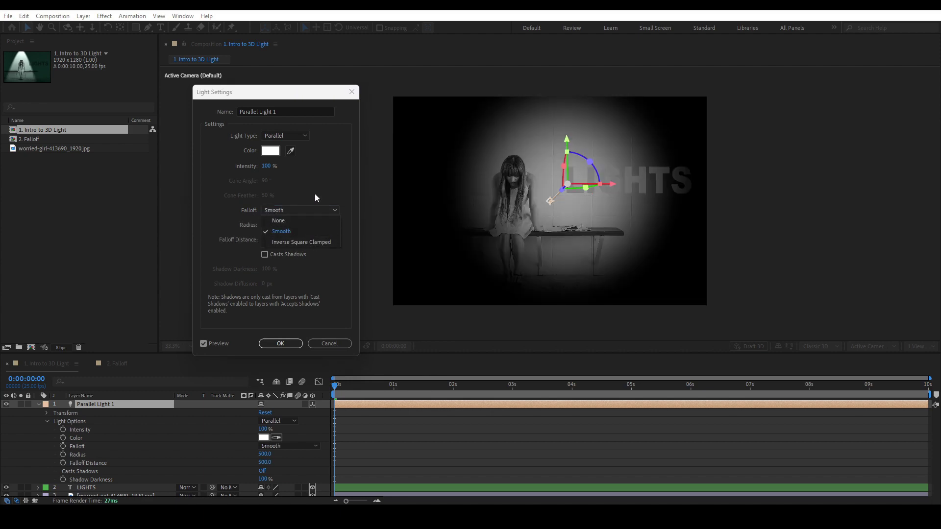
pyautogui.click(316, 195)
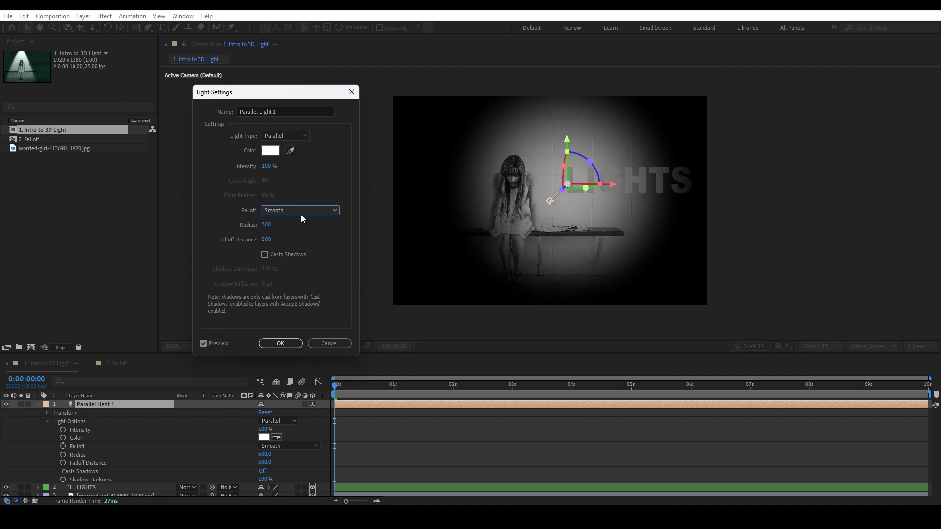
pyautogui.click(284, 345)
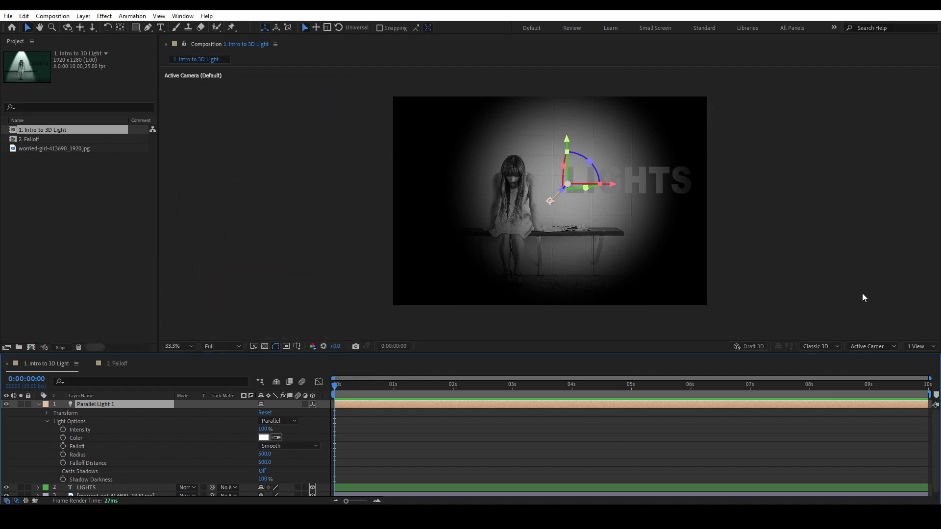
# Step: Show the composition in 2 Views with Custom View 1 beside the active camera, and select the parallel light
pyautogui.click(920, 346)
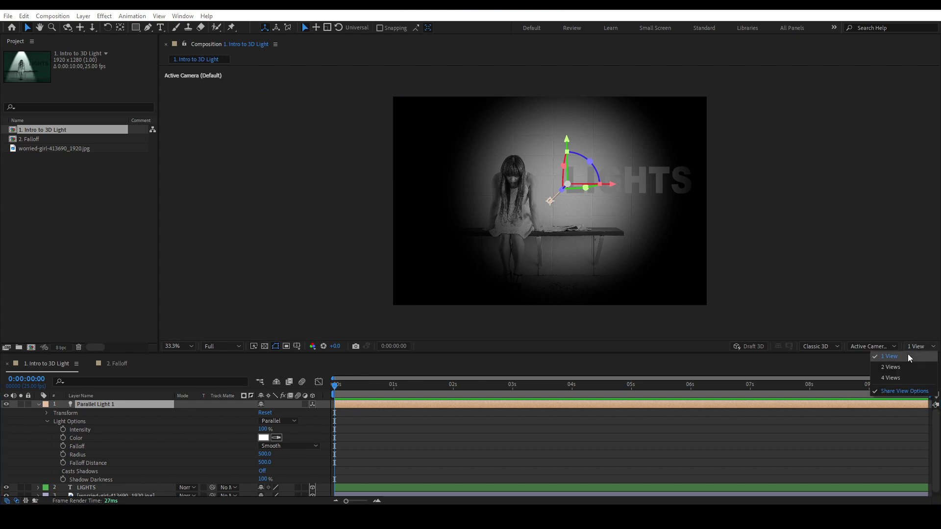
pyautogui.click(895, 368)
pyautogui.scroll(-2, 392, 225)
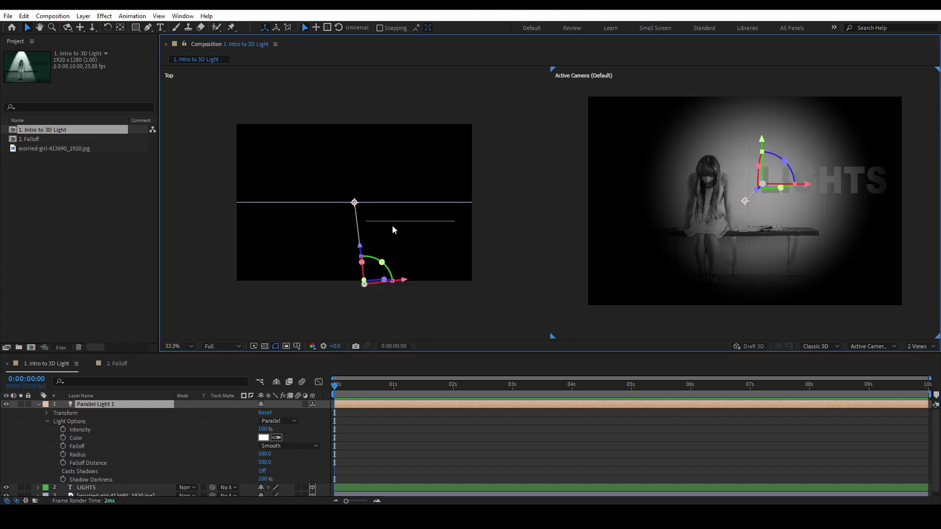
pyautogui.click(506, 321)
pyautogui.click(880, 349)
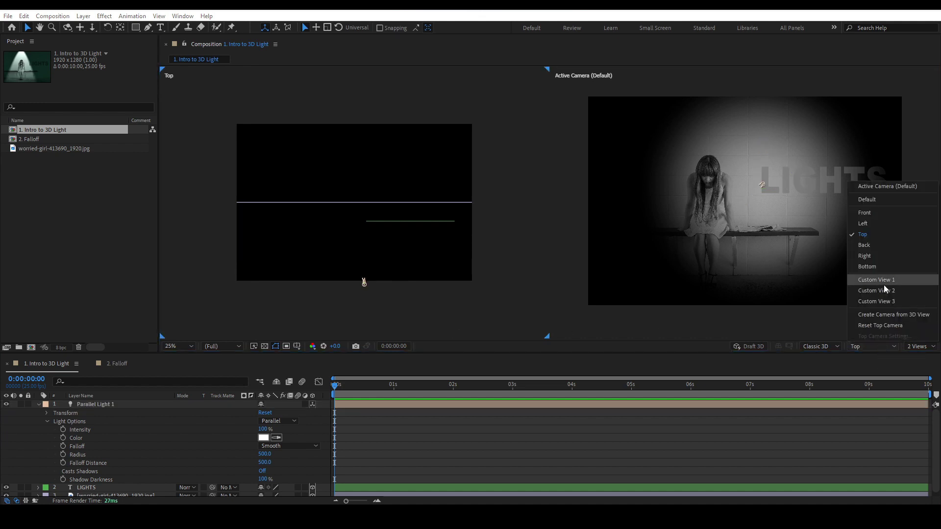
pyautogui.click(884, 280)
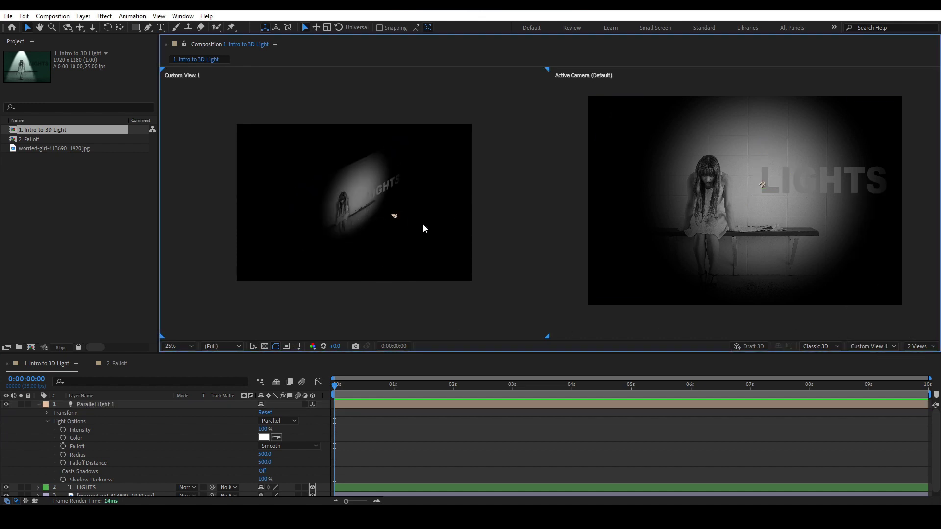
pyautogui.click(93, 405)
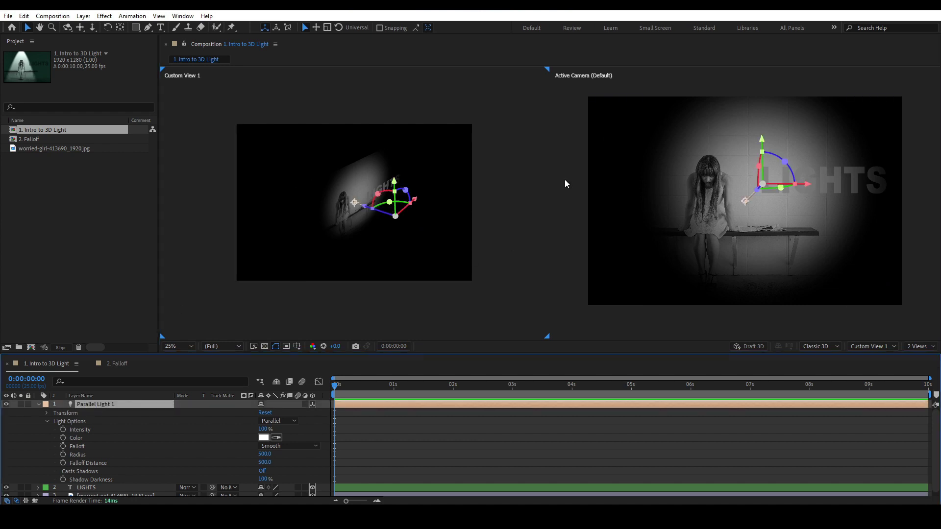
# Step: Show Parallel Light 1's transform properties and move its point of interest to about 1018.5, 625.9, -44.4
pyautogui.scroll(2, 365, 239)
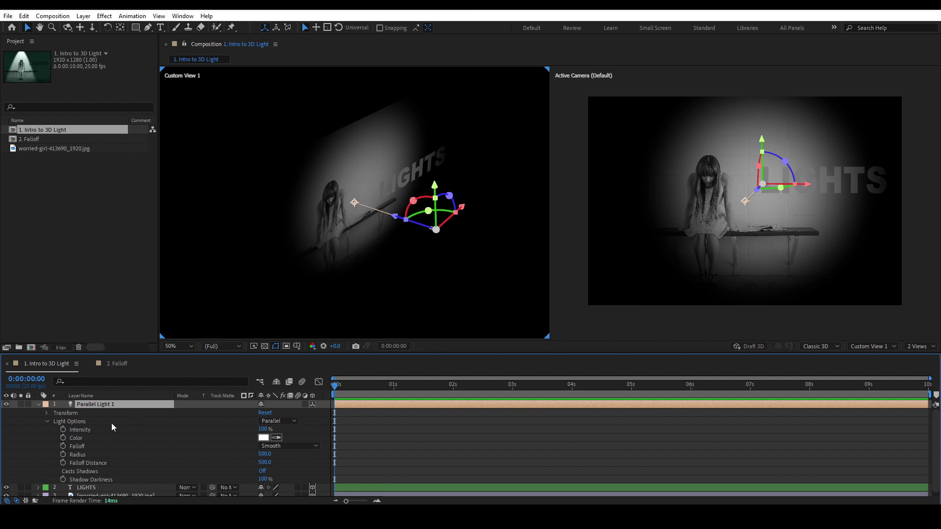
pyautogui.click(47, 413)
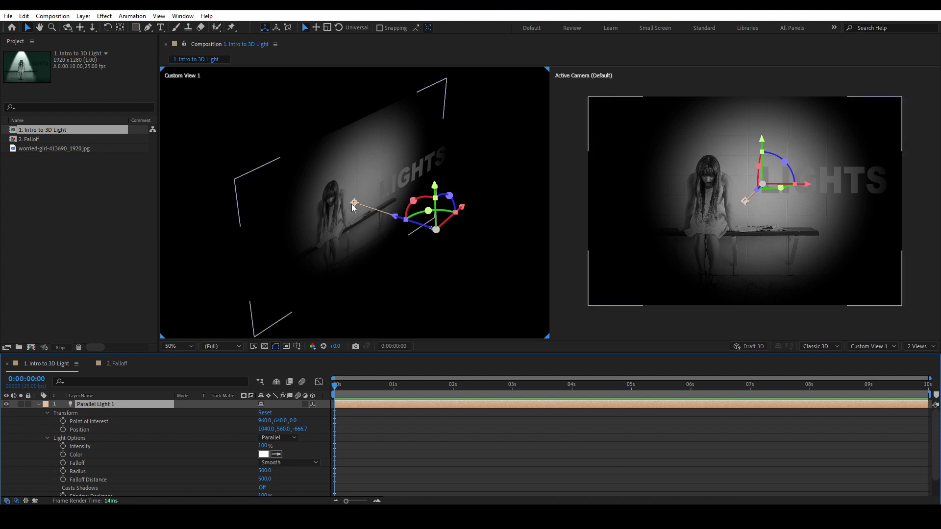
pyautogui.moveTo(354, 202)
pyautogui.mouseDown()
pyautogui.moveTo(348, 236)
pyautogui.moveTo(382, 172)
pyautogui.moveTo(365, 200)
pyautogui.mouseUp()
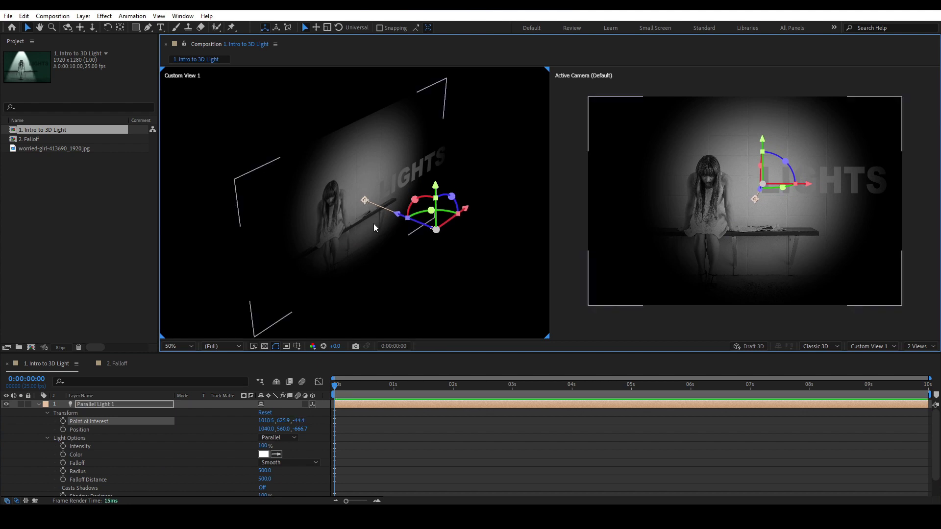
pyautogui.click(107, 407)
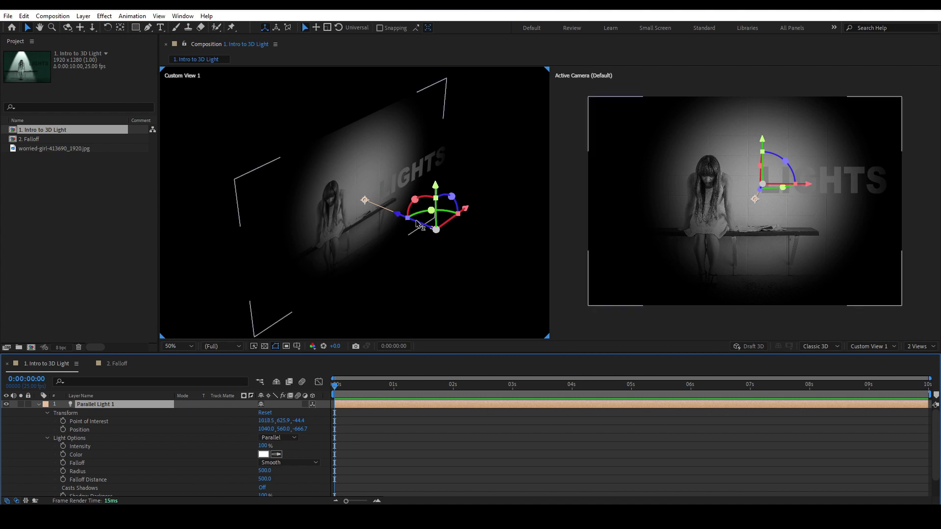
pyautogui.moveTo(360, 202); pyautogui.dragTo(345, 210)
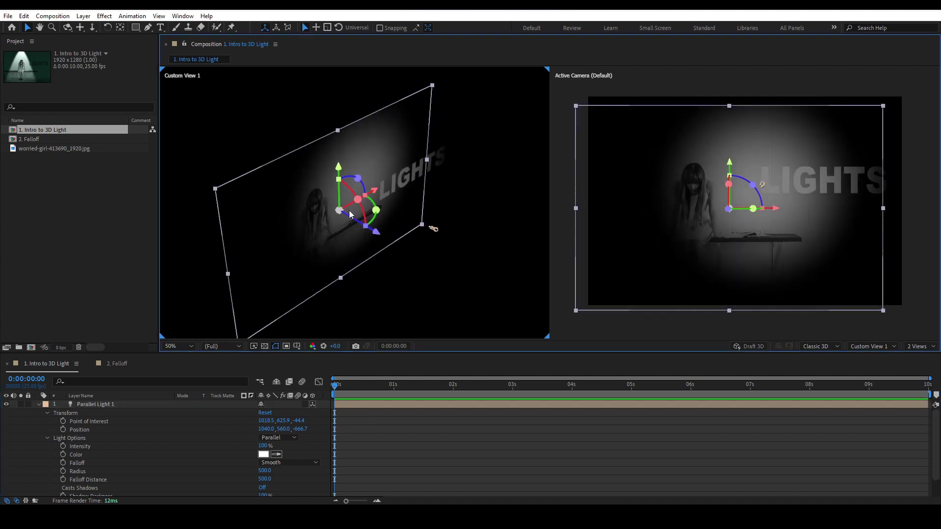
pyautogui.hotkey('ctrl', 'z')
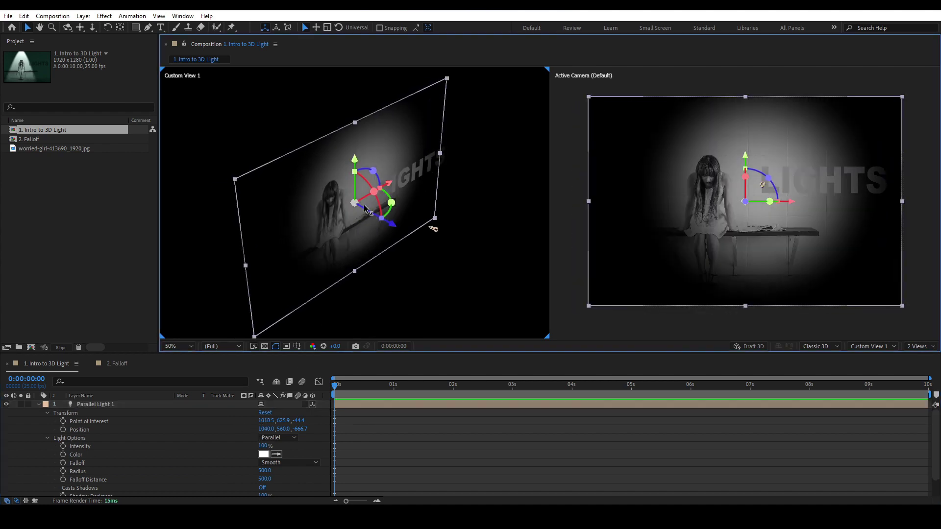
# Step: Move Parallel Light 1's point of interest to about 1040.4, 665.5, -105.8 in the custom view
pyautogui.click(94, 404)
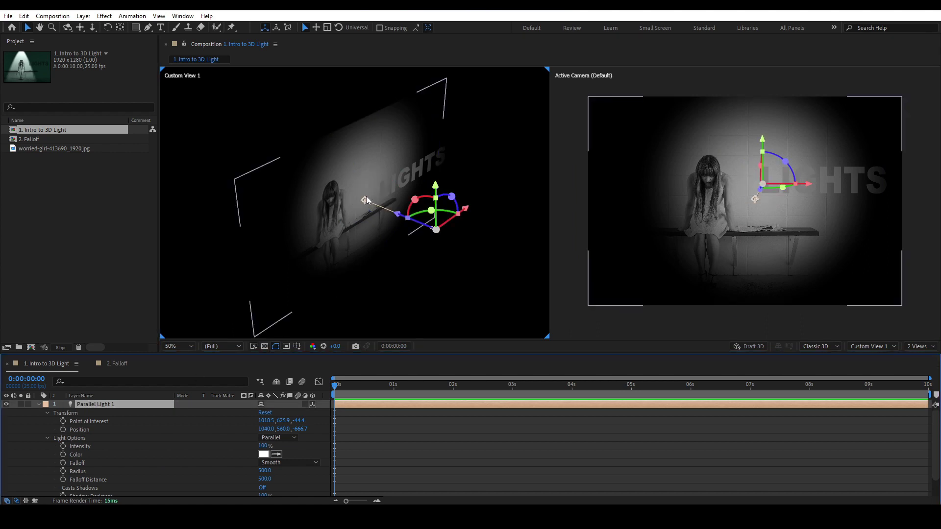
pyautogui.moveTo(362, 202)
pyautogui.mouseDown()
pyautogui.moveTo(331, 215)
pyautogui.moveTo(315, 249)
pyautogui.moveTo(305, 187)
pyautogui.moveTo(427, 138)
pyautogui.moveTo(400, 215)
pyautogui.moveTo(357, 203)
pyautogui.moveTo(372, 207)
pyautogui.mouseUp()
# Step: Set the intensity of Parallel Light 1 to 112%
pyautogui.scroll(-2, 131, 459)
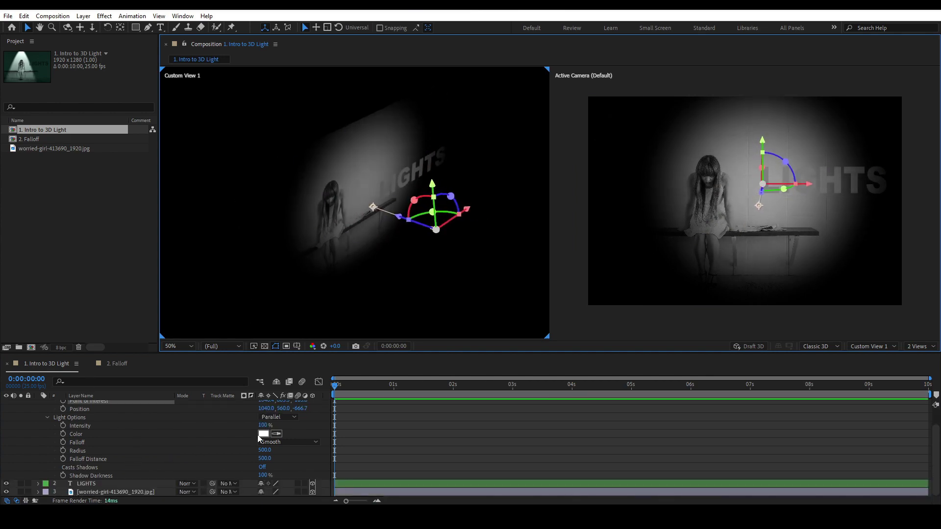
pyautogui.click(77, 426)
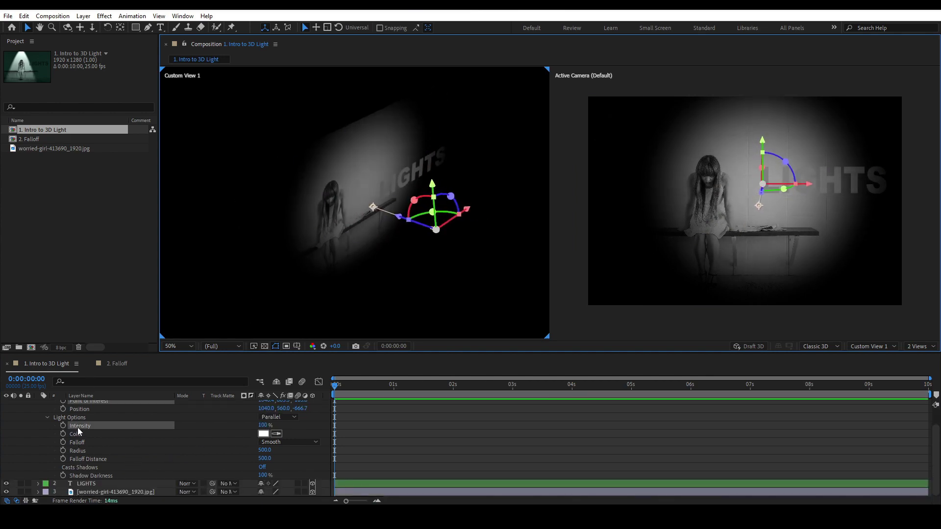
pyautogui.moveTo(262, 426)
pyautogui.mouseDown()
pyautogui.moveTo(286, 418)
pyautogui.moveTo(269, 422)
pyautogui.mouseUp()
# Step: Set the parallel light's color to a deep red with RGB values 201, 29, 29
pyautogui.click(264, 434)
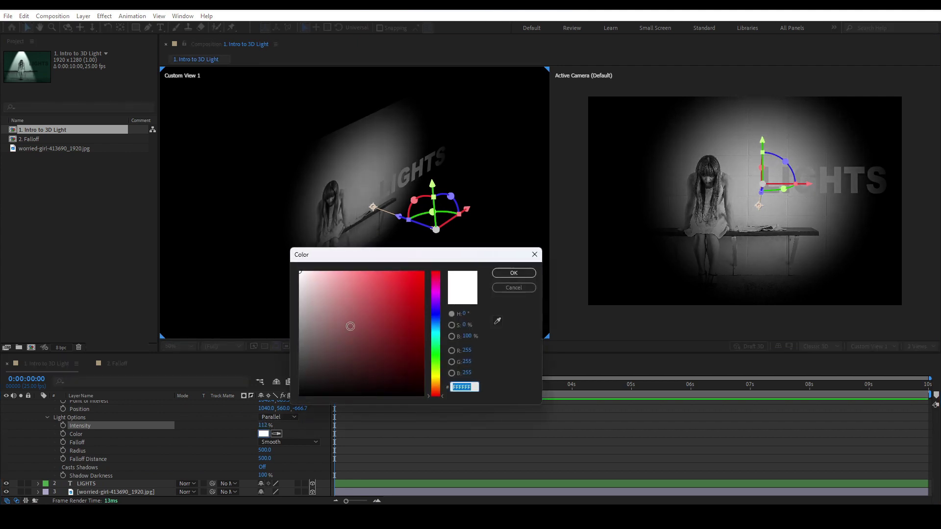
pyautogui.moveTo(351, 326); pyautogui.dragTo(406, 298)
pyautogui.click(517, 273)
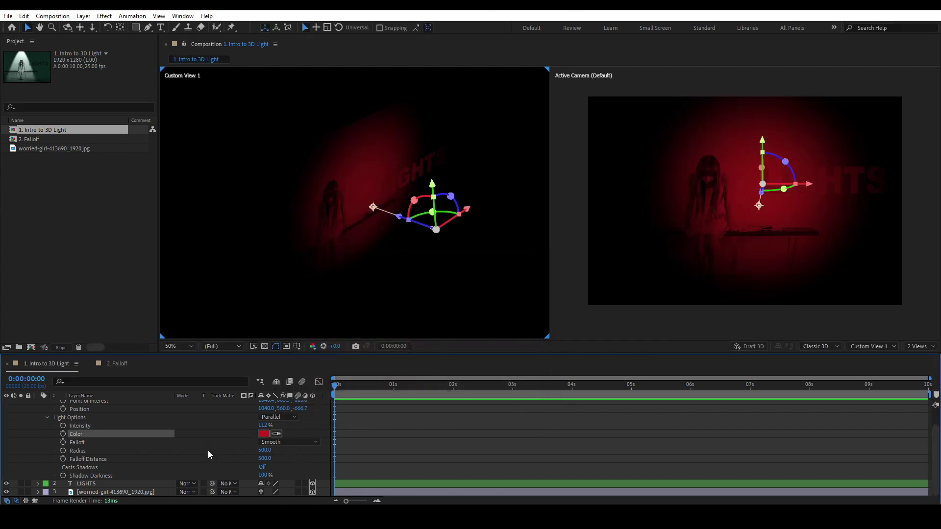
# Step: Return the parallel light's color to pure white
pyautogui.click(82, 443)
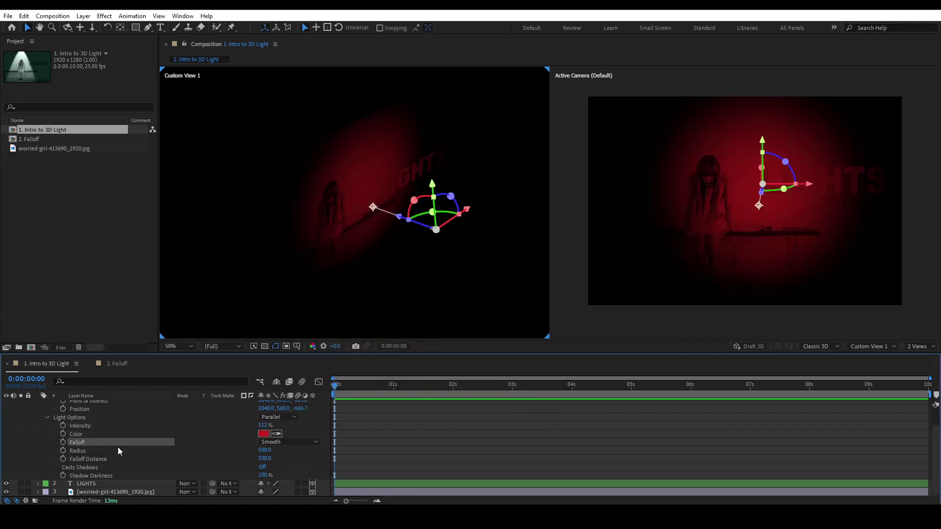
pyautogui.click(88, 451)
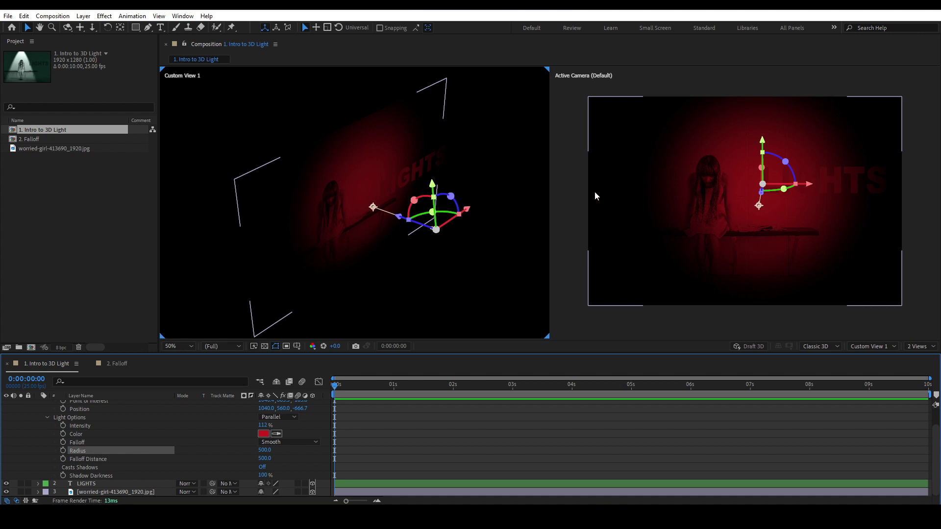
pyautogui.click(265, 434)
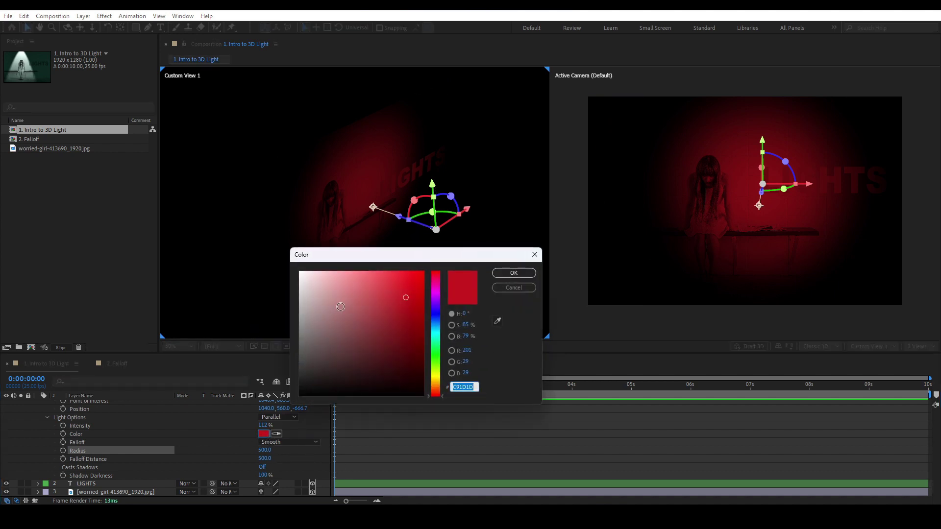
pyautogui.moveTo(321, 281); pyautogui.dragTo(299, 270)
pyautogui.click(518, 274)
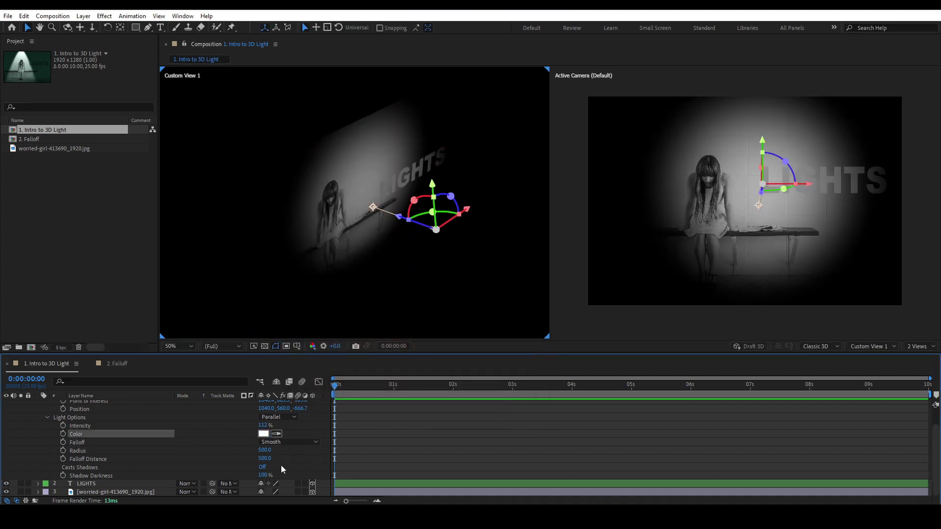
# Step: Set the parallel light's falloff radius to 682 and its falloff distance to 545
pyautogui.moveTo(260, 451); pyautogui.dragTo(333, 434)
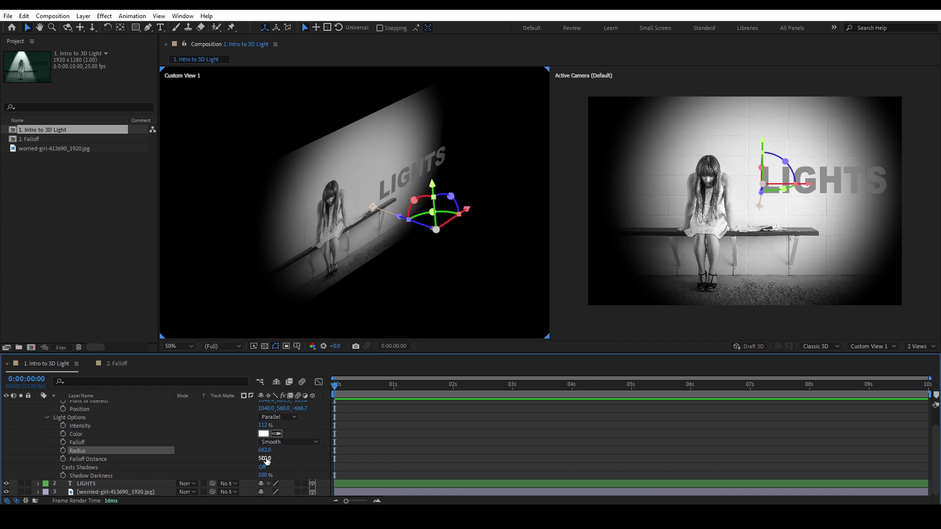
pyautogui.moveTo(265, 459)
pyautogui.mouseDown()
pyautogui.moveTo(301, 452)
pyautogui.moveTo(274, 452)
pyautogui.mouseUp()
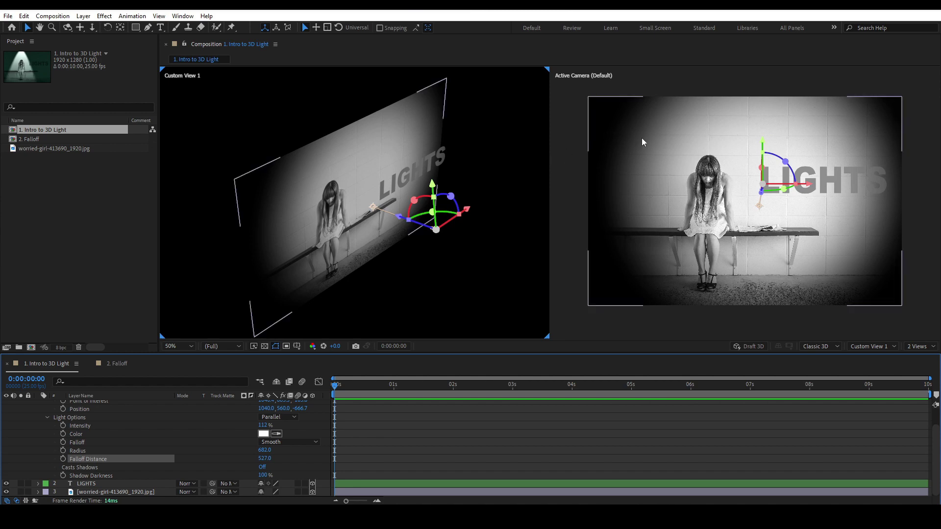
pyautogui.moveTo(265, 460)
pyautogui.mouseDown()
pyautogui.moveTo(329, 450)
pyautogui.moveTo(246, 454)
pyautogui.moveTo(270, 456)
pyautogui.mouseUp()
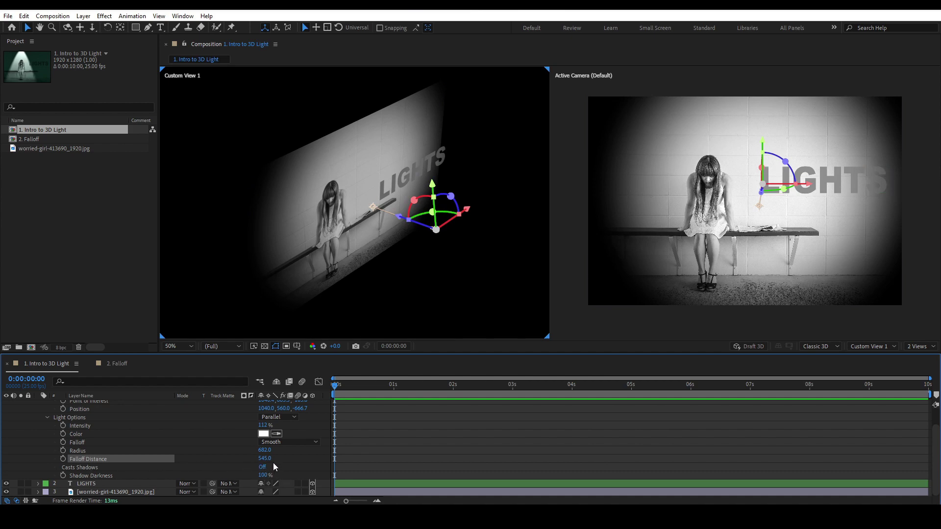
# Step: Move the parallel light along its depth axis to a position of about 1040.3, 655.2, -160.3, then collapse its properties
pyautogui.scroll(2, 275, 455)
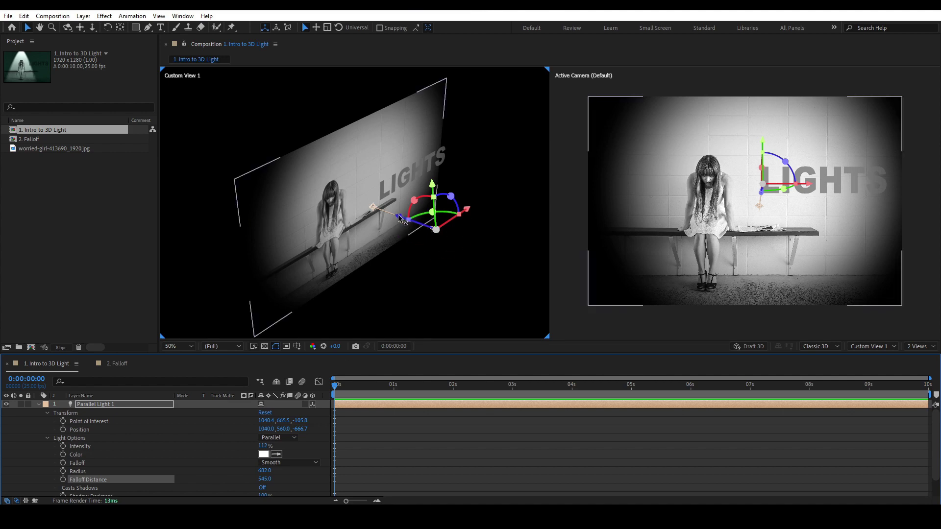
pyautogui.moveTo(398, 214); pyautogui.dragTo(223, 167)
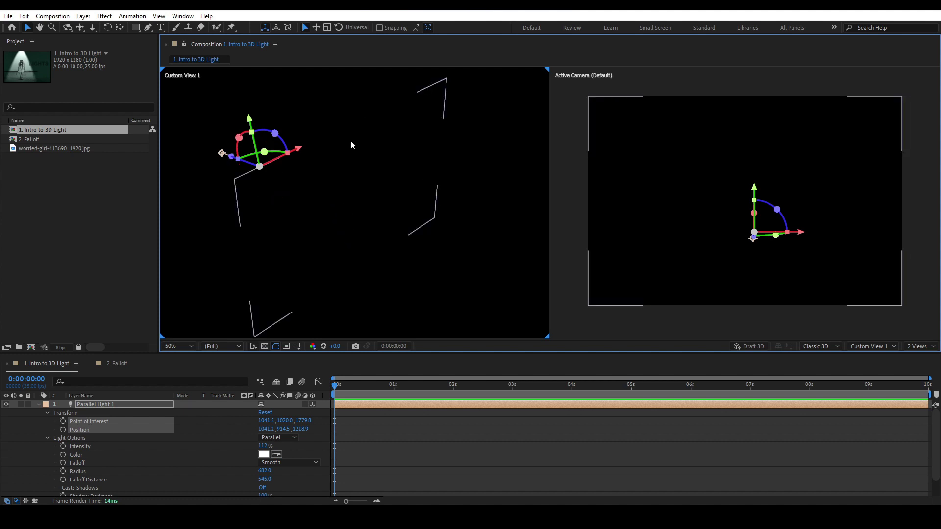
pyautogui.moveTo(230, 157); pyautogui.dragTo(347, 226)
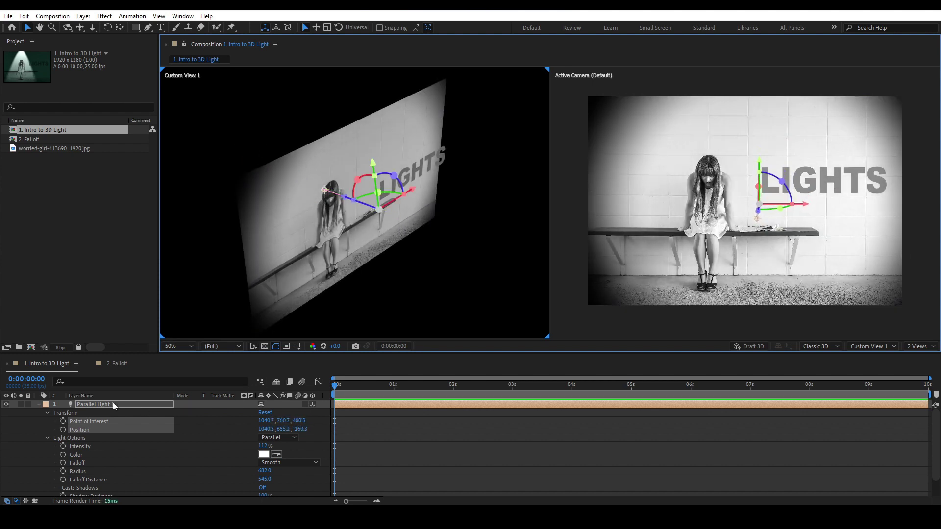
pyautogui.click(39, 404)
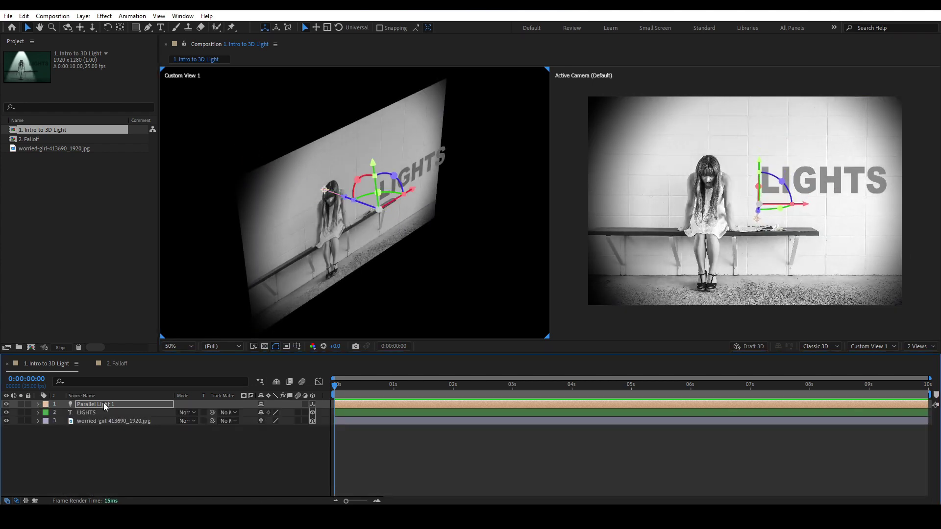
pyautogui.click(83, 396)
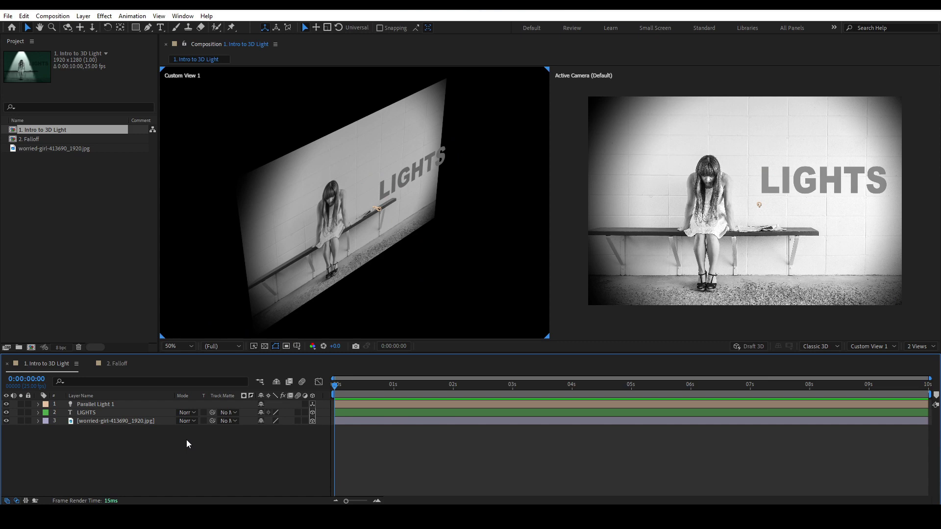
# Step: Change Parallel Light 1's type to Point and move the light closer to the picture, to a depth of about -84.4
pyautogui.doubleClick(108, 402)
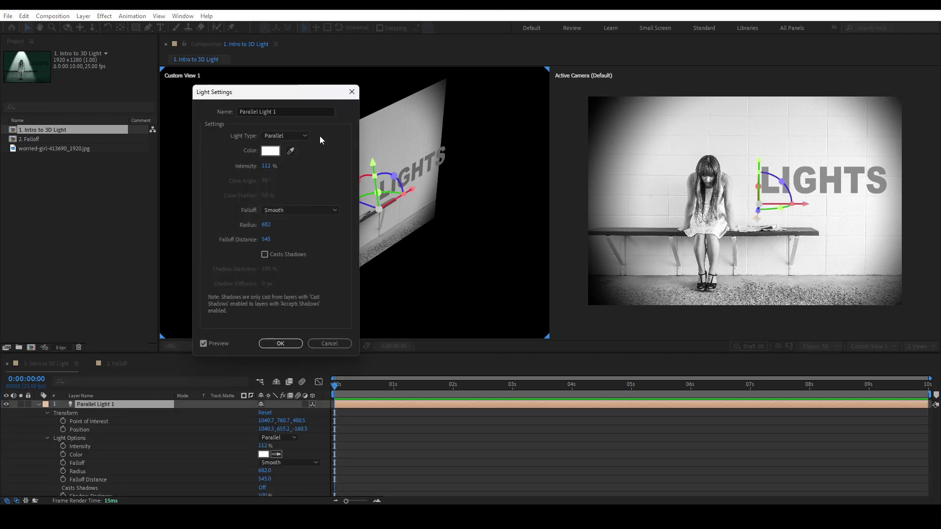
pyautogui.click(304, 136)
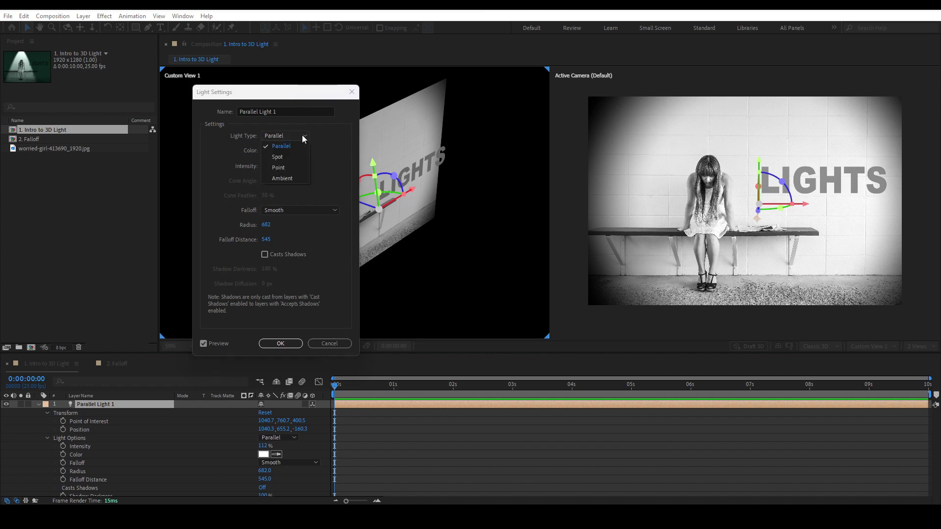
pyautogui.click(280, 168)
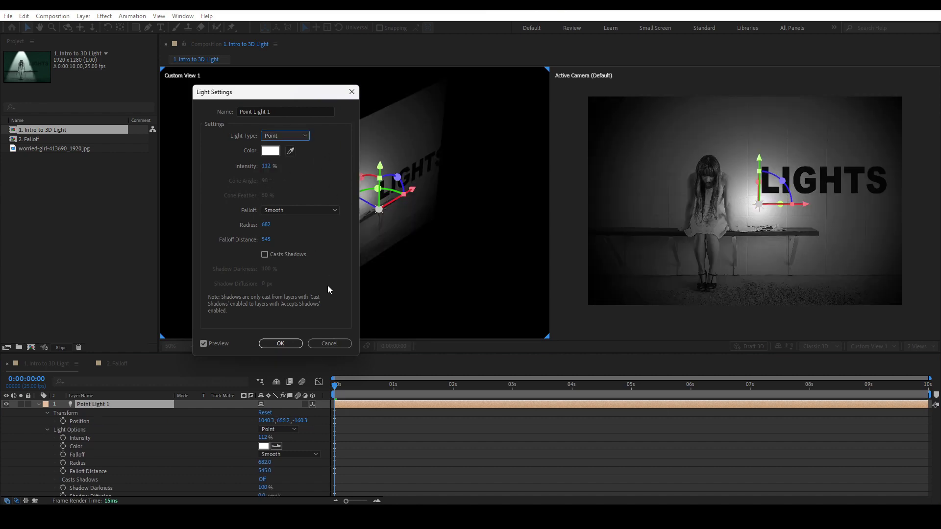
pyautogui.click(275, 345)
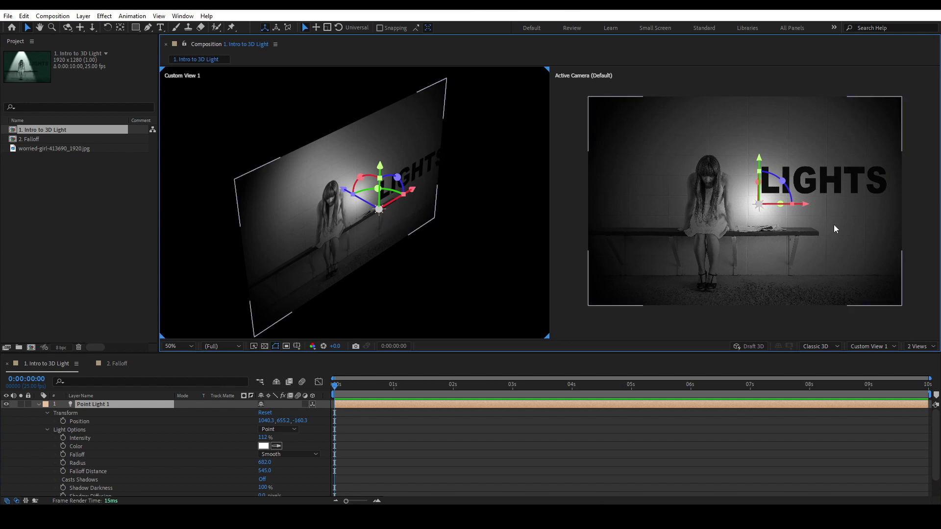
pyautogui.moveTo(346, 194)
pyautogui.mouseDown()
pyautogui.moveTo(300, 167)
pyautogui.moveTo(340, 192)
pyautogui.mouseUp()
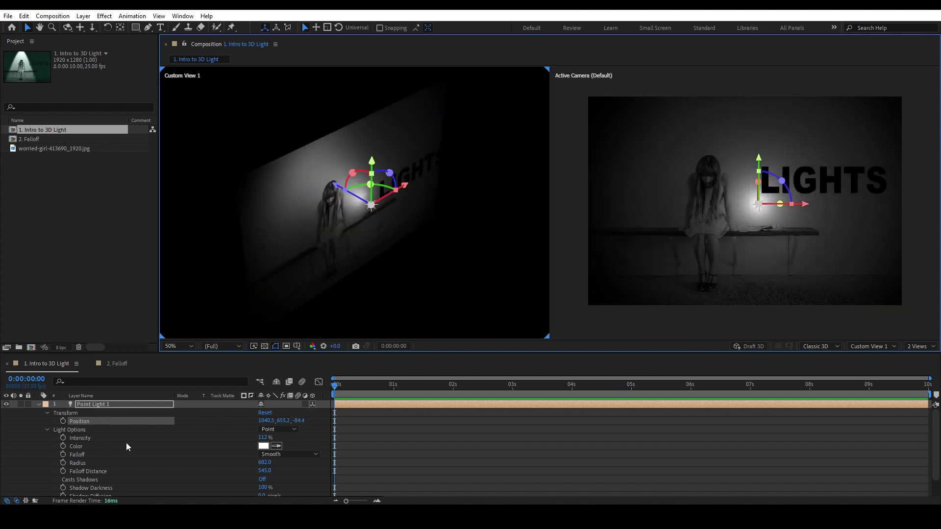
# Step: Set the color of Point Light 1 to a deep red in its light options
pyautogui.scroll(-2, 152, 446)
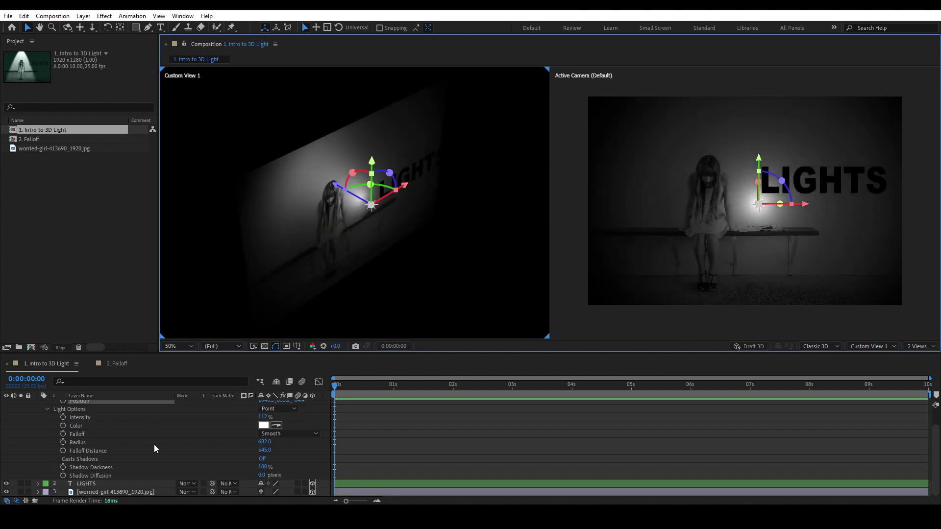
pyautogui.click(89, 418)
pyautogui.click(86, 426)
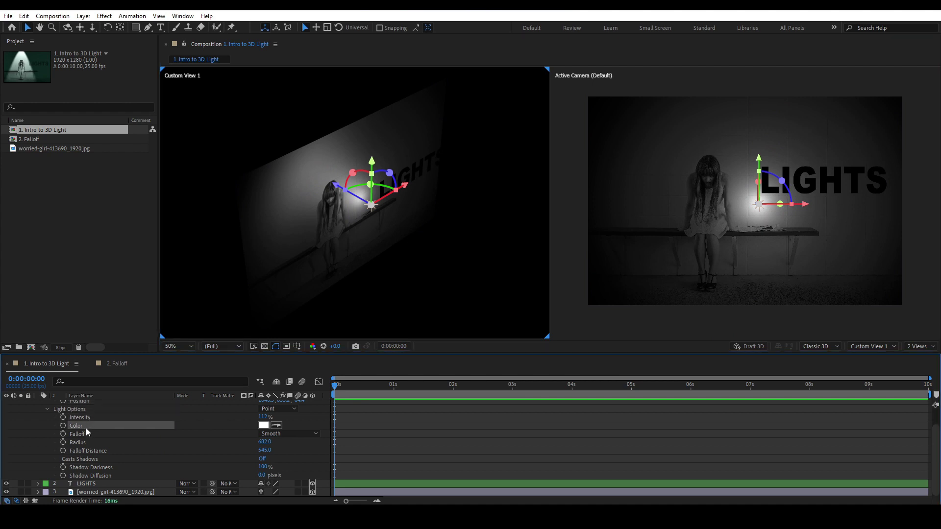
pyautogui.click(83, 435)
pyautogui.click(92, 441)
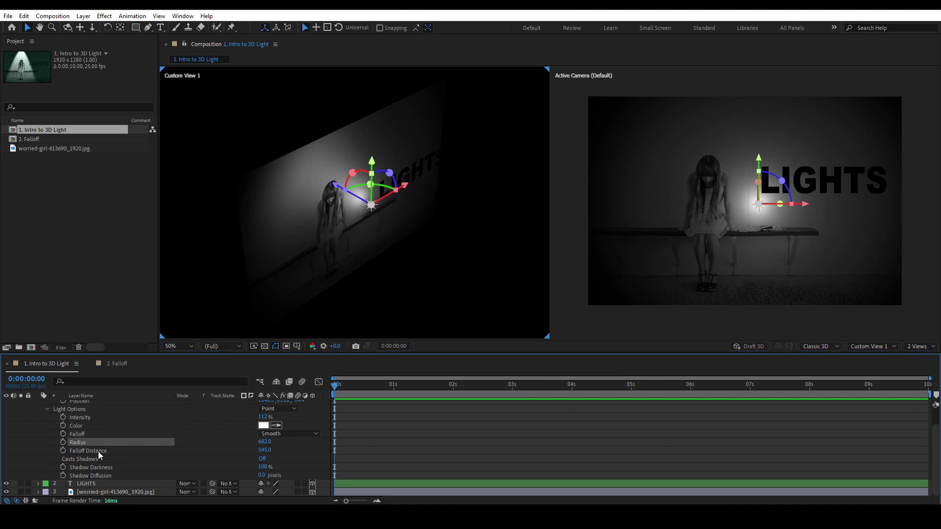
pyautogui.scroll(1, 84, 436)
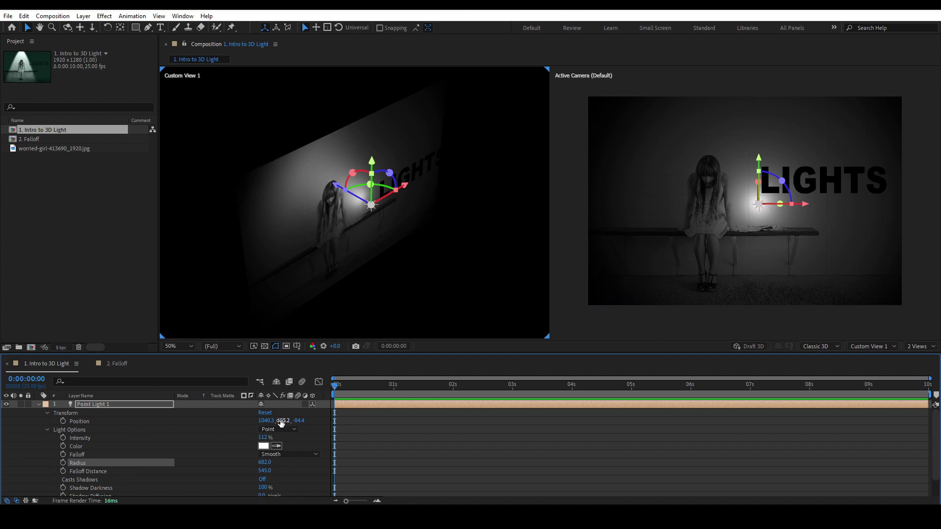
pyautogui.click(262, 446)
pyautogui.moveTo(396, 313); pyautogui.dragTo(397, 291)
pyautogui.click(515, 275)
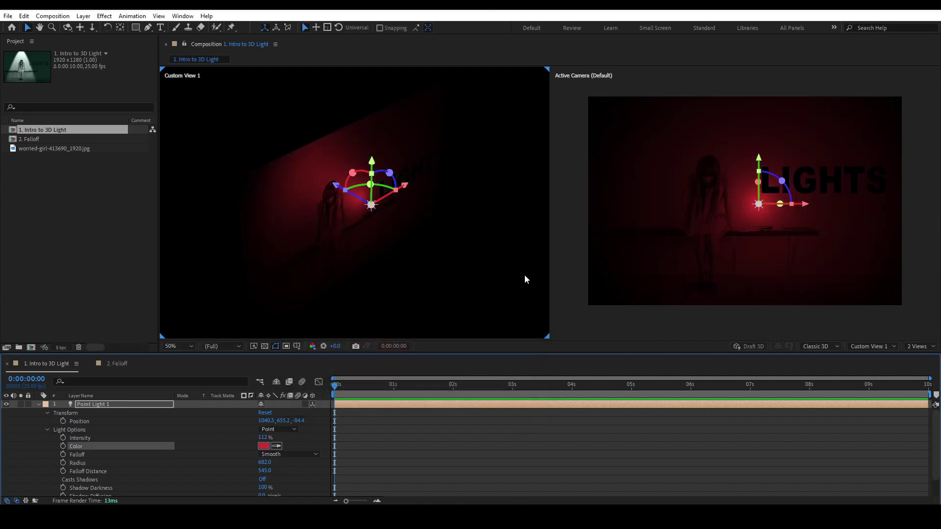
# Step: Move the point light along X to a position of about 959, 655.2, -84.4, and bring the LIGHTS text forward from the picture
pyautogui.moveTo(805, 209); pyautogui.dragTo(787, 198)
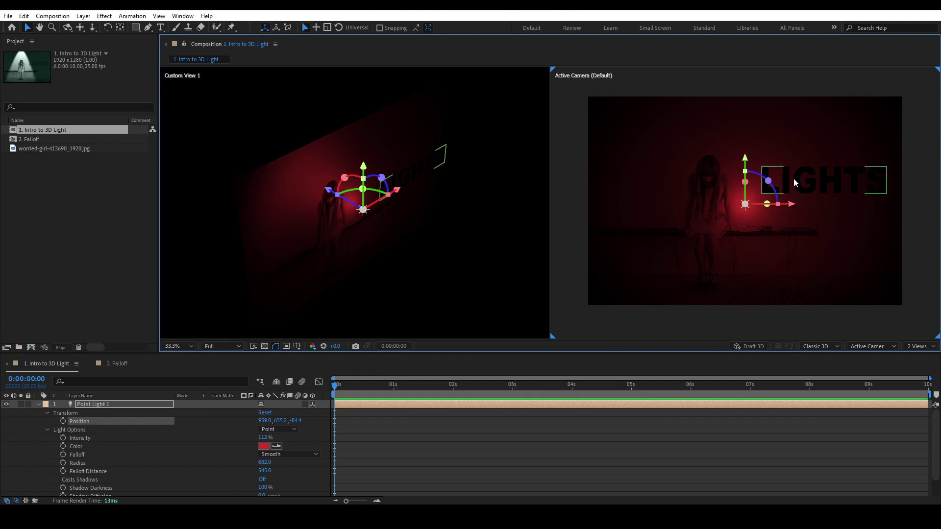
pyautogui.click(808, 186)
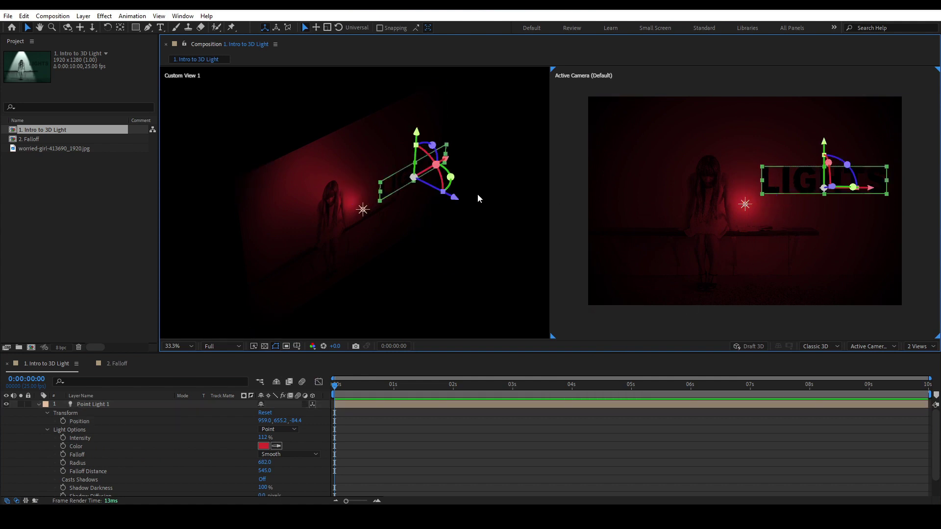
pyautogui.moveTo(458, 199); pyautogui.dragTo(478, 211)
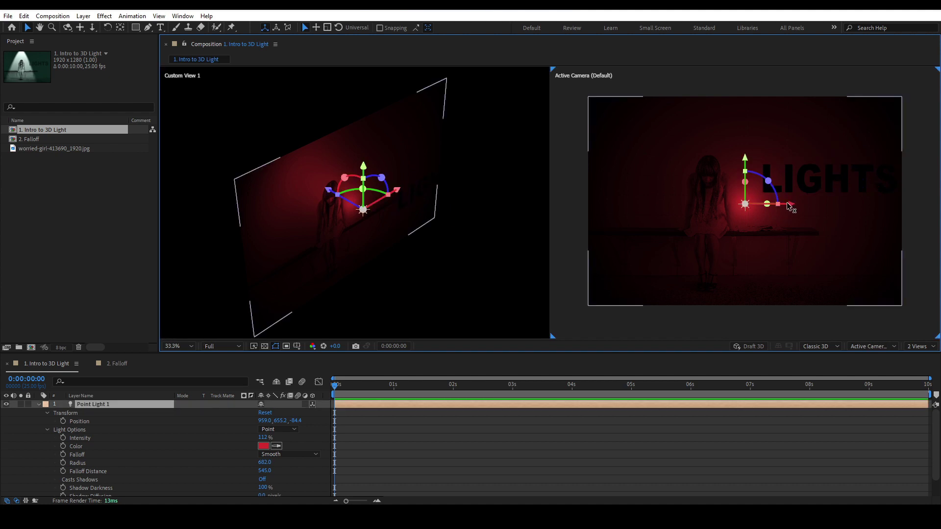
# Step: Move the point light over the girl's head, to a position of about 761.4, 463.5, -84.4, and deselect it
pyautogui.moveTo(787, 203); pyautogui.dragTo(792, 203)
pyautogui.moveTo(747, 155); pyautogui.dragTo(747, 115)
pyautogui.moveTo(789, 172); pyautogui.dragTo(754, 172)
pyautogui.click(746, 319)
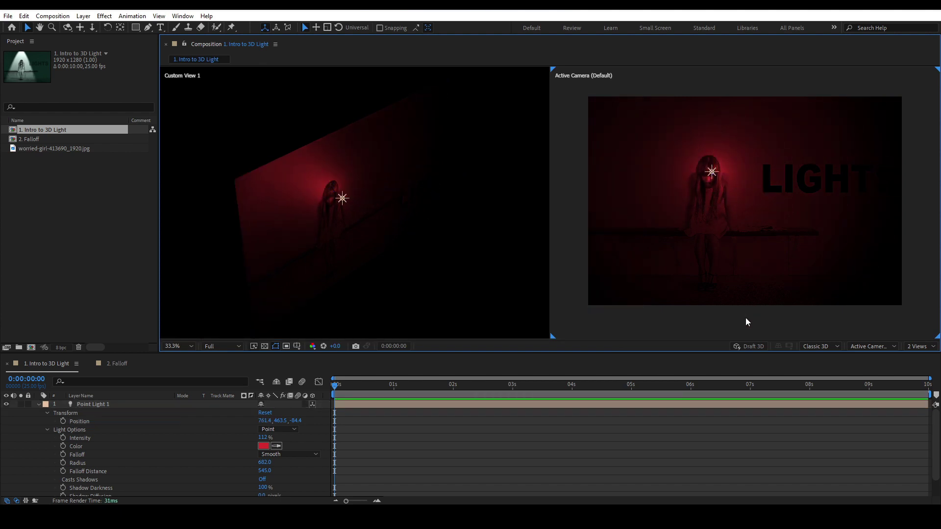
# Step: Shift the LIGHTS text along its X axis closer to the girl, and deselect it
pyautogui.click(814, 189)
pyautogui.moveTo(869, 186)
pyautogui.mouseDown()
pyautogui.moveTo(832, 184)
pyautogui.moveTo(855, 186)
pyautogui.mouseUp()
pyautogui.click(490, 474)
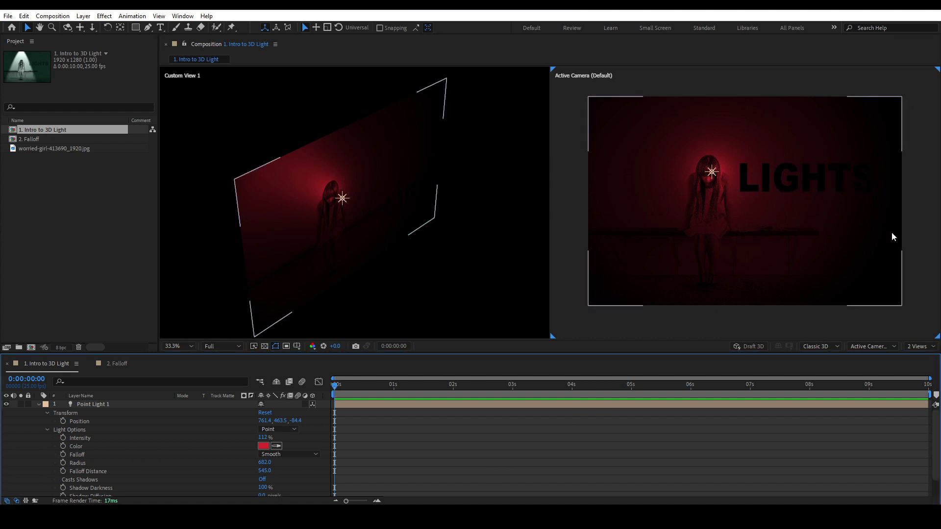
# Step: Collapse Point Light 1's properties and change its light type to Spot in the light settings, leaving shadow casting off
pyautogui.click(128, 404)
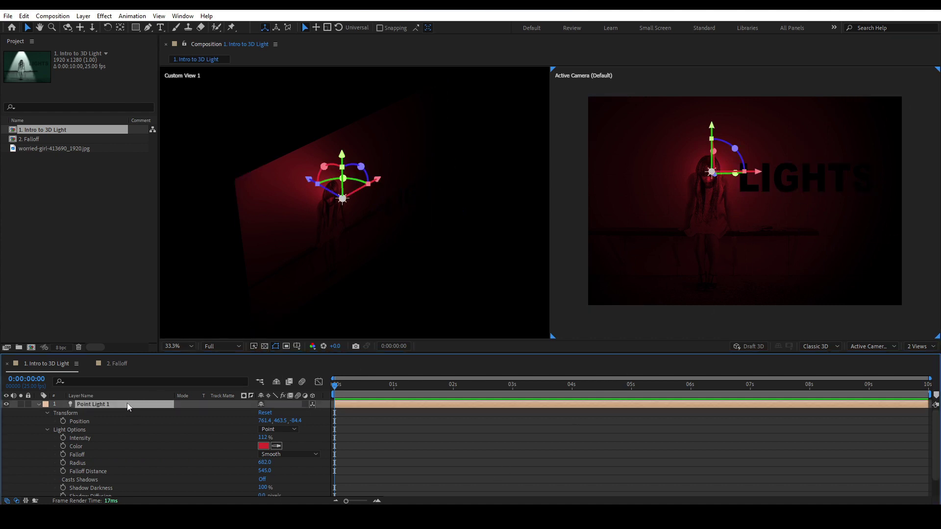
pyautogui.click(39, 404)
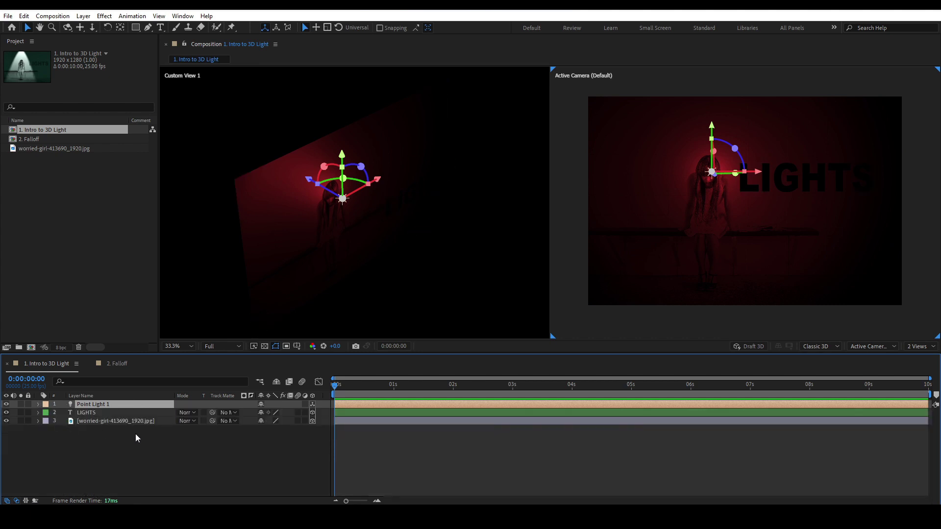
pyautogui.doubleClick(97, 404)
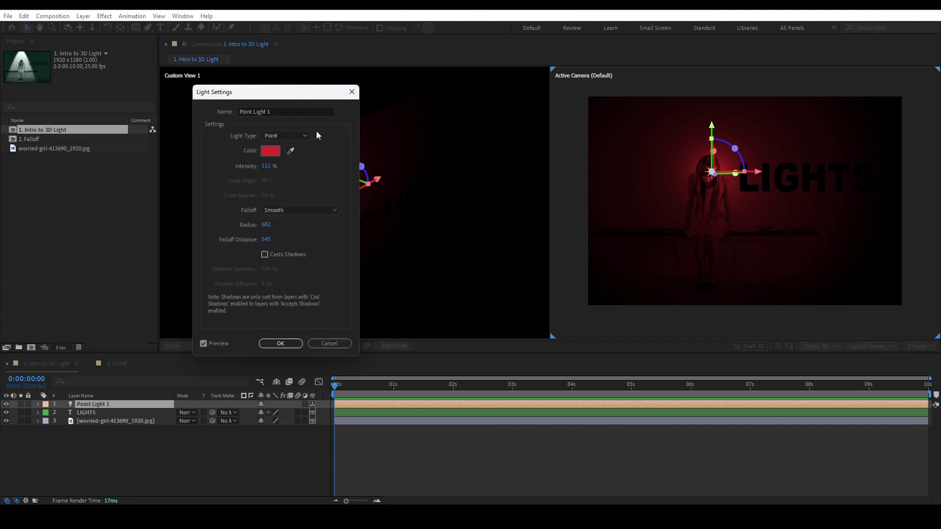
pyautogui.click(299, 136)
pyautogui.click(294, 155)
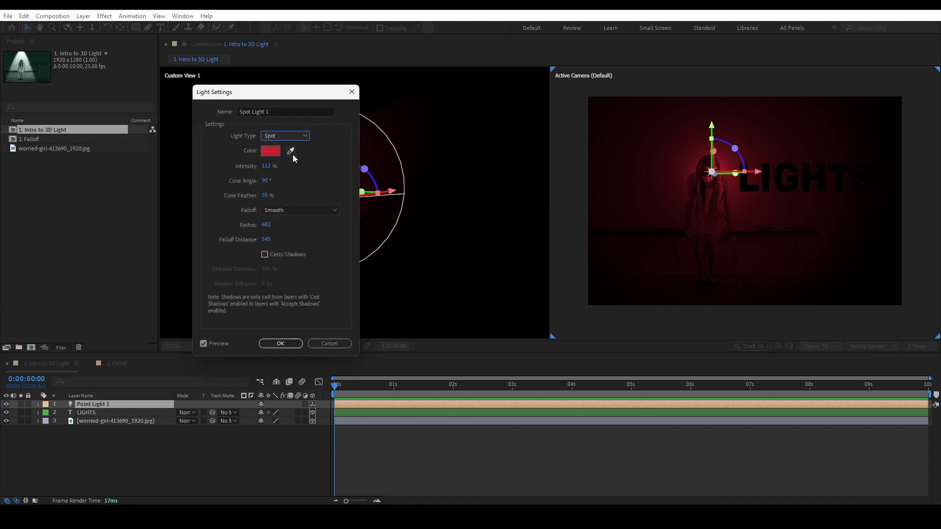
pyautogui.moveTo(316, 94); pyautogui.dragTo(376, 59)
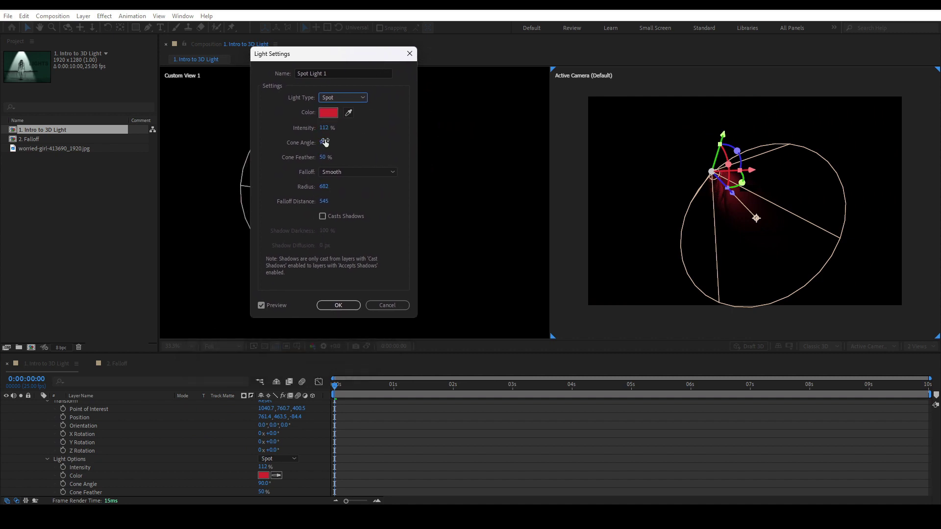
pyautogui.click(322, 216)
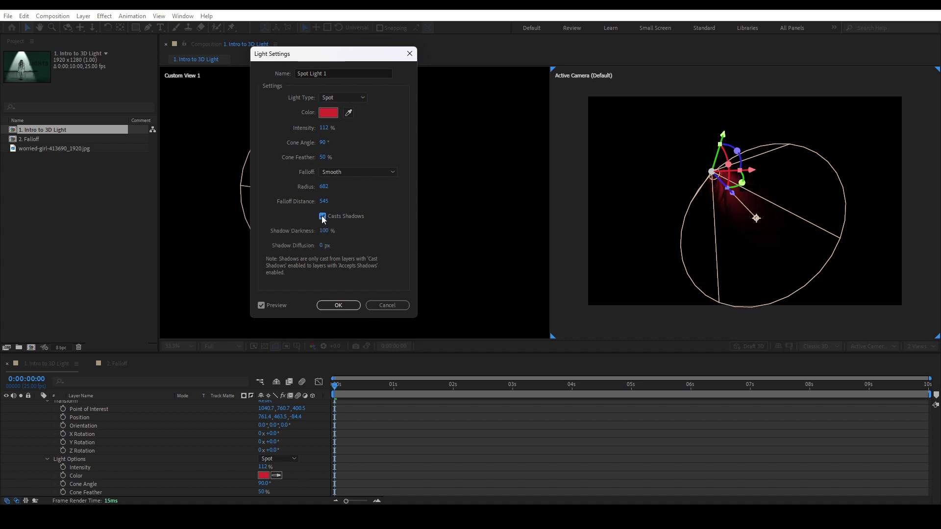
pyautogui.click(323, 216)
pyautogui.click(342, 307)
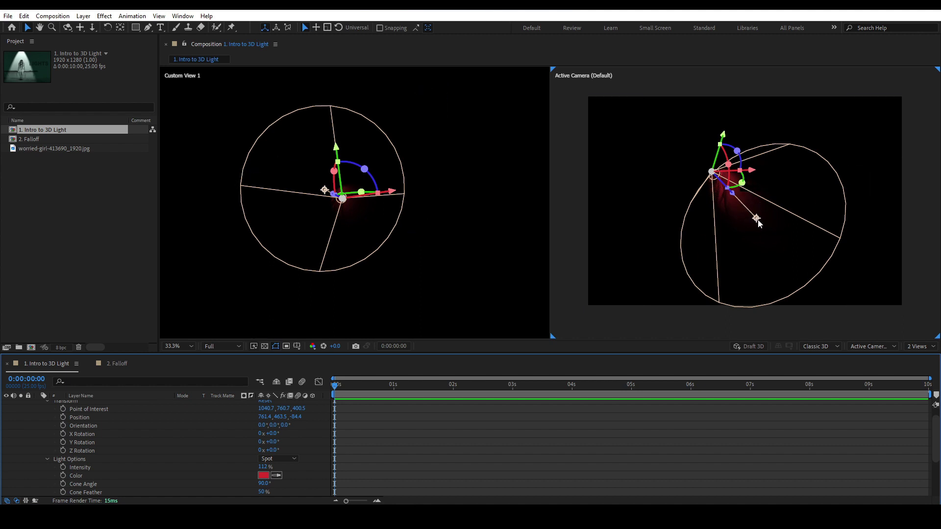
# Step: Move the spot light's point of interest to about 819.8, 564, 400.5 and set its intensity to 295%
pyautogui.moveTo(757, 219); pyautogui.dragTo(726, 191)
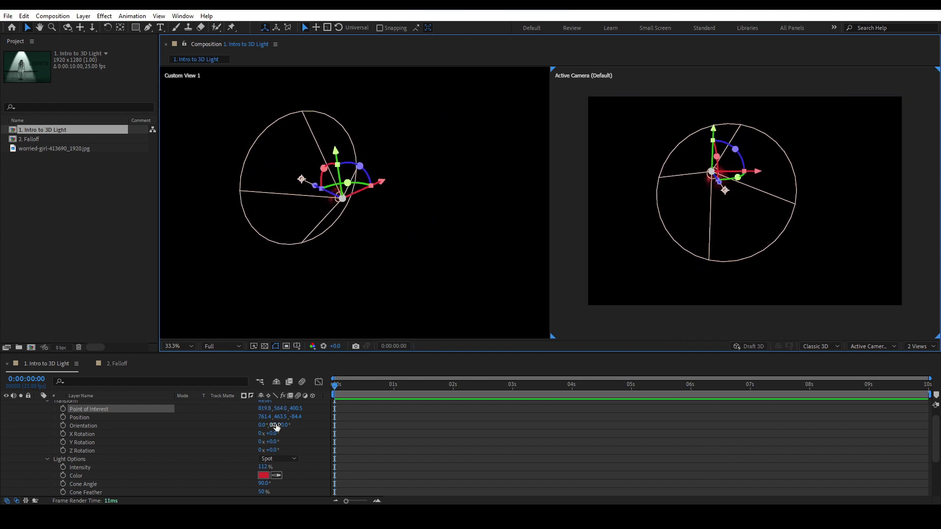
pyautogui.scroll(-2, 91, 441)
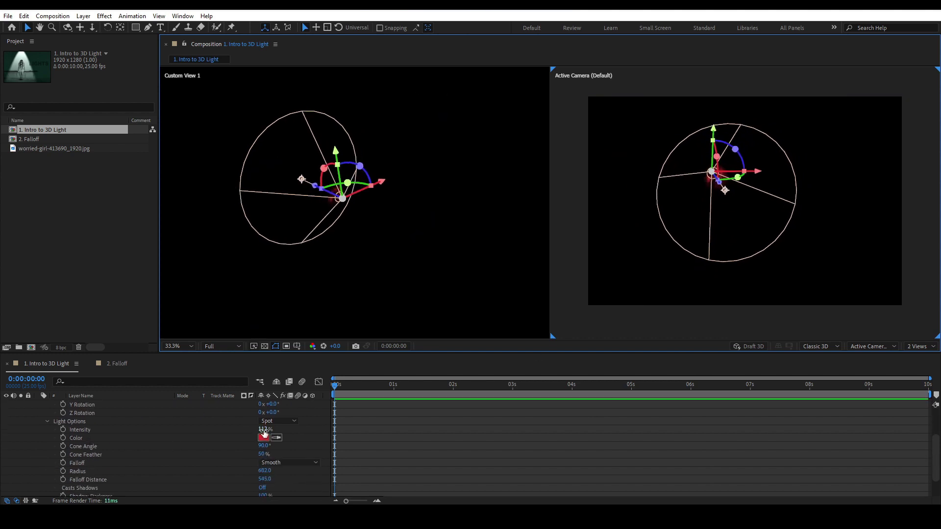
pyautogui.moveTo(264, 429); pyautogui.dragTo(346, 422)
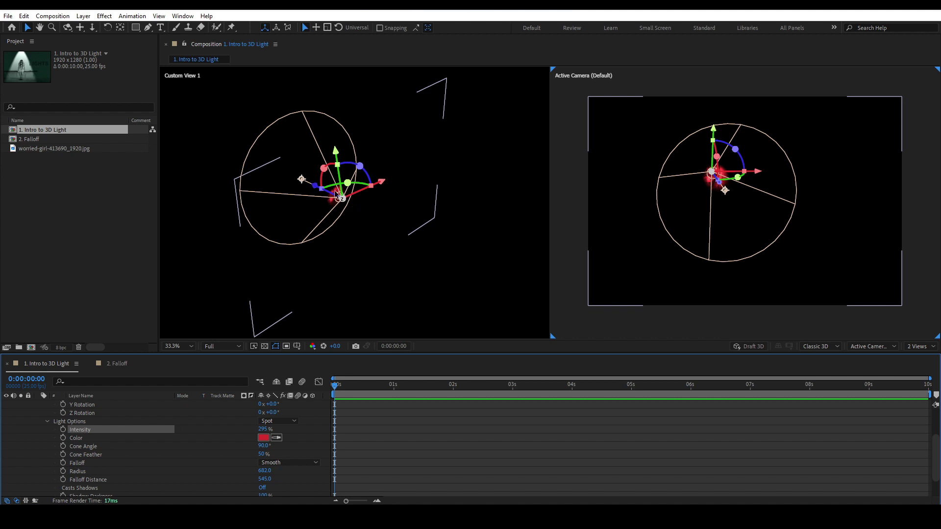
# Step: Pull the spot light back from the picture, shift it along X toward the text, and set its cone angle to 87°
pyautogui.moveTo(314, 190); pyautogui.dragTo(349, 233)
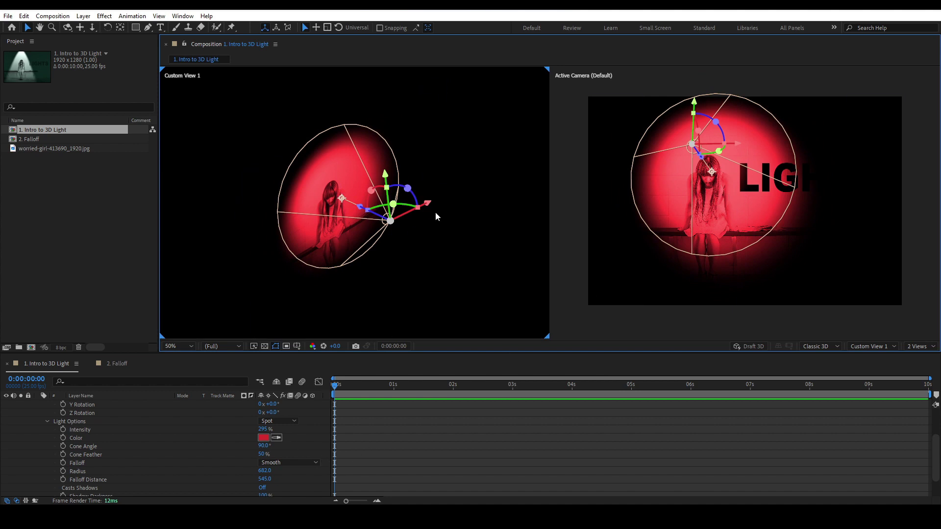
pyautogui.moveTo(428, 202)
pyautogui.mouseDown()
pyautogui.moveTo(453, 198)
pyautogui.moveTo(443, 202)
pyautogui.mouseUp()
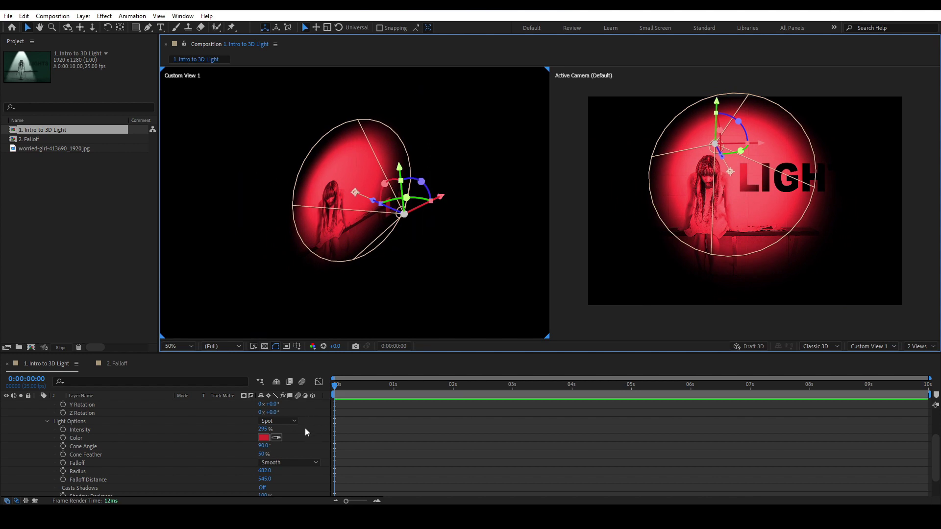
pyautogui.scroll(-1, 111, 451)
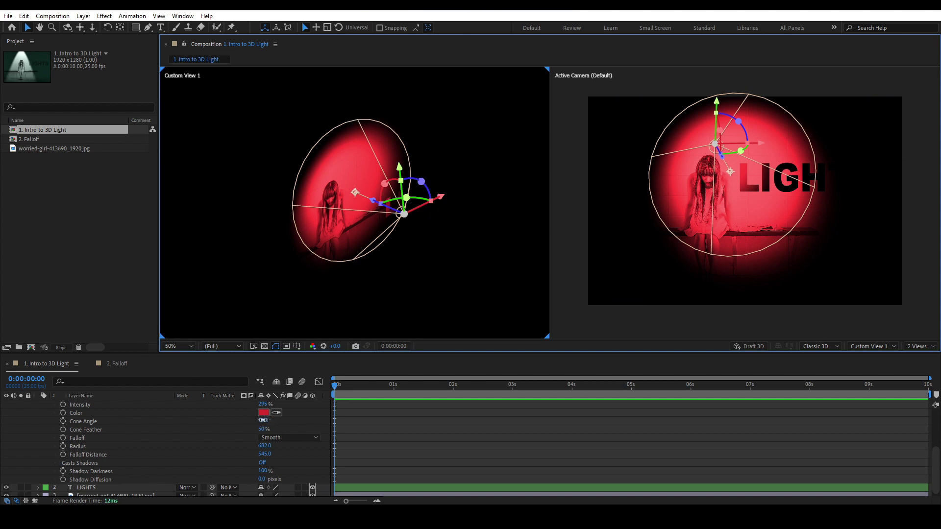
pyautogui.moveTo(263, 420)
pyautogui.mouseDown()
pyautogui.moveTo(245, 425)
pyautogui.moveTo(261, 425)
pyautogui.mouseUp()
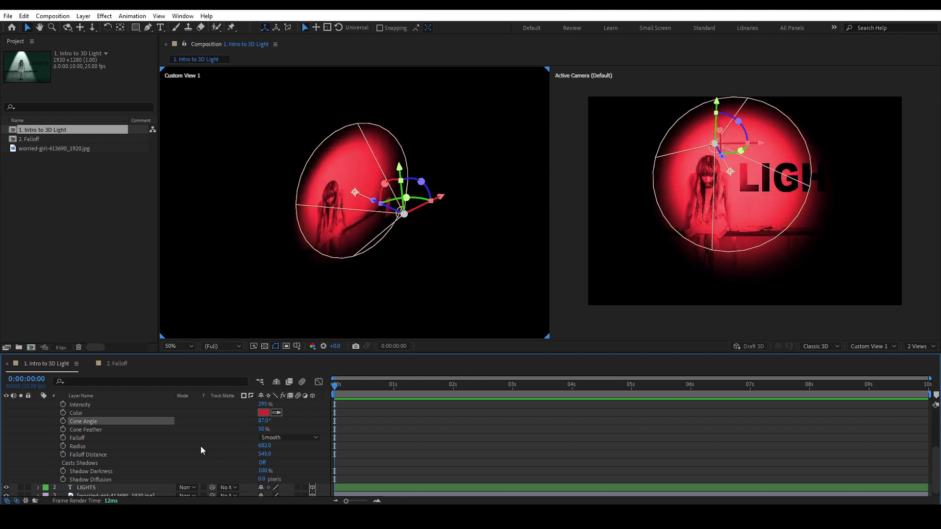
# Step: Try a cone feather of 0% on the spot light, then set it to 44%
pyautogui.click(91, 431)
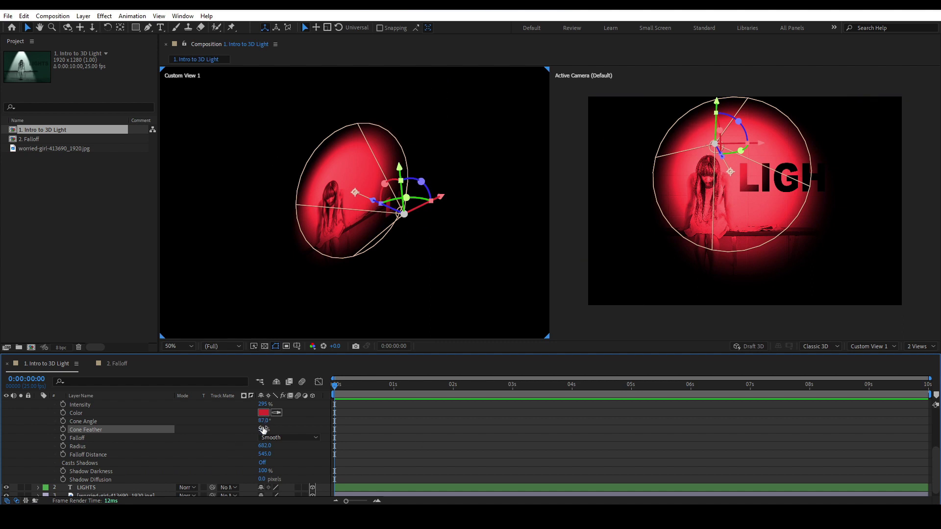
pyautogui.moveTo(260, 428); pyautogui.dragTo(195, 425)
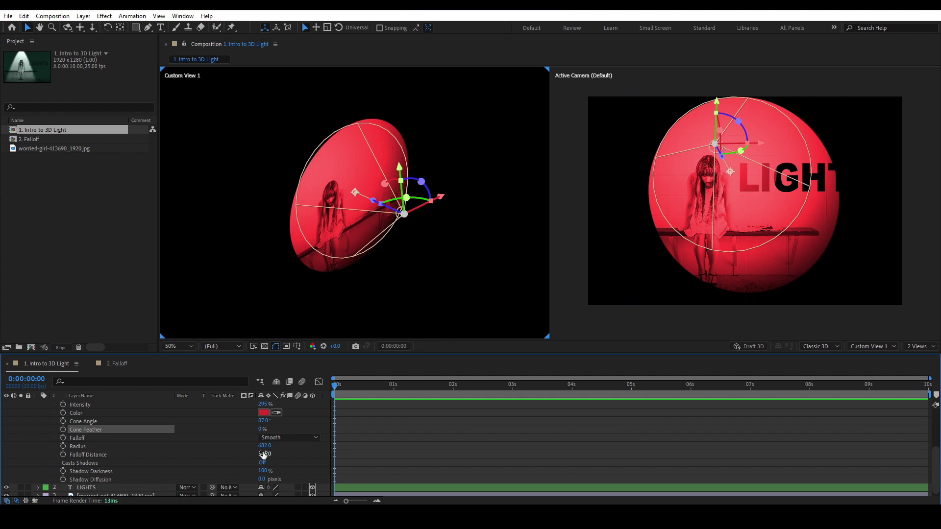
pyautogui.moveTo(260, 429); pyautogui.dragTo(278, 427)
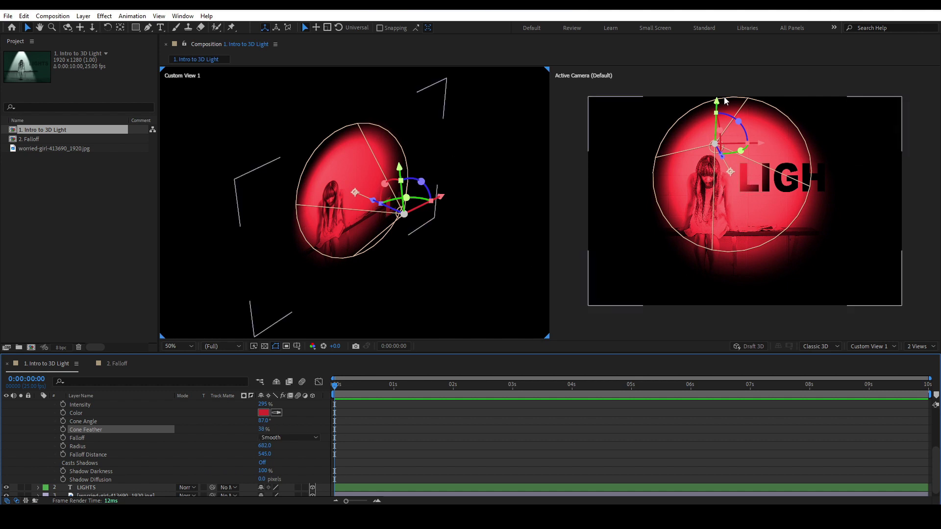
pyautogui.moveTo(262, 429); pyautogui.dragTo(265, 431)
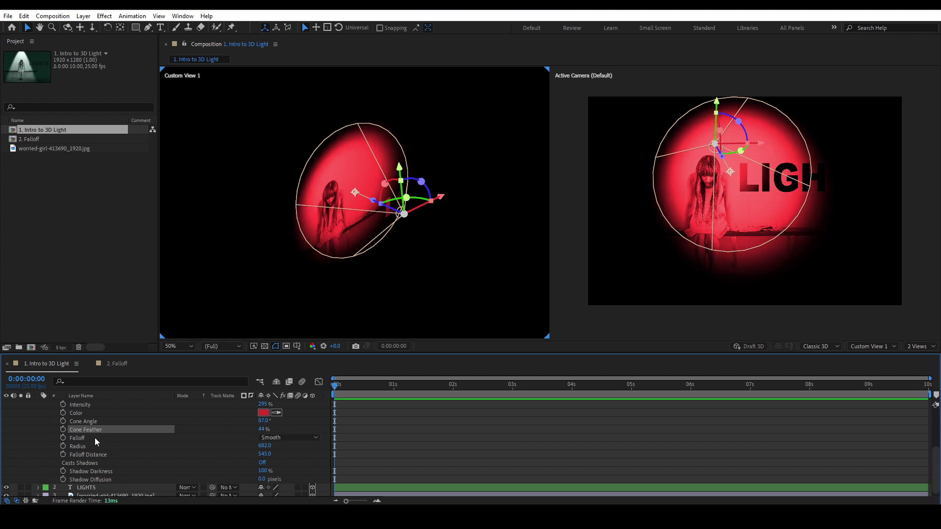
# Step: Try larger and smaller falloff radii on the spot light, including 734 and 368, and set the radius to 779
pyautogui.click(95, 438)
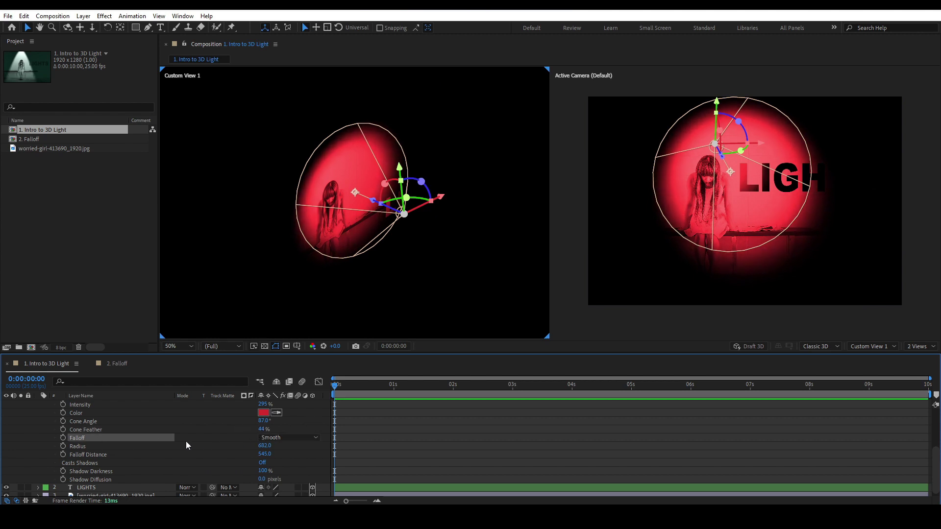
pyautogui.click(138, 447)
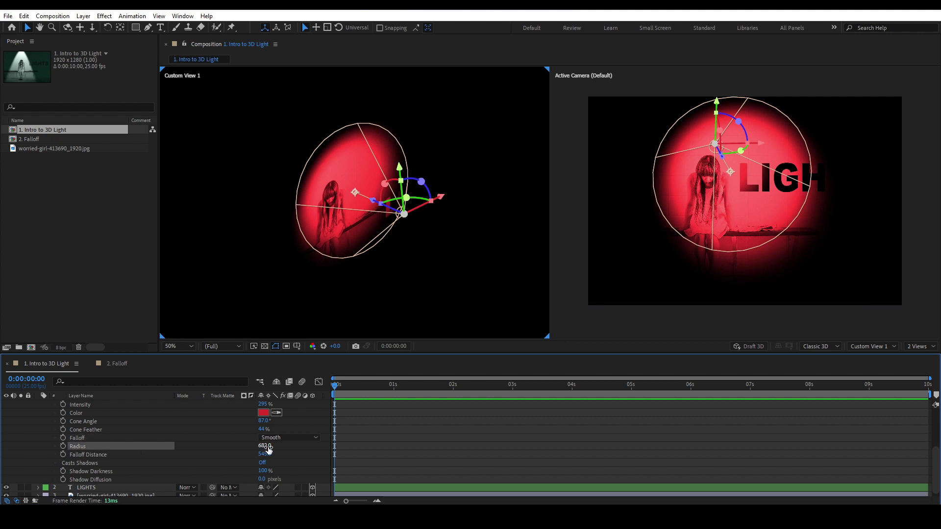
pyautogui.moveTo(265, 447); pyautogui.dragTo(248, 449)
pyautogui.moveTo(280, 445); pyautogui.dragTo(379, 439)
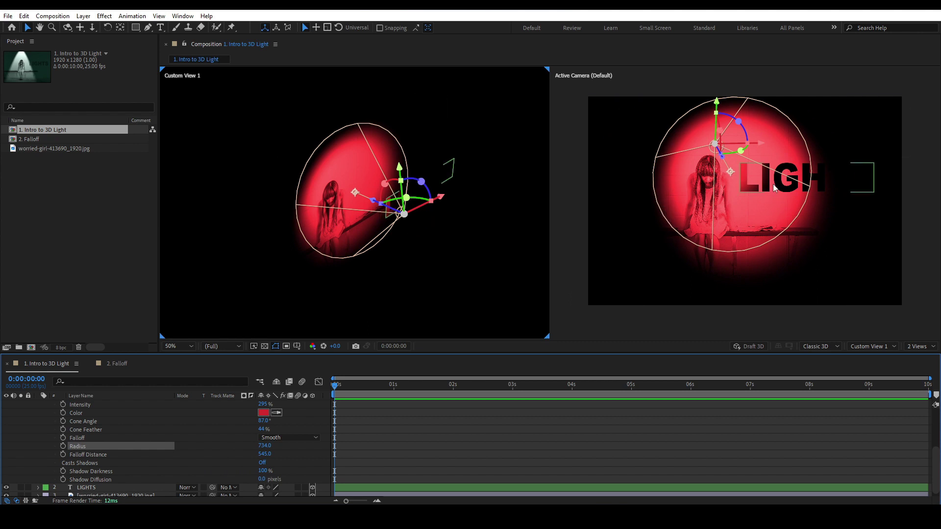
pyautogui.moveTo(264, 446); pyautogui.dragTo(321, 441)
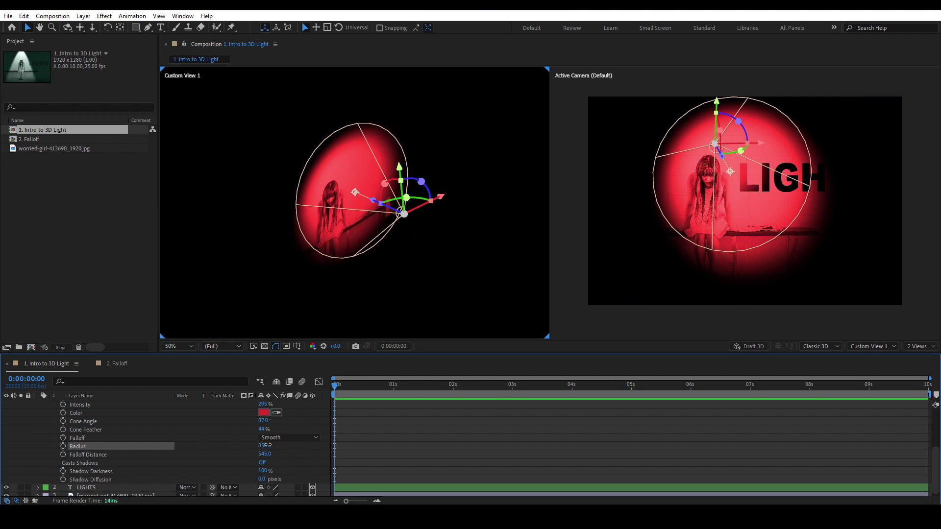
pyautogui.moveTo(268, 445); pyautogui.dragTo(2, 417)
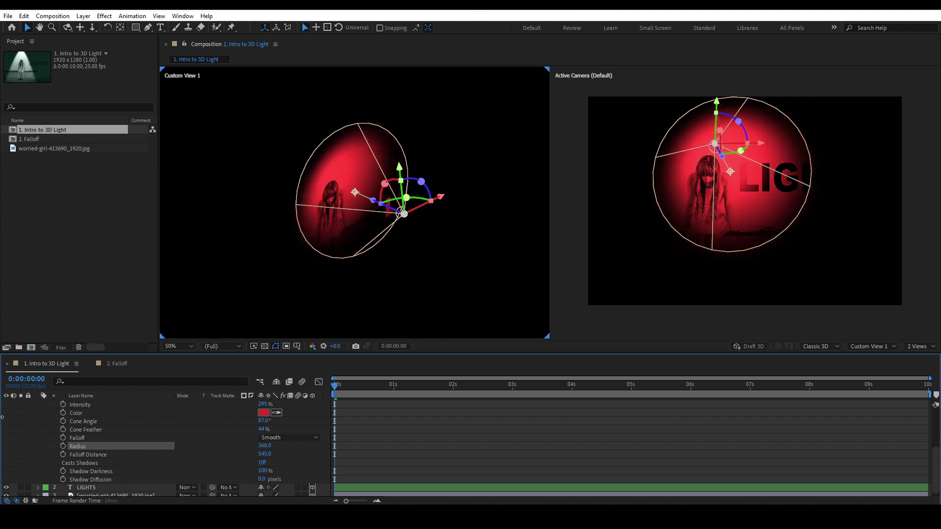
pyautogui.moveTo(264, 446); pyautogui.dragTo(453, 429)
# Step: Vary the spot light's falloff distance, set it to 506, and deselect the light
pyautogui.click(98, 458)
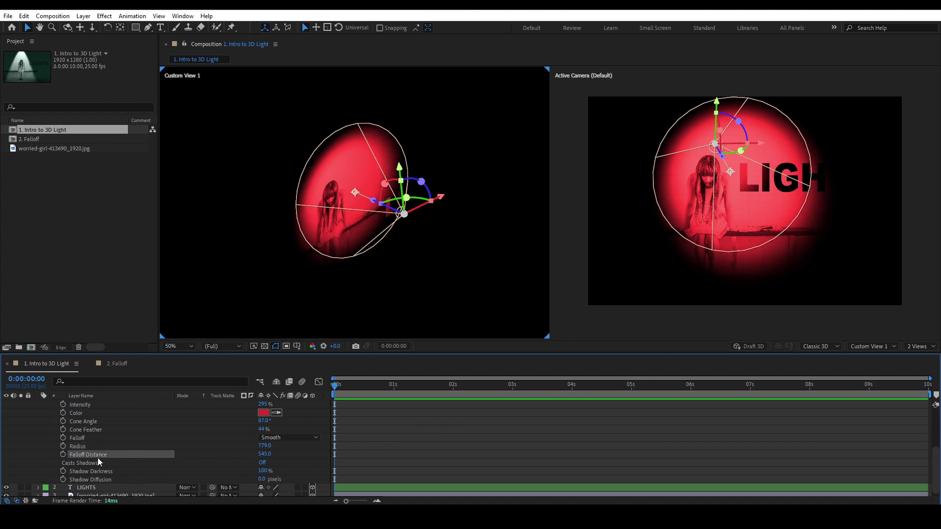
pyautogui.moveTo(265, 456); pyautogui.dragTo(162, 455)
pyautogui.moveTo(264, 455); pyautogui.dragTo(348, 450)
pyautogui.click(297, 463)
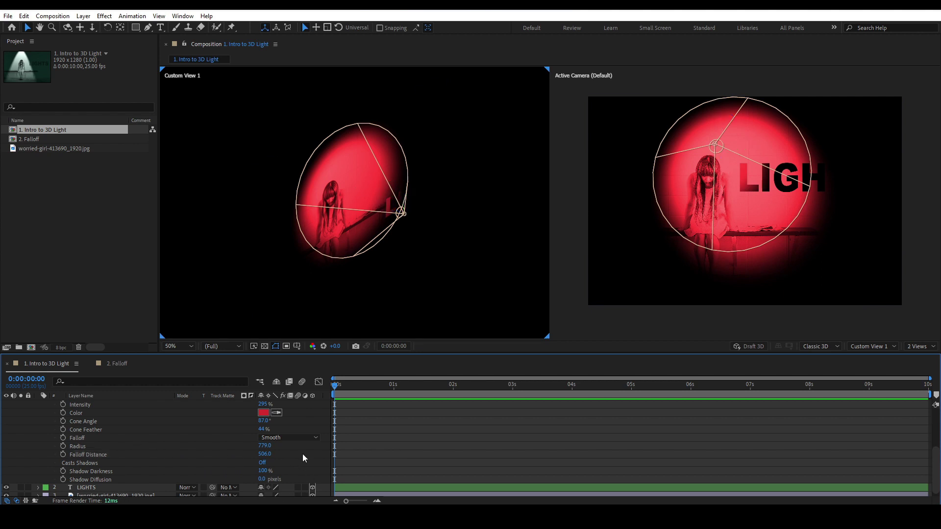
# Step: Examine the falloff types available for the spot light, leaving Smooth selected
pyautogui.click(76, 437)
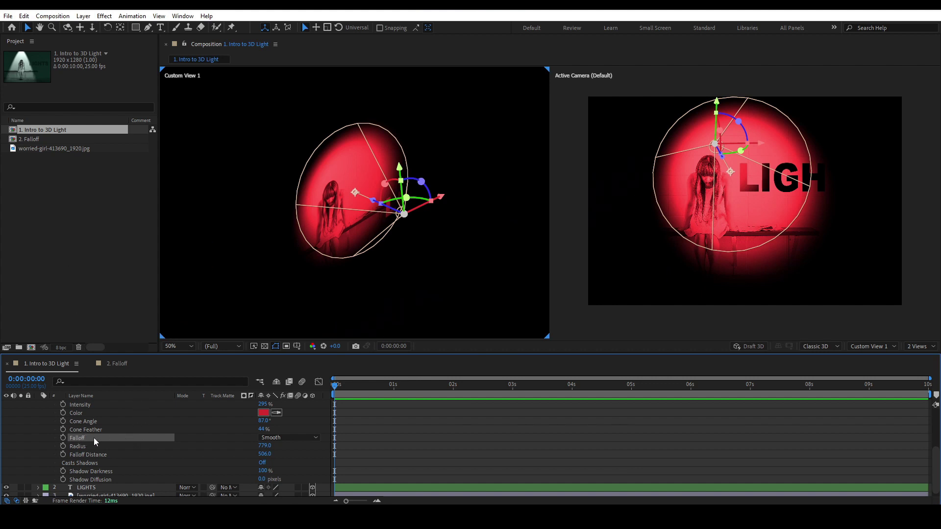
pyautogui.click(309, 437)
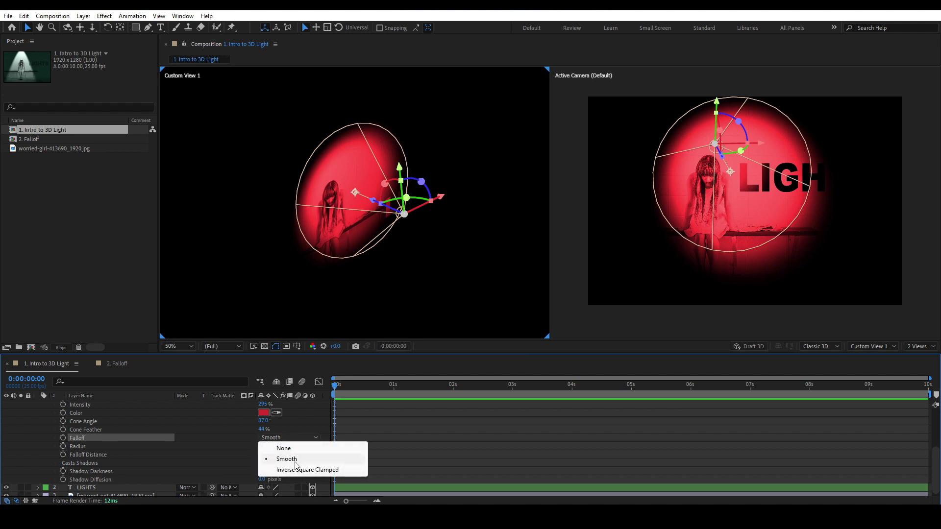
pyautogui.click(154, 367)
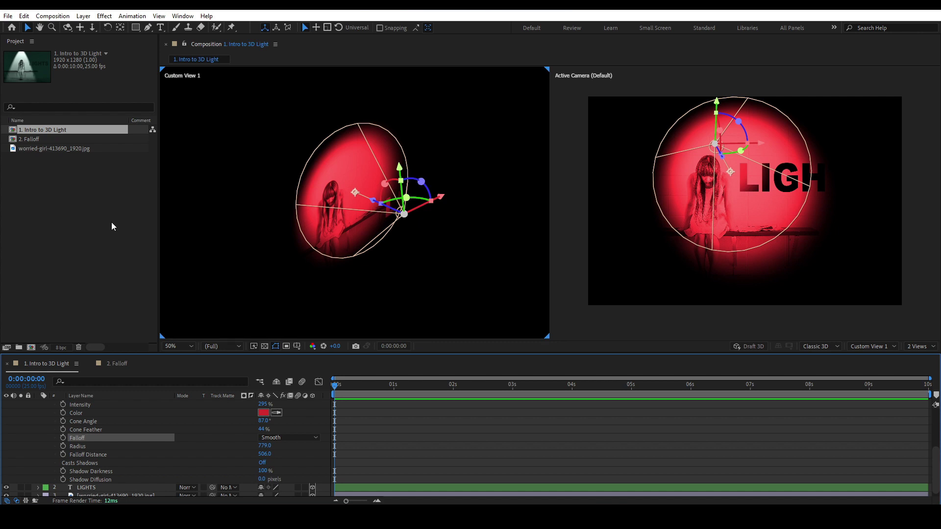
# Step: Open the 2. Falloff composition, return to the start of its timeline, and select Spot Light 1
pyautogui.doubleClick(34, 139)
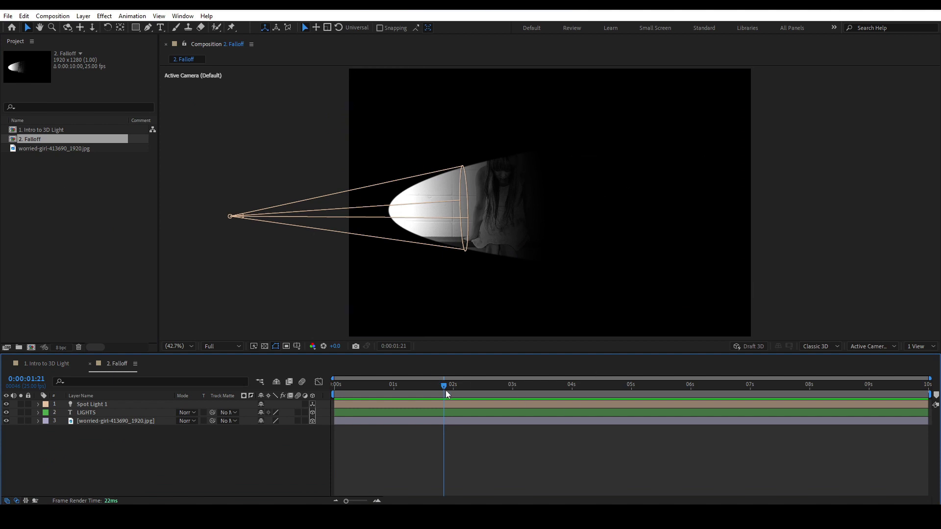
pyautogui.moveTo(446, 391); pyautogui.dragTo(316, 394)
pyautogui.click(93, 405)
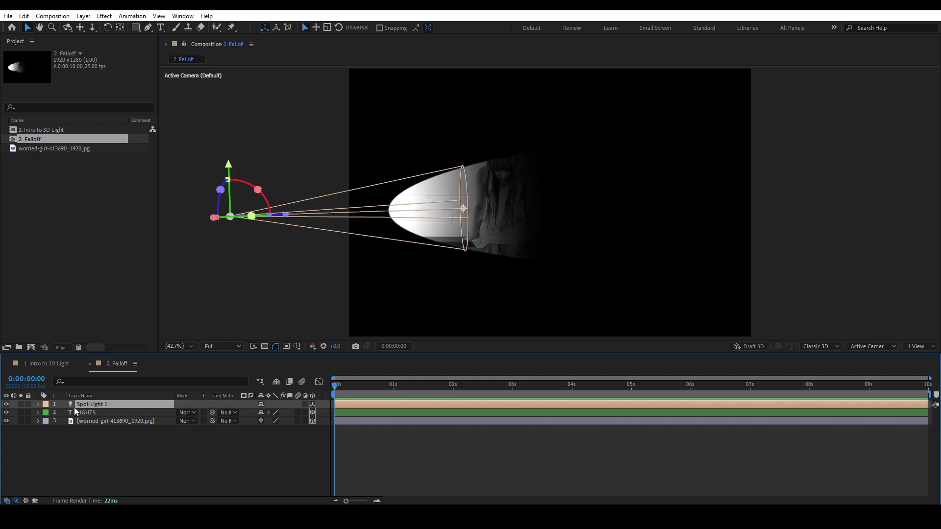
# Step: Expand the light options of Spot Light 1 and select its Falloff property
pyautogui.click(38, 405)
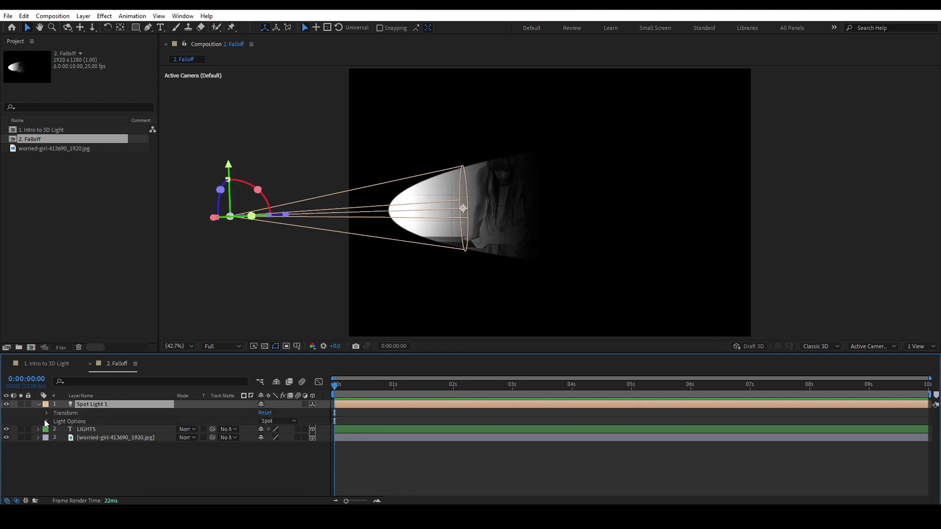
pyautogui.click(46, 422)
pyautogui.scroll(-1, 43, 445)
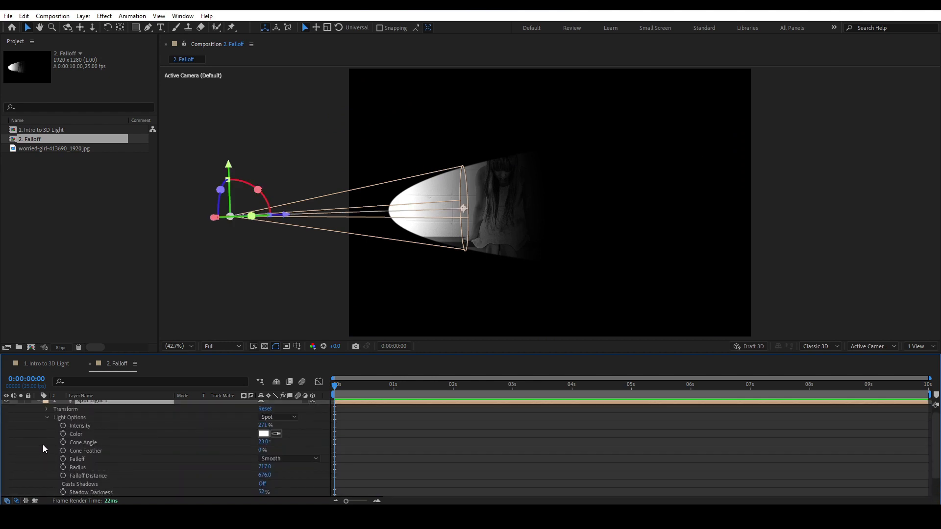
pyautogui.click(81, 461)
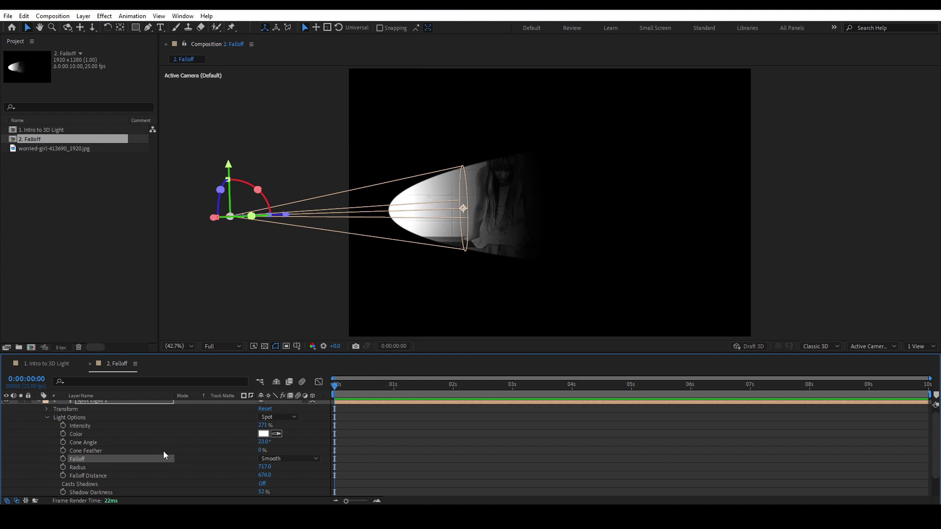
# Step: Try None as the spot light's falloff type and return it to Smooth
pyautogui.click(288, 459)
pyautogui.click(290, 469)
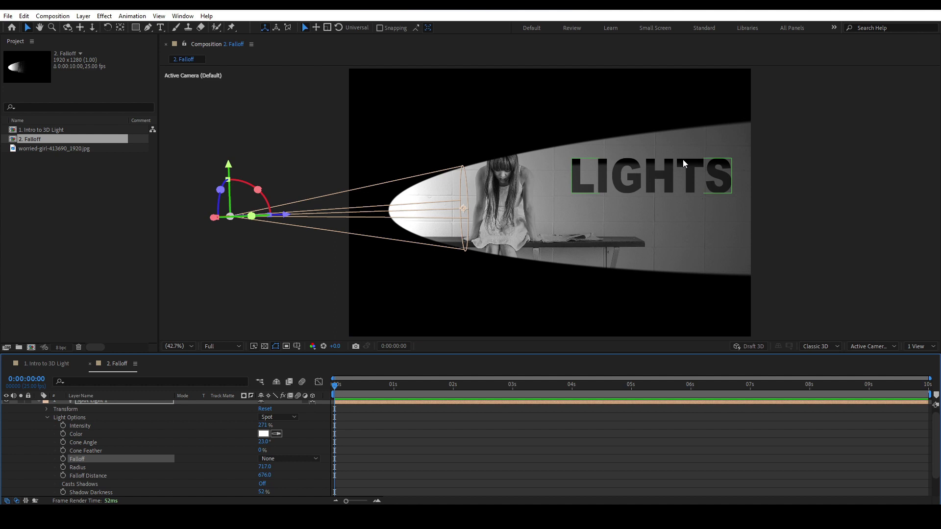
pyautogui.click(299, 460)
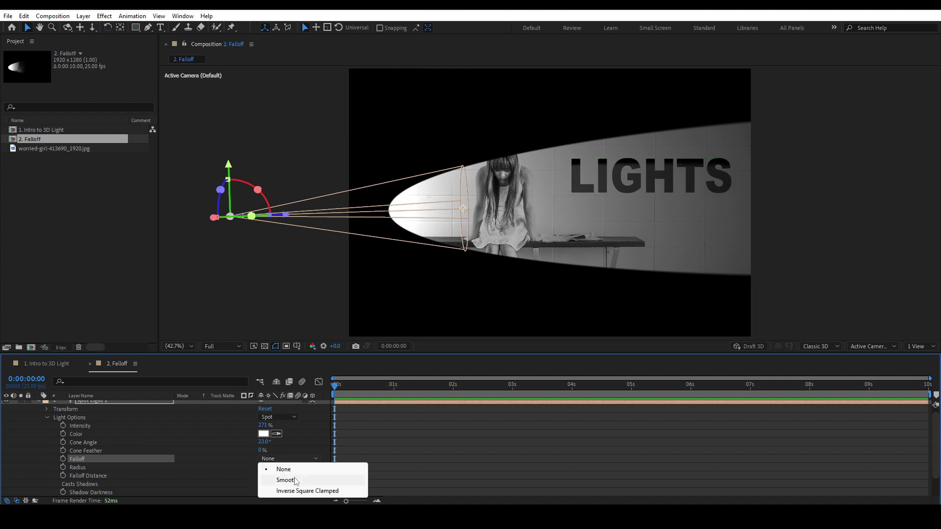
pyautogui.click(292, 480)
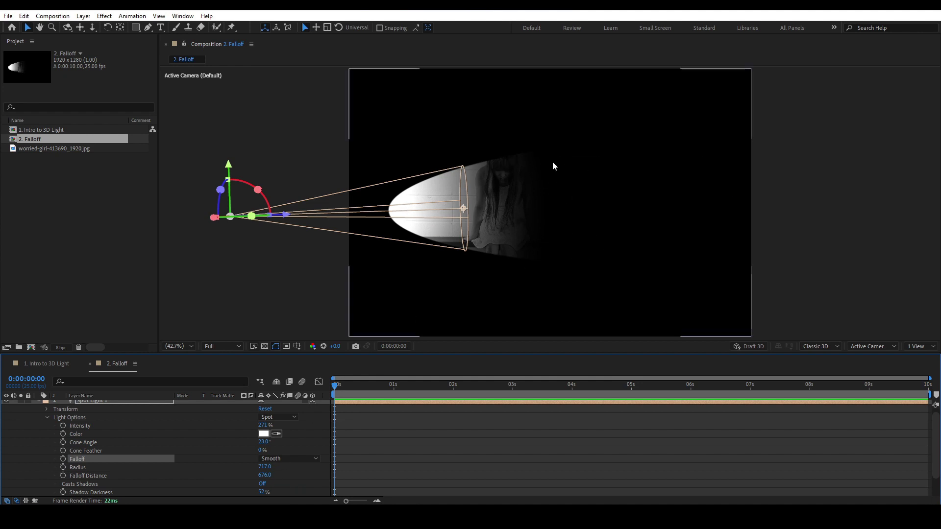
# Step: Set the spot light's radius and falloff distance both to 0 and deselect the property
pyautogui.scroll(-2, 238, 429)
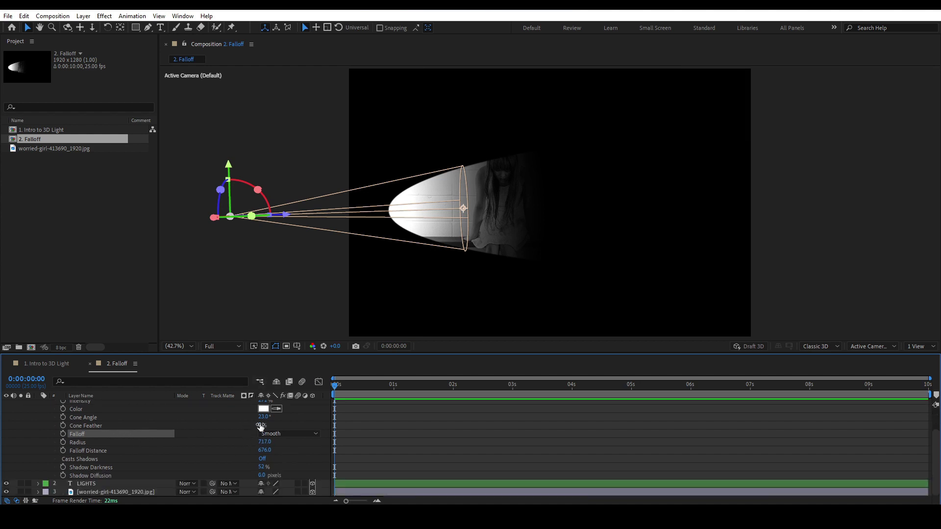
pyautogui.click(267, 443)
pyautogui.write('0')
pyautogui.press('Return')
pyautogui.click(265, 451)
pyautogui.write('0')
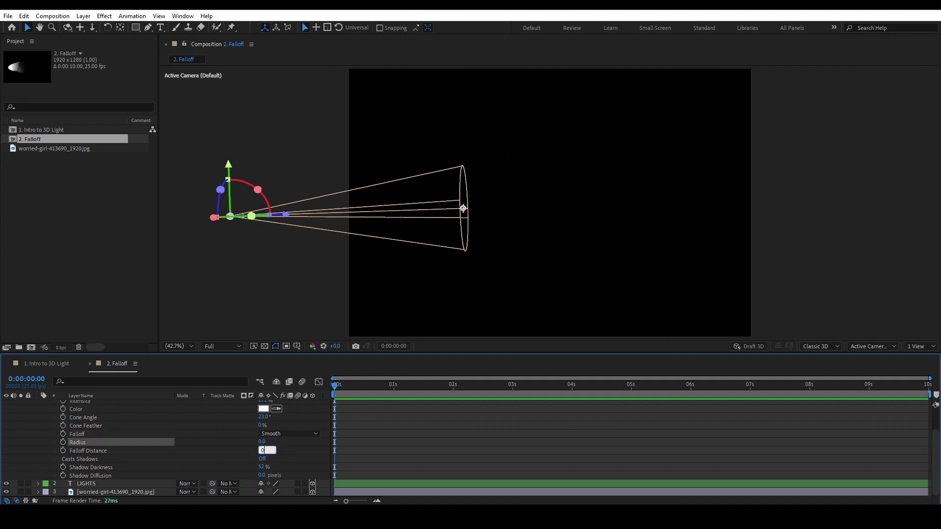
pyautogui.press('Return')
pyautogui.click(221, 425)
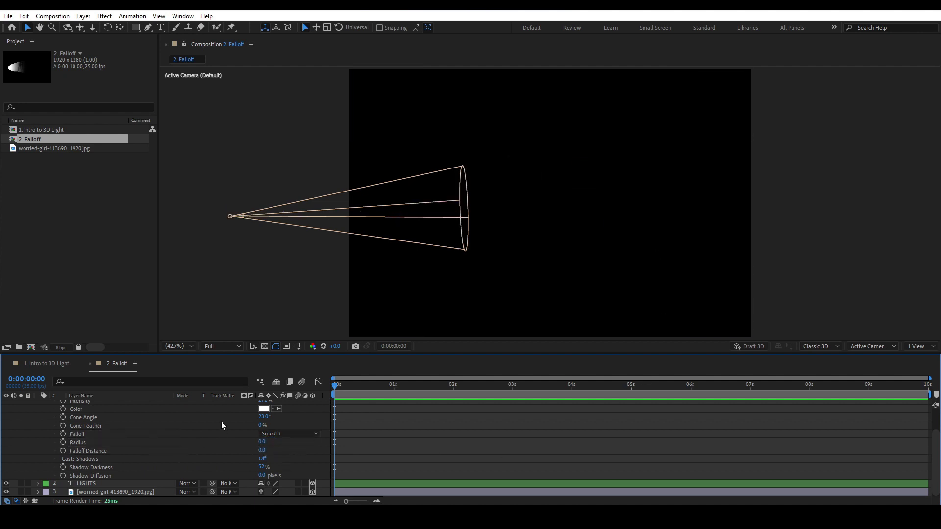
pyautogui.click(84, 450)
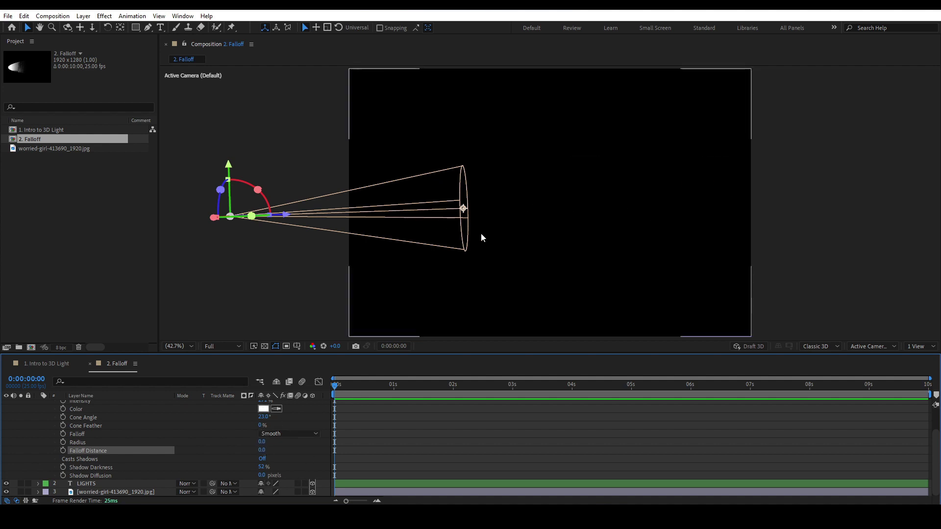
pyautogui.click(493, 177)
pyautogui.moveTo(489, 331); pyautogui.dragTo(462, 446)
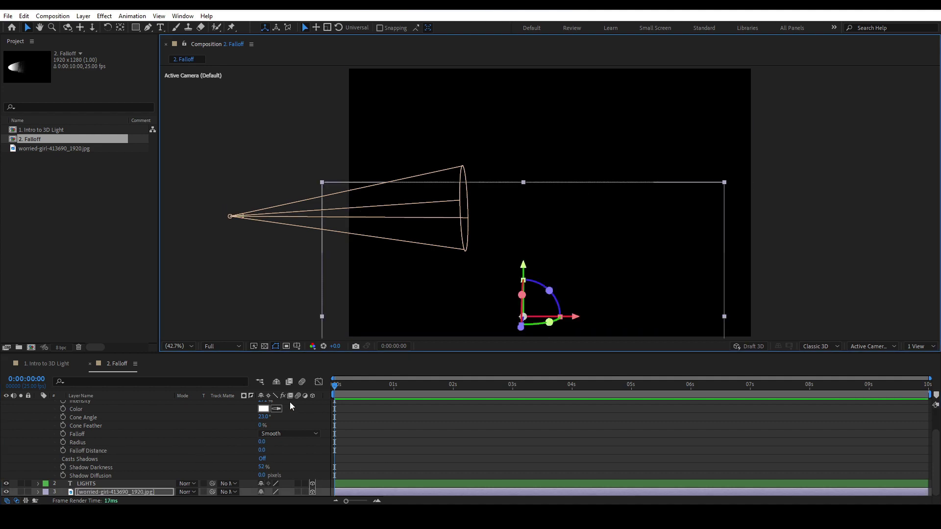
pyautogui.hotkey('ctrl', 'z')
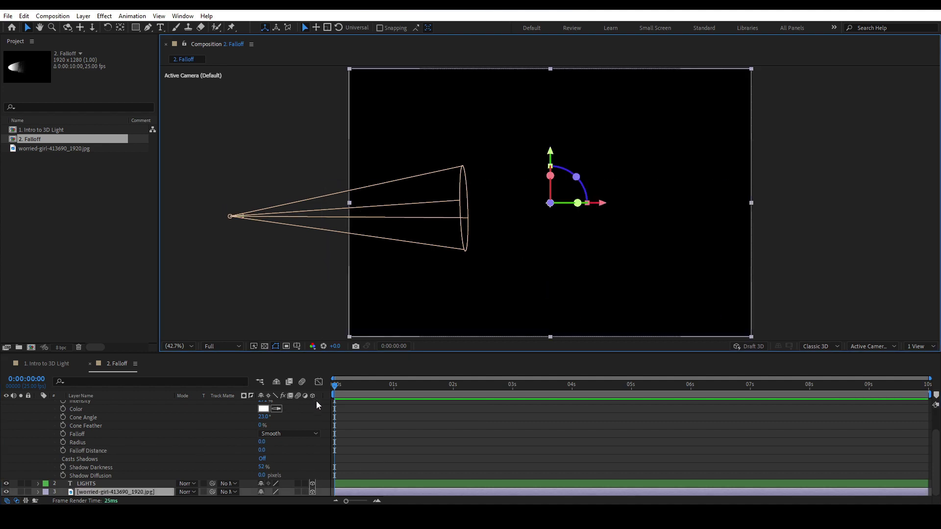
# Step: Set the spot light's falloff distance to 166 and raise its radius to 1077
pyautogui.click(91, 452)
pyautogui.moveTo(262, 452); pyautogui.dragTo(337, 451)
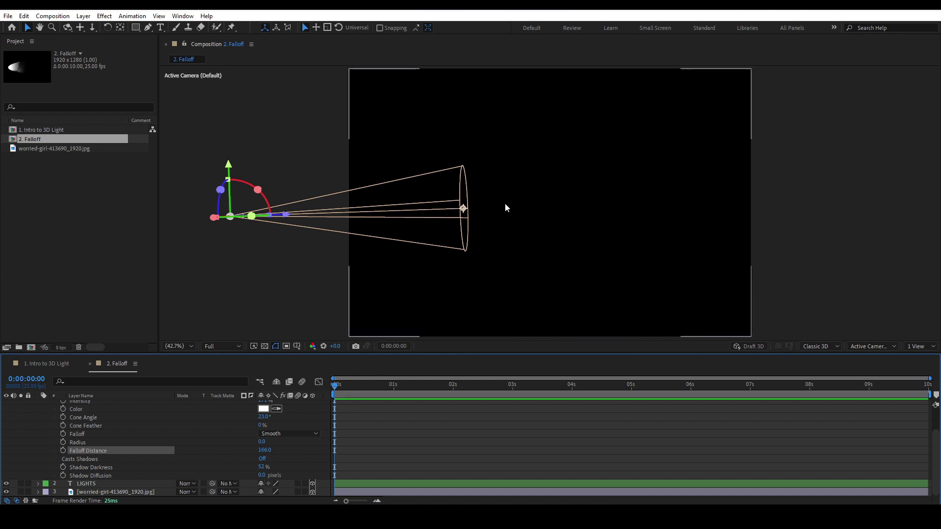
pyautogui.click(84, 443)
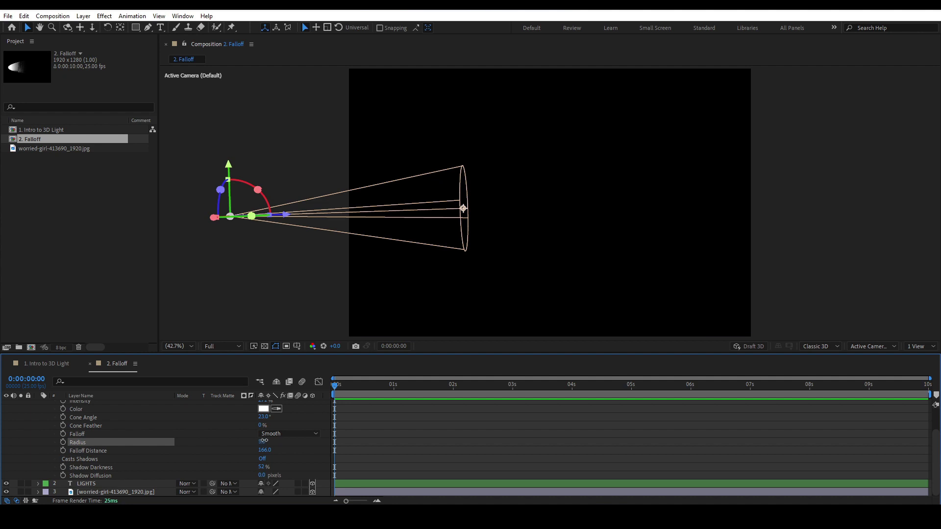
pyautogui.moveTo(263, 441); pyautogui.dragTo(578, 427)
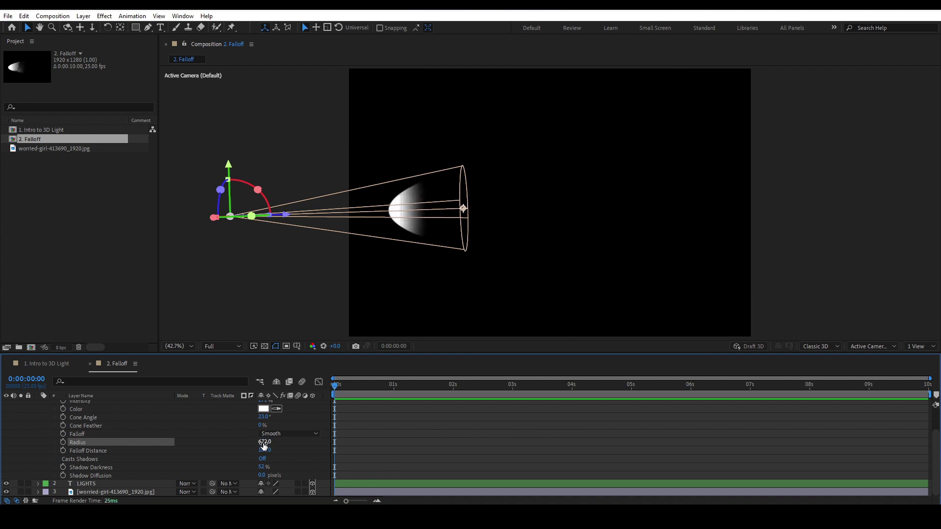
pyautogui.moveTo(263, 442); pyautogui.dragTo(446, 430)
pyautogui.moveTo(448, 429); pyautogui.dragTo(447, 429)
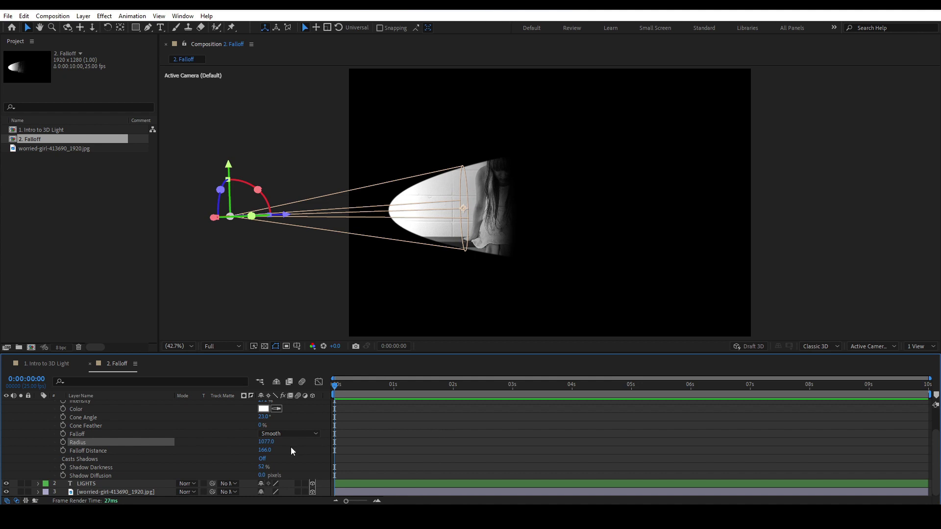
# Step: Try a falloff distance of 4 on the spot light and set it to 190
pyautogui.click(283, 454)
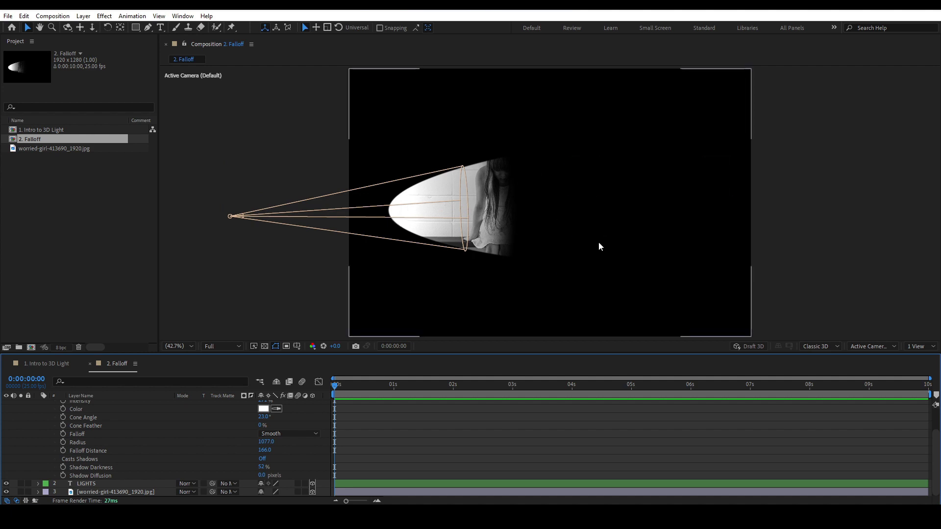
pyautogui.moveTo(268, 451); pyautogui.dragTo(190, 448)
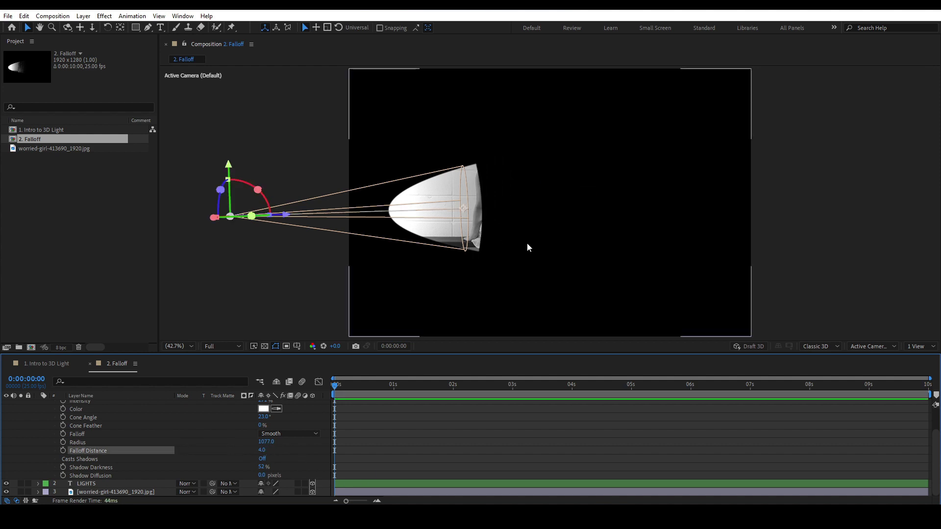
pyautogui.moveTo(261, 450); pyautogui.dragTo(313, 445)
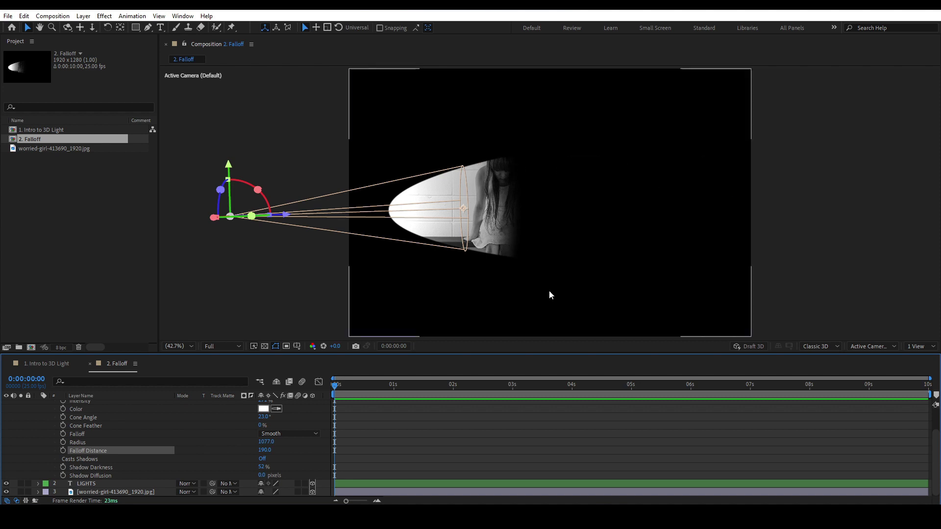
# Step: Soften the spot light's edge with a cone feather of 27% and deselect the property
pyautogui.click(92, 427)
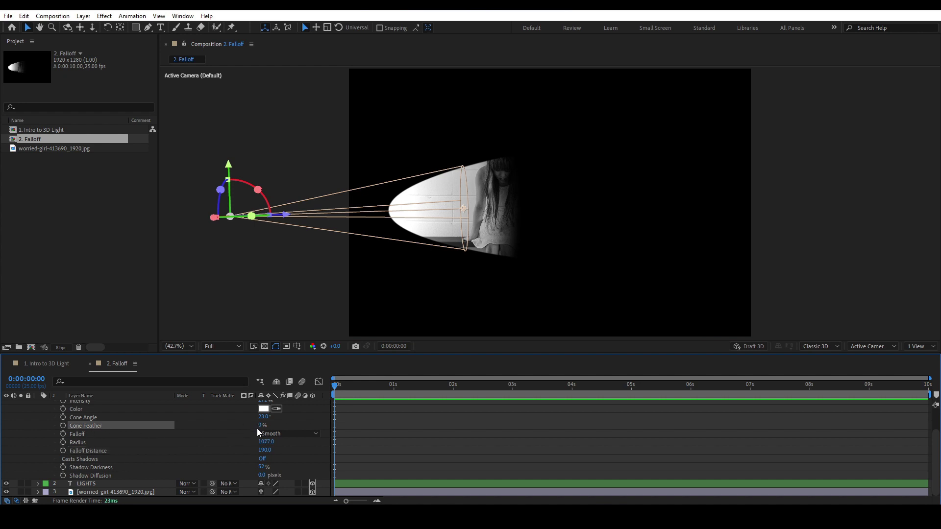
pyautogui.click(259, 425)
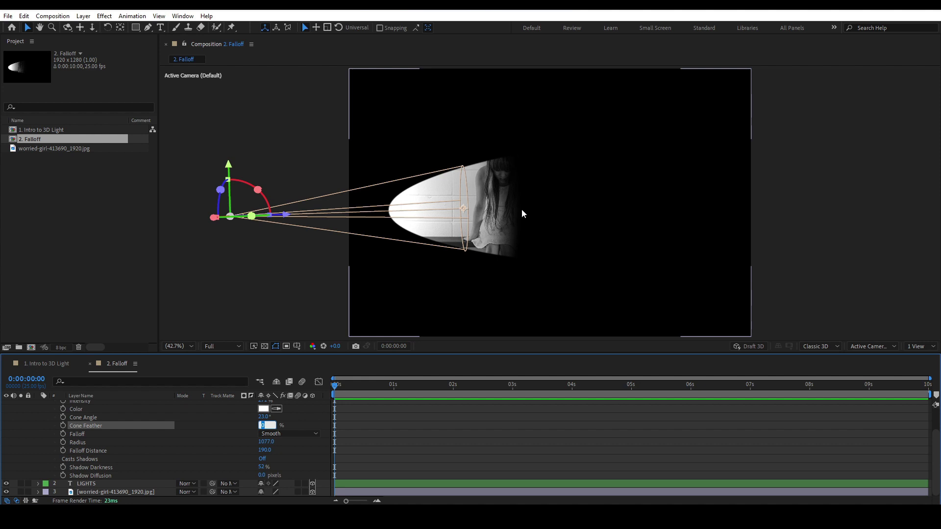
pyautogui.click(303, 427)
pyautogui.moveTo(258, 424); pyautogui.dragTo(270, 422)
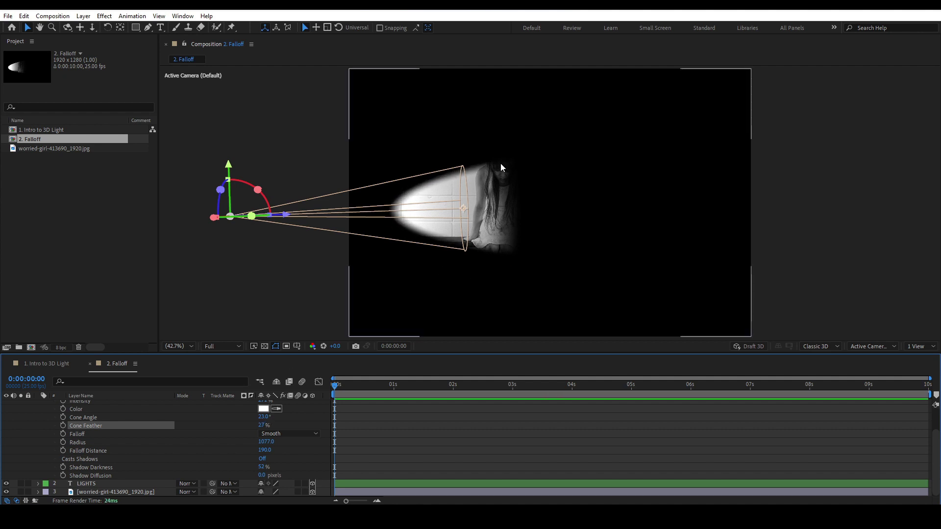
pyautogui.click(291, 459)
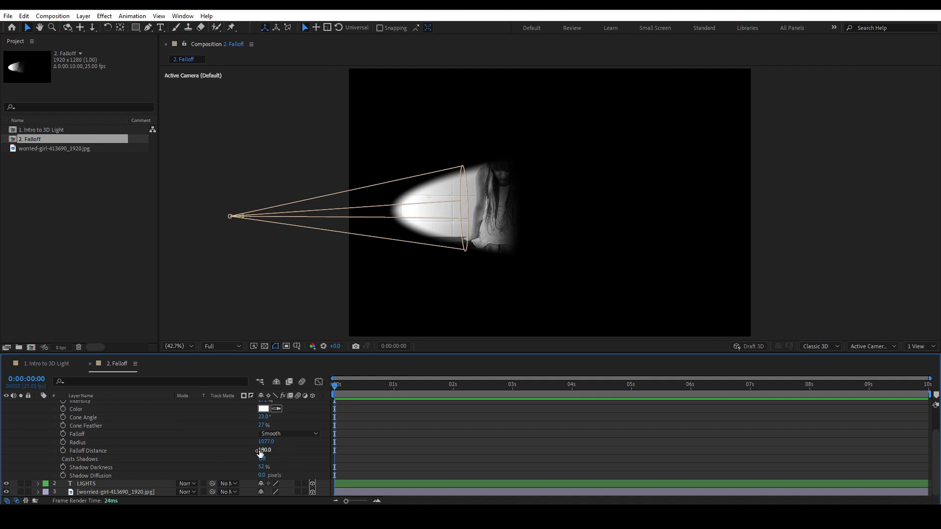
# Step: Switch the spot light's falloff to Inverse Square Clamped, set the falloff distance to 163, and vary the radius, including 817
pyautogui.click(292, 436)
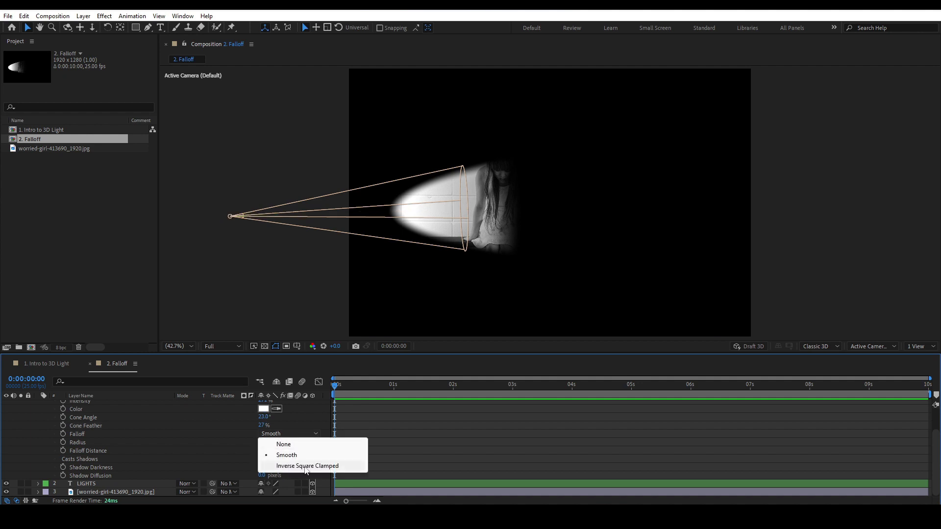
pyautogui.click(305, 466)
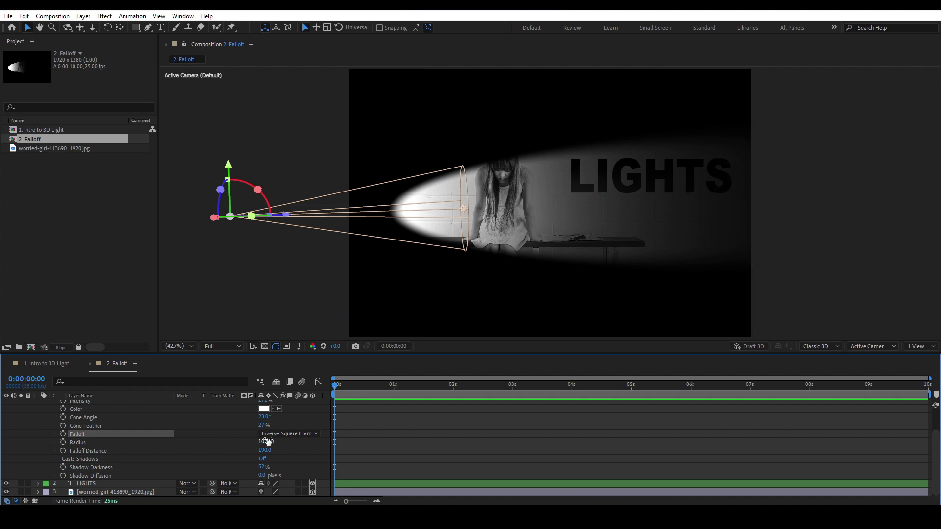
pyautogui.moveTo(268, 451); pyautogui.dragTo(239, 436)
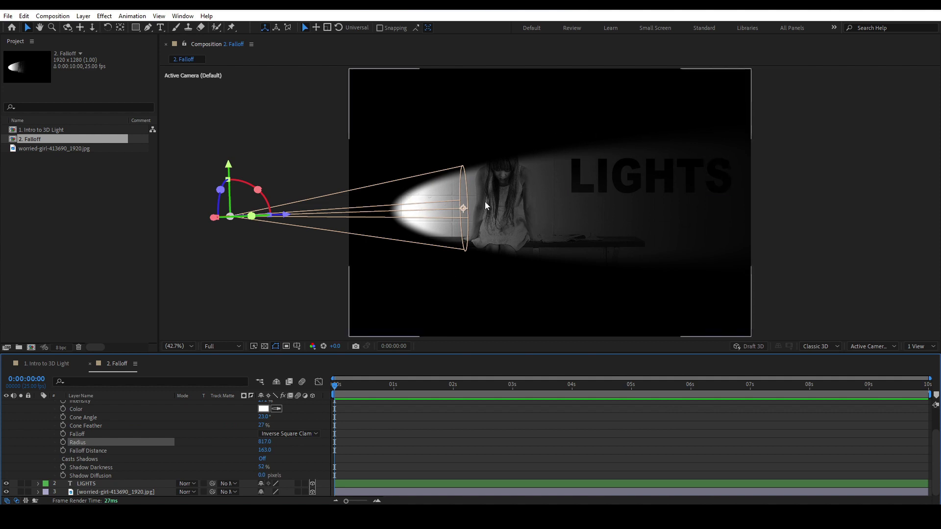
pyautogui.moveTo(267, 443); pyautogui.dragTo(299, 437)
pyautogui.click(303, 434)
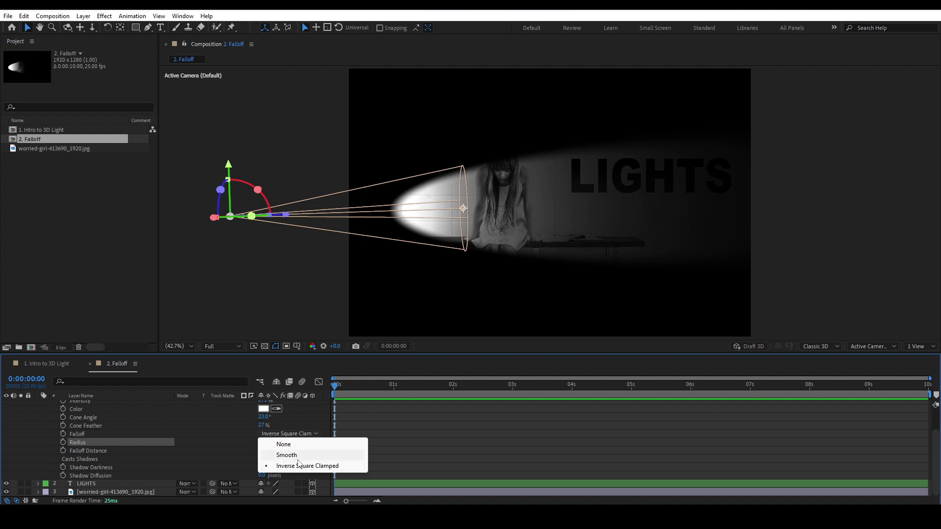
pyautogui.click(324, 433)
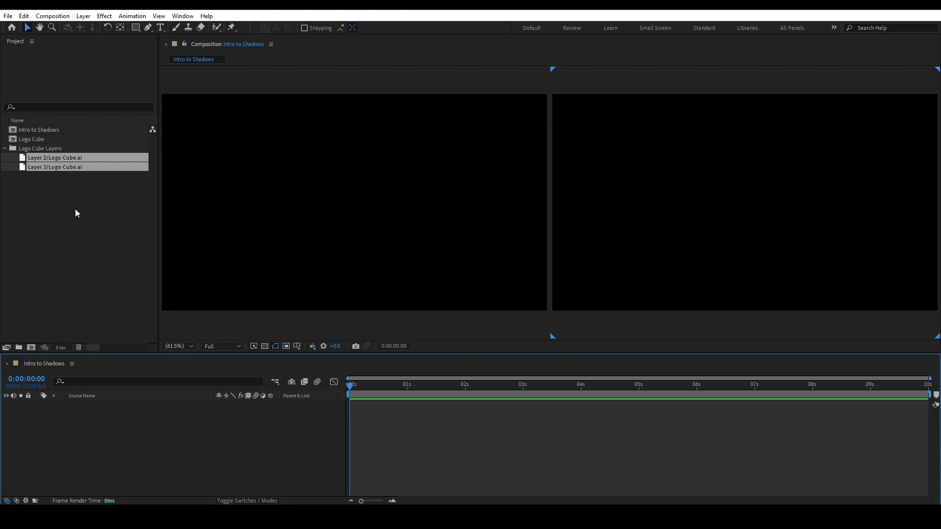
# Step: Add the Layer 2 and Layer 3 Logo Cube files to the Intro to Shadows timeline and show layer names instead of source names
pyautogui.moveTo(101, 194); pyautogui.dragTo(194, 421)
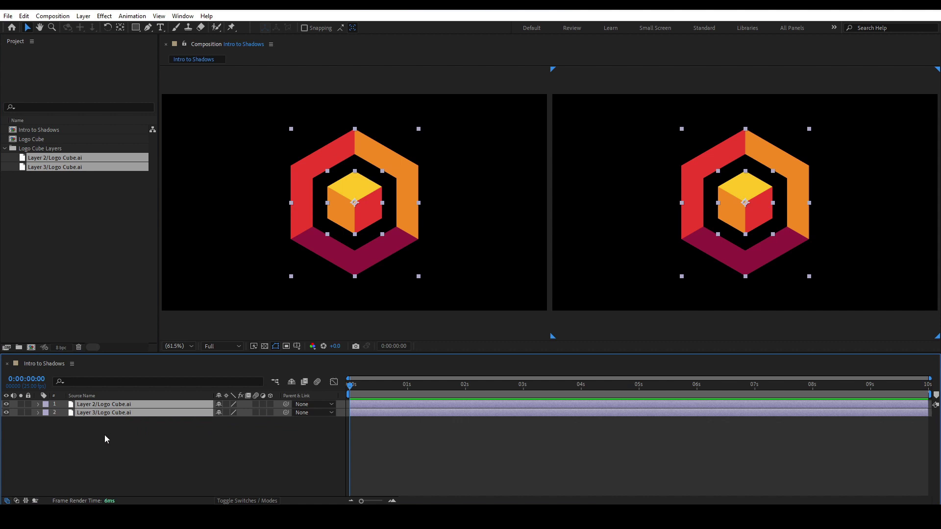
pyautogui.click(102, 422)
pyautogui.click(107, 412)
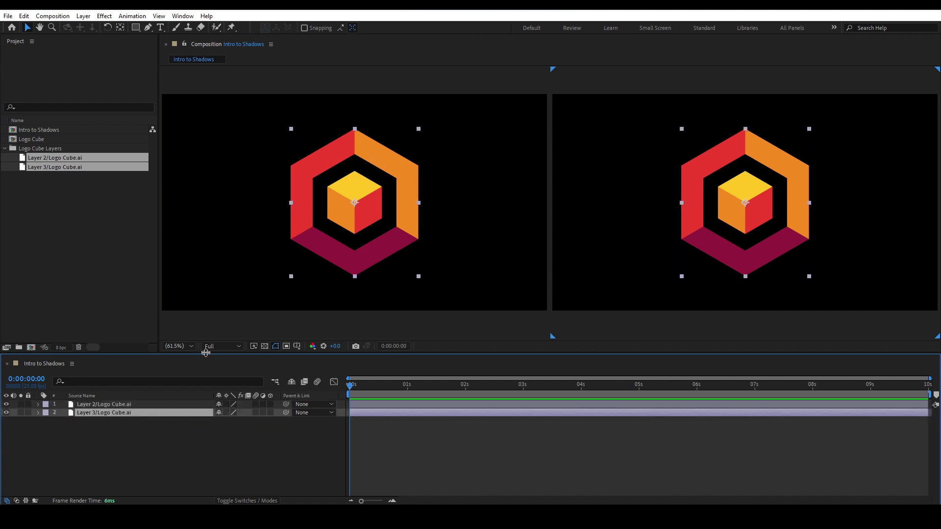
pyautogui.click(126, 396)
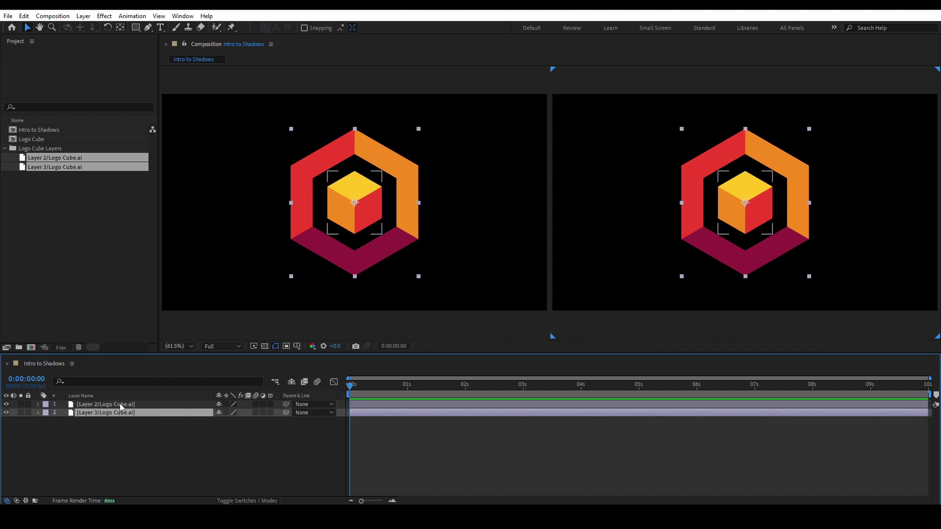
# Step: Delete the Layer 2/Logo Cube.ai layer containing the inner cube from the Intro to Shadows composition
pyautogui.click(120, 404)
pyautogui.click(146, 426)
pyautogui.click(120, 411)
pyautogui.click(71, 275)
pyautogui.click(114, 403)
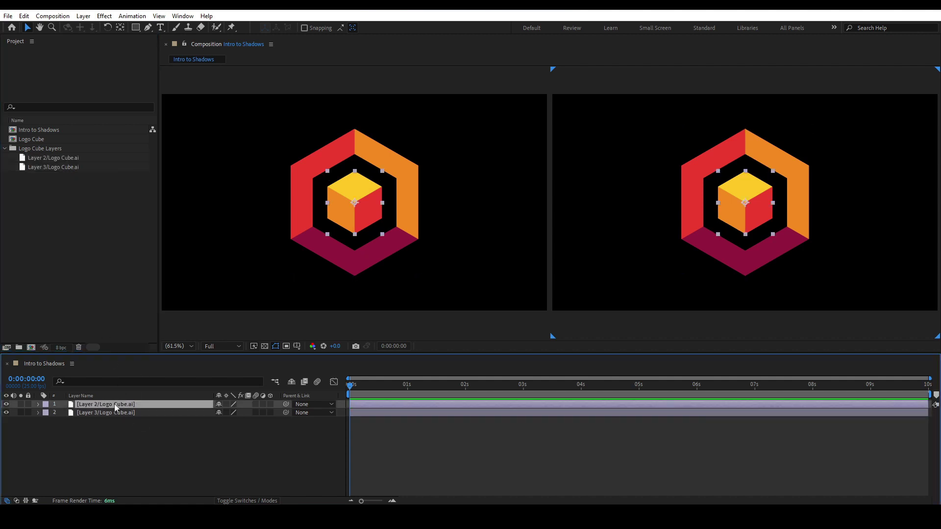
pyautogui.press('Delete')
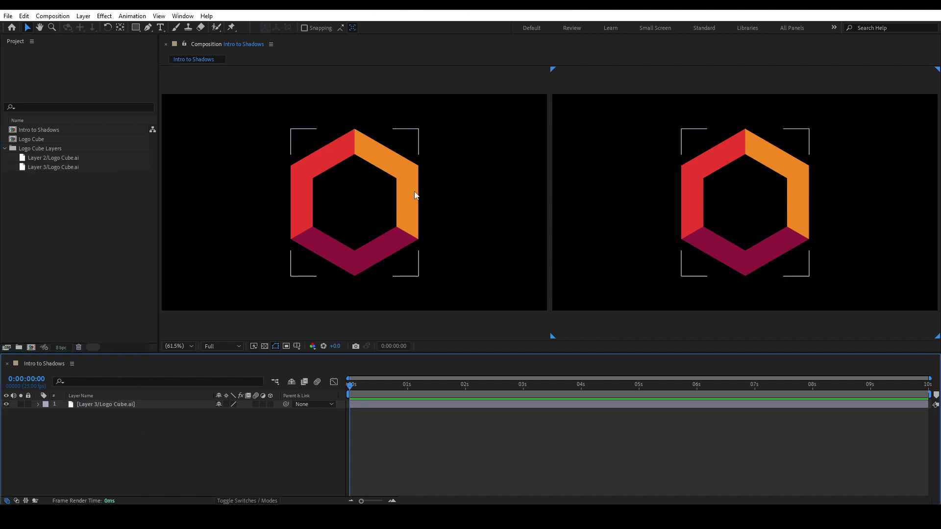
# Step: Reveal the scale of the Layer 3/Logo Cube.ai layer and make it a 3D layer
pyautogui.click(120, 405)
pyautogui.press('s')
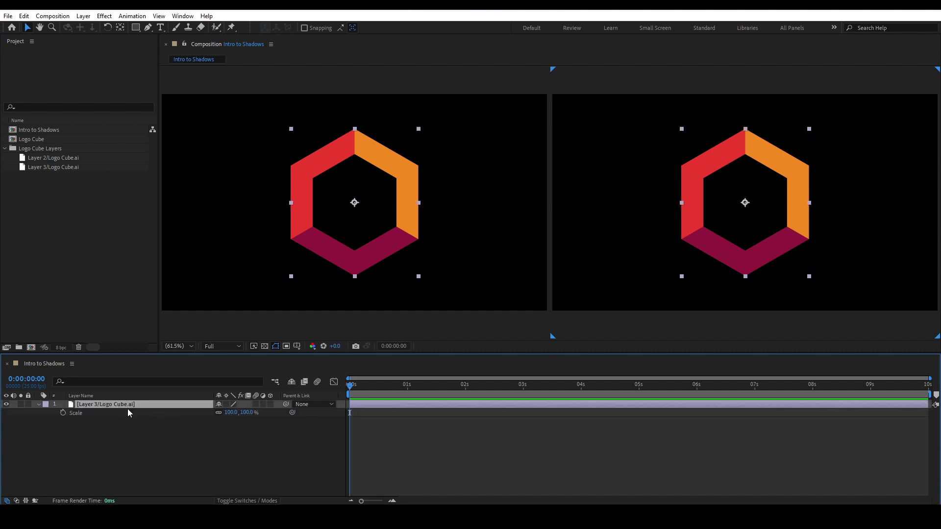
pyautogui.click(269, 404)
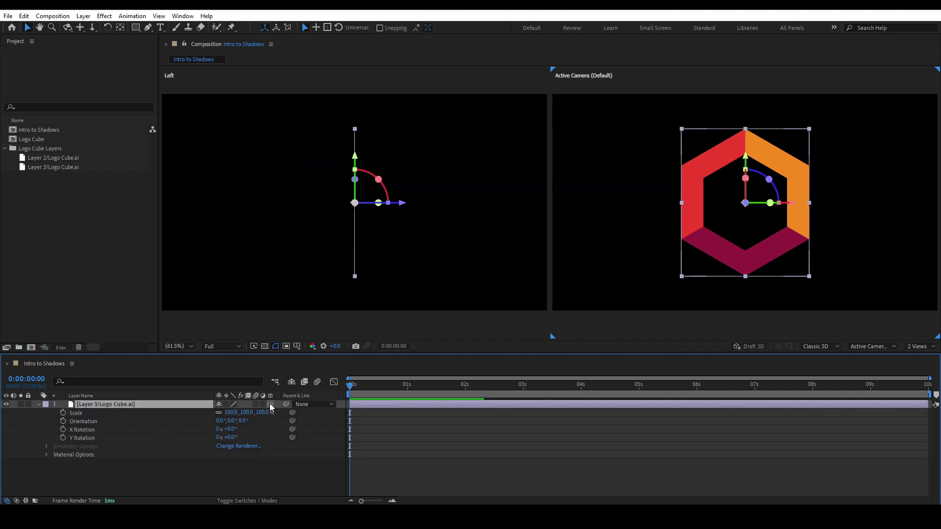
# Step: Scale the Layer 3/Logo Cube.ai layer to 50% and collapse its properties in the timeline
pyautogui.click(230, 412)
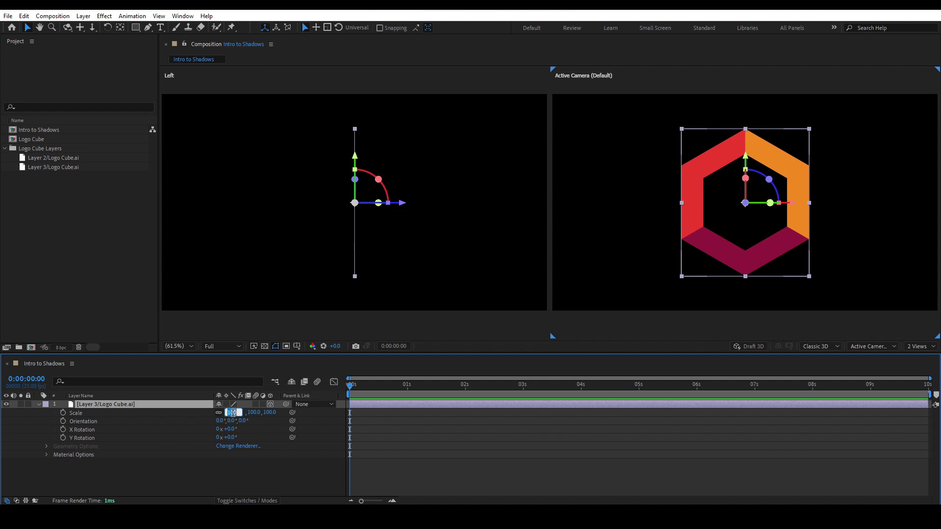
pyautogui.write('50')
pyautogui.press('Return')
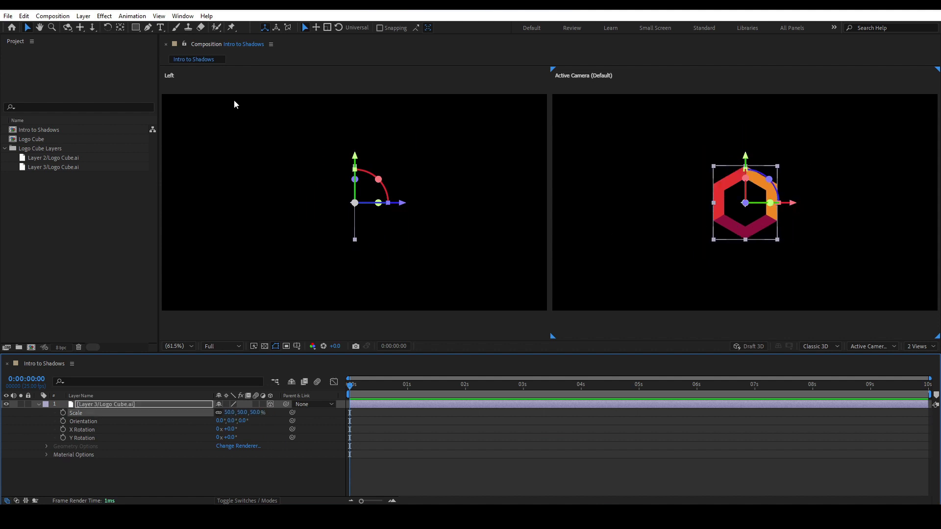
pyautogui.click(209, 84)
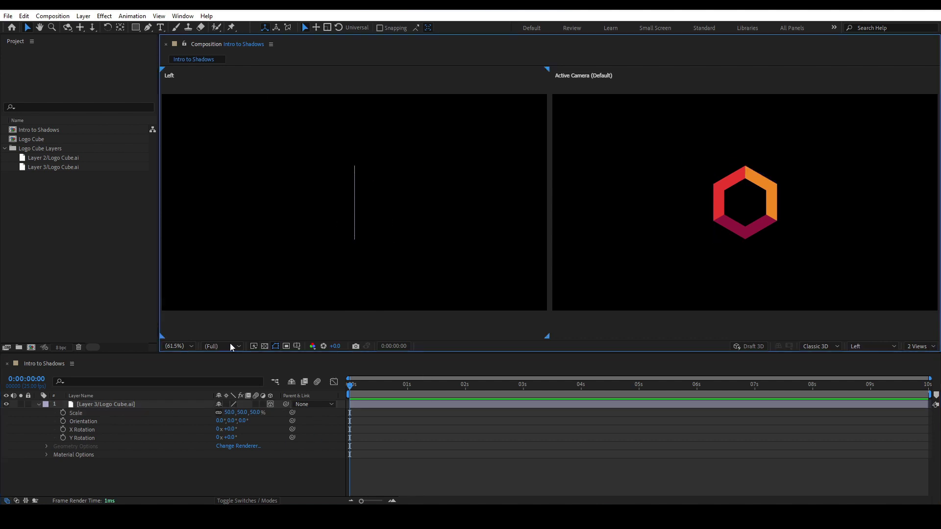
pyautogui.click(95, 405)
pyautogui.click(39, 404)
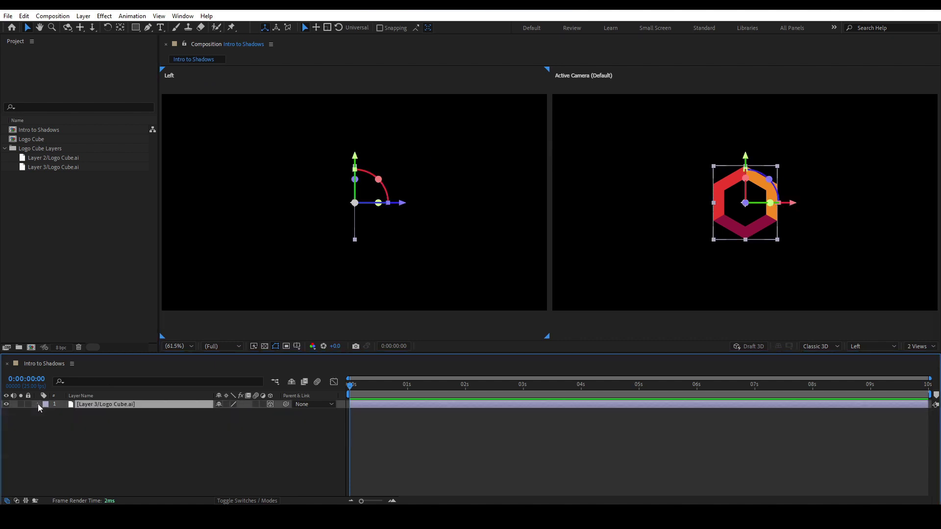
# Step: Create a light gray (D8D8D8) solid at composition size and place it beneath the Layer 3/Logo Cube.ai layer
pyautogui.click(95, 422)
pyautogui.rightClick(95, 422)
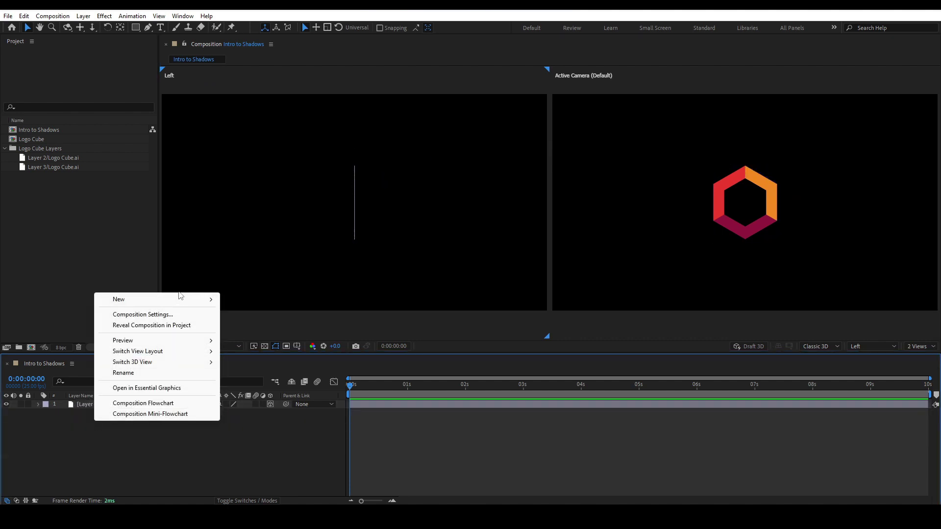
pyautogui.moveTo(168, 300)
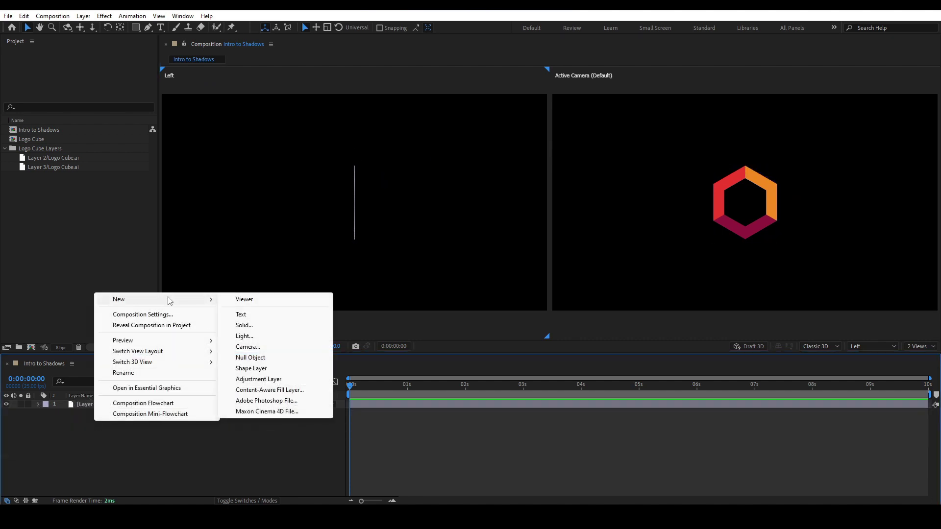
pyautogui.click(255, 329)
pyautogui.click(467, 322)
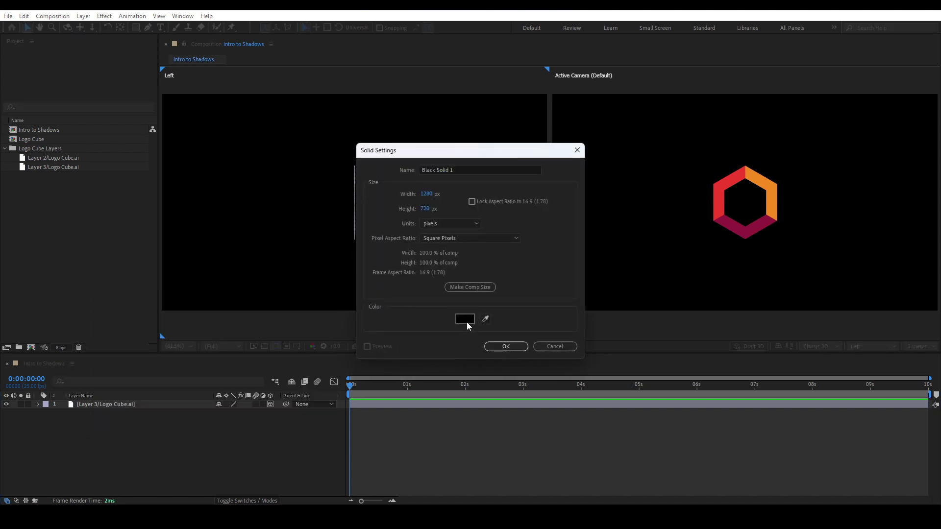
pyautogui.click(298, 290)
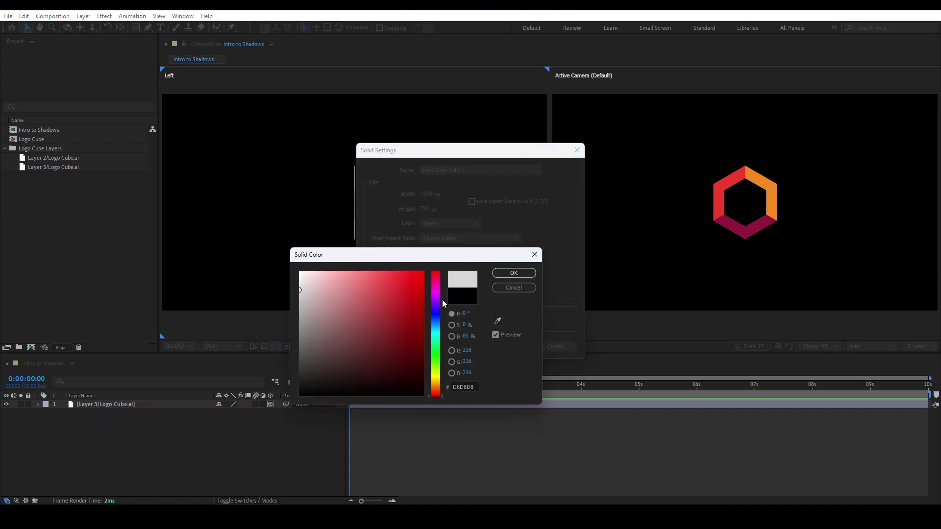
pyautogui.click(513, 273)
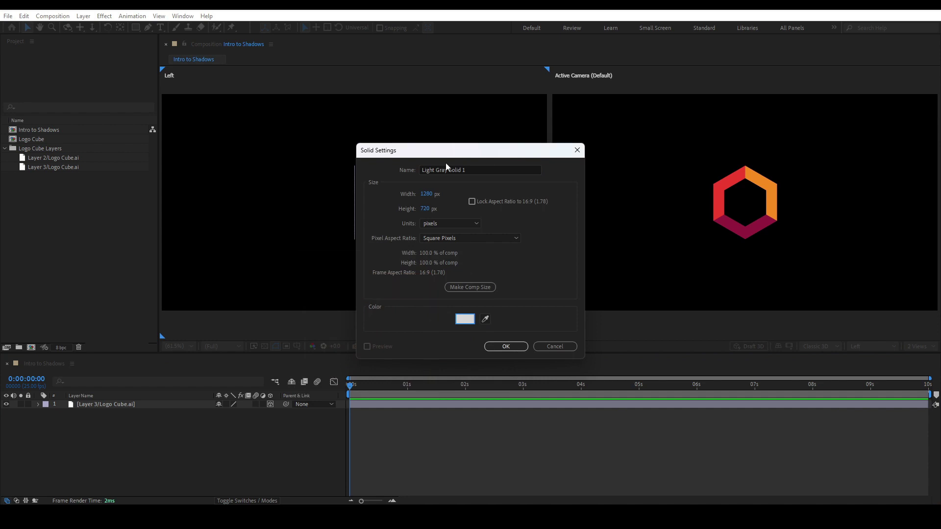
pyautogui.click(506, 346)
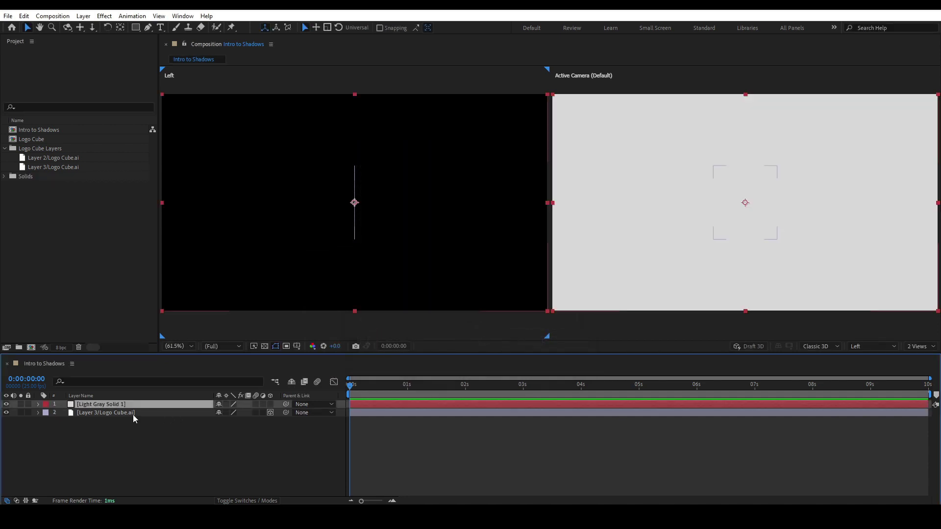
pyautogui.moveTo(118, 413); pyautogui.dragTo(123, 405)
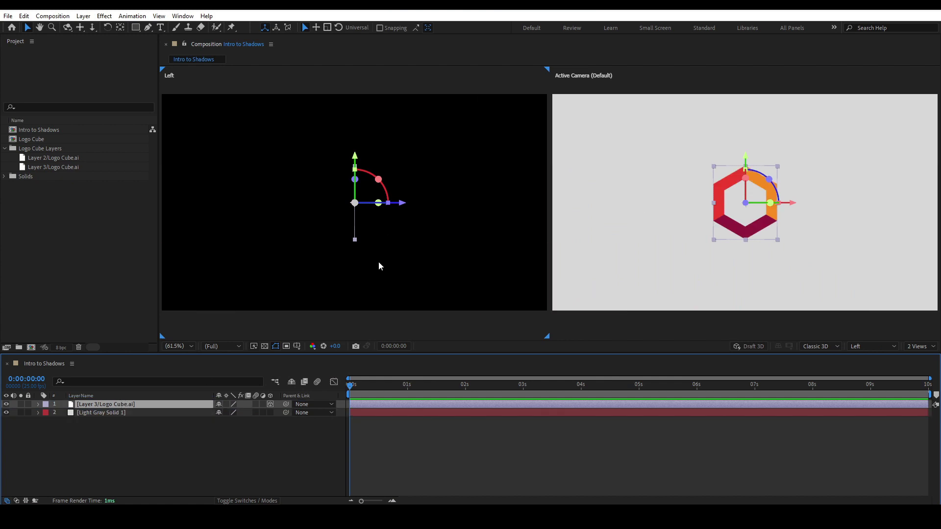
# Step: Start a new light in the Intro to Shadows composition and set its light type to Point
pyautogui.click(199, 439)
pyautogui.rightClick(177, 436)
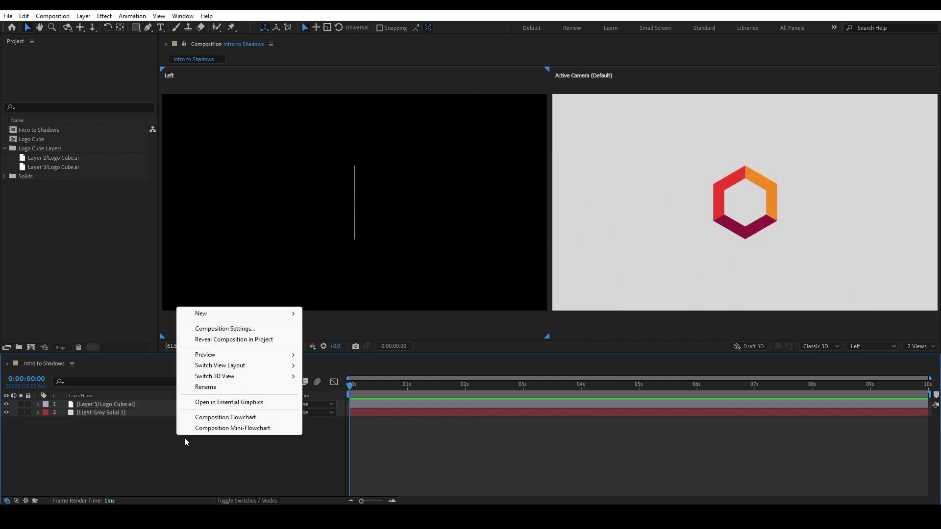
pyautogui.moveTo(261, 314)
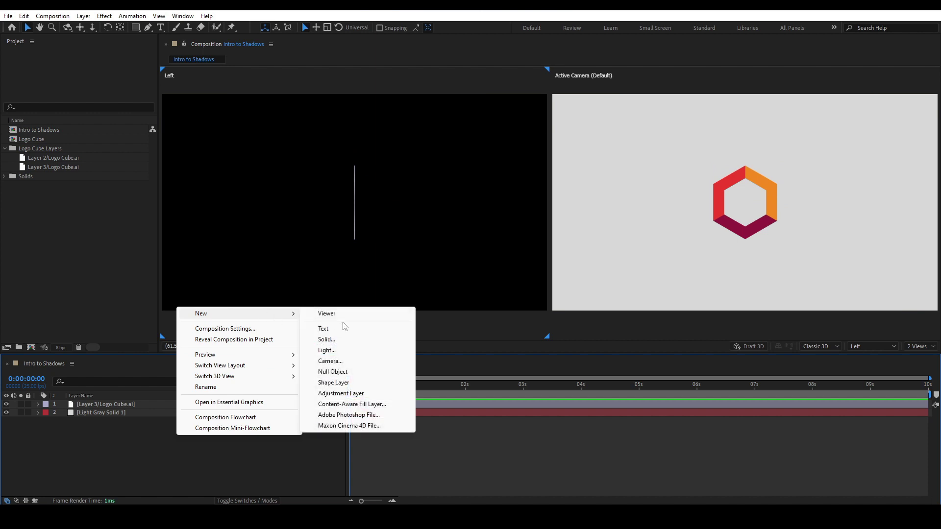
pyautogui.click(331, 351)
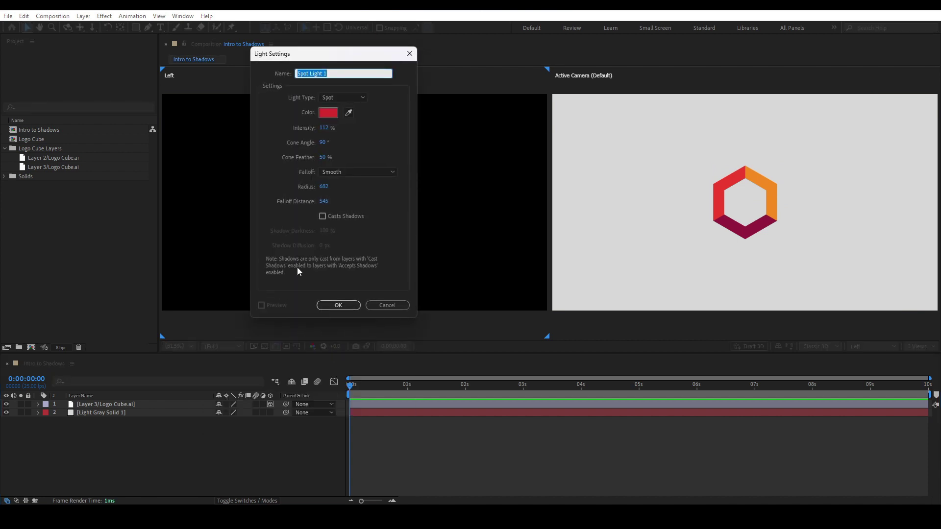
pyautogui.click(351, 98)
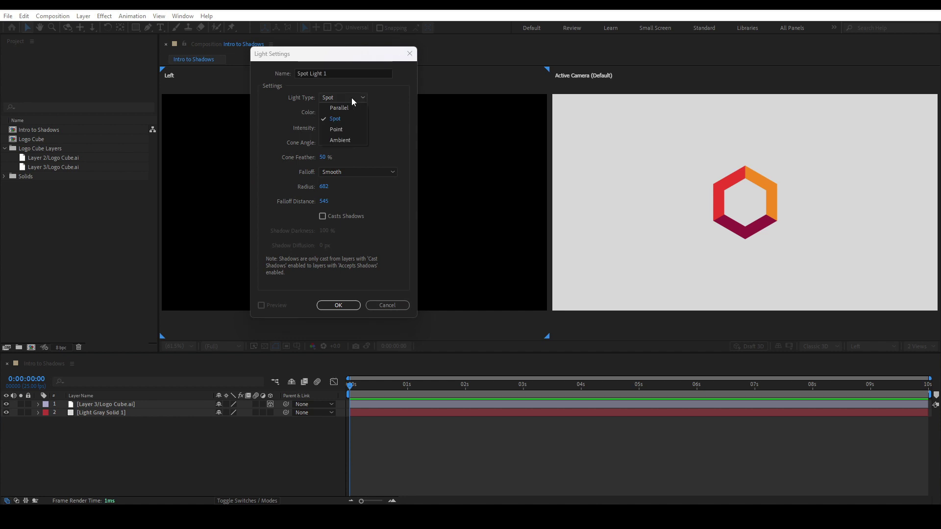
pyautogui.click(346, 126)
# Step: Set the new point light's color to white and its intensity to 200%, and create the light
pyautogui.click(326, 115)
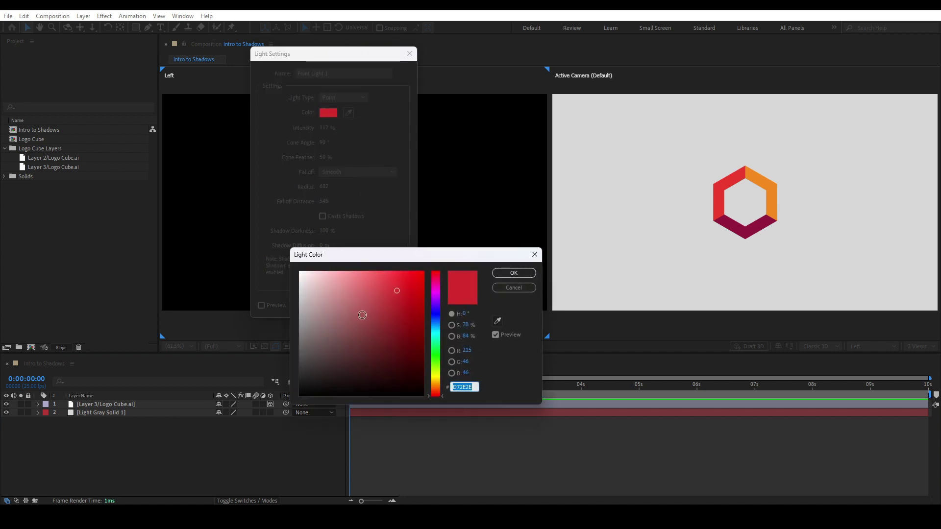
pyautogui.moveTo(361, 315); pyautogui.dragTo(229, 265)
pyautogui.click(496, 274)
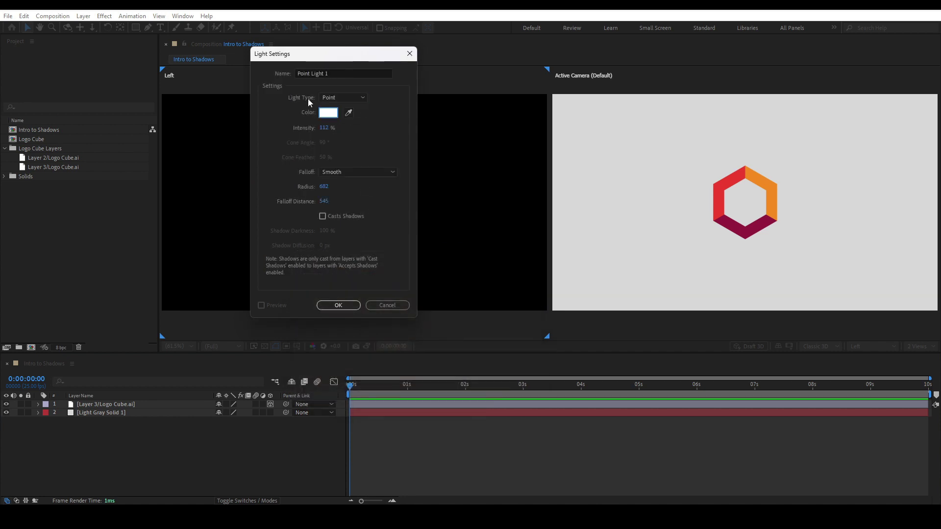
pyautogui.click(326, 128)
pyautogui.write('200')
pyautogui.press('Return')
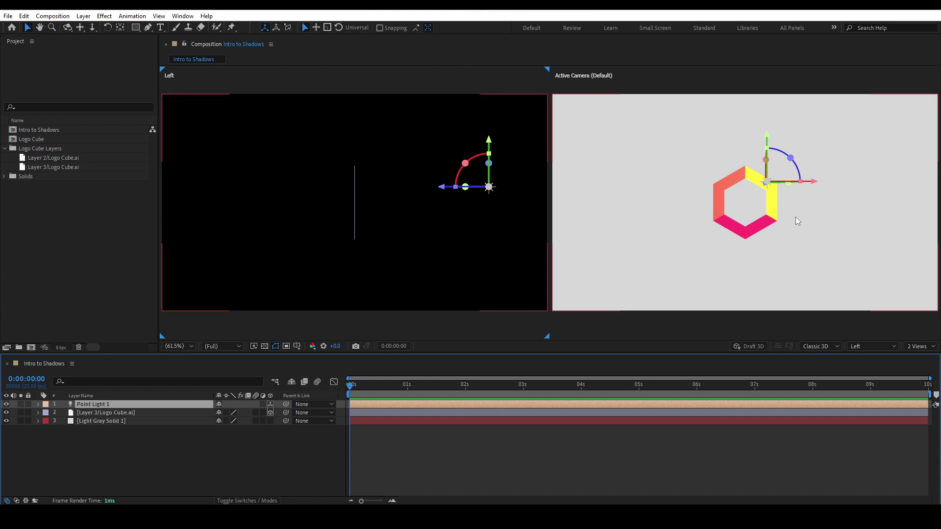
# Step: Check the transform properties of the light gray solid and make it a 3D layer
pyautogui.click(131, 433)
pyautogui.click(125, 422)
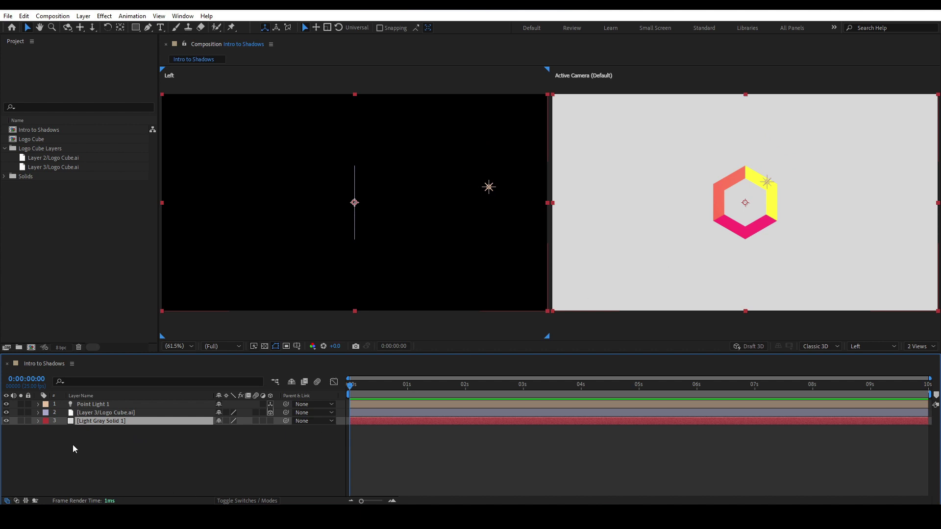
pyautogui.click(38, 422)
pyautogui.click(45, 431)
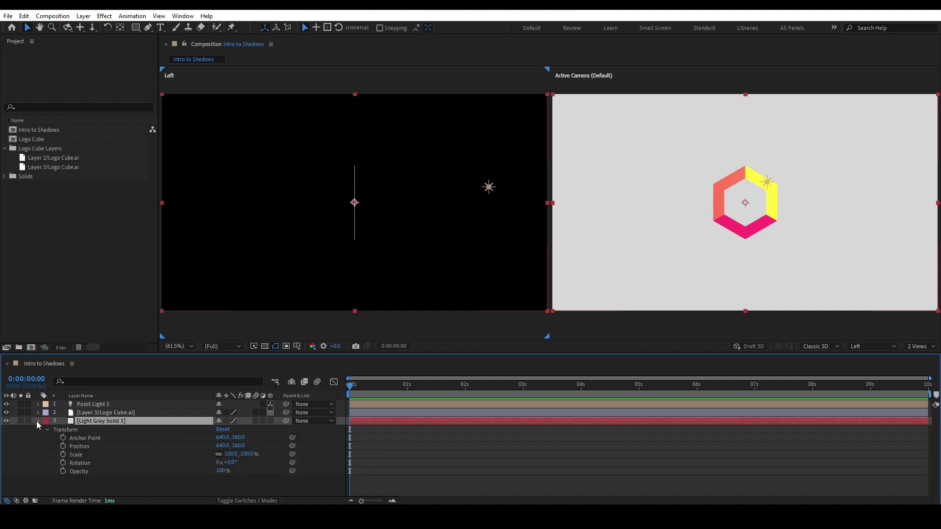
pyautogui.click(38, 421)
pyautogui.click(81, 433)
pyautogui.click(99, 423)
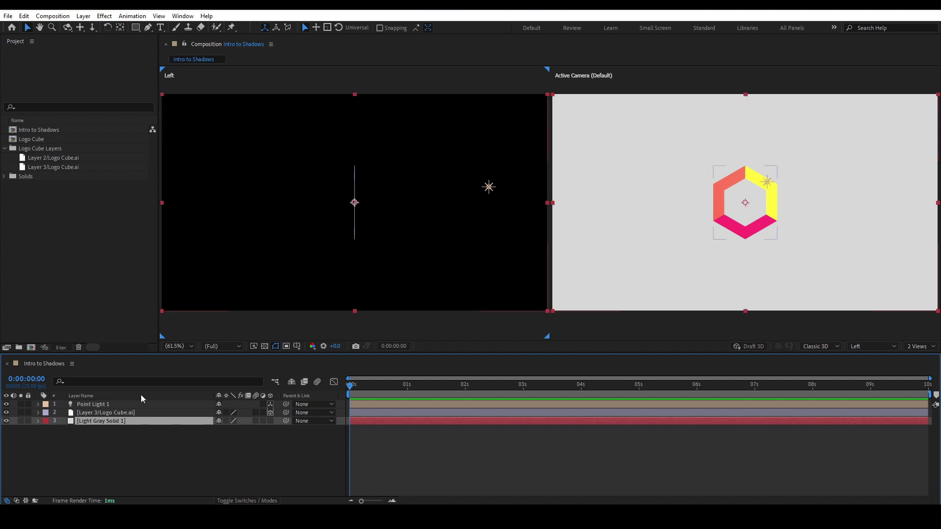
pyautogui.click(270, 420)
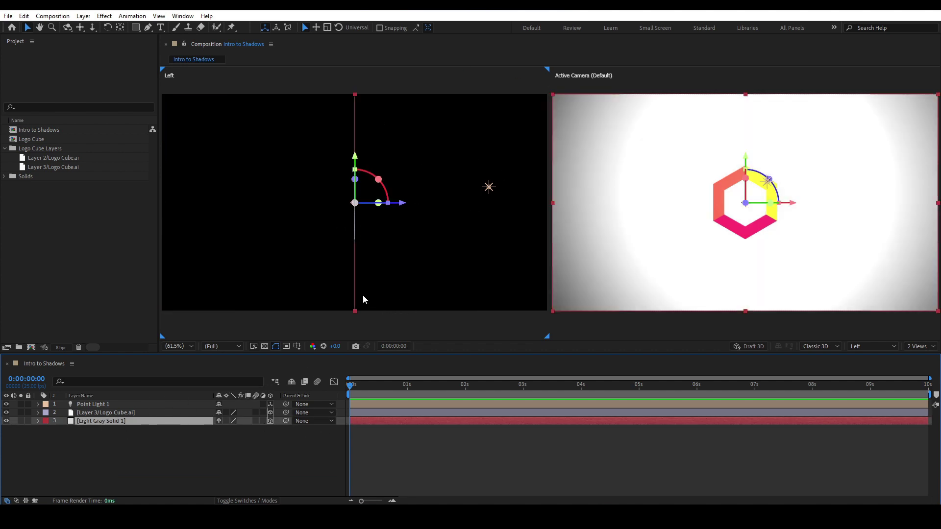
# Step: Try the Only option for Accepts Shadows in the light gray solid's Material Options, and set it back to On
pyautogui.click(37, 420)
pyautogui.scroll(-1, 32, 446)
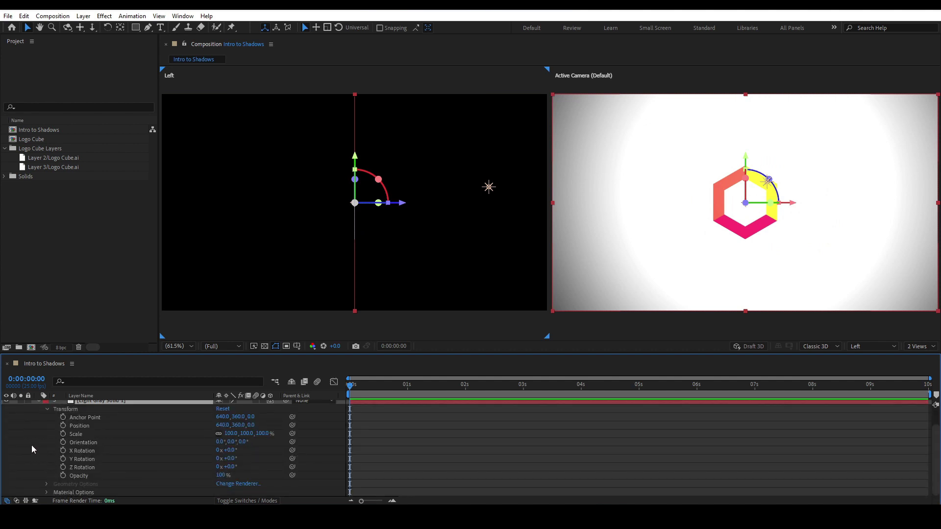
pyautogui.click(46, 493)
pyautogui.scroll(-3, 29, 460)
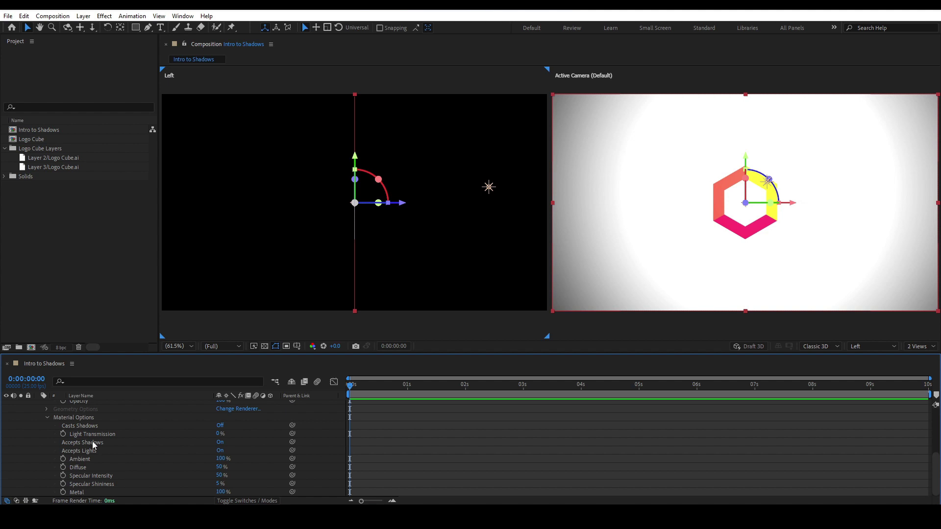
pyautogui.click(220, 443)
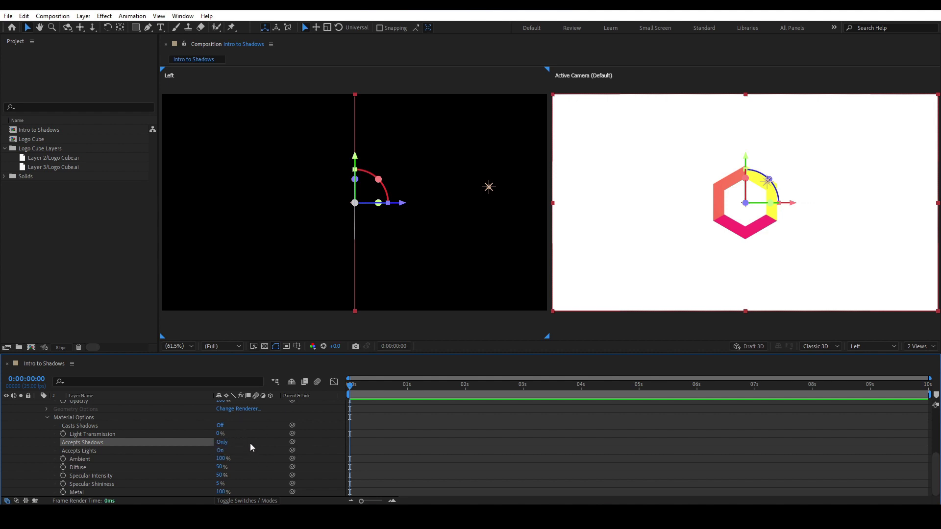
pyautogui.click(222, 442)
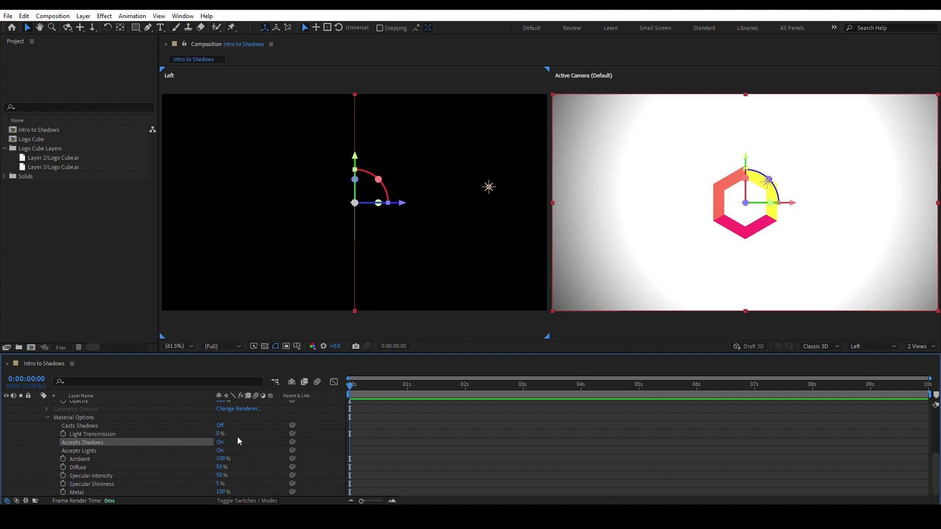
pyautogui.scroll(3, 78, 441)
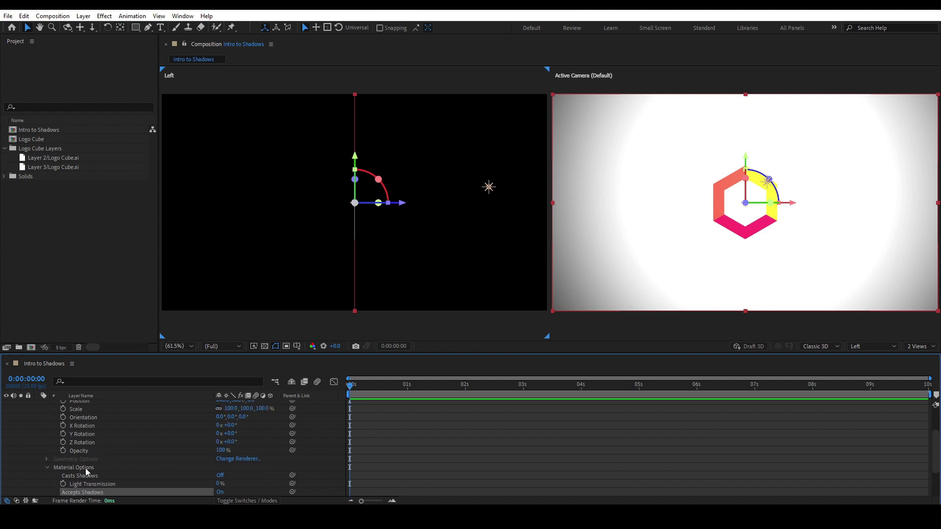
pyautogui.scroll(5, 85, 469)
pyautogui.click(38, 422)
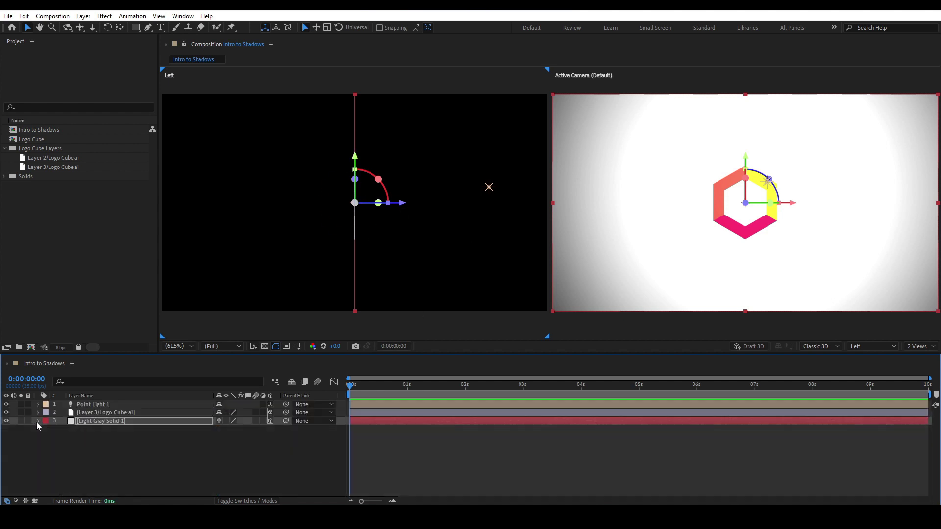
# Step: Turn Casts Shadows on in the Material Options of the Layer 3/Logo Cube.ai layer
pyautogui.click(105, 413)
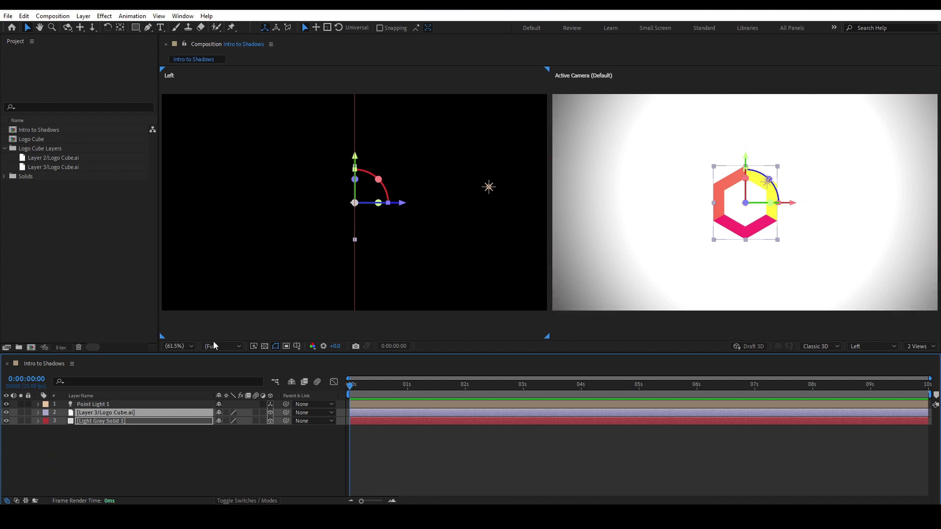
pyautogui.click(38, 412)
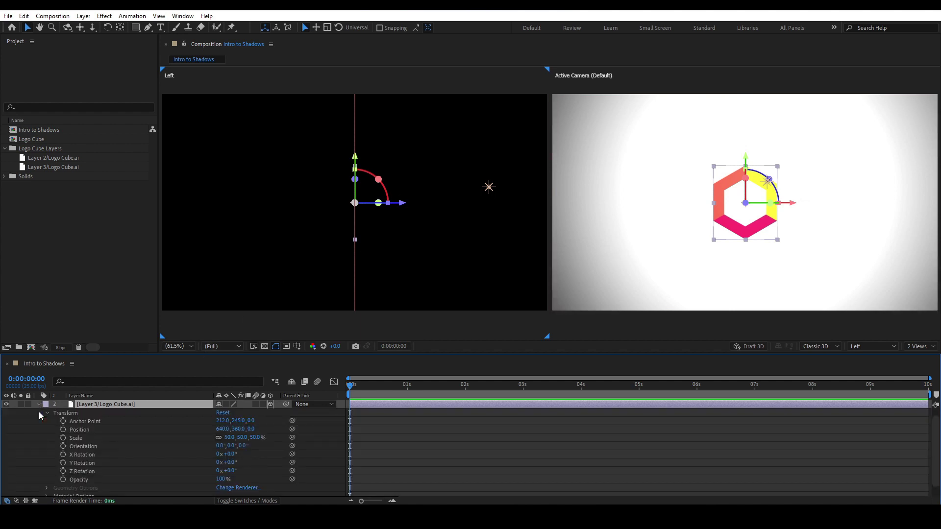
pyautogui.scroll(1, 34, 412)
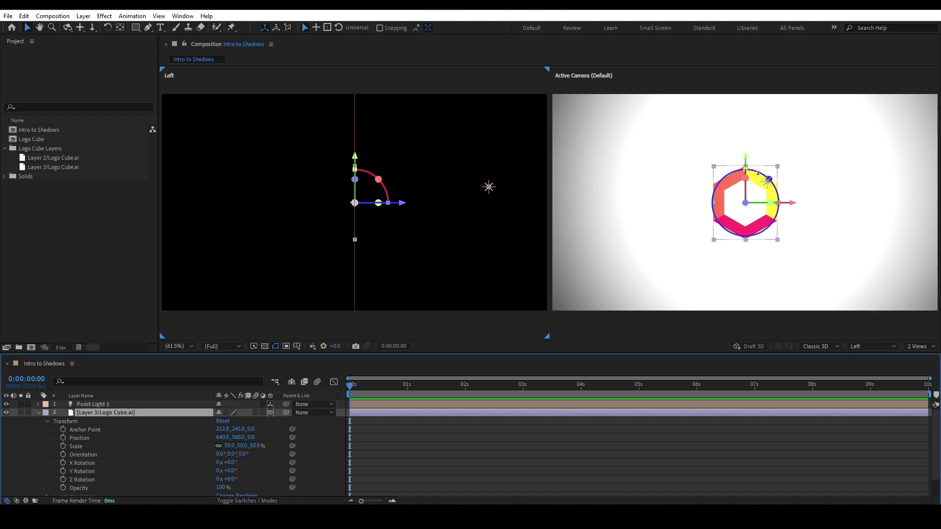
pyautogui.scroll(-1, 112, 426)
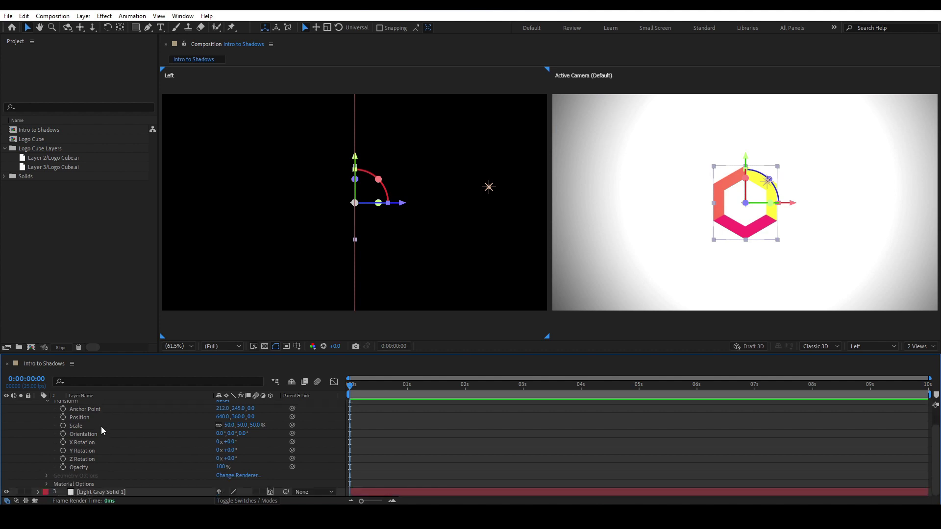
pyautogui.click(46, 484)
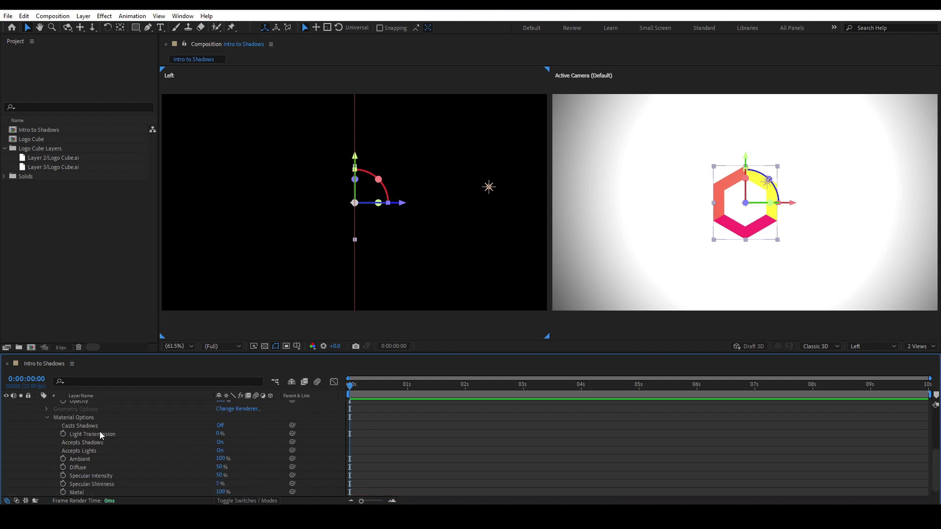
pyautogui.scroll(-4, 99, 432)
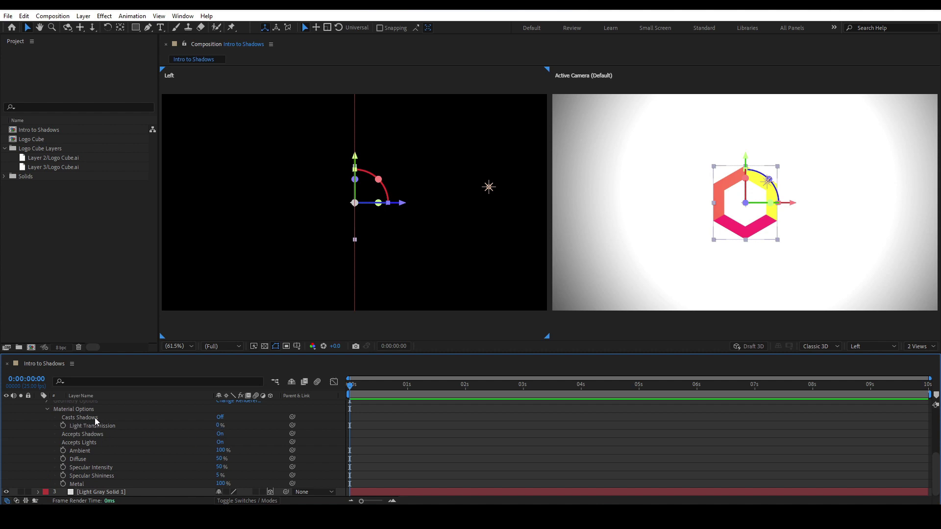
pyautogui.click(220, 417)
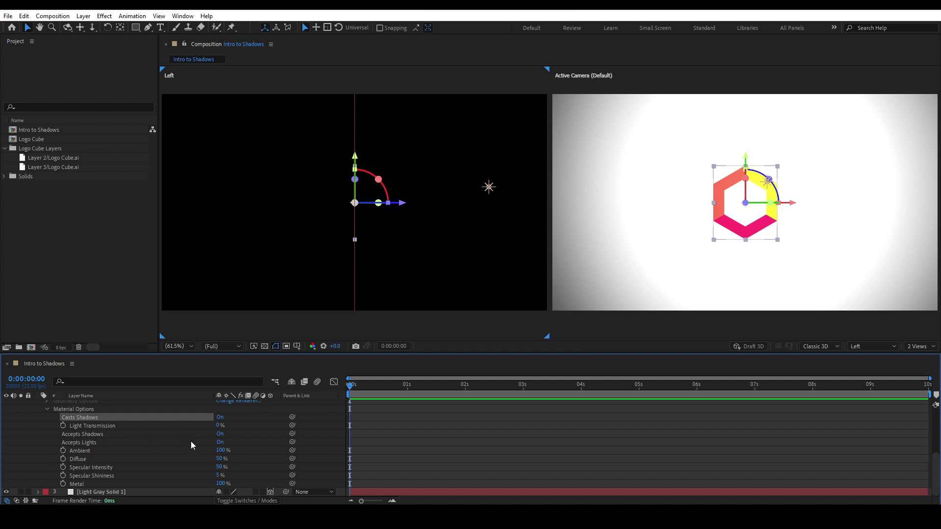
# Step: Collapse the Layer 3/Logo Cube.ai properties and move that layer slightly along Z, off the gray solid toward the point light
pyautogui.scroll(4, 64, 483)
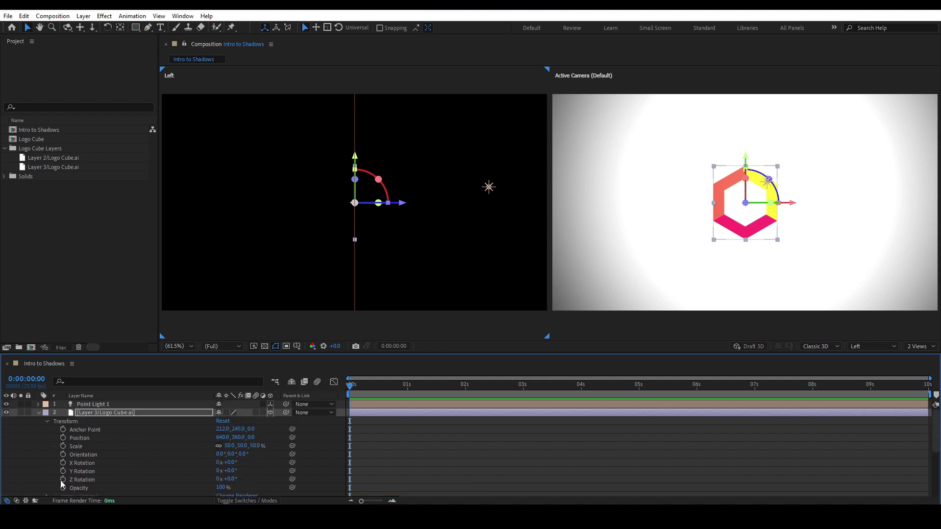
pyautogui.click(39, 414)
pyautogui.moveTo(104, 437); pyautogui.dragTo(101, 412)
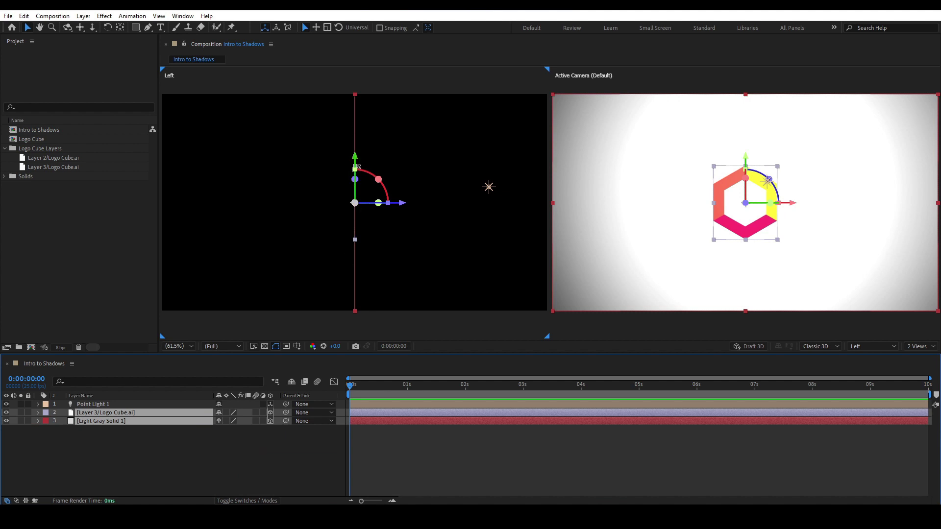
pyautogui.click(103, 463)
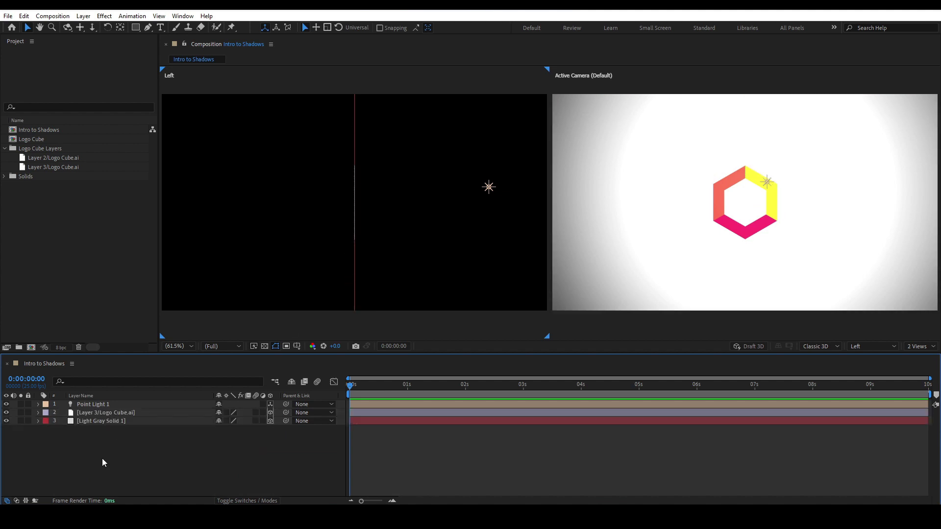
pyautogui.click(125, 413)
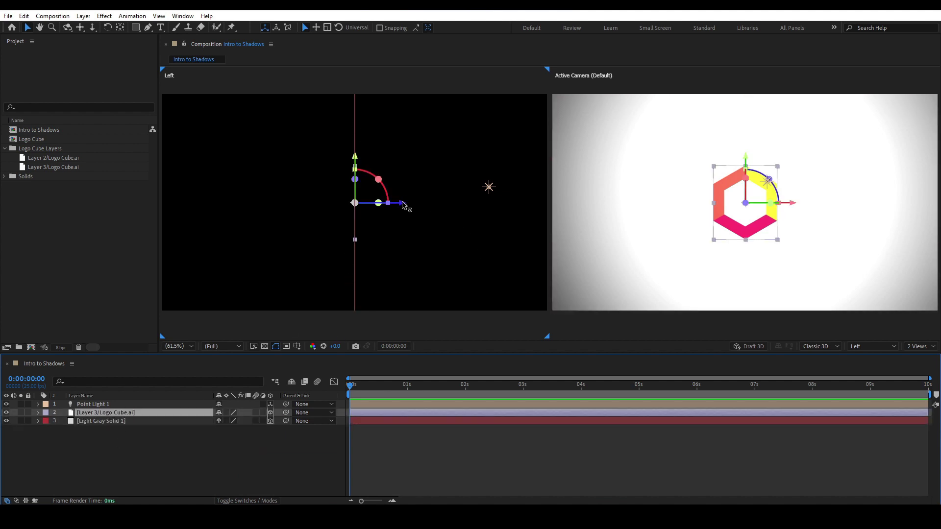
pyautogui.moveTo(406, 204)
pyautogui.mouseDown()
pyautogui.moveTo(427, 204)
pyautogui.moveTo(418, 204)
pyautogui.mouseUp()
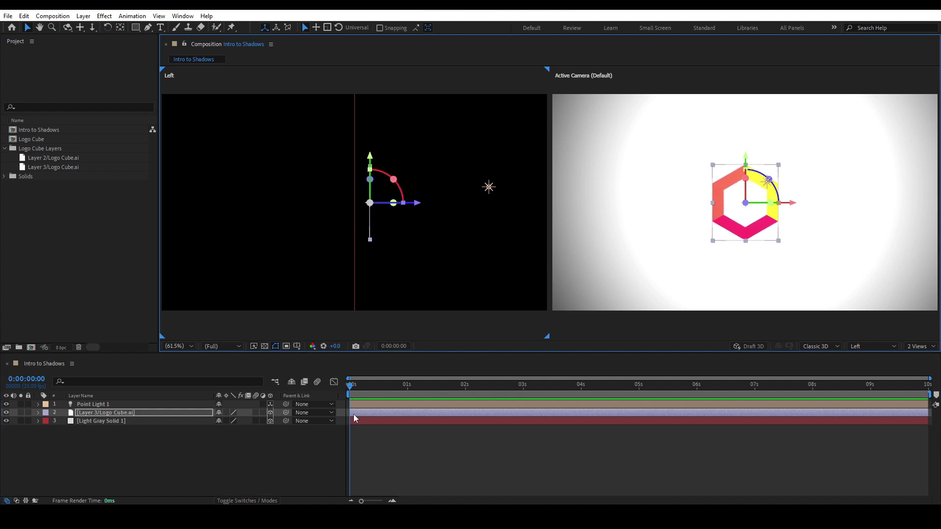
pyautogui.click(127, 455)
pyautogui.click(113, 404)
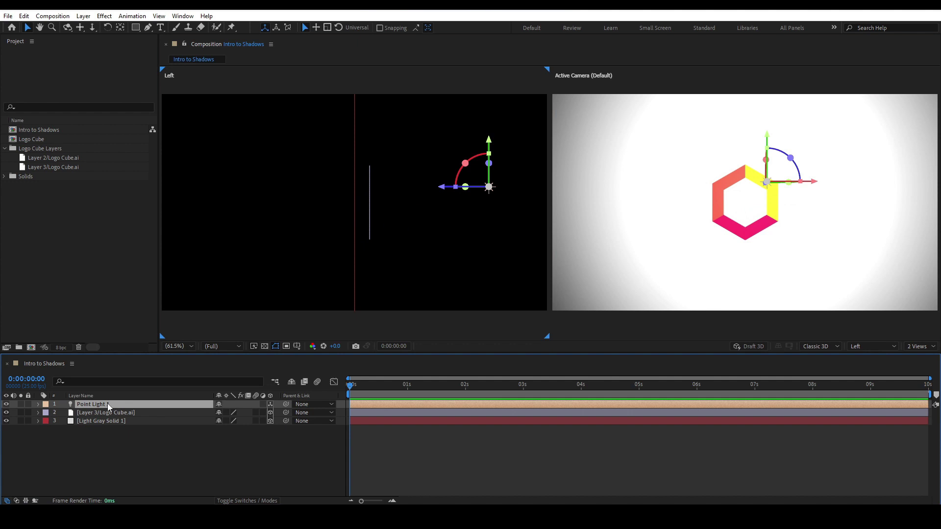
pyautogui.doubleClick(108, 404)
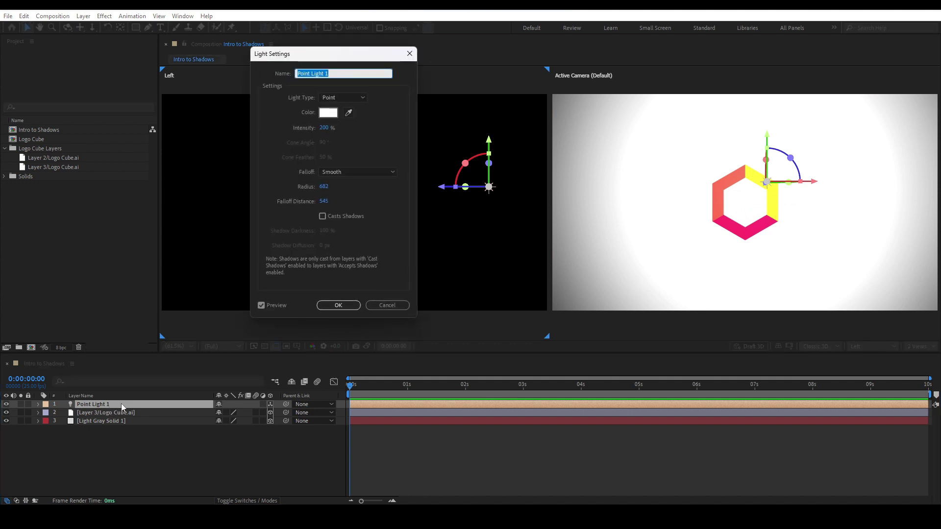
pyautogui.click(381, 303)
pyautogui.click(137, 443)
pyautogui.click(116, 421)
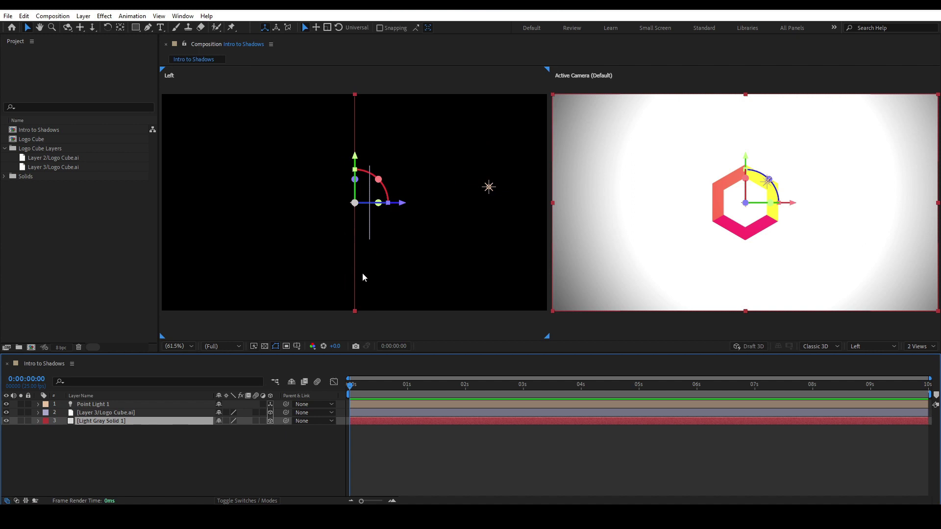
pyautogui.click(130, 413)
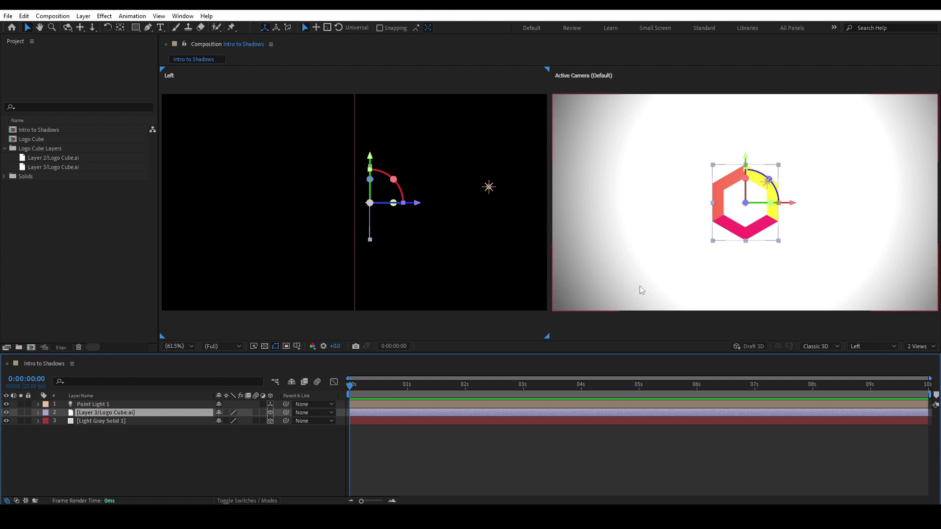
# Step: Enable Casts Shadows in the settings of Point Light 1 and apply the change
pyautogui.doubleClick(99, 404)
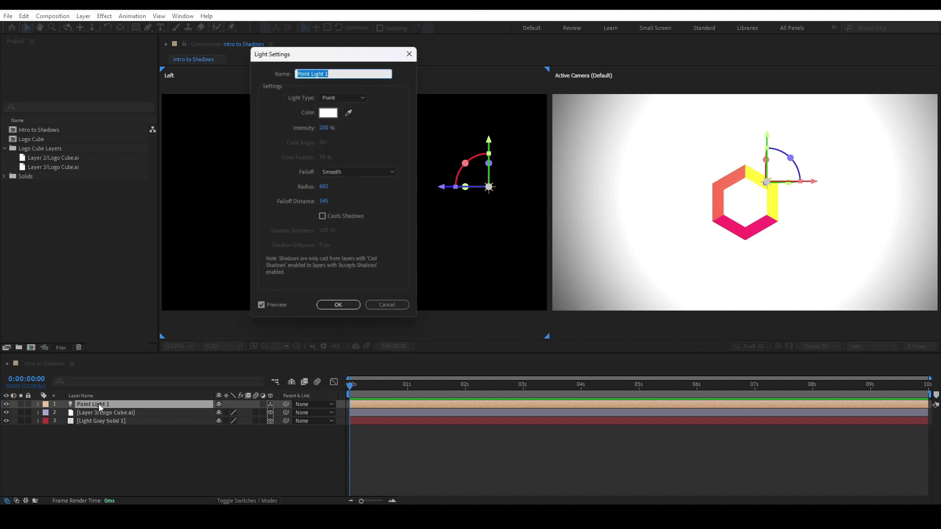
pyautogui.click(323, 216)
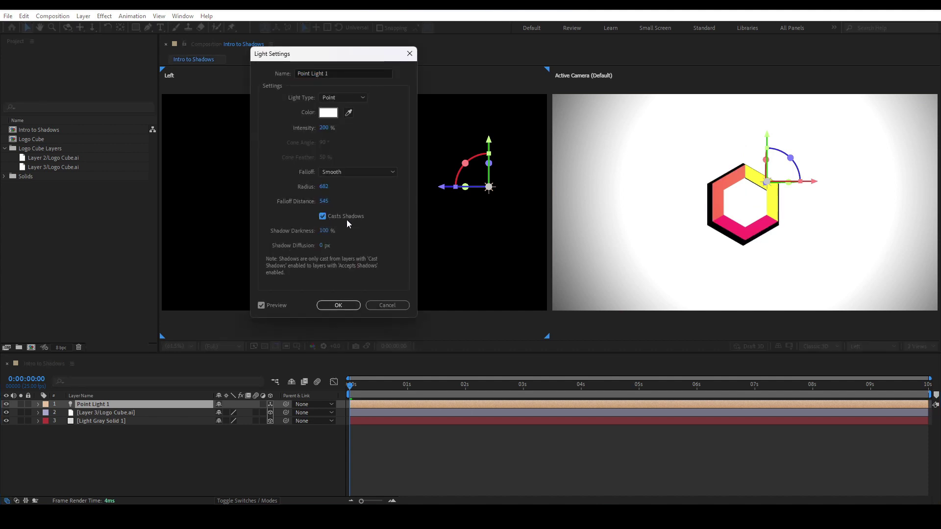
pyautogui.click(338, 305)
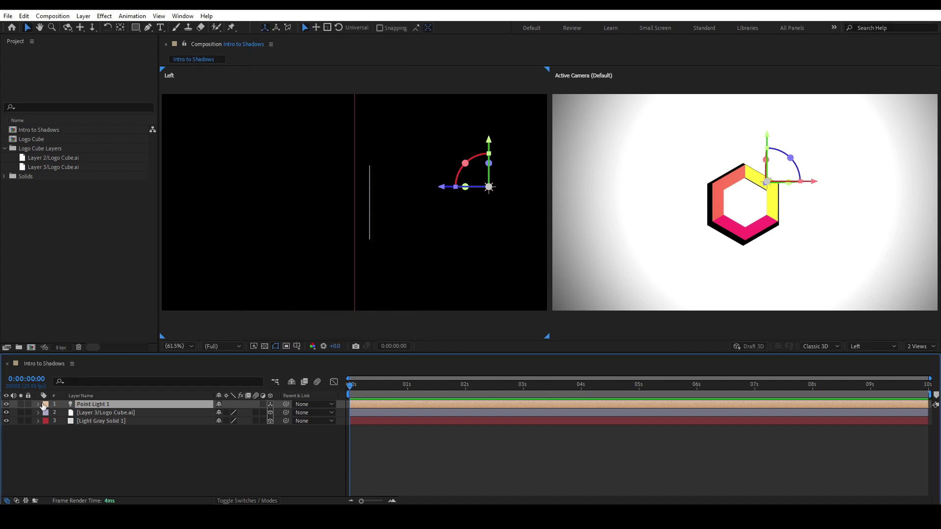
# Step: Set Shadow Darkness to 65% in the Light Options of Point Light 1
pyautogui.click(38, 405)
pyautogui.click(47, 421)
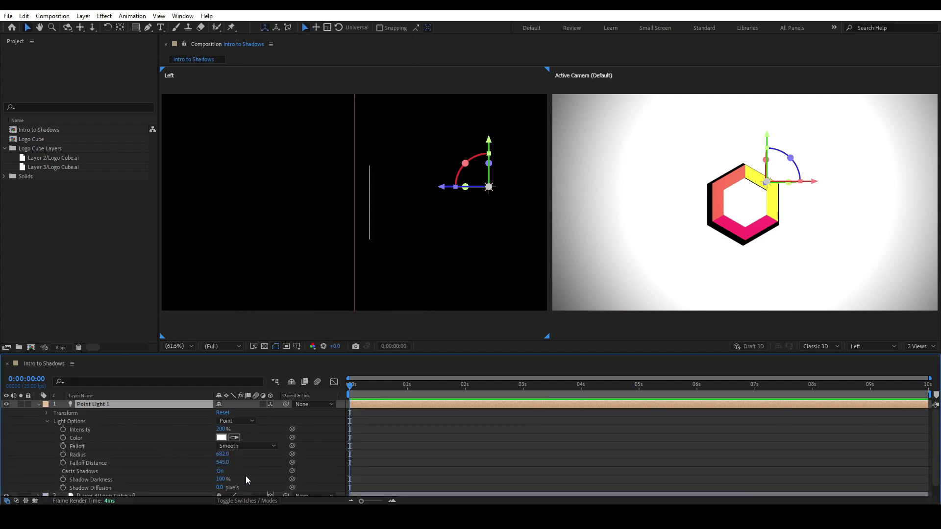
pyautogui.click(220, 472)
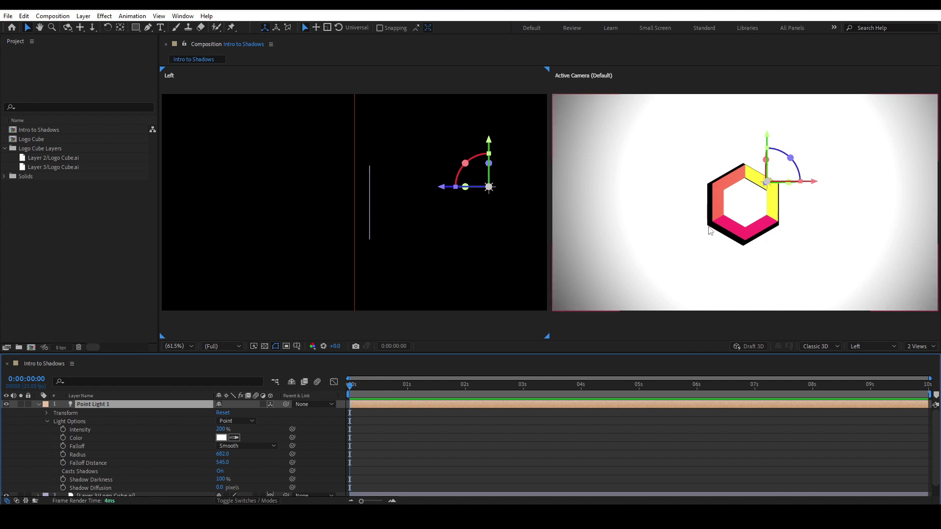
pyautogui.scroll(-1, 152, 468)
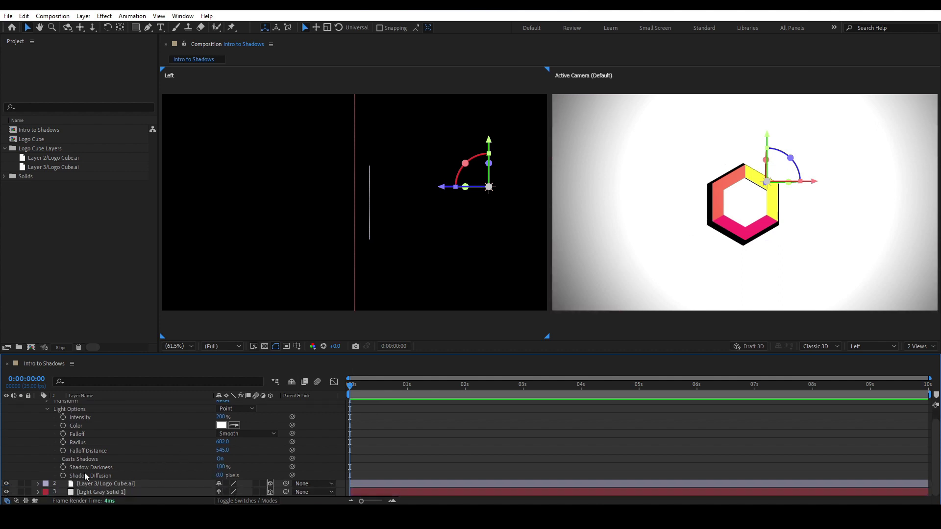
pyautogui.moveTo(219, 467); pyautogui.dragTo(200, 464)
pyautogui.click(220, 467)
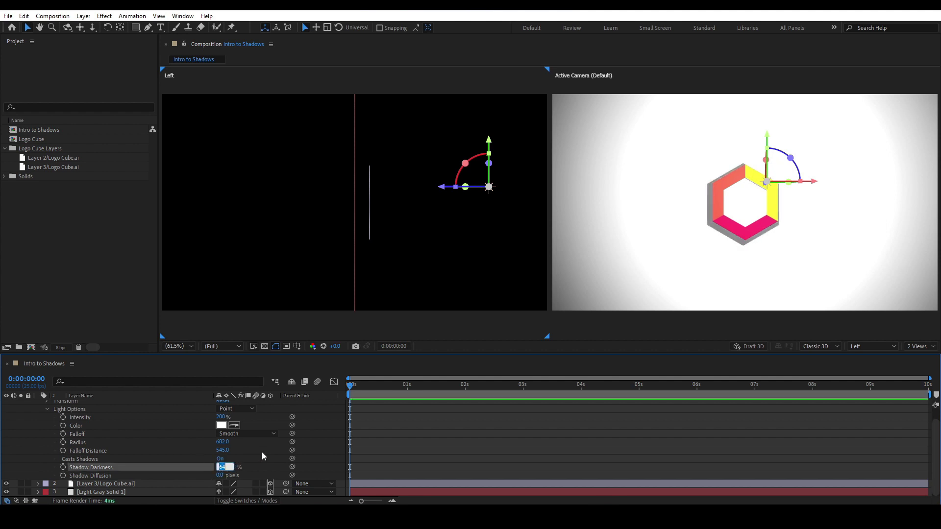
pyautogui.write('65')
pyautogui.press('Return')
# Step: Raise the Shadow Diffusion of Point Light 1 to about 50 pixels and collapse the light's properties
pyautogui.click(96, 476)
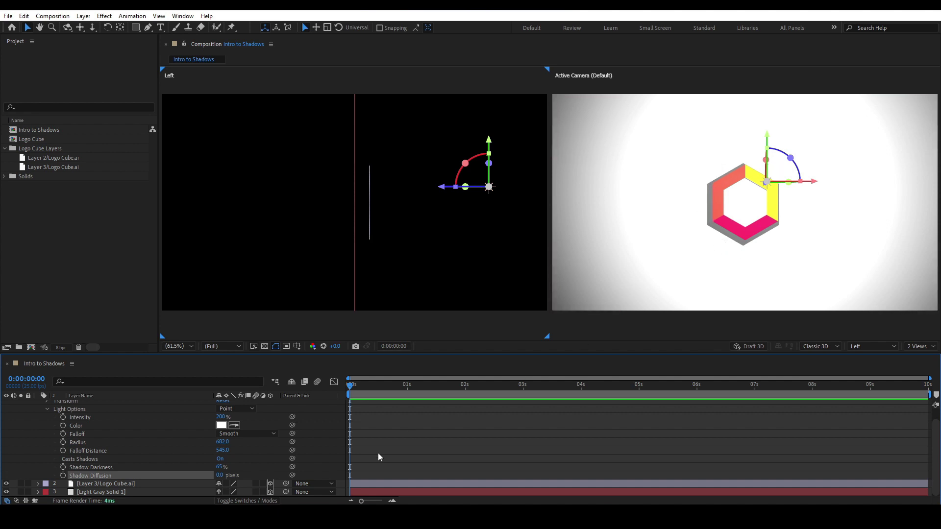
pyautogui.moveTo(219, 475); pyautogui.dragTo(242, 471)
pyautogui.scroll(1, 53, 417)
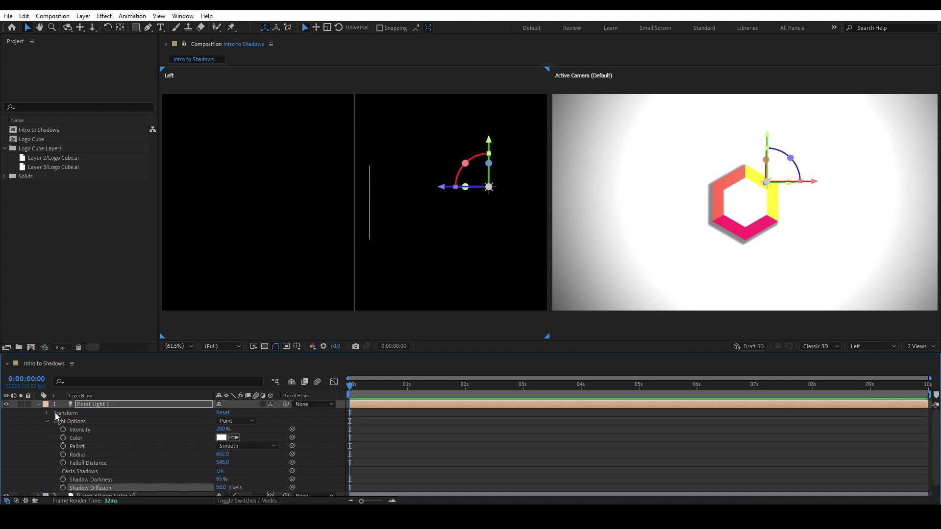
pyautogui.click(38, 405)
# Step: Move the Layer 3/Logo Cube.ai layer farther along Z from the gray solid toward the light
pyautogui.click(93, 413)
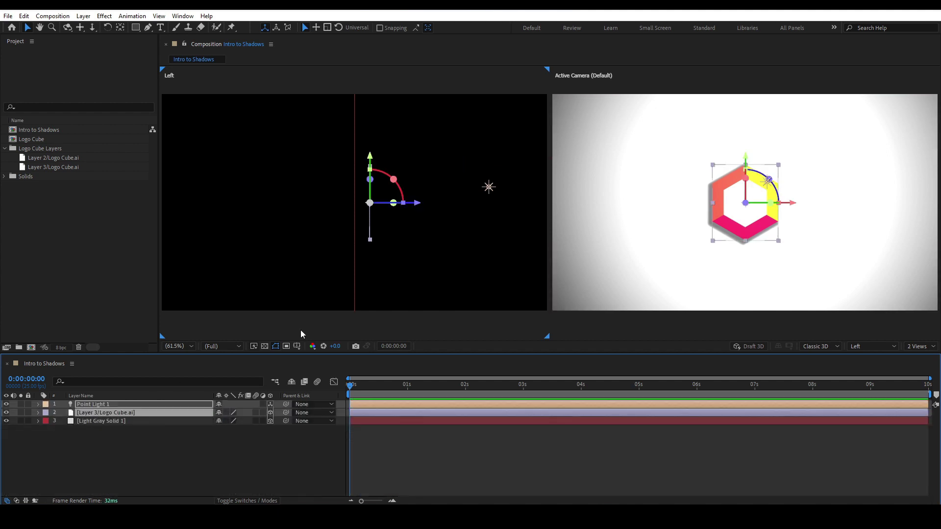
pyautogui.moveTo(417, 205); pyautogui.dragTo(436, 199)
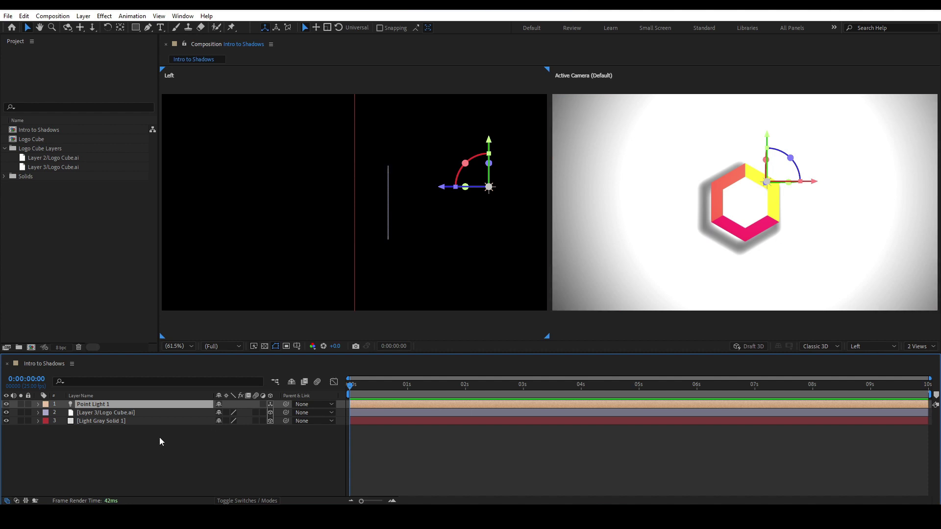
pyautogui.moveTo(161, 440); pyautogui.dragTo(94, 399)
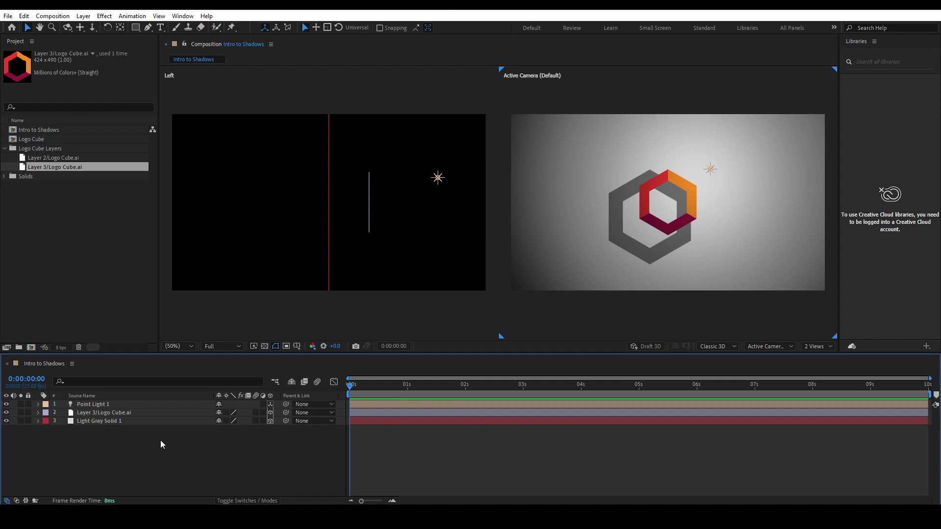
pyautogui.click(116, 403)
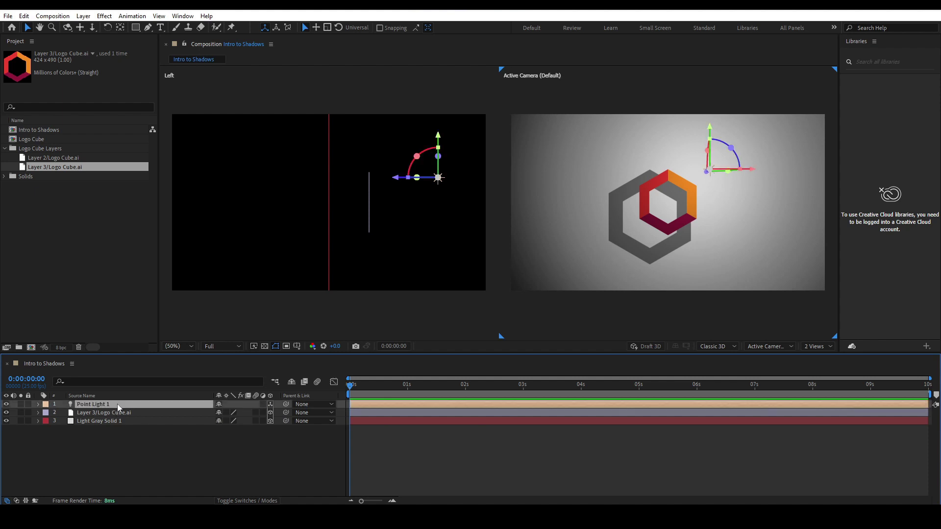
pyautogui.moveTo(145, 434); pyautogui.dragTo(119, 406)
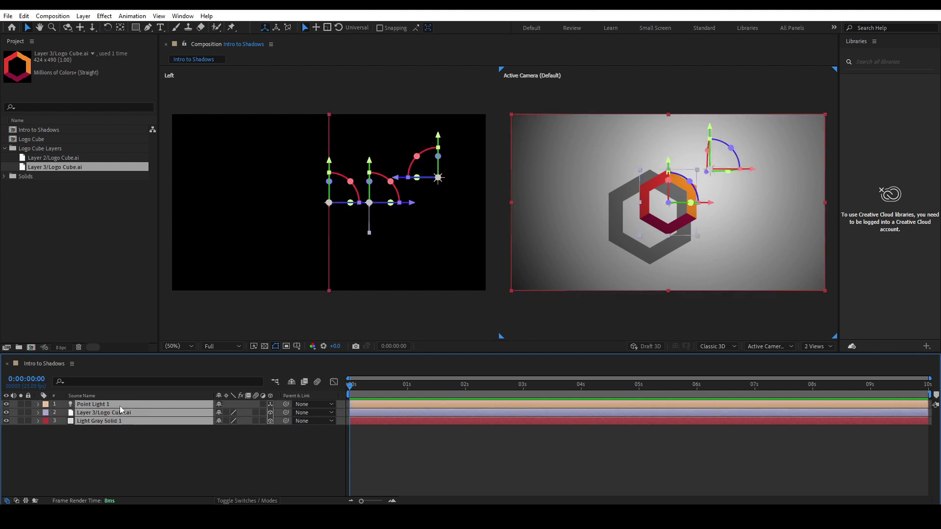
pyautogui.click(184, 448)
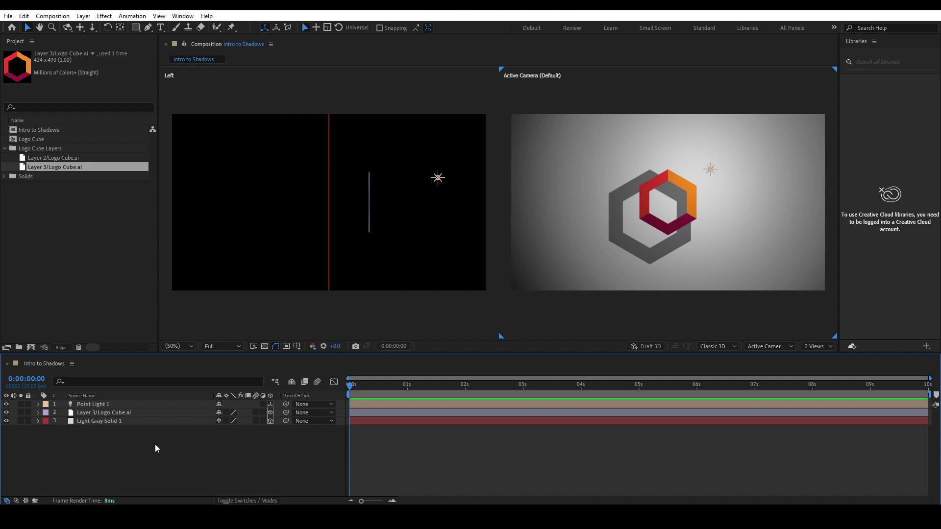
pyautogui.click(689, 195)
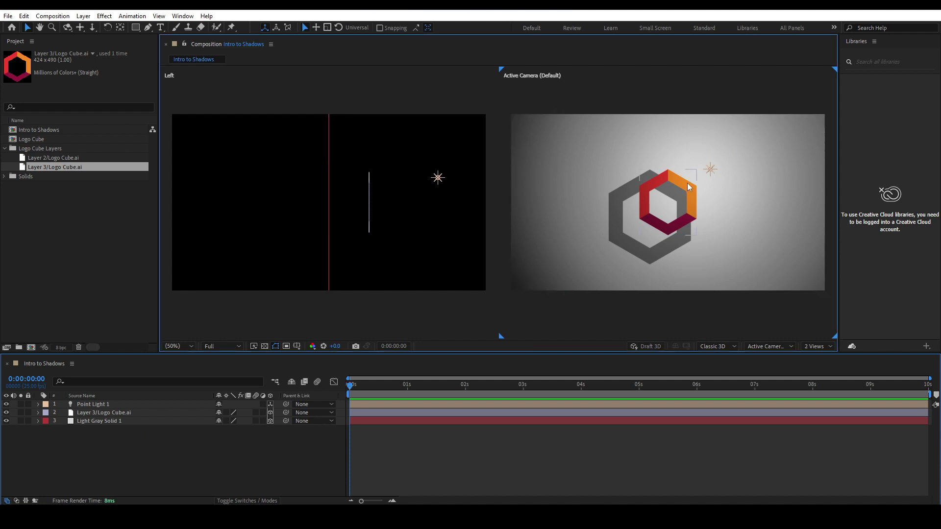
# Step: Add Layer 2/Logo Cube.ai to the composition between the point light and Layer 3/Logo Cube.ai, and make it a 3D layer
pyautogui.click(84, 157)
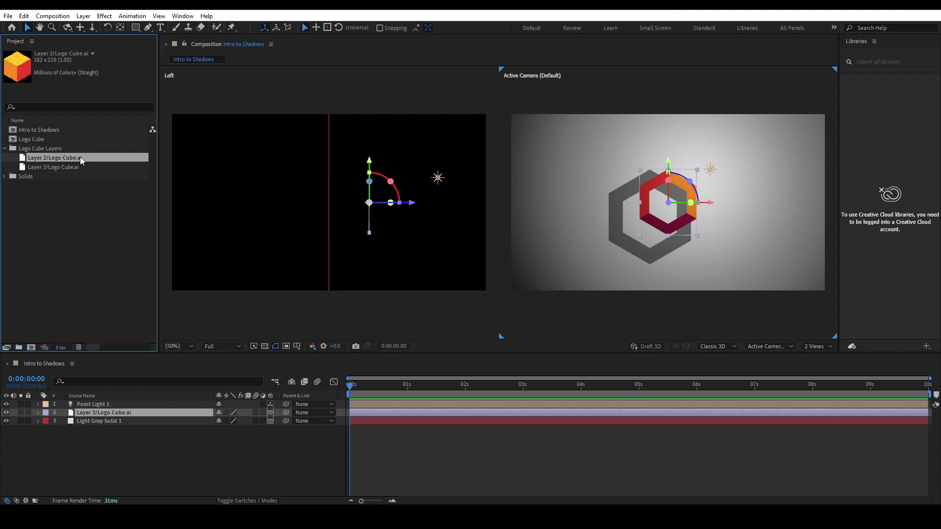
pyautogui.moveTo(80, 157); pyautogui.dragTo(151, 413)
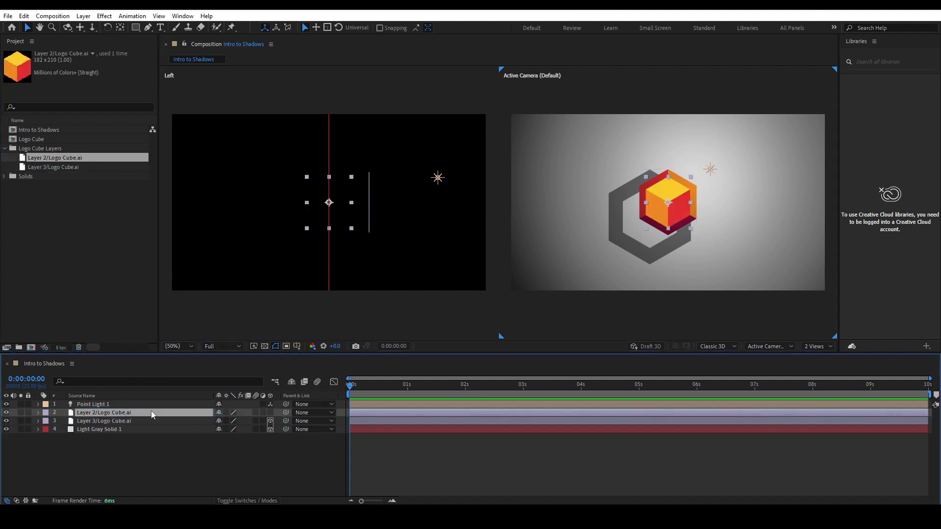
pyautogui.click(270, 413)
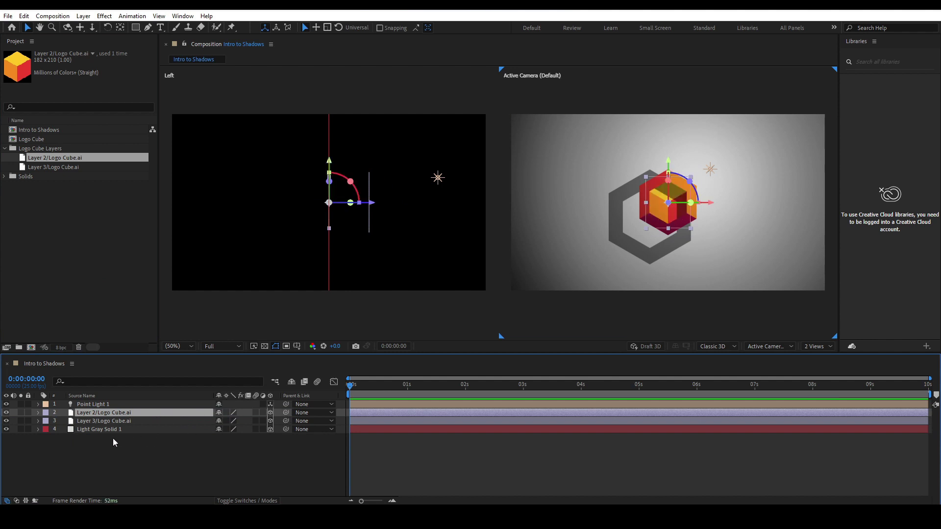
# Step: Set the scale of the Layer 2/Logo Cube.ai layer to 50%
pyautogui.press('s')
pyautogui.click(233, 421)
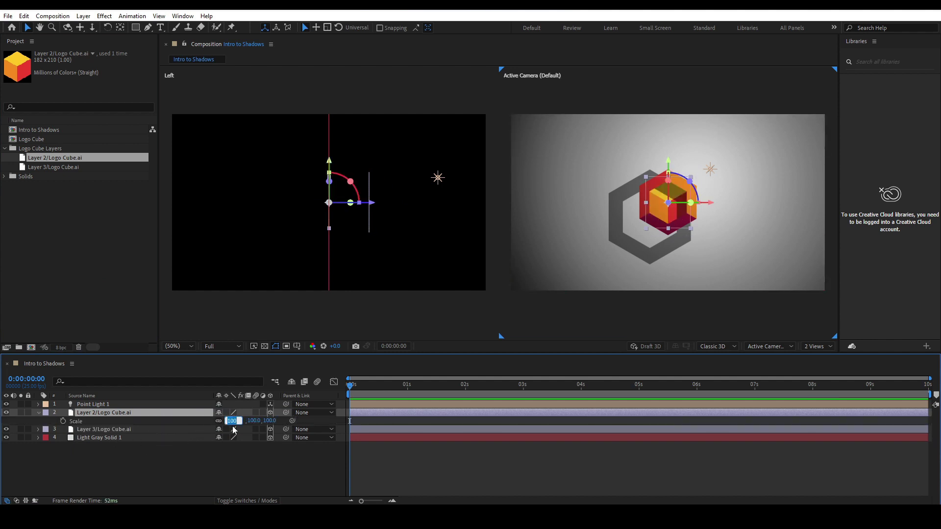
pyautogui.write('50')
pyautogui.press('Return')
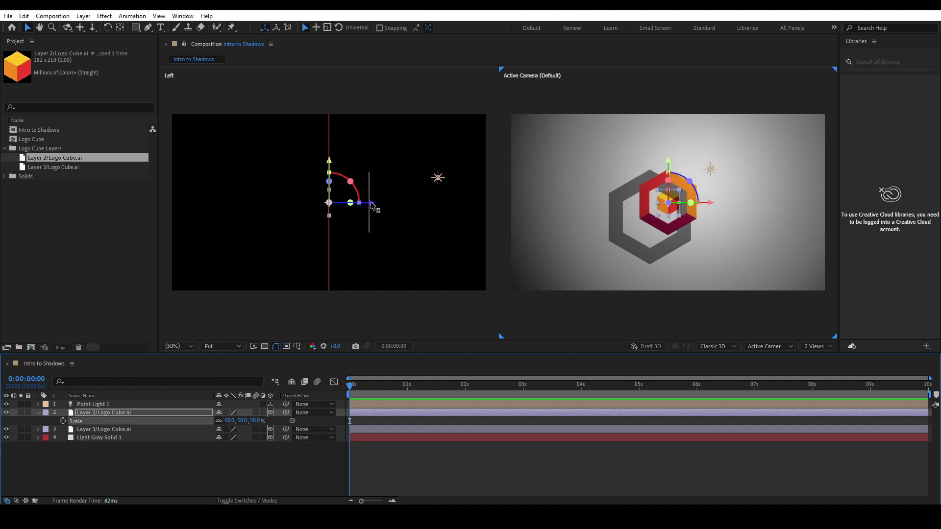
# Step: Move the Layer 2/Logo Cube.ai layer along Z in front of the hexagon ring, to a Z position of about -266
pyautogui.moveTo(371, 204); pyautogui.dragTo(433, 206)
pyautogui.click(366, 229)
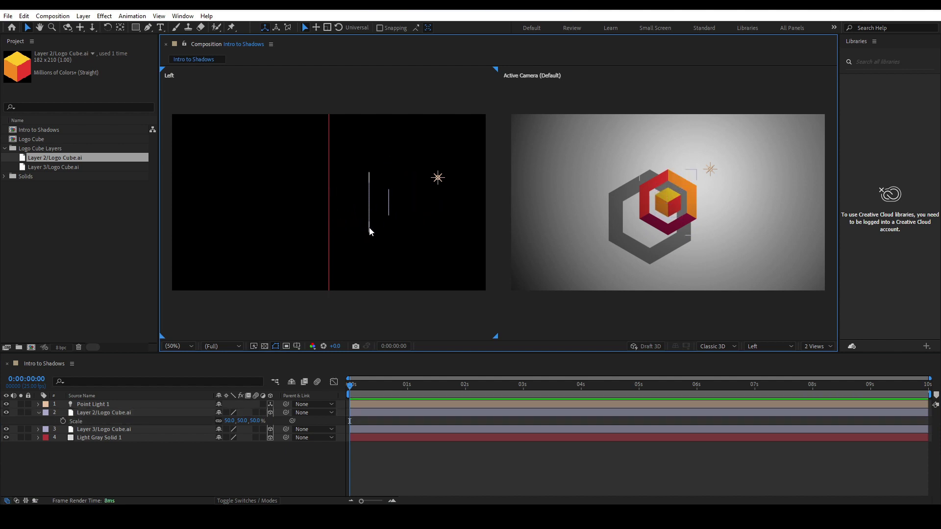
pyautogui.click(370, 229)
pyautogui.click(391, 214)
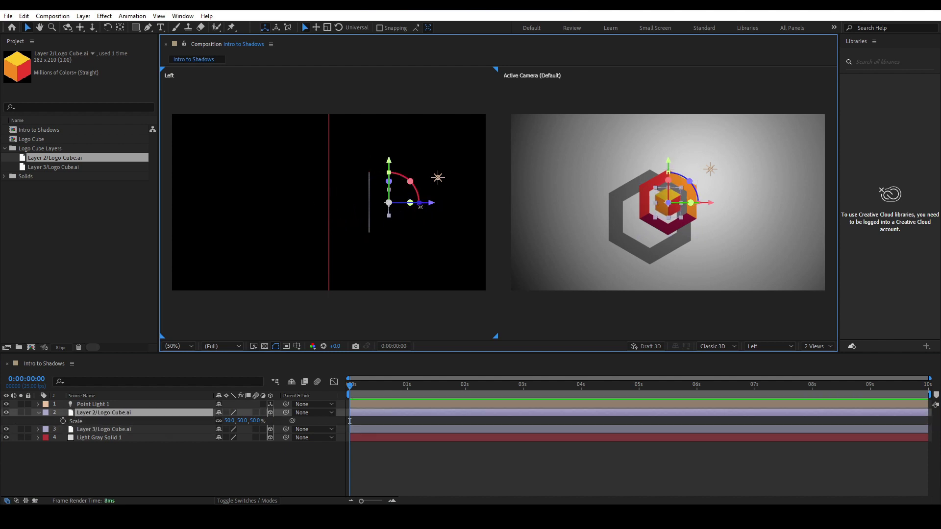
pyautogui.moveTo(430, 204); pyautogui.dragTo(435, 203)
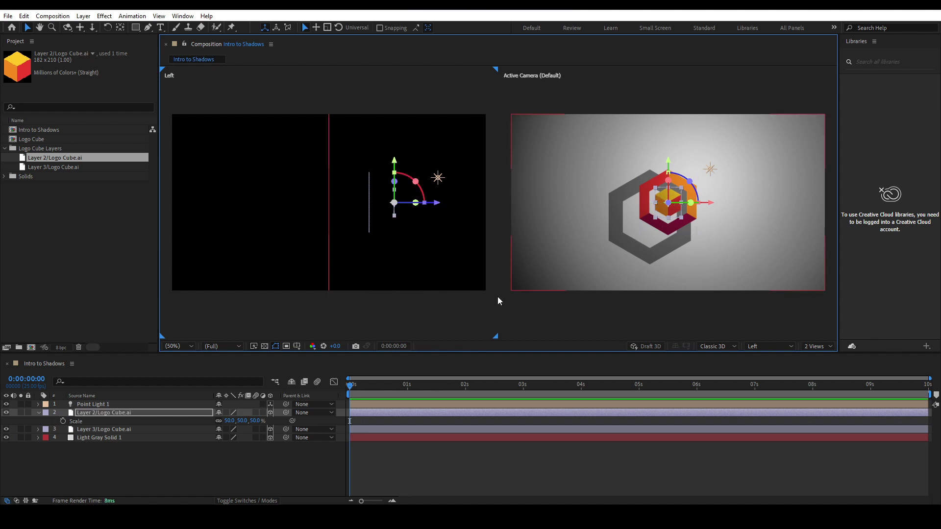
# Step: Turn on Casts Shadows in the Material Options of the Layer 2/Logo Cube.ai layer
pyautogui.click(39, 413)
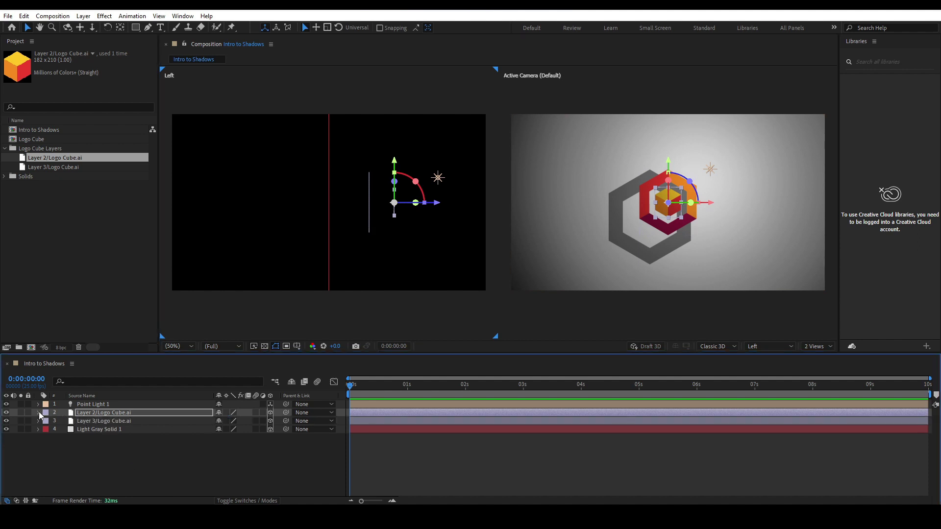
pyautogui.click(39, 413)
pyautogui.scroll(-2, 45, 421)
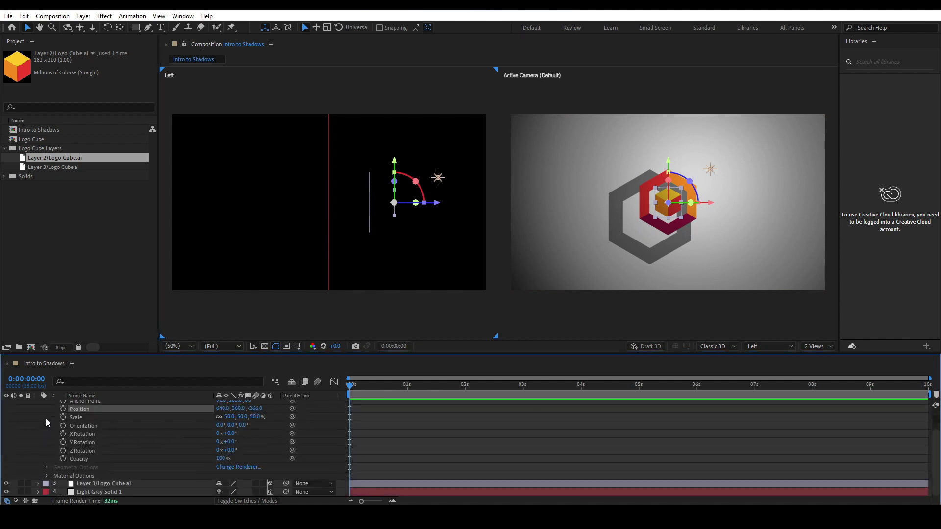
pyautogui.click(46, 476)
pyautogui.scroll(-3, 45, 475)
pyautogui.scroll(1, 117, 445)
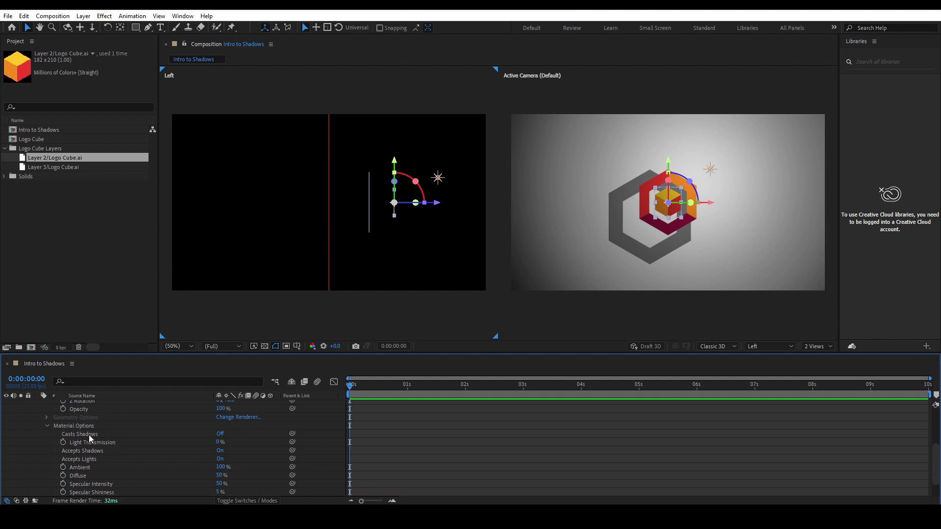
pyautogui.click(220, 435)
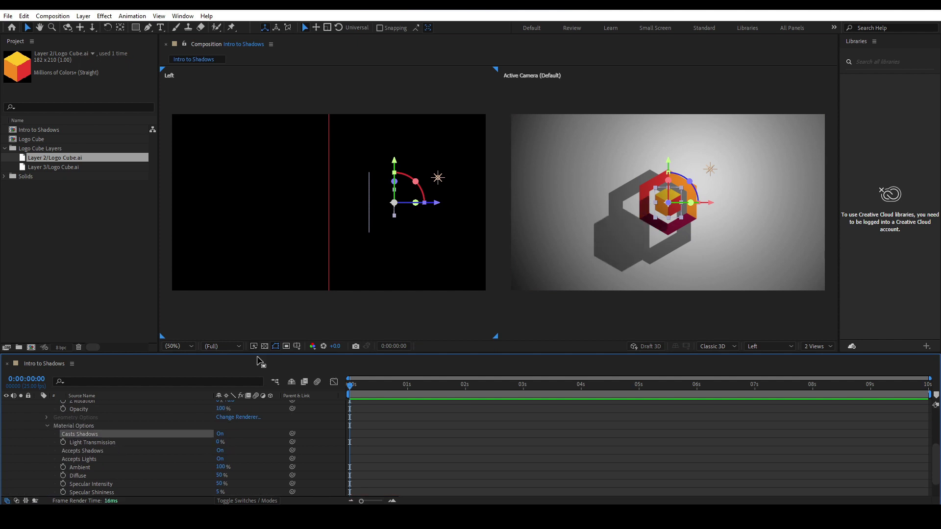
pyautogui.click(206, 299)
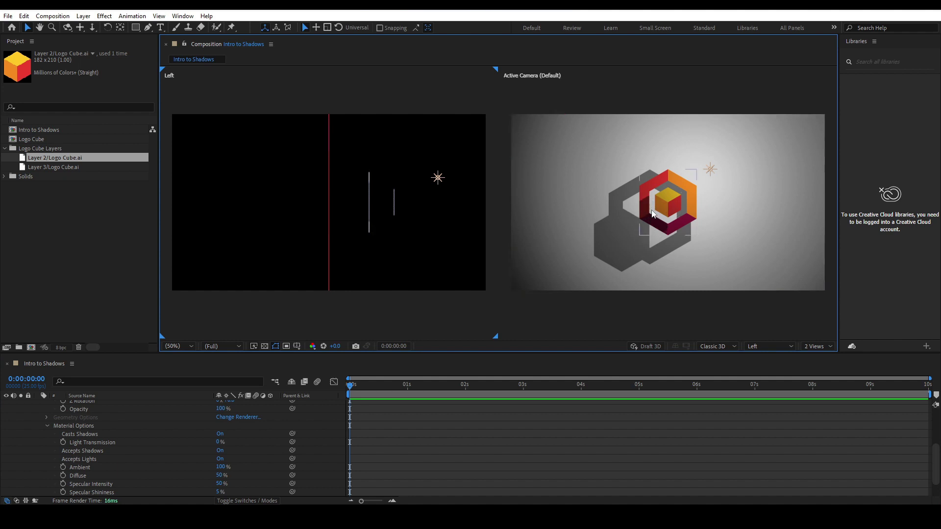
# Step: Move Point Light 1 farther away from the logo layers along Z and raise it slightly
pyautogui.click(663, 178)
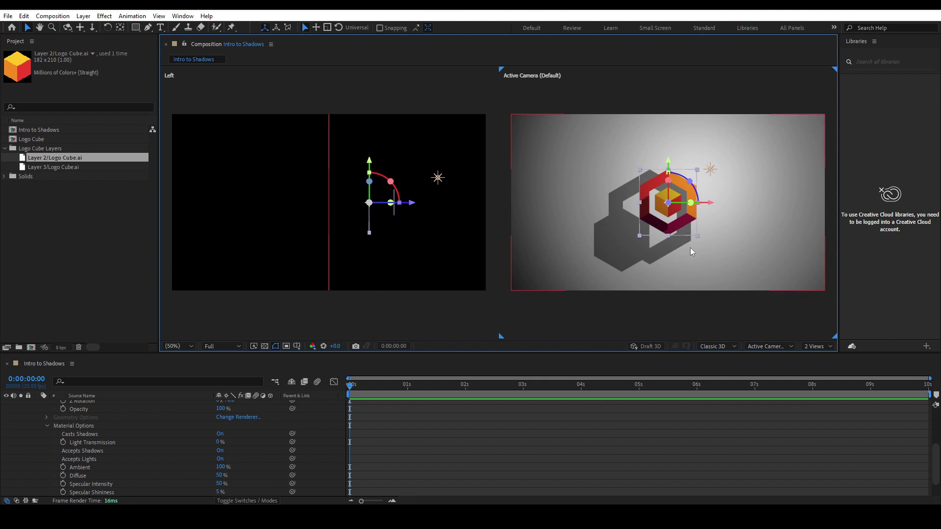
pyautogui.click(711, 170)
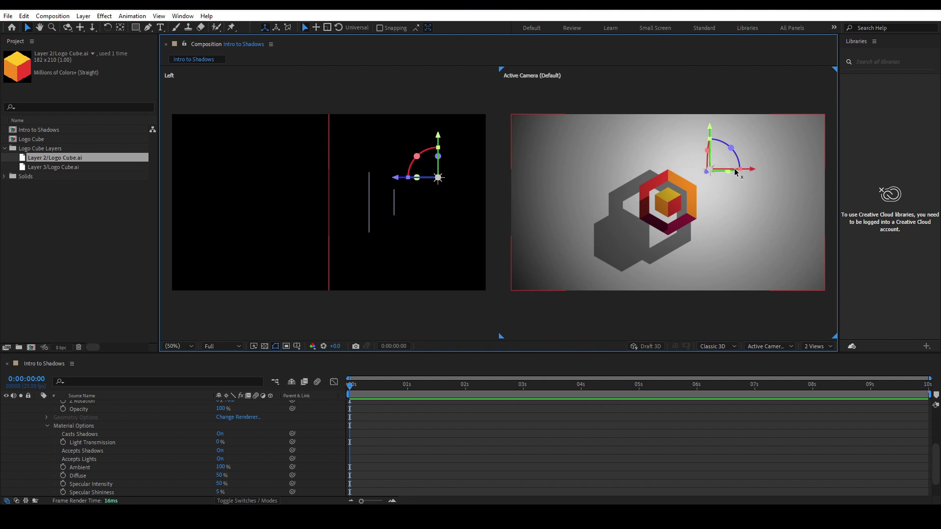
pyautogui.moveTo(396, 180); pyautogui.dragTo(439, 179)
pyautogui.moveTo(482, 142)
pyautogui.mouseDown()
pyautogui.moveTo(483, 152)
pyautogui.moveTo(483, 136)
pyautogui.mouseUp()
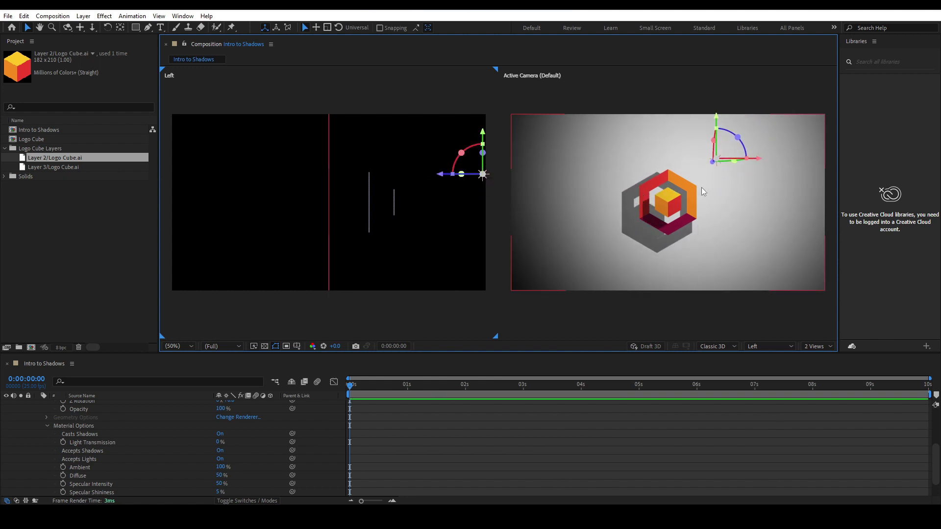
# Step: Set Accepts Shadows to Off in the Material Options of the Layer 3/Logo Cube.ai ring layer
pyautogui.click(672, 177)
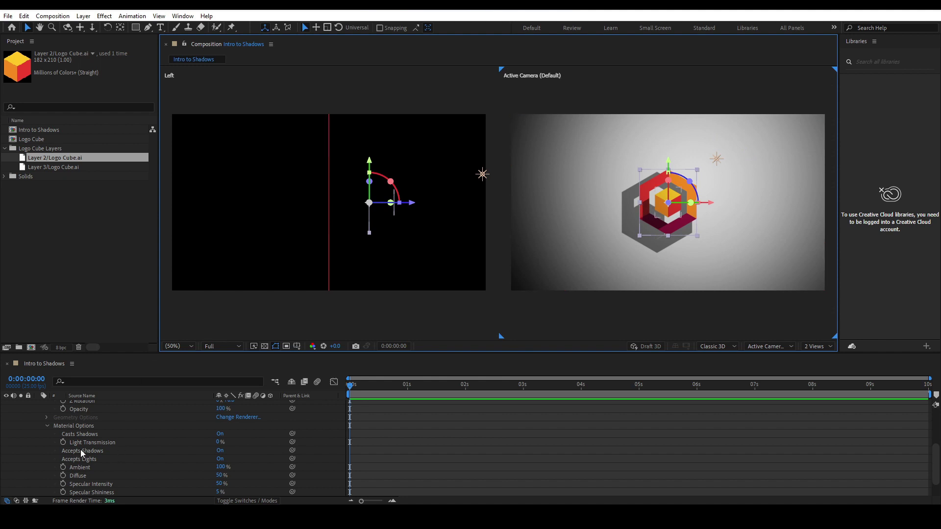
pyautogui.scroll(4, 81, 449)
pyautogui.click(88, 411)
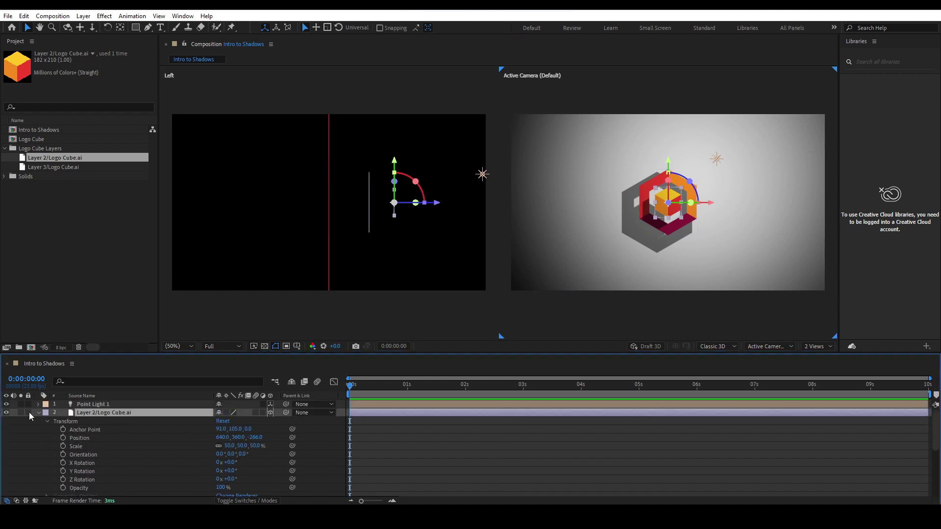
pyautogui.click(39, 413)
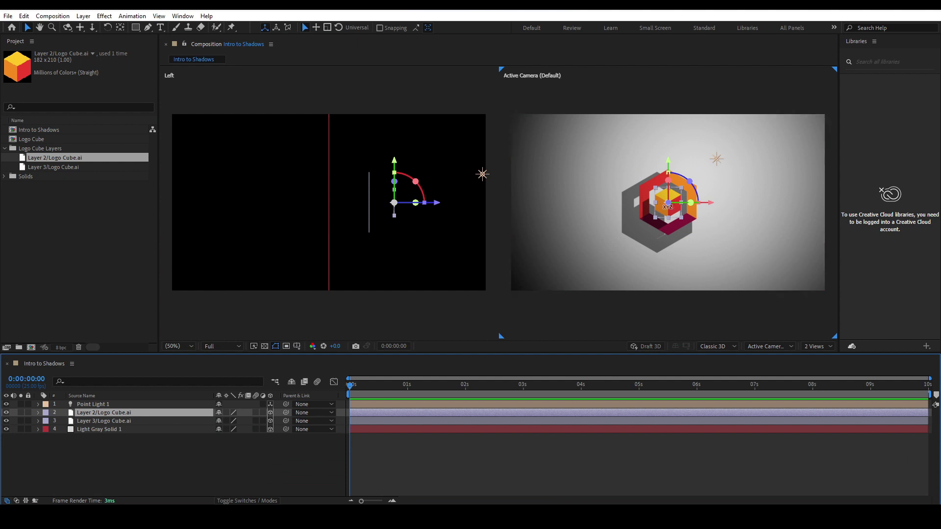
pyautogui.click(632, 224)
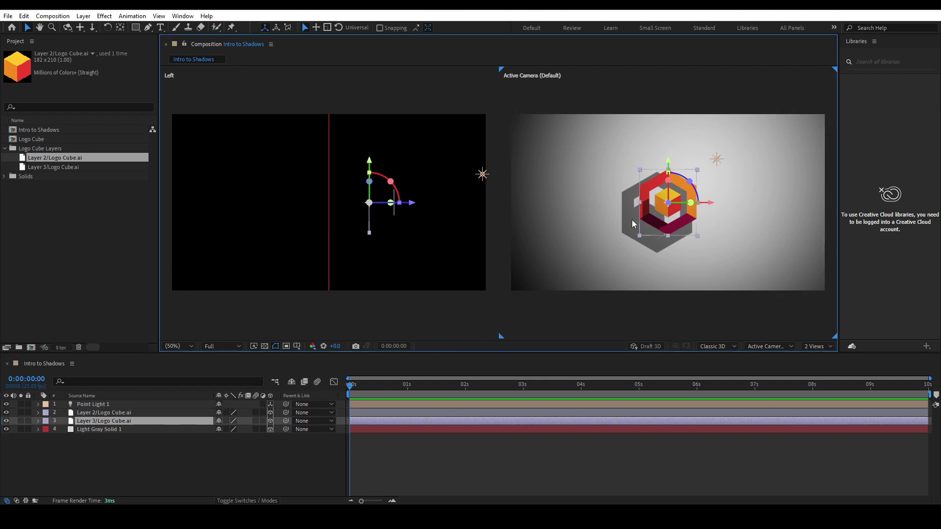
pyautogui.click(37, 421)
pyautogui.scroll(-4, 50, 420)
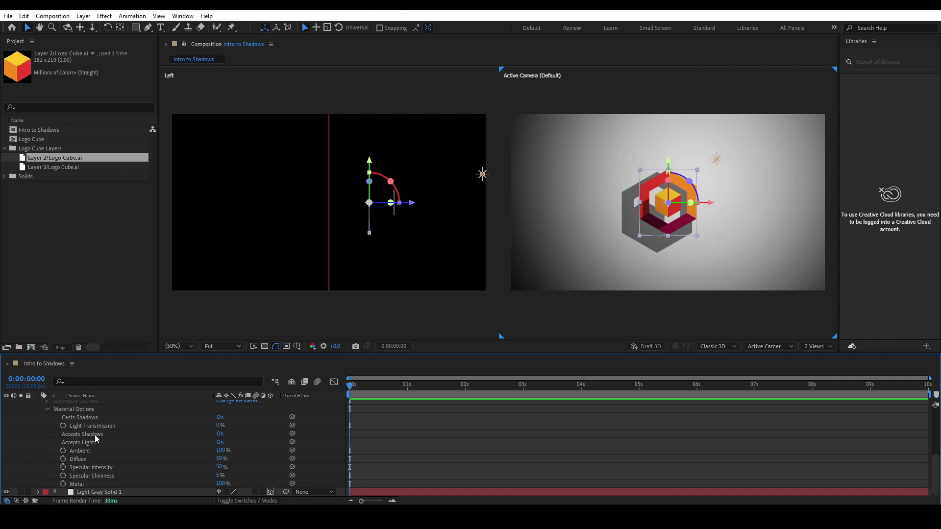
pyautogui.click(220, 433)
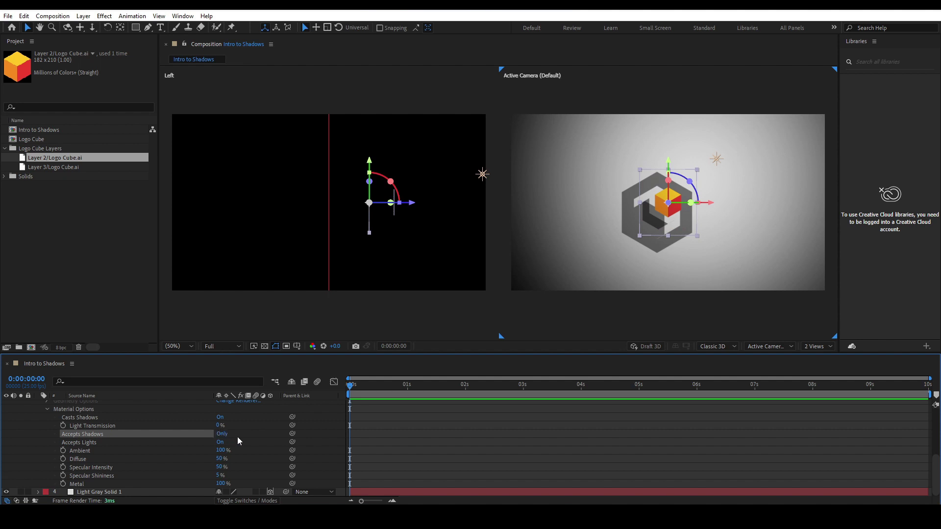
pyautogui.click(226, 434)
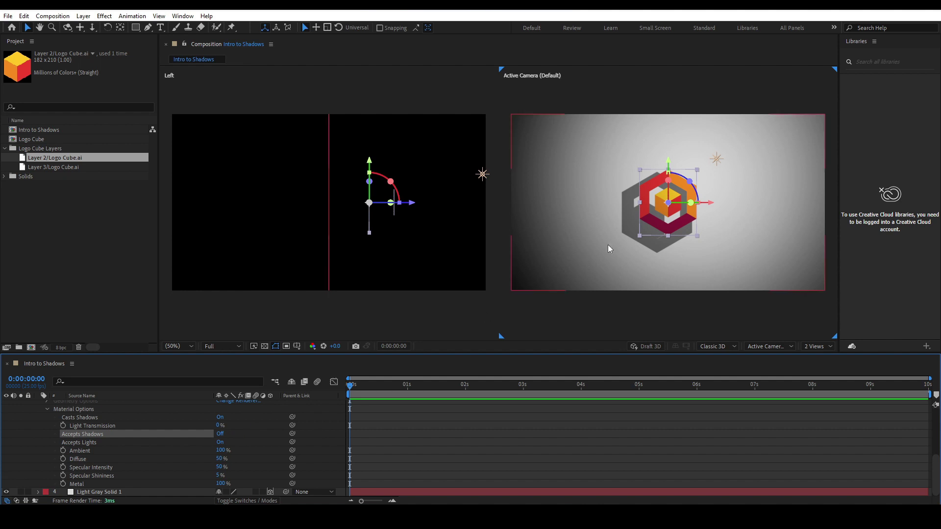
# Step: Switch the ring layer's Accepts Shadows back to On for comparison and return it to Off
pyautogui.click(669, 215)
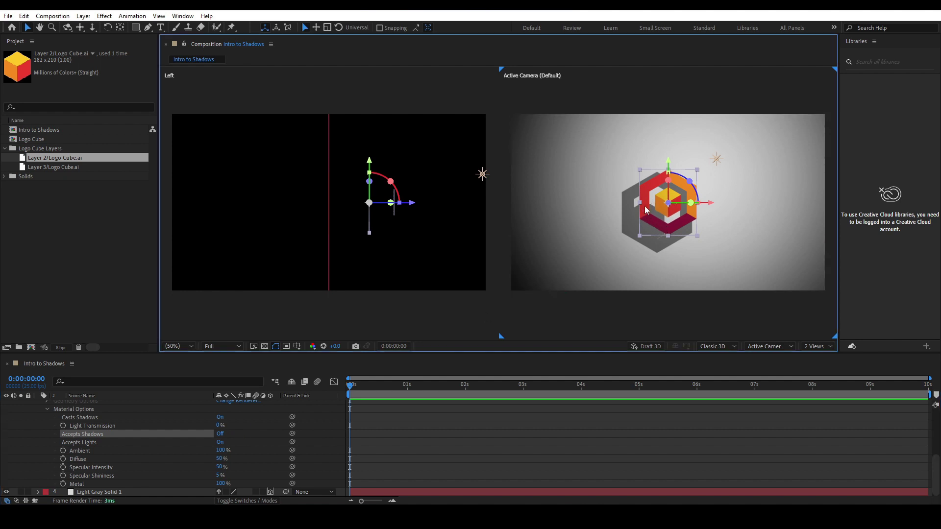
pyautogui.click(220, 434)
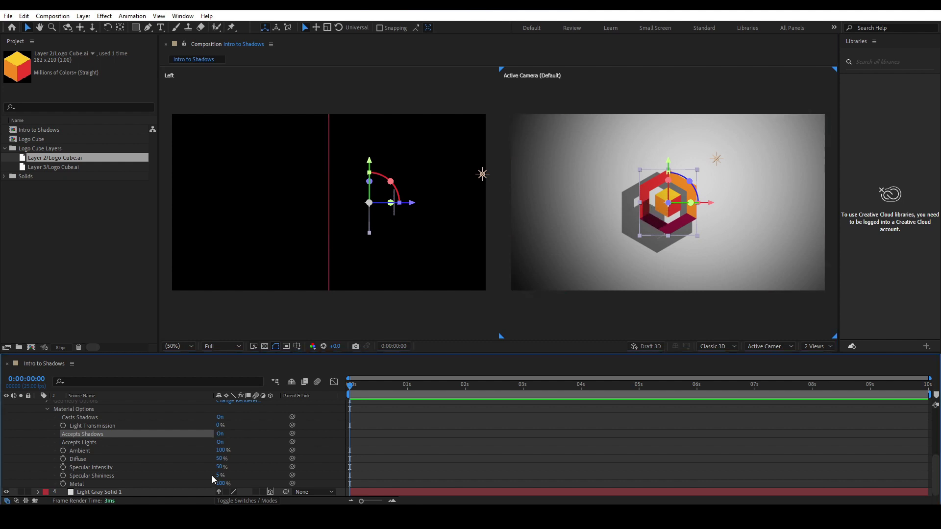
pyautogui.click(222, 435)
pyautogui.click(222, 435)
pyautogui.scroll(4, 73, 464)
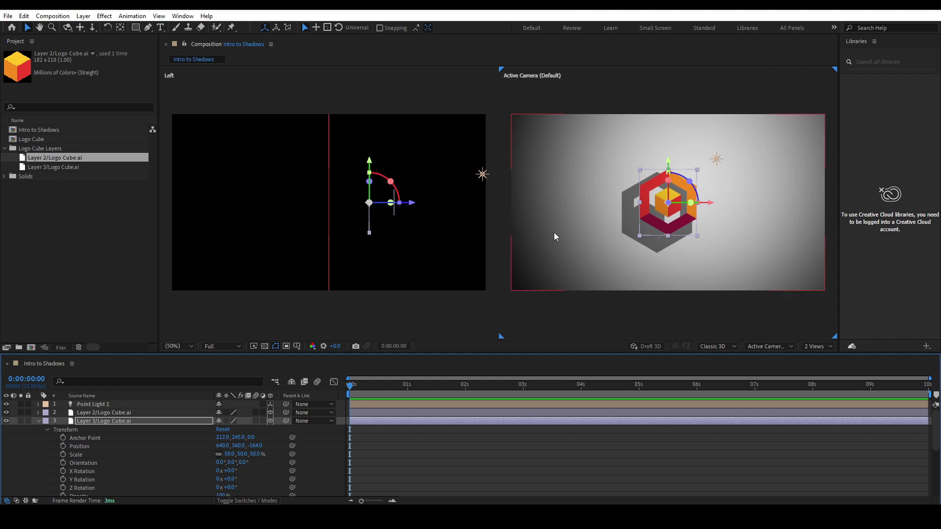
# Step: Nudge Point Light 1 slightly along Z toward the logo layers
pyautogui.click(716, 160)
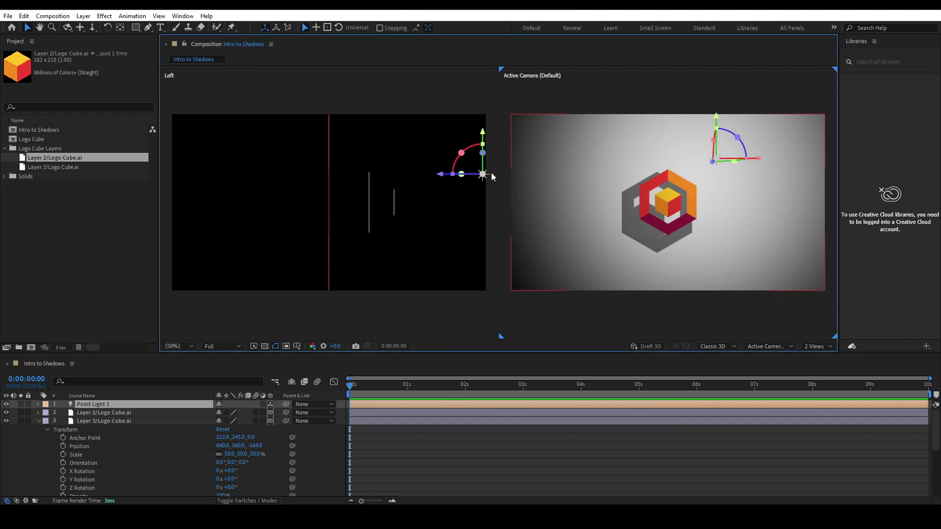
pyautogui.moveTo(438, 175)
pyautogui.mouseDown()
pyautogui.moveTo(380, 175)
pyautogui.moveTo(444, 169)
pyautogui.moveTo(424, 165)
pyautogui.moveTo(432, 160)
pyautogui.mouseUp()
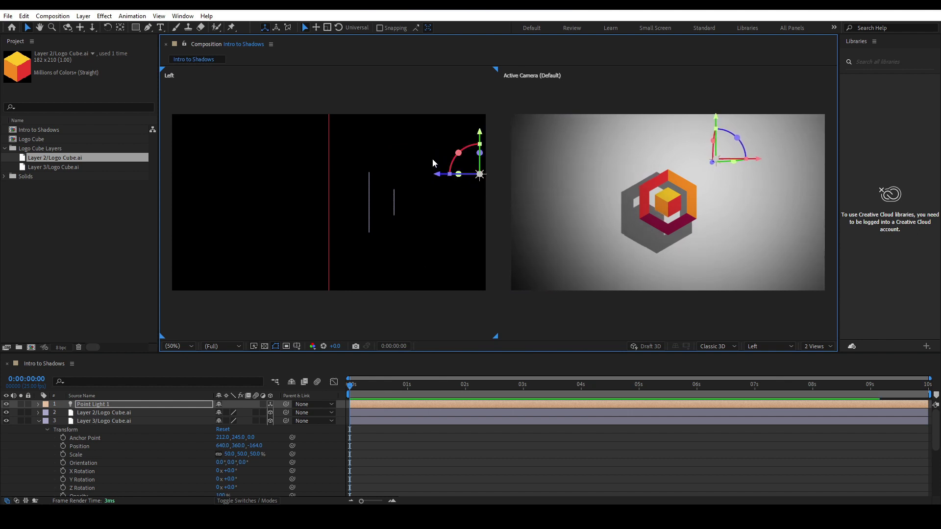
# Step: Tilt Light Gray Solid 1 about its X axis into a sloping floor and reposition it below the logo layers
pyautogui.click(330, 142)
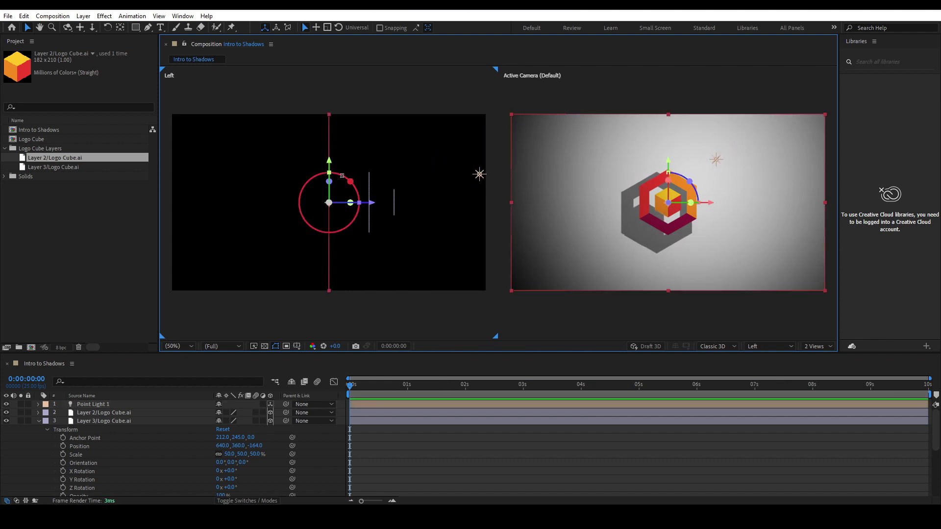
pyautogui.moveTo(342, 175); pyautogui.dragTo(331, 201)
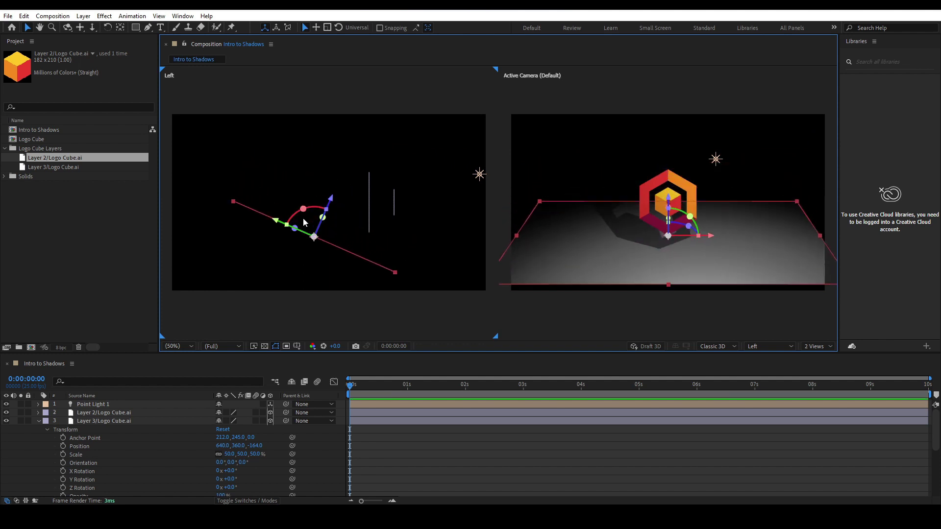
pyautogui.moveTo(275, 222); pyautogui.dragTo(310, 246)
pyautogui.moveTo(350, 206); pyautogui.dragTo(351, 205)
pyautogui.click(39, 420)
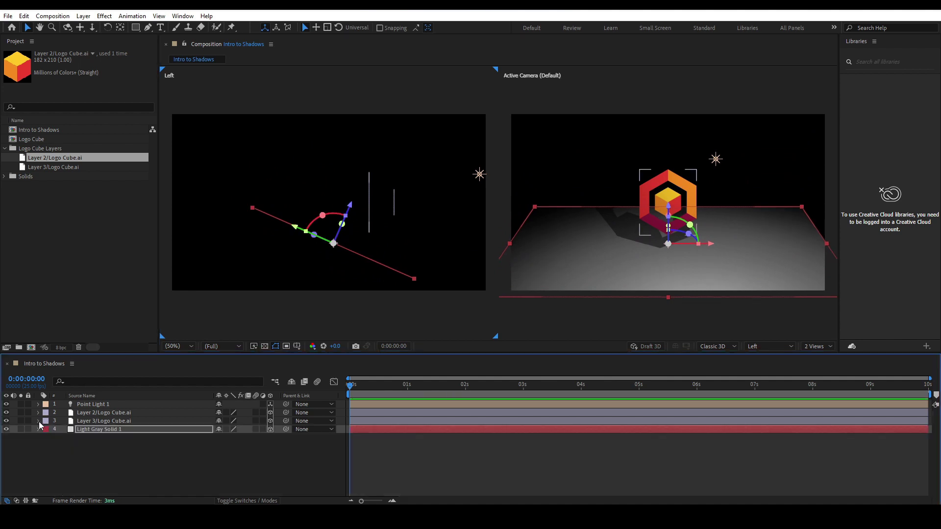
# Step: Create a second 1280 x 720 px light gray solid, make it 3D, and place it beneath all other layers as a back wall
pyautogui.click(88, 447)
pyautogui.rightClick(88, 446)
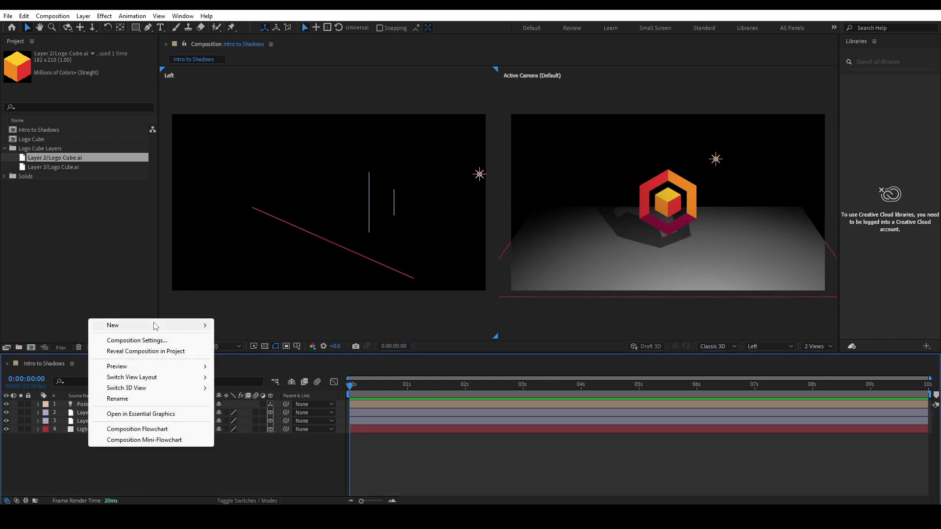
pyautogui.moveTo(167, 325)
pyautogui.click(240, 351)
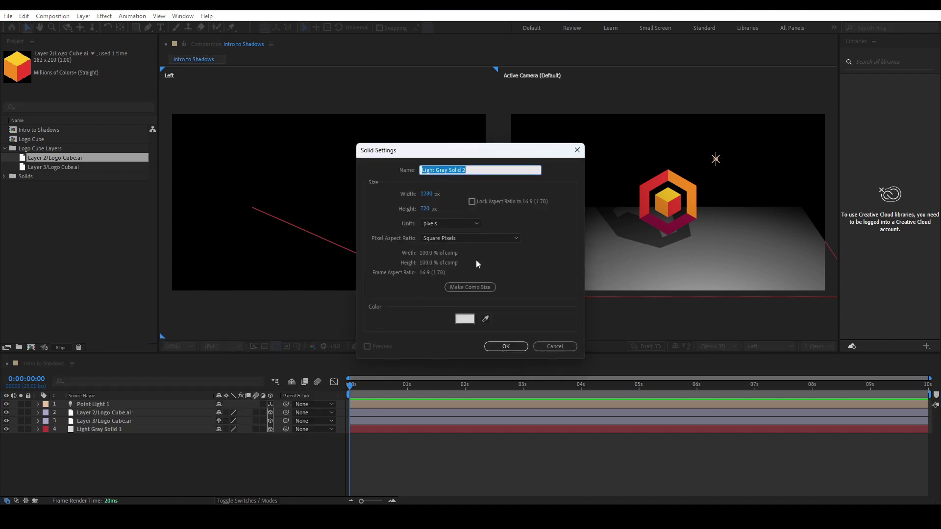
pyautogui.click(515, 348)
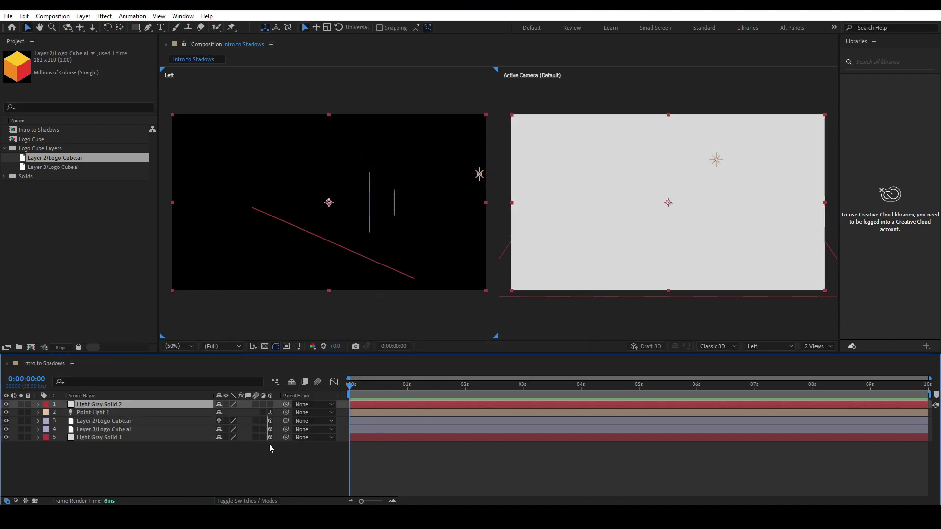
pyautogui.click(270, 404)
pyautogui.moveTo(123, 405); pyautogui.dragTo(105, 447)
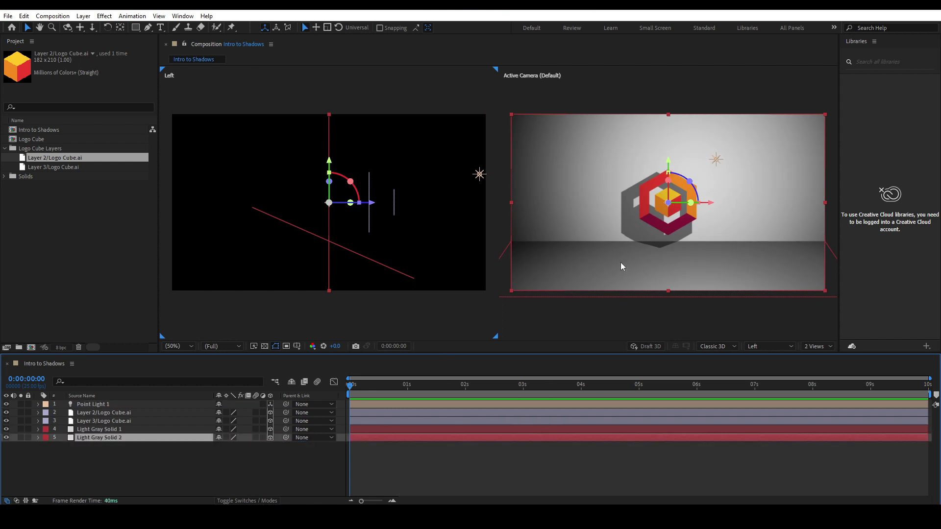
# Step: Move Point Light 1 closer to the logo along Z and center it horizontally over the ring
pyautogui.click(100, 405)
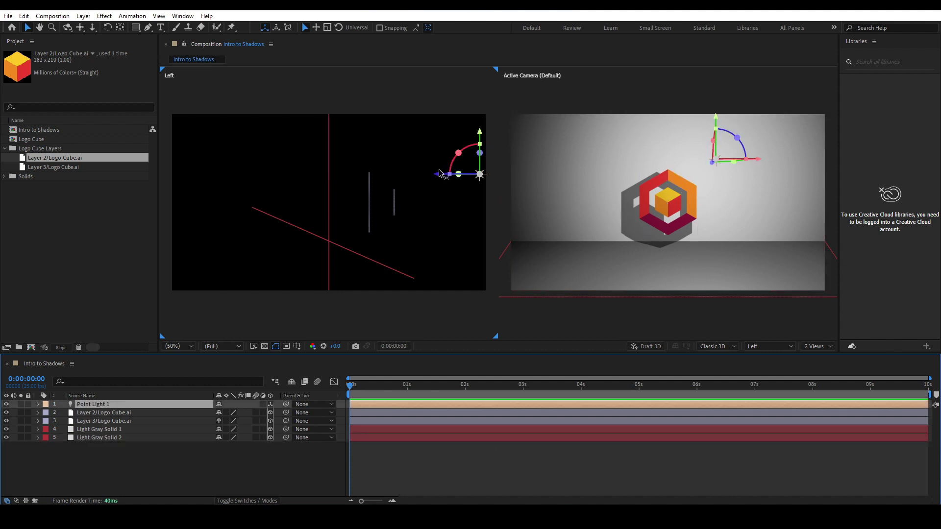
pyautogui.moveTo(438, 175); pyautogui.dragTo(374, 172)
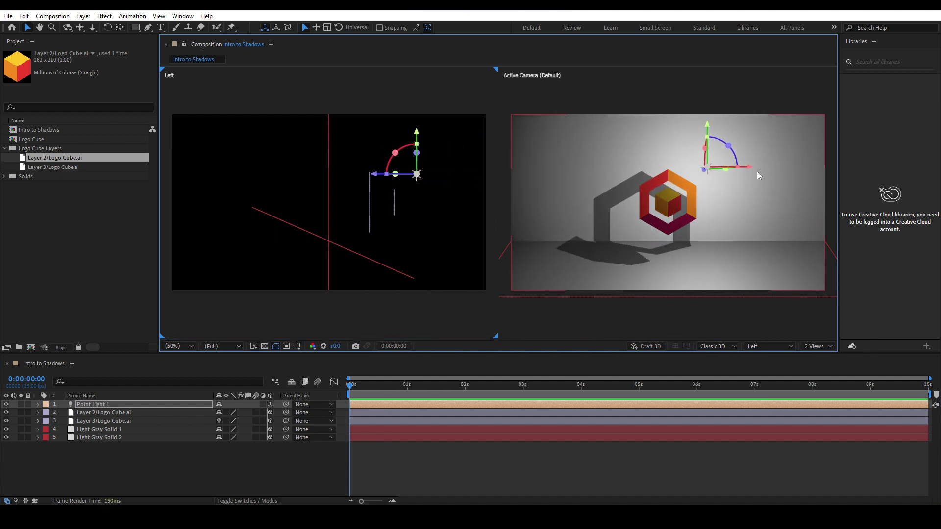
pyautogui.moveTo(748, 170); pyautogui.dragTo(711, 170)
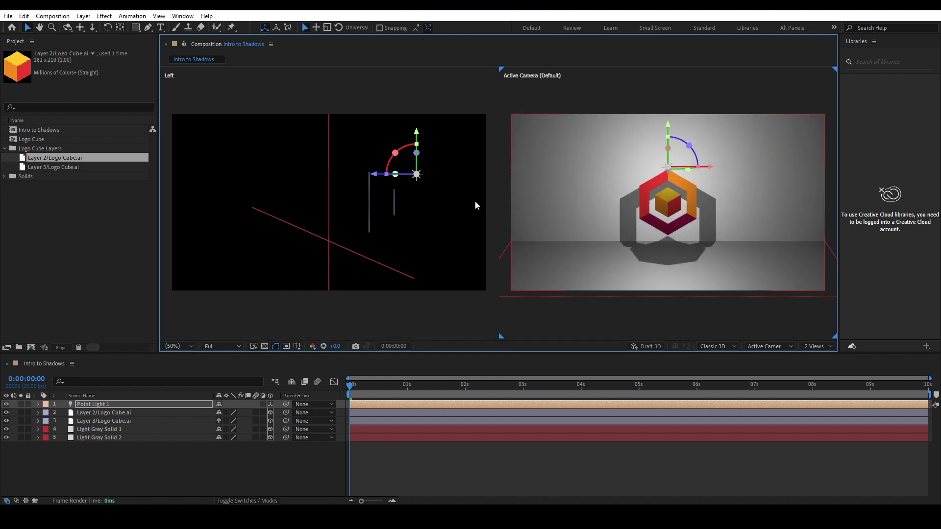
# Step: Move the Layer 2/Logo Cube.ai layer back along Z until it sits just in front of the ring
pyautogui.click(397, 196)
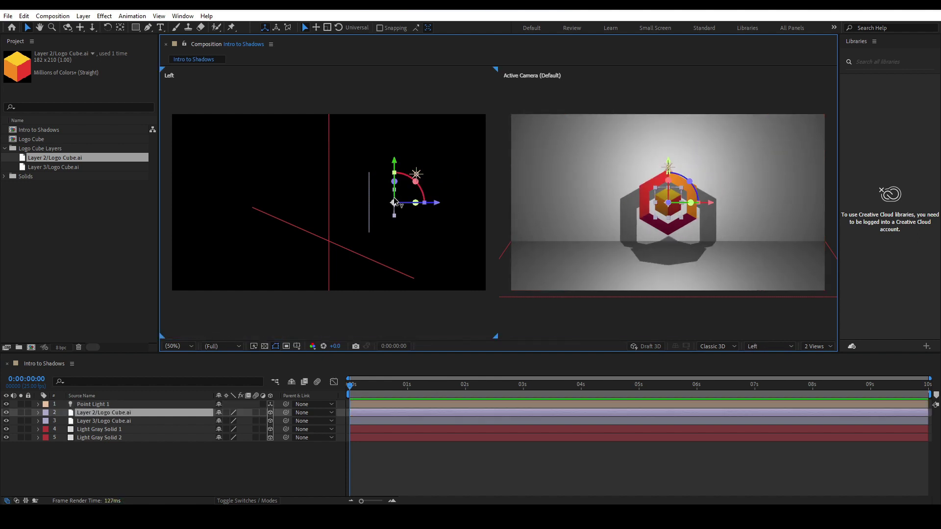
pyautogui.moveTo(434, 203); pyautogui.dragTo(414, 200)
# Step: Move Point Light 1 along Z to behind the ring and cube, between them and the back wall
pyautogui.click(416, 175)
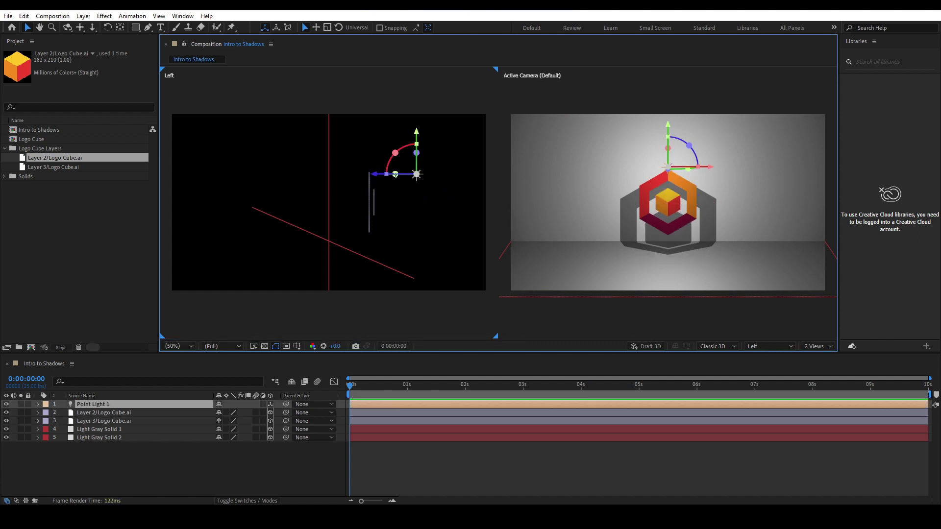
pyautogui.moveTo(373, 178); pyautogui.dragTo(318, 176)
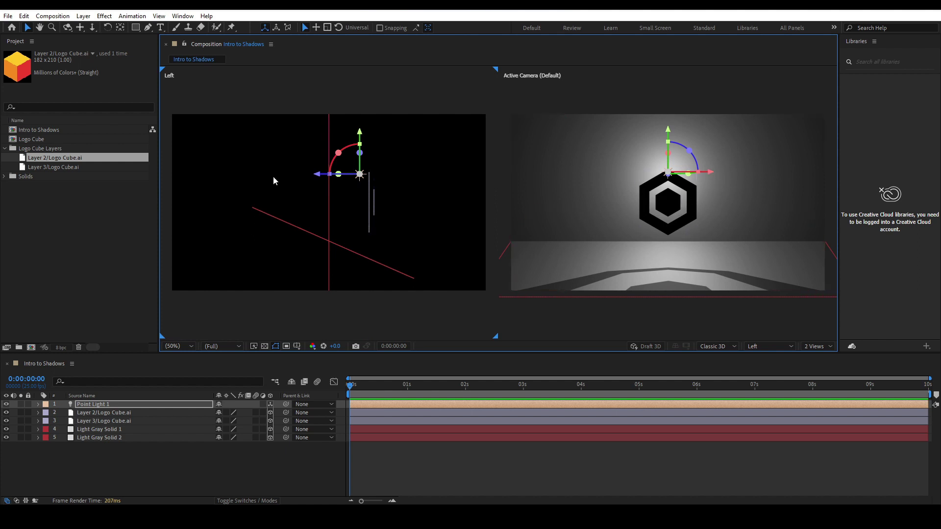
pyautogui.moveTo(321, 175); pyautogui.dragTo(316, 176)
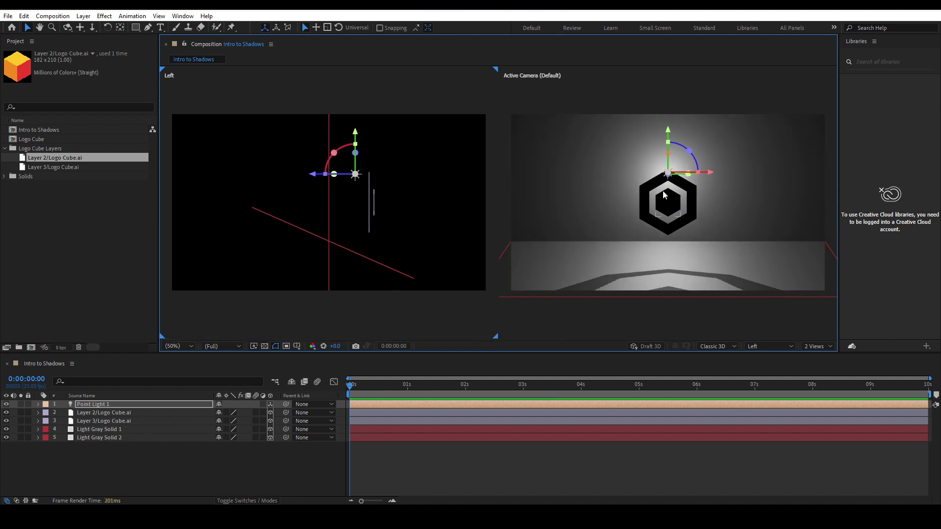
pyautogui.click(686, 201)
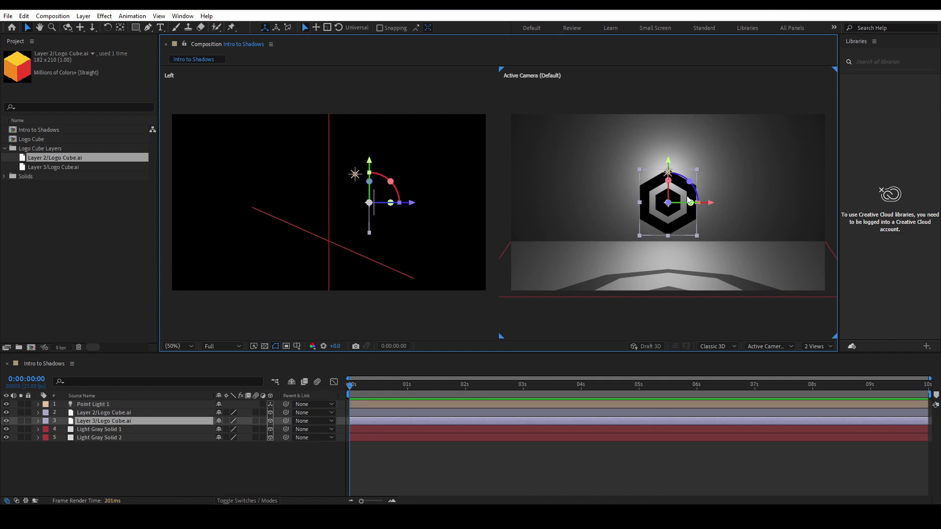
# Step: Turn off Accepts Lights in the material options of the outer ring layer, Layer 3/Logo Cube.ai
pyautogui.click(40, 423)
pyautogui.scroll(-6, 39, 423)
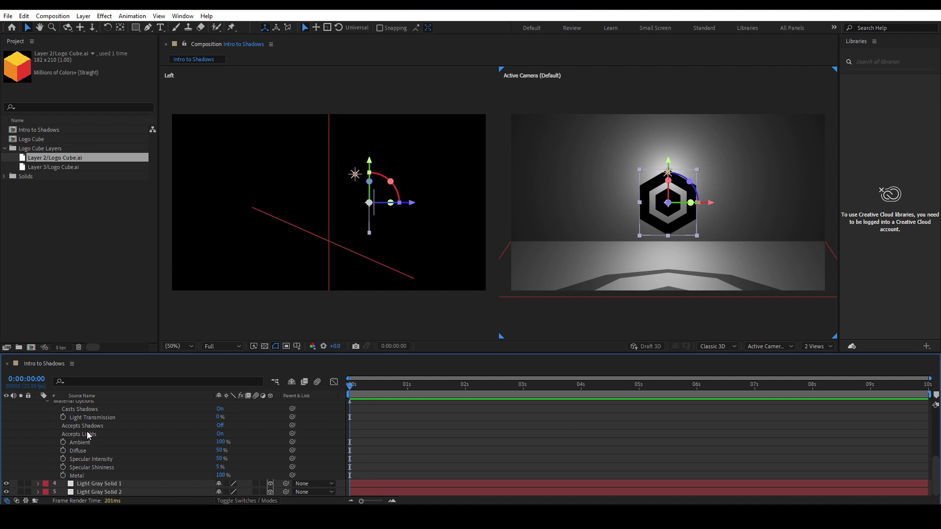
pyautogui.click(221, 434)
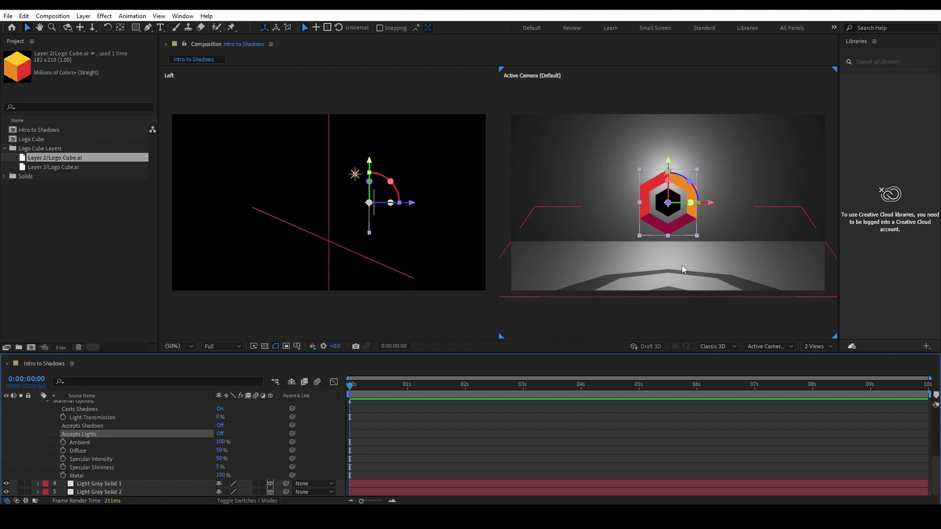
pyautogui.click(675, 197)
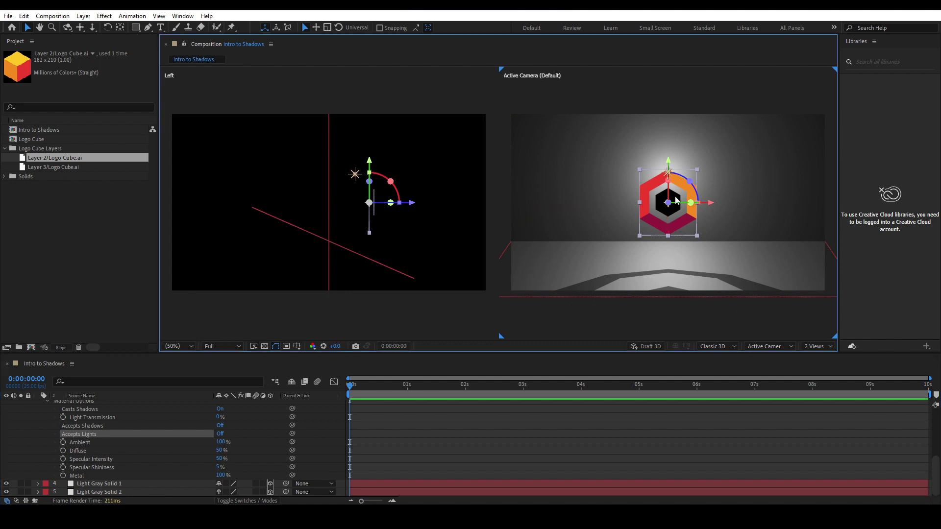
# Step: Turn off Accepts Lights in the material options of the inner cube layer, Layer 2/Logo Cube.ai
pyautogui.scroll(4, 75, 423)
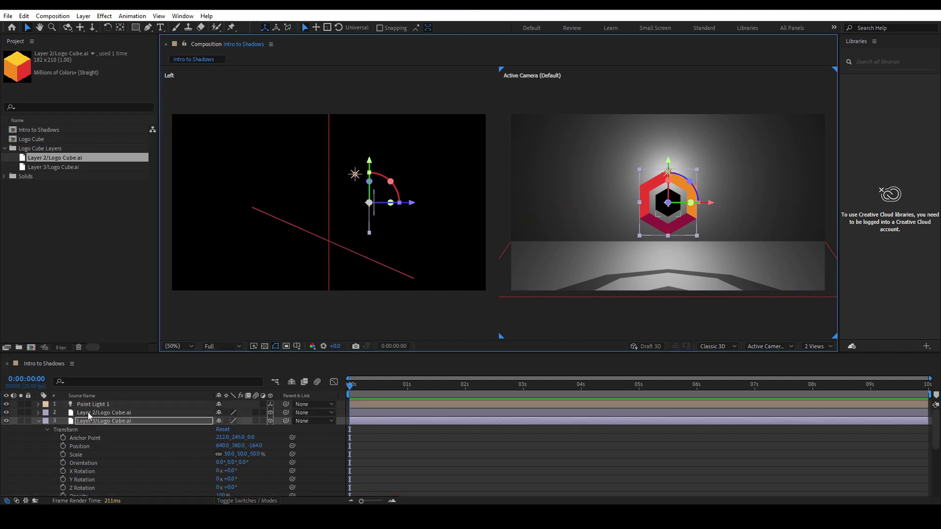
pyautogui.click(89, 414)
pyautogui.click(39, 413)
pyautogui.scroll(1, 46, 420)
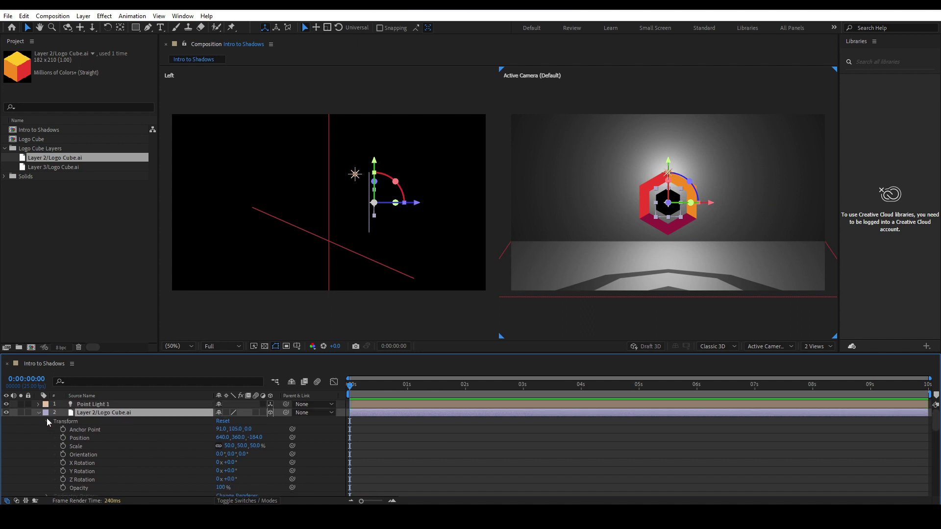
pyautogui.scroll(-3, 47, 420)
pyautogui.scroll(3, 49, 420)
pyautogui.scroll(-4, 61, 423)
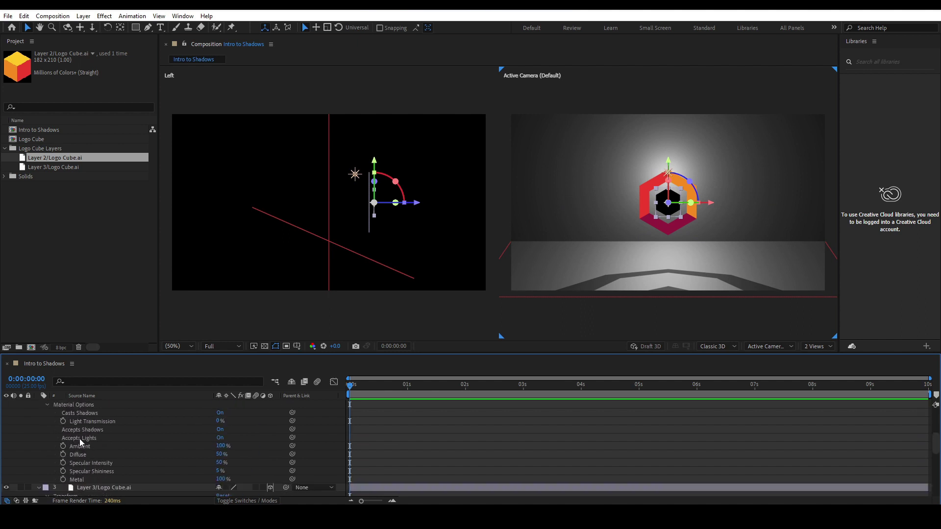
pyautogui.click(220, 438)
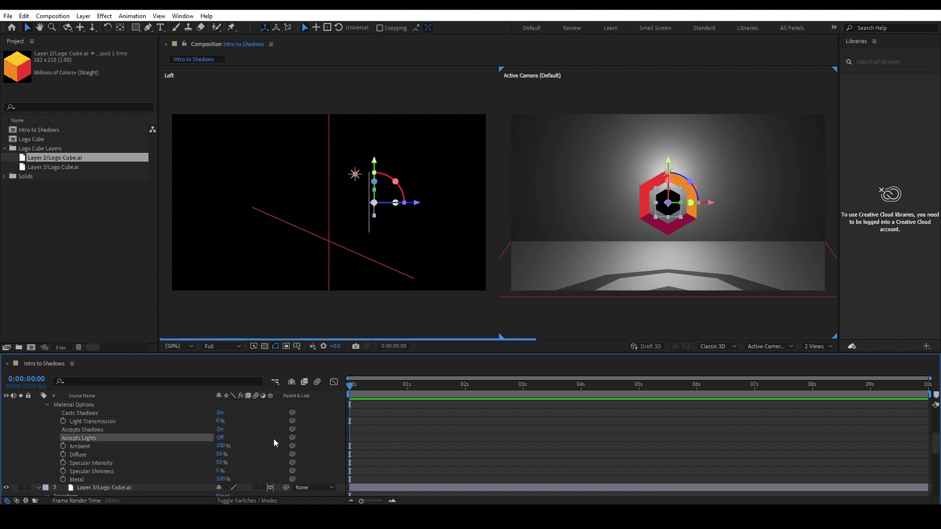
pyautogui.click(319, 435)
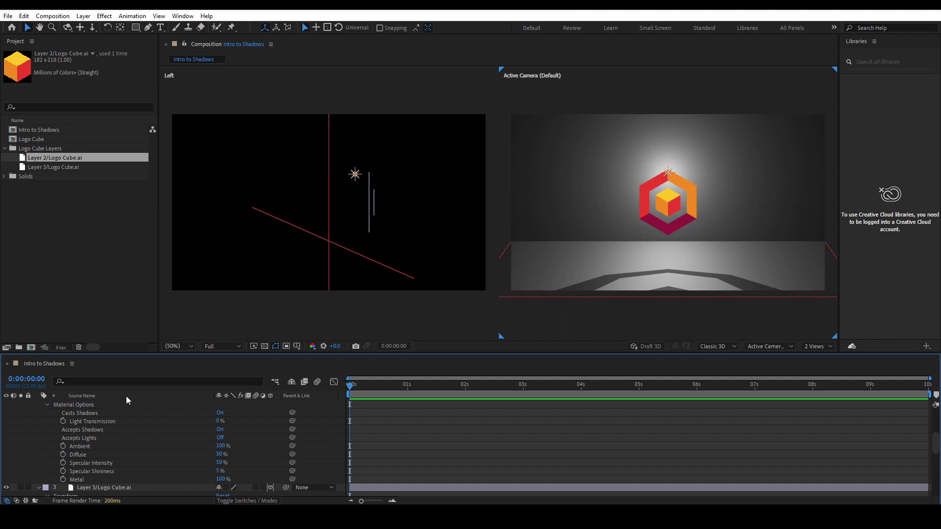
# Step: Raise Point Light 1 above the logo and shift it slightly toward the ring along Z, keeping it behind the ring
pyautogui.scroll(5, 129, 417)
pyautogui.click(355, 176)
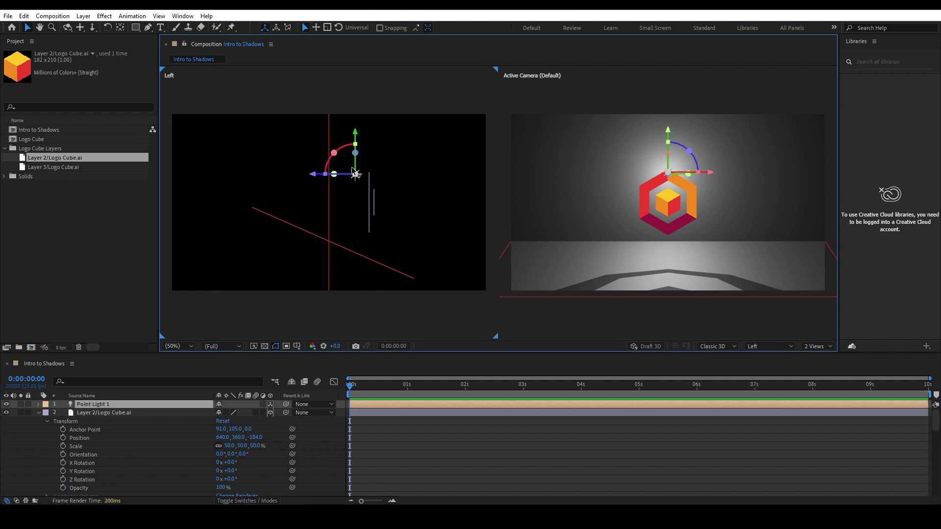
pyautogui.moveTo(313, 174); pyautogui.dragTo(318, 174)
pyautogui.moveTo(359, 143); pyautogui.dragTo(361, 121)
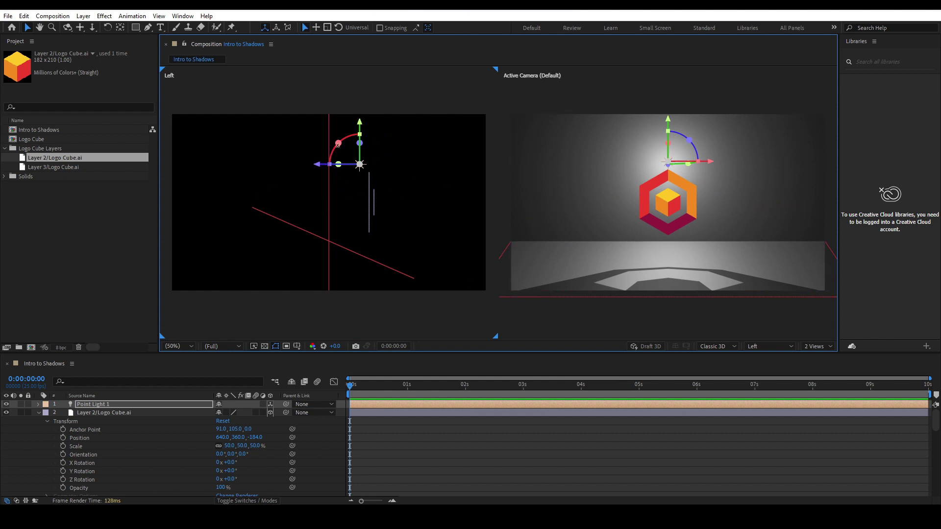
pyautogui.moveTo(319, 166)
pyautogui.mouseDown()
pyautogui.moveTo(384, 162)
pyautogui.moveTo(319, 162)
pyautogui.mouseUp()
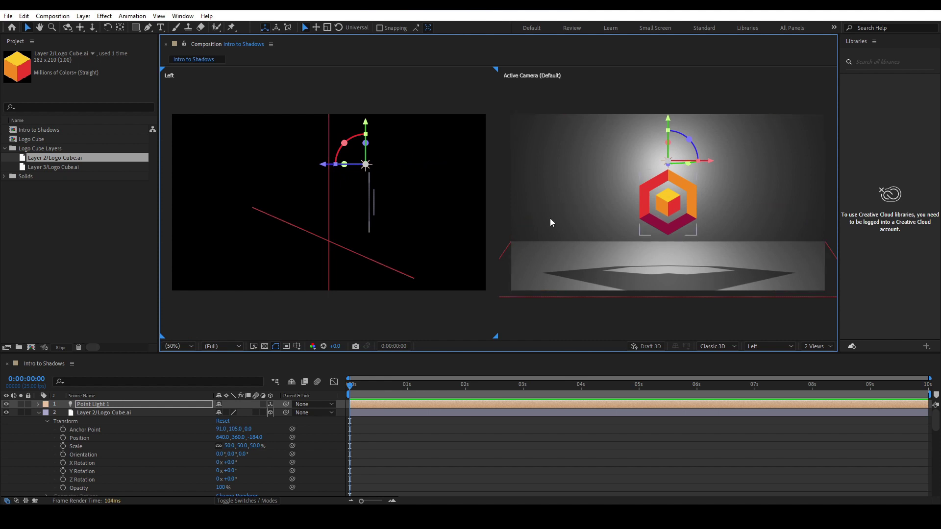
pyautogui.moveTo(325, 170); pyautogui.dragTo(314, 169)
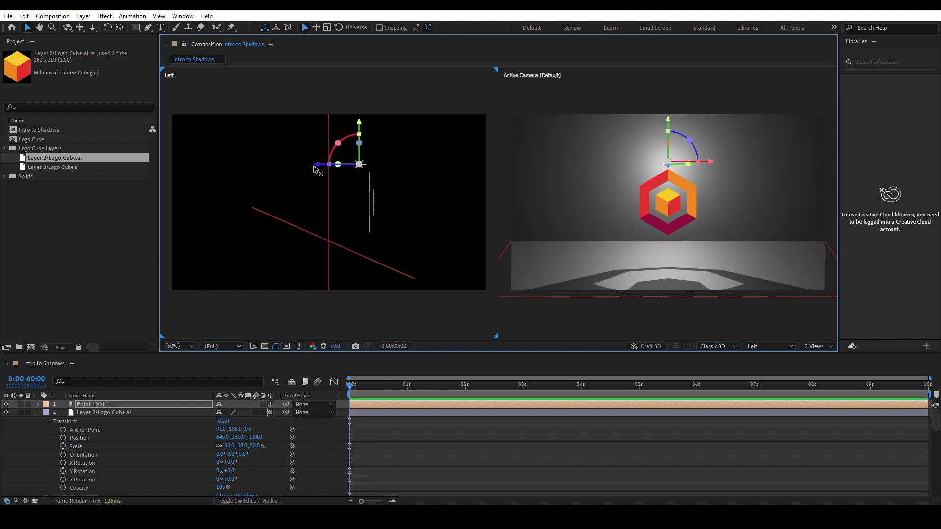
pyautogui.moveTo(359, 126); pyautogui.dragTo(363, 120)
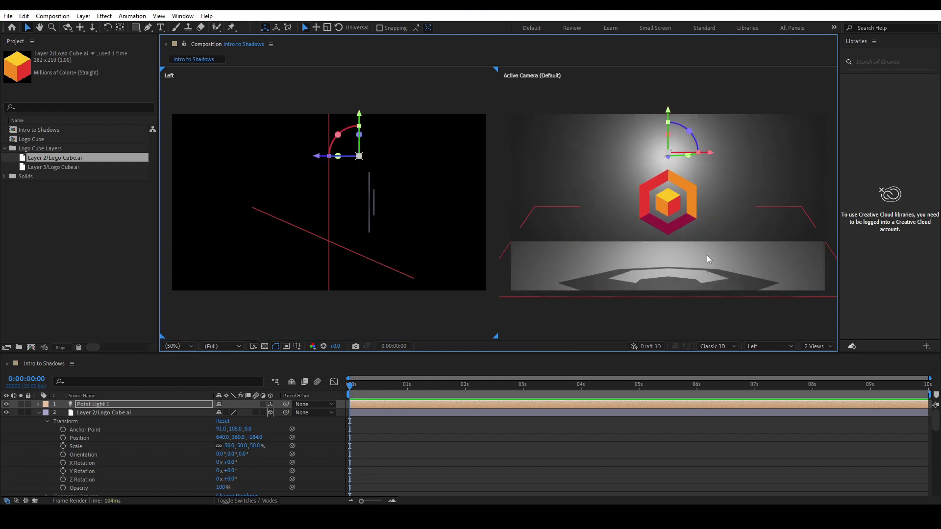
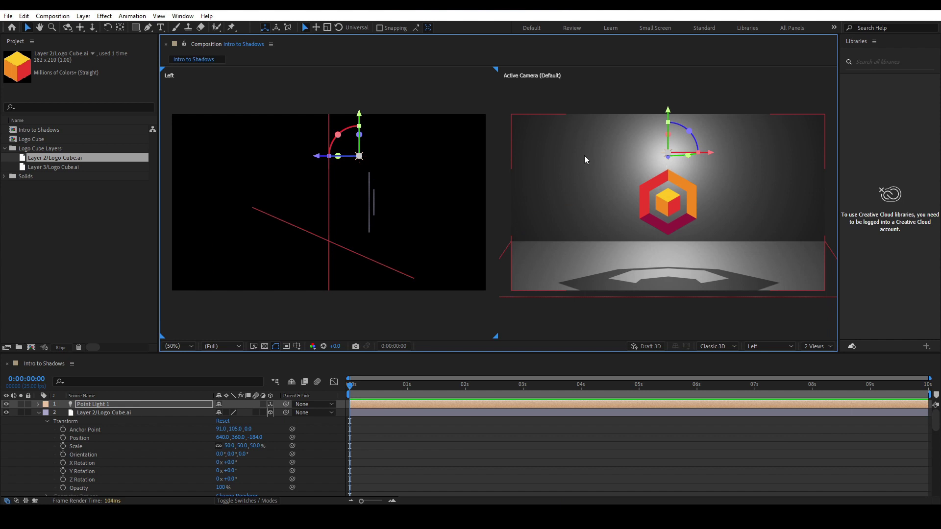
pyautogui.click(571, 306)
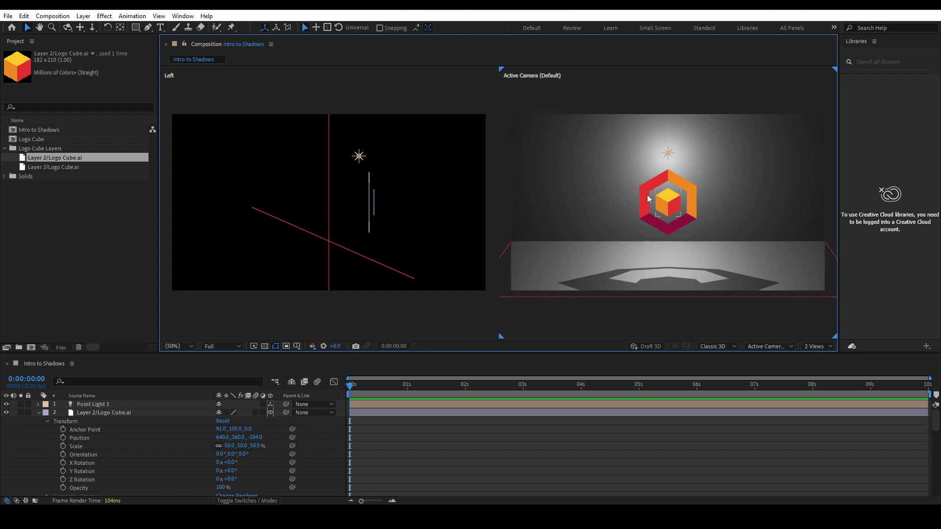
# Step: Collapse the expanded properties of both Logo Cube.ai layers in the timeline and deselect all layers
pyautogui.click(93, 405)
pyautogui.keyDown('shift'); pyautogui.click(66, 422); pyautogui.keyUp('shift')
pyautogui.click(38, 413)
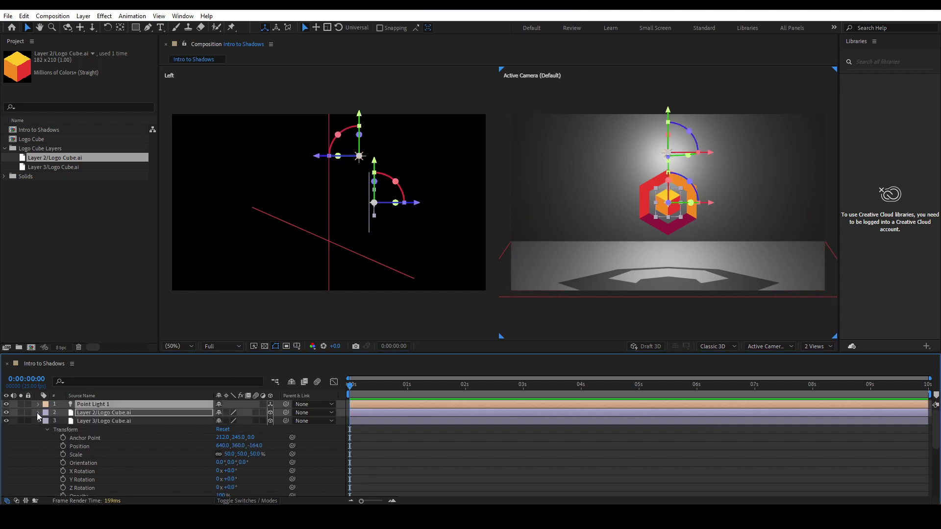
pyautogui.click(39, 421)
pyautogui.moveTo(89, 470); pyautogui.dragTo(112, 401)
pyautogui.click(67, 246)
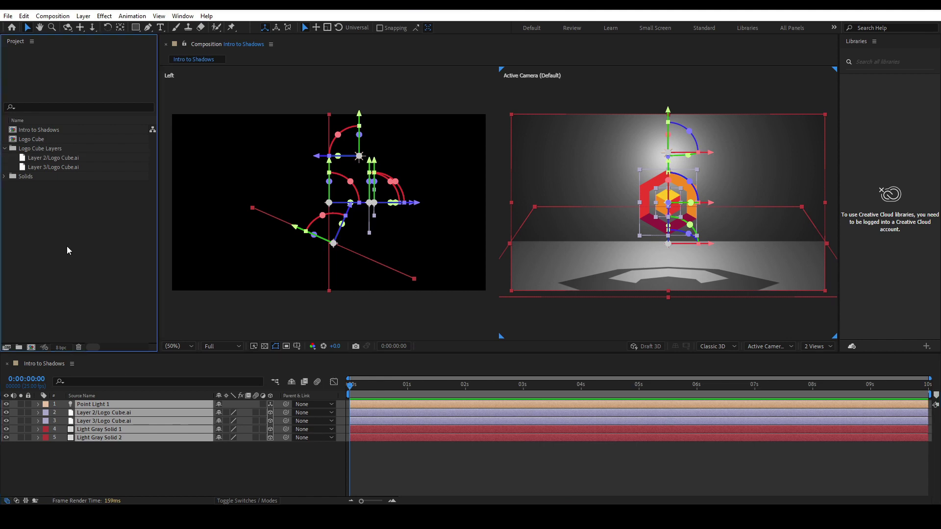
pyautogui.moveTo(91, 447); pyautogui.dragTo(96, 402)
pyautogui.click(96, 446)
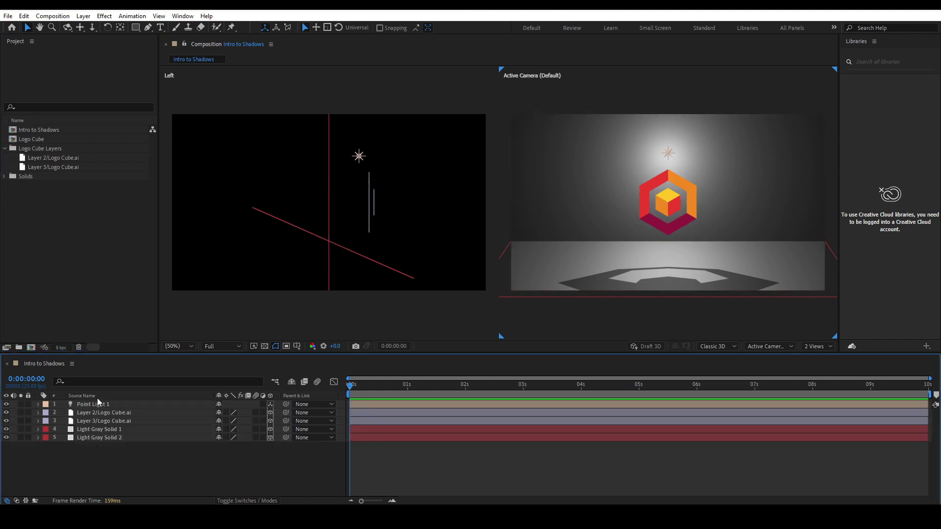
# Step: Move Point Light 1 along Z to just behind the ring and nudge the inner cube layer slightly forward
pyautogui.click(55, 405)
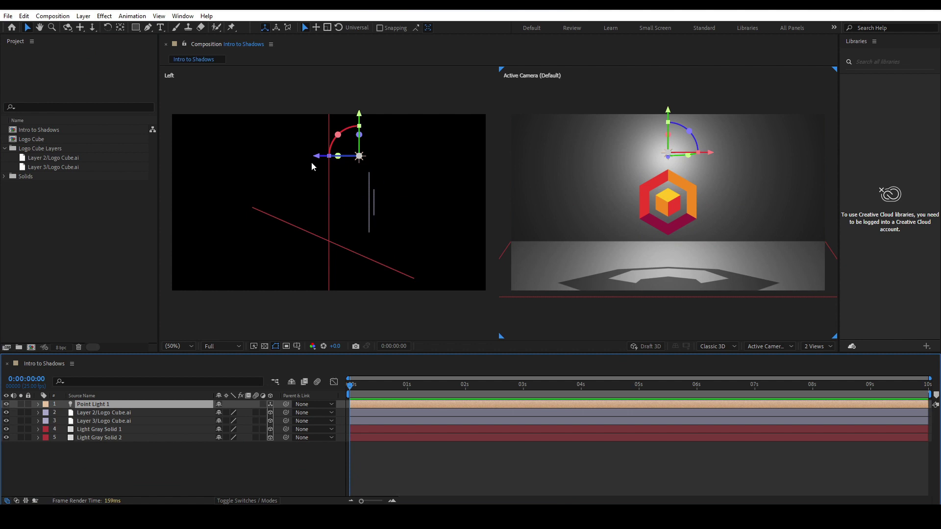
pyautogui.moveTo(314, 159); pyautogui.dragTo(322, 160)
pyautogui.click(375, 202)
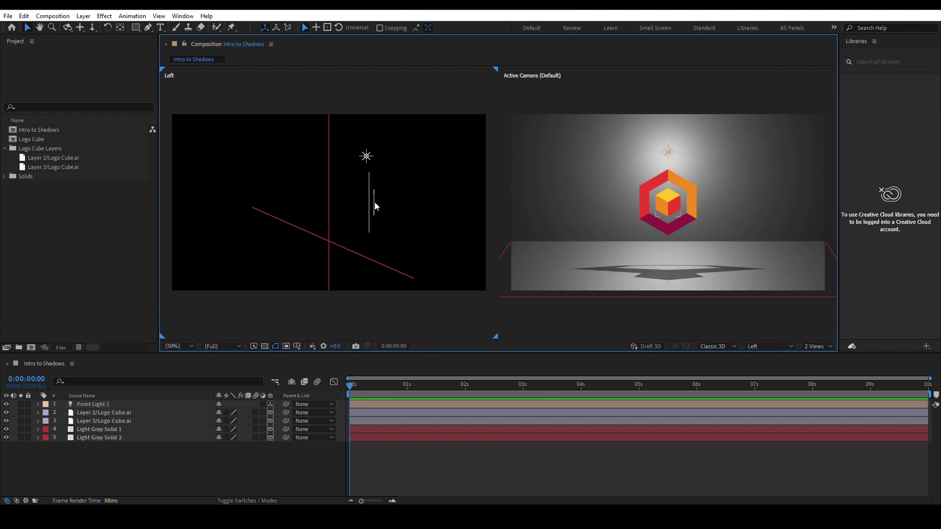
pyautogui.click(374, 201)
pyautogui.moveTo(414, 207); pyautogui.dragTo(414, 206)
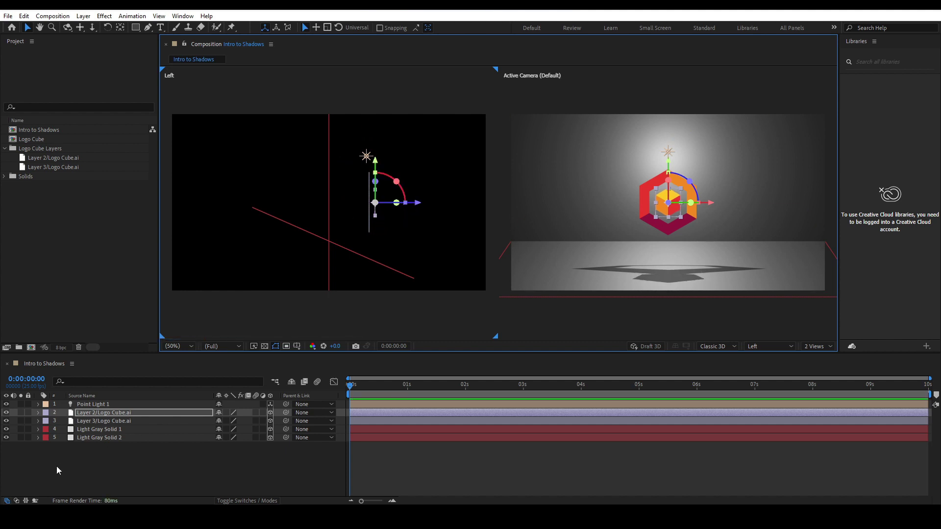
# Step: Hide Point Light 1 and create a white spot light with a 90° cone angle, 50% cone feather and shadow casting on
pyautogui.click(107, 404)
pyautogui.click(6, 405)
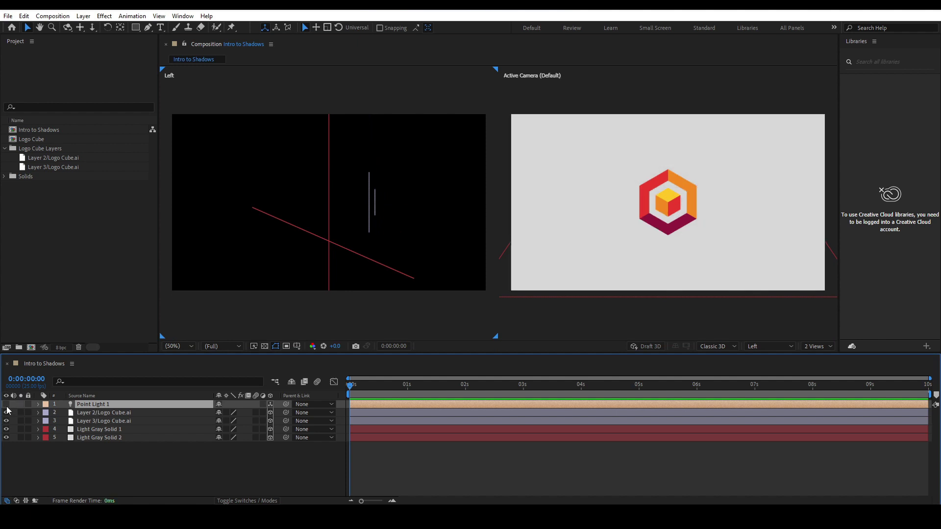
pyautogui.rightClick(117, 450)
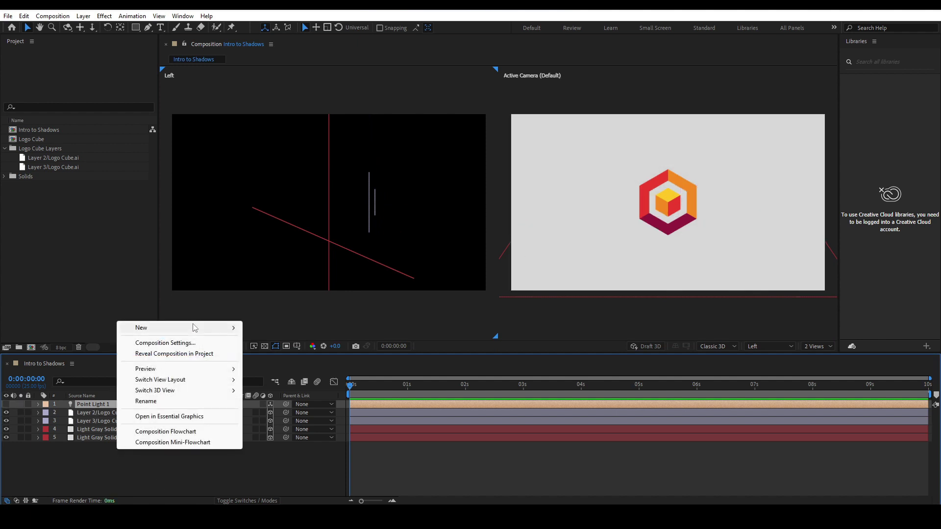
pyautogui.moveTo(192, 330)
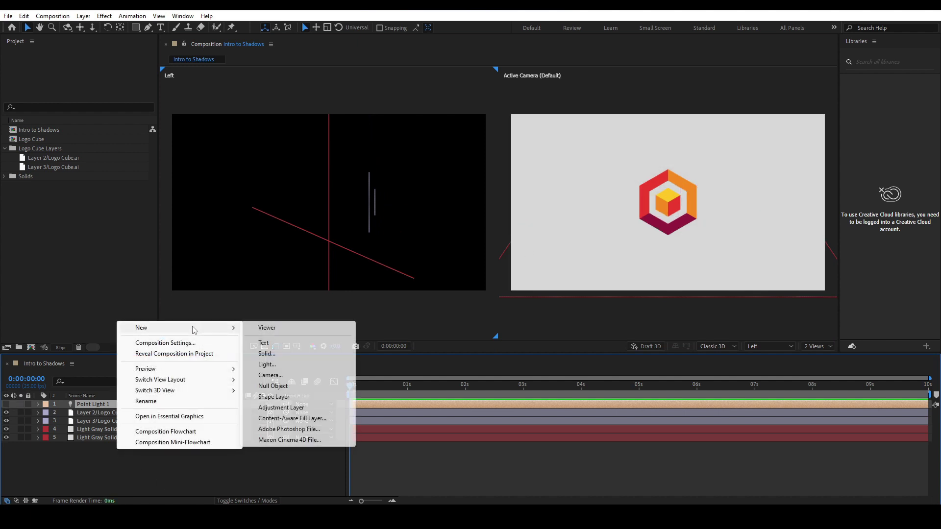
pyautogui.click(264, 365)
pyautogui.click(359, 101)
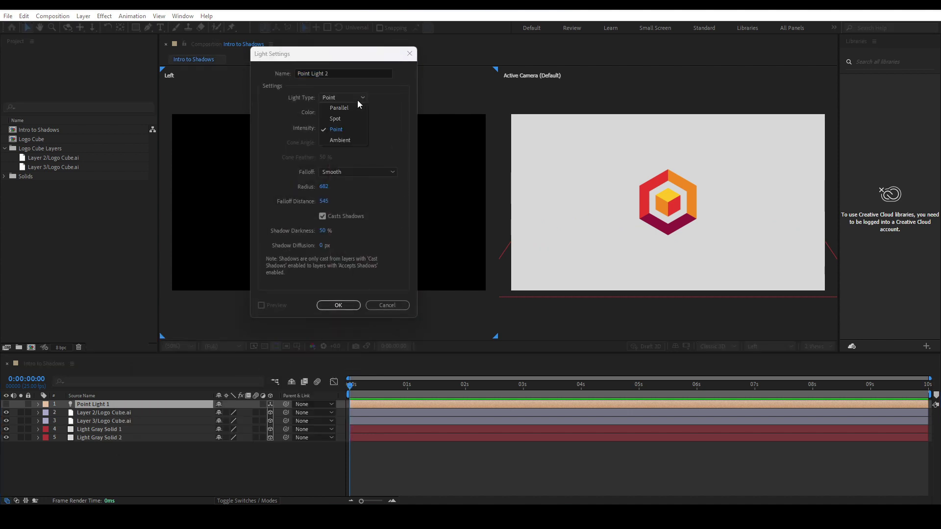
pyautogui.click(343, 116)
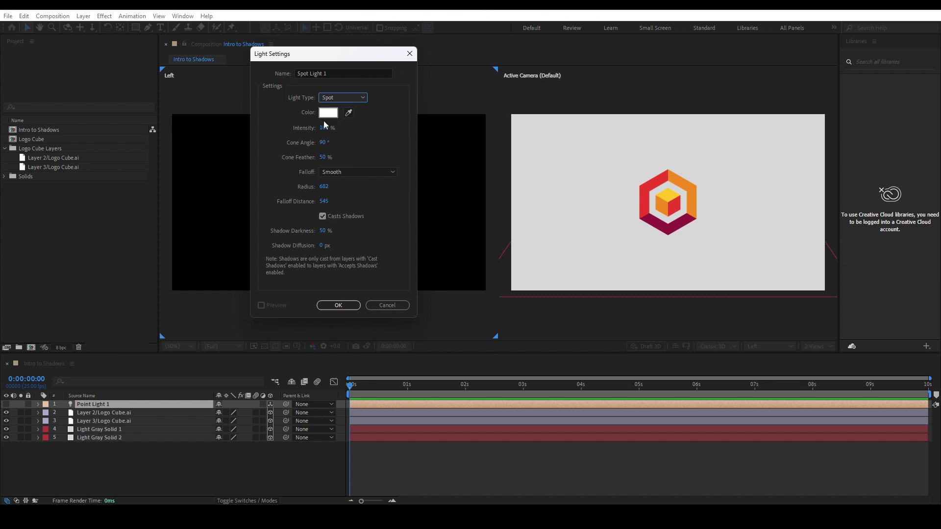
pyautogui.click(342, 308)
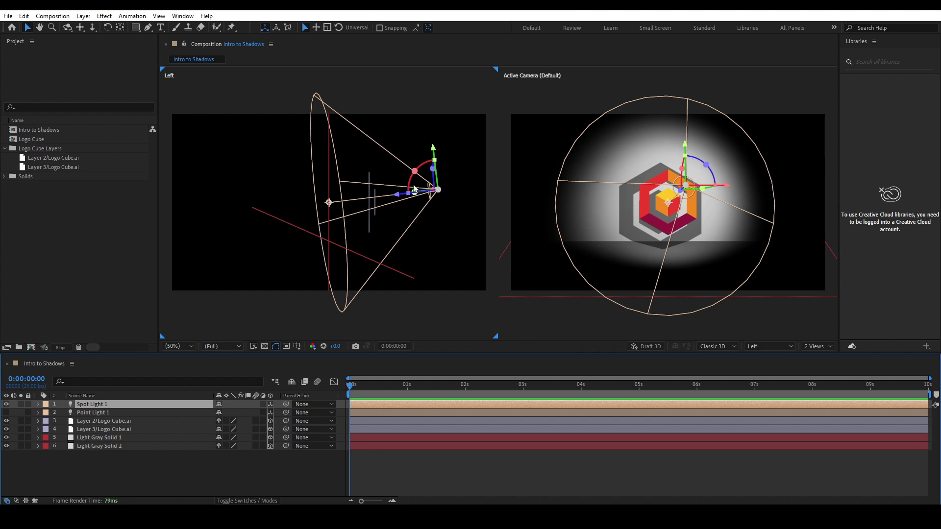
# Step: Move Spot Light 1 slightly farther from the logo along its Z axis and reposition its point of interest just behind the logo
pyautogui.moveTo(395, 197); pyautogui.dragTo(401, 197)
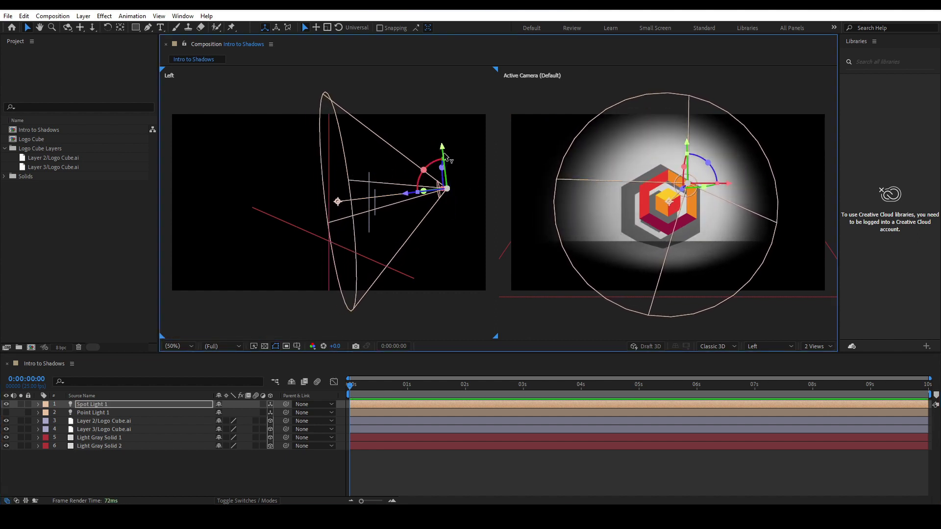
pyautogui.moveTo(448, 147)
pyautogui.mouseDown()
pyautogui.moveTo(447, 125)
pyautogui.moveTo(451, 162)
pyautogui.moveTo(450, 147)
pyautogui.mouseUp()
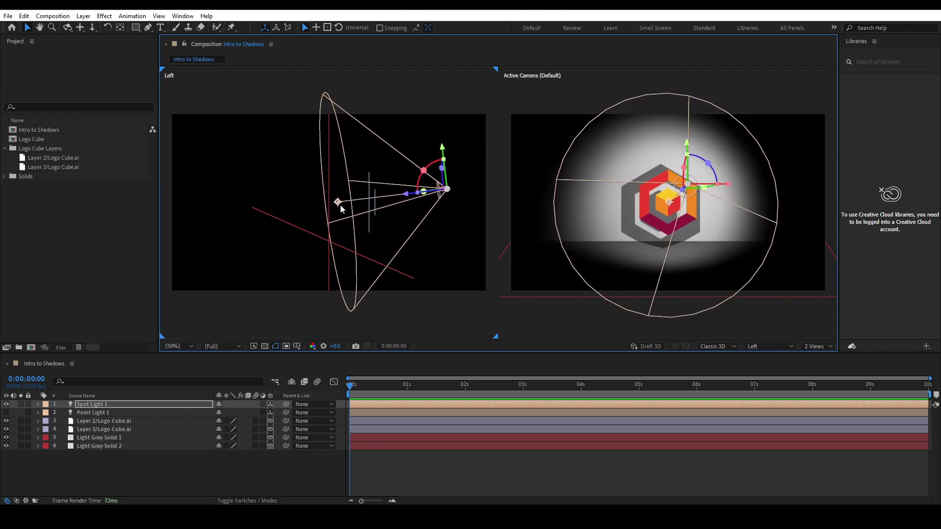
pyautogui.moveTo(337, 205)
pyautogui.mouseDown()
pyautogui.moveTo(342, 226)
pyautogui.moveTo(305, 215)
pyautogui.moveTo(340, 210)
pyautogui.mouseUp()
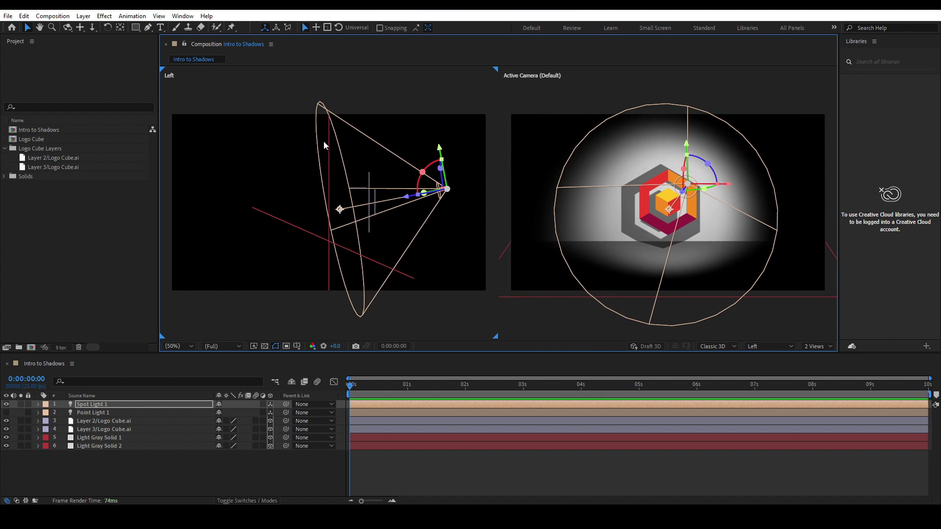
pyautogui.moveTo(335, 209)
pyautogui.mouseDown()
pyautogui.moveTo(366, 204)
pyautogui.moveTo(312, 222)
pyautogui.moveTo(343, 213)
pyautogui.mouseUp()
pyautogui.click(448, 191)
pyautogui.moveTo(670, 213)
pyautogui.mouseDown()
pyautogui.moveTo(639, 211)
pyautogui.moveTo(643, 185)
pyautogui.moveTo(678, 198)
pyautogui.moveTo(669, 206)
pyautogui.mouseUp()
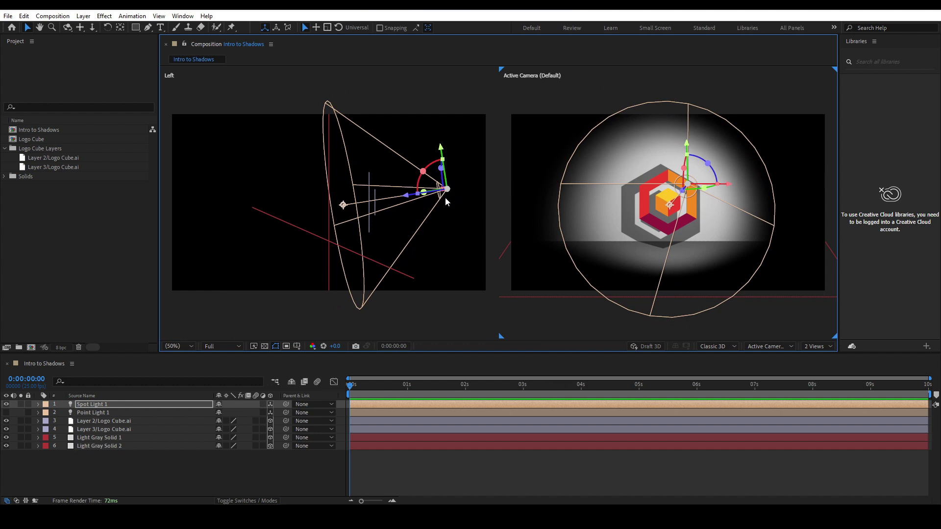
# Step: Raise Spot Light 1 above the logo and rotate it about X so it shines down on the floor
pyautogui.moveTo(441, 152)
pyautogui.mouseDown()
pyautogui.moveTo(439, 136)
pyautogui.moveTo(444, 151)
pyautogui.mouseUp()
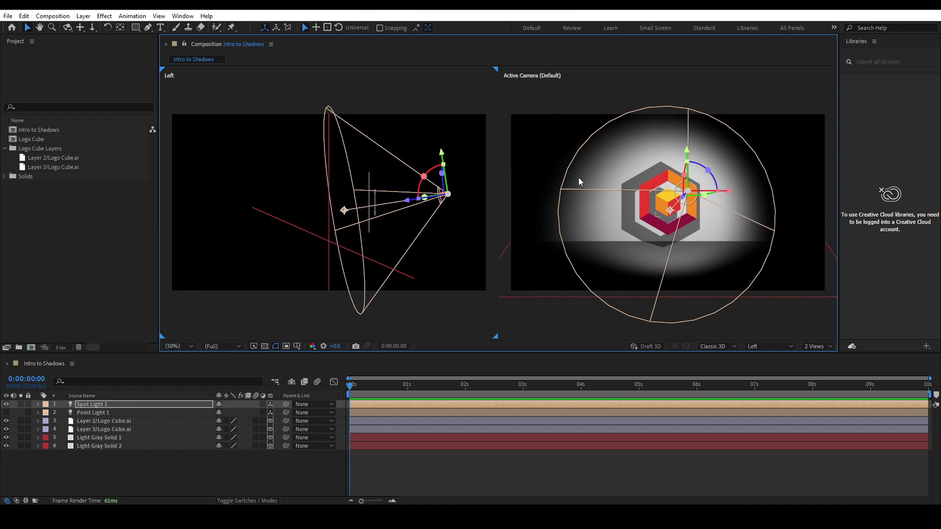
pyautogui.moveTo(443, 157); pyautogui.dragTo(439, 133)
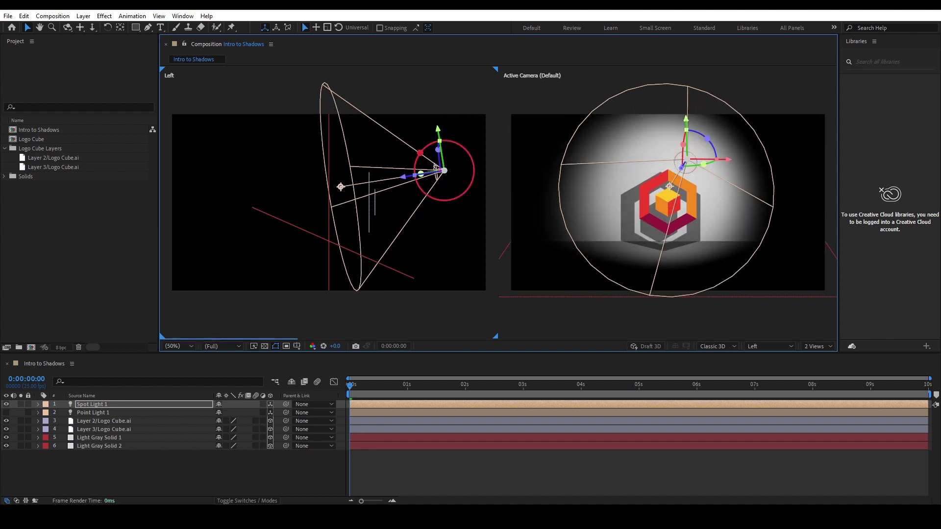
pyautogui.click(416, 161)
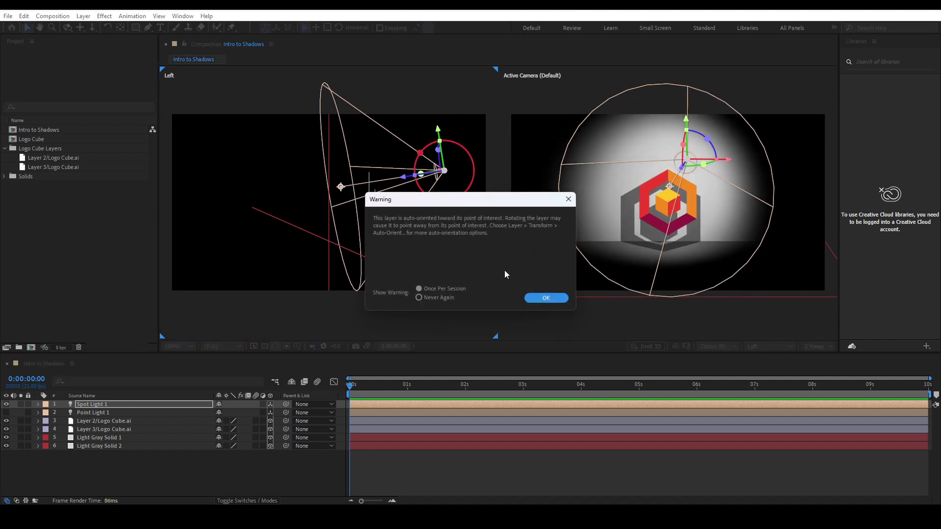
pyautogui.click(563, 297)
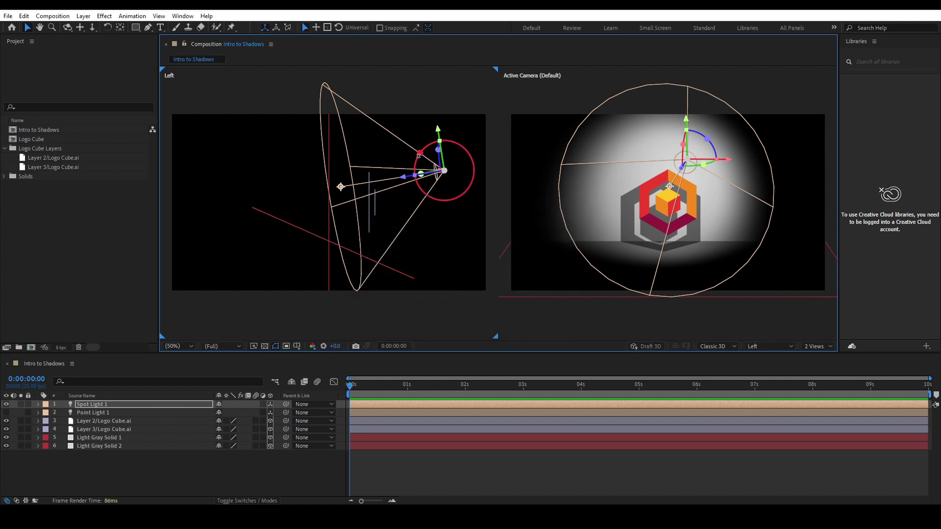
pyautogui.moveTo(418, 157); pyautogui.dragTo(368, 100)
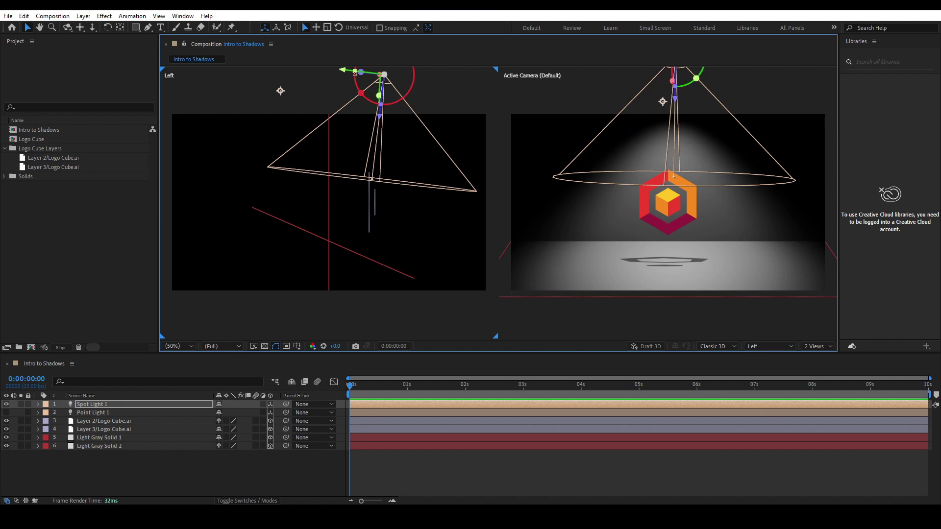
# Step: Move Spot Light 1 back above the rear wall, tilt it down and forward, and nudge it along its Z axis
pyautogui.moveTo(343, 70); pyautogui.dragTo(327, 97)
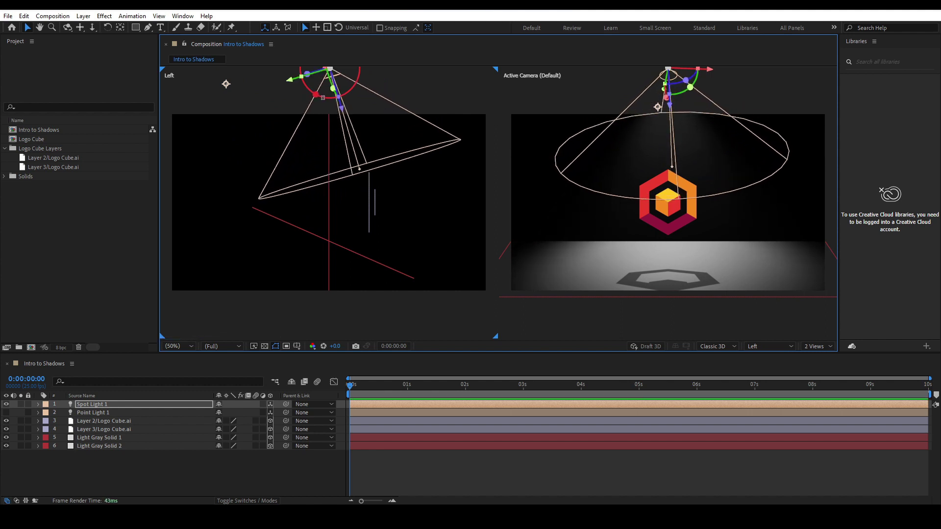
pyautogui.scroll(1, 336, 89)
pyautogui.scroll(-2, 344, 105)
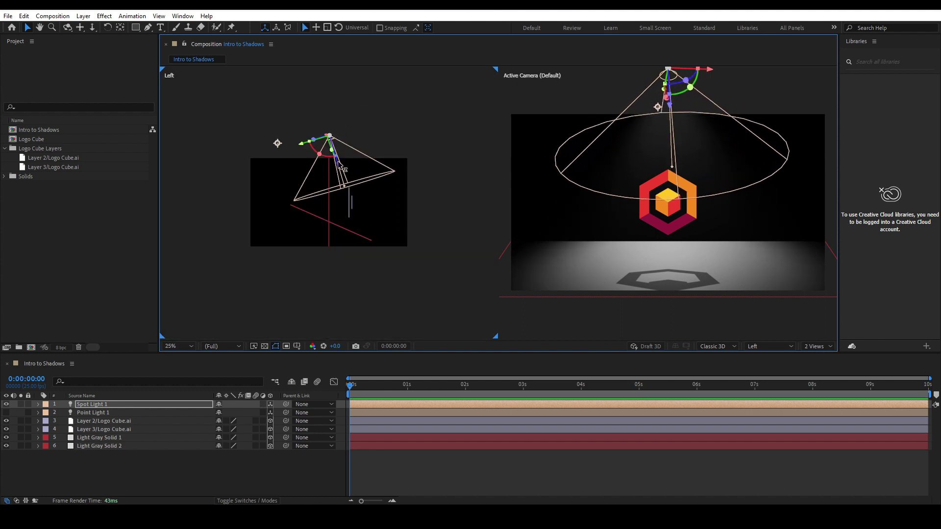
pyautogui.moveTo(339, 163)
pyautogui.mouseDown()
pyautogui.moveTo(346, 184)
pyautogui.moveTo(331, 165)
pyautogui.mouseUp()
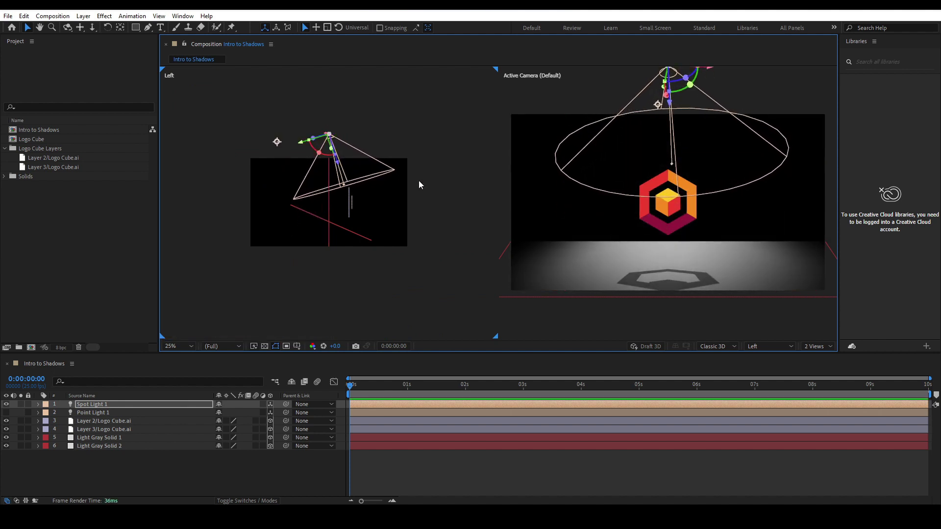
# Step: Deselect all layers and hide the layer controls in the Active Camera view
pyautogui.scroll(2, 607, 193)
pyautogui.scroll(-2, 608, 194)
pyautogui.scroll(-4, 725, 240)
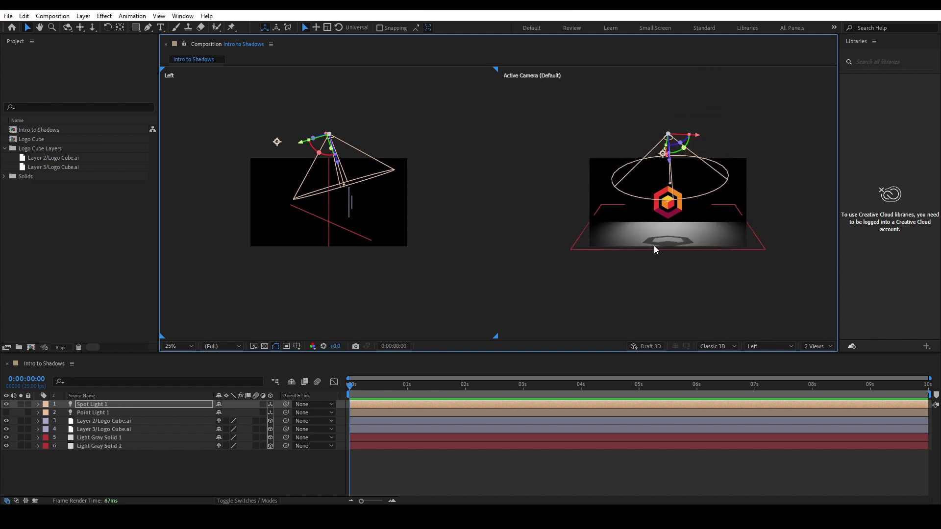
pyautogui.scroll(4, 654, 245)
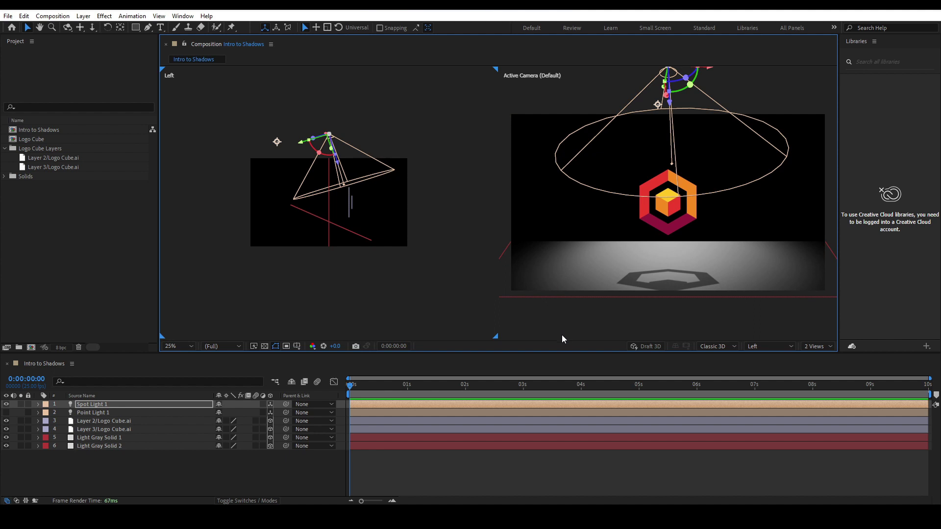
pyautogui.hotkey('ctrl', 'shift', 'h')
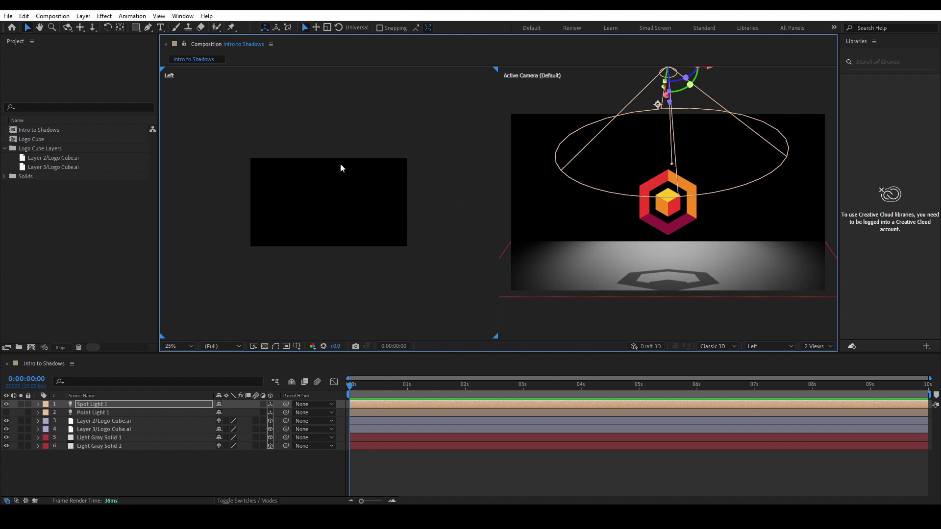
pyautogui.hotkey('ctrl', 'shift', 'h')
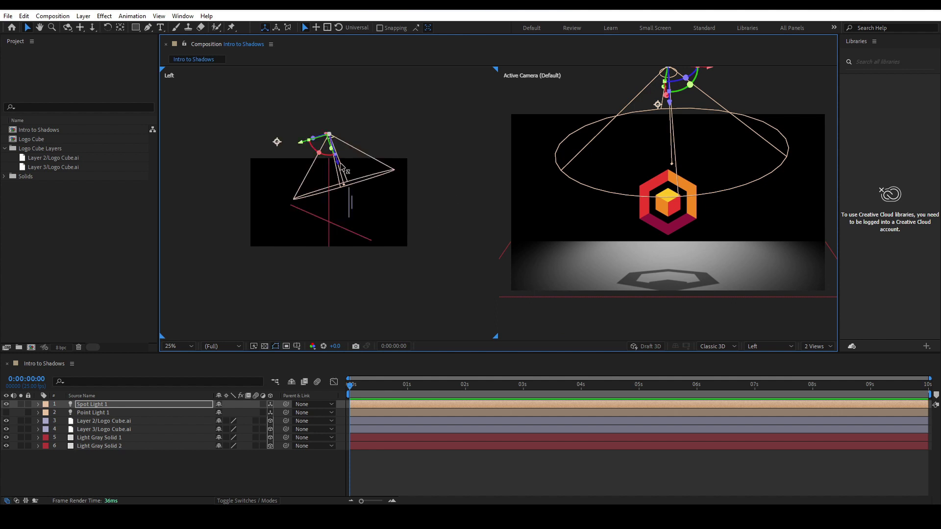
pyautogui.click(560, 86)
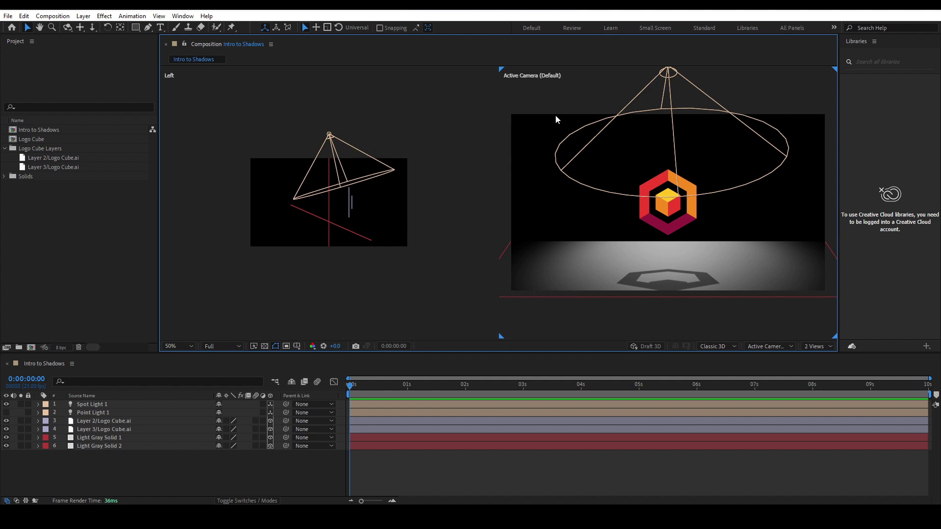
pyautogui.hotkey('ctrl', 'shift', 'h')
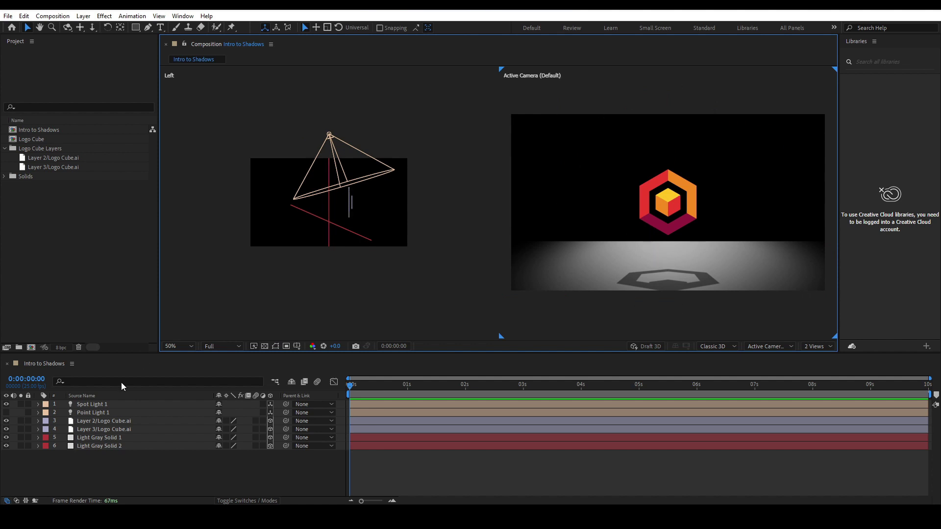
# Step: Make Point Light 1 visible again and set its intensity to 50%
pyautogui.click(6, 413)
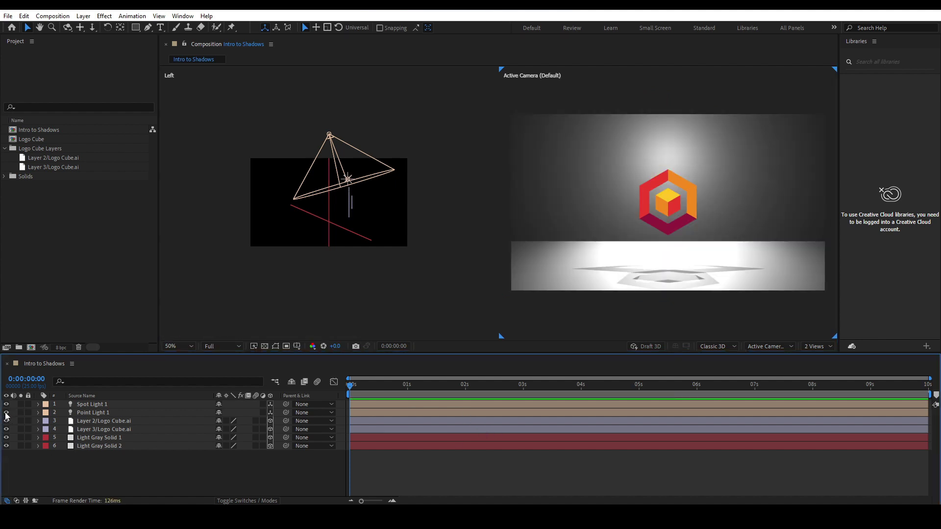
pyautogui.click(6, 413)
pyautogui.click(6, 413)
pyautogui.doubleClick(92, 412)
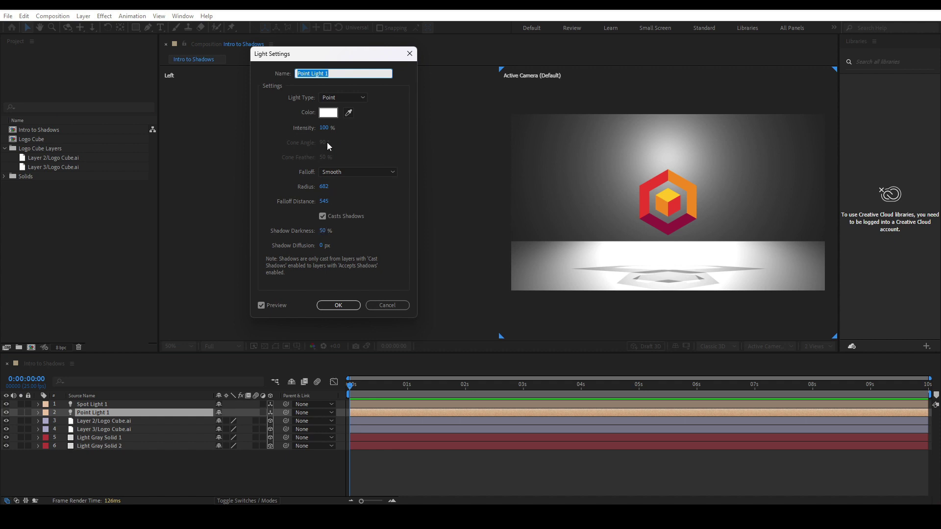
pyautogui.click(325, 127)
pyautogui.write('50')
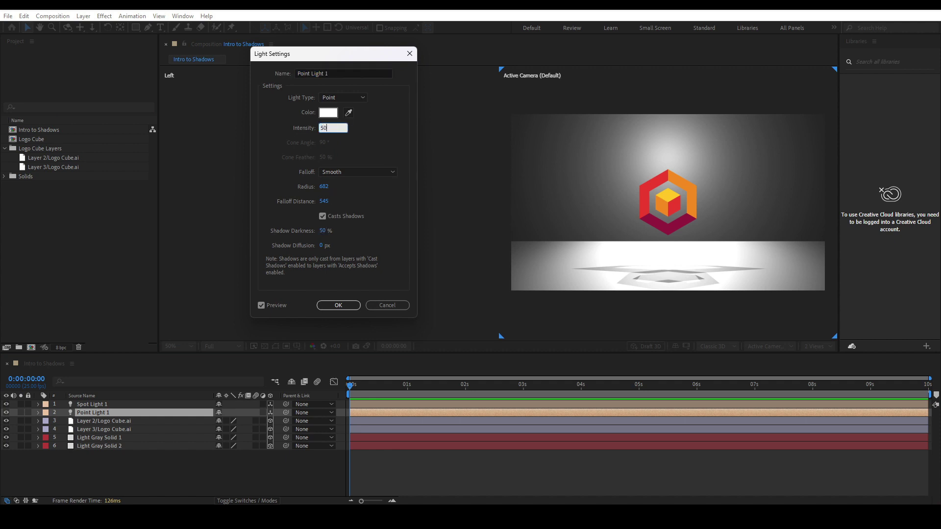
pyautogui.press('Return')
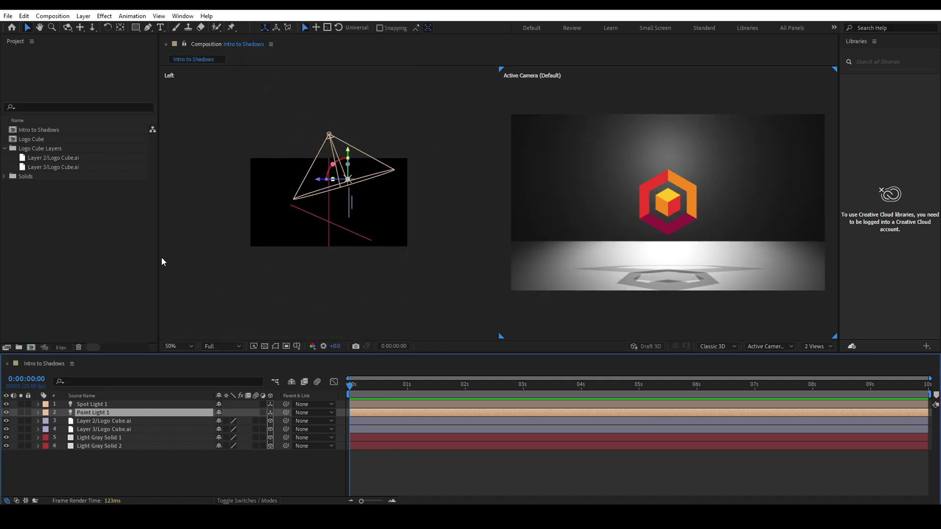
# Step: Set Spot Light 1's intensity to 50% and undo the accidental shift of the floor solid
pyautogui.doubleClick(96, 404)
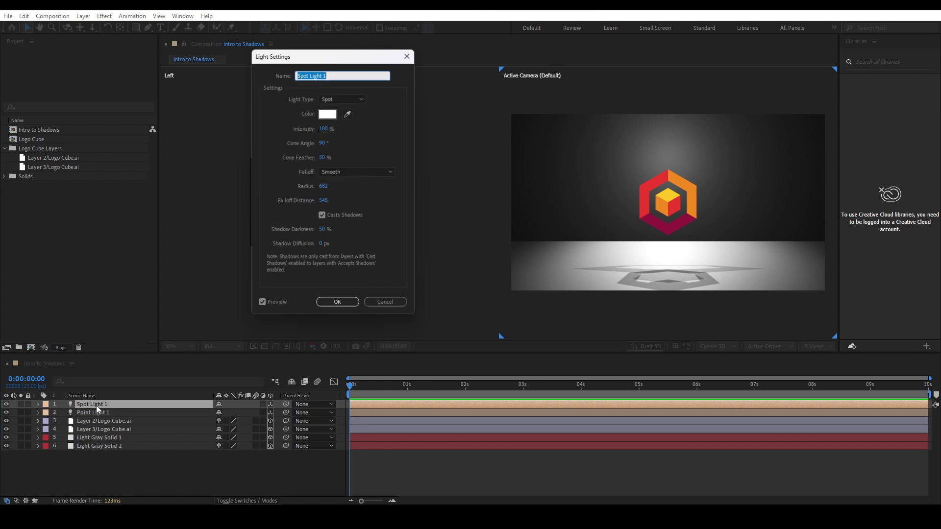
pyautogui.click(326, 127)
pyautogui.write('50')
pyautogui.press('Return')
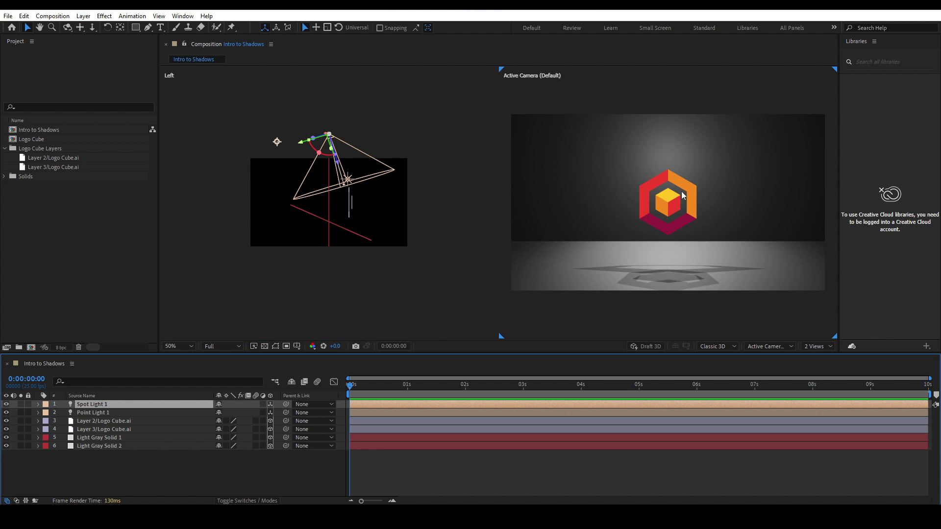
pyautogui.click(696, 273)
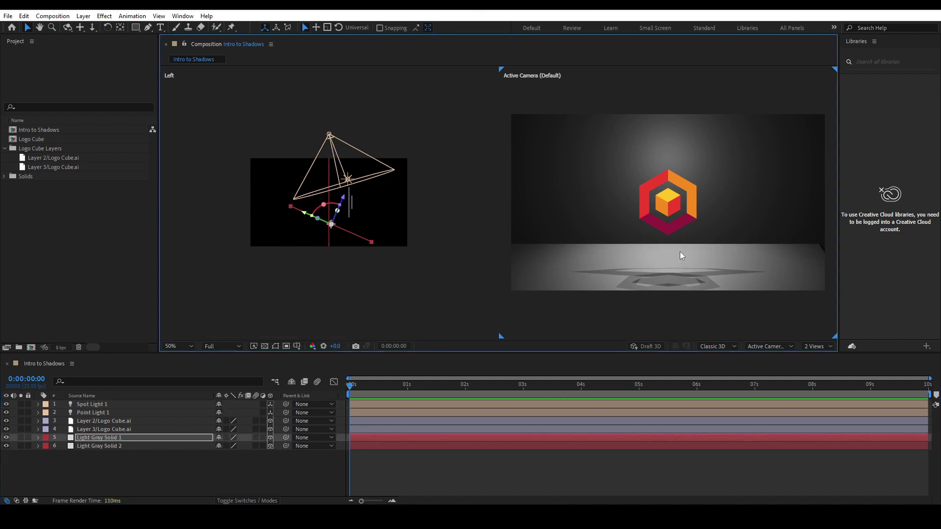
pyautogui.hotkey('ctrl', 'z')
# Step: Turn off Casts Shadows in Spot Light 1's light options and collapse the layer's properties
pyautogui.click(97, 404)
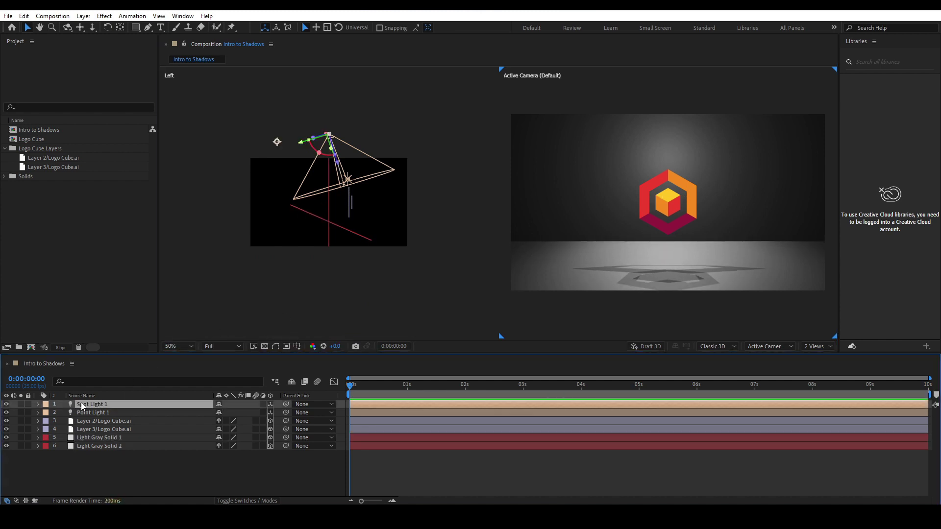
pyautogui.click(38, 405)
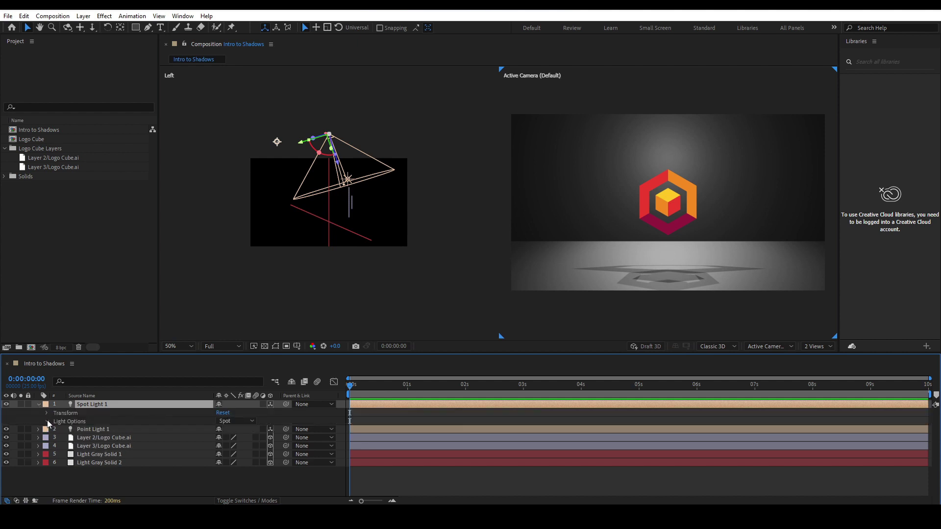
pyautogui.click(47, 422)
pyautogui.scroll(-3, 45, 421)
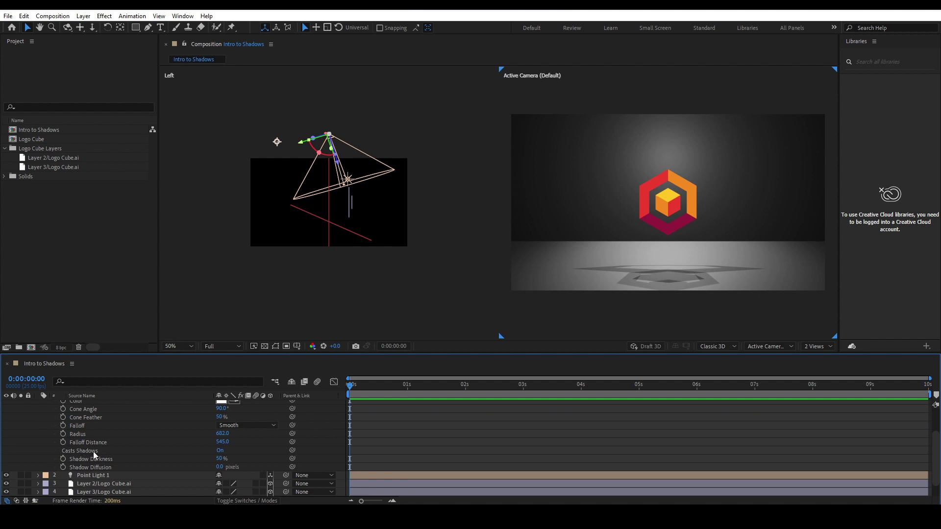
pyautogui.click(221, 450)
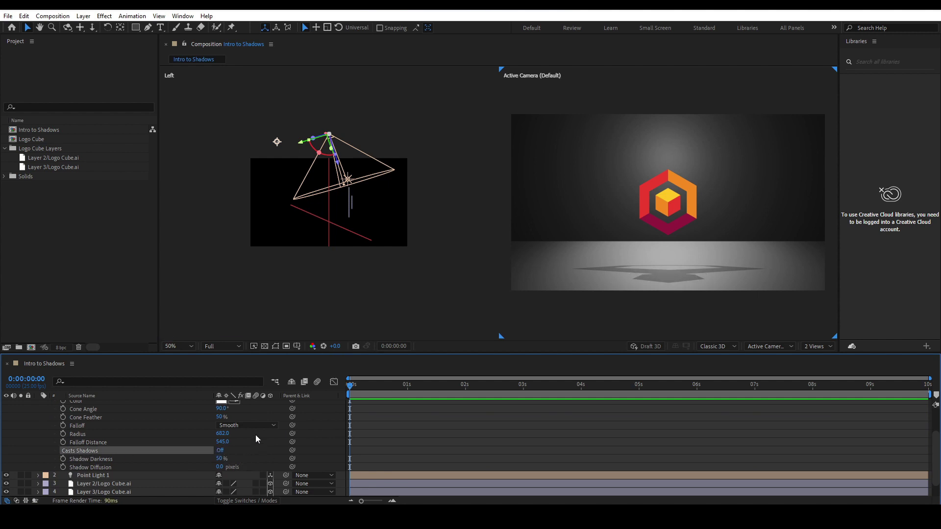
pyautogui.scroll(3, 234, 429)
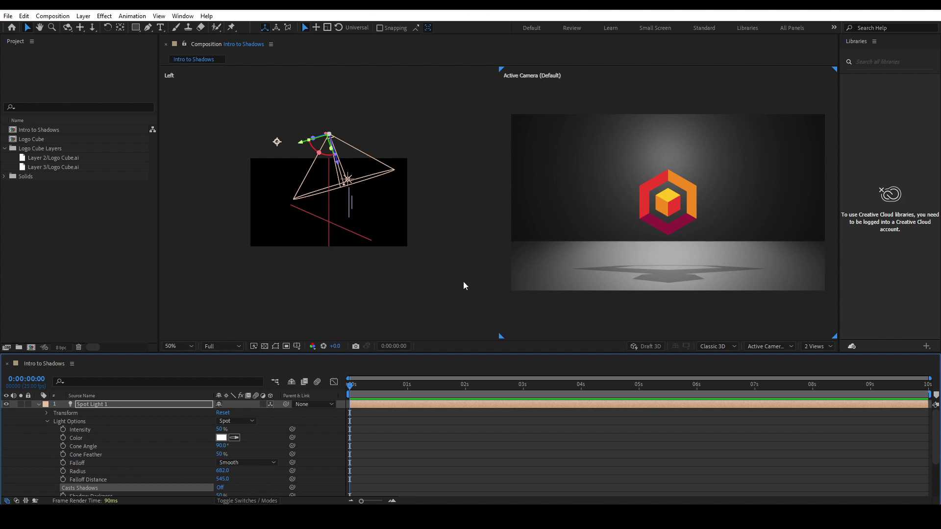
pyautogui.click(39, 405)
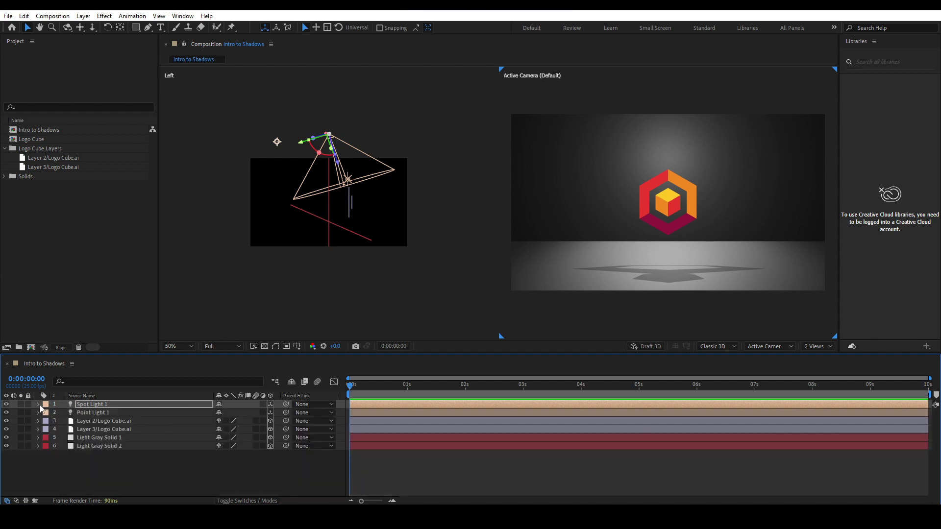
# Step: Set Spot Light 1's intensity to 100%
pyautogui.moveTo(146, 467); pyautogui.dragTo(121, 403)
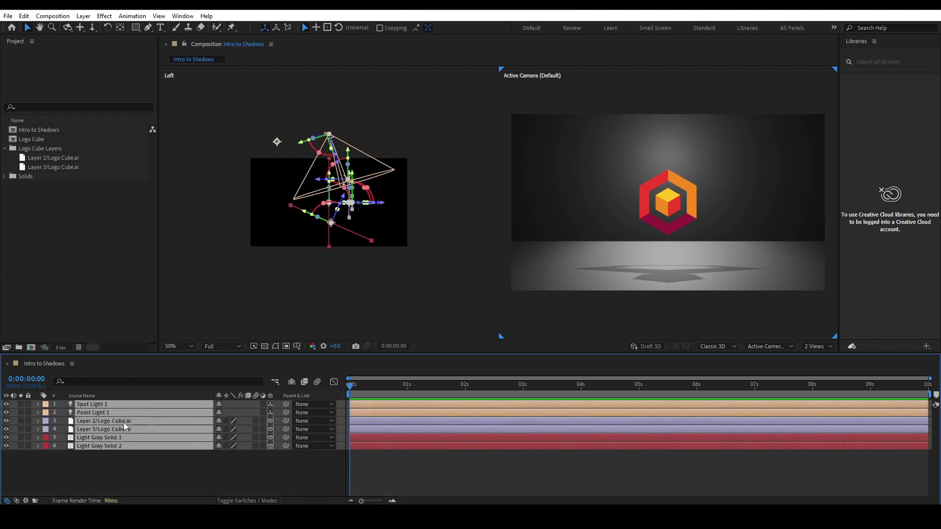
pyautogui.click(95, 470)
pyautogui.doubleClick(102, 404)
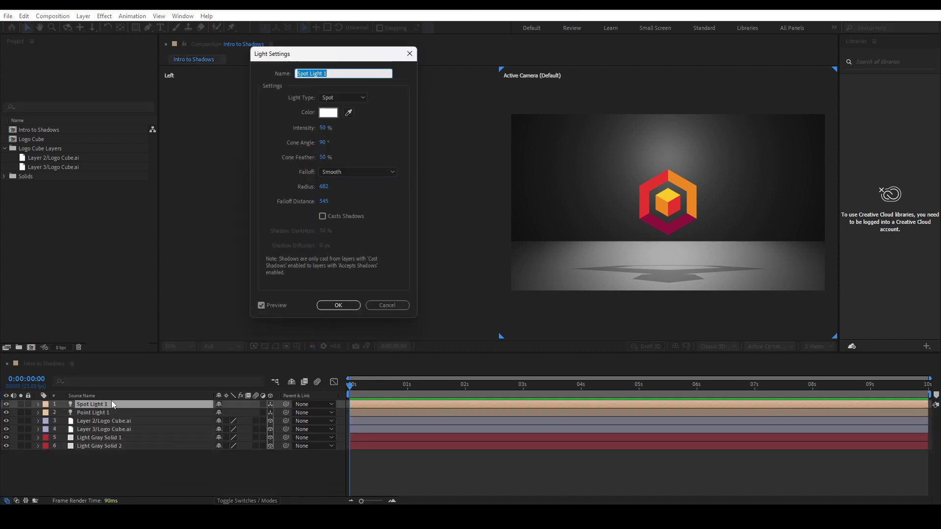
pyautogui.click(326, 129)
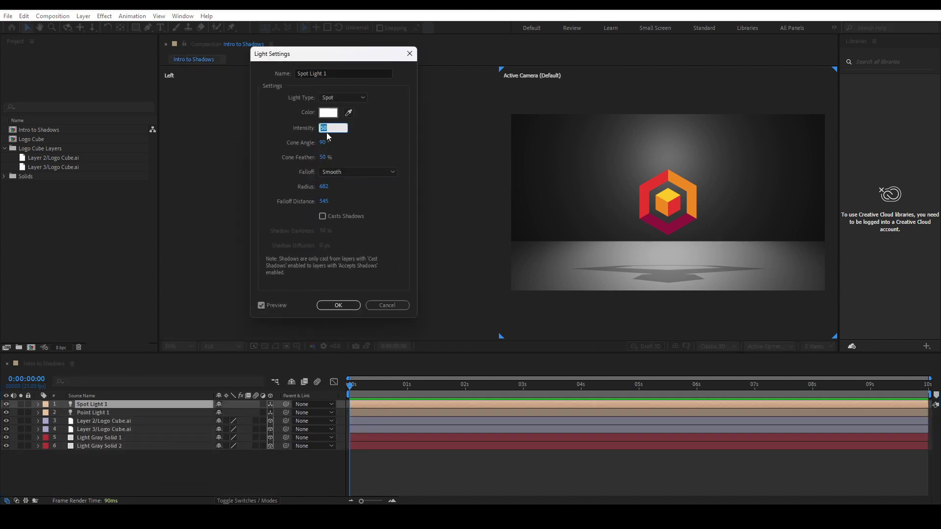
pyautogui.write('100')
pyautogui.press('Return')
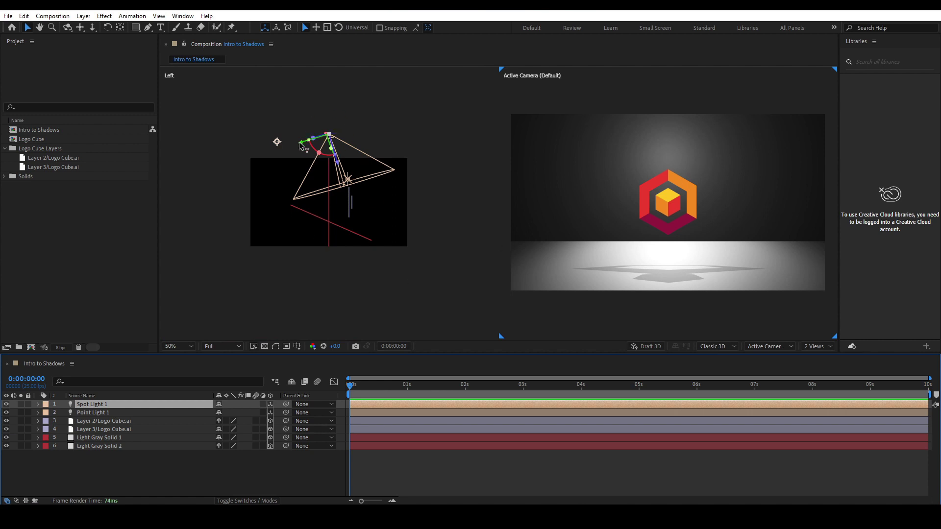
# Step: Move Spot Light 1 slightly toward the logo along its Y axis and leave all layers deselected
pyautogui.moveTo(302, 143); pyautogui.dragTo(311, 142)
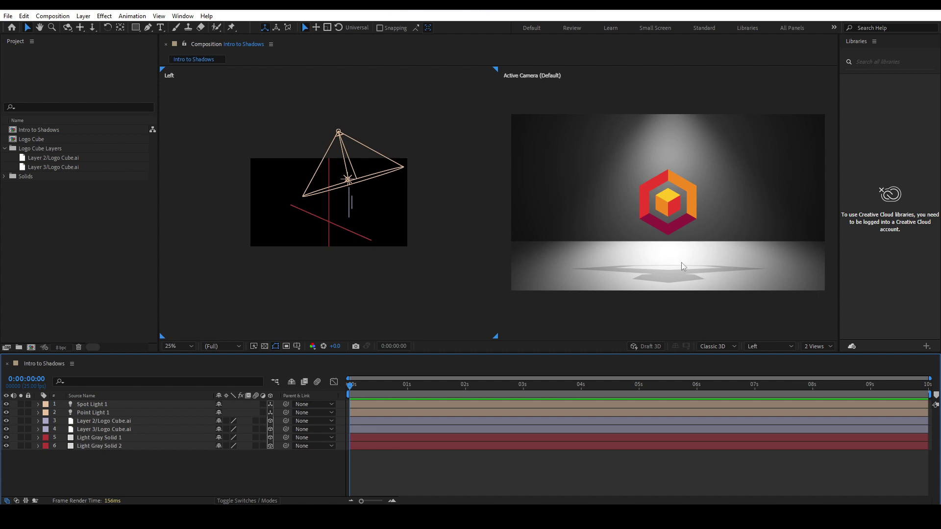
pyautogui.moveTo(121, 471); pyautogui.dragTo(105, 403)
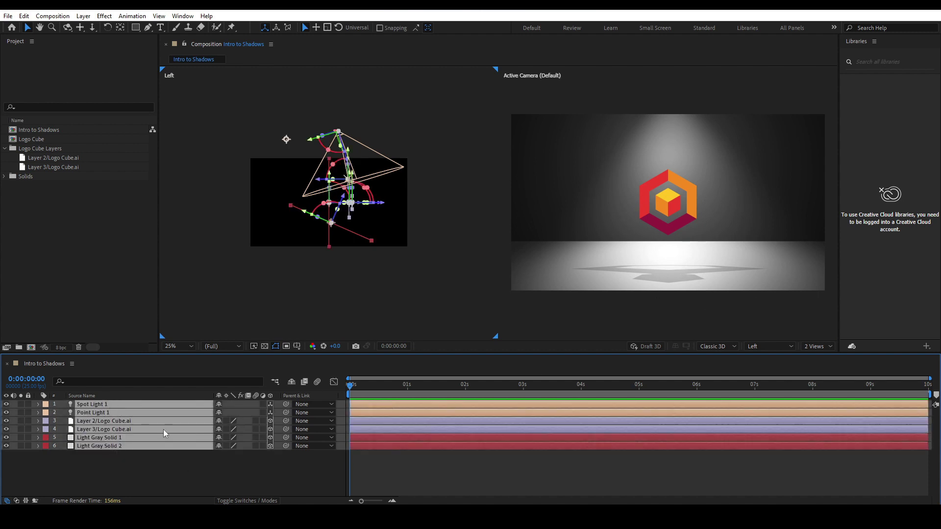
pyautogui.moveTo(194, 453); pyautogui.dragTo(197, 452)
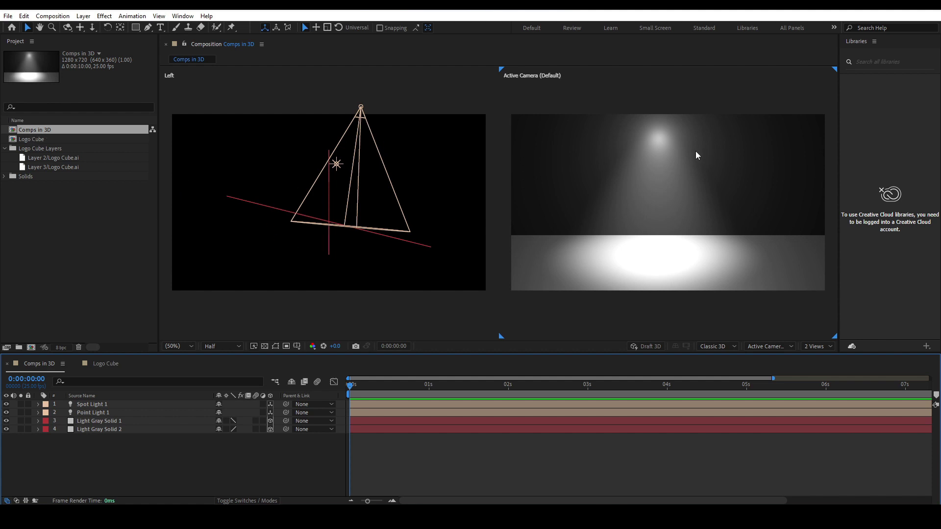
# Step: Examine the back solid, spot light and point light in the scene, plus the two artwork layers inside the Logo Cube composition
pyautogui.click(602, 193)
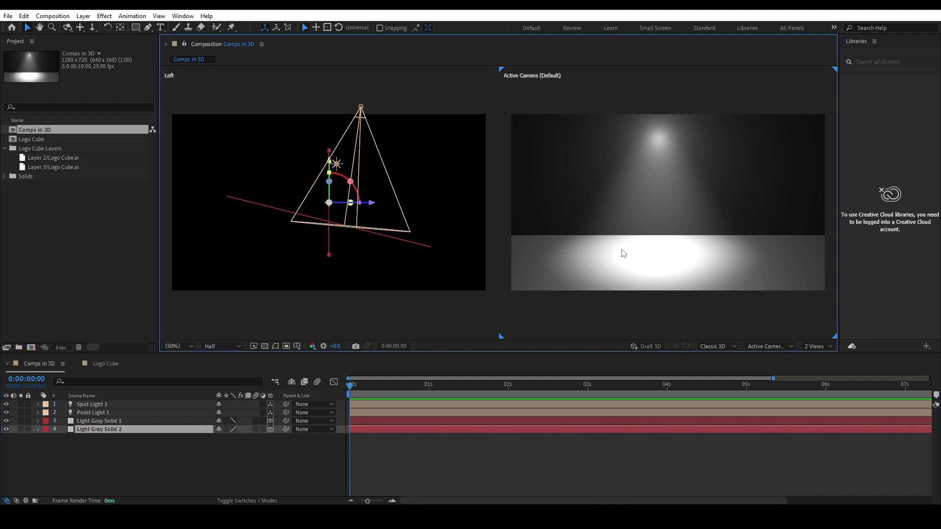
pyautogui.click(363, 108)
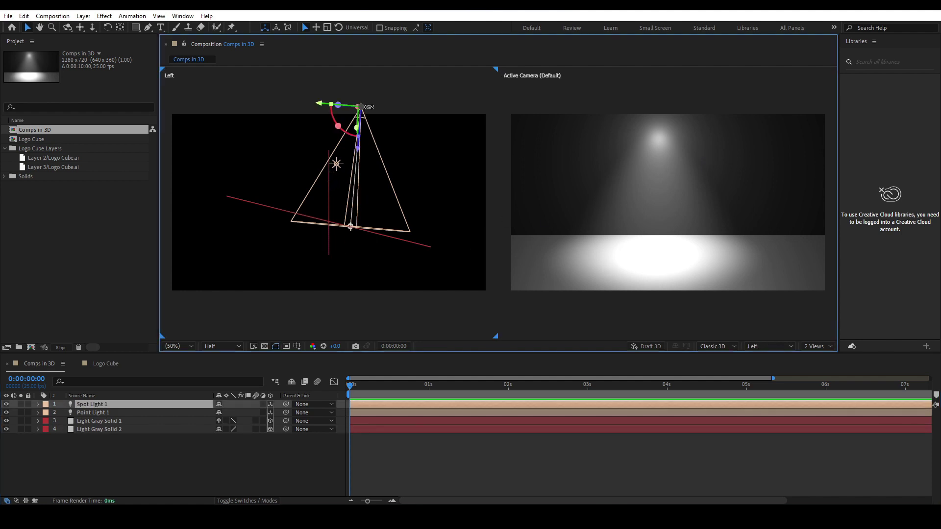
pyautogui.click(336, 165)
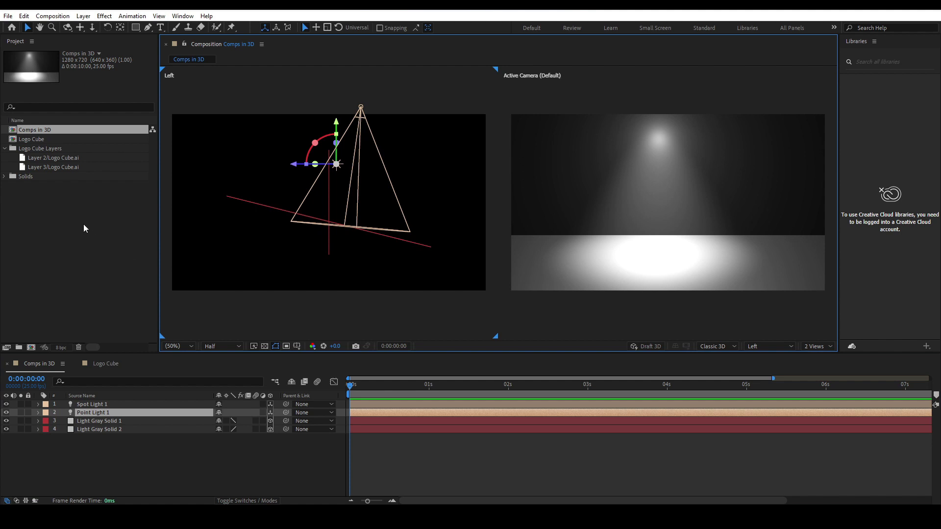
pyautogui.click(43, 142)
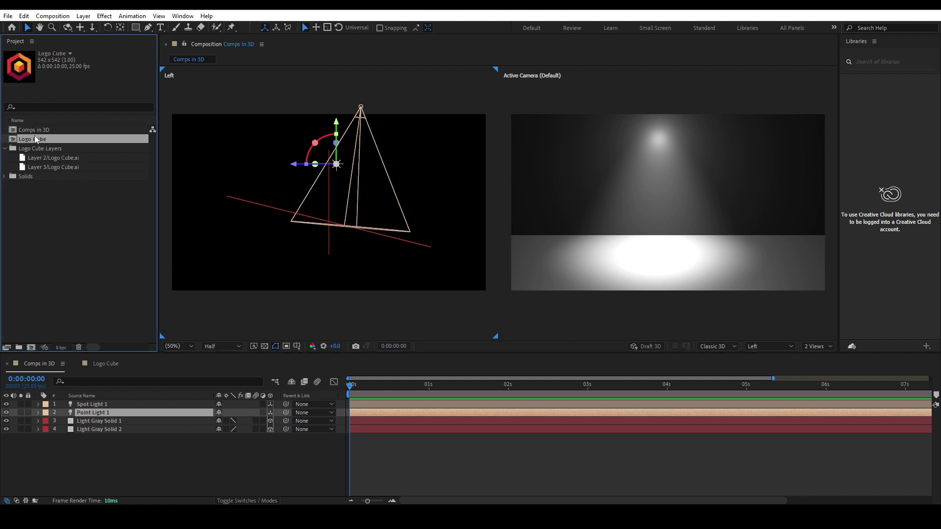
pyautogui.click(106, 363)
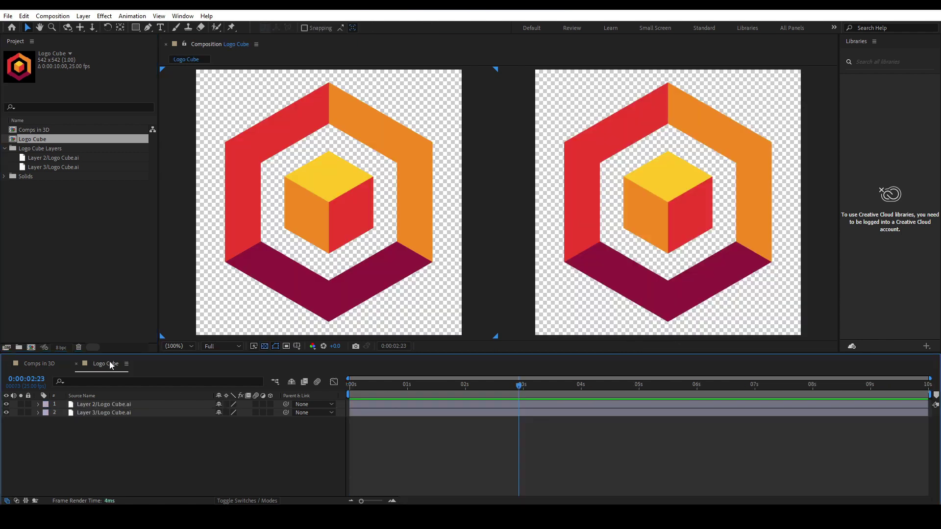
pyautogui.click(50, 159)
pyautogui.click(59, 167)
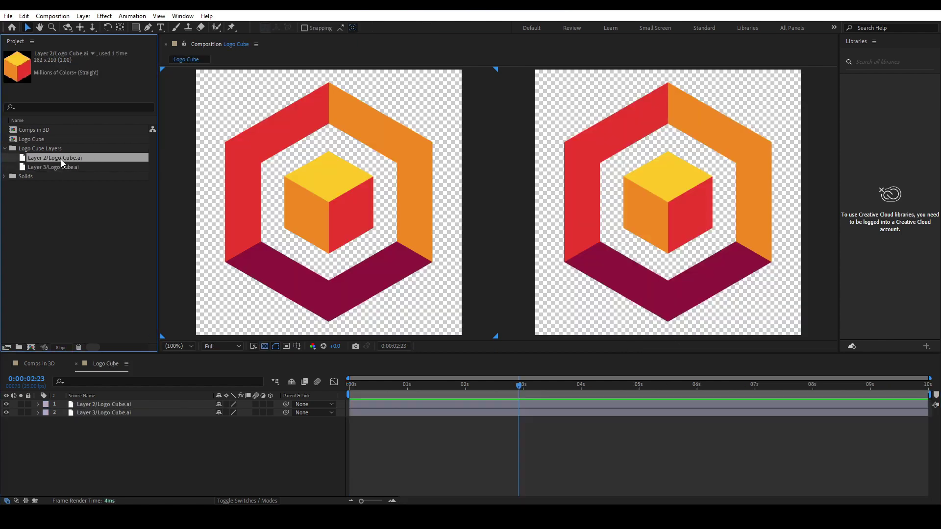
pyautogui.click(44, 139)
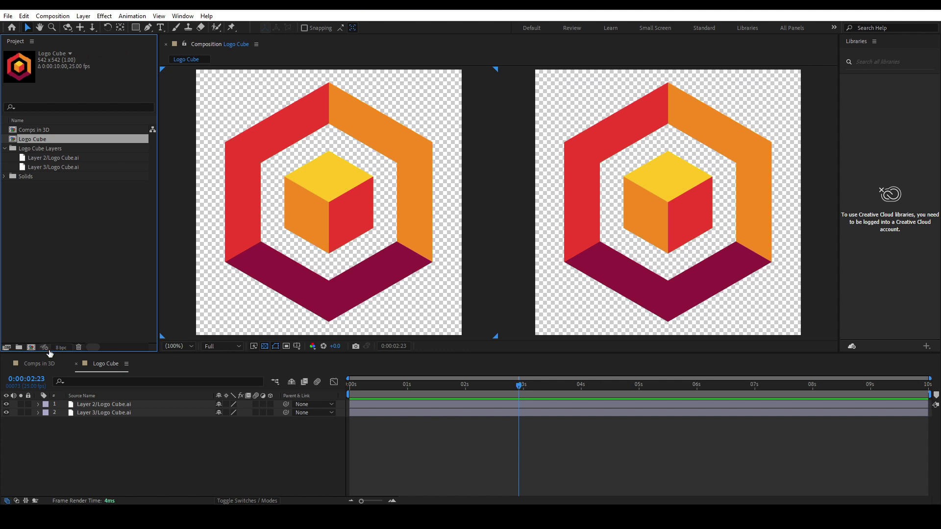
# Step: Add the Logo Cube composition to Comps in 3D below Point Light 1 and set its scale to 50%
pyautogui.click(43, 365)
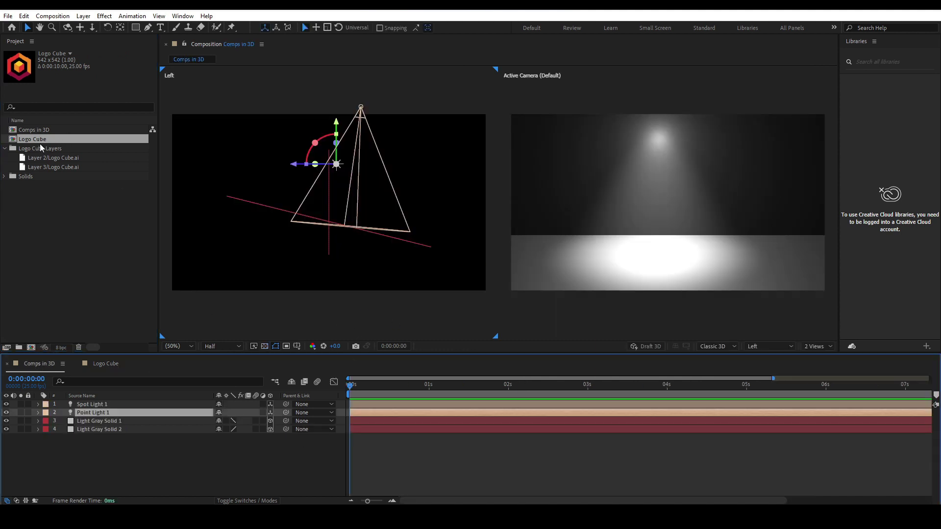
pyautogui.moveTo(37, 142); pyautogui.dragTo(133, 423)
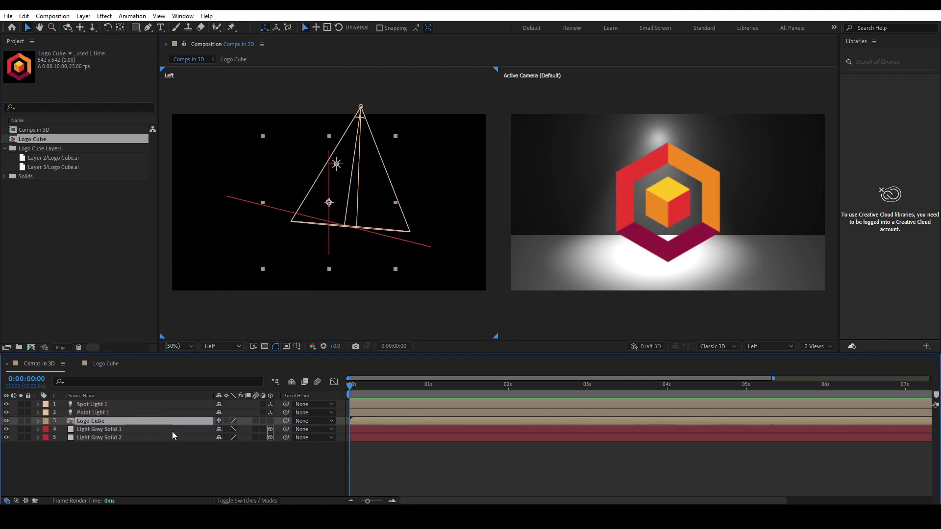
pyautogui.press('s')
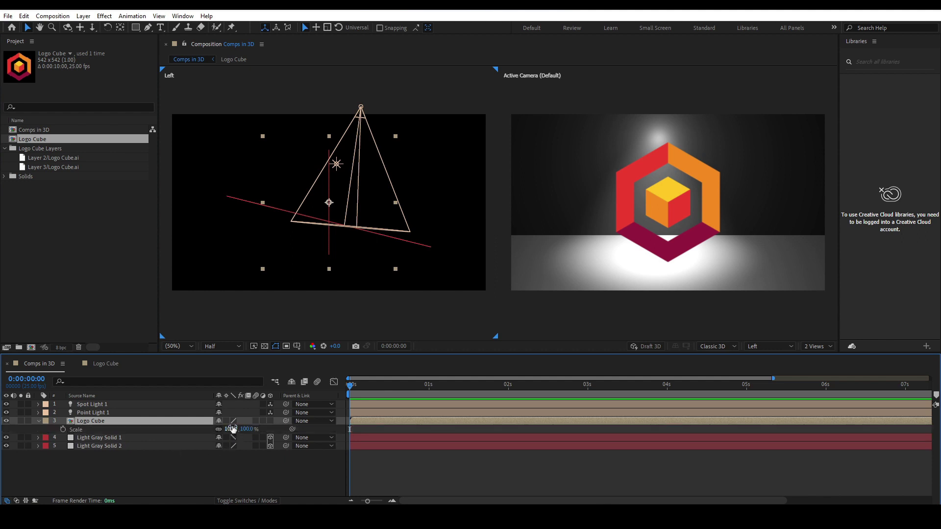
pyautogui.click(233, 429)
pyautogui.write('50')
pyautogui.press('Return')
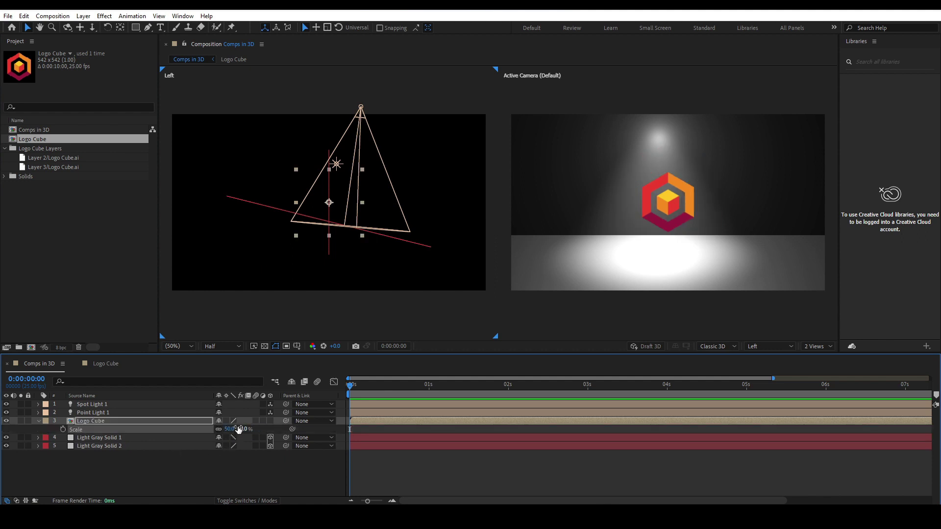
# Step: Make the Logo Cube layer 3D and turn on Casts Shadows in its material options
pyautogui.click(270, 421)
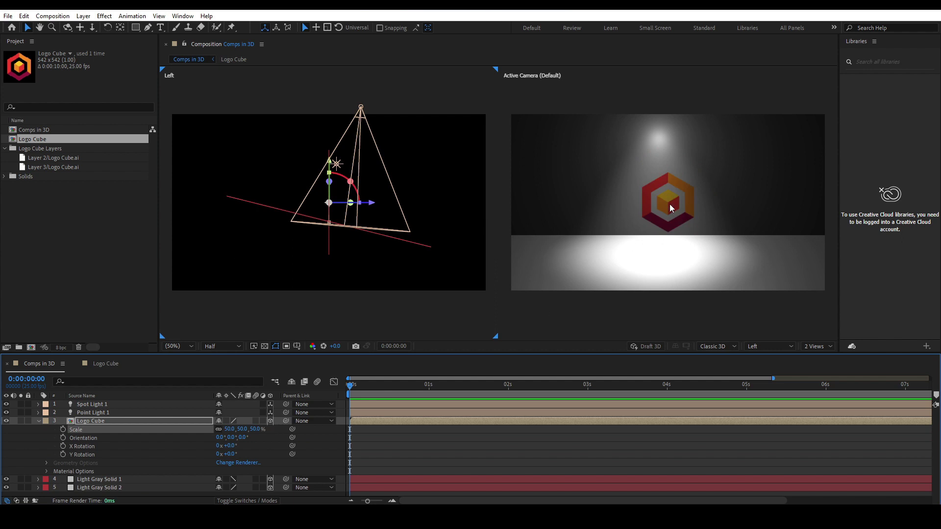
pyautogui.click(97, 424)
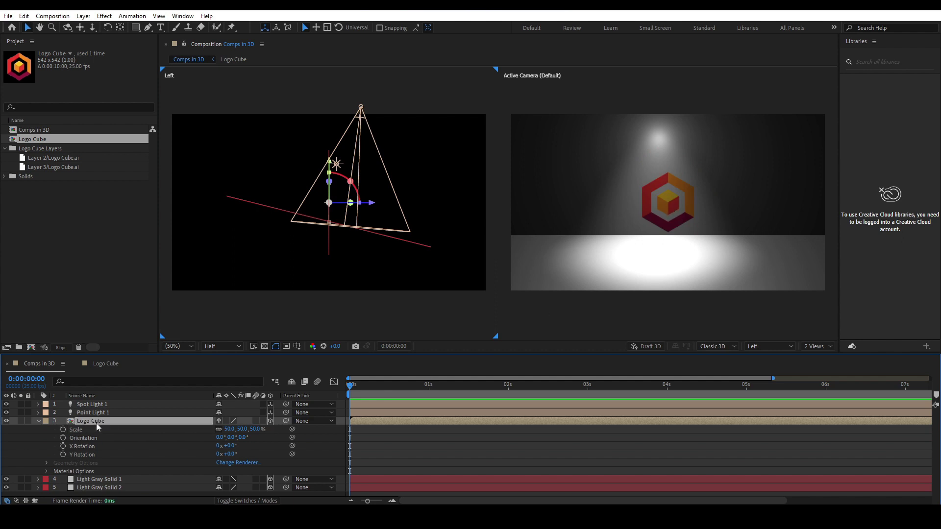
pyautogui.click(39, 422)
pyautogui.click(39, 422)
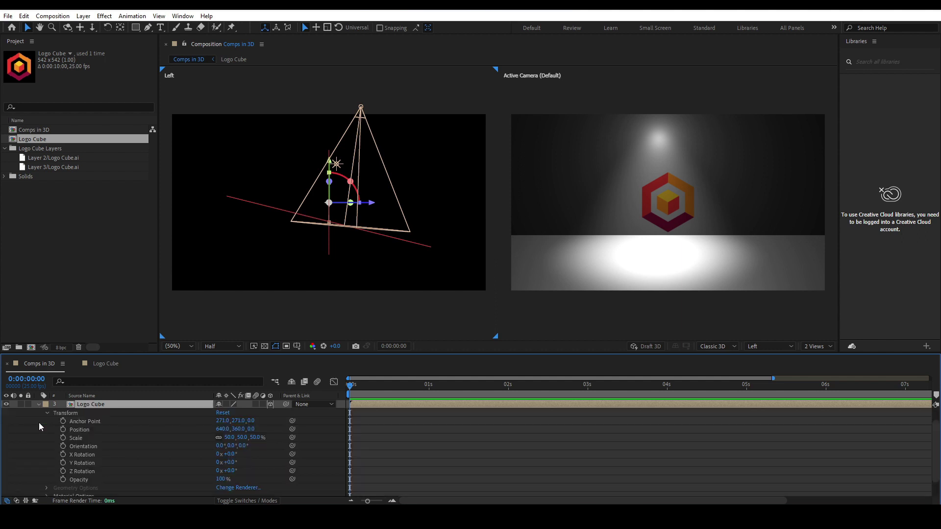
pyautogui.scroll(-2, 39, 426)
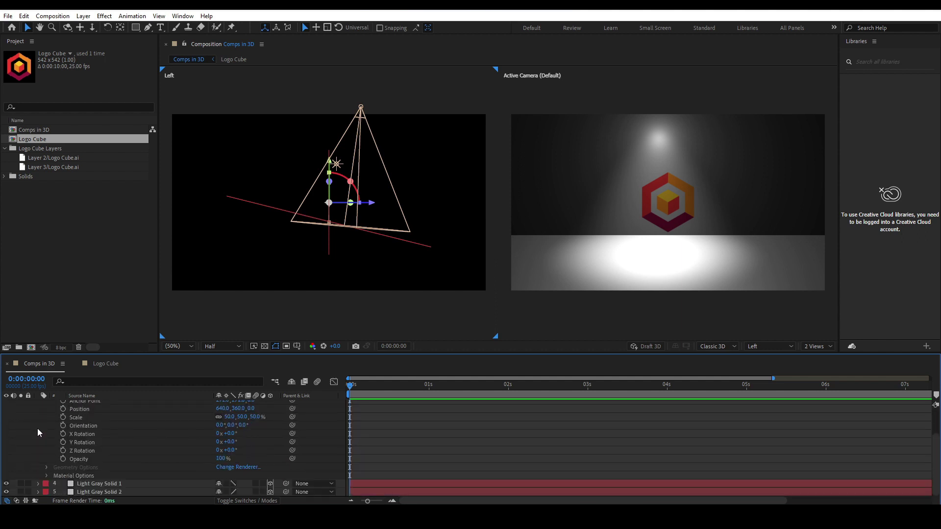
pyautogui.click(47, 476)
pyautogui.scroll(-1, 20, 460)
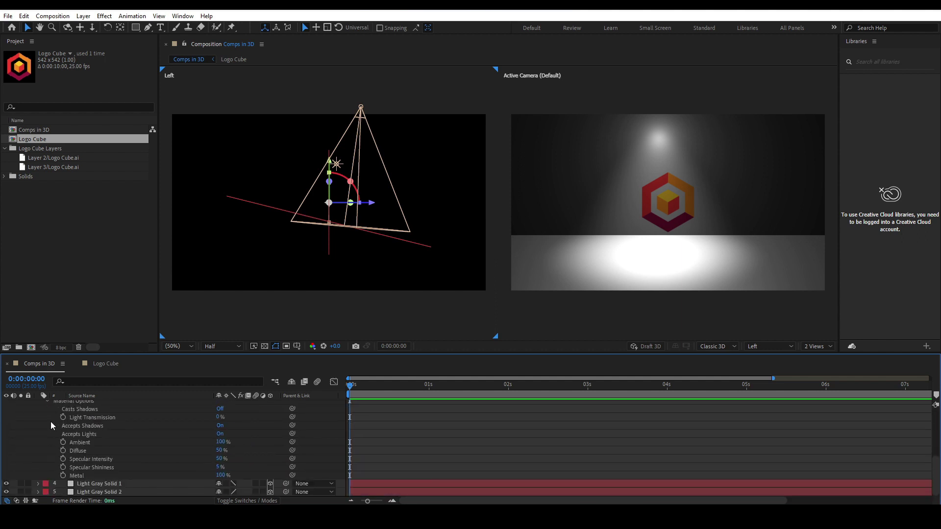
pyautogui.click(220, 409)
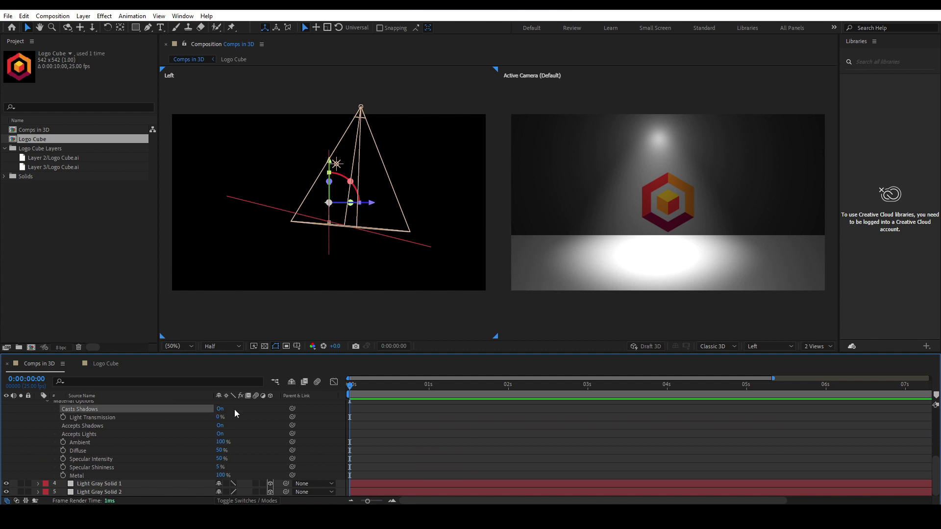
# Step: Turn off Accepts Lights in the Logo Cube layer's material options and collapse its properties
pyautogui.click(123, 459)
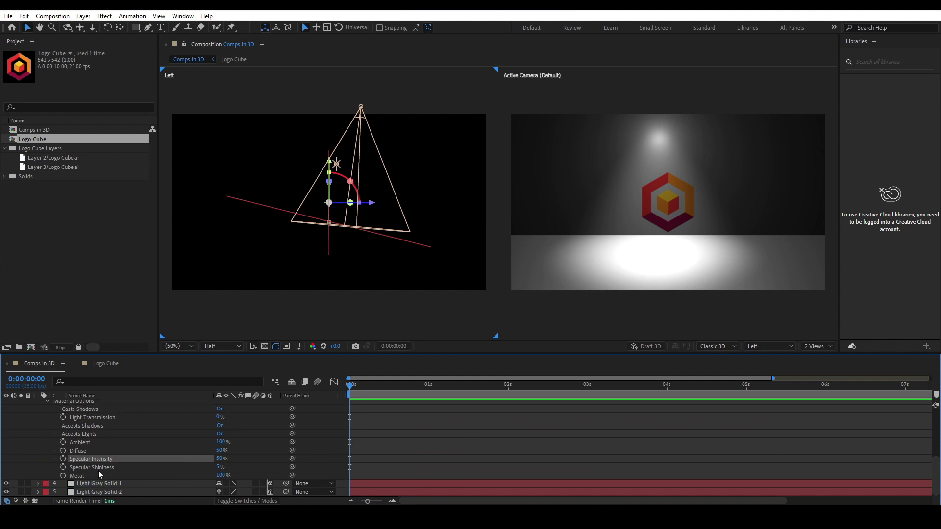
pyautogui.click(94, 434)
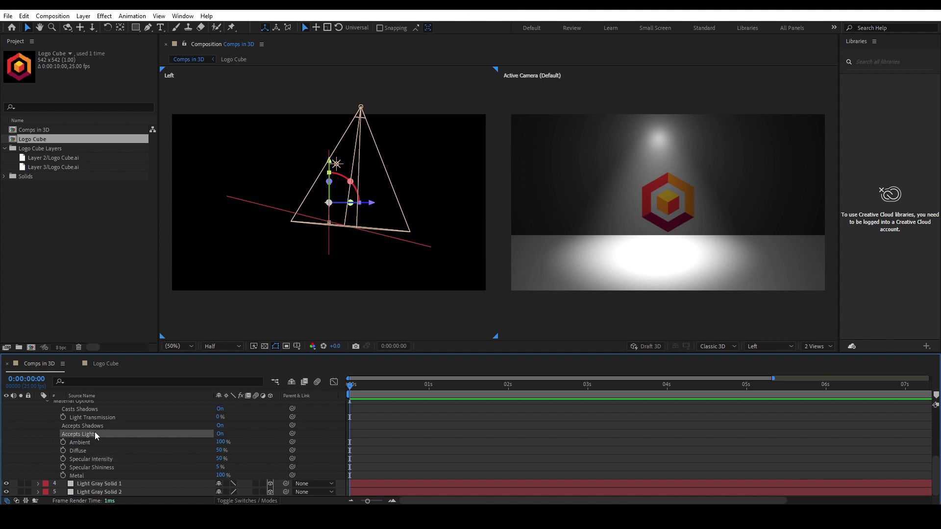
pyautogui.click(220, 433)
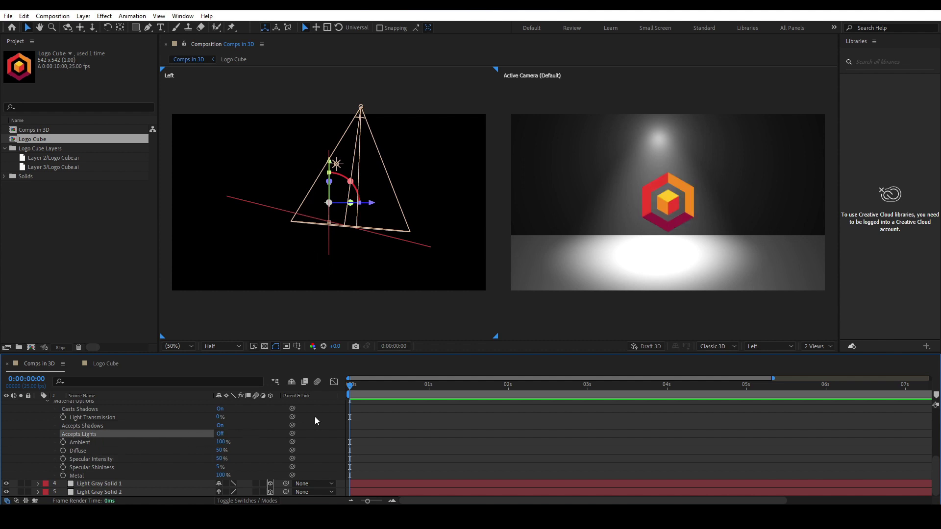
pyautogui.scroll(5, 118, 471)
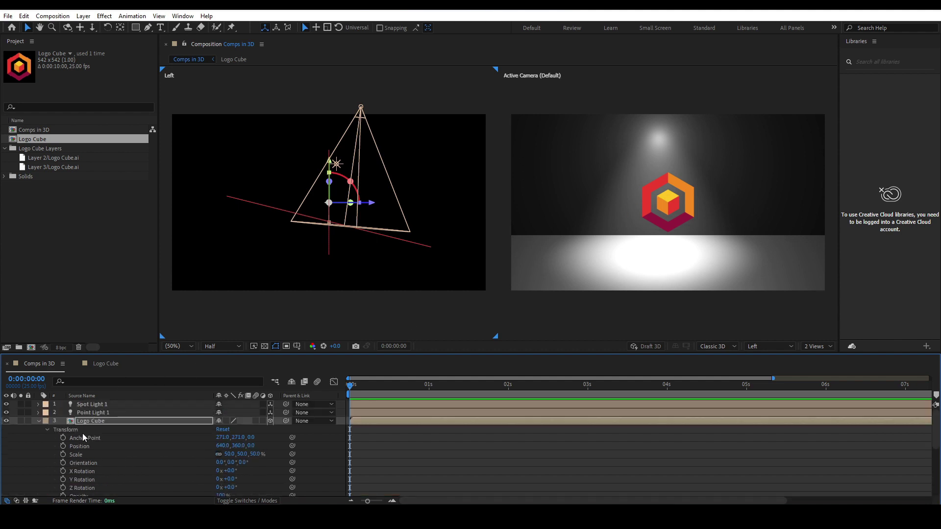
pyautogui.click(38, 421)
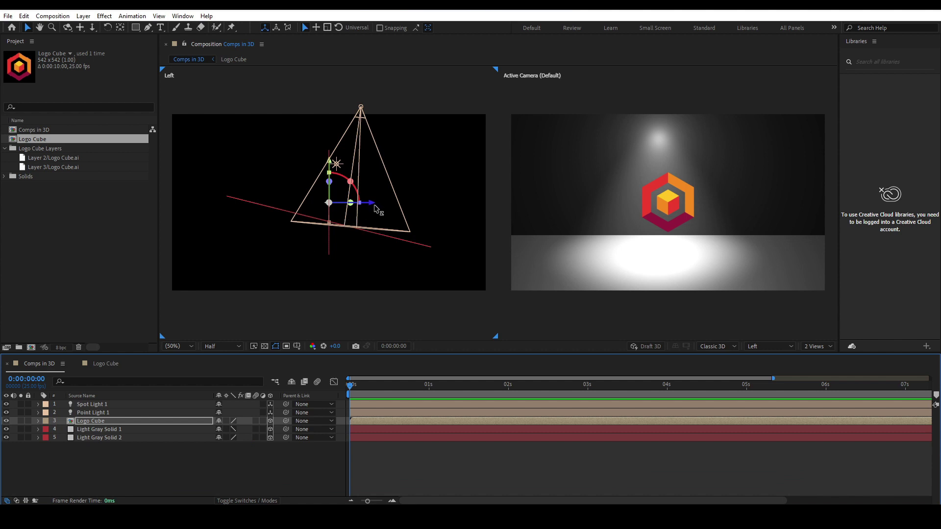
# Step: Move the Logo Cube layer along its Z axis in the Left view, away from the wall and into the spotlight
pyautogui.moveTo(373, 206); pyautogui.dragTo(393, 201)
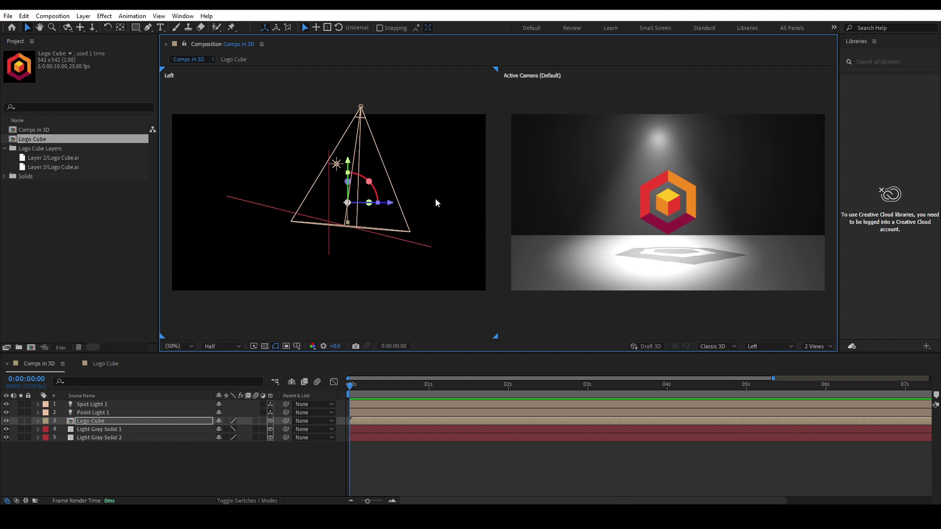
pyautogui.moveTo(392, 201); pyautogui.dragTo(395, 203)
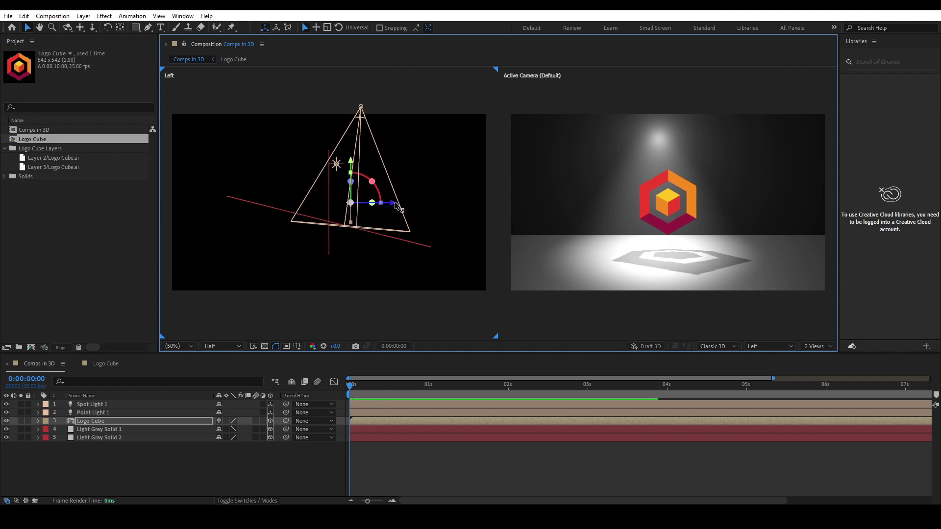
# Step: Show the layer controls in the Active Camera view and shift the Logo Cube slightly left along its X axis, leaving it deselected
pyautogui.click(673, 202)
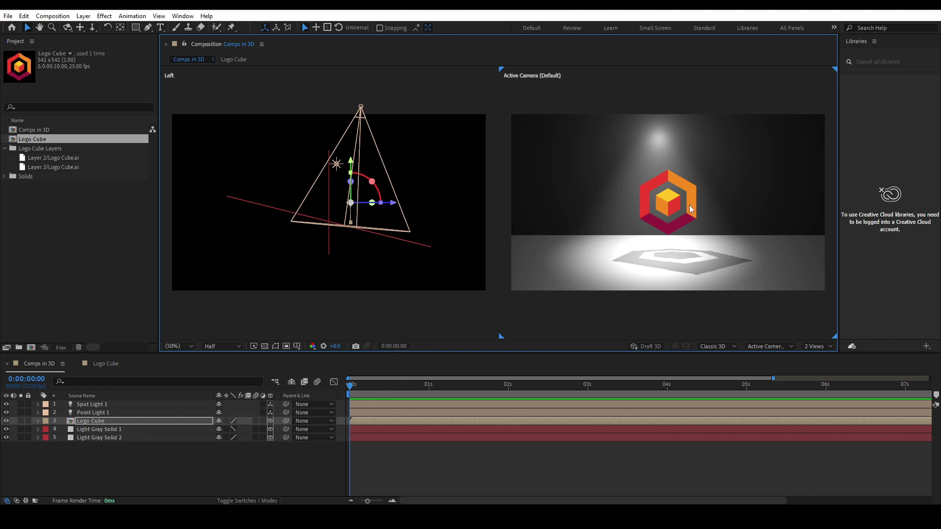
pyautogui.hotkey('ctrl', 'shift', 'h')
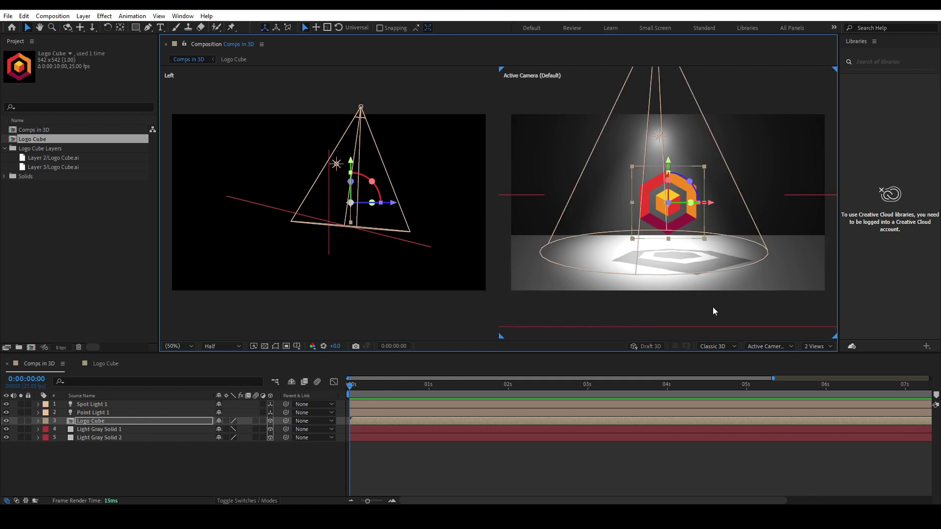
pyautogui.click(713, 308)
pyautogui.click(690, 189)
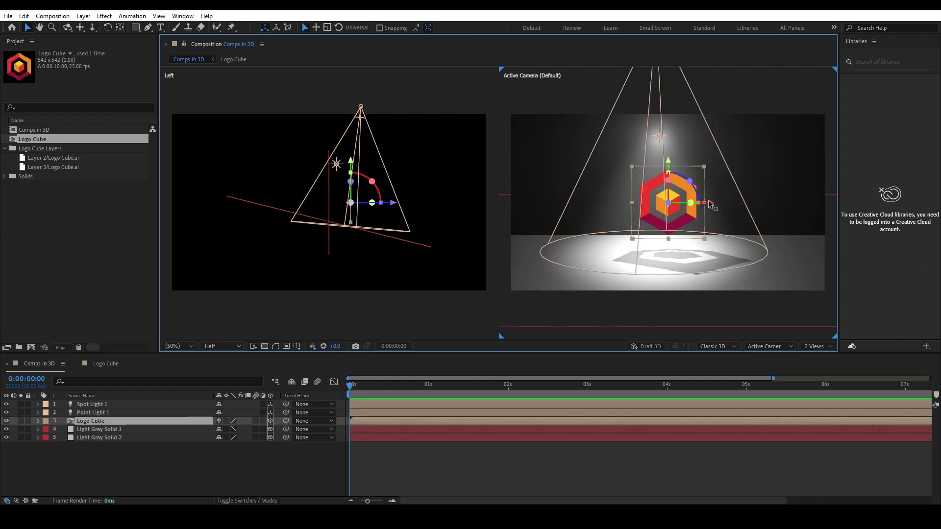
pyautogui.moveTo(710, 203); pyautogui.dragTo(703, 204)
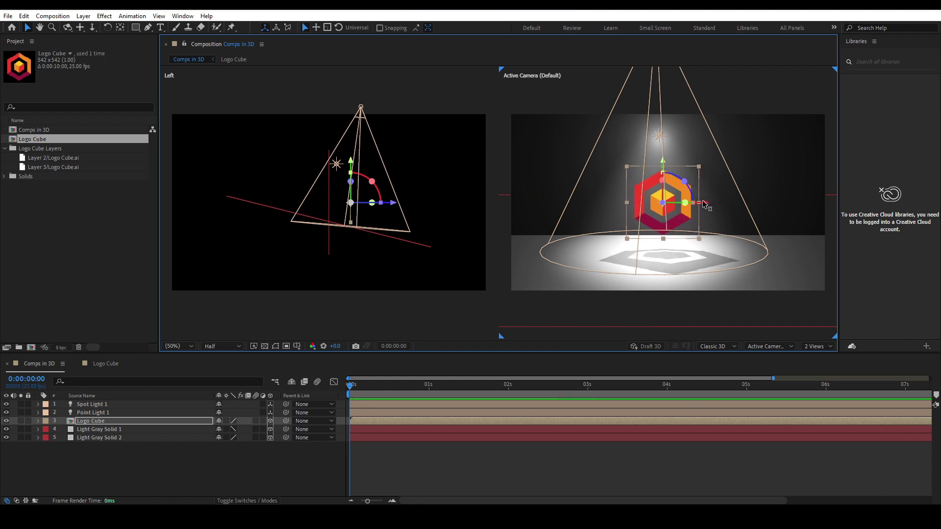
pyautogui.click(209, 475)
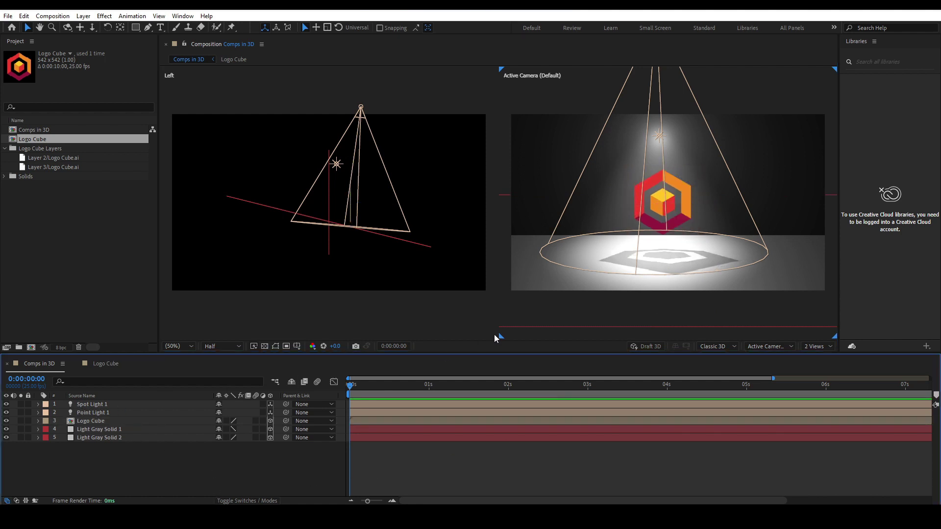
# Step: Try rotating the Logo Cube layer around its Y axis, and undo the rotation
pyautogui.click(104, 422)
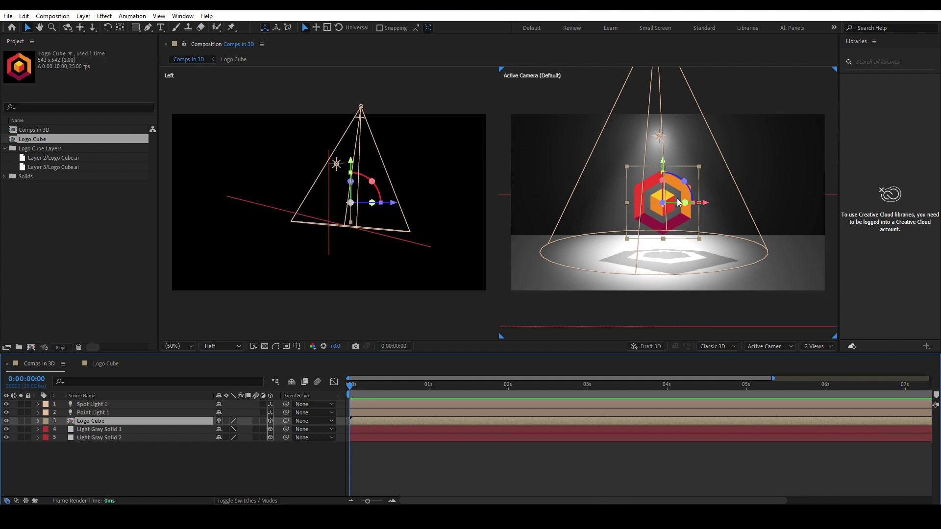
pyautogui.click(665, 202)
pyautogui.moveTo(665, 202)
pyautogui.mouseDown()
pyautogui.moveTo(608, 203)
pyautogui.moveTo(681, 204)
pyautogui.mouseUp()
pyautogui.hotkey('ctrl', 'z')
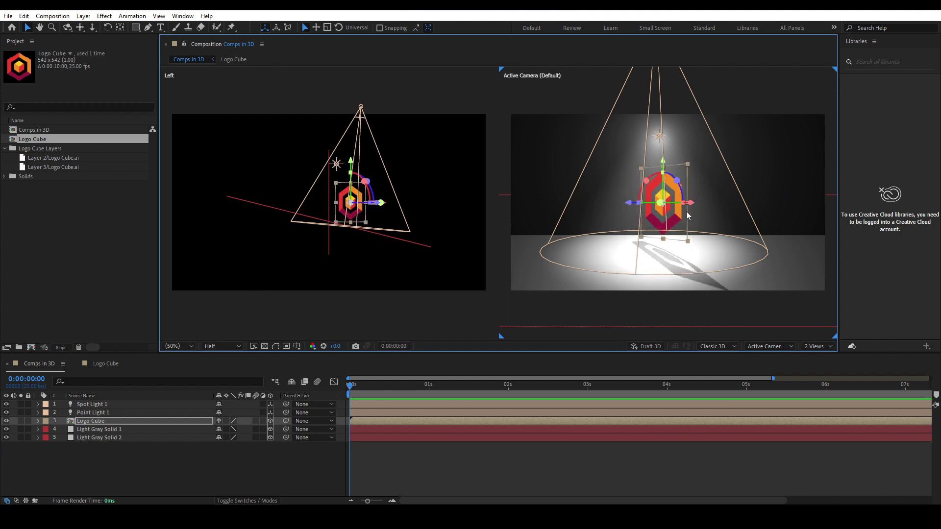
pyautogui.hotkey('ctrl', 'z')
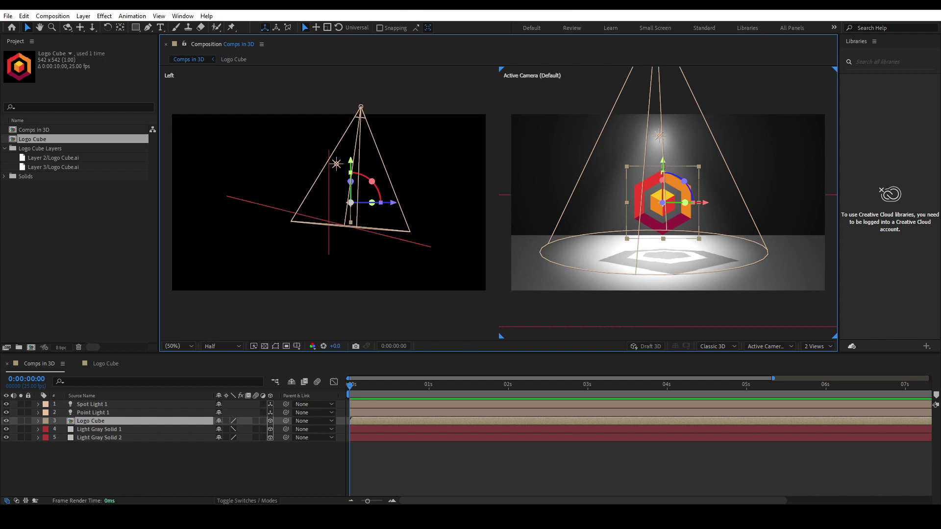
# Step: Open the Logo Cube composition and make both of its artwork layers 3D
pyautogui.doubleClick(108, 421)
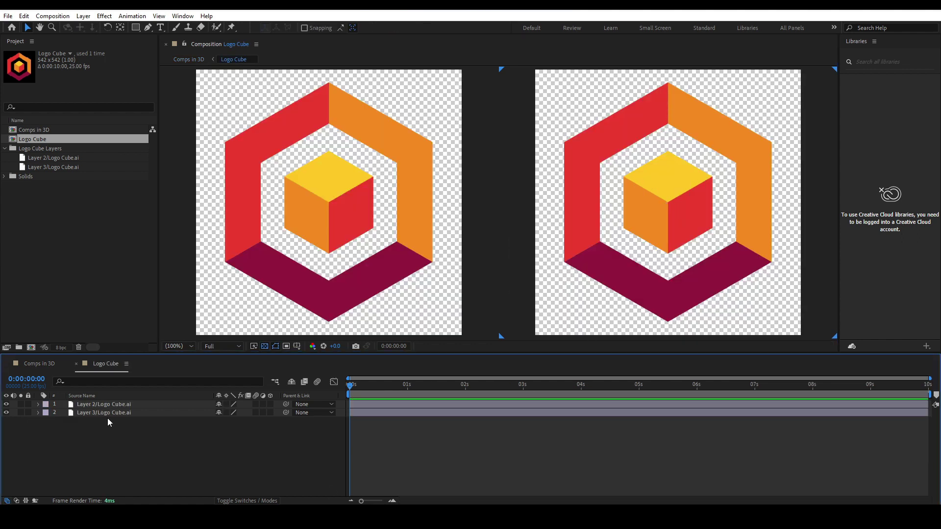
pyautogui.click(270, 405)
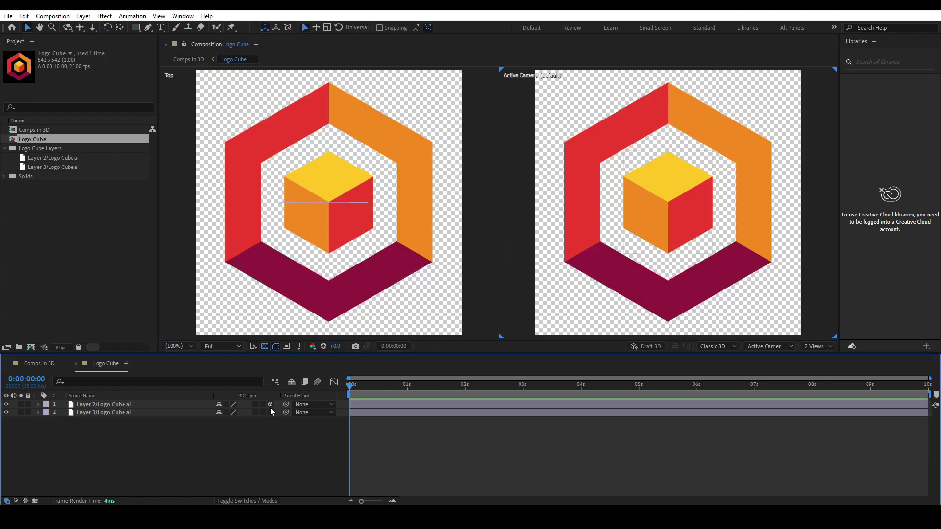
pyautogui.click(269, 412)
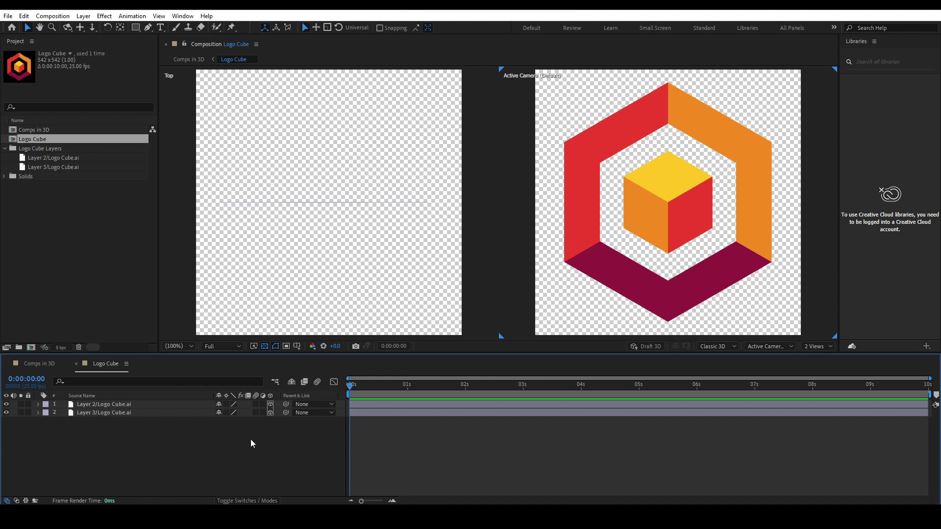
# Step: Move the inner cube layer, Layer 2/Logo Cube.ai, a short distance along its Z axis in the Top view, in front of the hexagon frame
pyautogui.click(122, 404)
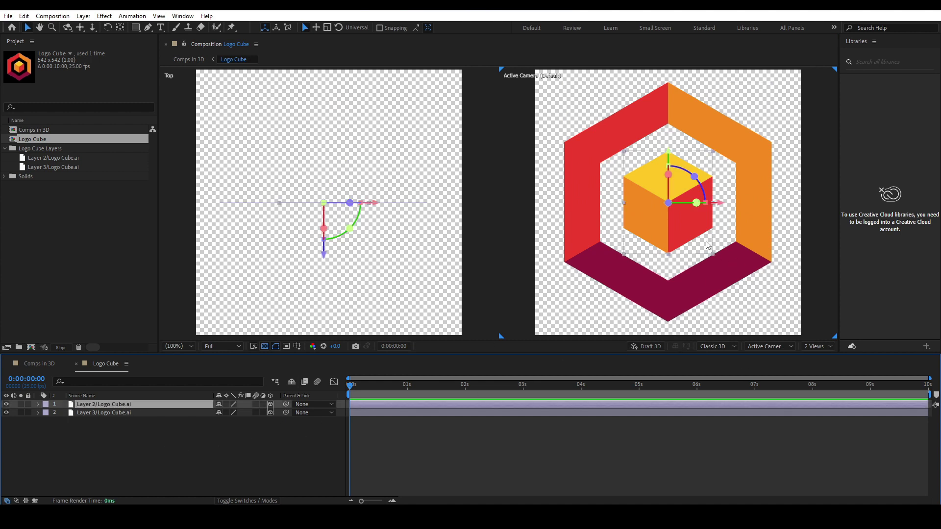
pyautogui.moveTo(324, 252); pyautogui.dragTo(332, 272)
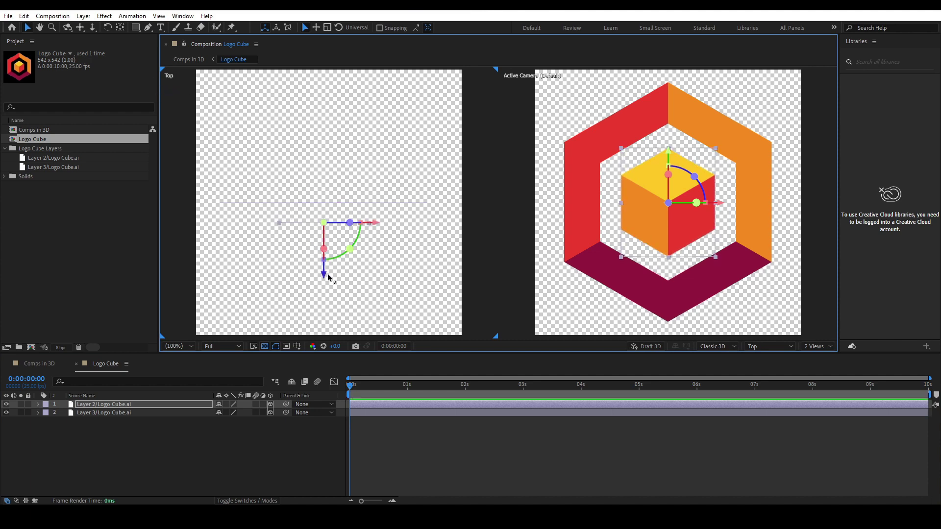
pyautogui.moveTo(328, 272); pyautogui.dragTo(327, 266)
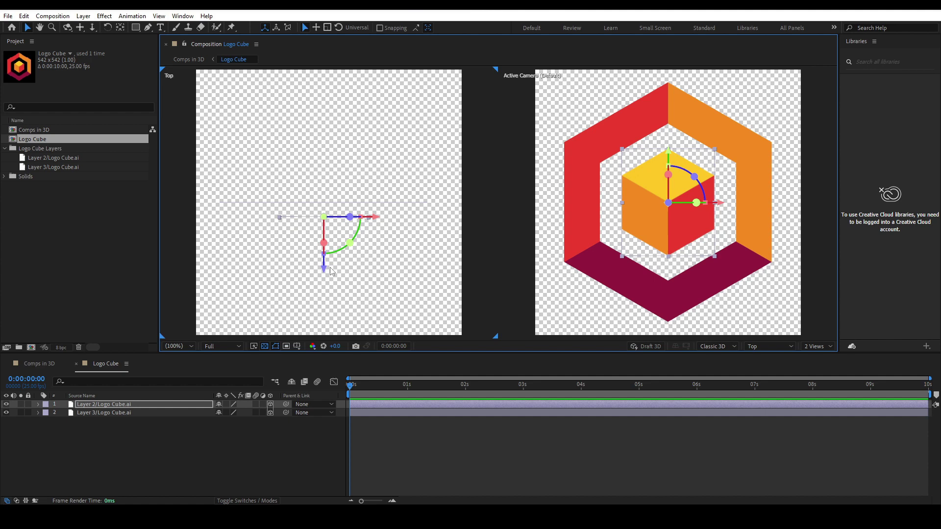
# Step: Compare the Comps in 3D and Logo Cube compositions, and enable Collapse Transformations for the Logo Cube layer in Comps in 3D
pyautogui.click(47, 364)
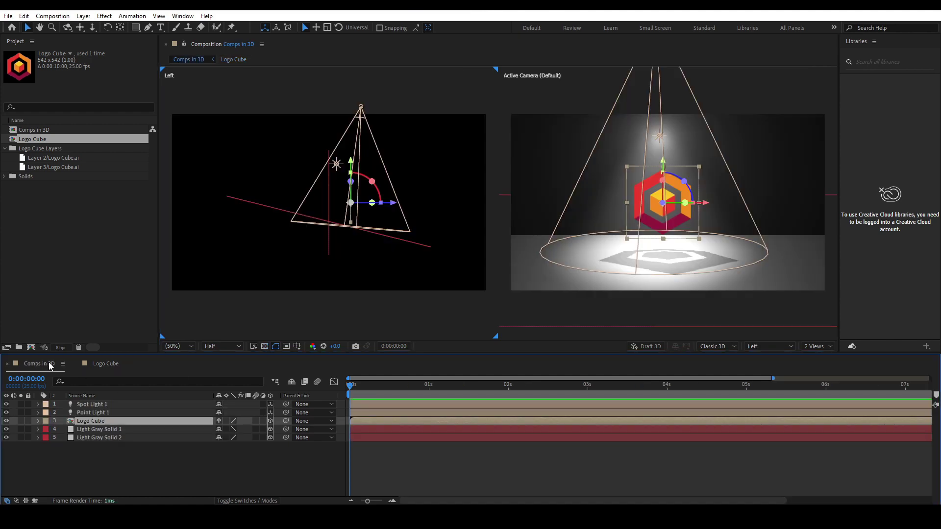
pyautogui.click(110, 364)
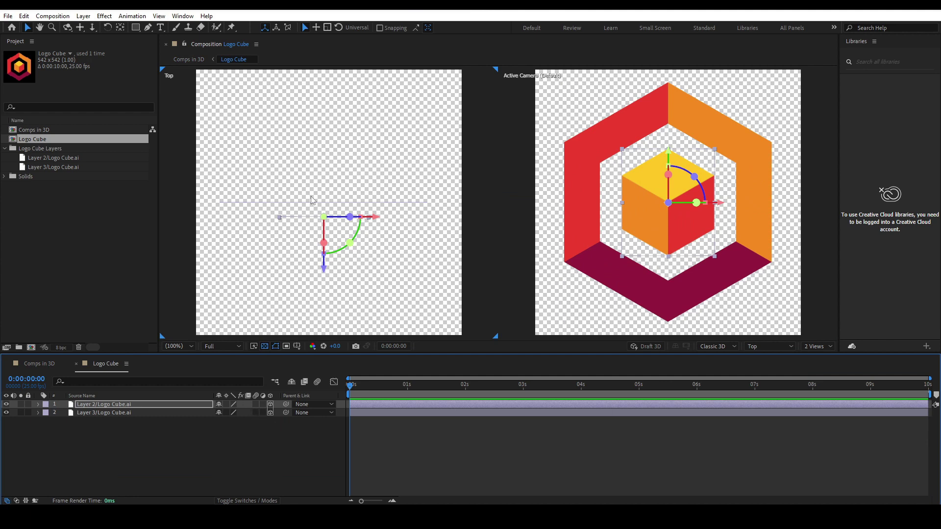
pyautogui.click(44, 364)
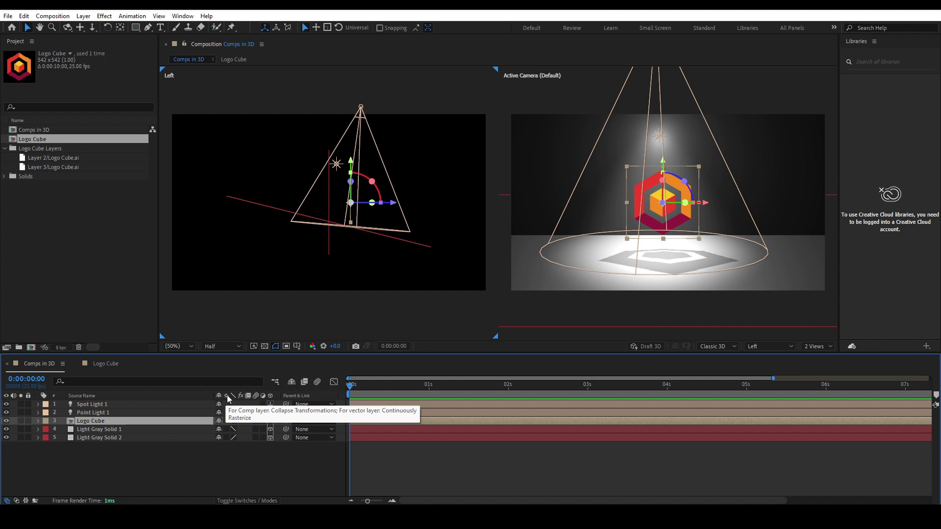
pyautogui.click(227, 421)
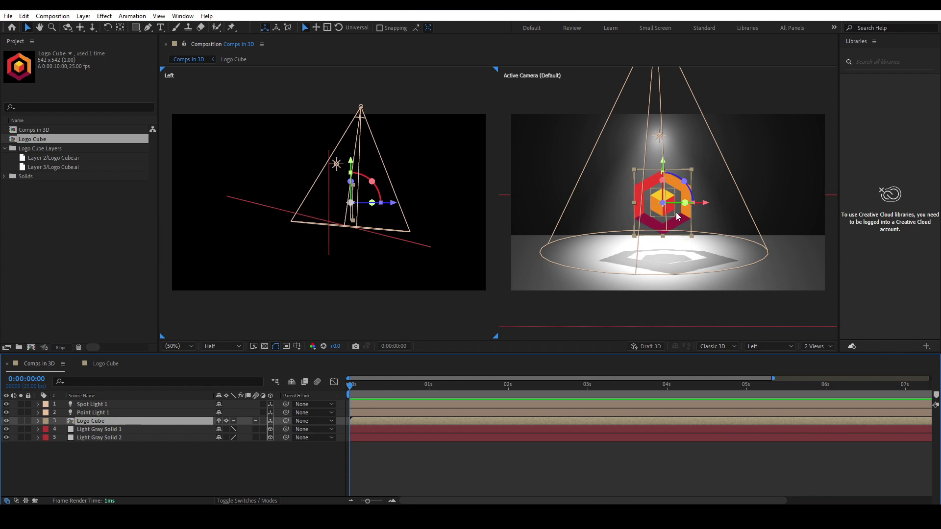
# Step: Rotate the Logo Cube both ways around its Y axis with Active Camera layer controls hidden, ending nearly front-facing at about 354.1° Y orientation
pyautogui.moveTo(685, 203); pyautogui.dragTo(657, 204)
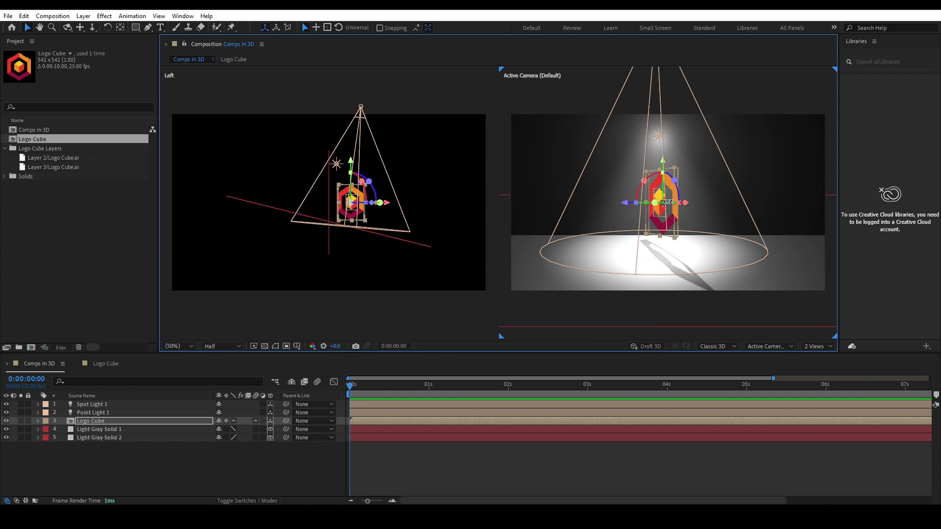
pyautogui.moveTo(655, 202); pyautogui.dragTo(690, 203)
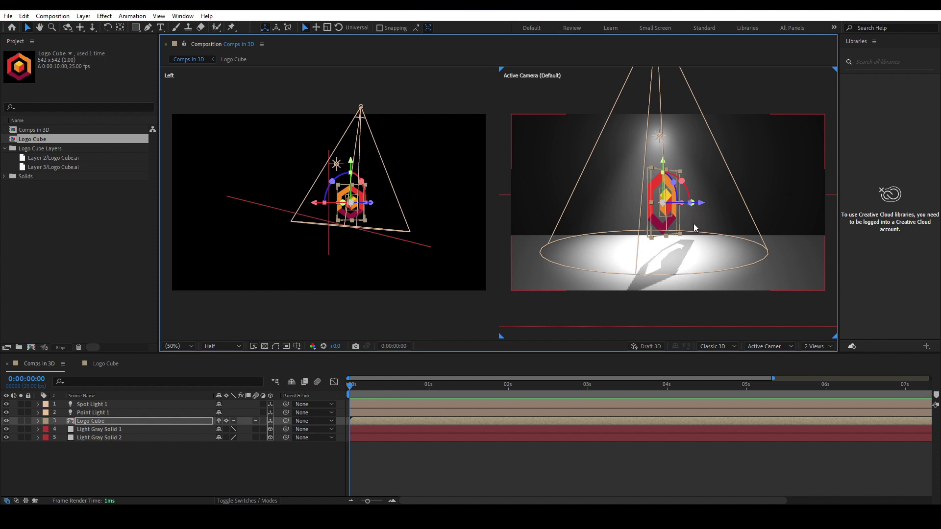
pyautogui.hotkey('ctrl', 'shift', 'h')
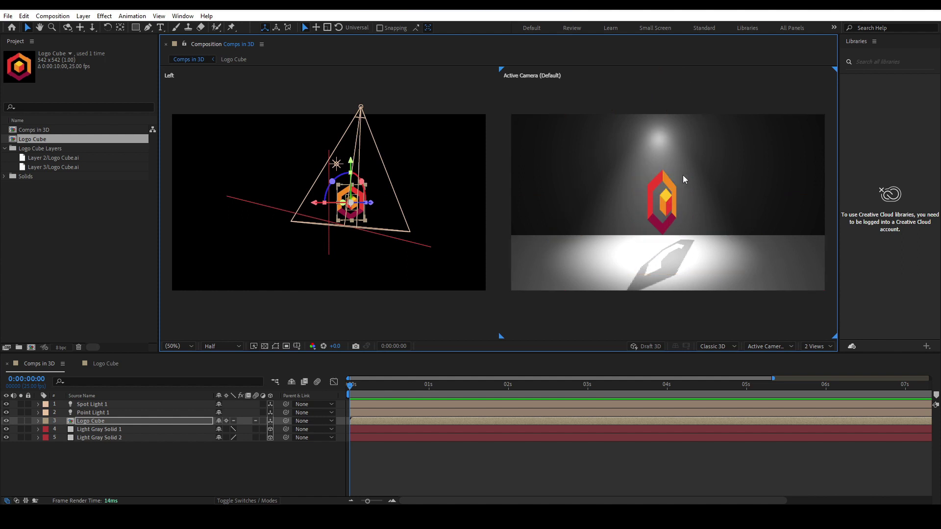
pyautogui.moveTo(342, 202); pyautogui.dragTo(322, 205)
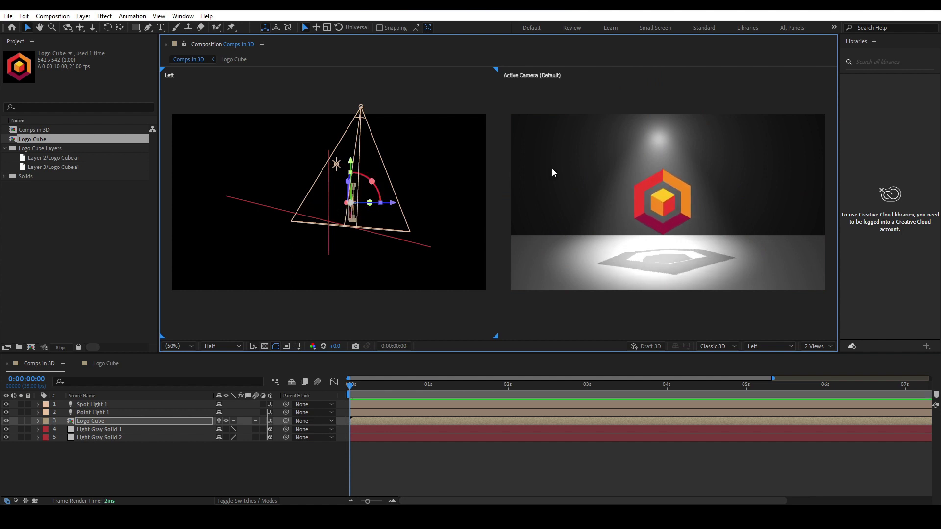
# Step: Expand the Logo Cube layer in Comps in 3D and examine which property groups it offers
pyautogui.click(104, 422)
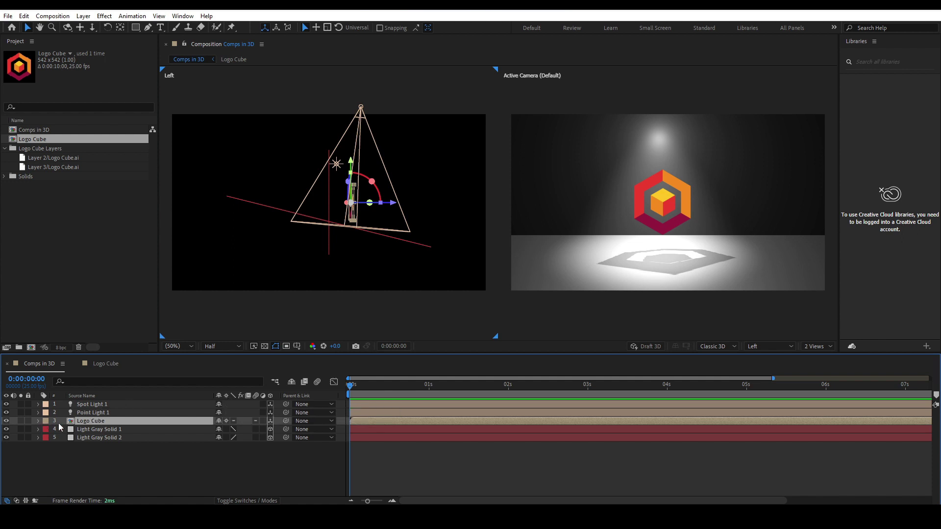
pyautogui.click(38, 420)
pyautogui.scroll(-3, 39, 441)
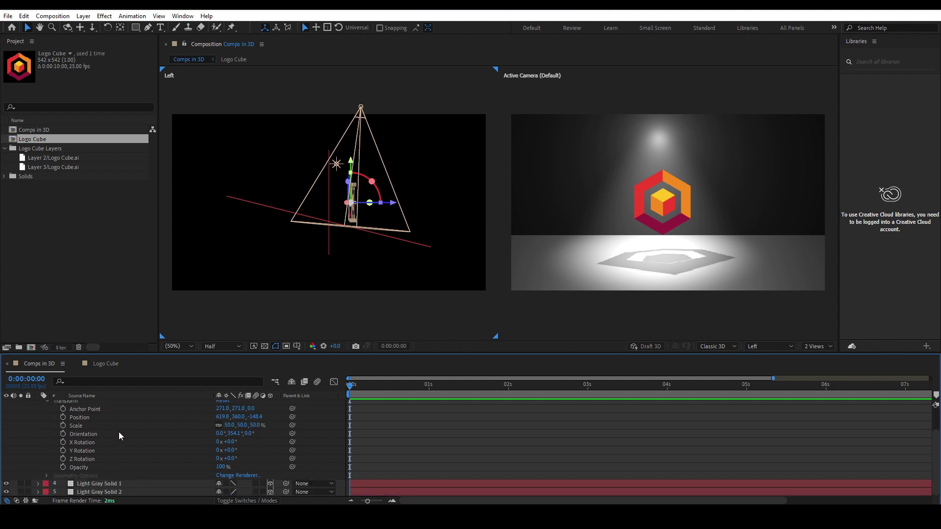
pyautogui.scroll(3, 122, 437)
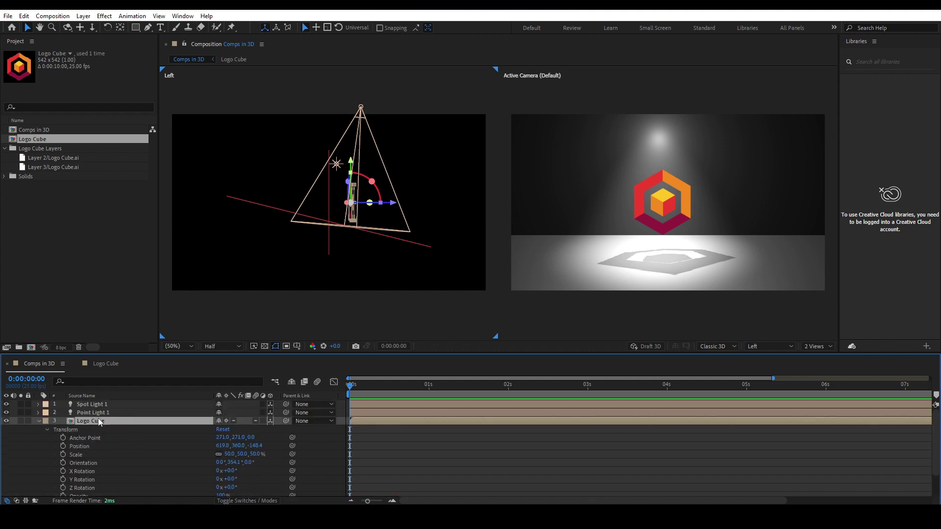
# Step: Select both artwork layers in the Logo Cube composition and compare them with the Logo Cube layer in Comps in 3D, collapsing that layer's properties
pyautogui.click(105, 363)
pyautogui.moveTo(183, 440); pyautogui.dragTo(122, 402)
pyautogui.click(43, 363)
pyautogui.click(105, 363)
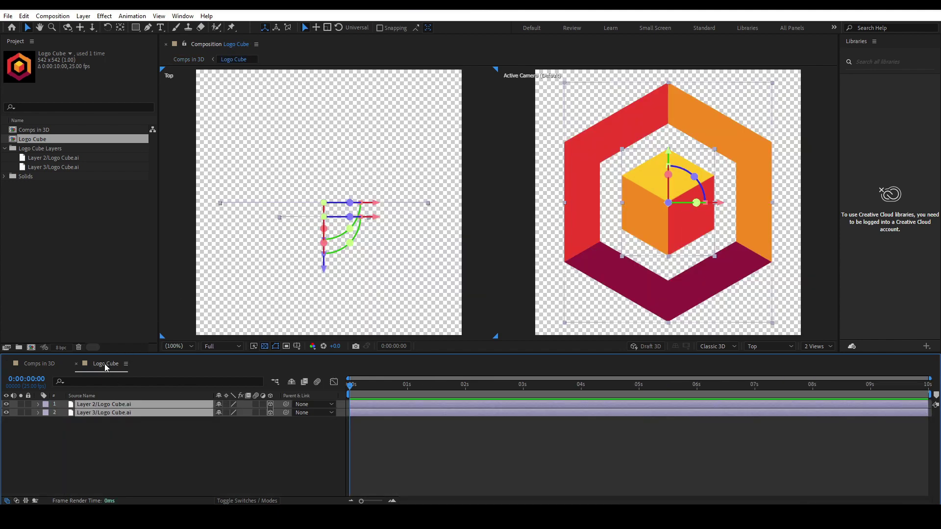
pyautogui.click(49, 363)
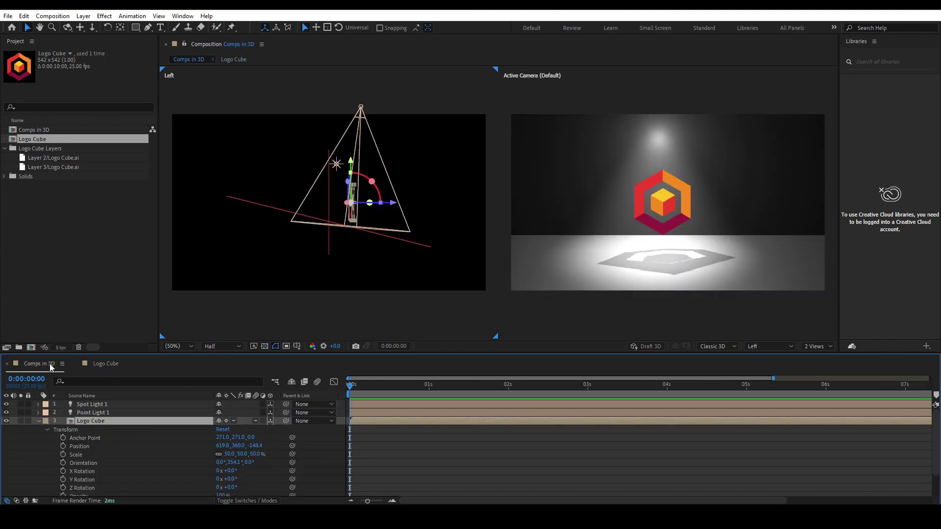
pyautogui.click(39, 421)
pyautogui.click(99, 368)
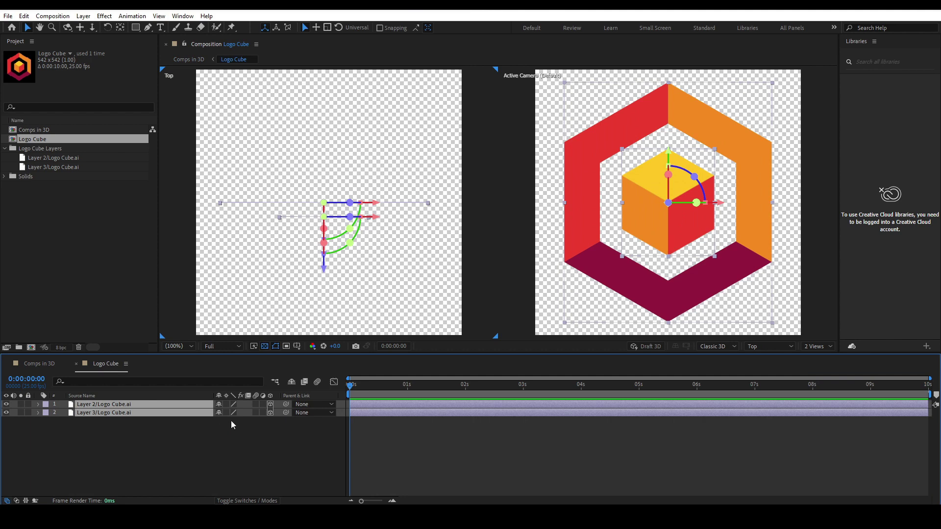
# Step: Review the Logo Cube layer's transform properties in Comps in 3D once more, and leave the layer collapsed and deselected
pyautogui.click(42, 364)
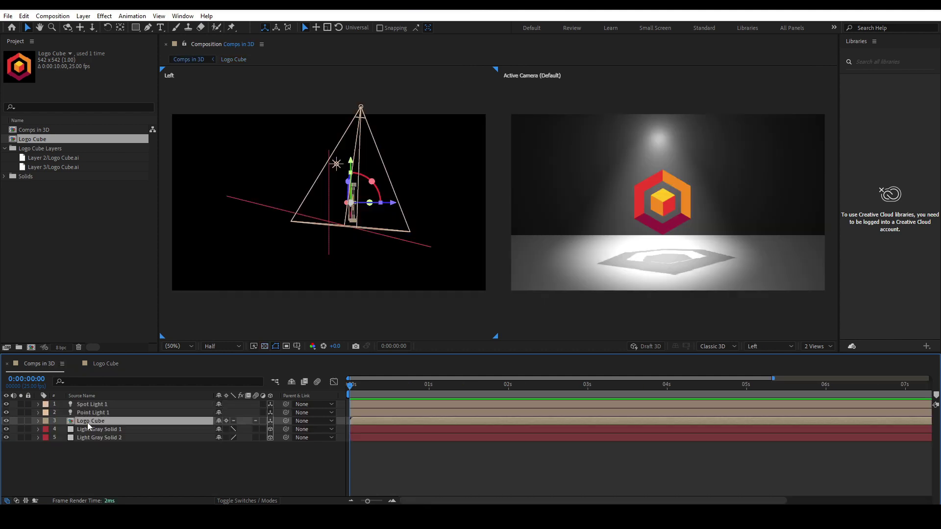
pyautogui.click(38, 422)
pyautogui.scroll(-3, 94, 463)
pyautogui.scroll(3, 96, 463)
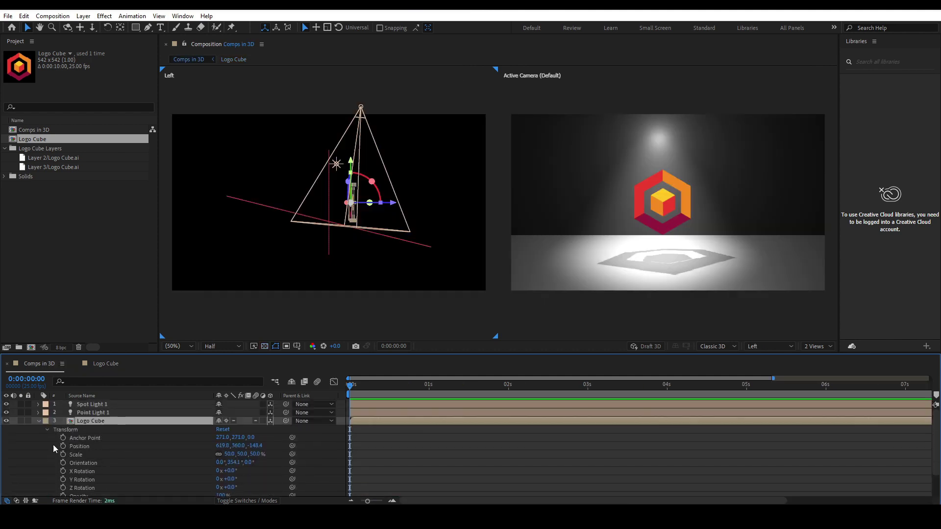
pyautogui.click(38, 421)
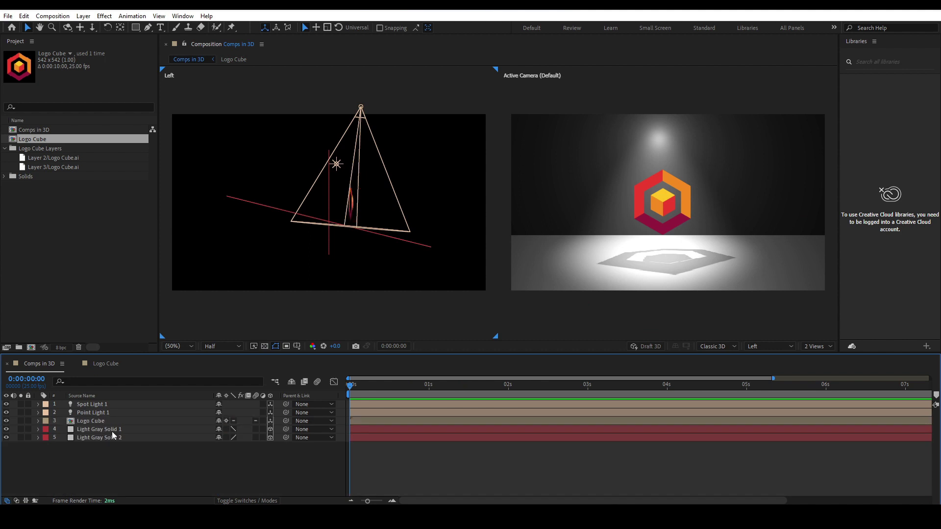